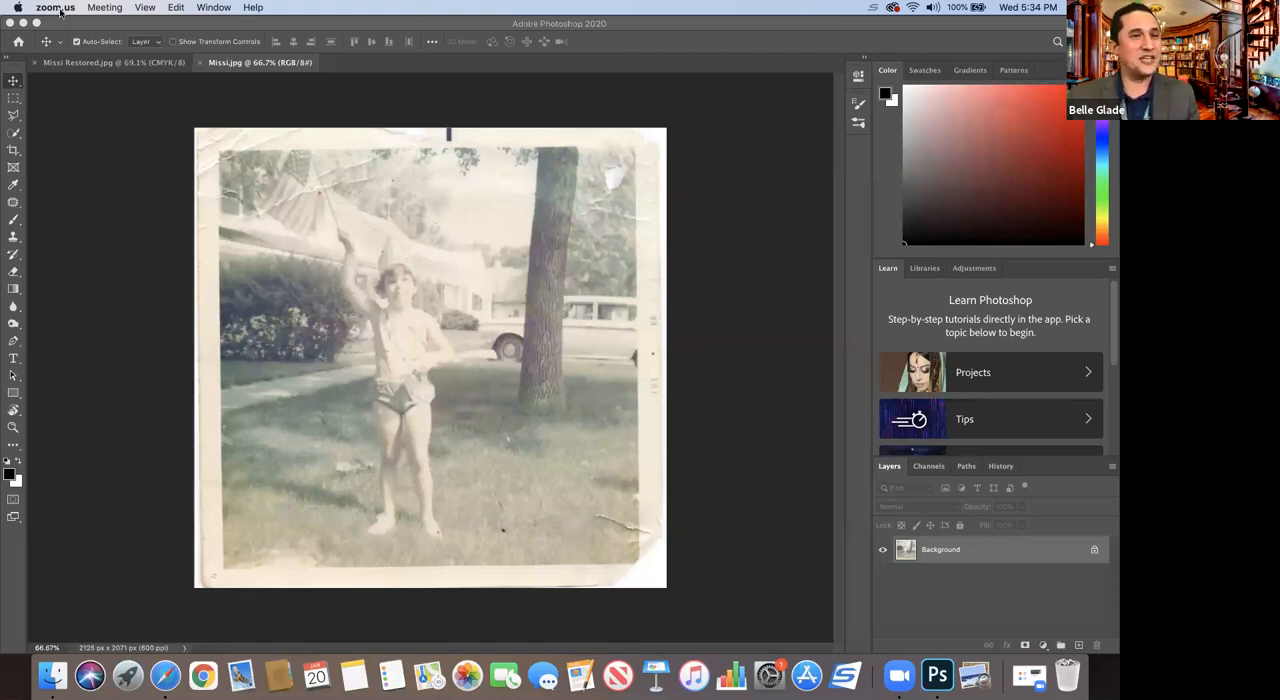
Step: View the finished Missi Restored.jpg for comparison and return to the damaged original Missi.jpg
{"action": "left_click", "coordinate": [86, 63]}
{"action": "left_click", "coordinate": [86, 63]}
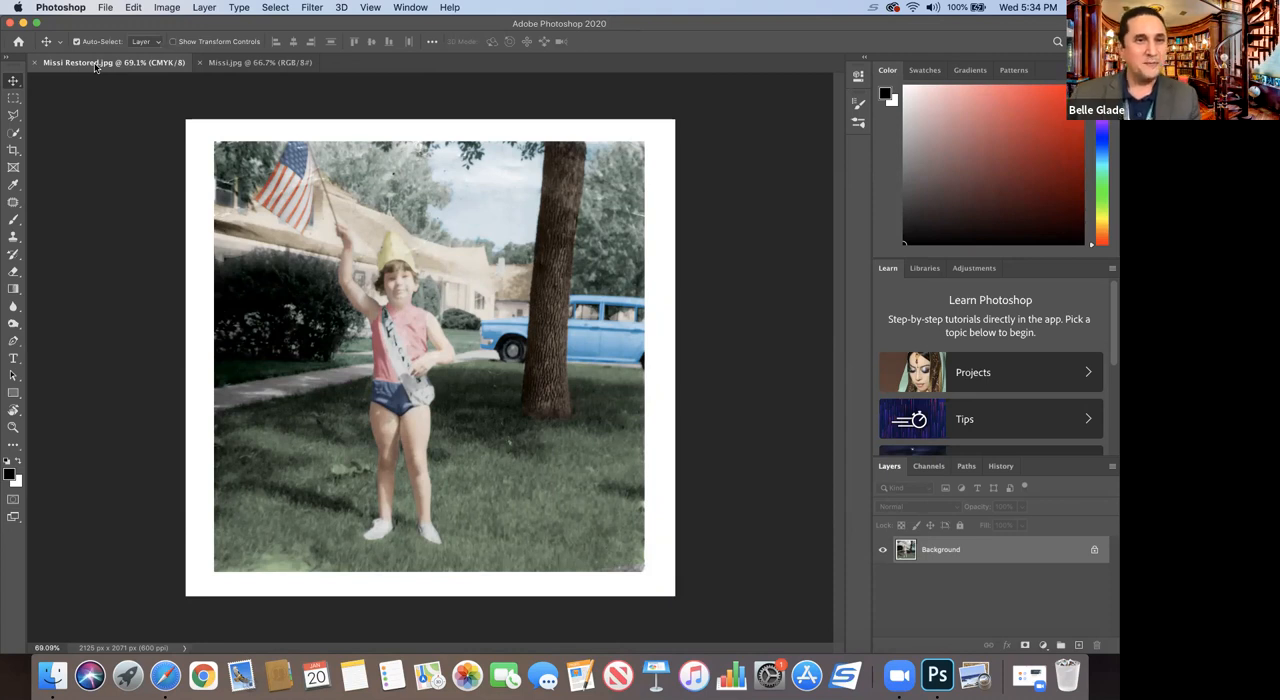
{"action": "left_click", "coordinate": [244, 62]}
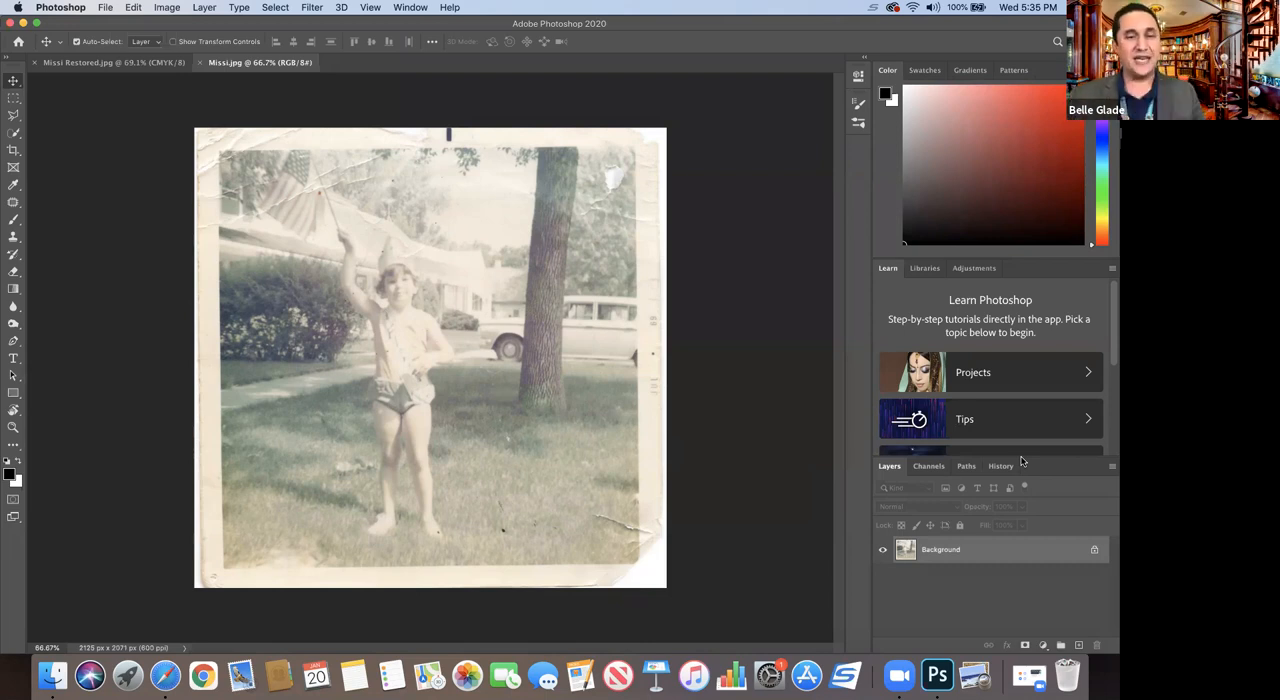
Step: Duplicate the Background layer within Missi.jpg and name the copy "Restoration Layer"
{"action": "right_click", "coordinate": [1001, 559]}
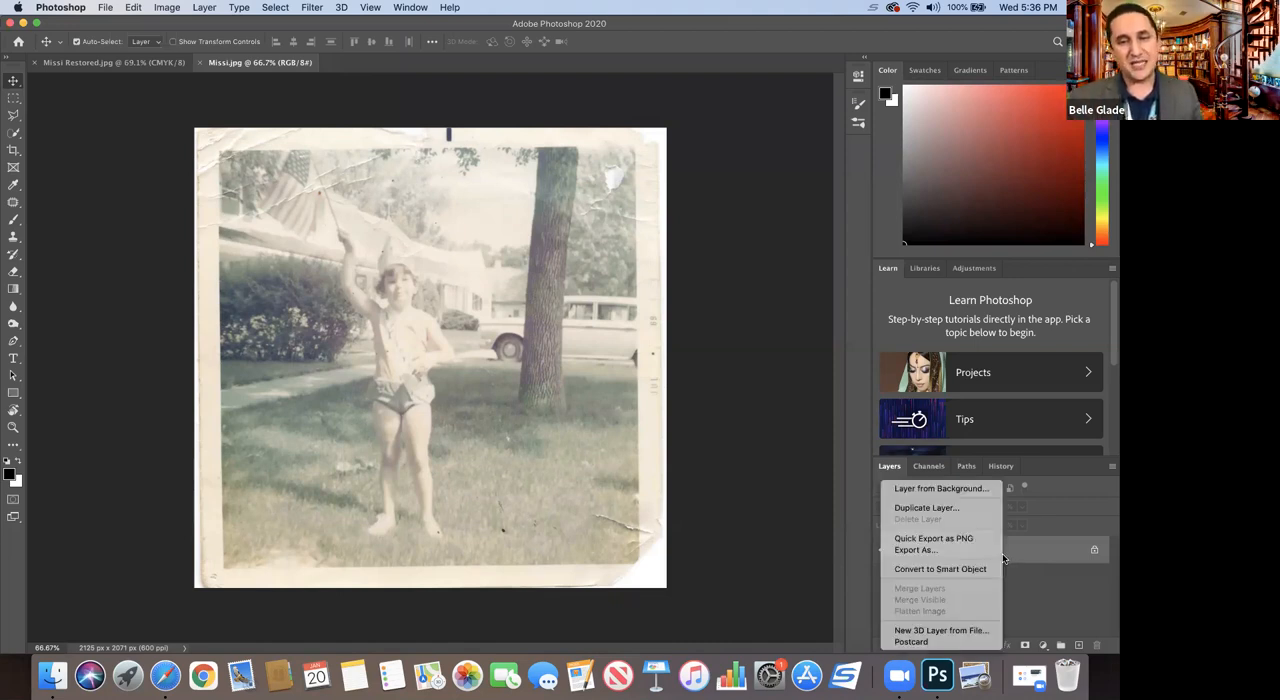
{"action": "left_click", "coordinate": [955, 510]}
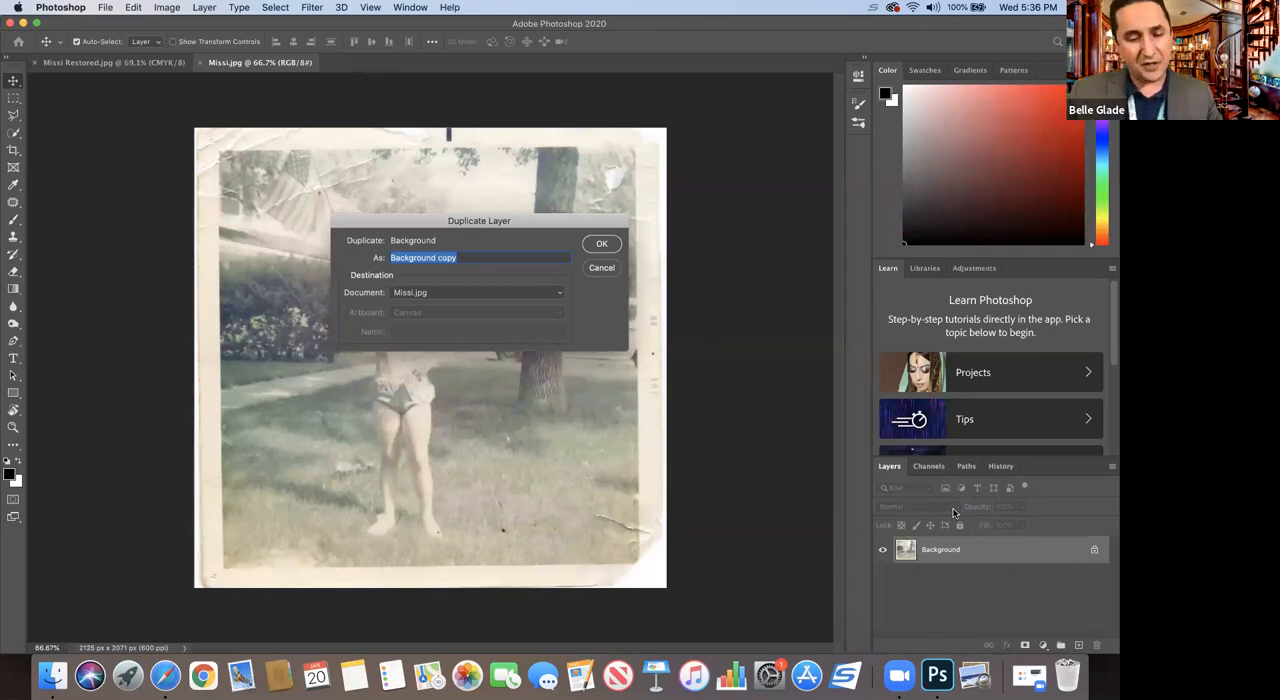
{"action": "type", "text": "Res"}
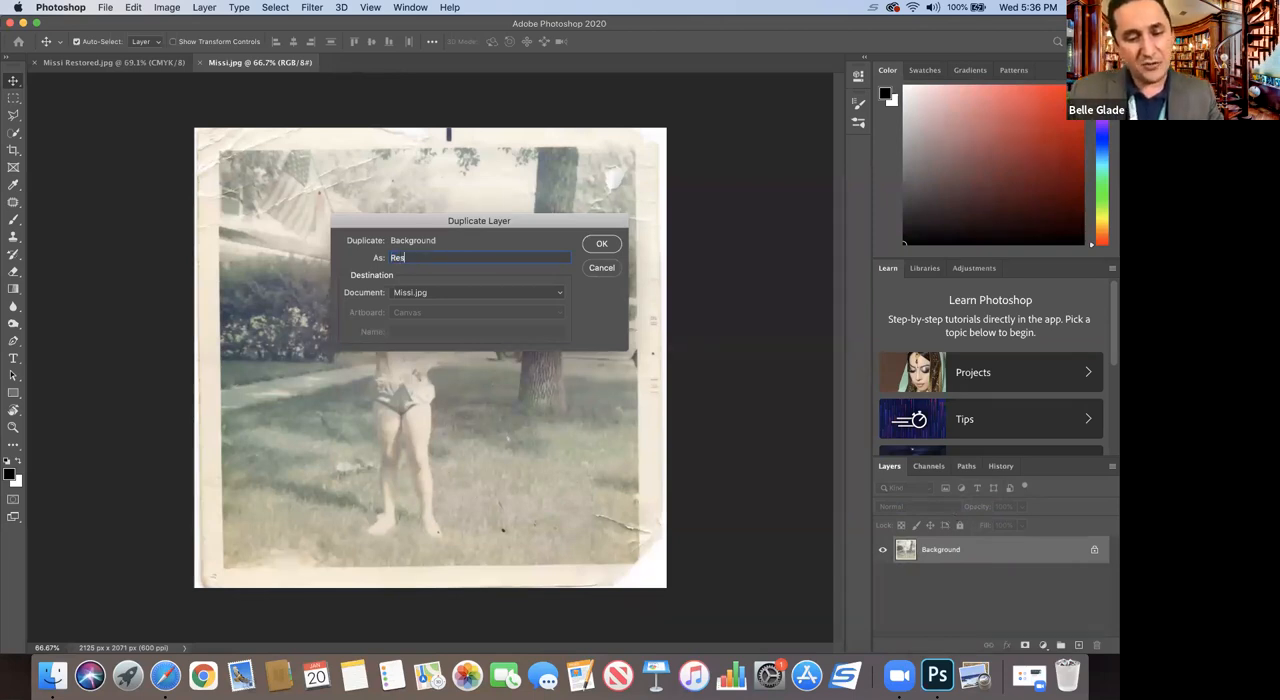
{"action": "type", "text": "toration "}
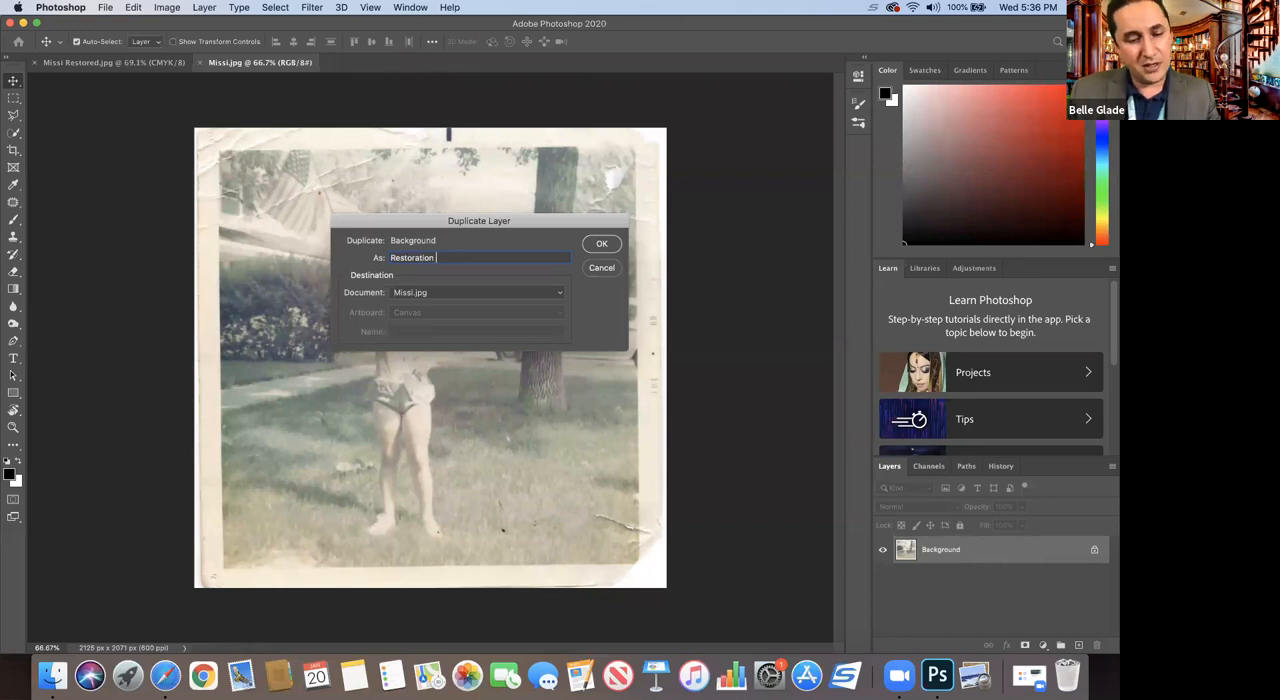
{"action": "type", "text": "Layer"}
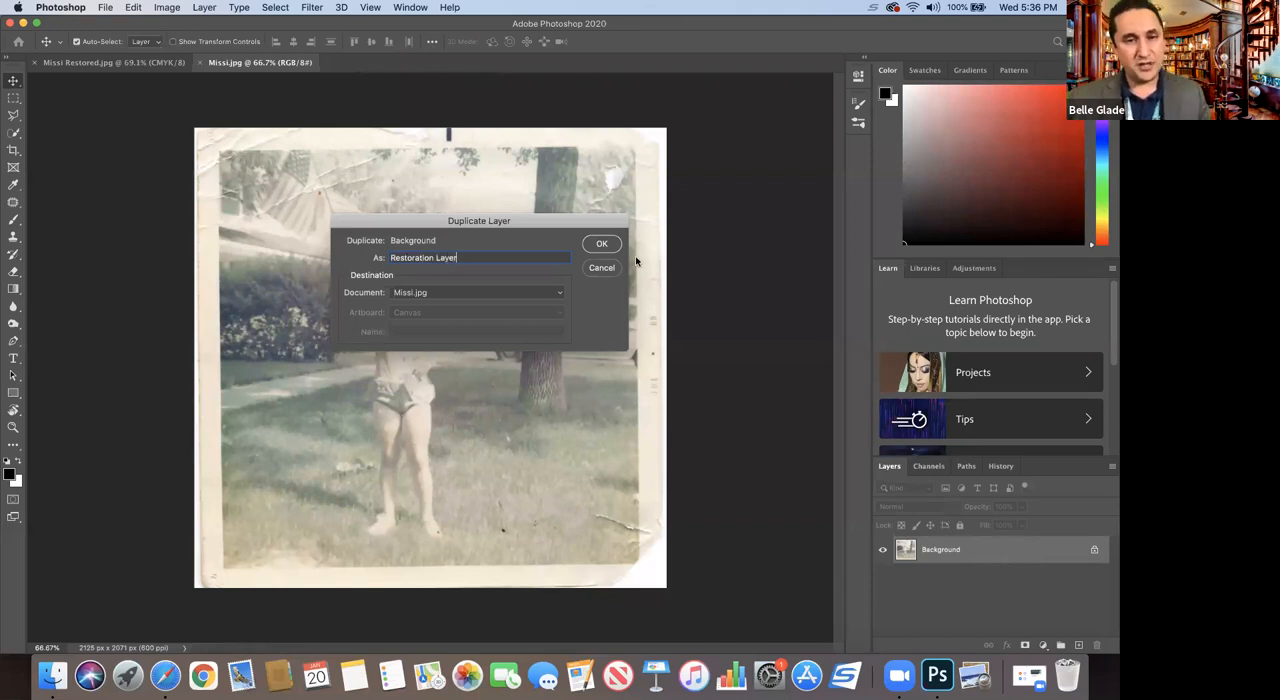
{"action": "left_click", "coordinate": [597, 247]}
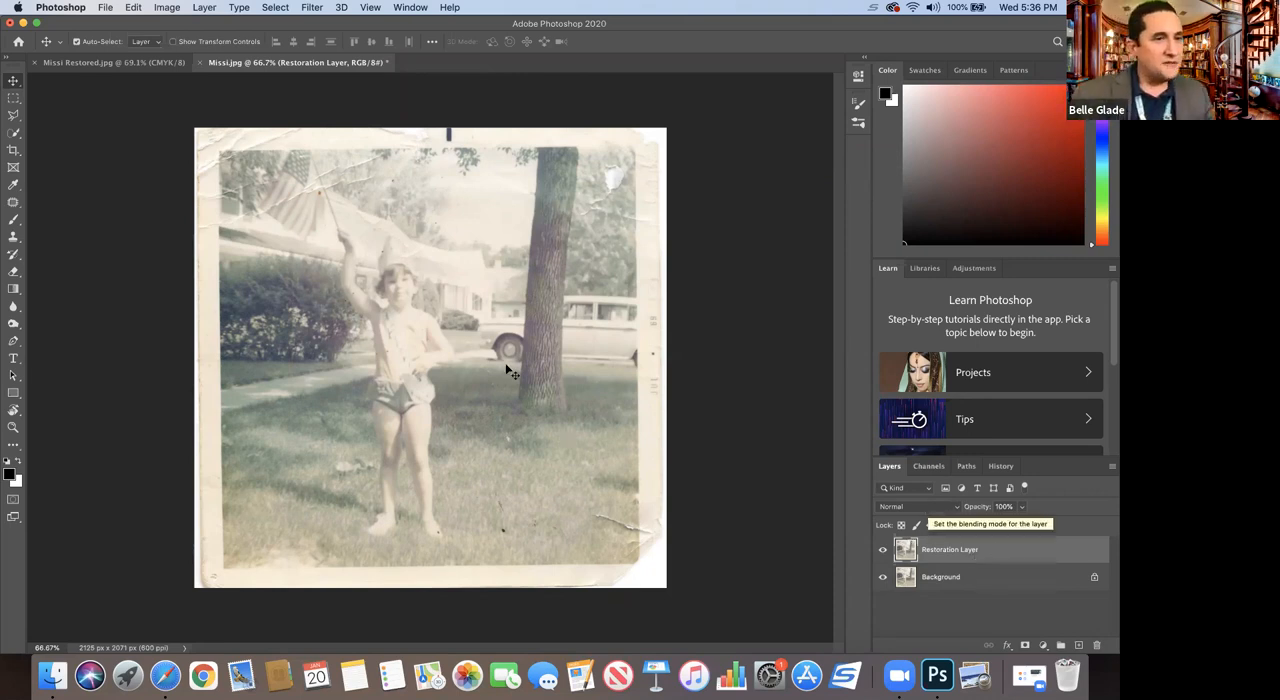
Step: Rotate the Restoration Layer about 0.84° clockwise to straighten the tilted photo, and apply the transform
{"action": "left_click", "coordinate": [13, 430]}
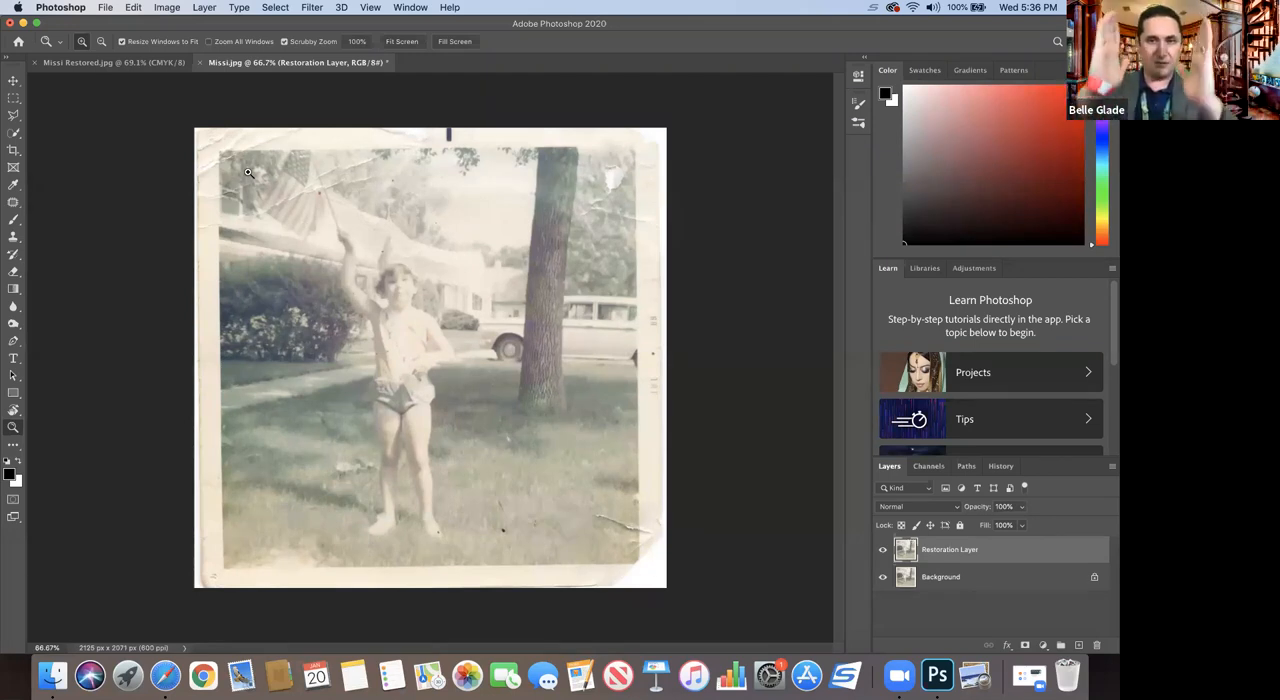
{"action": "left_click", "coordinate": [132, 8]}
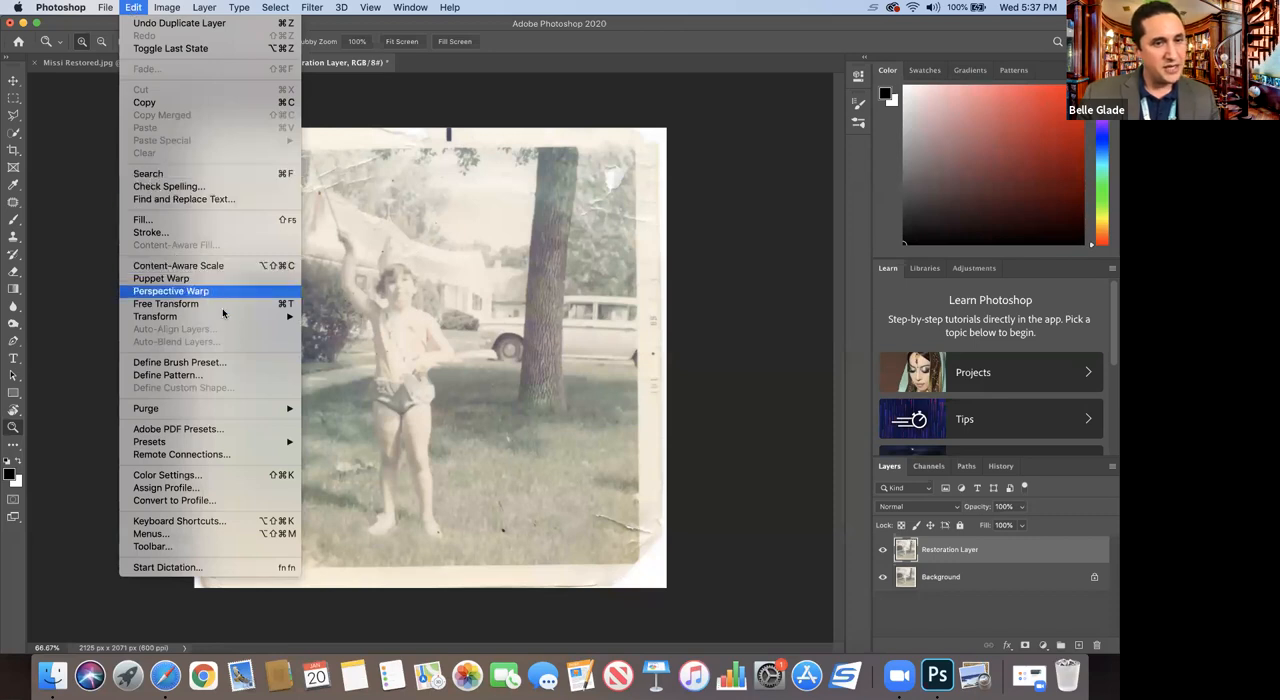
{"action": "mouse_move", "coordinate": [229, 324]}
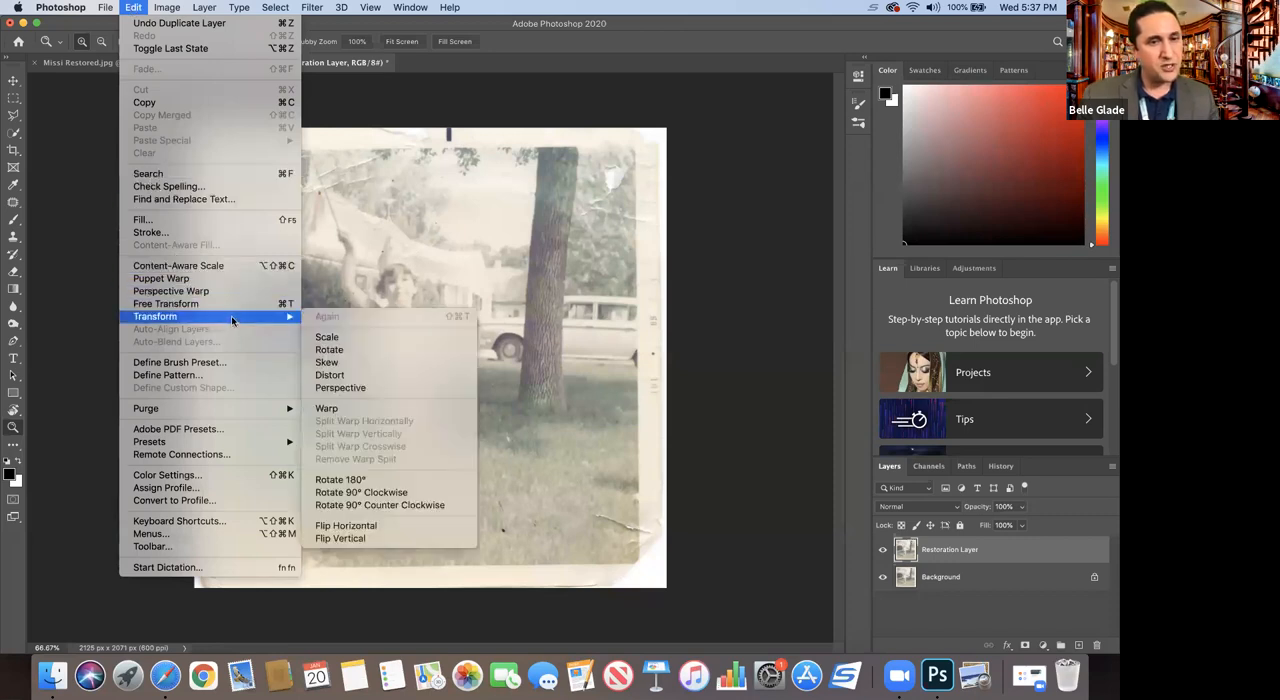
{"action": "left_click", "coordinate": [332, 350]}
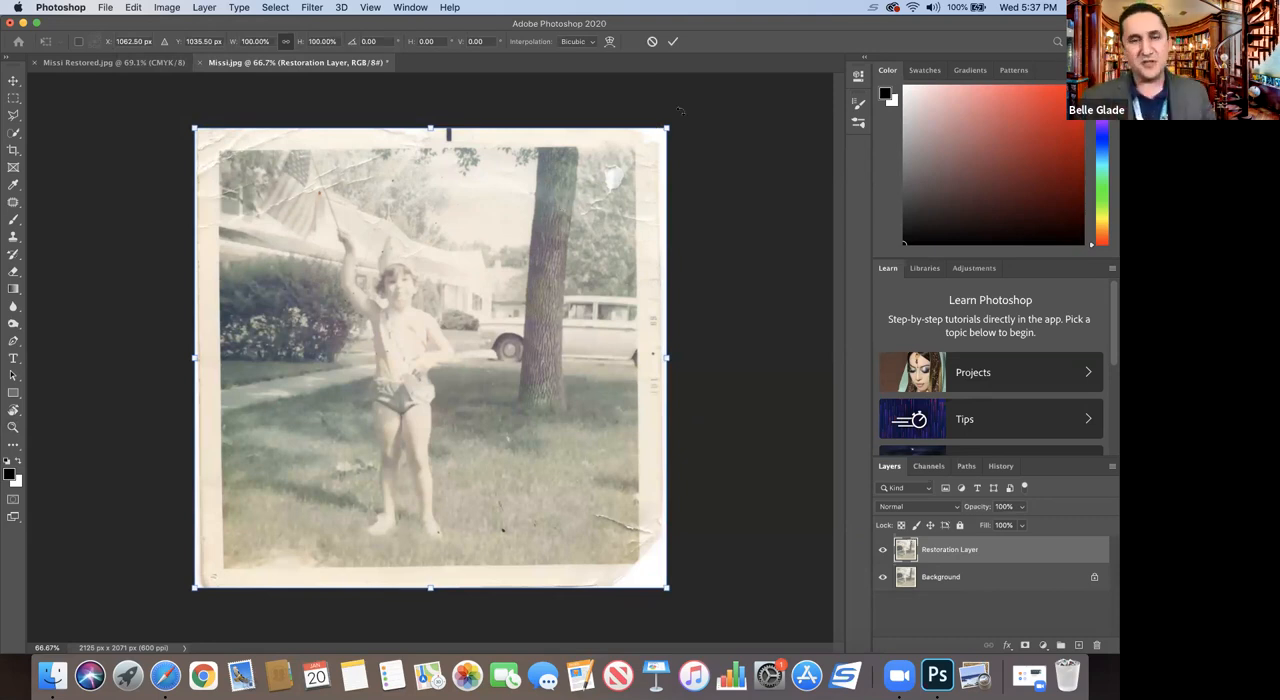
{"action": "mouse_move", "coordinate": [682, 110]}
{"action": "left_mouse_down"}
{"action": "mouse_move", "coordinate": [709, 100]}
{"action": "mouse_move", "coordinate": [723, 134]}
{"action": "mouse_move", "coordinate": [645, 88]}
{"action": "mouse_move", "coordinate": [668, 74]}
{"action": "mouse_move", "coordinate": [678, 93]}
{"action": "mouse_move", "coordinate": [674, 75]}
{"action": "mouse_move", "coordinate": [684, 116]}
{"action": "left_mouse_up"}
{"action": "left_click_drag", "start_coordinate": [683, 112], "coordinate": [684, 115]}
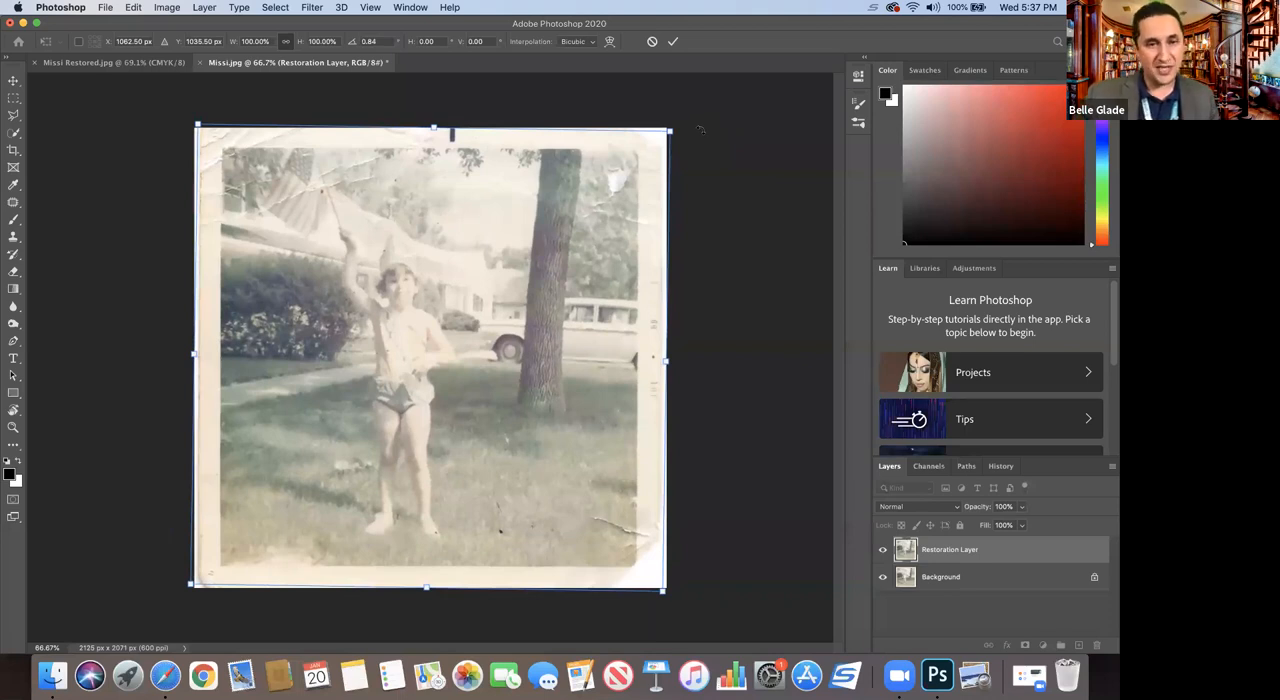
{"action": "key", "text": "Return"}
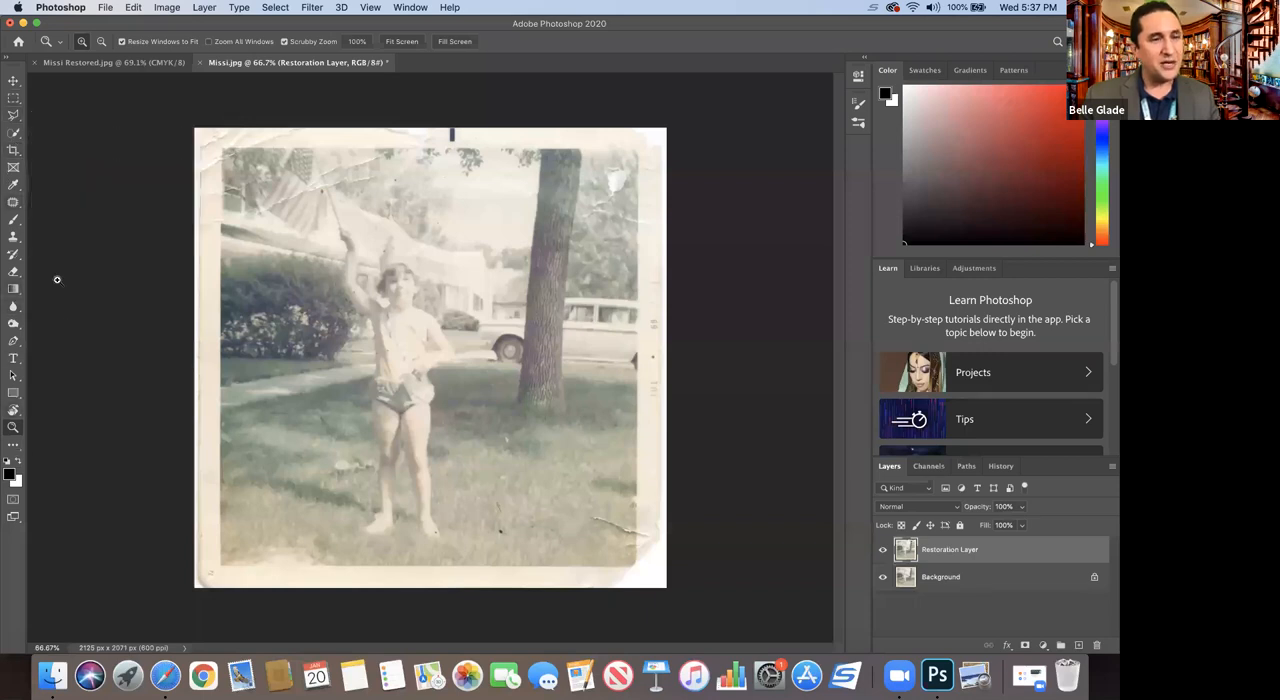
Step: Try cropping the image to the picture area inside the worn paper border, and undo the crop
{"action": "left_click", "coordinate": [14, 150]}
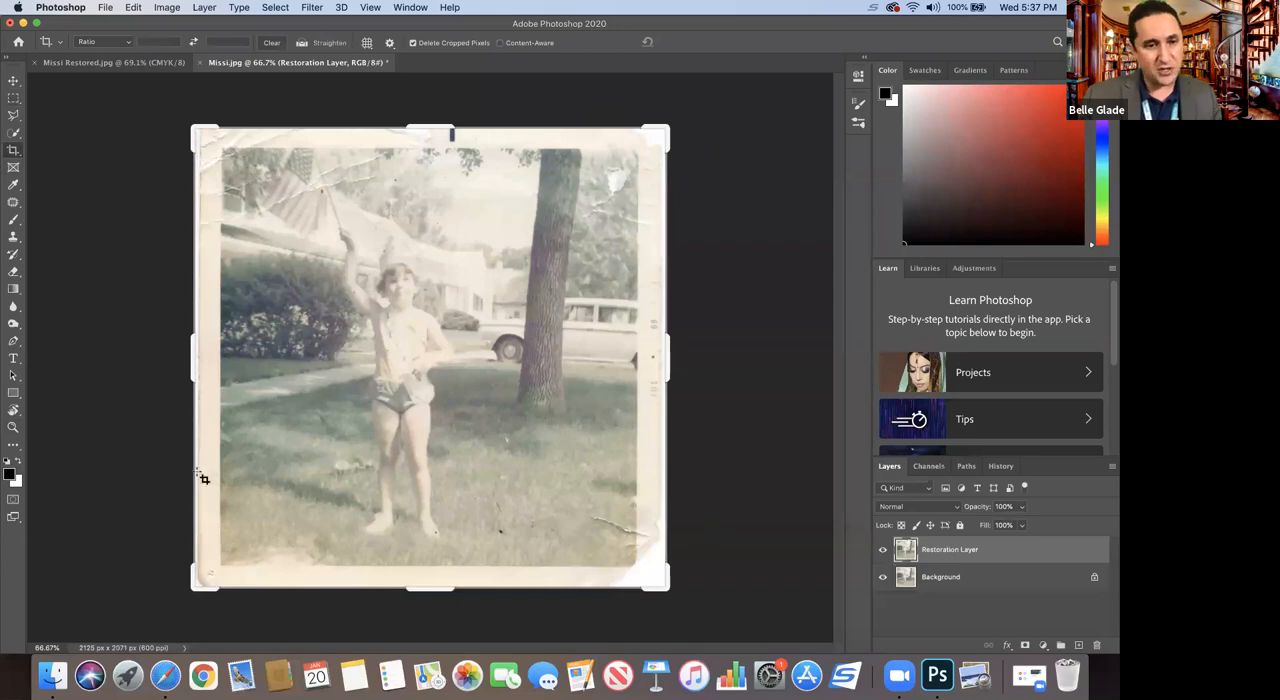
{"action": "left_click_drag", "start_coordinate": [196, 131], "coordinate": [205, 136]}
{"action": "mouse_move", "coordinate": [642, 567]}
{"action": "left_mouse_down"}
{"action": "mouse_move", "coordinate": [646, 537]}
{"action": "mouse_move", "coordinate": [638, 566]}
{"action": "left_mouse_up"}
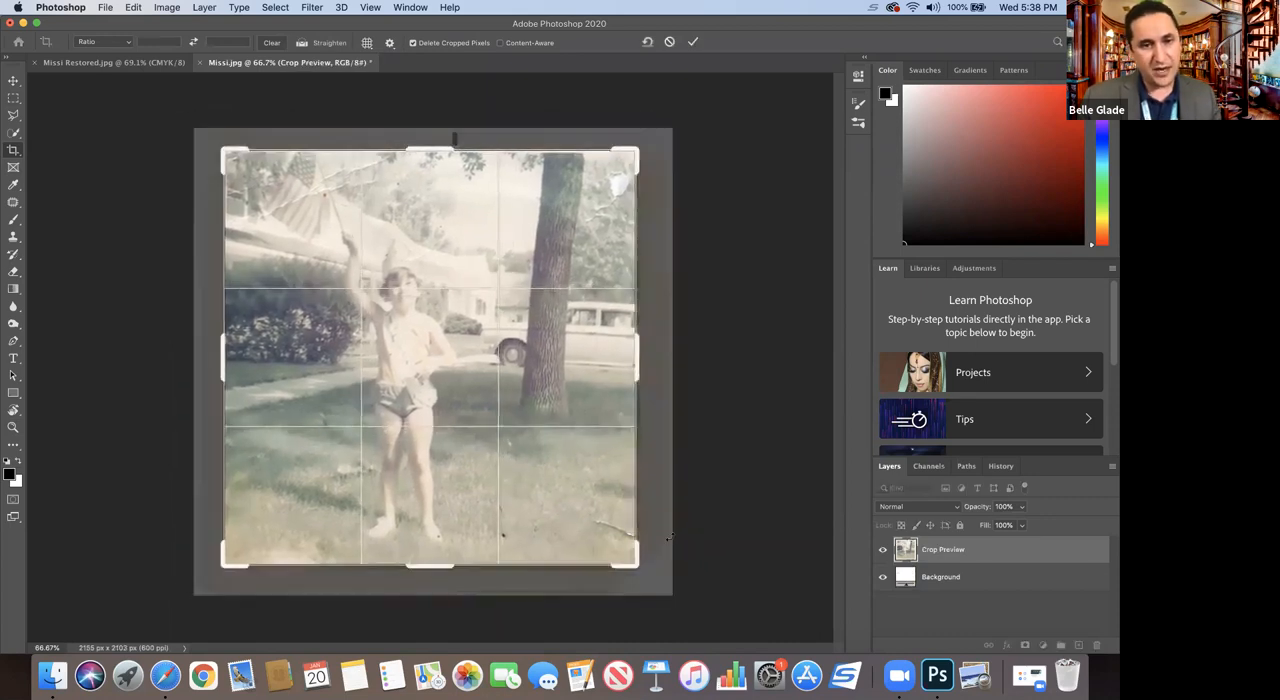
{"action": "key", "text": "Return"}
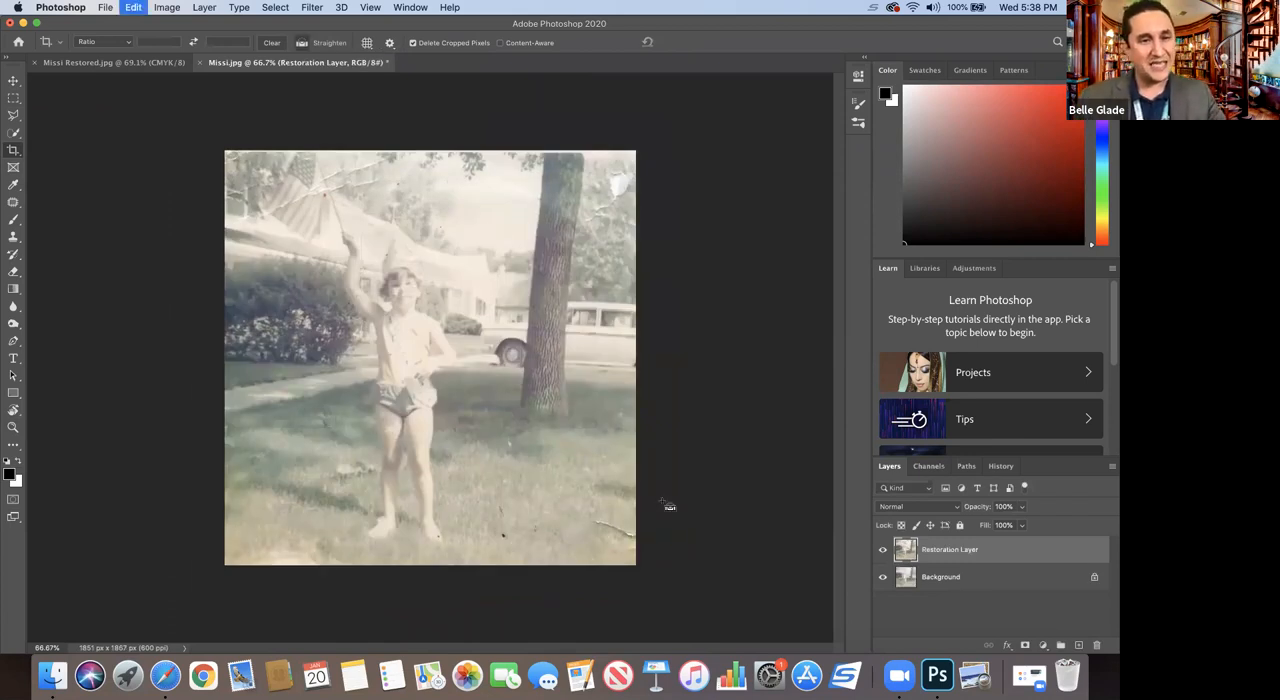
{"action": "key", "text": "super+z"}
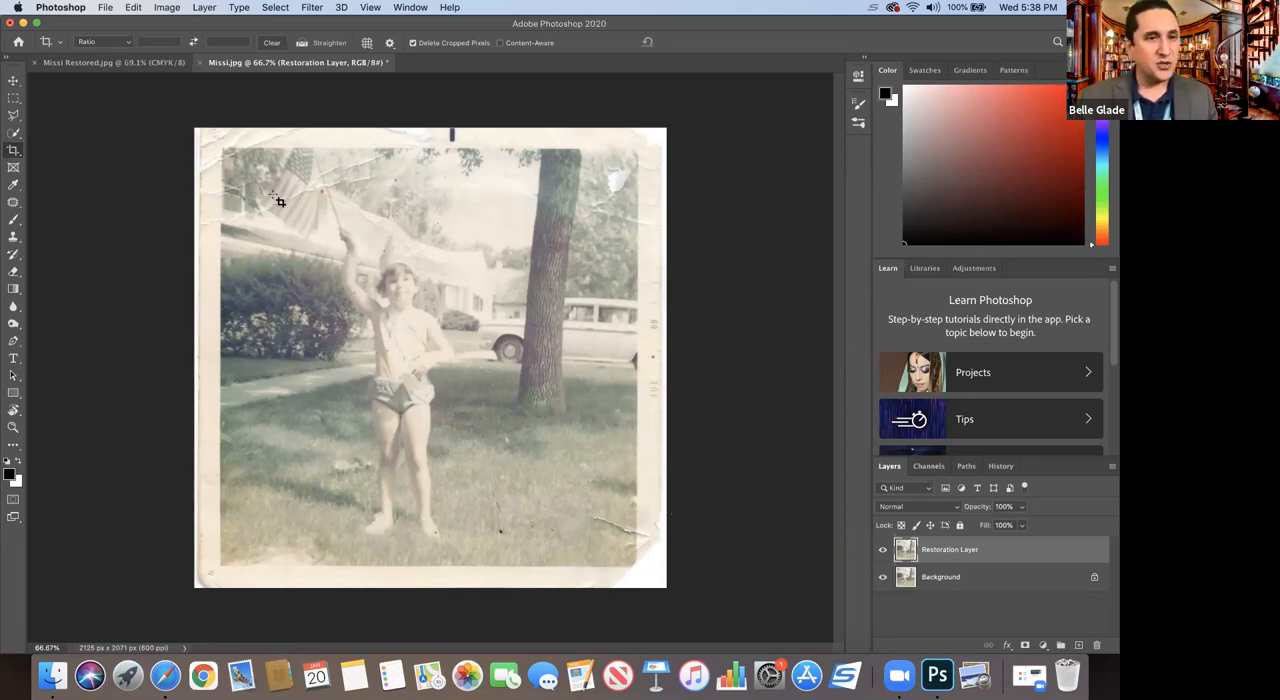
Step: Select the picture area with a rectangular marquee and invert the selection to cover the worn border
{"action": "left_click", "coordinate": [13, 98]}
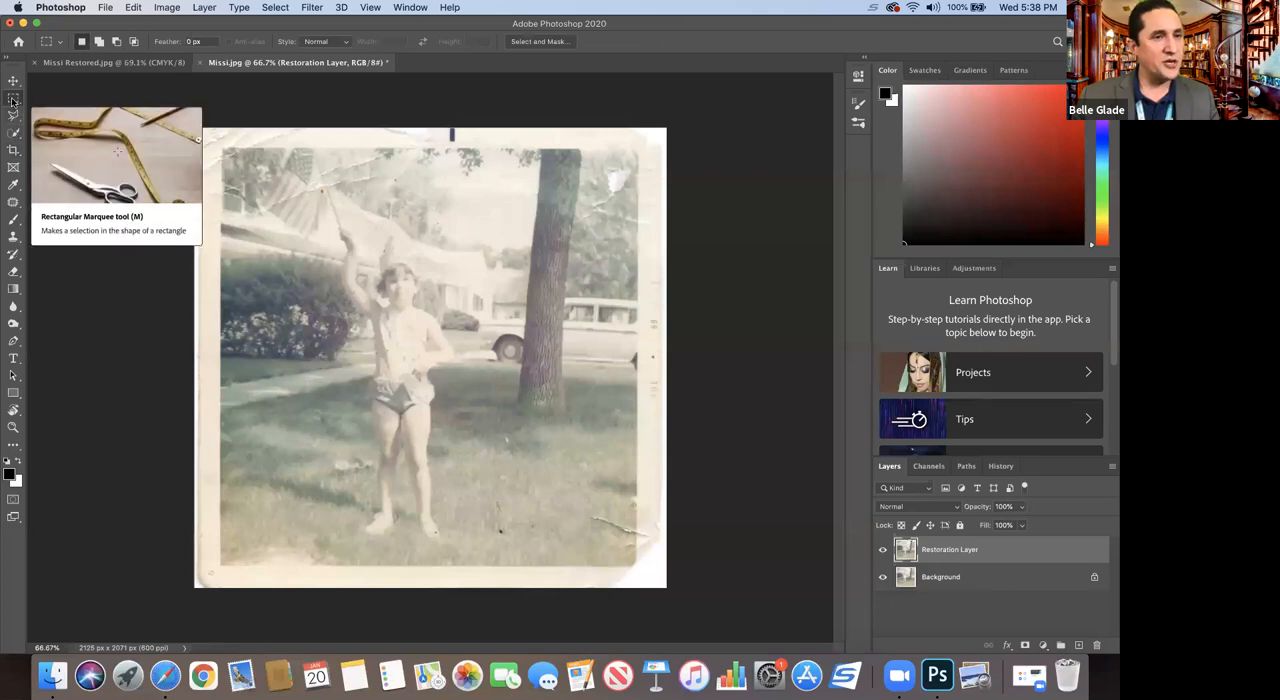
{"action": "left_click_drag", "start_coordinate": [222, 148], "coordinate": [636, 567]}
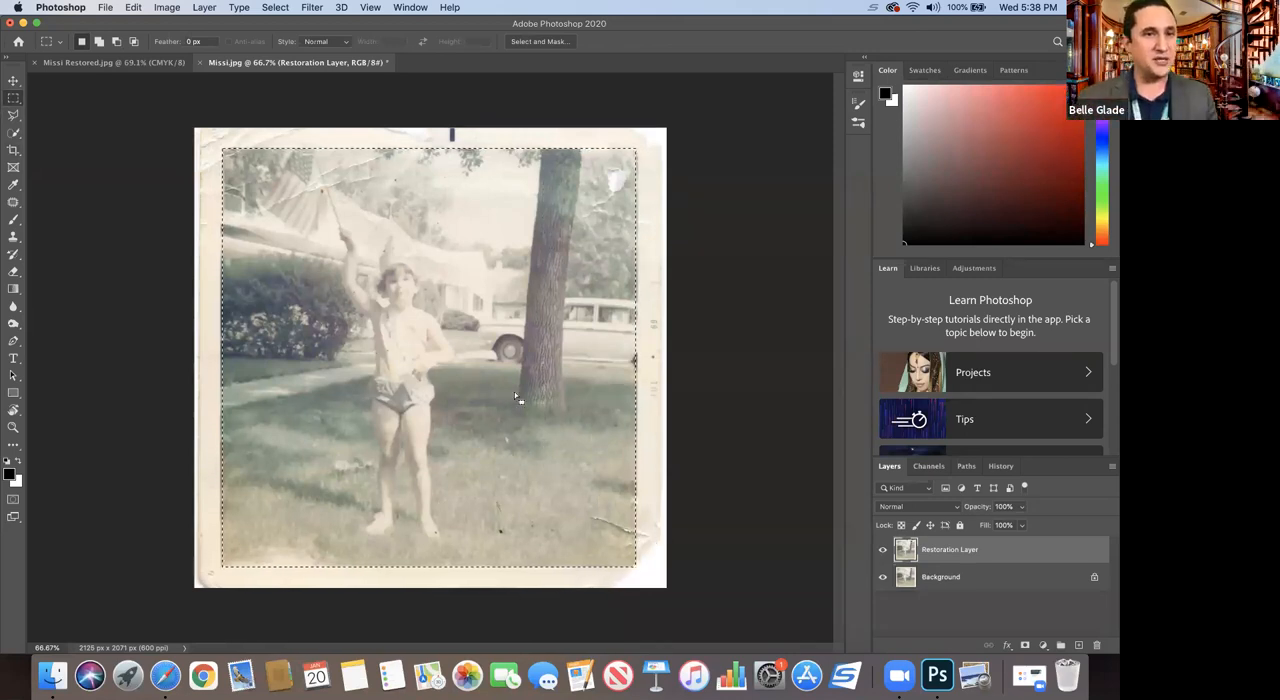
{"action": "left_click", "coordinate": [277, 8]}
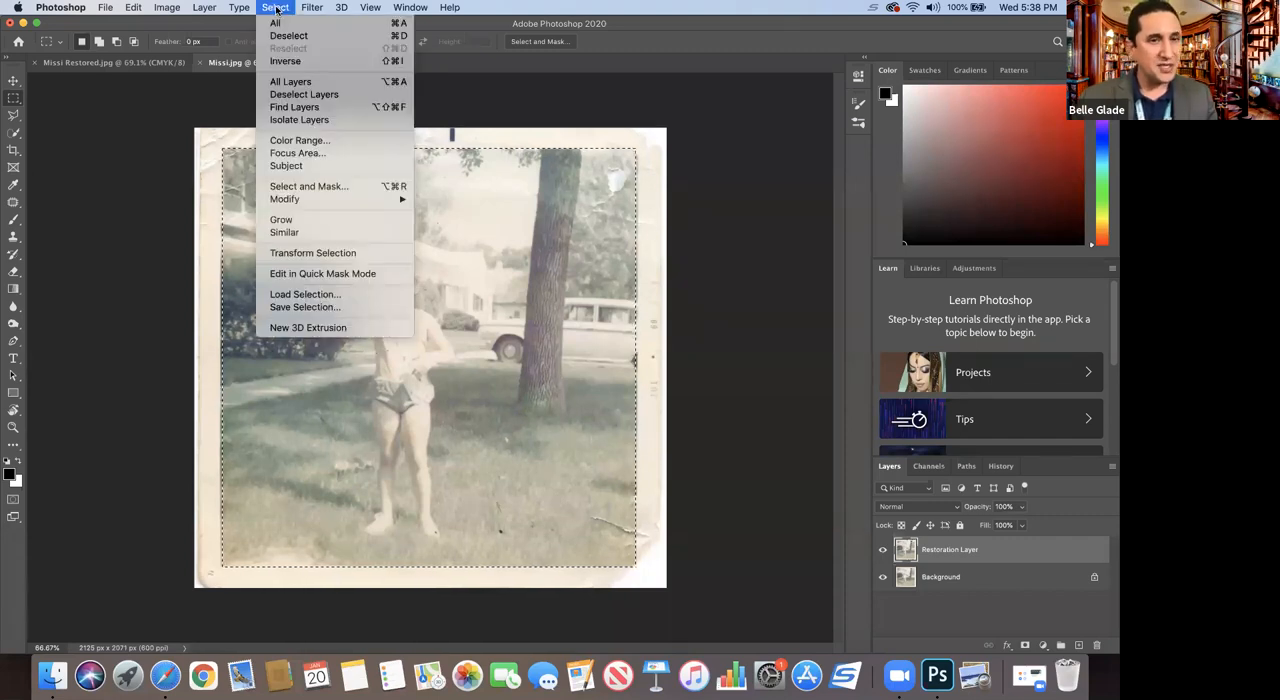
{"action": "left_click", "coordinate": [284, 62]}
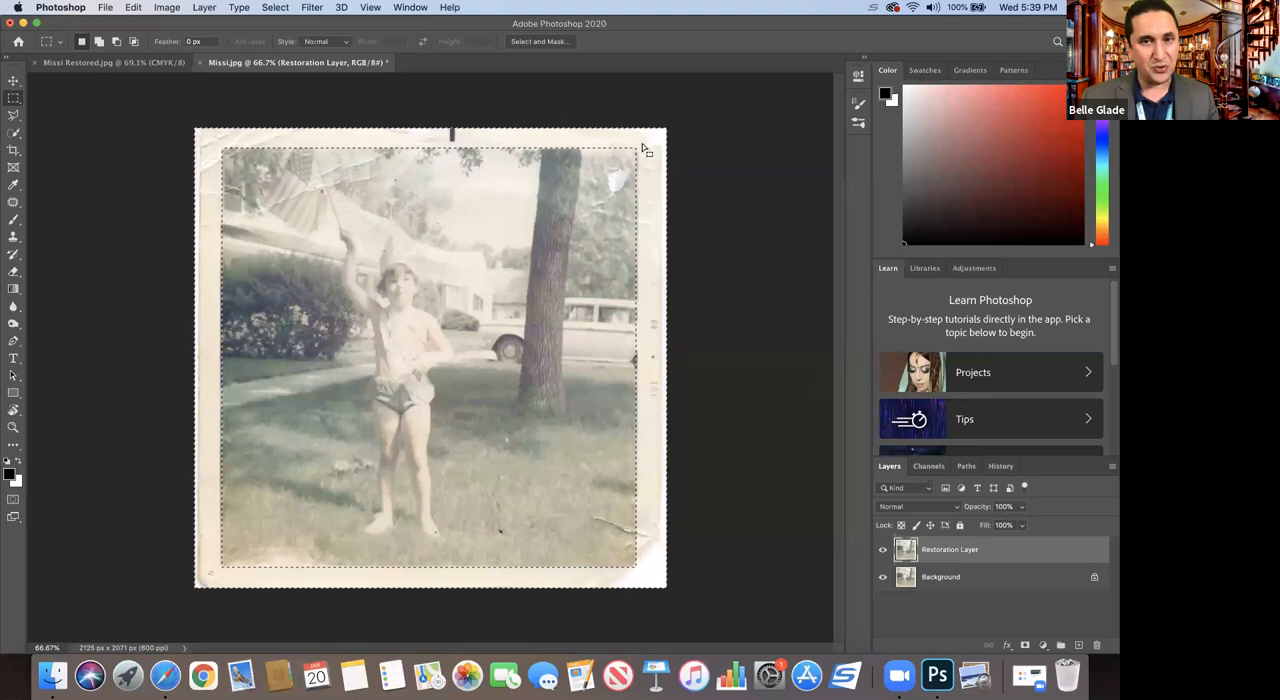
Step: Fill the selected border around the photo with white and clear the selection
{"action": "left_click", "coordinate": [131, 8]}
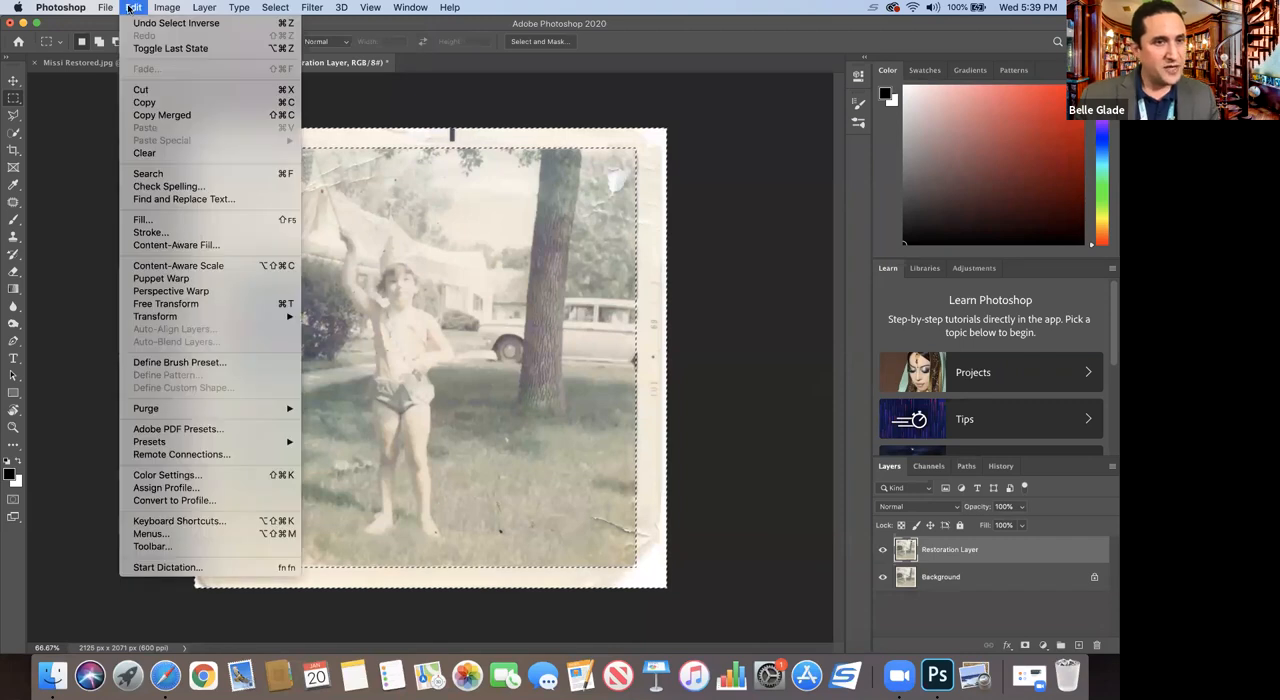
{"action": "left_click", "coordinate": [142, 219]}
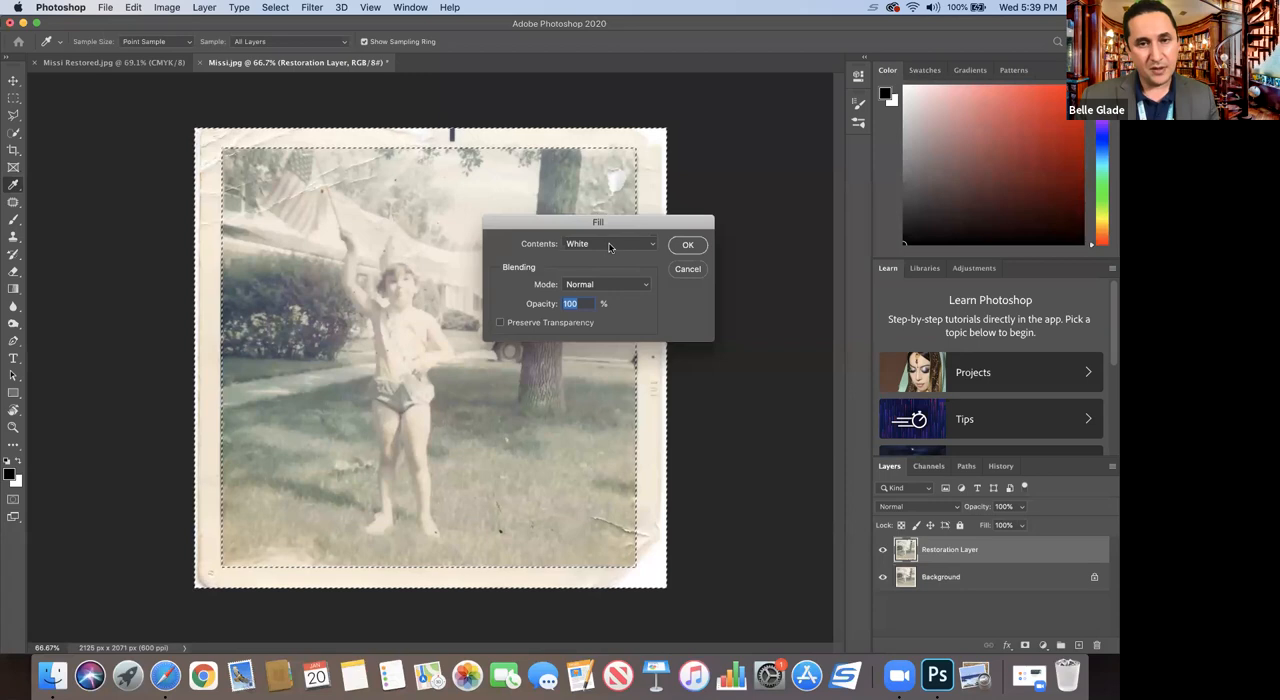
{"action": "left_click", "coordinate": [610, 246]}
{"action": "left_click", "coordinate": [610, 244]}
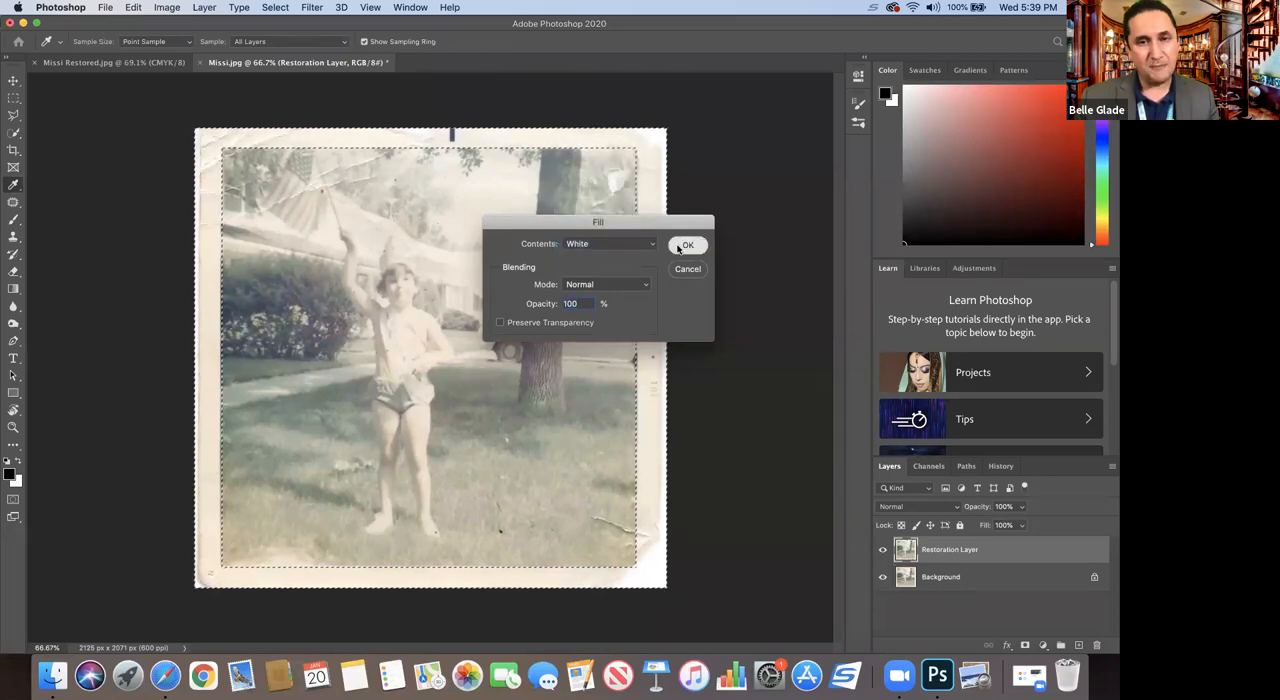
{"action": "left_click", "coordinate": [688, 245]}
{"action": "key", "text": "m"}
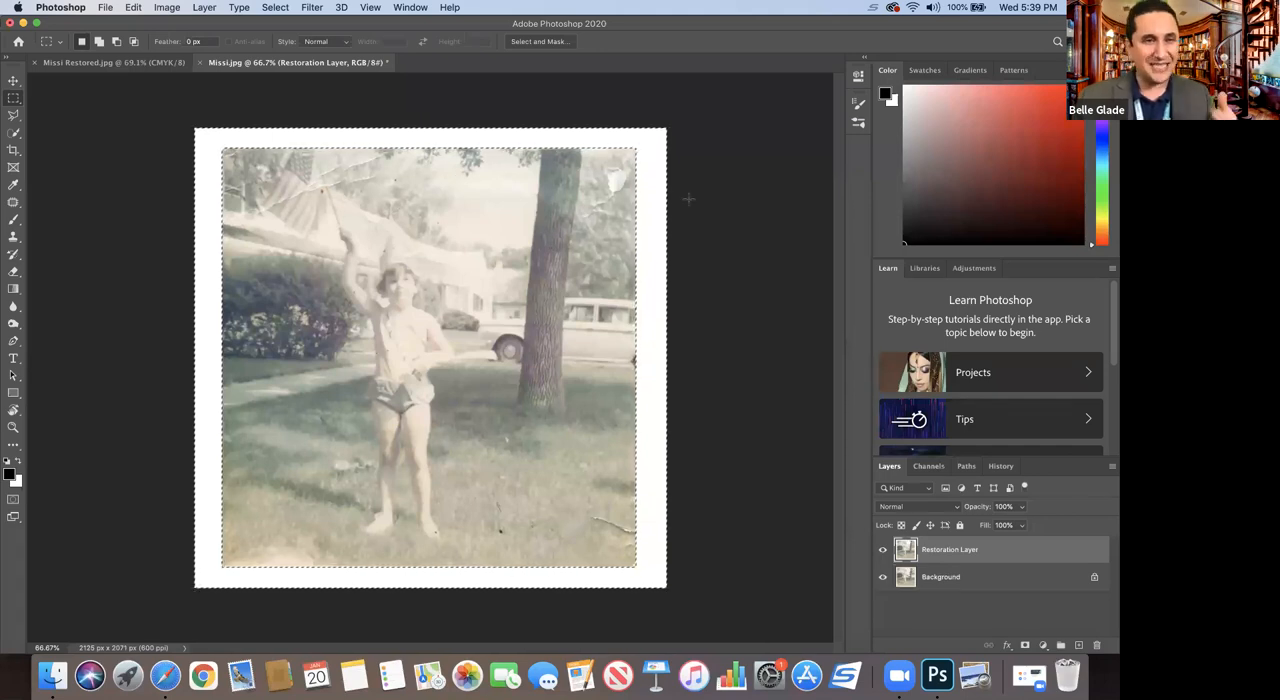
{"action": "left_click", "coordinate": [277, 8]}
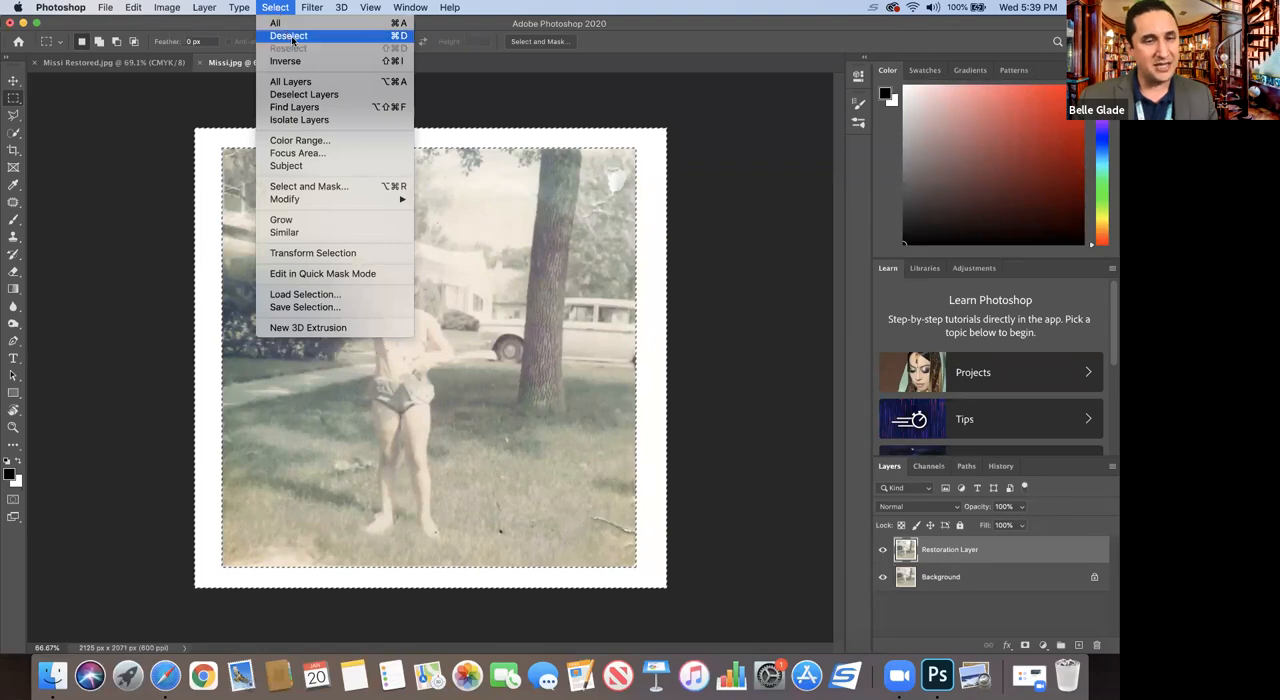
{"action": "left_click", "coordinate": [393, 38]}
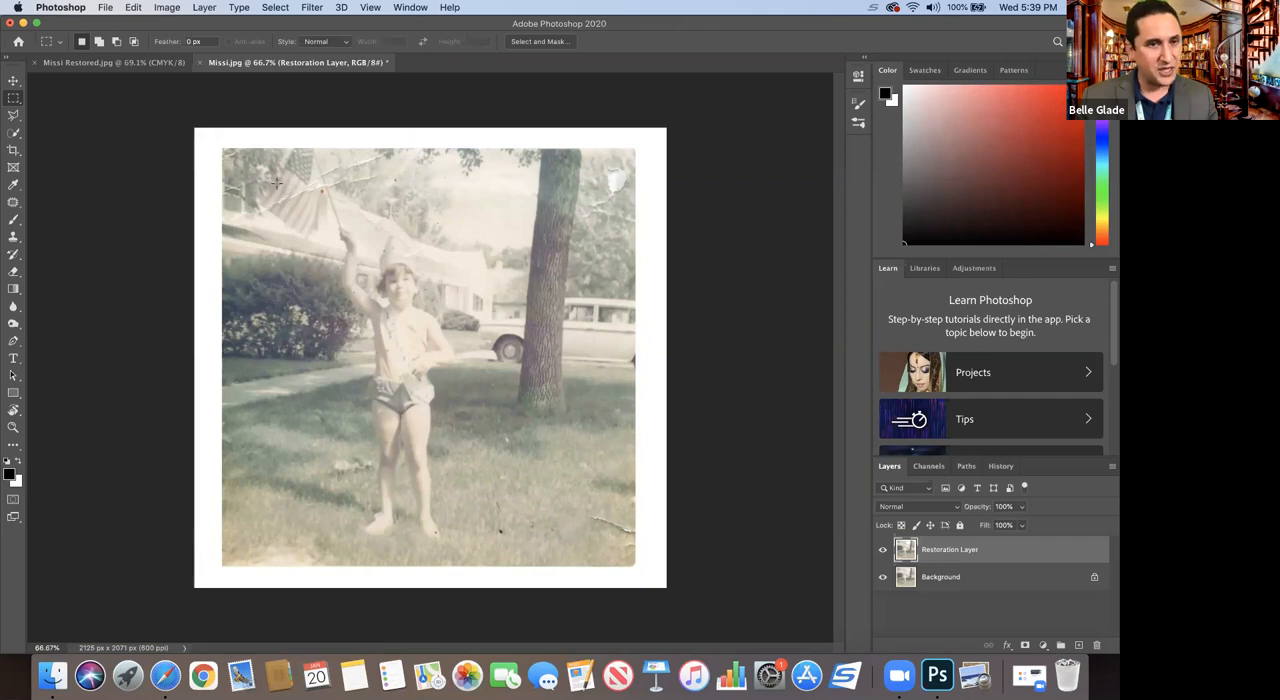
Step: Repair the torn white spot in the foliage beside the tree trunk with the Patch tool, sampling nearby foliage, and deselect
{"action": "left_click", "coordinate": [13, 428]}
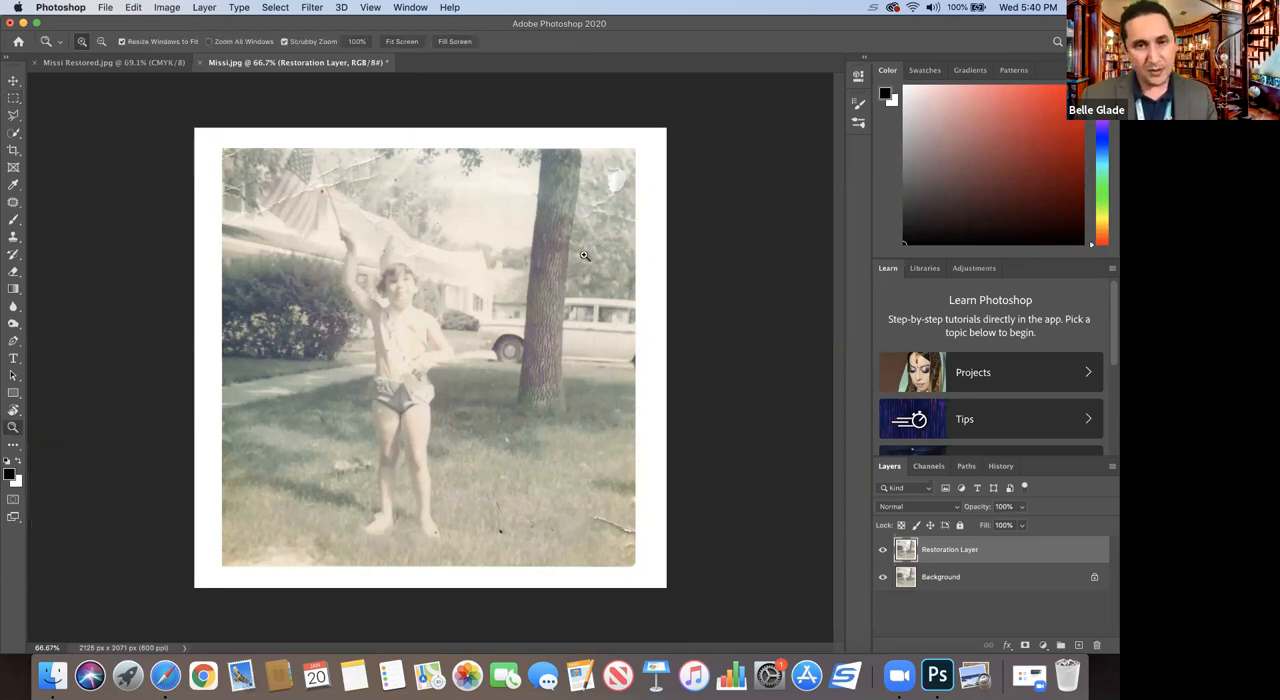
{"action": "left_click_drag", "start_coordinate": [593, 166], "coordinate": [640, 224]}
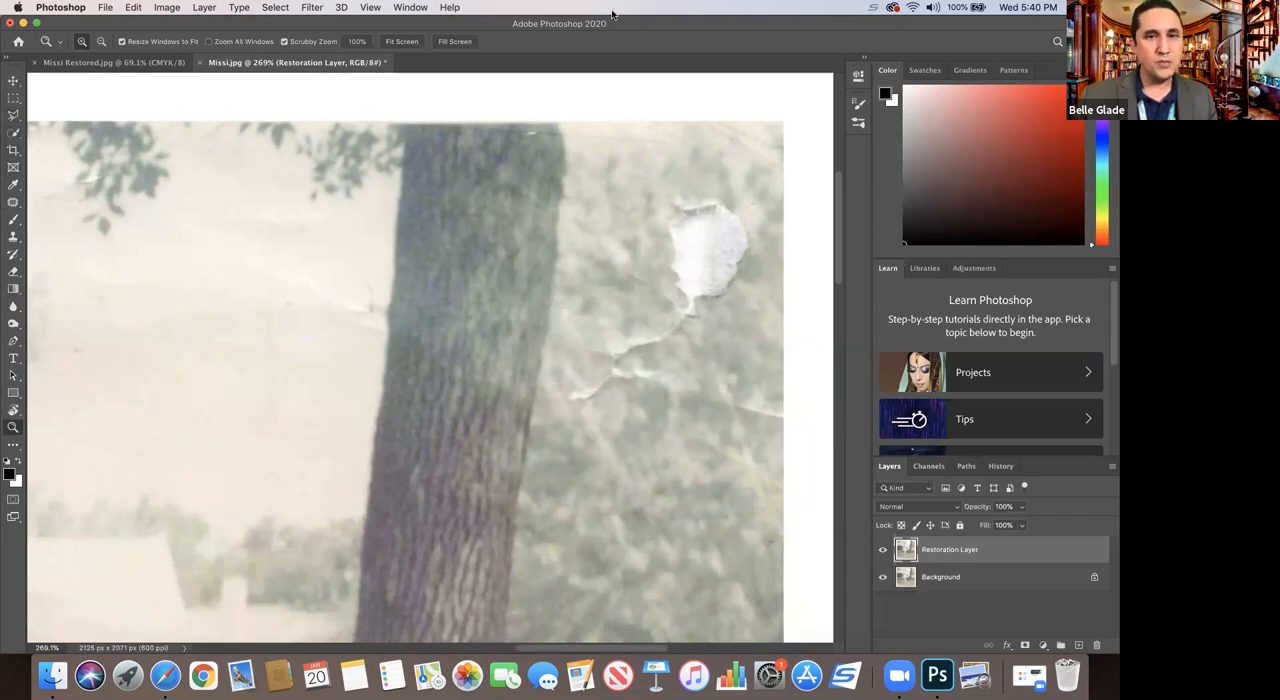
{"action": "left_click", "coordinate": [15, 206]}
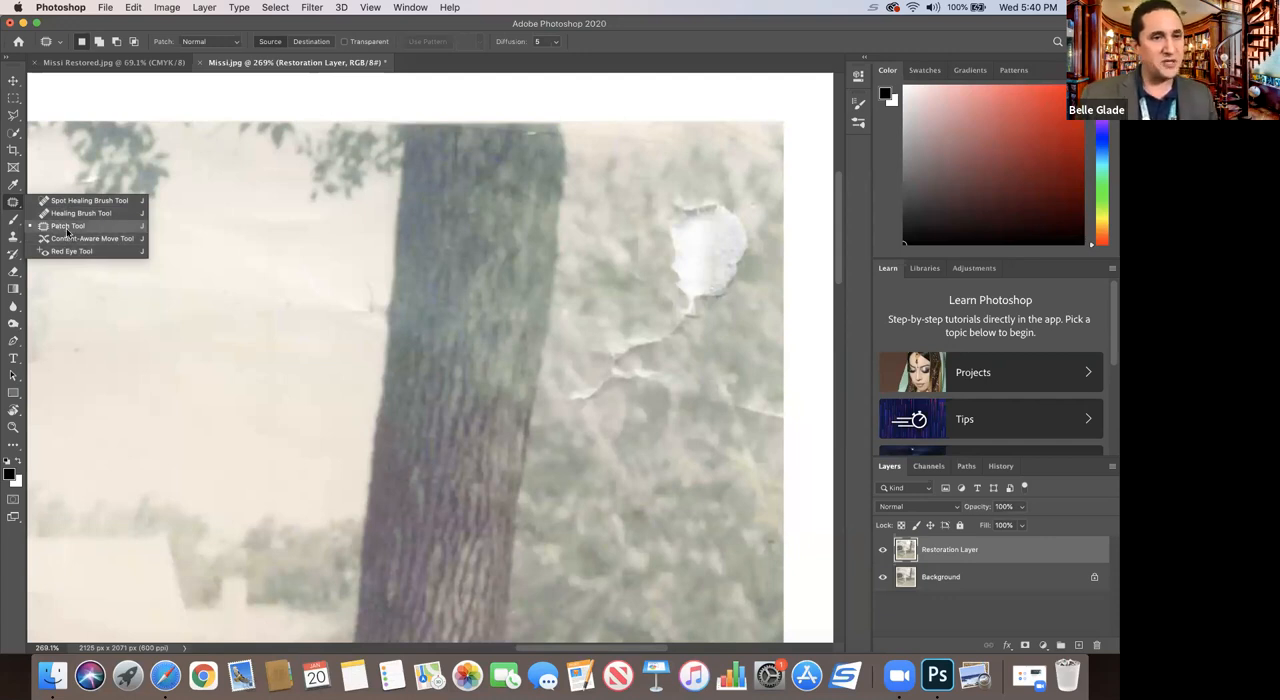
{"action": "left_click", "coordinate": [68, 228]}
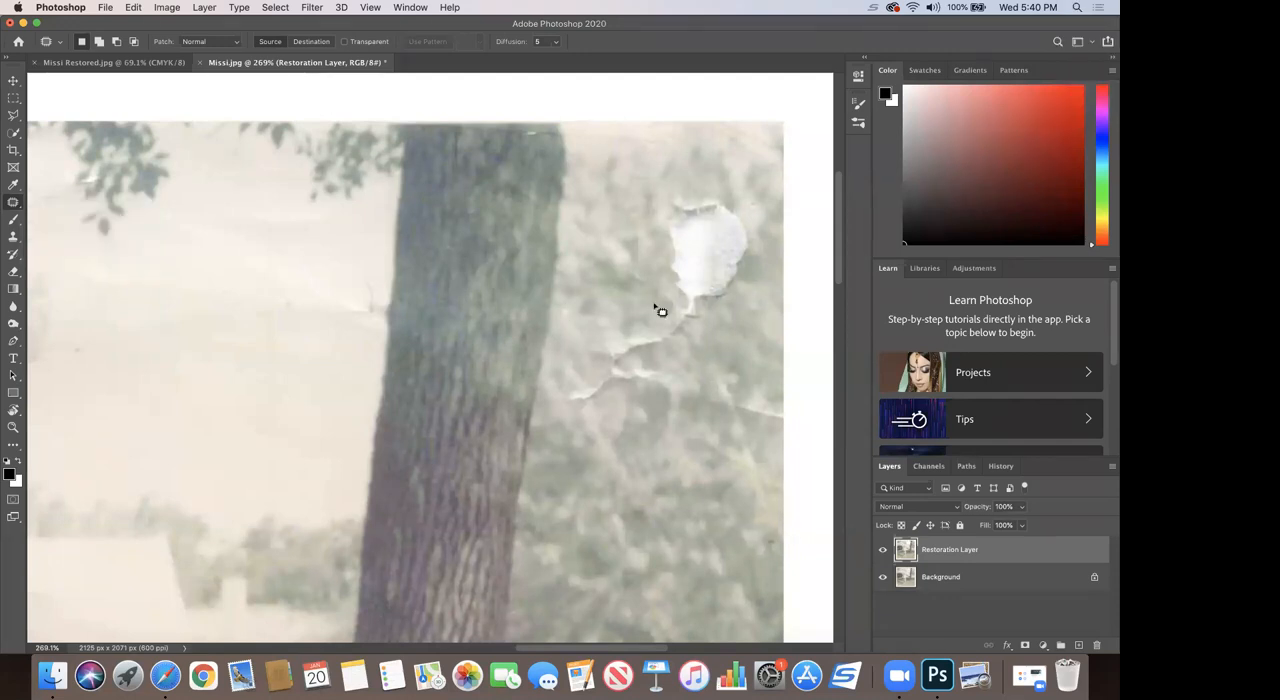
{"action": "mouse_move", "coordinate": [670, 314]}
{"action": "left_mouse_down"}
{"action": "mouse_move", "coordinate": [660, 260]}
{"action": "mouse_move", "coordinate": [680, 197]}
{"action": "mouse_move", "coordinate": [726, 200]}
{"action": "mouse_move", "coordinate": [758, 222]}
{"action": "mouse_move", "coordinate": [752, 336]}
{"action": "mouse_move", "coordinate": [704, 345]}
{"action": "mouse_move", "coordinate": [674, 326]}
{"action": "left_mouse_up"}
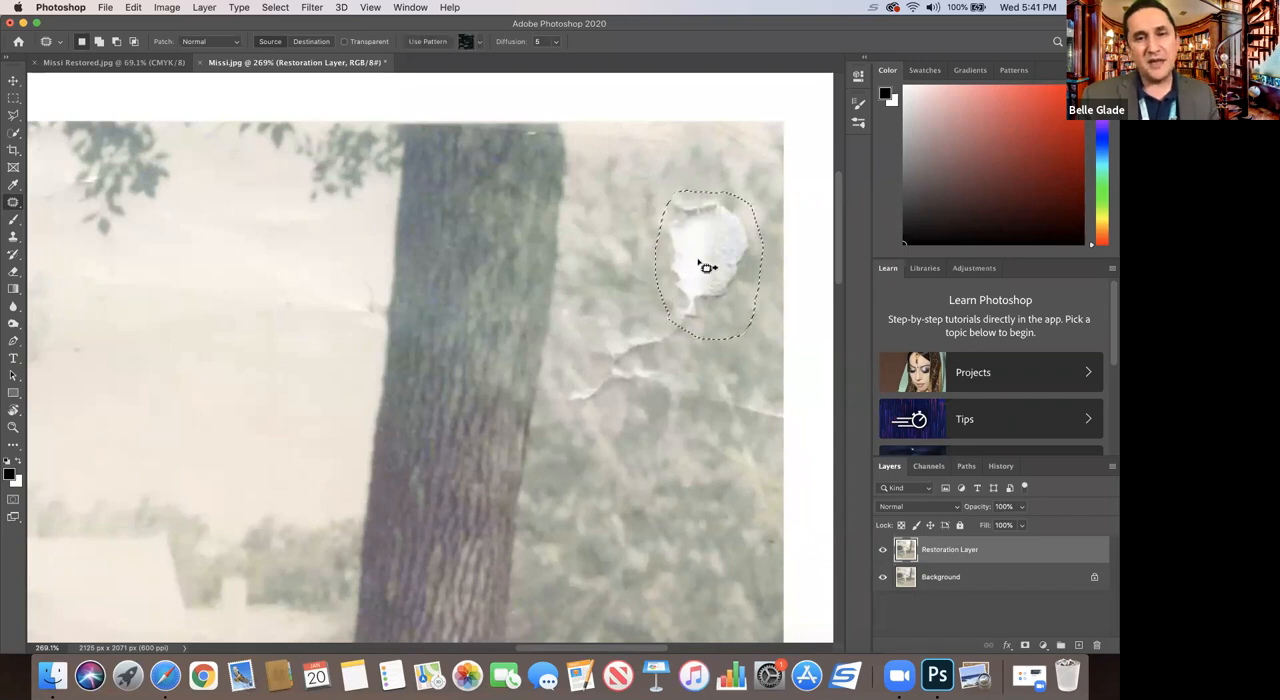
{"action": "left_click_drag", "start_coordinate": [688, 260], "coordinate": [609, 227]}
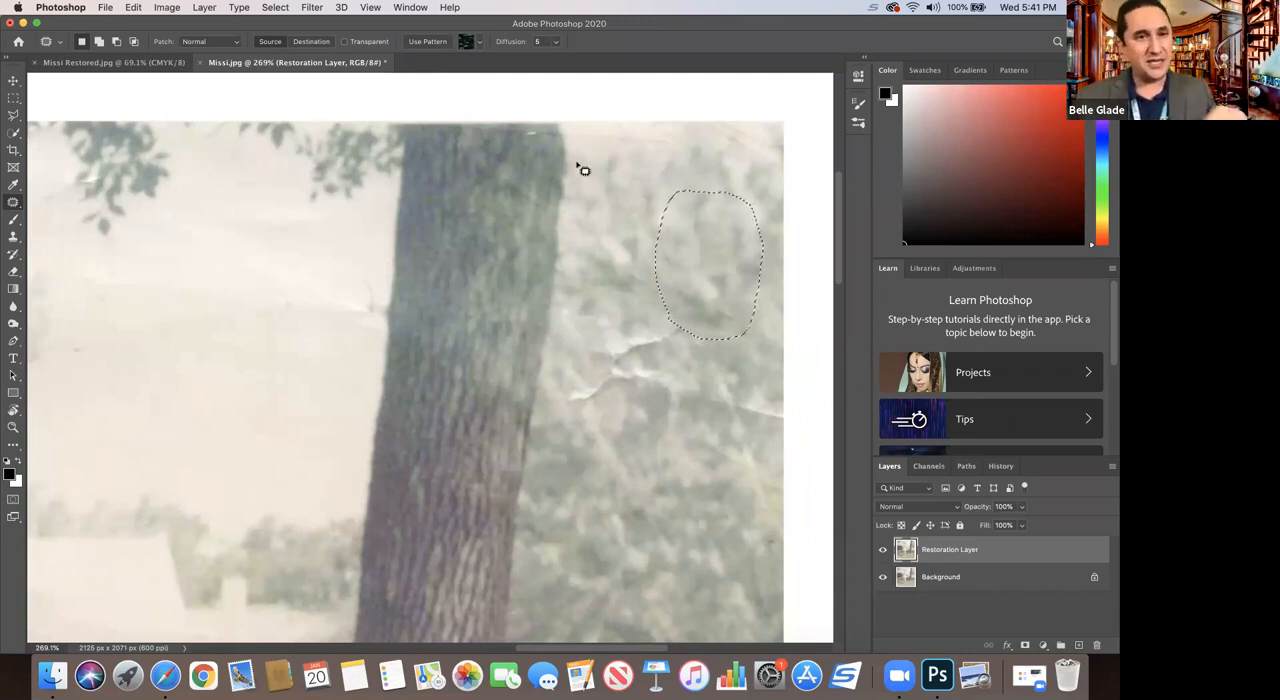
{"action": "left_click", "coordinate": [266, 8]}
{"action": "left_click", "coordinate": [300, 40]}
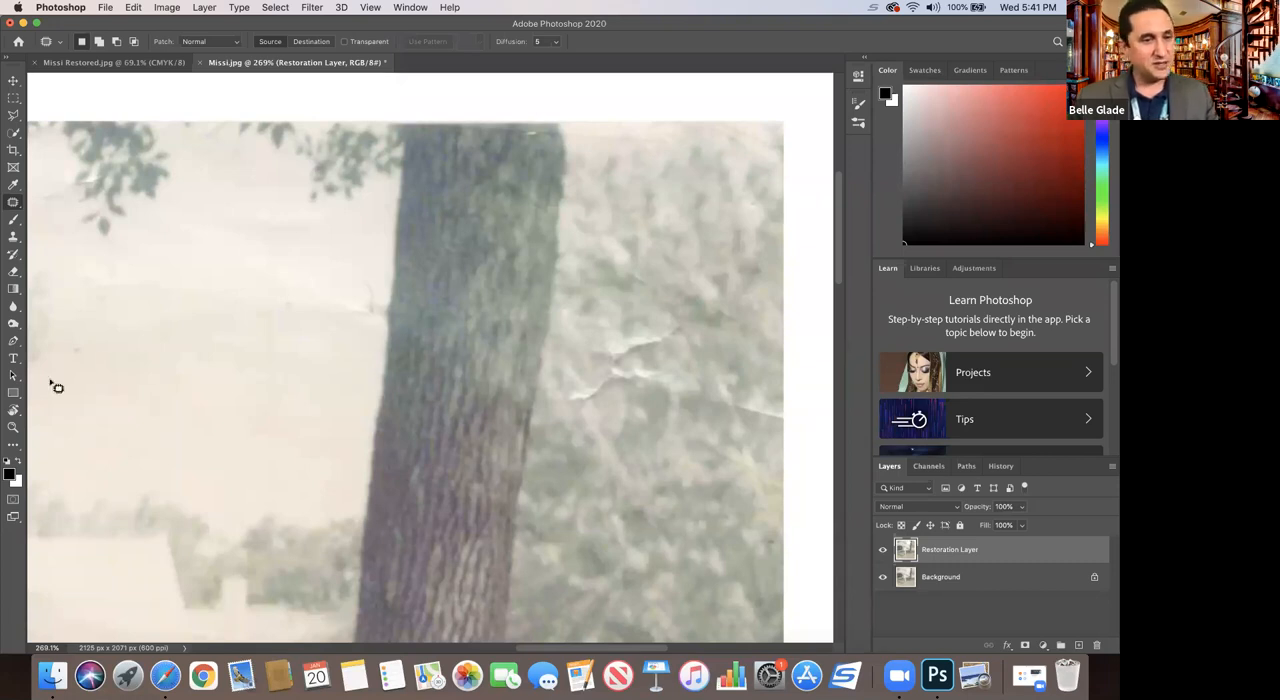
Step: Step back to before the foliage patch to compare it with the torn original, and restore the repair and deselection
{"action": "left_click", "coordinate": [13, 426]}
{"action": "left_click_drag", "start_coordinate": [390, 343], "coordinate": [344, 331]}
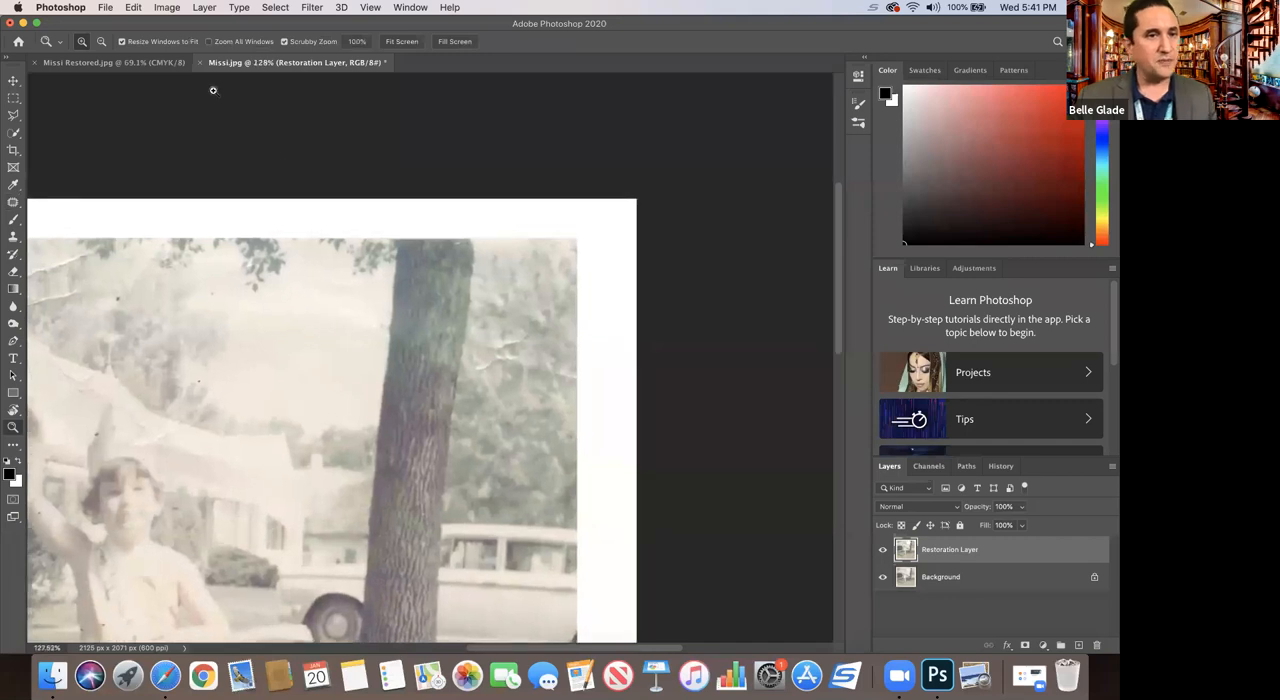
{"action": "left_click", "coordinate": [134, 8]}
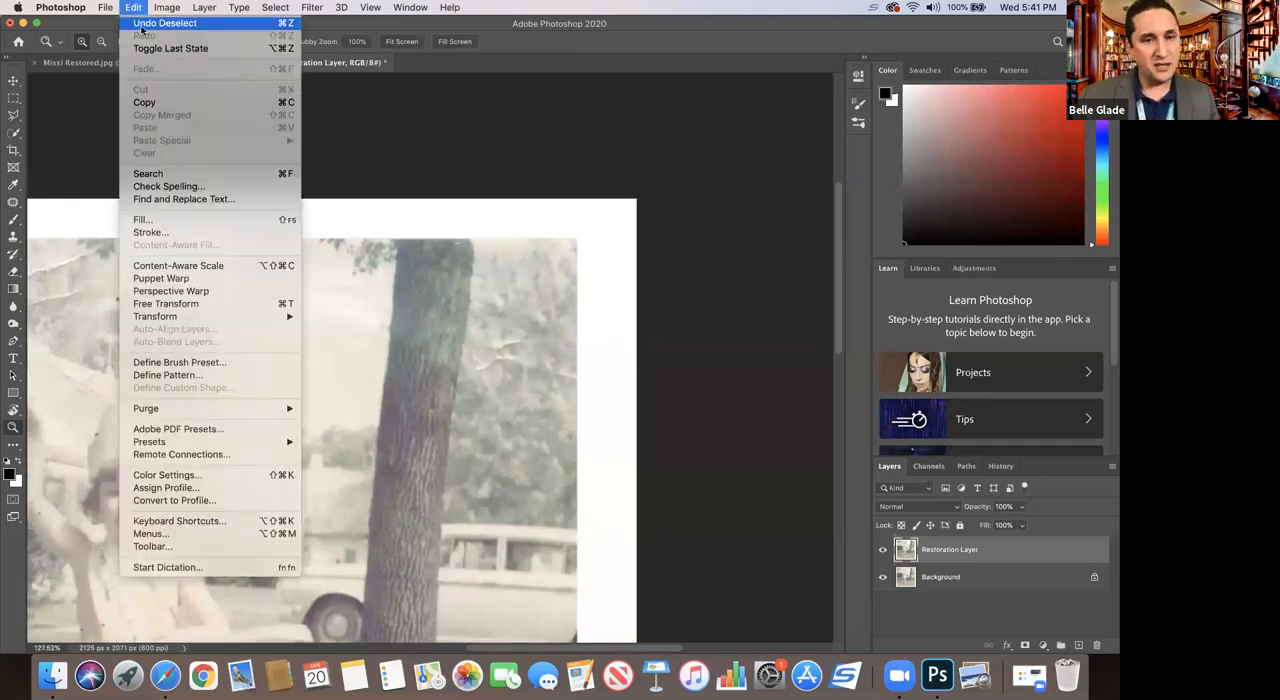
{"action": "left_click", "coordinate": [141, 26]}
{"action": "left_click", "coordinate": [134, 8]}
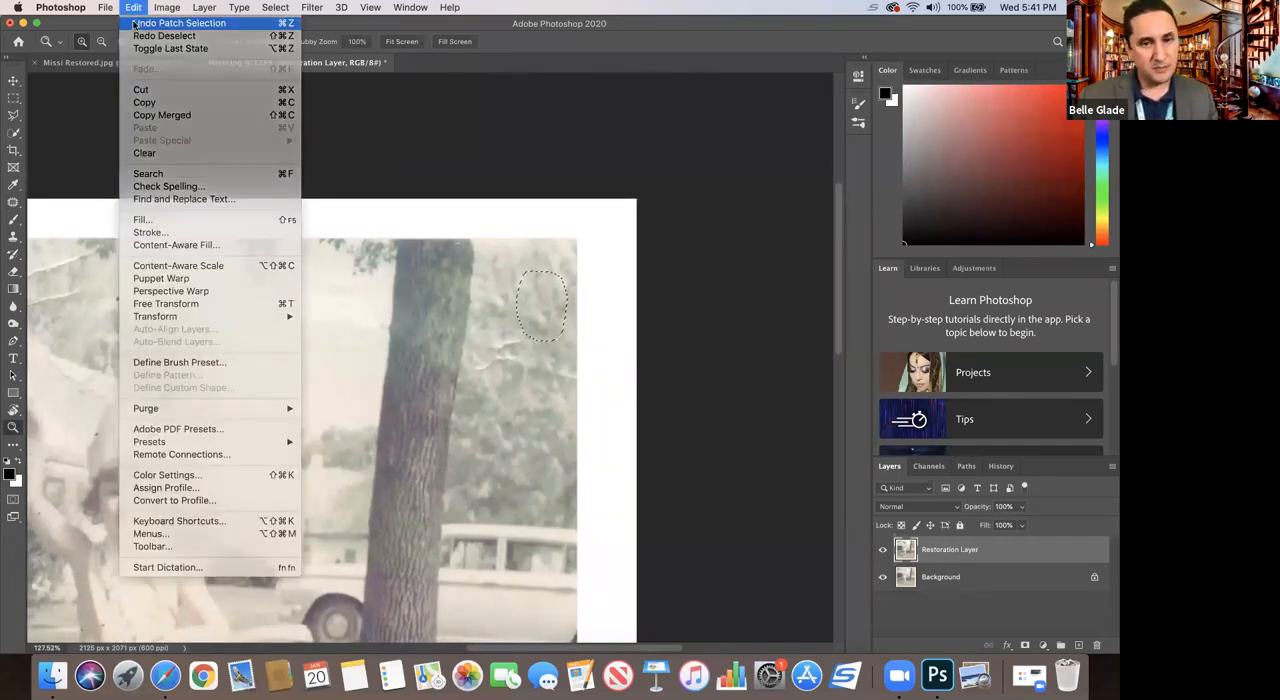
{"action": "left_click", "coordinate": [139, 24]}
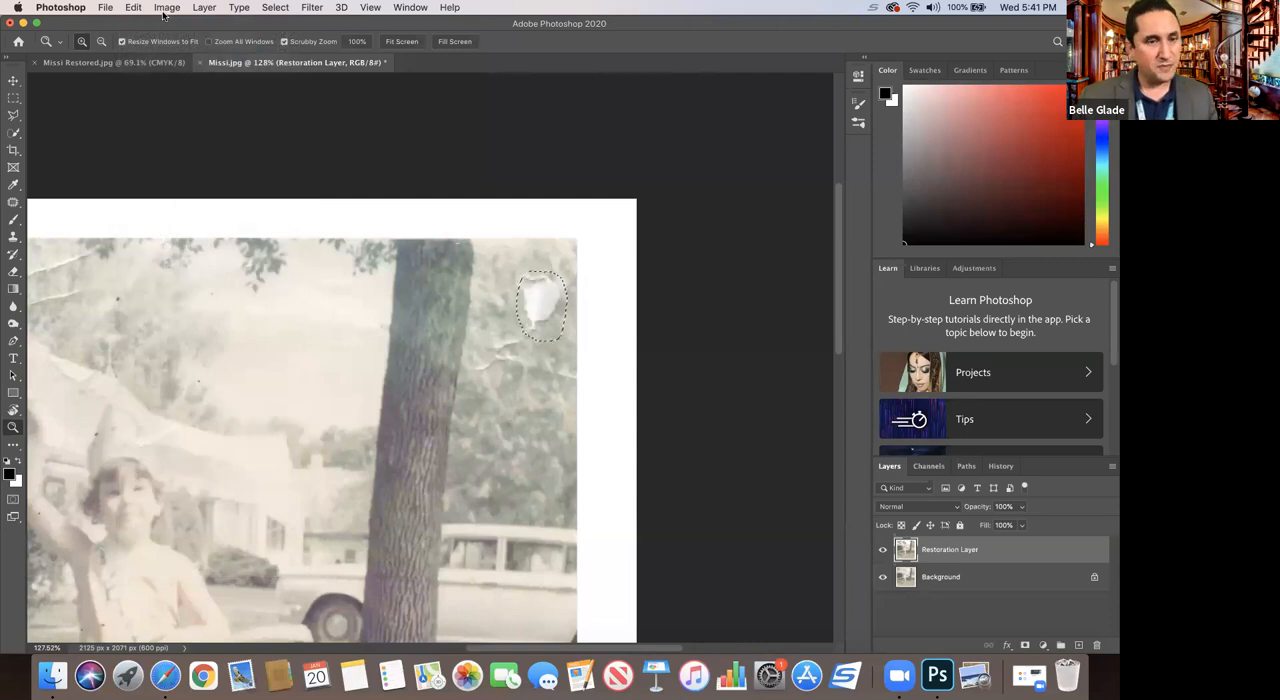
{"action": "left_click", "coordinate": [163, 8]}
{"action": "mouse_move", "coordinate": [134, 8]}
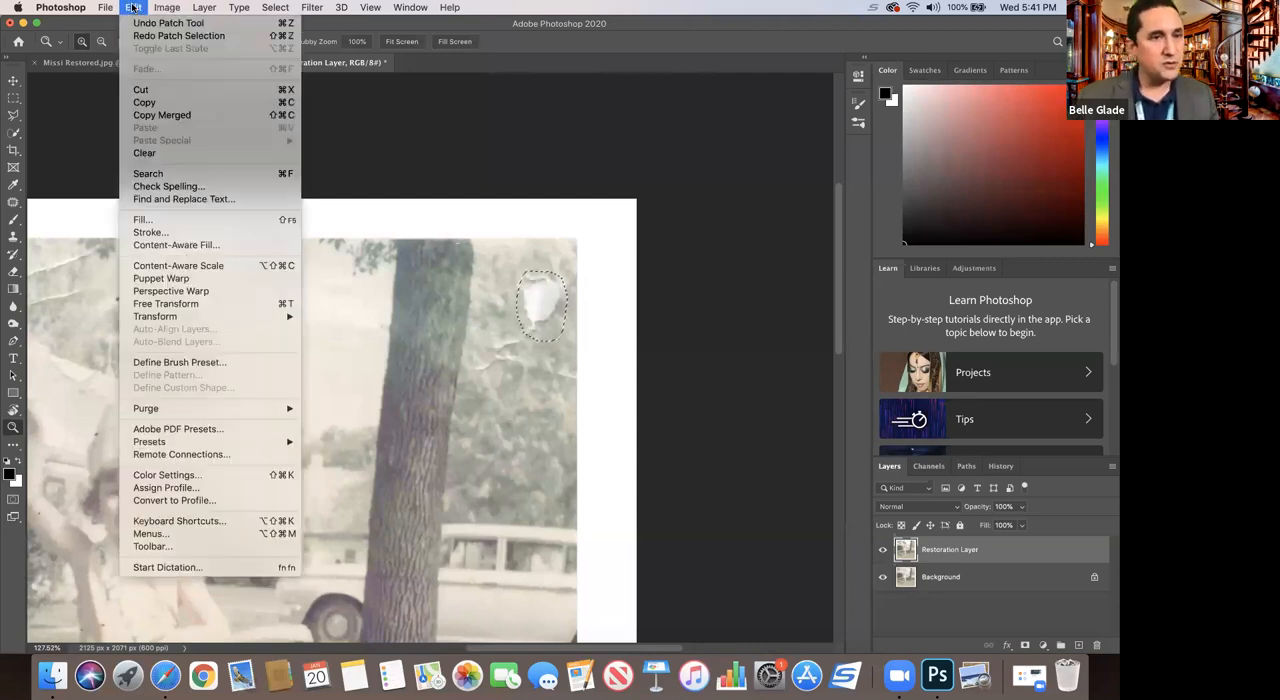
{"action": "left_click", "coordinate": [144, 36]}
{"action": "left_click", "coordinate": [134, 9]}
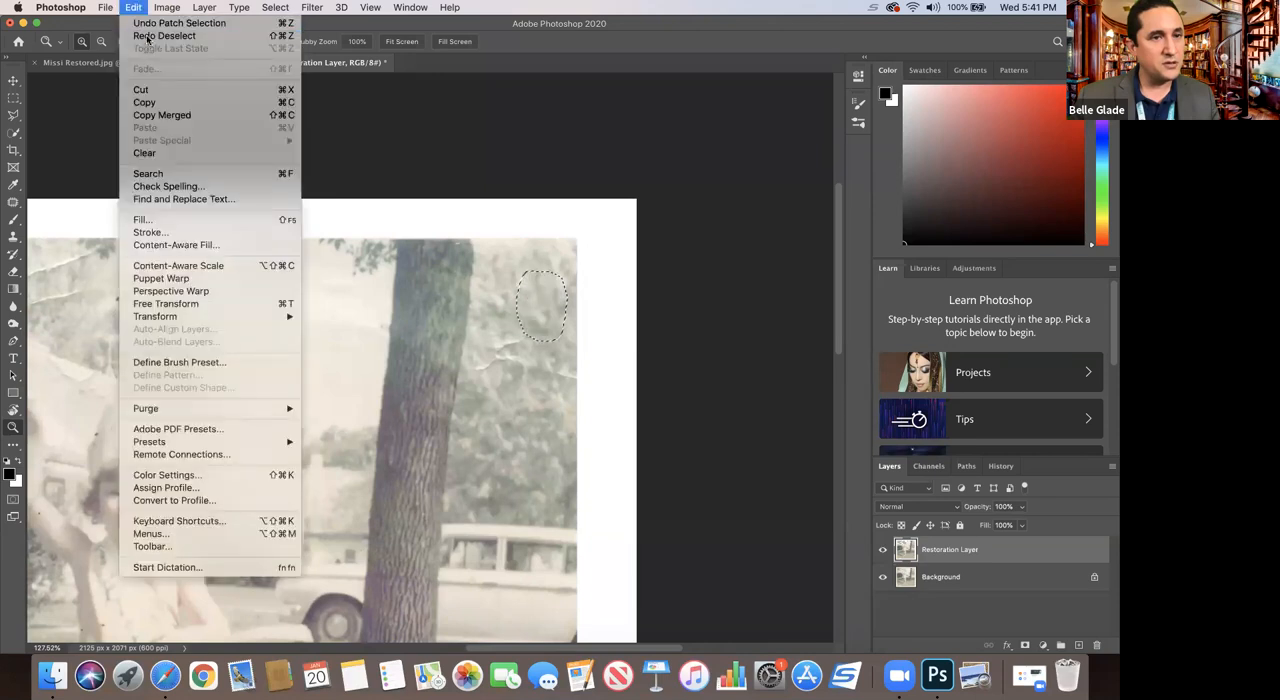
{"action": "left_click", "coordinate": [147, 37]}
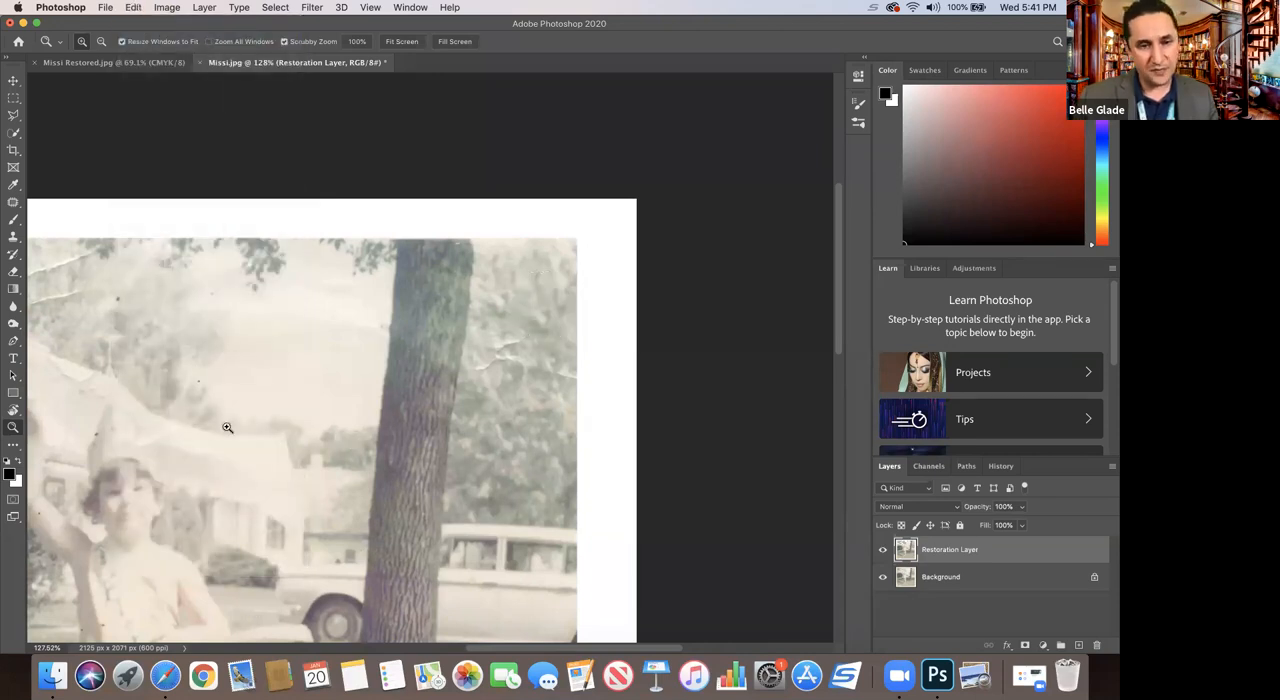
Step: Set up the Clone Stamp with a soft 60 px brush and sample clean foliage just above the creases beside the trunk
{"action": "left_click_drag", "start_coordinate": [839, 263], "coordinate": [838, 304]}
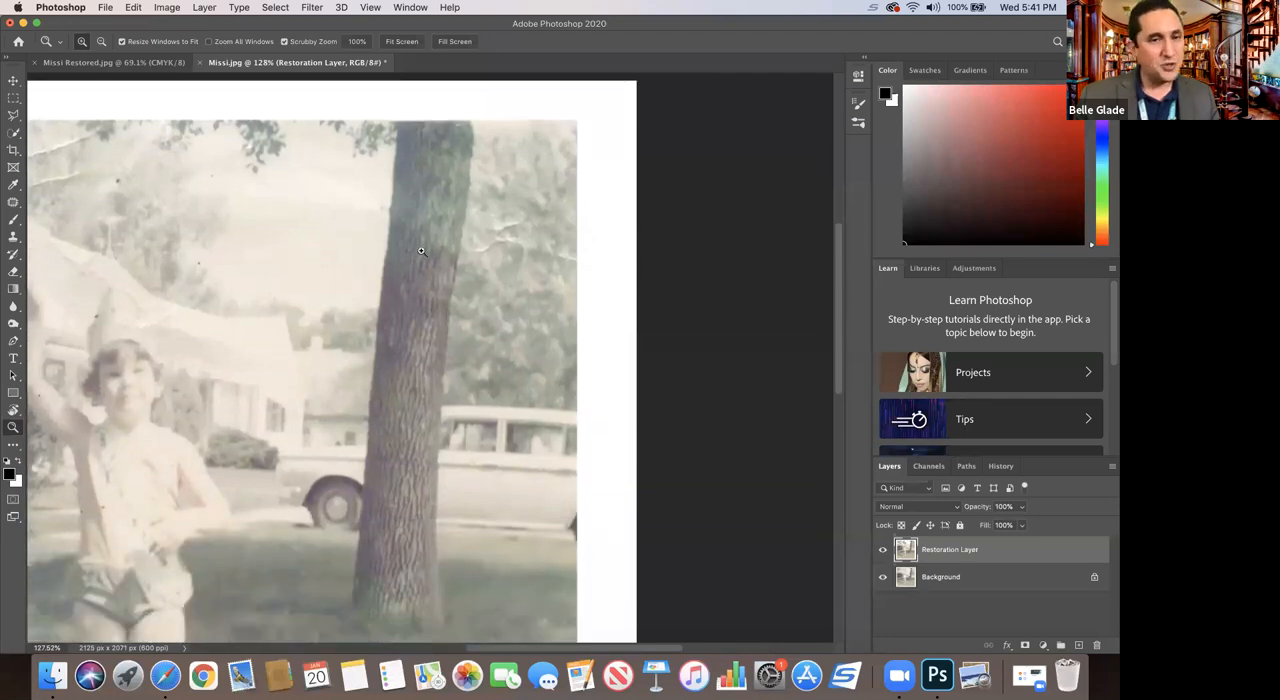
{"action": "left_click_drag", "start_coordinate": [482, 213], "coordinate": [522, 265]}
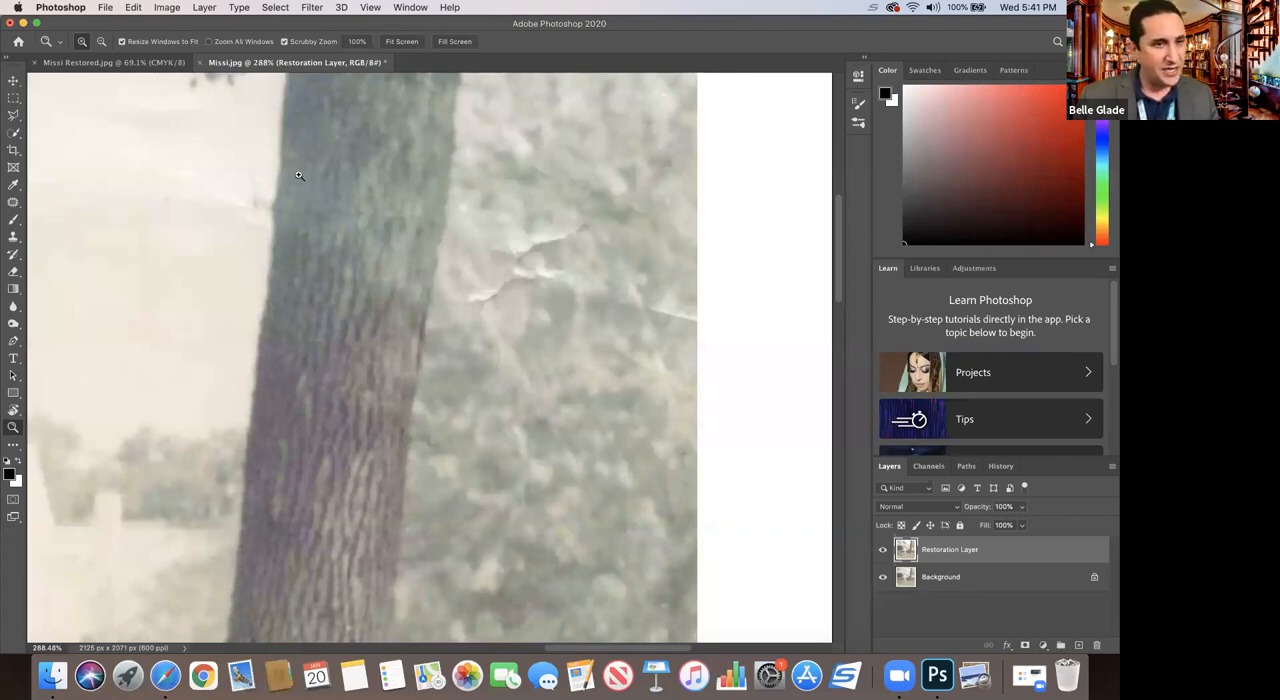
{"action": "left_click", "coordinate": [13, 238]}
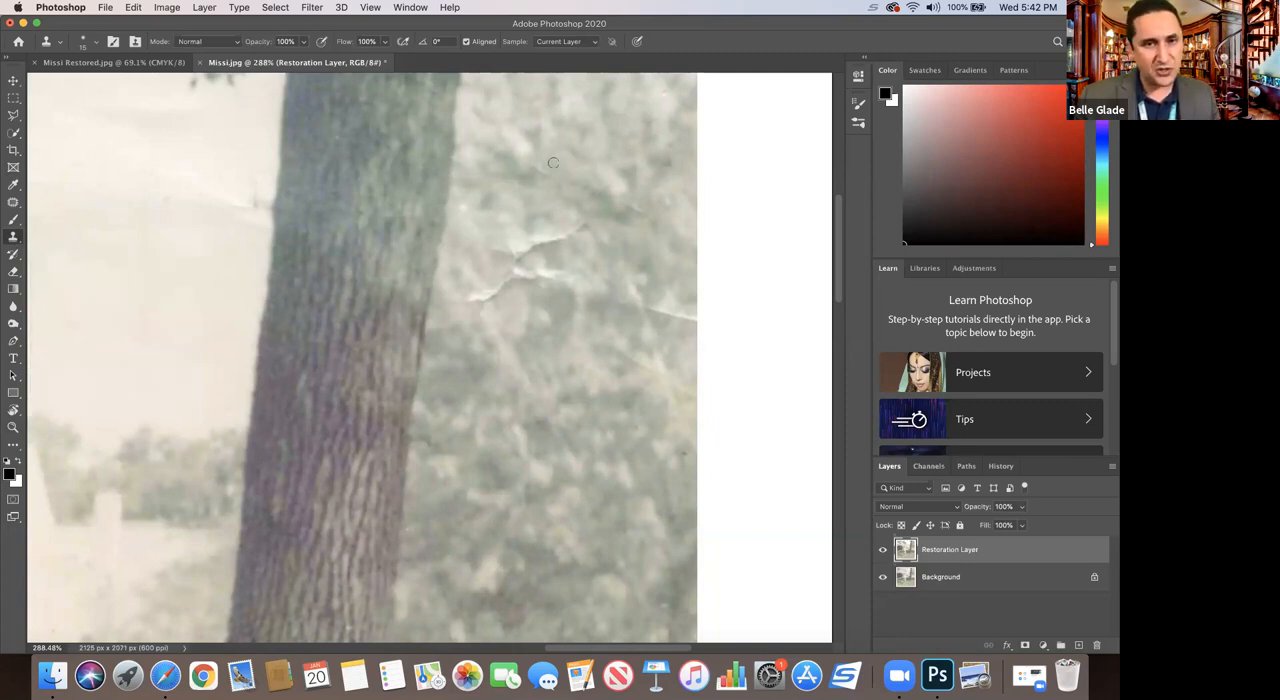
{"action": "left_click", "coordinate": [96, 45]}
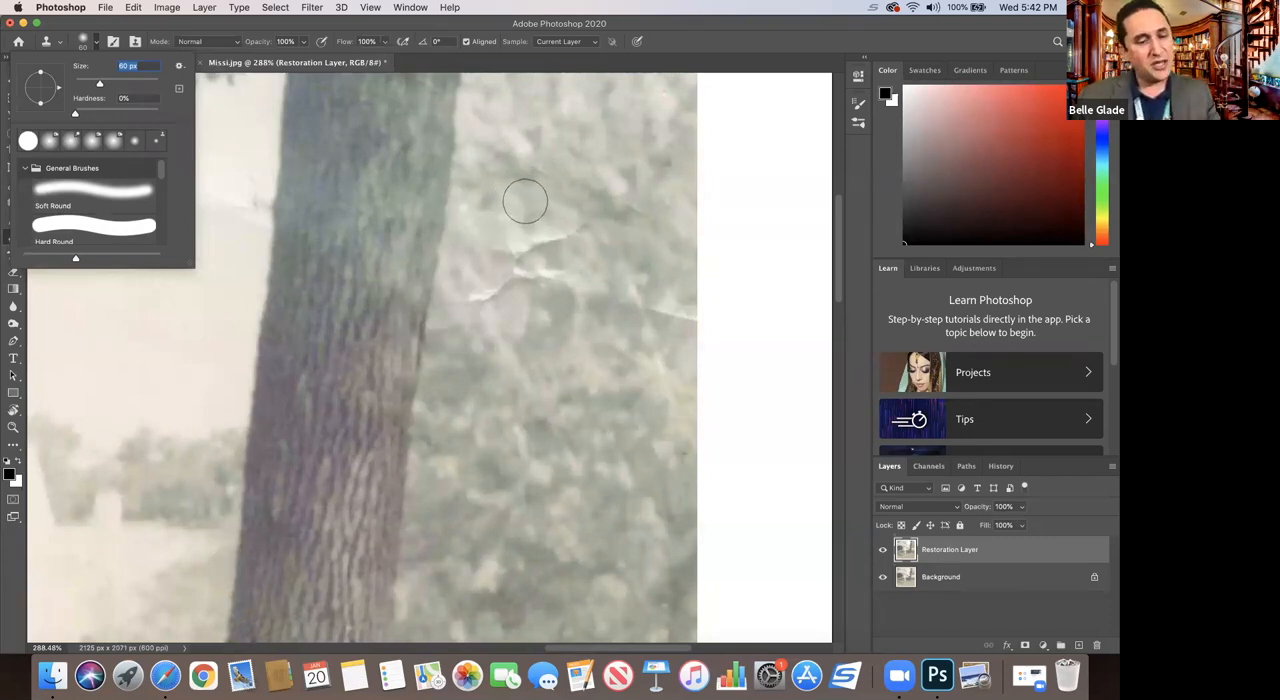
{"action": "key", "text": "alt"}
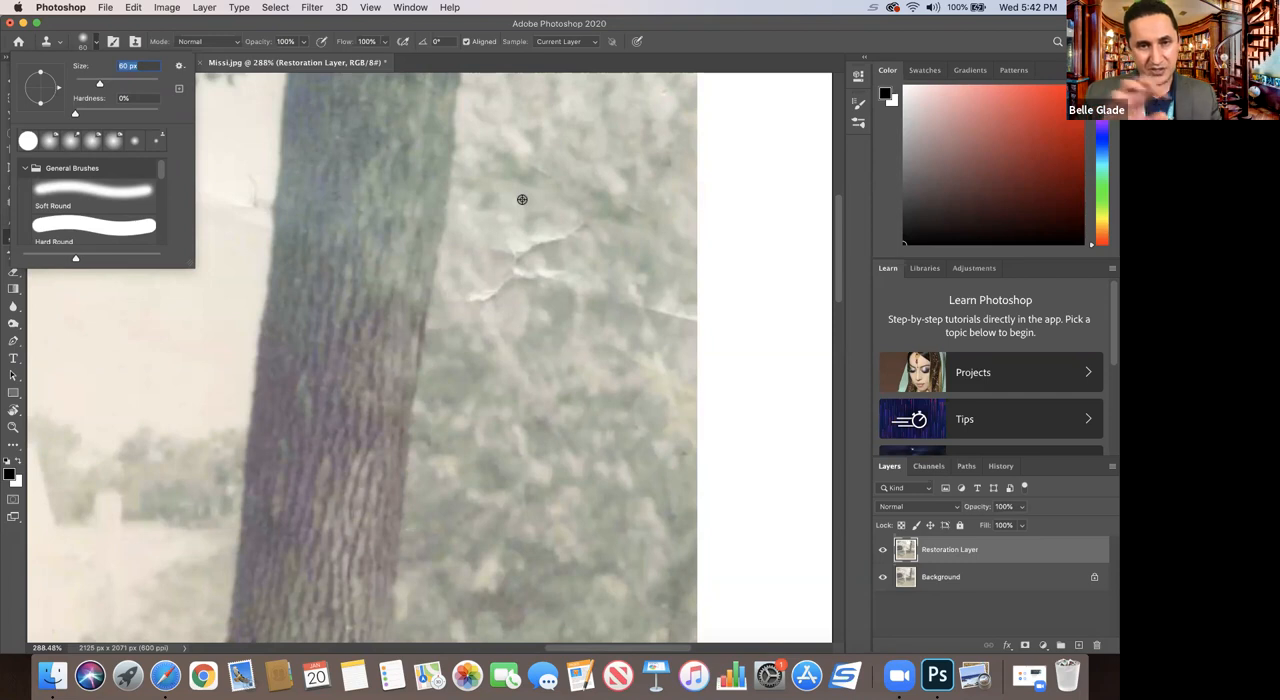
{"action": "key", "text": "alt"}
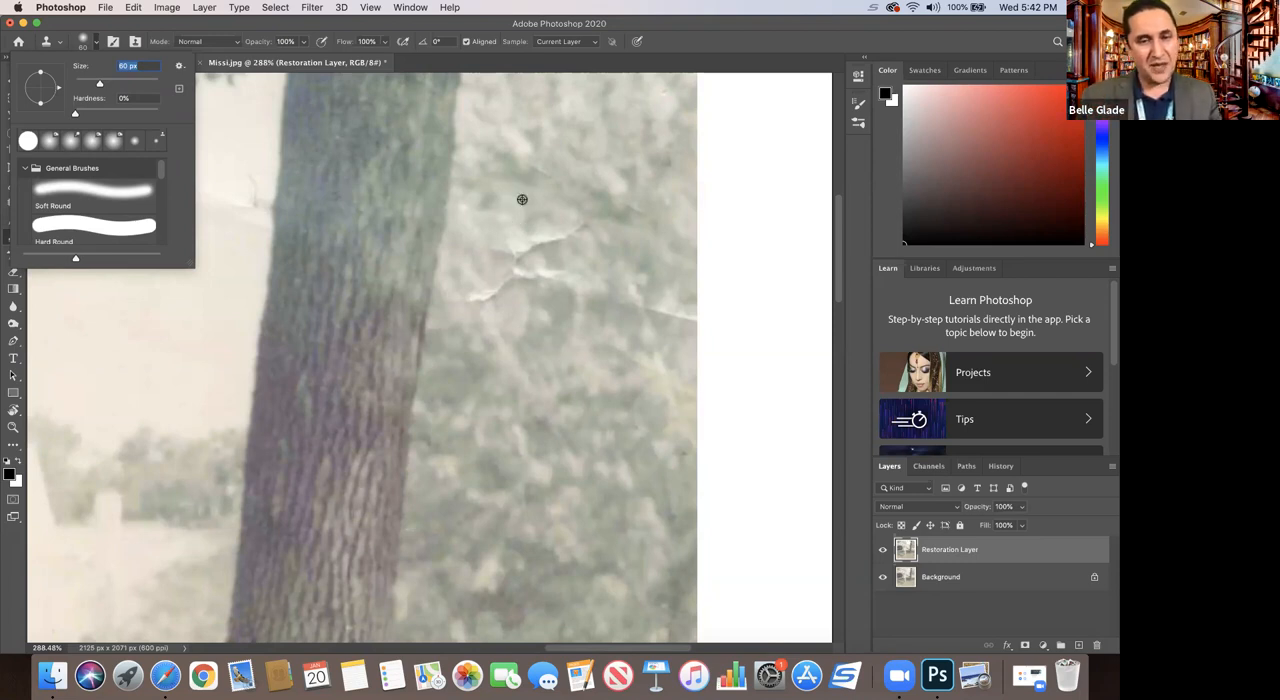
{"action": "left_click", "coordinate": [522, 198], "text": "alt"}
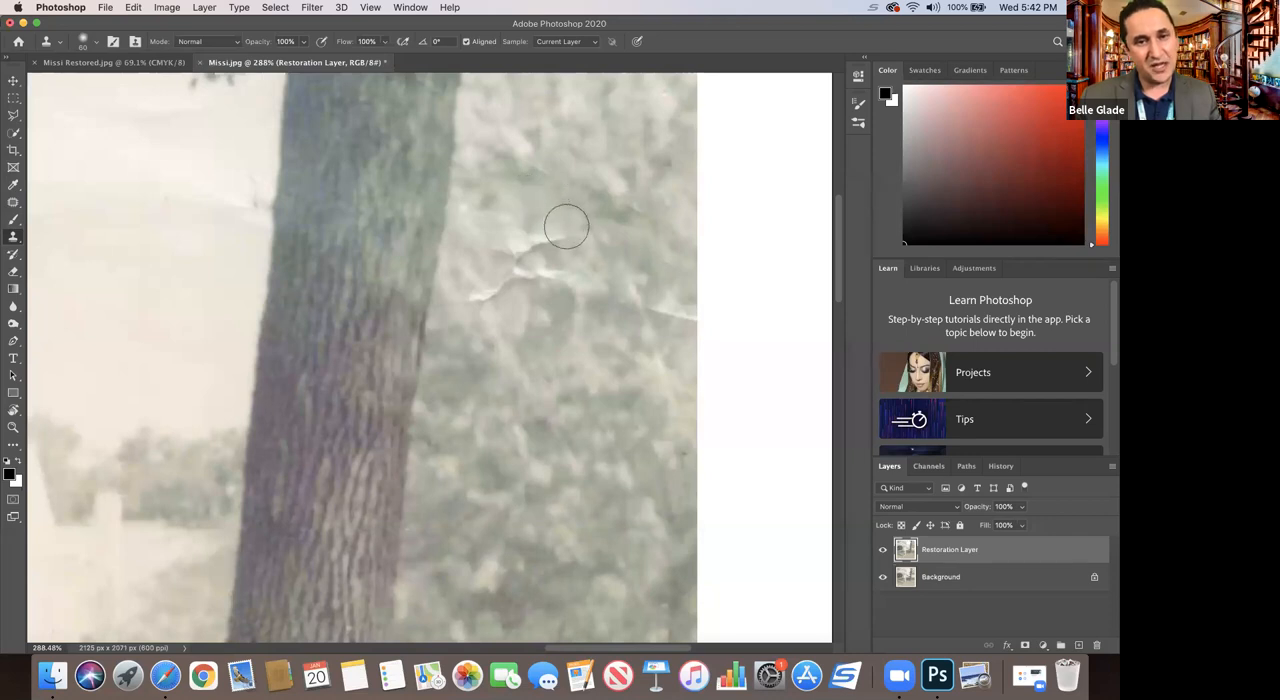
Step: Clone foliage over the white creases between the tree trunk and the photo's right edge
{"action": "left_click", "coordinate": [565, 233]}
{"action": "left_click", "coordinate": [530, 218], "text": "alt"}
{"action": "left_click", "coordinate": [540, 239]}
{"action": "left_click", "coordinate": [525, 207], "text": "alt"}
{"action": "left_click", "coordinate": [521, 248]}
{"action": "left_click", "coordinate": [510, 209], "text": "alt"}
{"action": "left_click", "coordinate": [535, 273]}
{"action": "left_click", "coordinate": [518, 263]}
{"action": "left_click", "coordinate": [481, 252], "text": "alt"}
{"action": "left_click", "coordinate": [500, 280]}
{"action": "left_click", "coordinate": [494, 240], "text": "alt"}
{"action": "left_click", "coordinate": [478, 291]}
{"action": "left_click", "coordinate": [631, 259], "text": "alt"}
{"action": "left_click", "coordinate": [669, 309]}
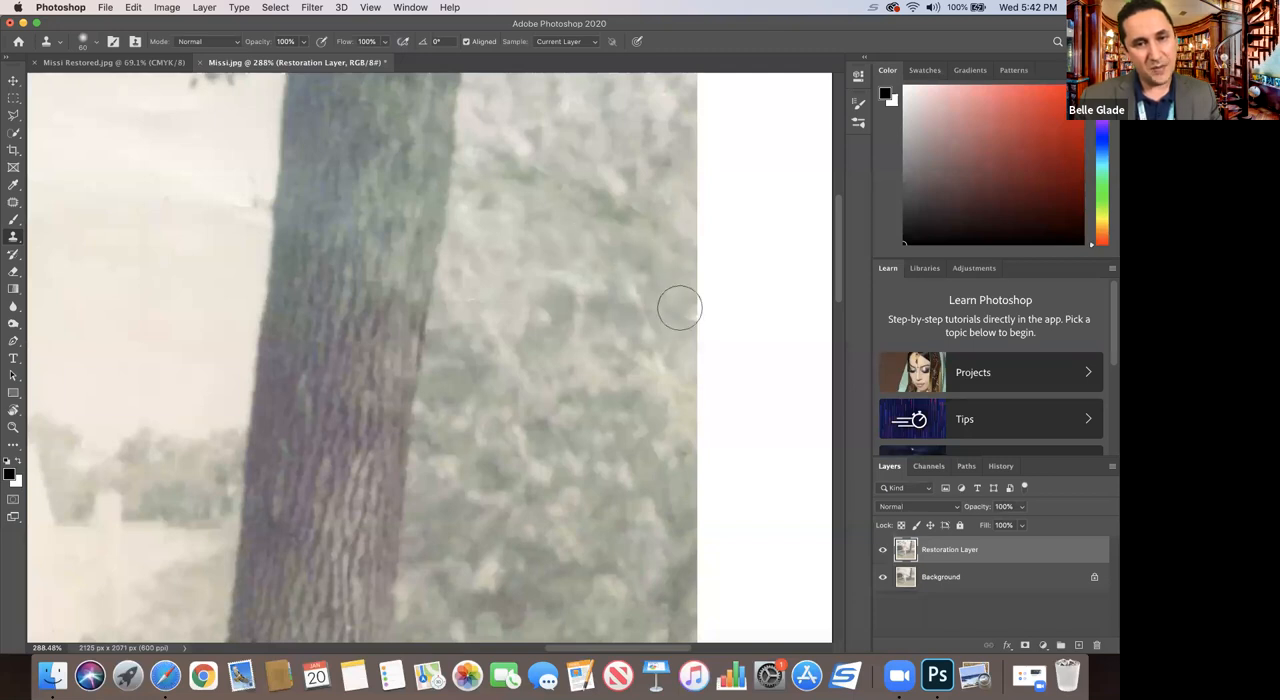
Step: Clone clean sky over the crease marks along the trunk's left side, undoing the misplaced foliage stroke and resampling the sky
{"action": "scroll", "coordinate": [640, 240], "scroll_direction": "up", "scroll_amount": 2}
{"action": "scroll", "coordinate": [638, 241], "scroll_direction": "up", "scroll_amount": 1}
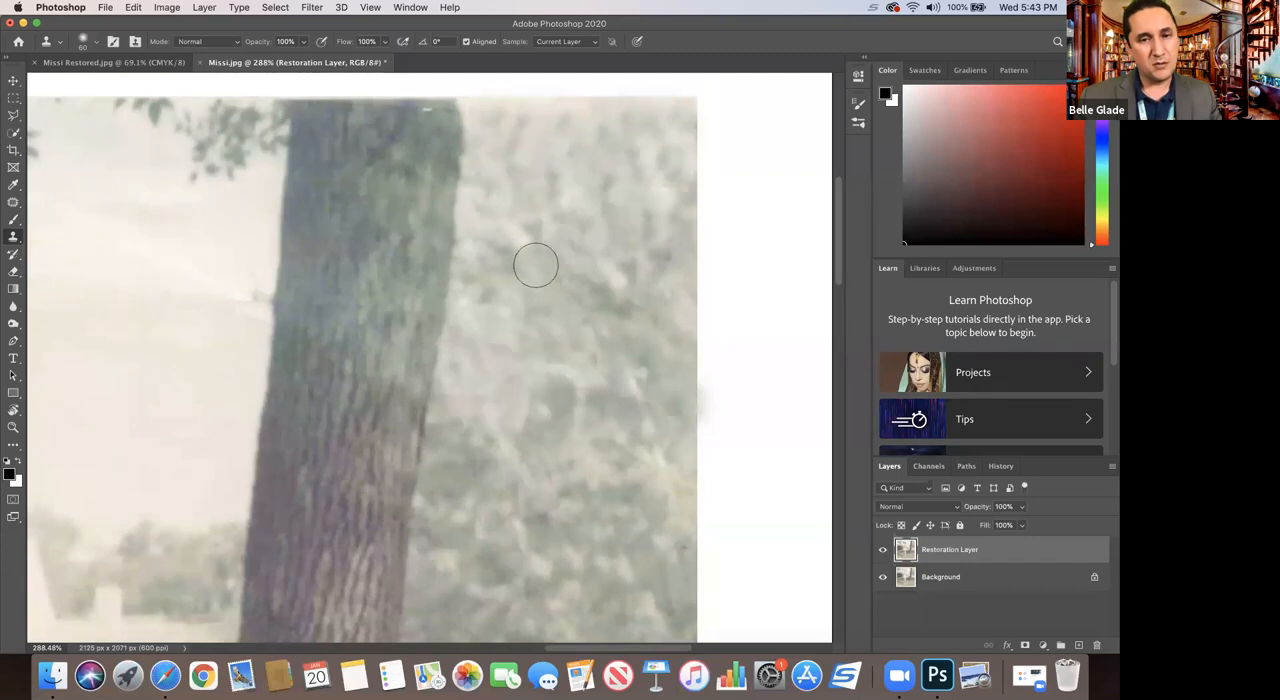
{"action": "left_click", "coordinate": [237, 240], "text": "alt"}
{"action": "left_click_drag", "start_coordinate": [243, 277], "coordinate": [243, 308]}
{"action": "left_click", "coordinate": [218, 230], "text": "alt"}
{"action": "left_click", "coordinate": [215, 249], "text": "alt"}
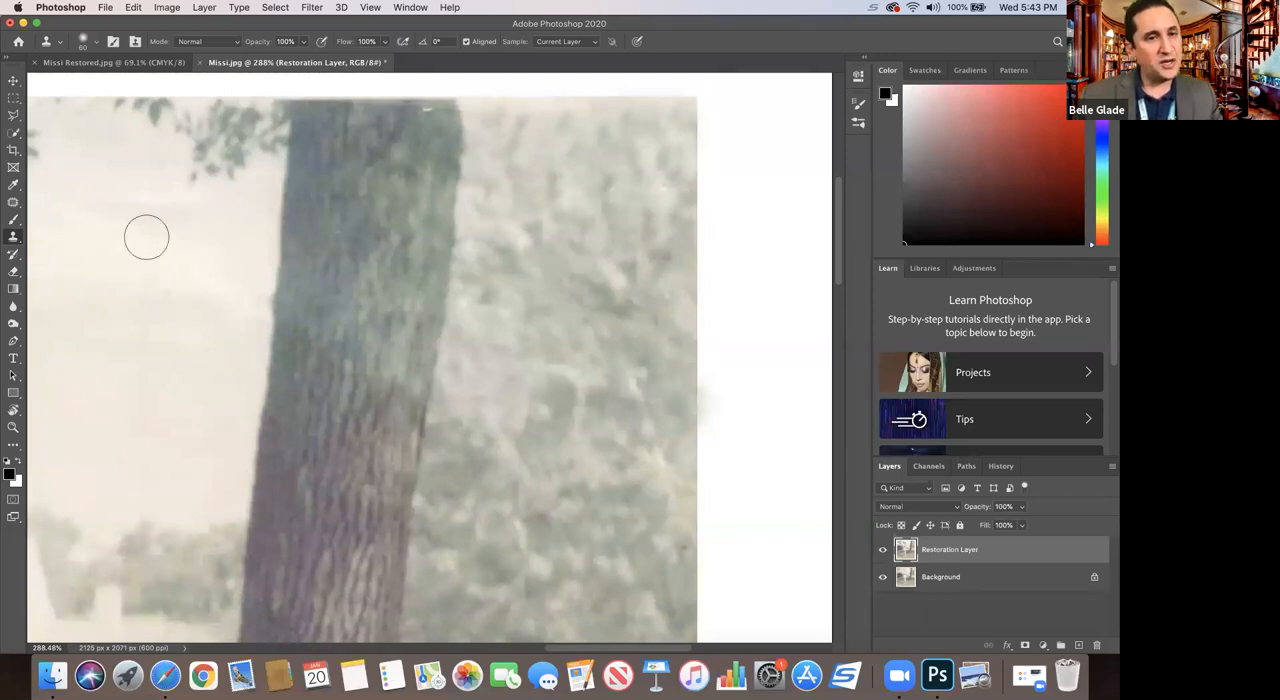
{"action": "left_click_drag", "start_coordinate": [166, 262], "coordinate": [206, 289]}
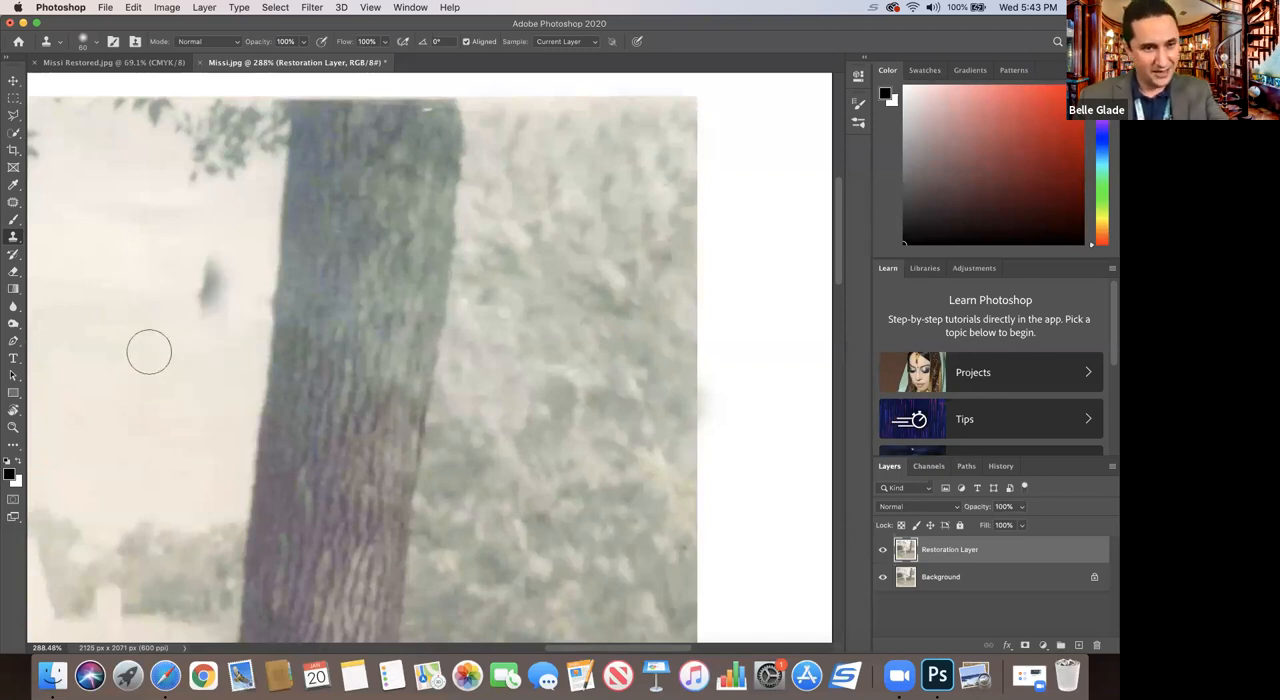
{"action": "key", "text": "cmd+z"}
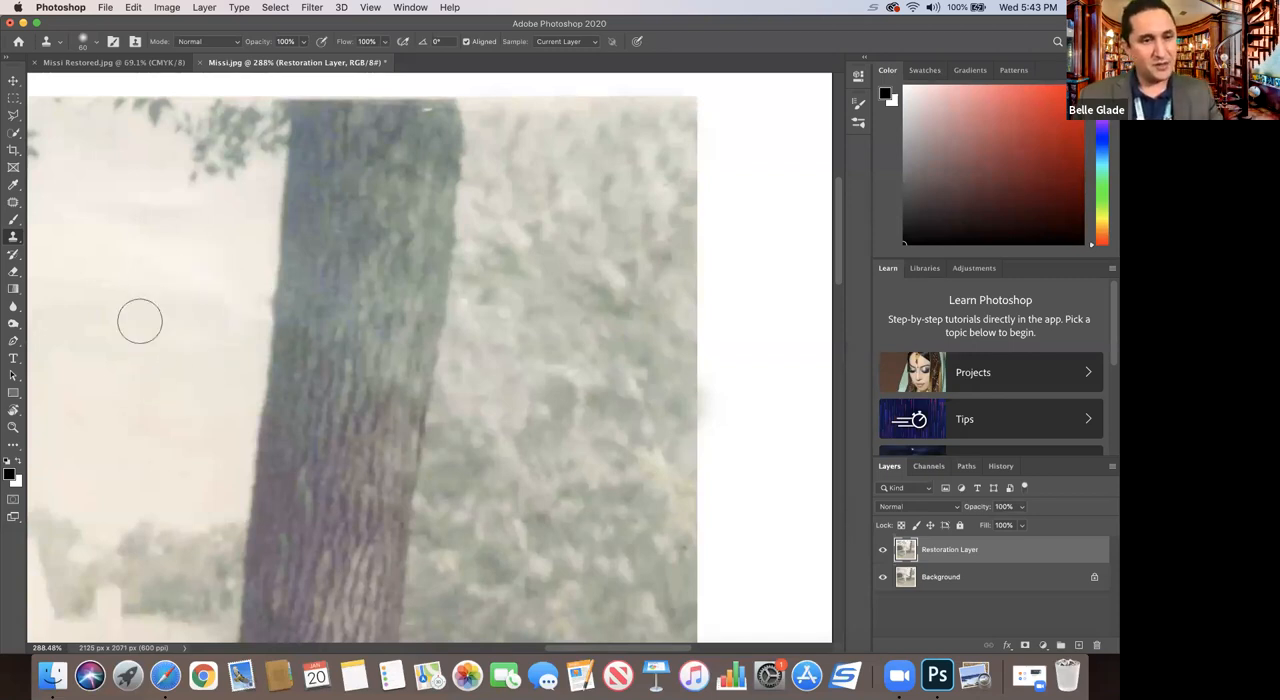
{"action": "left_click", "coordinate": [175, 234], "text": "alt"}
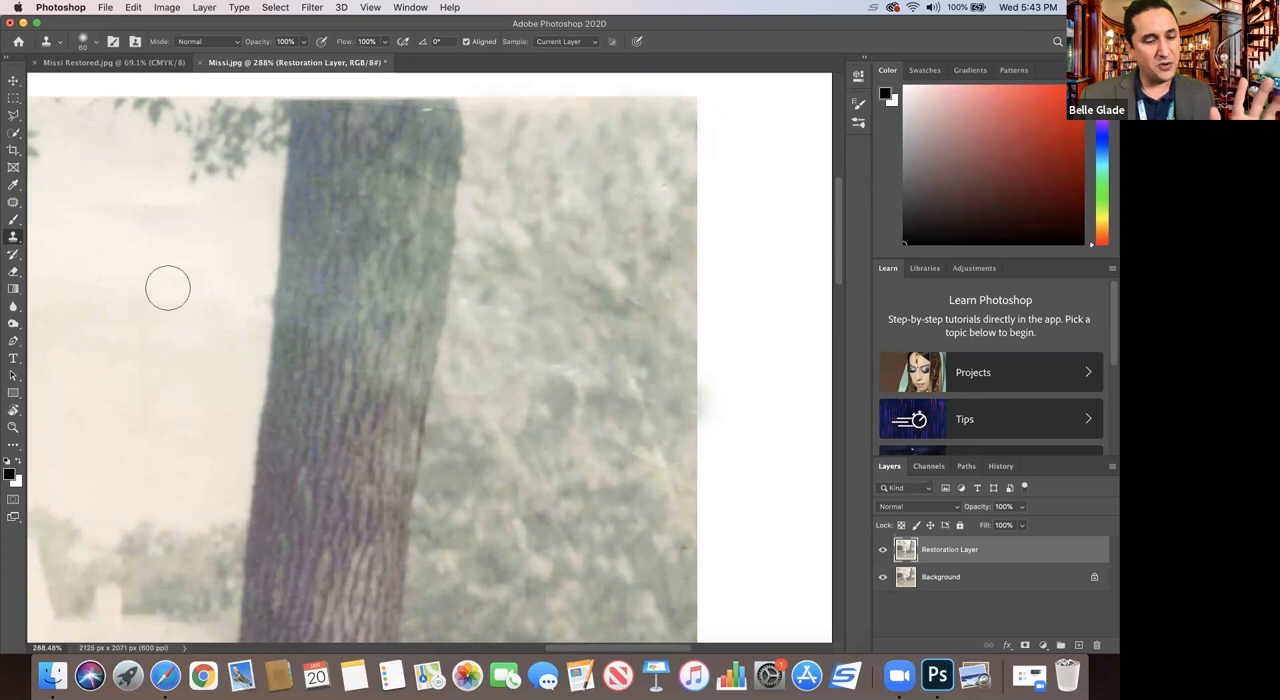
Step: Repair the long tear in the grass near the photo's lower-right corner with the Patch tool, sampling nearby grass, and deselect
{"action": "left_click", "coordinate": [12, 428]}
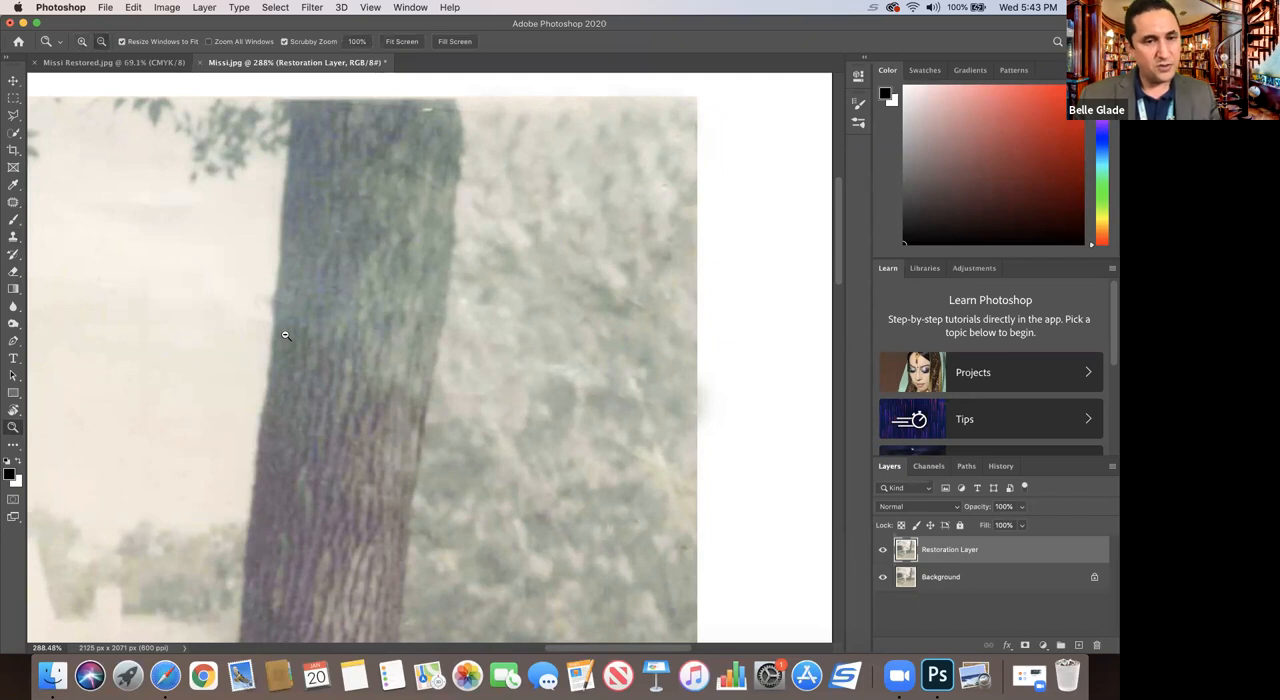
{"action": "left_click", "coordinate": [284, 336], "text": "alt"}
{"action": "left_click", "coordinate": [281, 337], "text": "alt"}
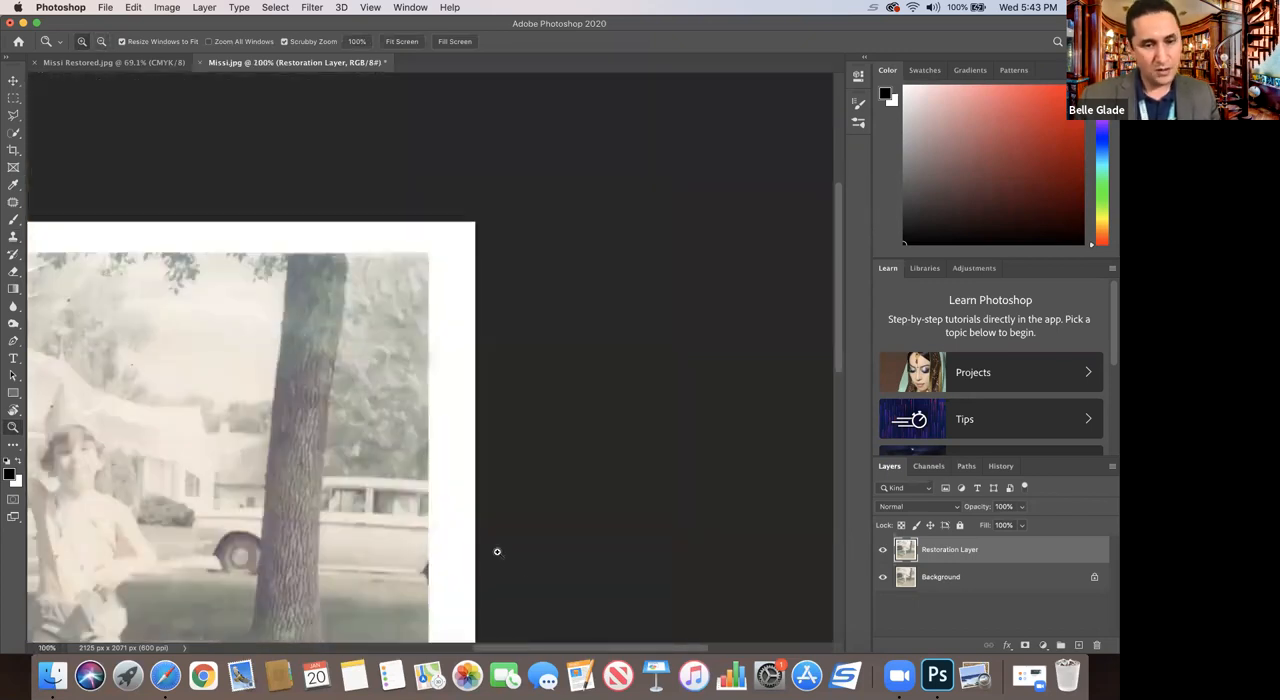
{"action": "left_click_drag", "start_coordinate": [543, 646], "coordinate": [456, 518]}
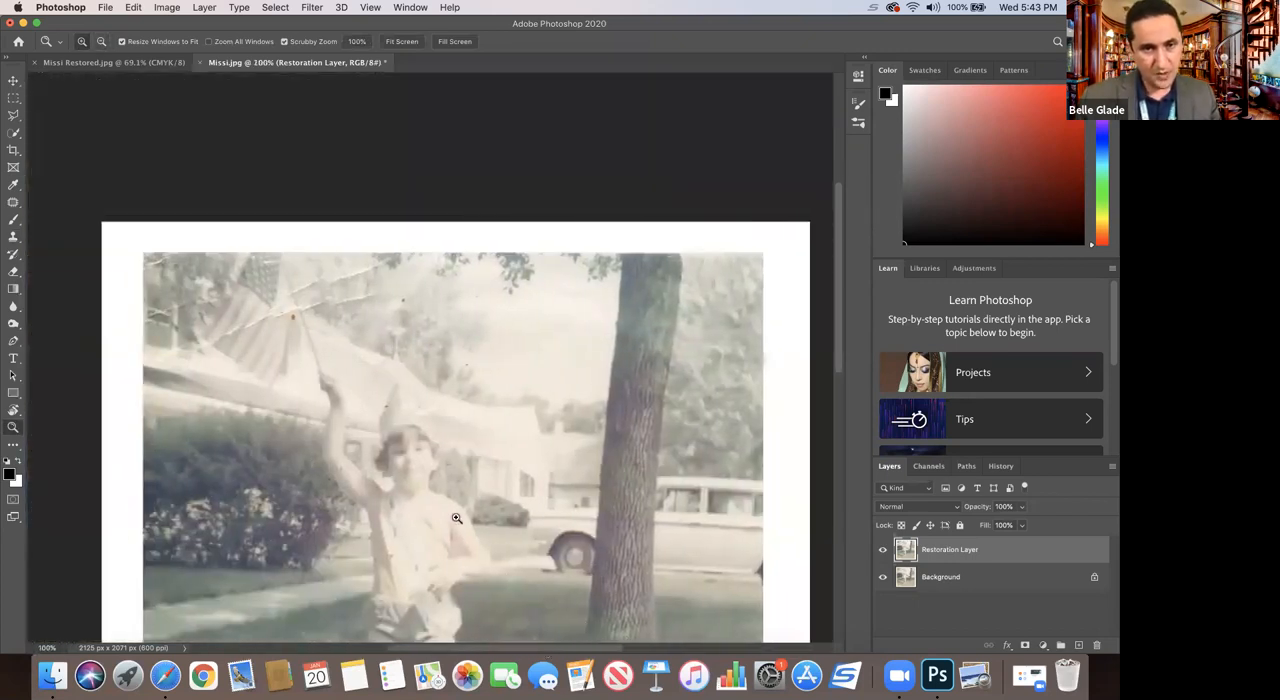
{"action": "scroll", "coordinate": [457, 514], "scroll_direction": "down", "scroll_amount": 6}
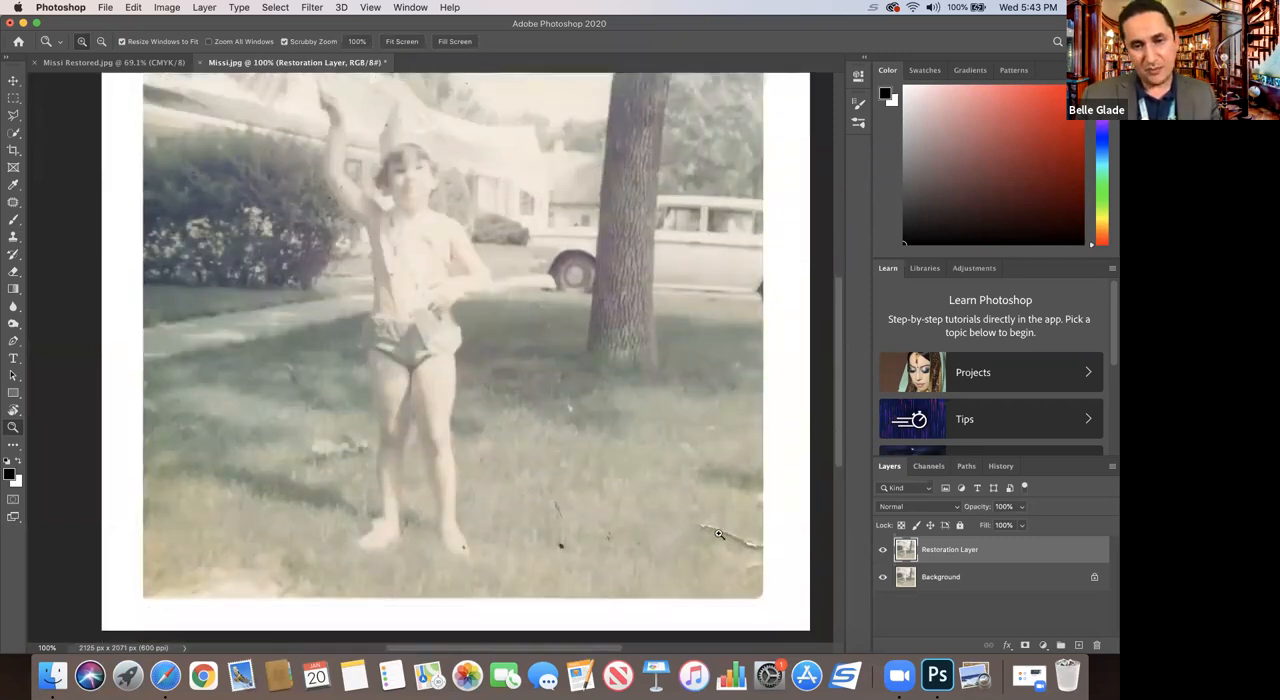
{"action": "left_click_drag", "start_coordinate": [700, 505], "coordinate": [700, 506]}
{"action": "left_click_drag", "start_coordinate": [660, 650], "coordinate": [716, 650]}
{"action": "left_click_drag", "start_coordinate": [841, 455], "coordinate": [830, 487]}
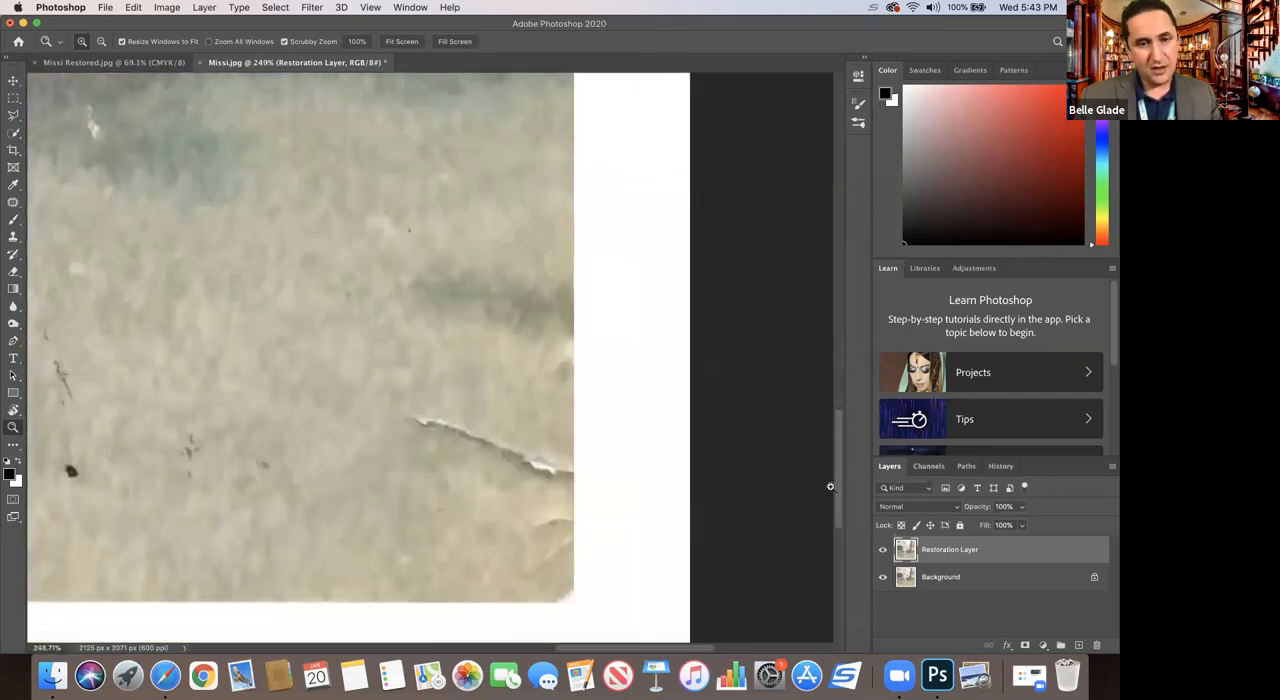
{"action": "left_click", "coordinate": [14, 205]}
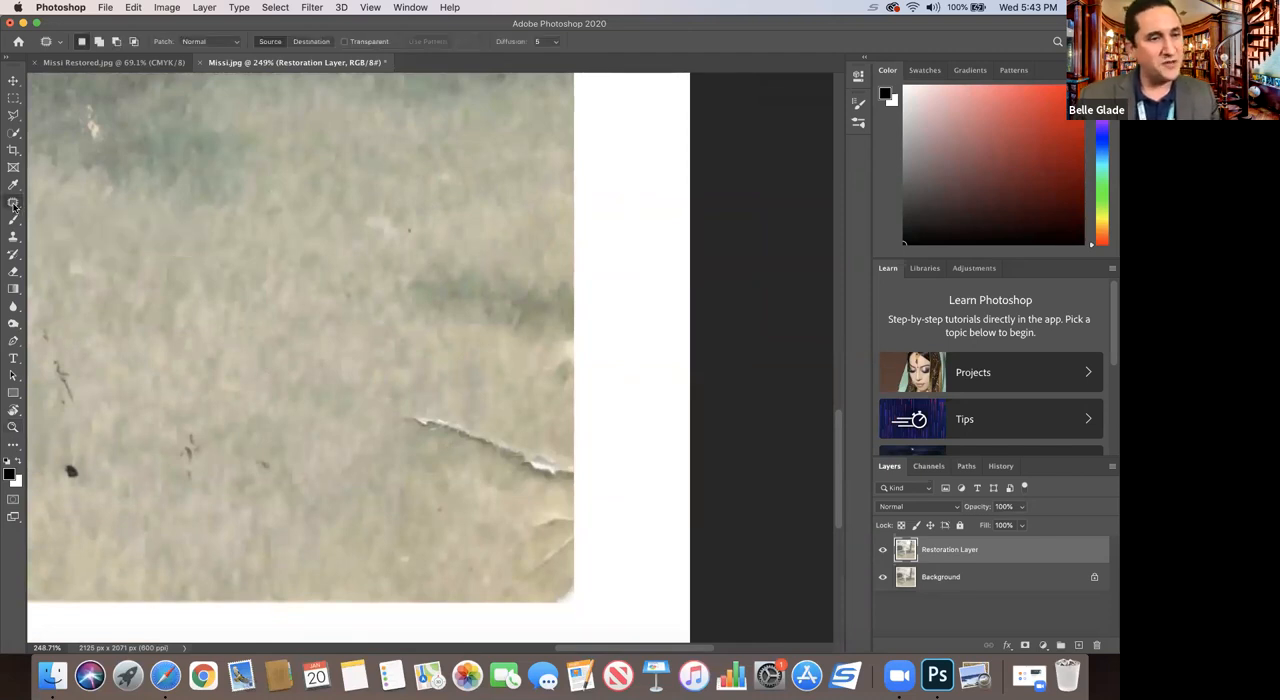
{"action": "mouse_move", "coordinate": [465, 412]}
{"action": "left_mouse_down"}
{"action": "mouse_move", "coordinate": [544, 444]}
{"action": "mouse_move", "coordinate": [567, 481]}
{"action": "mouse_move", "coordinate": [419, 449]}
{"action": "mouse_move", "coordinate": [392, 432]}
{"action": "mouse_move", "coordinate": [421, 412]}
{"action": "left_mouse_up"}
{"action": "left_click_drag", "start_coordinate": [451, 459], "coordinate": [460, 386]}
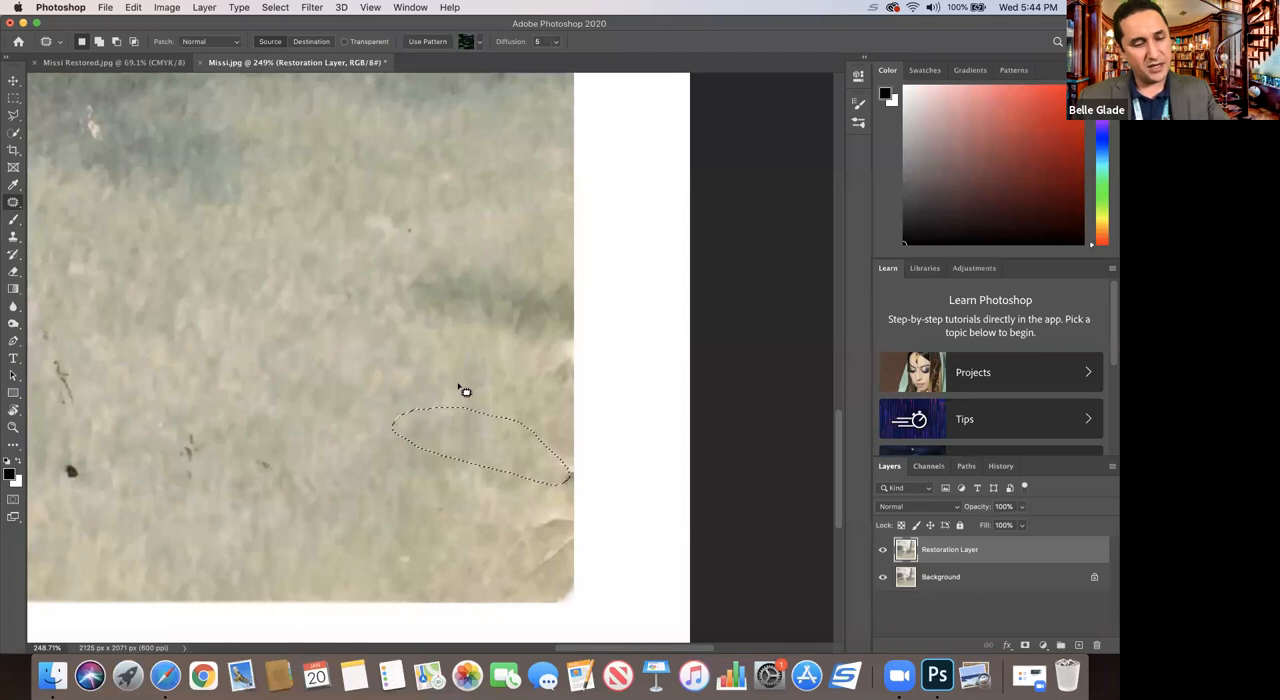
{"action": "key", "text": "super+d"}
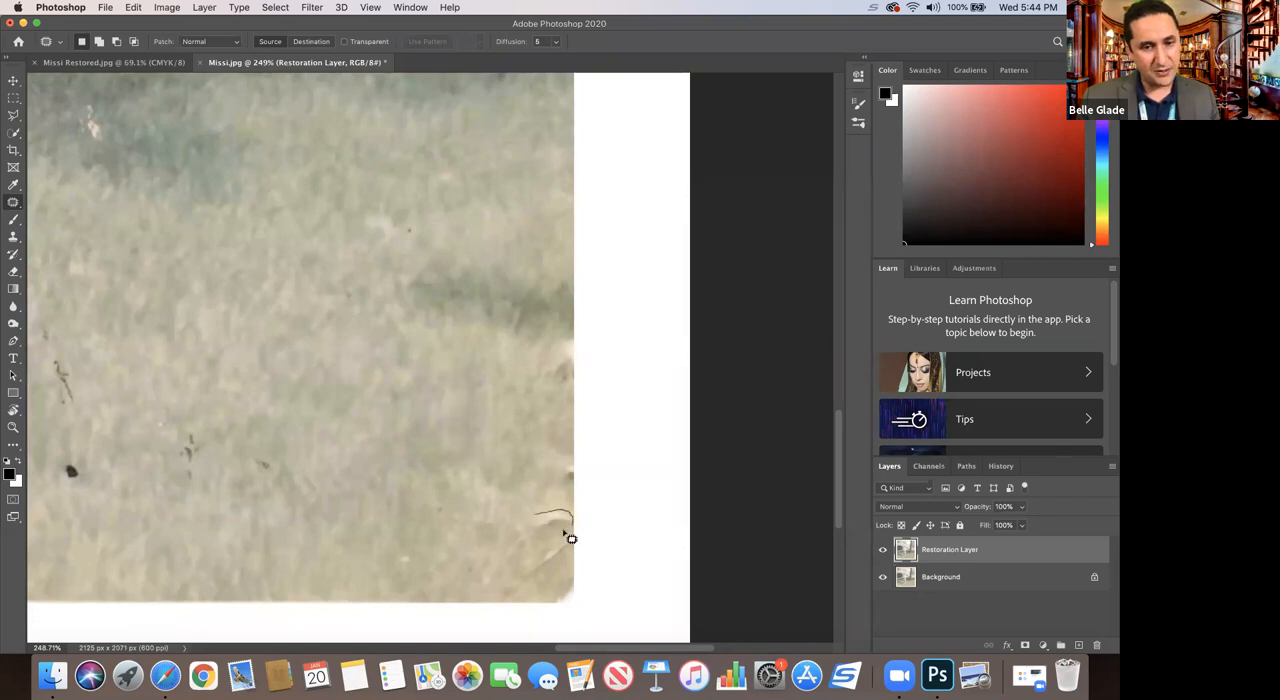
Step: Patch the two small creases in the photo's lower-right corner with adjacent grass, clearing the selection after each
{"action": "mouse_move", "coordinate": [520, 545]}
{"action": "left_mouse_down"}
{"action": "mouse_move", "coordinate": [540, 531]}
{"action": "mouse_move", "coordinate": [537, 503]}
{"action": "left_mouse_up"}
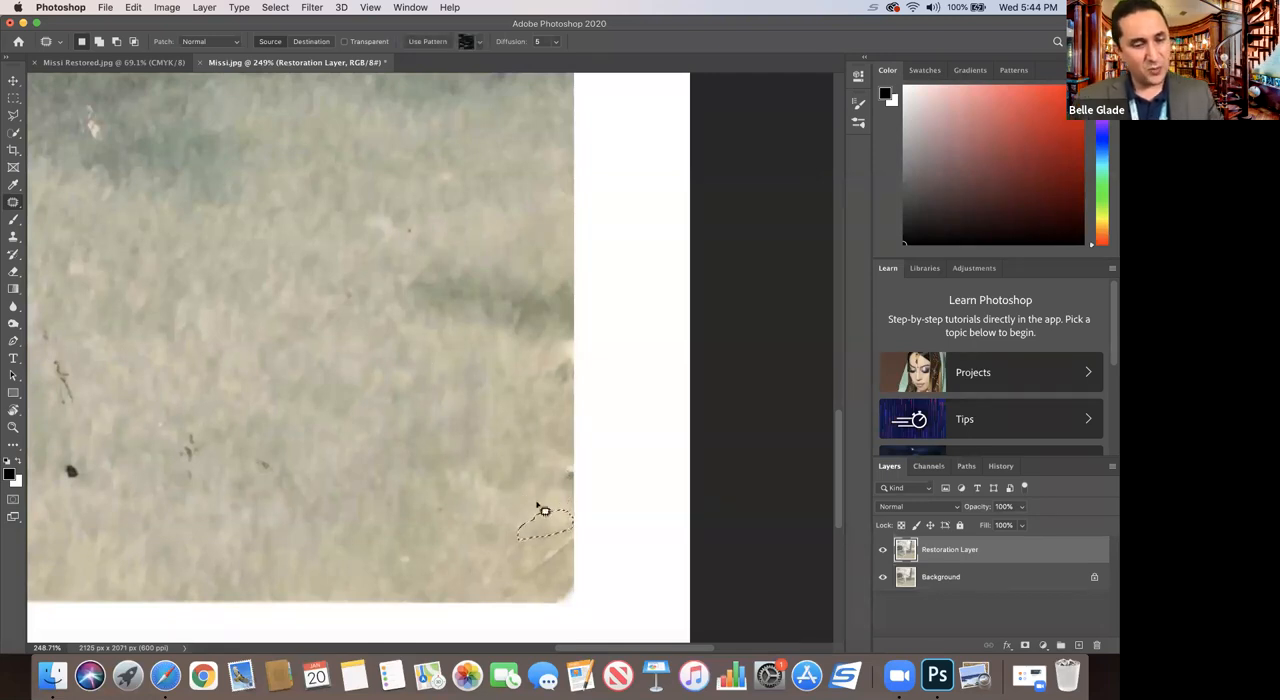
{"action": "key", "text": "super+d"}
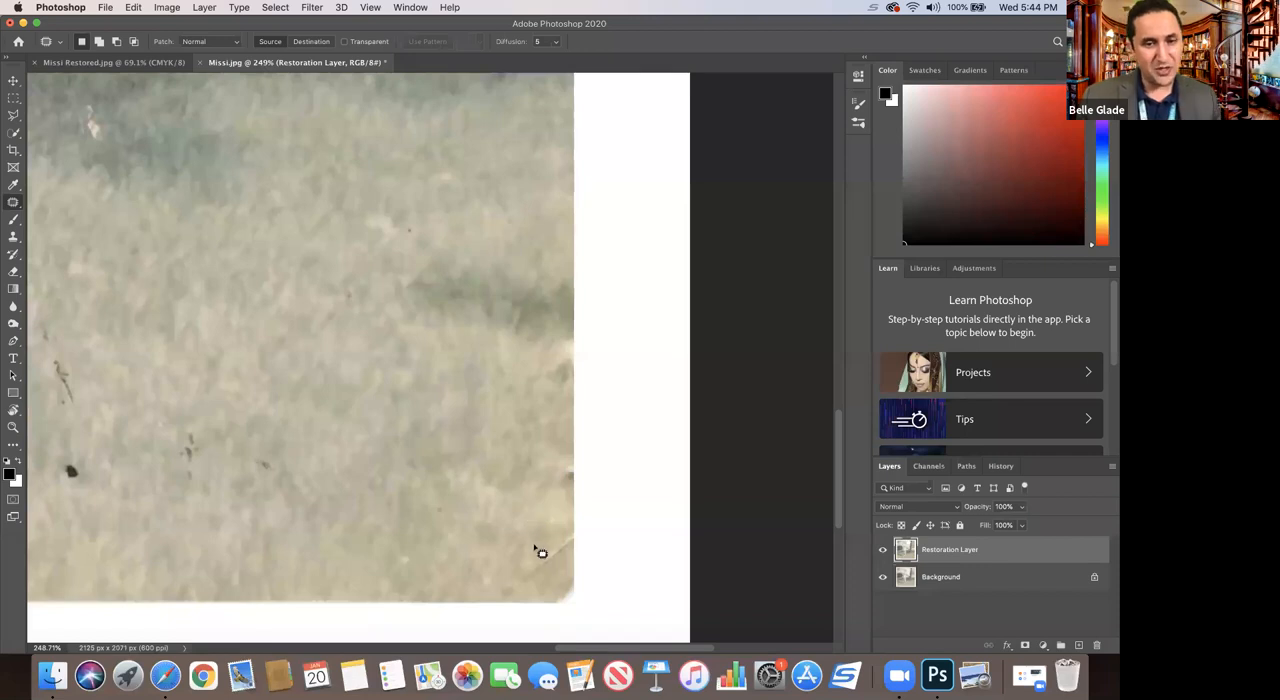
{"action": "mouse_move", "coordinate": [531, 561]}
{"action": "left_mouse_down"}
{"action": "mouse_move", "coordinate": [548, 549]}
{"action": "mouse_move", "coordinate": [558, 572]}
{"action": "mouse_move", "coordinate": [519, 588]}
{"action": "mouse_move", "coordinate": [540, 567]}
{"action": "left_mouse_up"}
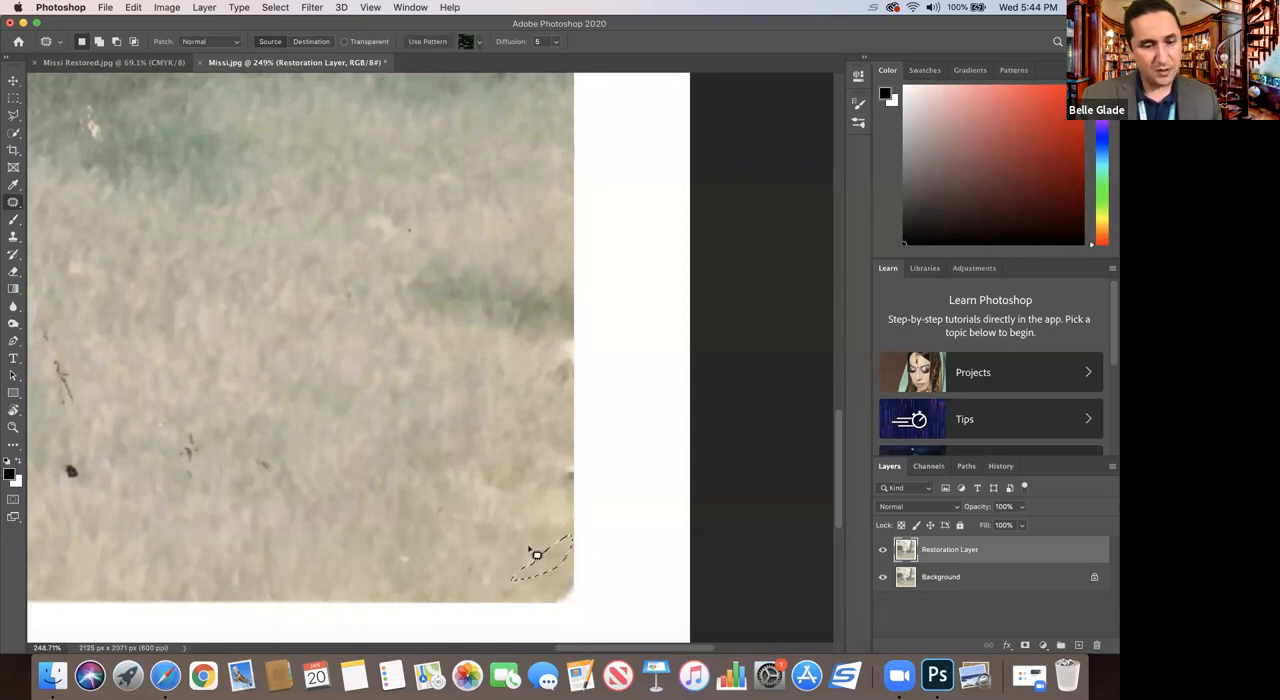
{"action": "left_click", "coordinate": [529, 547]}
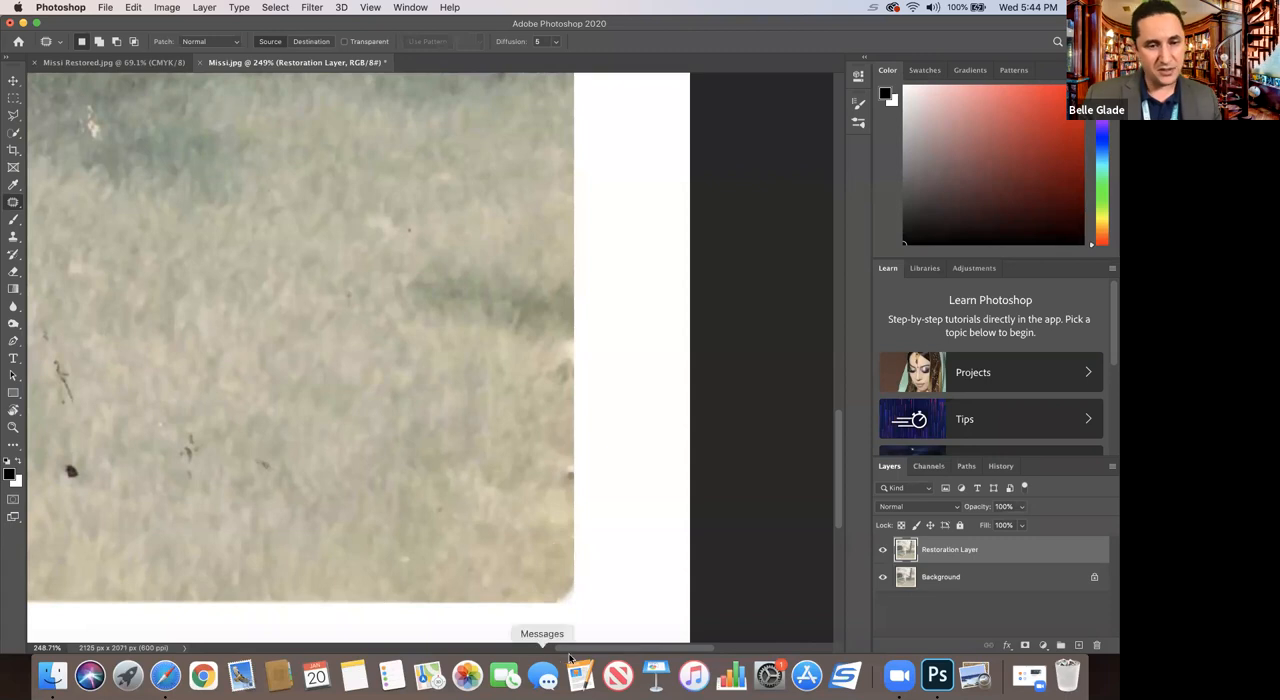
Step: Patch the dark spots and marks in the grass beside the child's feet and the spot on the foot, and deselect
{"action": "scroll", "coordinate": [484, 500], "scroll_direction": "left", "scroll_amount": 10}
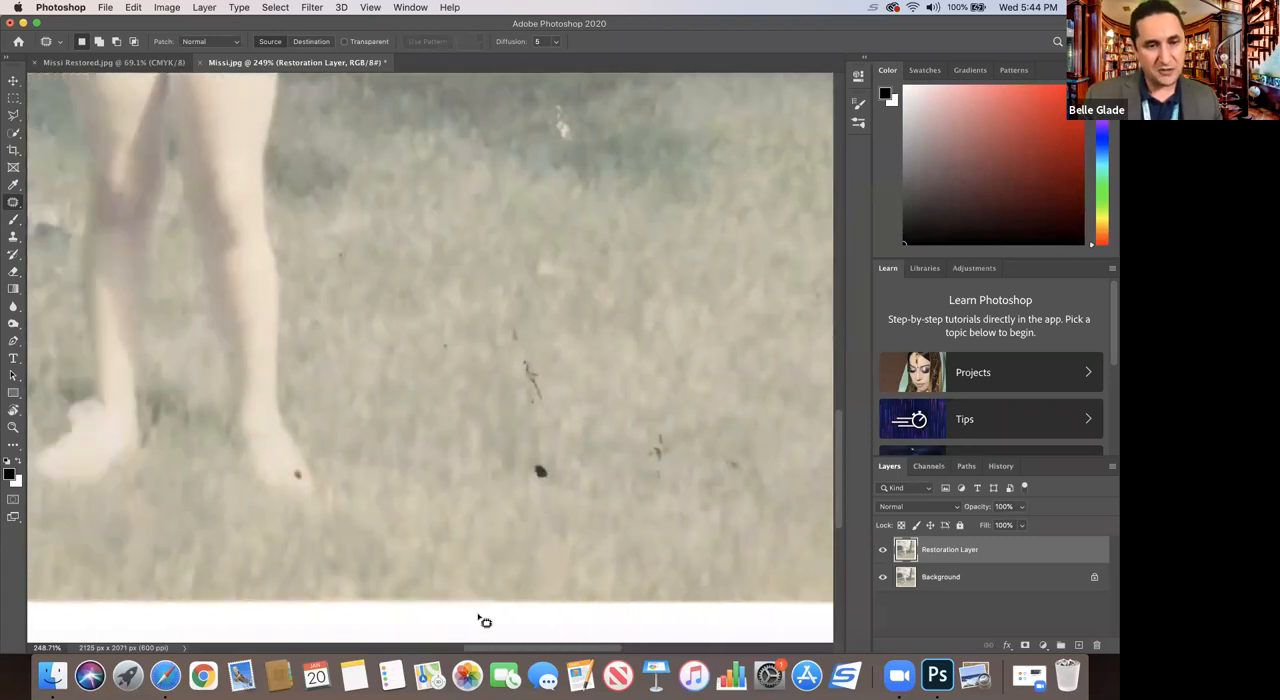
{"action": "mouse_move", "coordinate": [529, 466]}
{"action": "left_mouse_down"}
{"action": "mouse_move", "coordinate": [549, 489]}
{"action": "mouse_move", "coordinate": [563, 471]}
{"action": "mouse_move", "coordinate": [531, 466]}
{"action": "mouse_move", "coordinate": [540, 472]}
{"action": "mouse_move", "coordinate": [512, 345]}
{"action": "mouse_move", "coordinate": [528, 334]}
{"action": "left_mouse_up"}
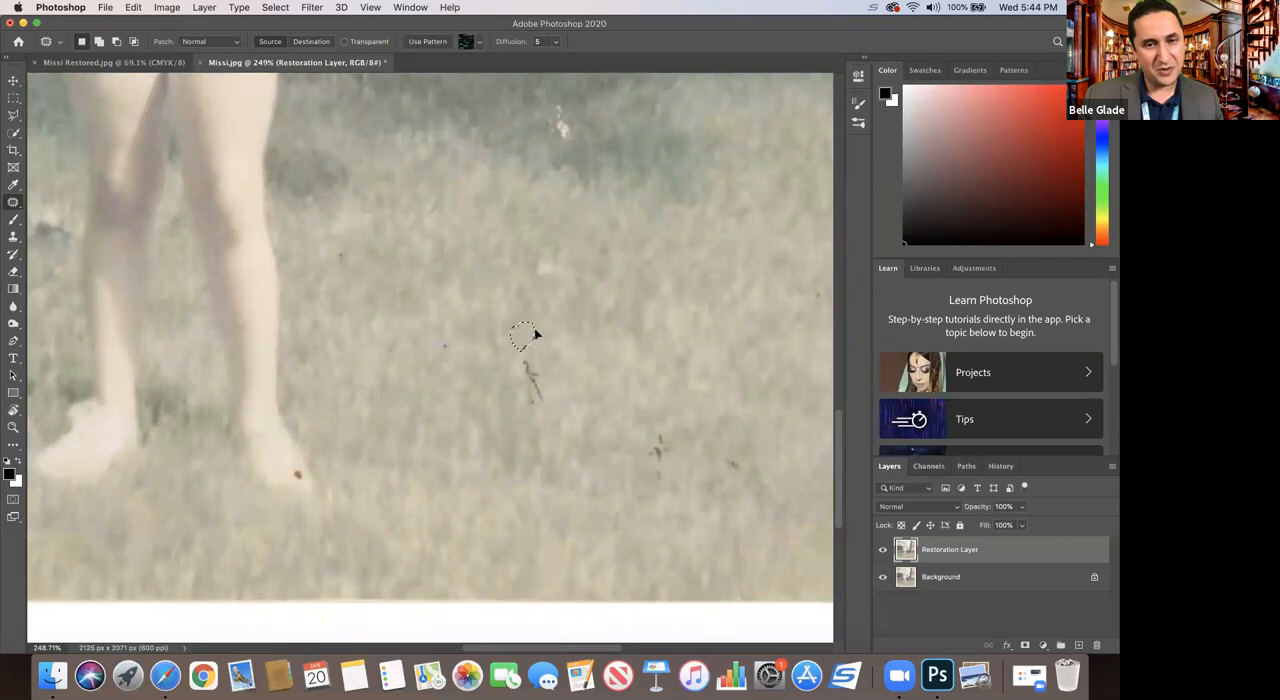
{"action": "mouse_move", "coordinate": [549, 390]}
{"action": "left_mouse_down"}
{"action": "mouse_move", "coordinate": [550, 416]}
{"action": "mouse_move", "coordinate": [530, 362]}
{"action": "left_mouse_up"}
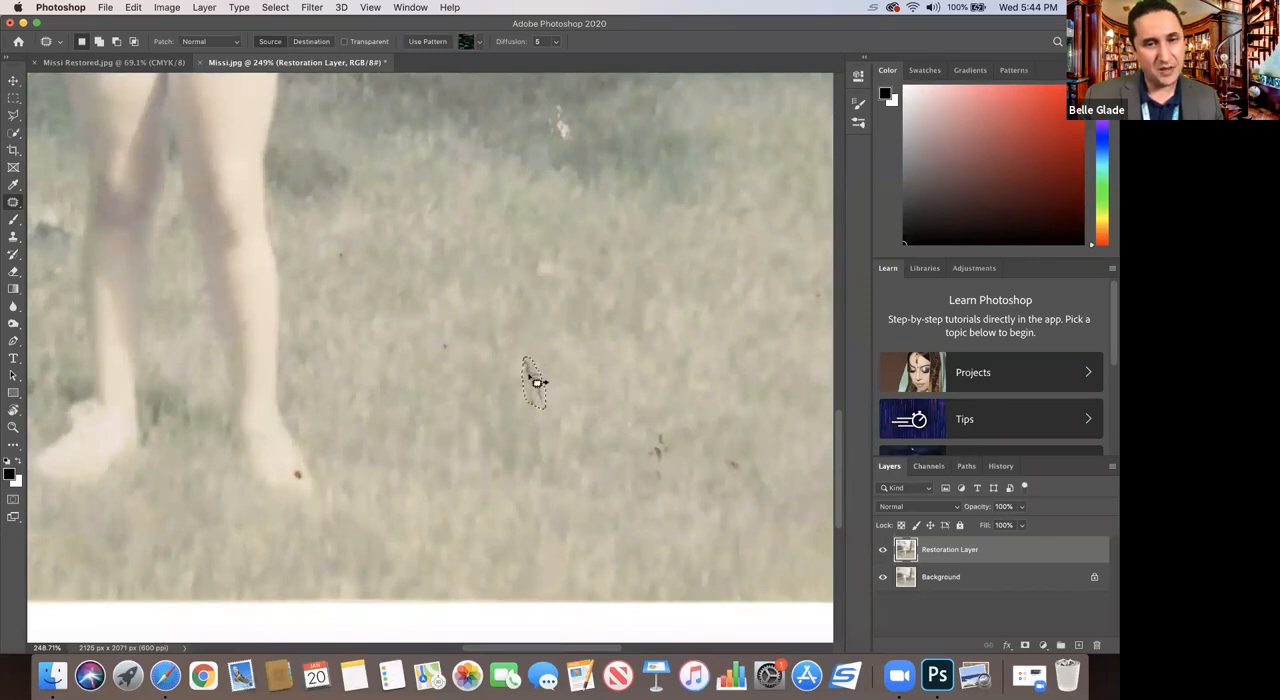
{"action": "mouse_move", "coordinate": [652, 460]}
{"action": "left_mouse_down"}
{"action": "mouse_move", "coordinate": [666, 489]}
{"action": "mouse_move", "coordinate": [666, 437]}
{"action": "mouse_move", "coordinate": [627, 446]}
{"action": "left_mouse_up"}
{"action": "mouse_move", "coordinate": [721, 449]}
{"action": "left_mouse_down"}
{"action": "mouse_move", "coordinate": [744, 469]}
{"action": "mouse_move", "coordinate": [723, 451]}
{"action": "mouse_move", "coordinate": [719, 479]}
{"action": "left_mouse_up"}
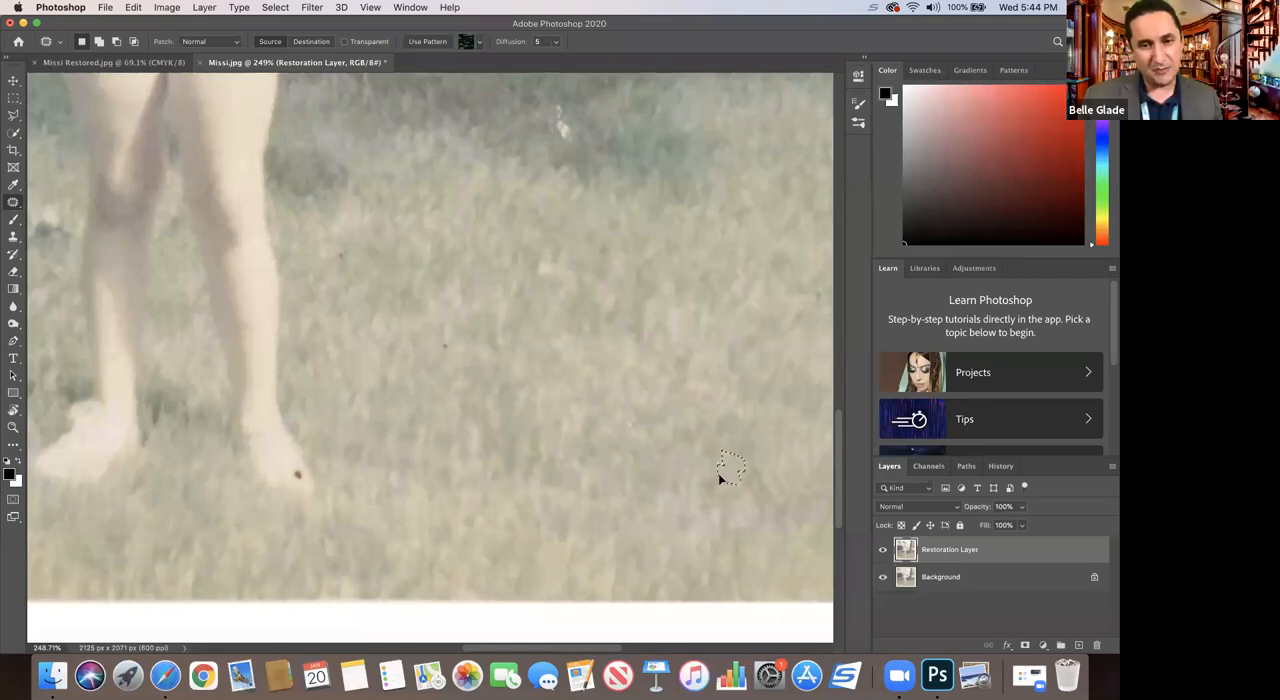
{"action": "mouse_move", "coordinate": [290, 467]}
{"action": "left_mouse_down"}
{"action": "mouse_move", "coordinate": [311, 490]}
{"action": "mouse_move", "coordinate": [287, 459]}
{"action": "mouse_move", "coordinate": [374, 437]}
{"action": "left_mouse_up"}
{"action": "key", "text": "ctrl+d"}
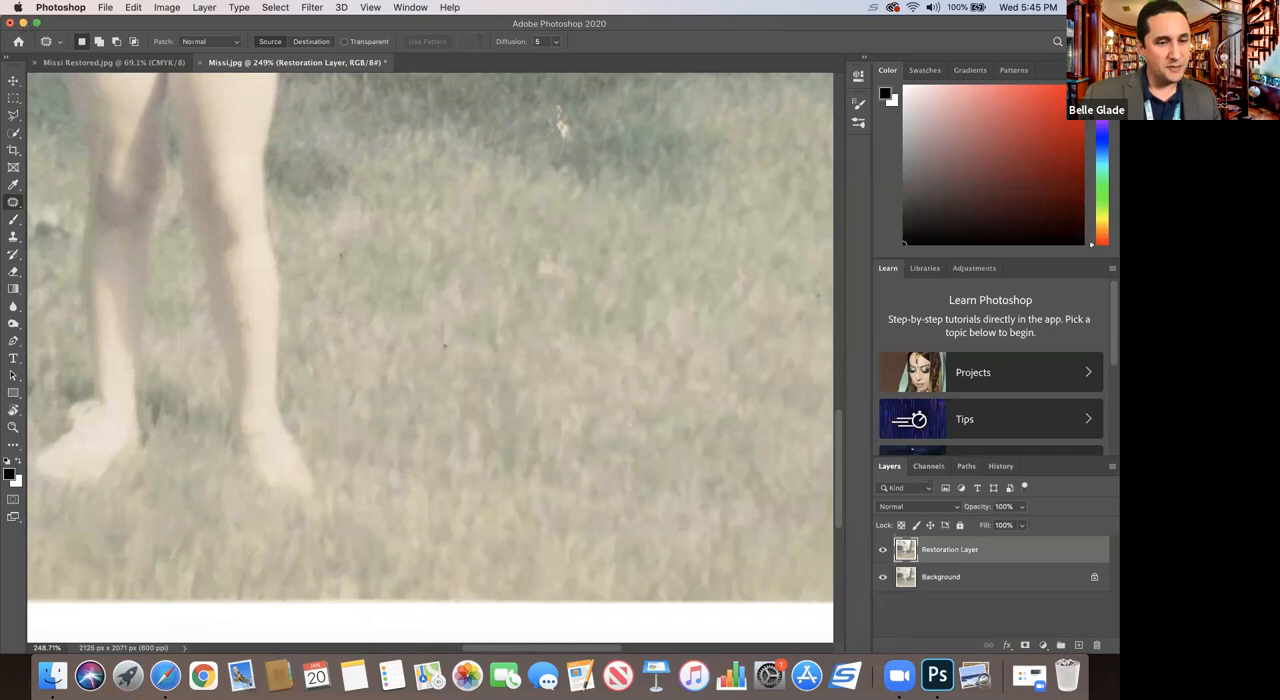
{"action": "left_click", "coordinate": [128, 676]}
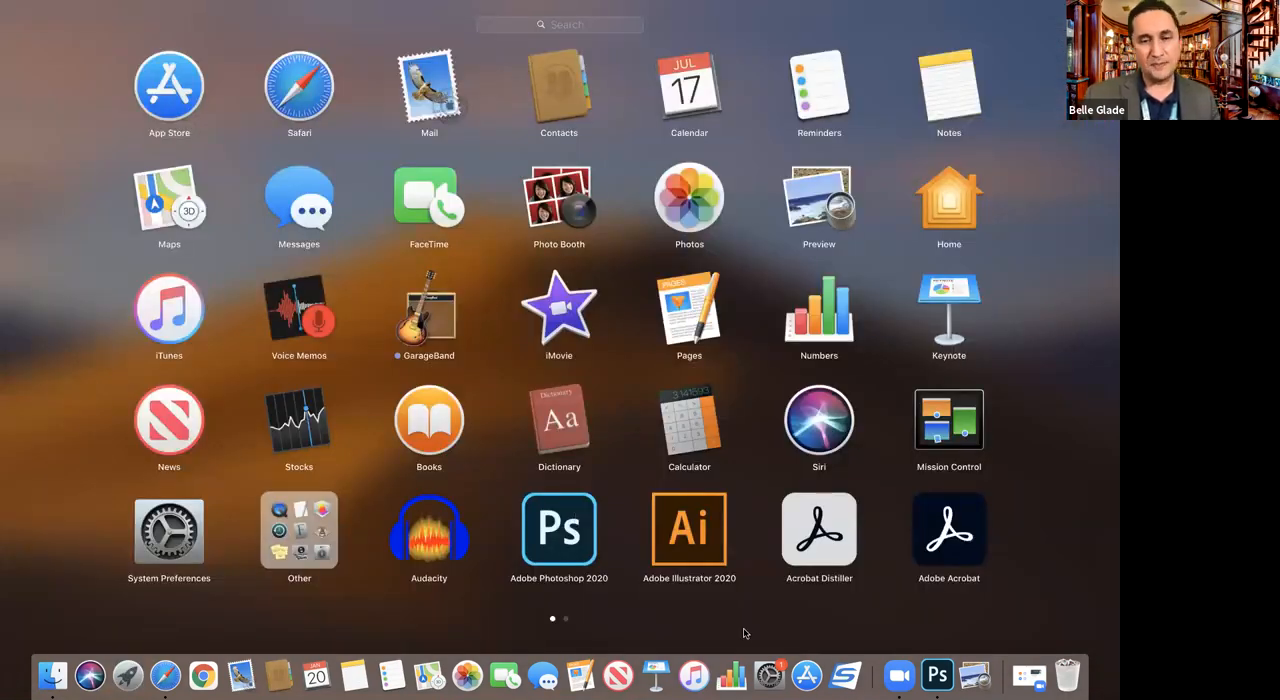
{"action": "left_click", "coordinate": [937, 676]}
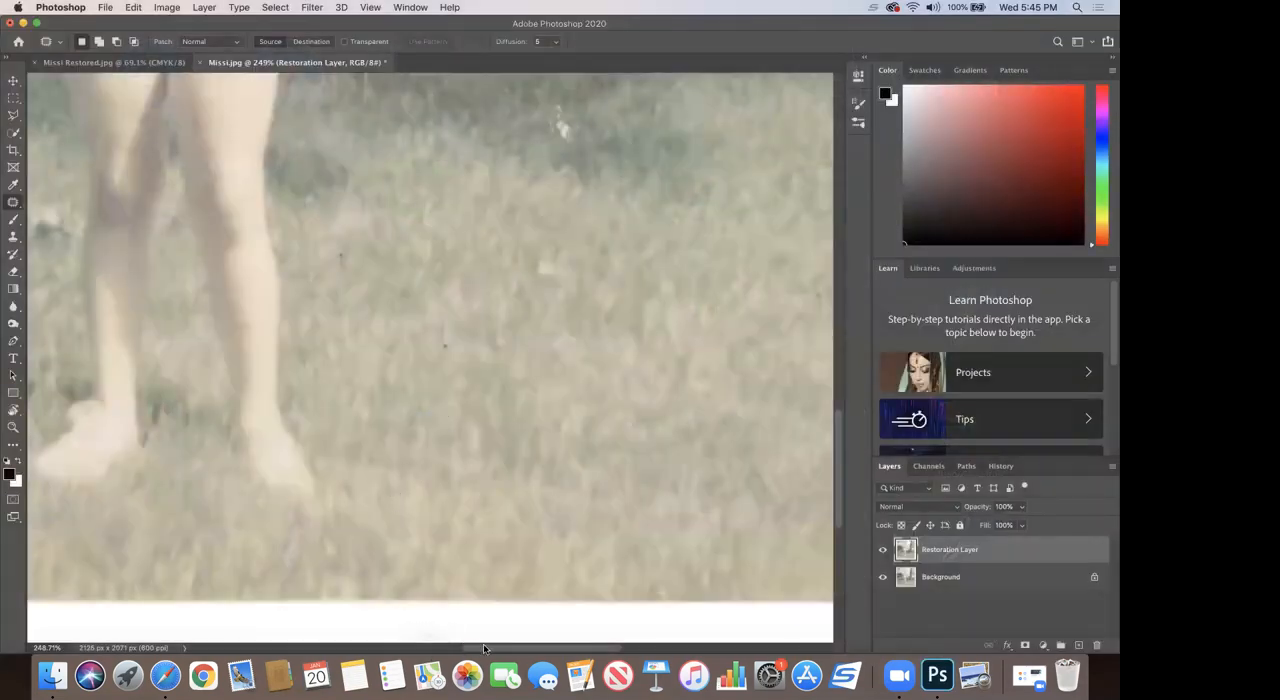
Step: Patch the crease in the trees at the photo's upper-left corner with adjacent foliage and clear the selection
{"action": "scroll", "coordinate": [445, 647], "scroll_direction": "left", "scroll_amount": 10}
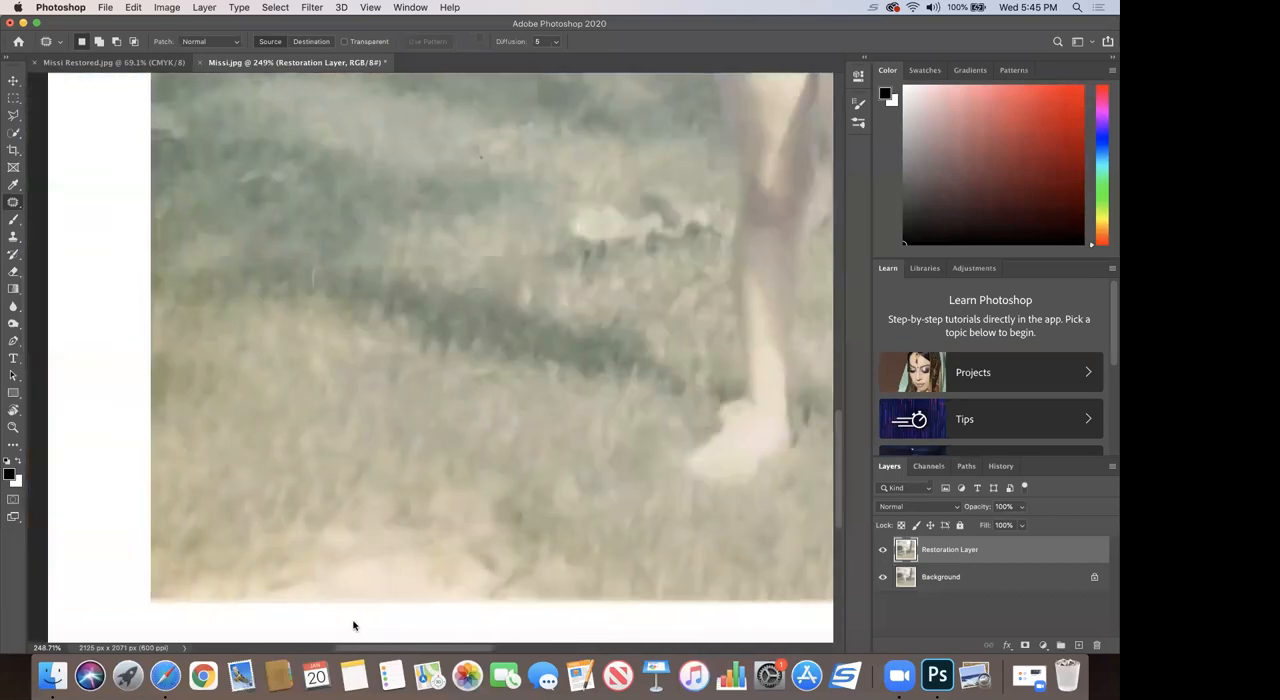
{"action": "scroll", "coordinate": [396, 518], "scroll_direction": "up", "scroll_amount": 10}
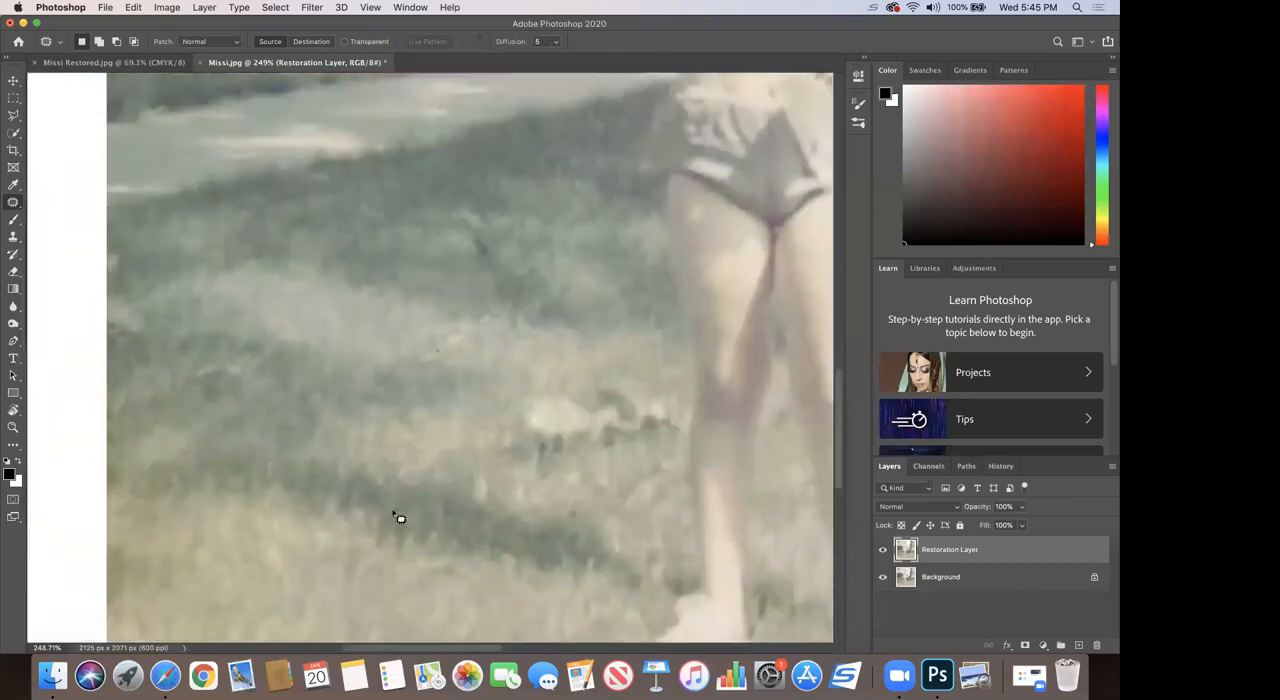
{"action": "scroll", "coordinate": [396, 518], "scroll_direction": "up", "scroll_amount": 10}
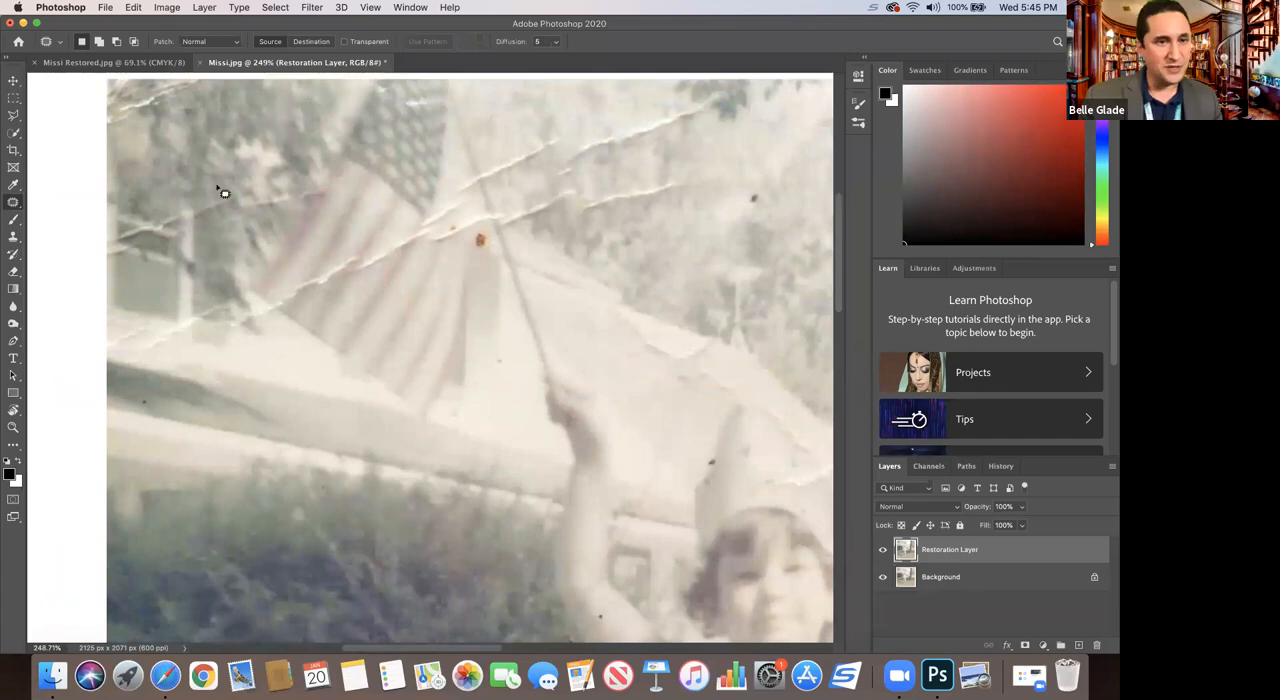
{"action": "mouse_move", "coordinate": [117, 128]}
{"action": "left_mouse_down"}
{"action": "mouse_move", "coordinate": [191, 106]}
{"action": "mouse_move", "coordinate": [199, 87]}
{"action": "mouse_move", "coordinate": [120, 109]}
{"action": "mouse_move", "coordinate": [114, 126]}
{"action": "mouse_move", "coordinate": [143, 110]}
{"action": "left_mouse_up"}
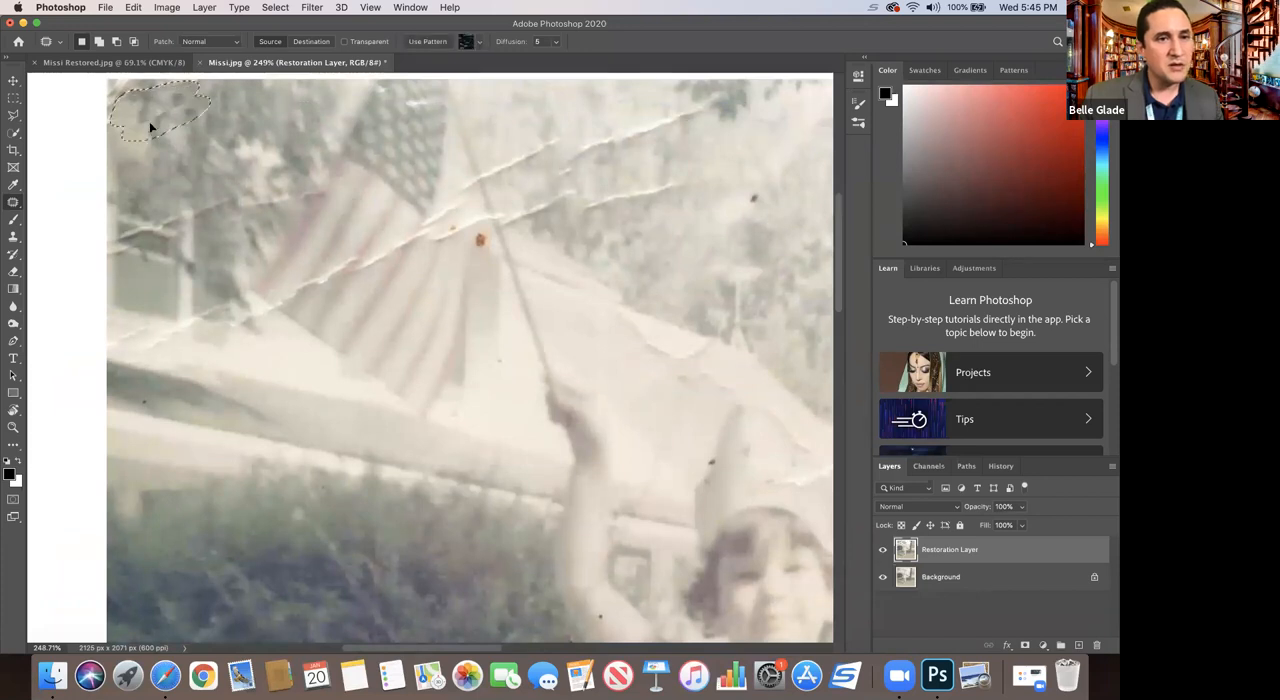
{"action": "key", "text": "super+d"}
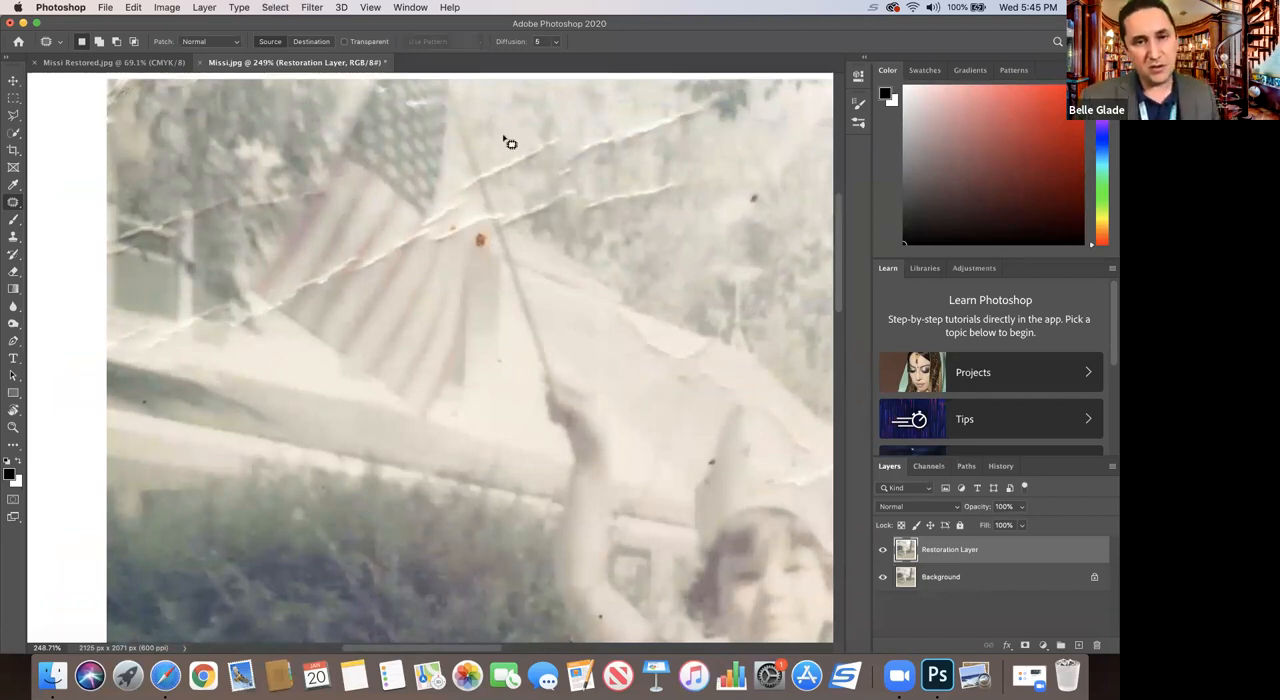
Step: Patch the white creases across the foliage on the right side of the flagpole with nearby clean foliage
{"action": "mouse_move", "coordinate": [492, 189]}
{"action": "left_mouse_down"}
{"action": "mouse_move", "coordinate": [545, 166]}
{"action": "mouse_move", "coordinate": [562, 132]}
{"action": "mouse_move", "coordinate": [478, 157]}
{"action": "mouse_move", "coordinate": [525, 185]}
{"action": "left_mouse_up"}
{"action": "mouse_move", "coordinate": [590, 136]}
{"action": "left_mouse_down"}
{"action": "mouse_move", "coordinate": [616, 141]}
{"action": "mouse_move", "coordinate": [584, 174]}
{"action": "mouse_move", "coordinate": [557, 171]}
{"action": "mouse_move", "coordinate": [593, 138]}
{"action": "mouse_move", "coordinate": [603, 171]}
{"action": "mouse_move", "coordinate": [686, 114]}
{"action": "mouse_move", "coordinate": [723, 100]}
{"action": "mouse_move", "coordinate": [732, 117]}
{"action": "mouse_move", "coordinate": [620, 146]}
{"action": "mouse_move", "coordinate": [663, 131]}
{"action": "left_mouse_up"}
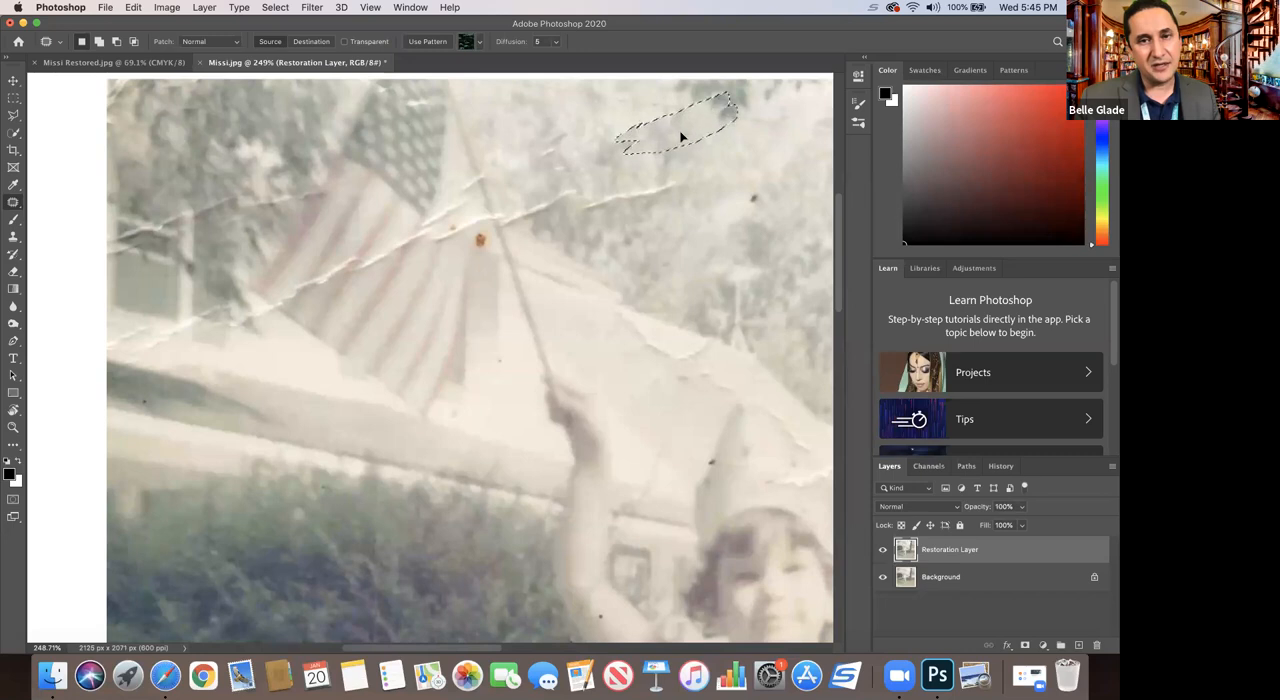
{"action": "key", "text": "super+d"}
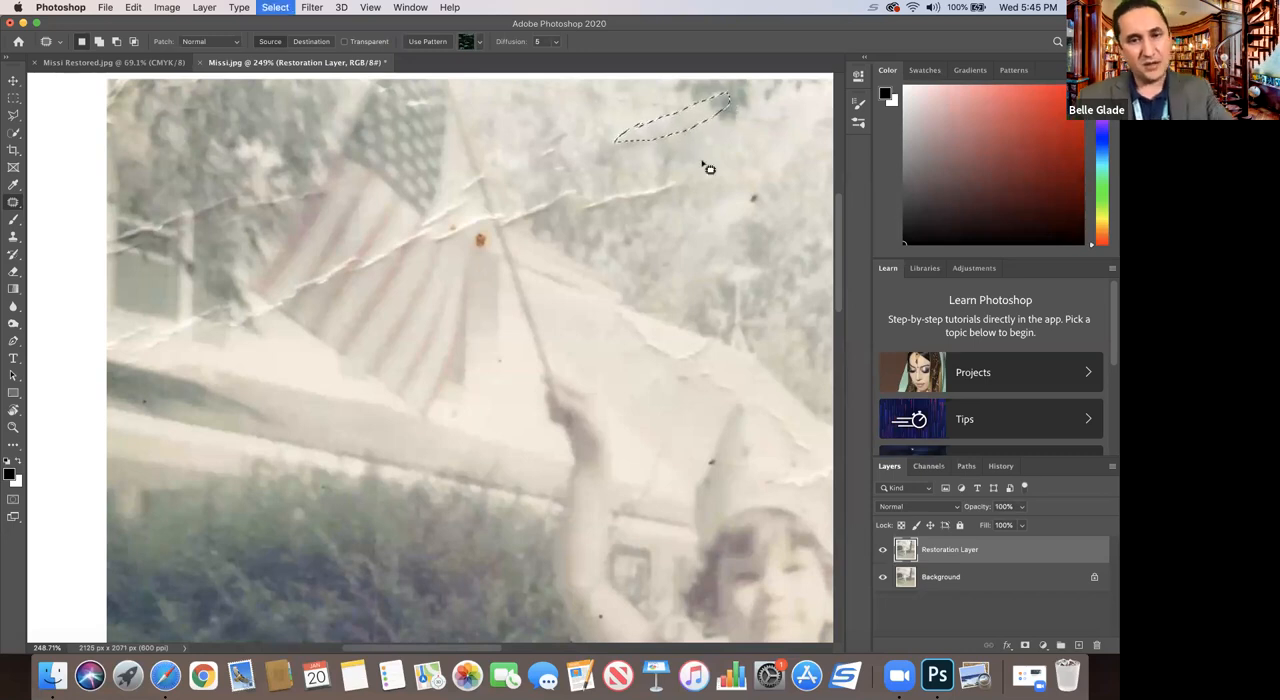
{"action": "mouse_move", "coordinate": [597, 208]}
{"action": "left_mouse_down"}
{"action": "mouse_move", "coordinate": [671, 191]}
{"action": "mouse_move", "coordinate": [677, 203]}
{"action": "mouse_move", "coordinate": [543, 203]}
{"action": "mouse_move", "coordinate": [506, 229]}
{"action": "mouse_move", "coordinate": [541, 230]}
{"action": "mouse_move", "coordinate": [583, 197]}
{"action": "left_mouse_up"}
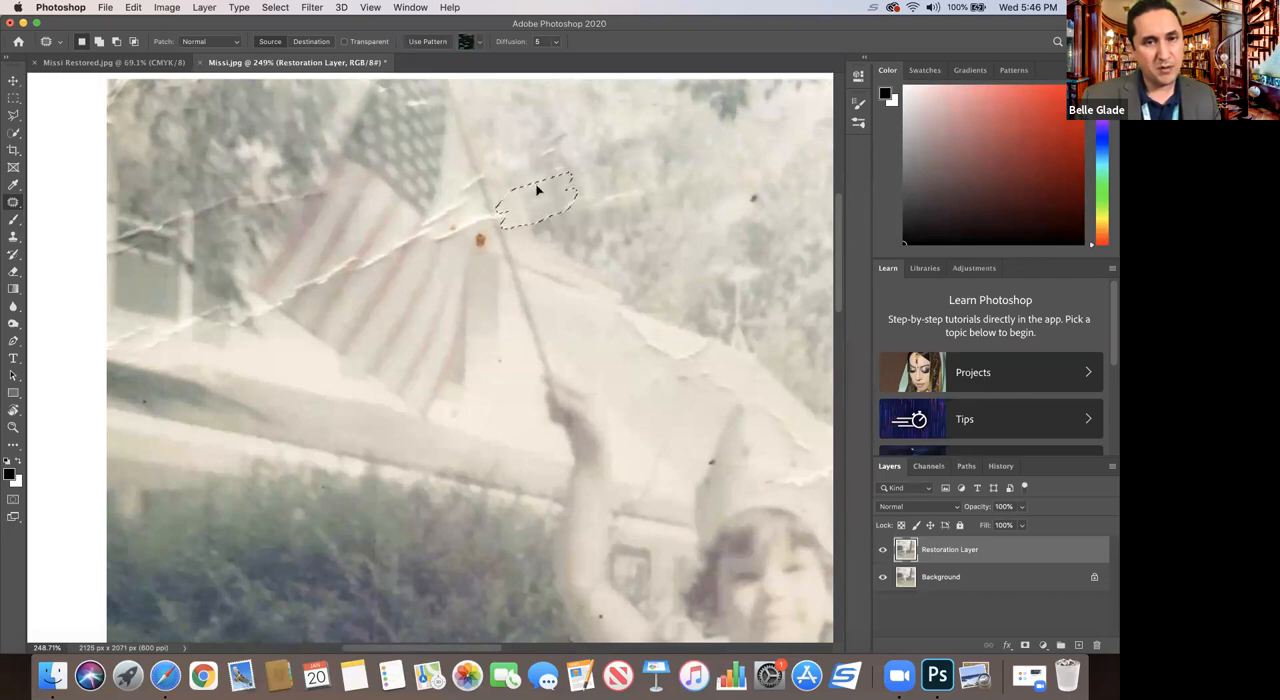
Step: Patch parts of the crease across the flag's stripes and the orange spot beside the flagpole, clearing each selection
{"action": "mouse_move", "coordinate": [499, 219]}
{"action": "left_mouse_down"}
{"action": "mouse_move", "coordinate": [380, 260]}
{"action": "mouse_move", "coordinate": [414, 240]}
{"action": "mouse_move", "coordinate": [357, 276]}
{"action": "mouse_move", "coordinate": [406, 236]}
{"action": "mouse_move", "coordinate": [386, 277]}
{"action": "left_mouse_up"}
{"action": "key", "text": "ctrl+d"}
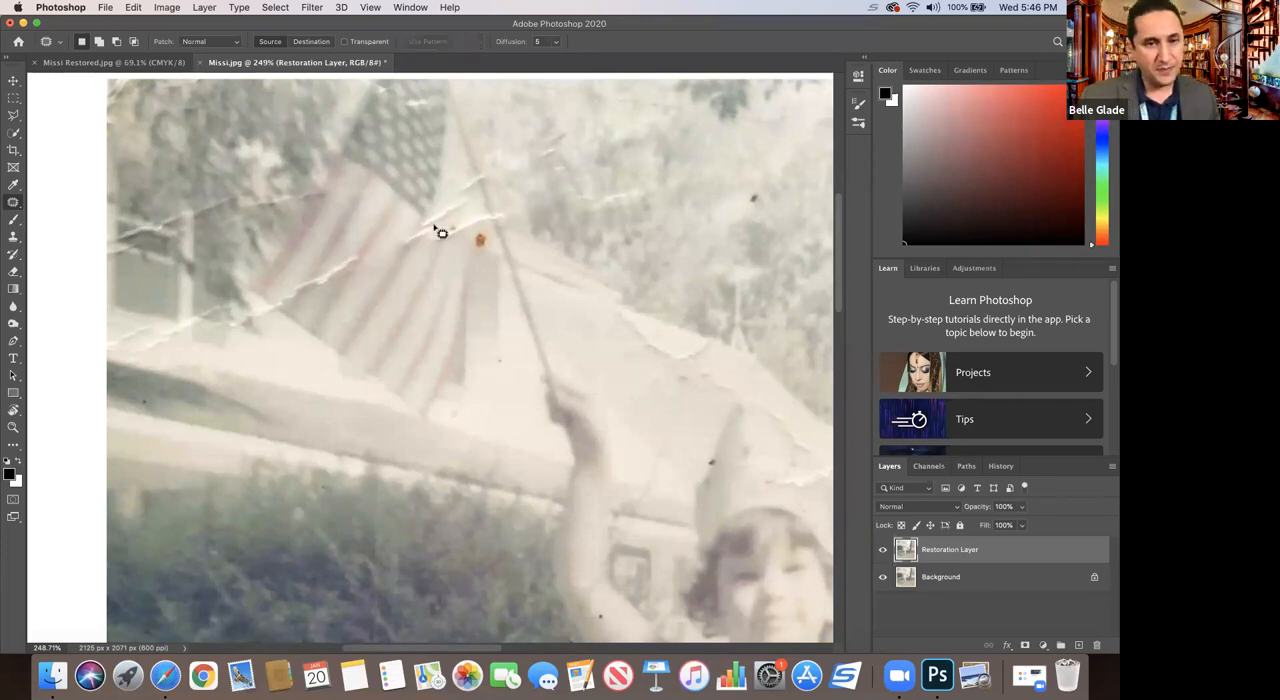
{"action": "mouse_move", "coordinate": [431, 216]}
{"action": "left_mouse_down"}
{"action": "mouse_move", "coordinate": [423, 233]}
{"action": "mouse_move", "coordinate": [442, 238]}
{"action": "mouse_move", "coordinate": [446, 214]}
{"action": "mouse_move", "coordinate": [432, 217]}
{"action": "mouse_move", "coordinate": [418, 268]}
{"action": "left_mouse_up"}
{"action": "key", "text": "super+d"}
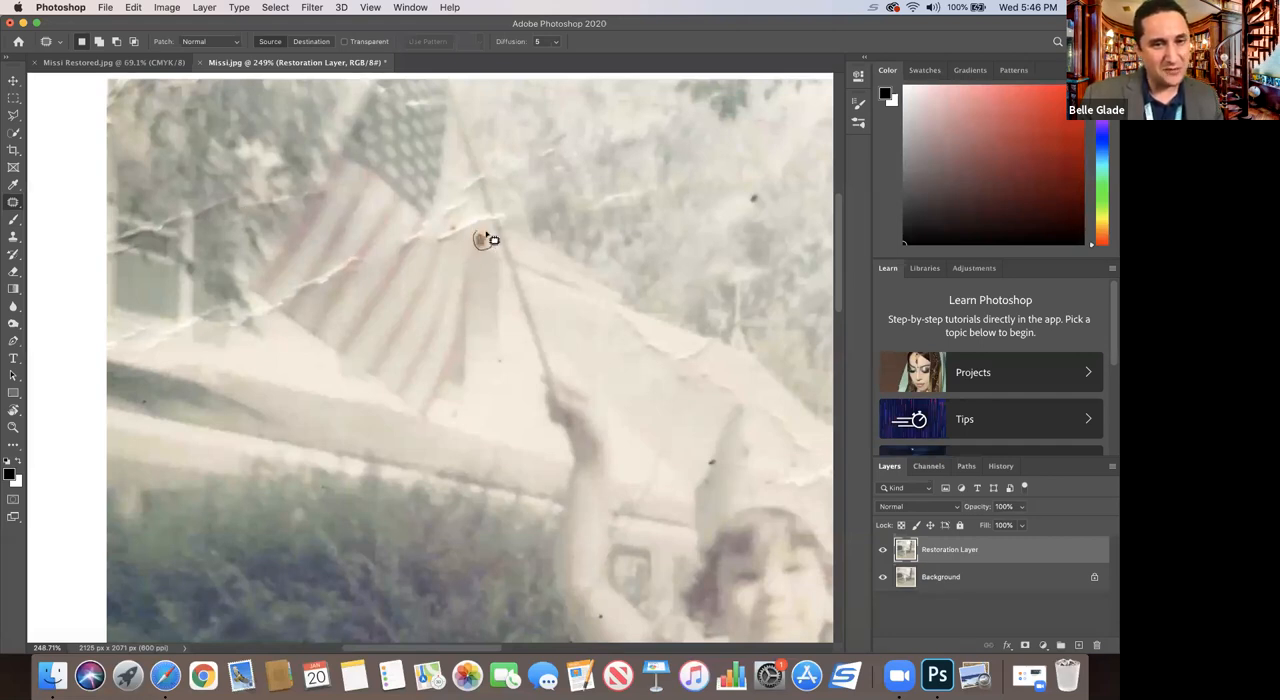
{"action": "left_click_drag", "start_coordinate": [483, 240], "coordinate": [481, 254]}
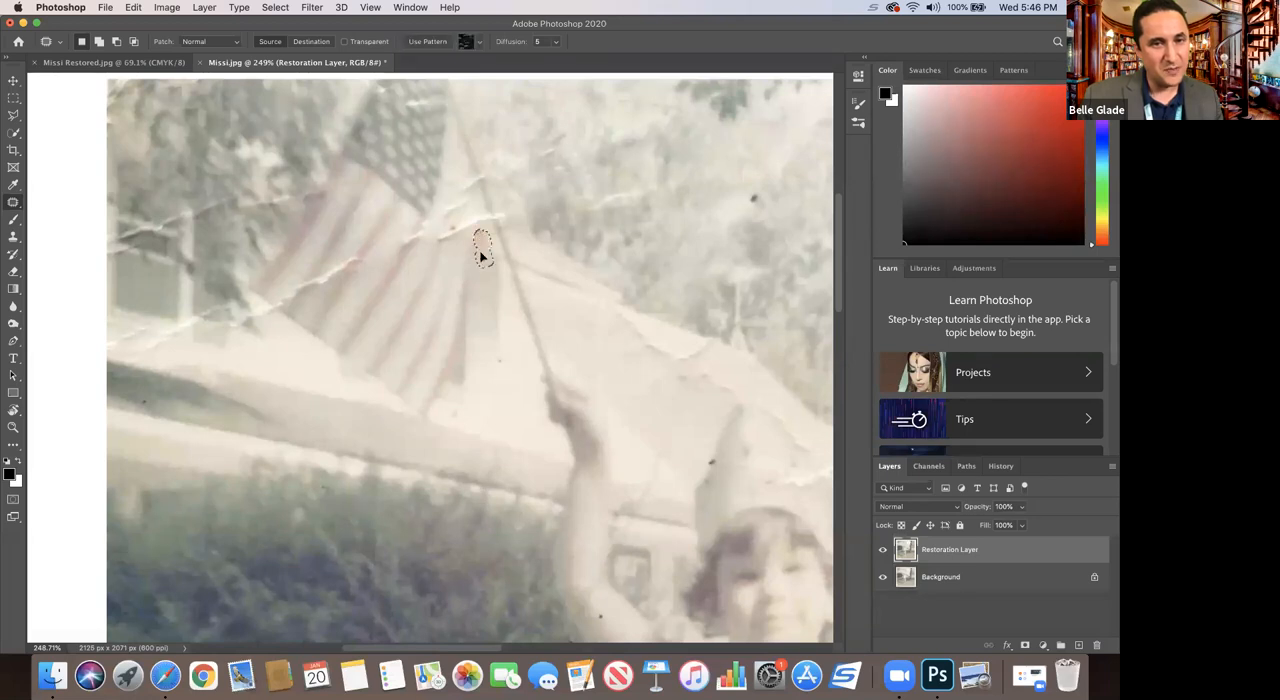
{"action": "left_click", "coordinate": [484, 268]}
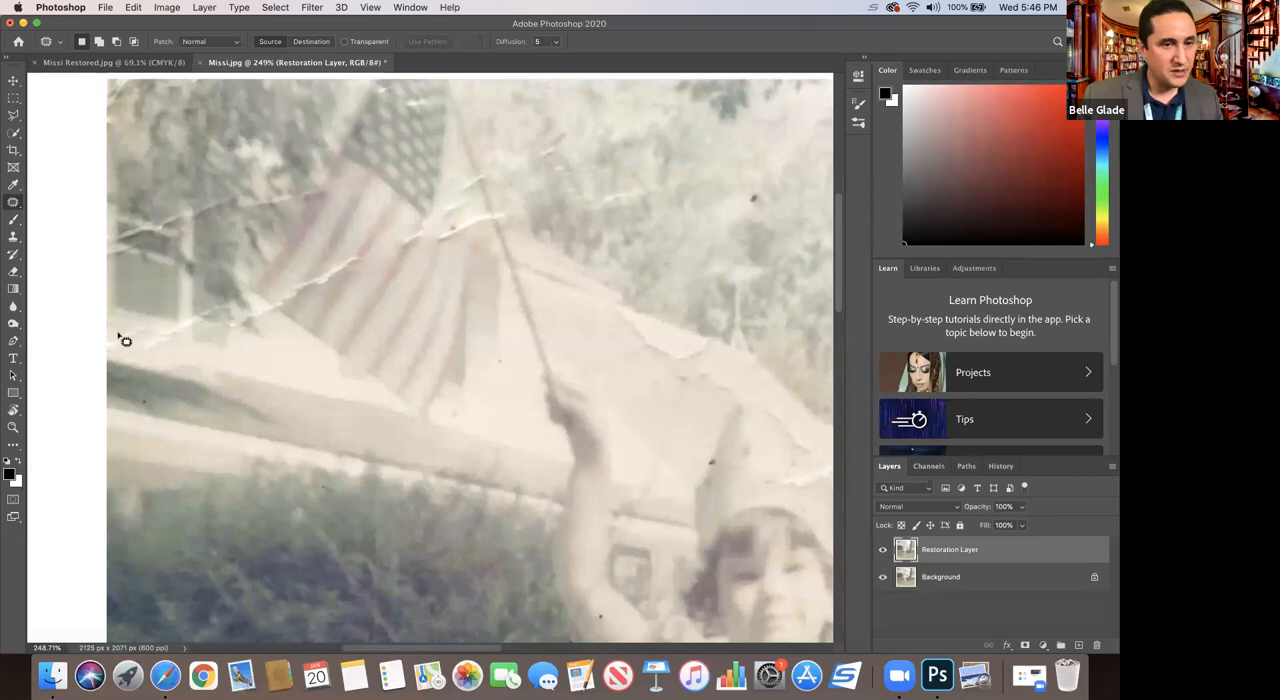
Step: Clone the pale wall over the crease at the photo's left edge below the window, using a 23 px Clone Stamp brush
{"action": "left_click", "coordinate": [14, 237]}
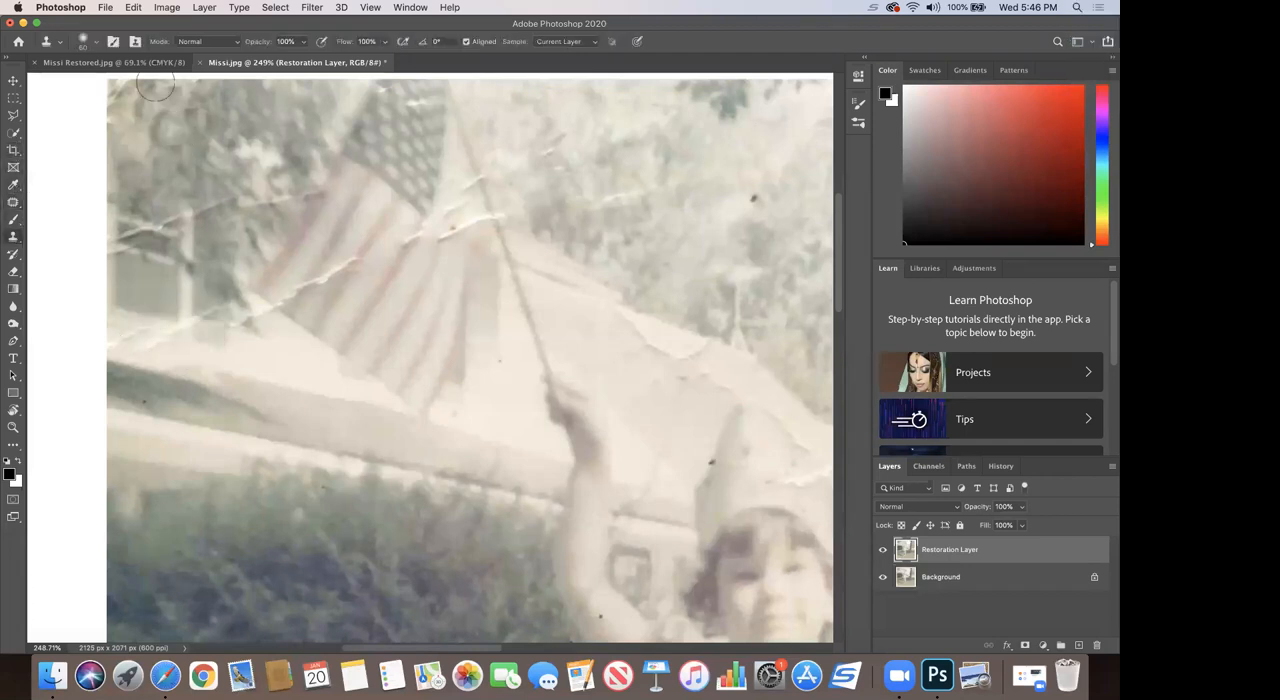
{"action": "left_click", "coordinate": [96, 44]}
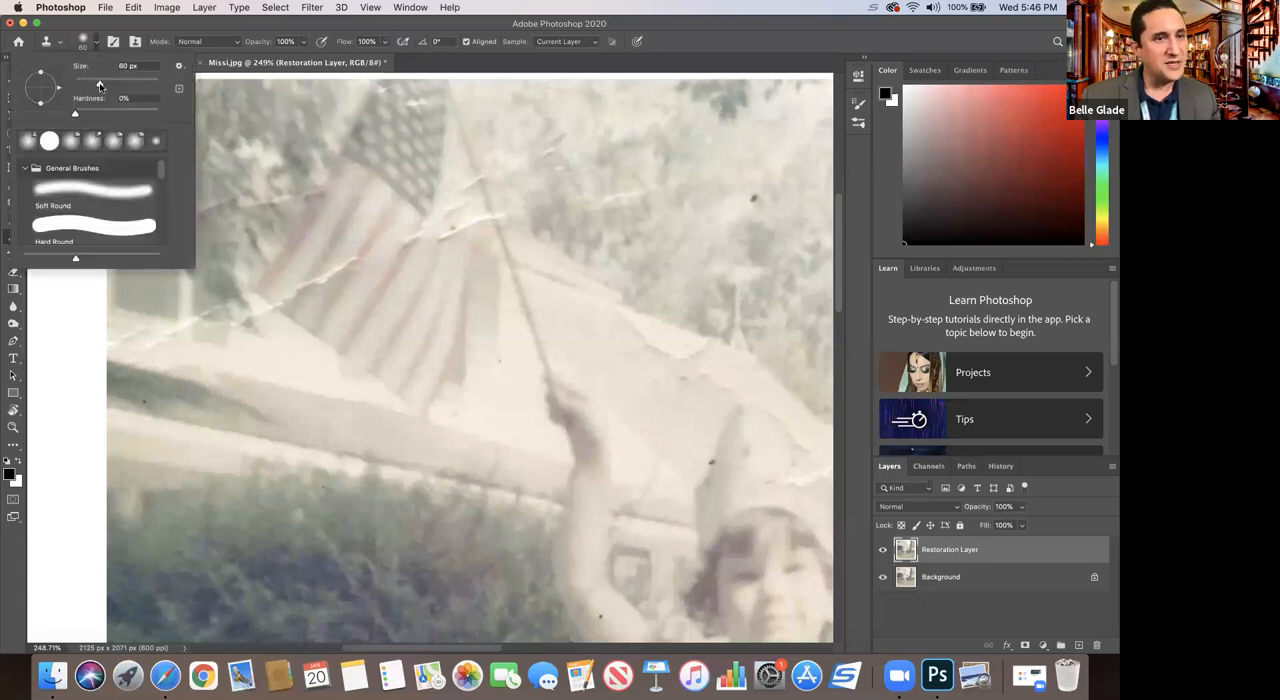
{"action": "left_click_drag", "start_coordinate": [84, 88], "coordinate": [82, 88]}
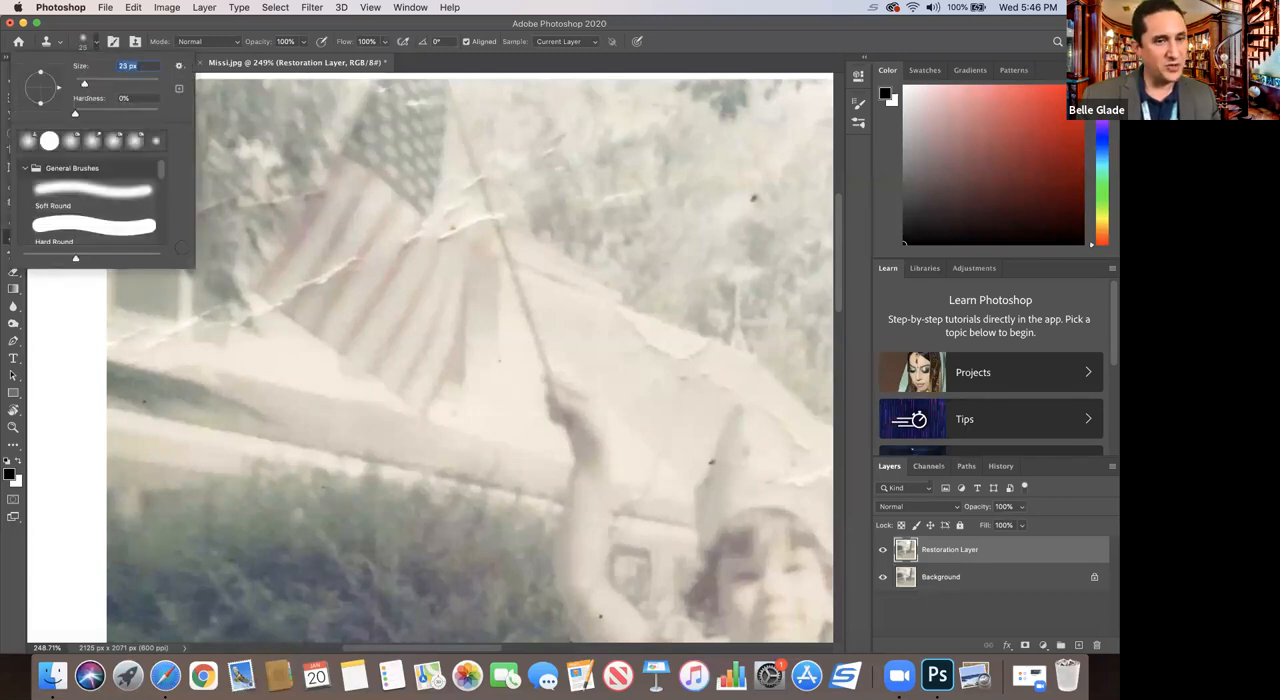
{"action": "left_click", "coordinate": [165, 350], "text": "alt"}
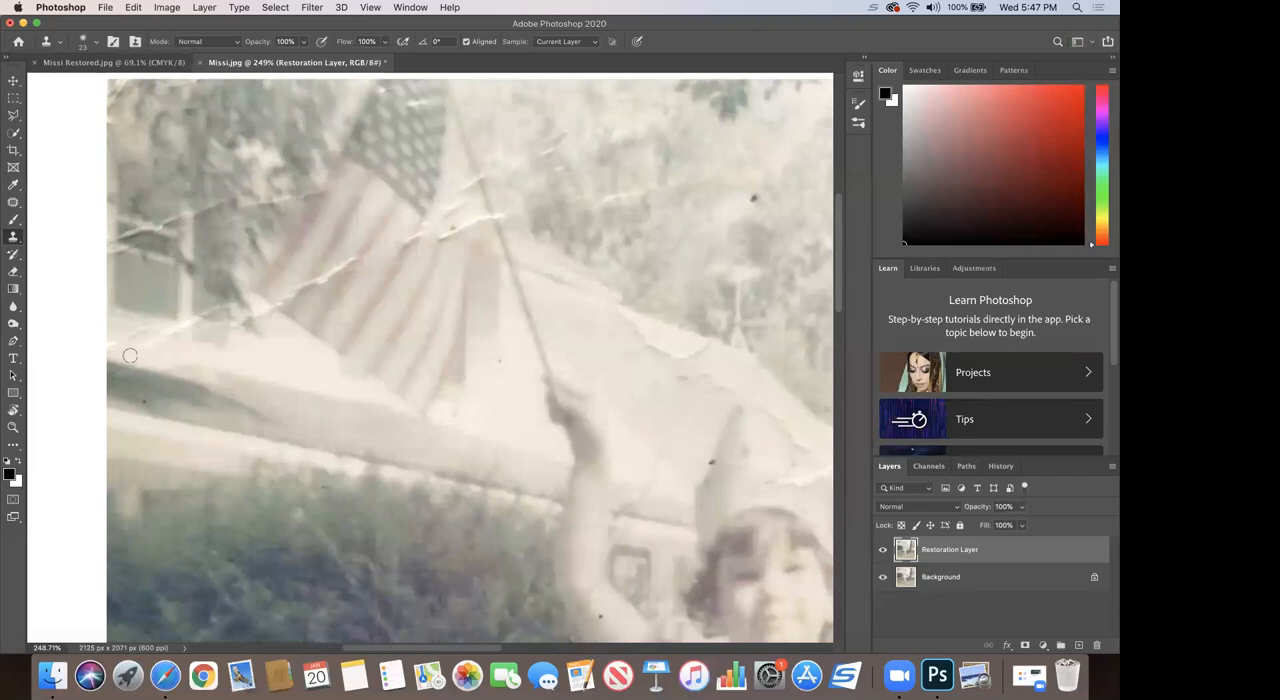
{"action": "left_click", "coordinate": [136, 358], "text": "alt"}
{"action": "left_click_drag", "start_coordinate": [130, 334], "coordinate": [152, 340]}
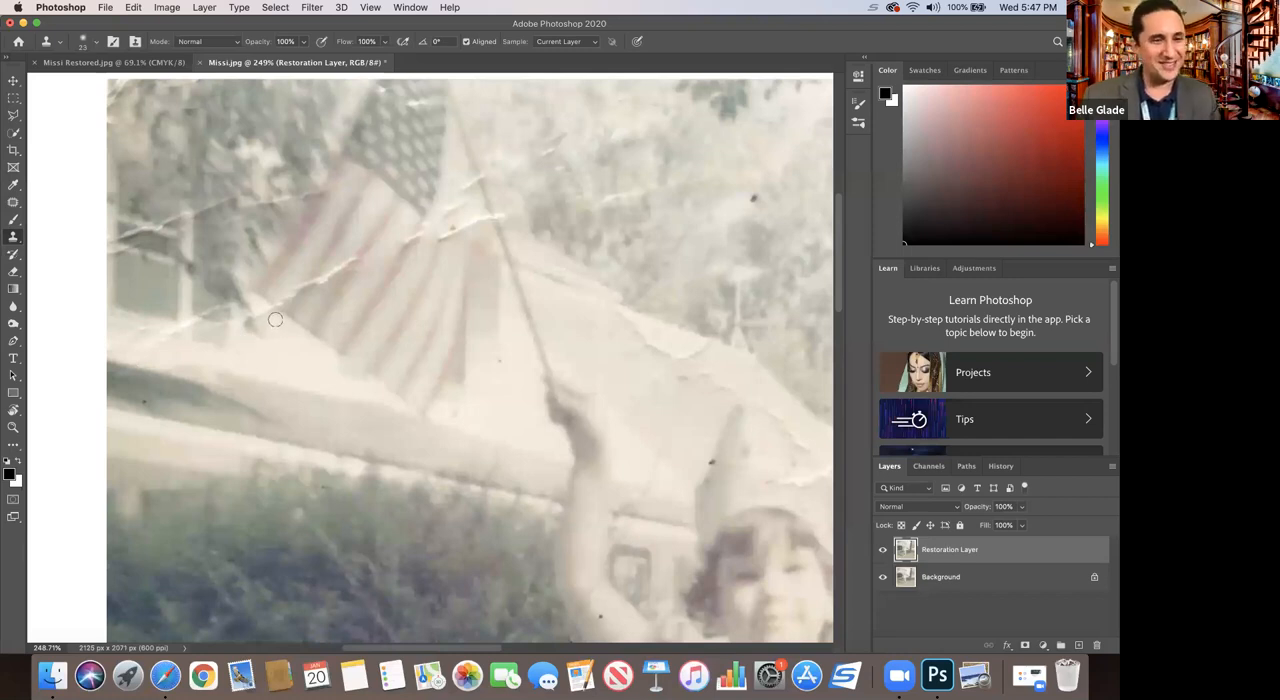
Step: Patch the blemish at the flag's lower-left corner and the nearby crease across its stripes with the Patch tool, and deselect
{"action": "left_click", "coordinate": [13, 203]}
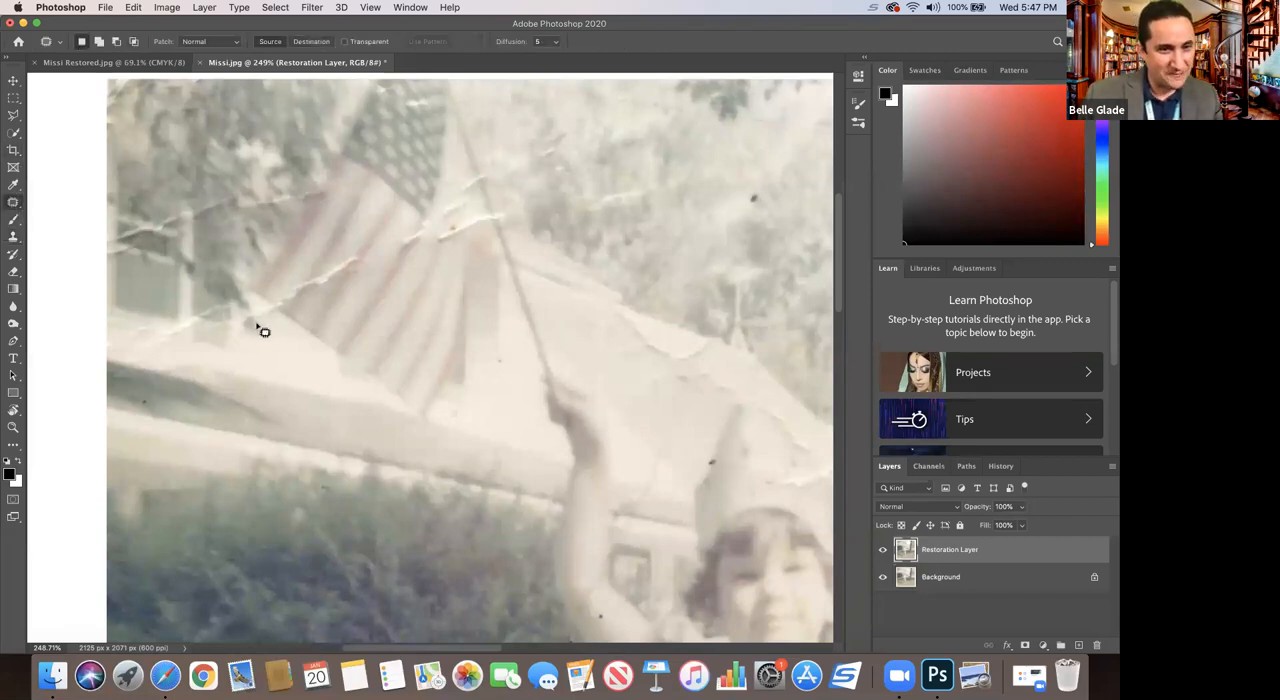
{"action": "left_click_drag", "start_coordinate": [255, 325], "coordinate": [280, 320]}
{"action": "left_click_drag", "start_coordinate": [266, 305], "coordinate": [257, 309]}
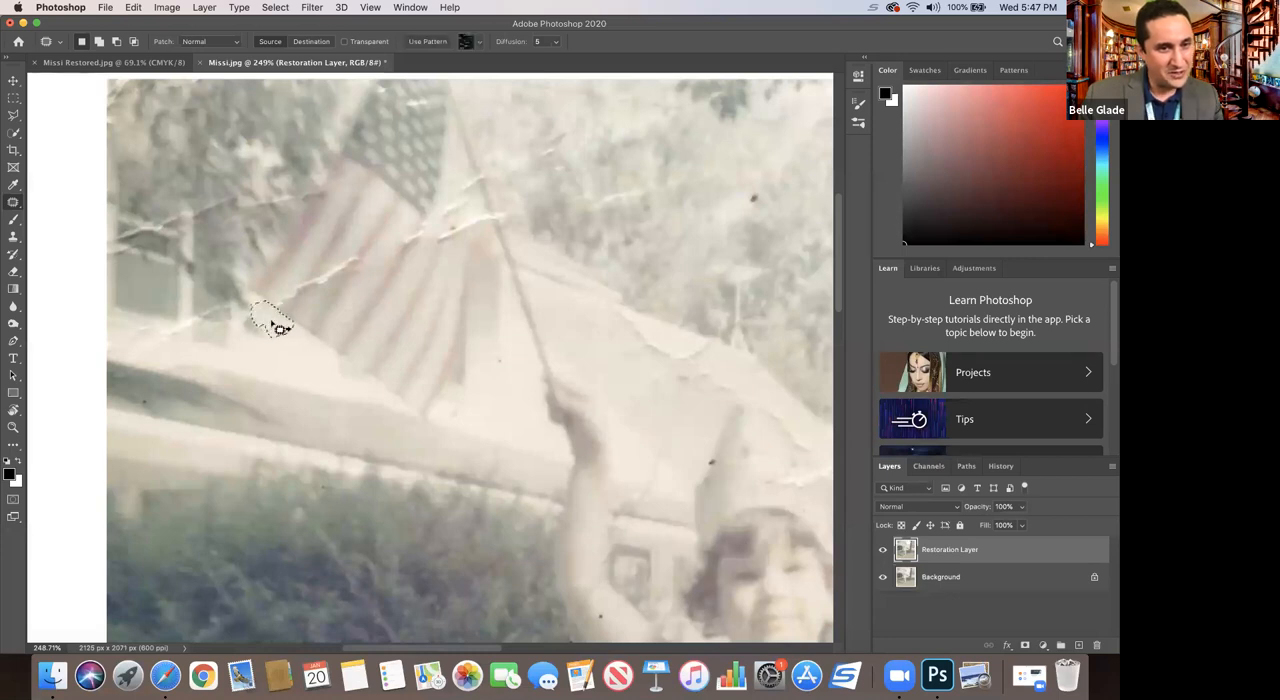
{"action": "left_click", "coordinate": [297, 351]}
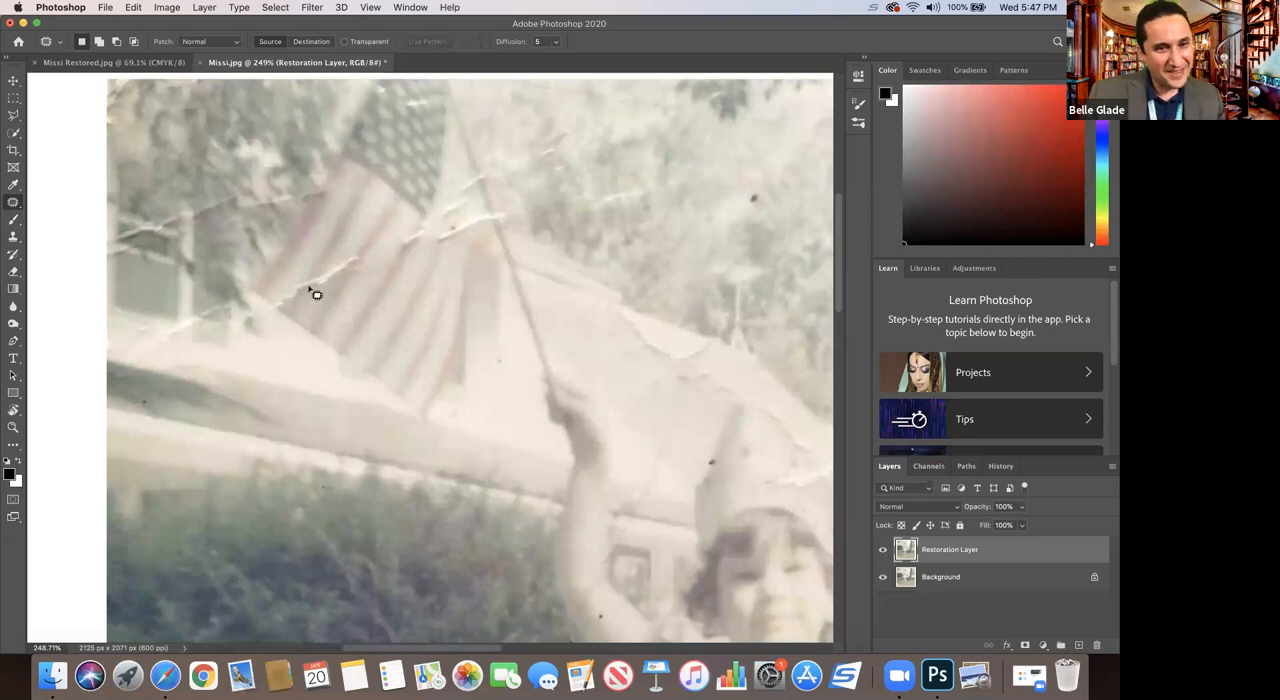
{"action": "mouse_move", "coordinate": [312, 289]}
{"action": "left_mouse_down"}
{"action": "mouse_move", "coordinate": [342, 280]}
{"action": "mouse_move", "coordinate": [357, 256]}
{"action": "mouse_move", "coordinate": [330, 269]}
{"action": "left_mouse_up"}
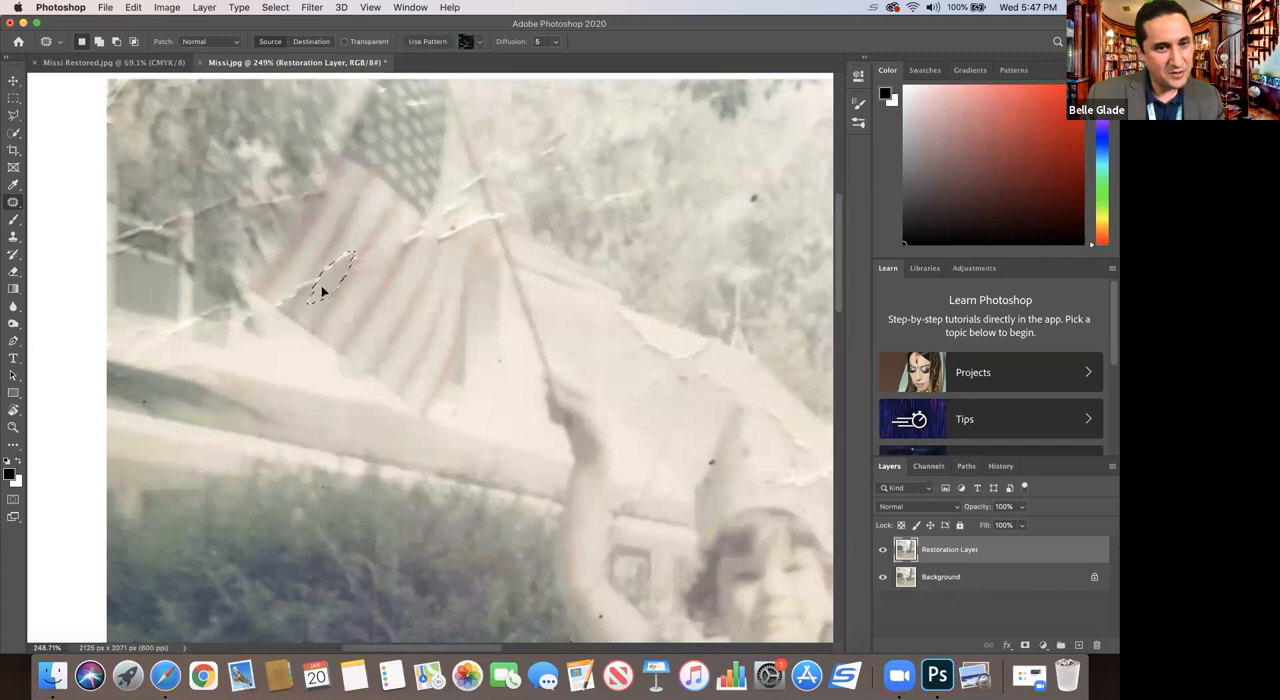
{"action": "key", "text": "super+d"}
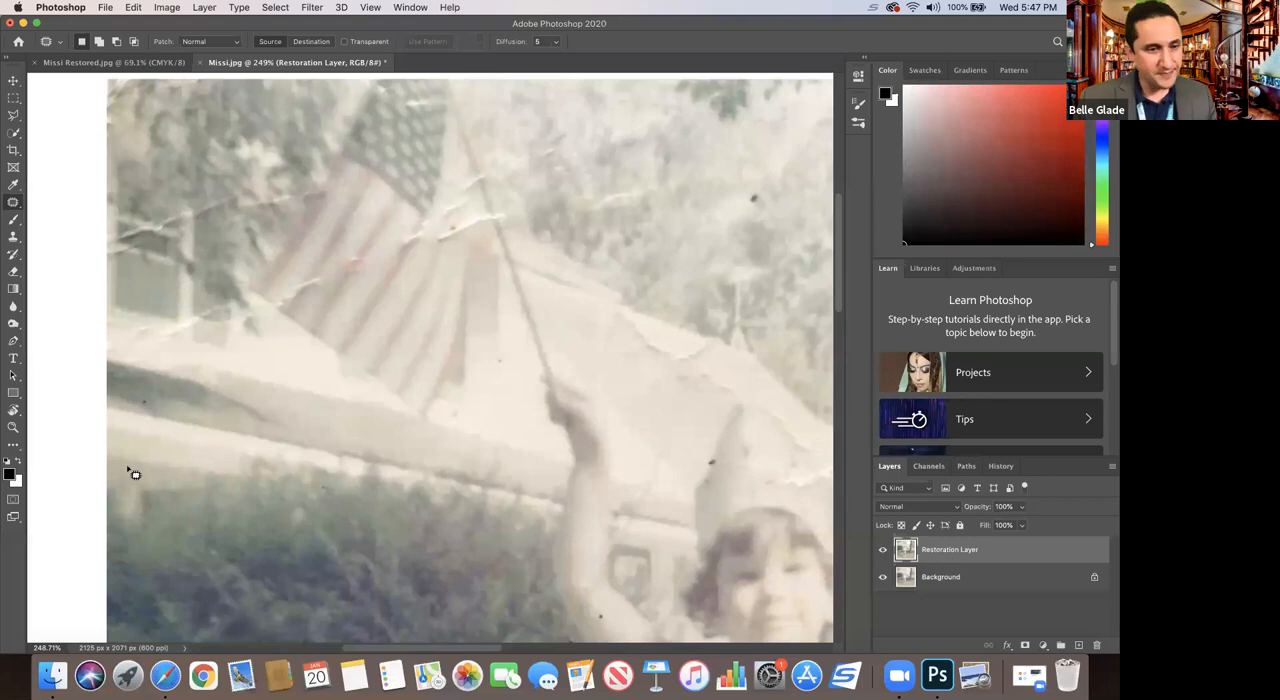
Step: Examine the whole photo for remaining damage and inspect the creases around the flag up close
{"action": "left_click", "coordinate": [13, 427]}
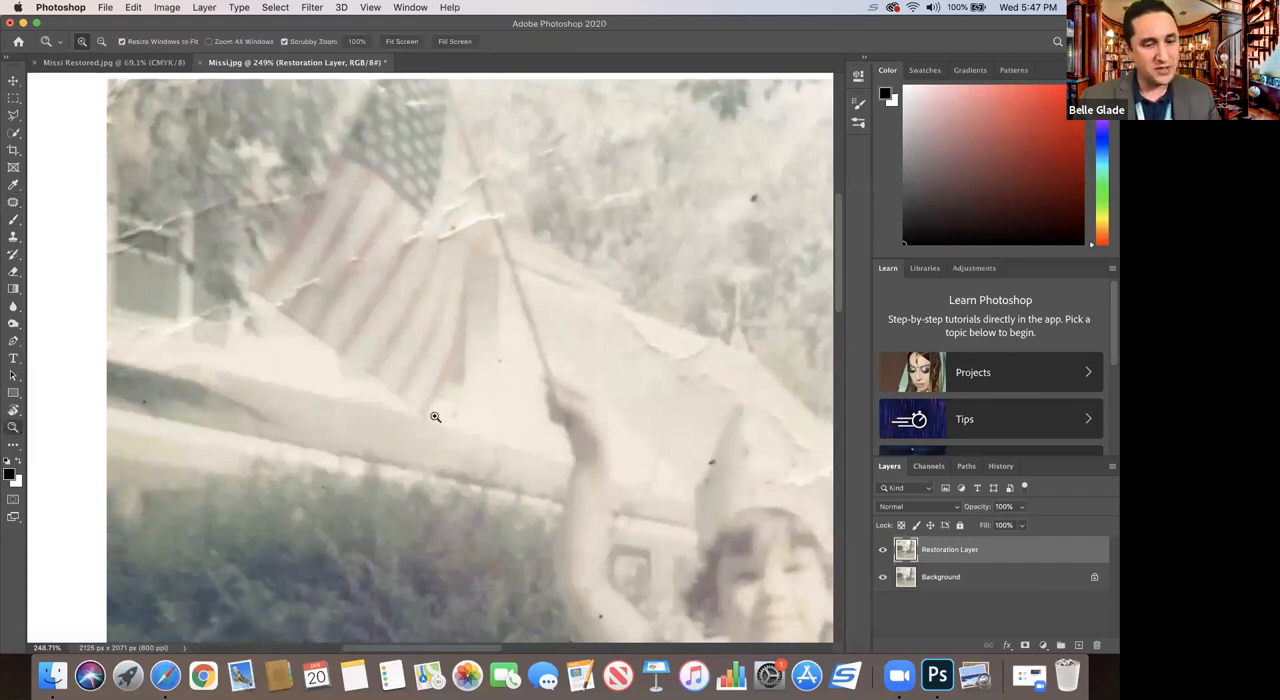
{"action": "left_click", "coordinate": [486, 417], "text": "alt"}
{"action": "left_click", "coordinate": [520, 440], "text": "alt"}
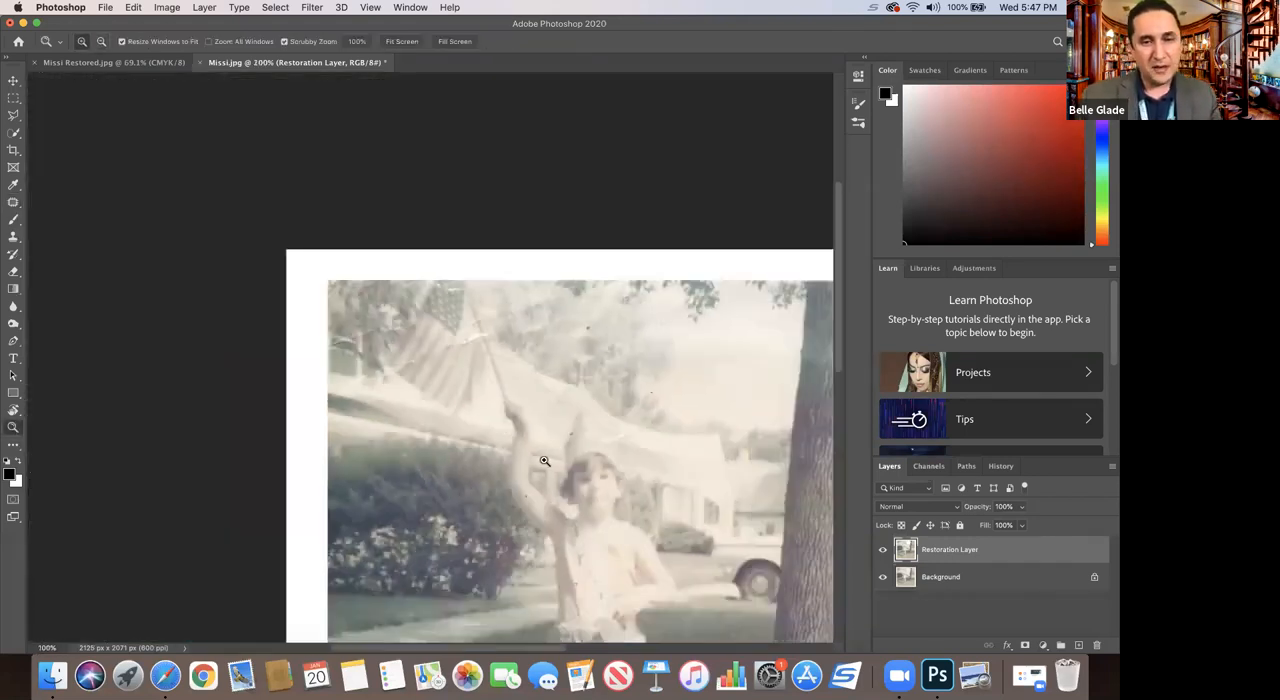
{"action": "scroll", "coordinate": [540, 462], "scroll_direction": "down", "scroll_amount": 5}
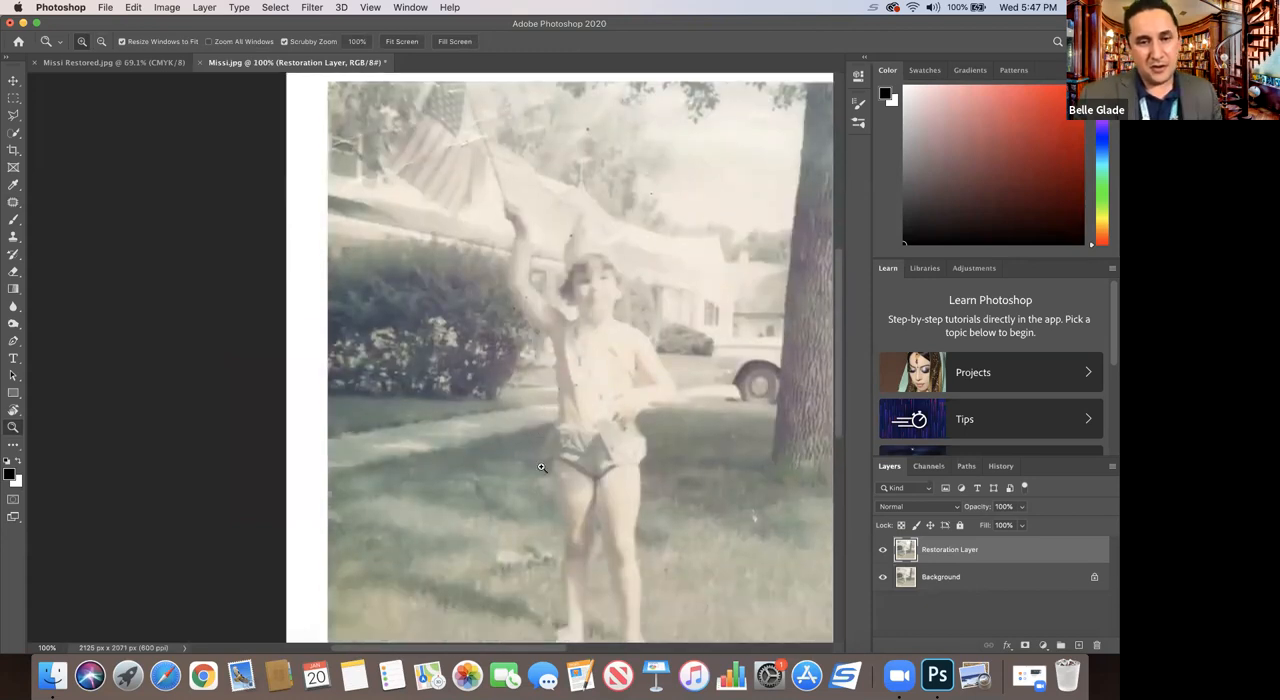
{"action": "left_click", "coordinate": [566, 460], "text": "alt"}
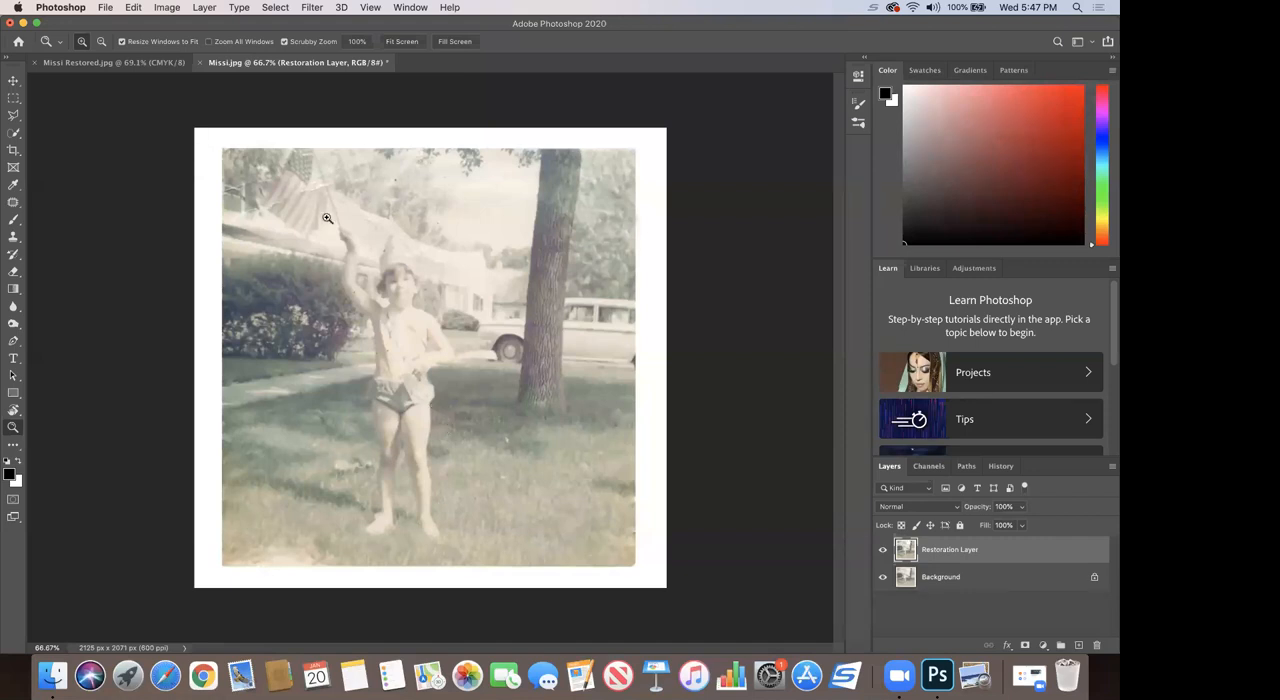
{"action": "left_click_drag", "start_coordinate": [288, 172], "coordinate": [336, 327]}
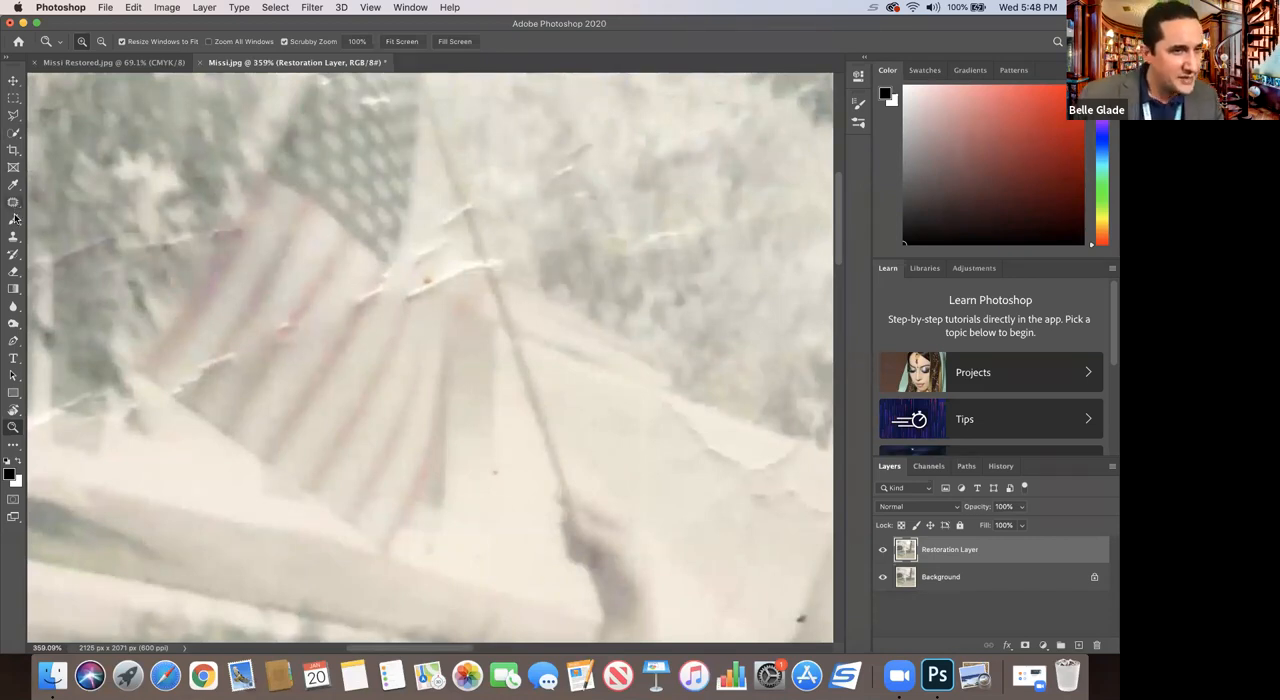
{"action": "left_click", "coordinate": [13, 138]}
{"action": "left_click", "coordinate": [13, 139]}
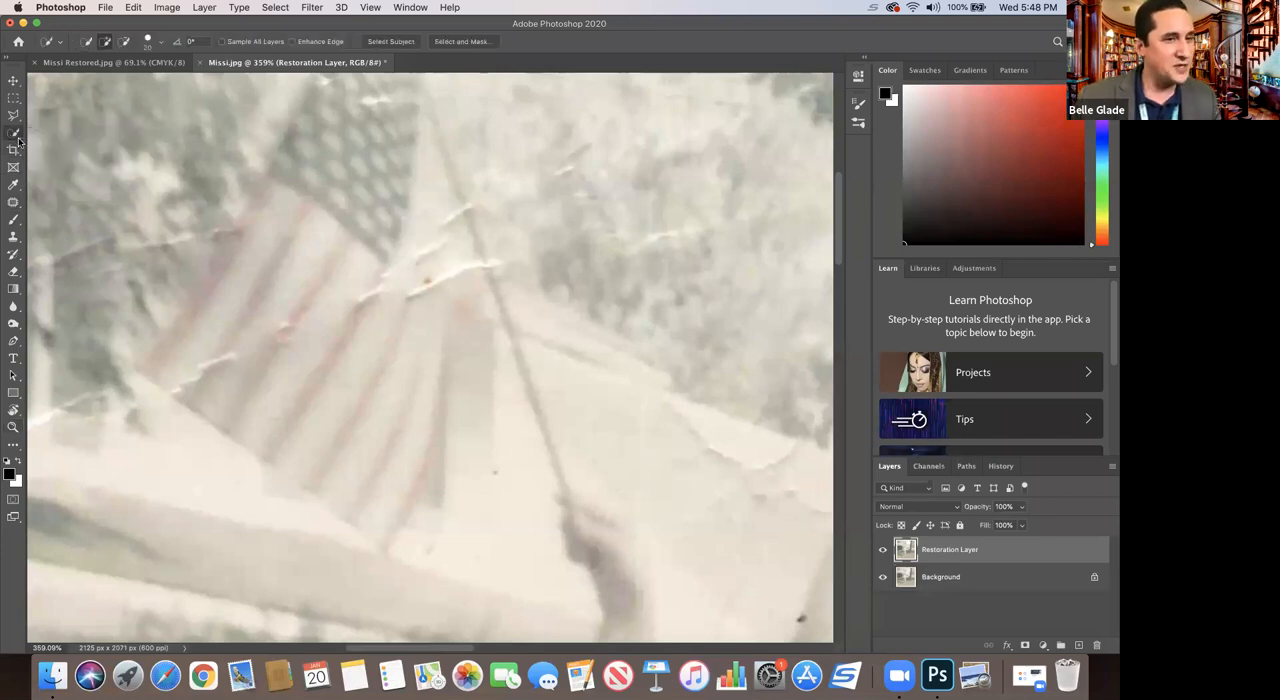
Step: Patch the crease below the flag's star field and the blemish on its red stripes with the Patch tool, clearing each selection
{"action": "left_click", "coordinate": [12, 203]}
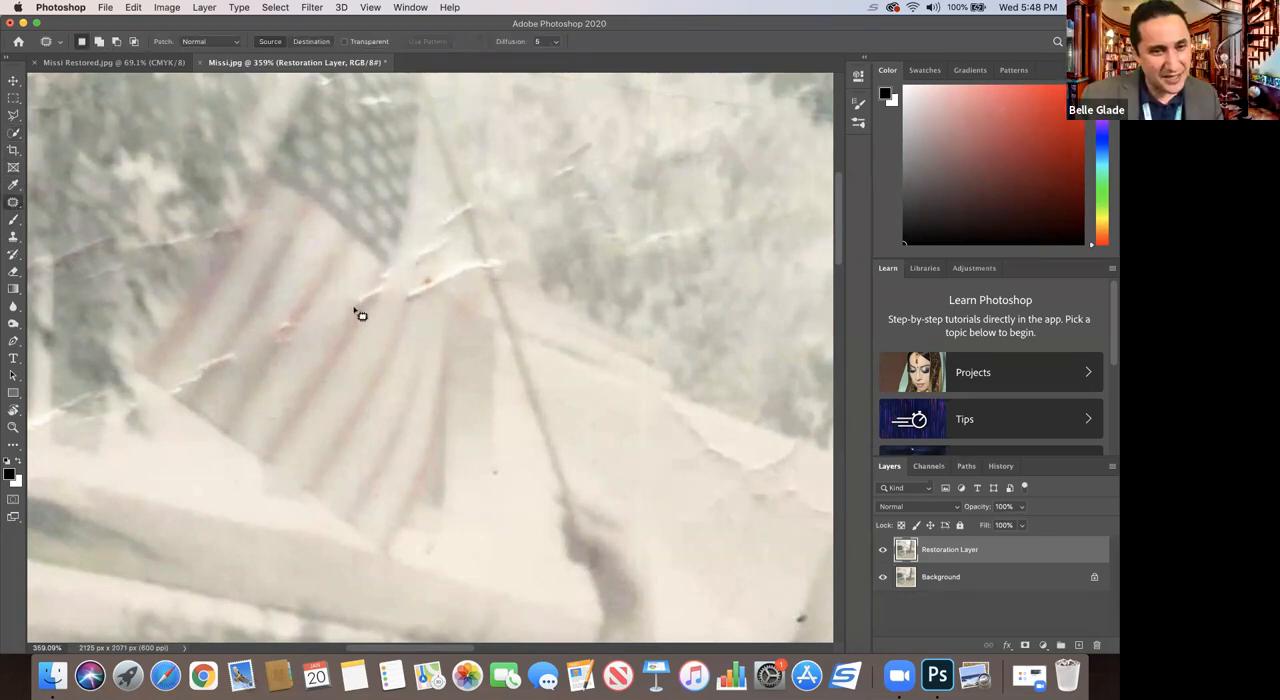
{"action": "mouse_move", "coordinate": [381, 265]}
{"action": "left_mouse_down"}
{"action": "mouse_move", "coordinate": [355, 311]}
{"action": "mouse_move", "coordinate": [378, 296]}
{"action": "mouse_move", "coordinate": [382, 265]}
{"action": "mouse_move", "coordinate": [353, 325]}
{"action": "left_mouse_up"}
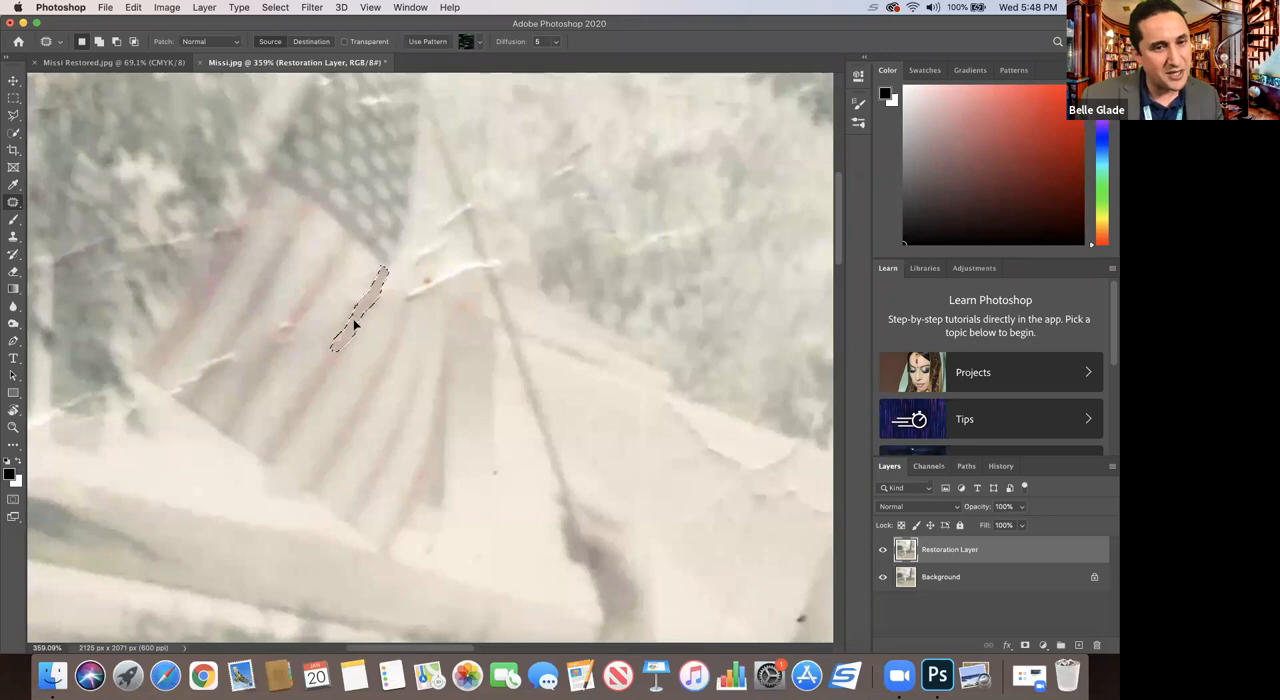
{"action": "key", "text": "super+d"}
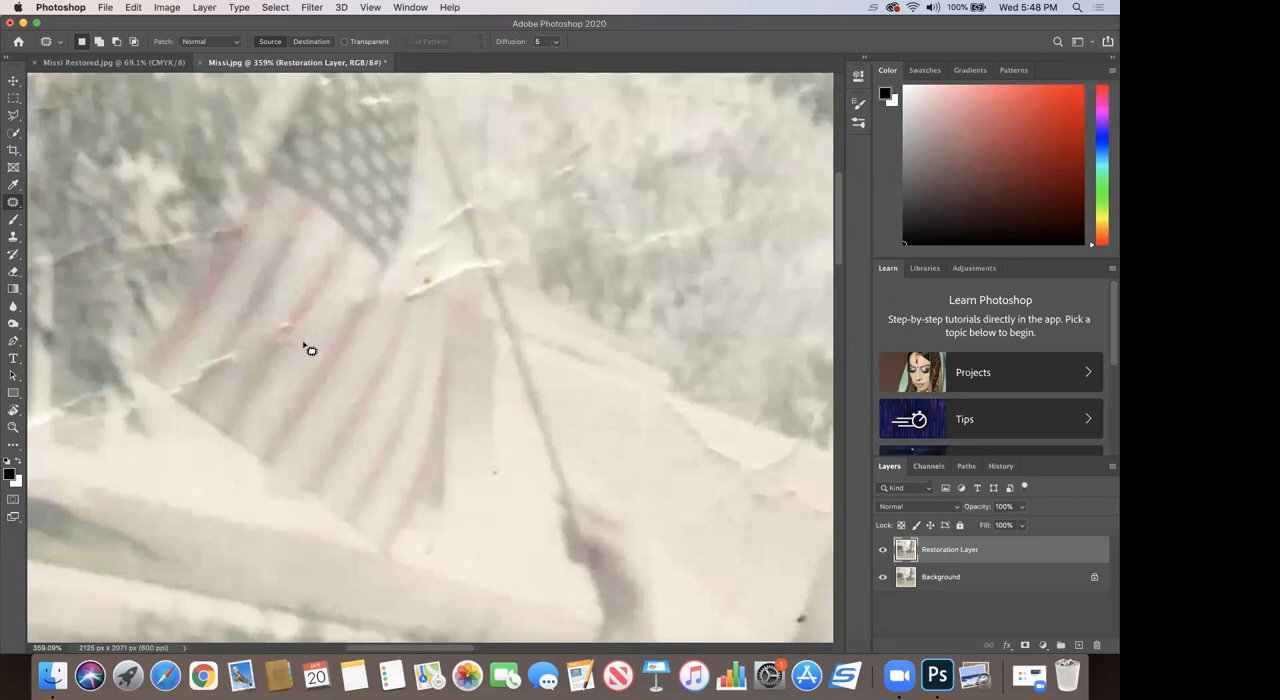
{"action": "mouse_move", "coordinate": [290, 320]}
{"action": "left_mouse_down"}
{"action": "mouse_move", "coordinate": [273, 348]}
{"action": "mouse_move", "coordinate": [322, 292]}
{"action": "left_mouse_up"}
{"action": "left_click", "coordinate": [317, 289]}
Step: Patch the crease and orange spot between the flag's stripes and the flagpole, trim the selection, and deselect
{"action": "mouse_move", "coordinate": [415, 300]}
{"action": "left_mouse_down"}
{"action": "mouse_move", "coordinate": [421, 280]}
{"action": "mouse_move", "coordinate": [477, 260]}
{"action": "mouse_move", "coordinate": [420, 304]}
{"action": "left_mouse_up"}
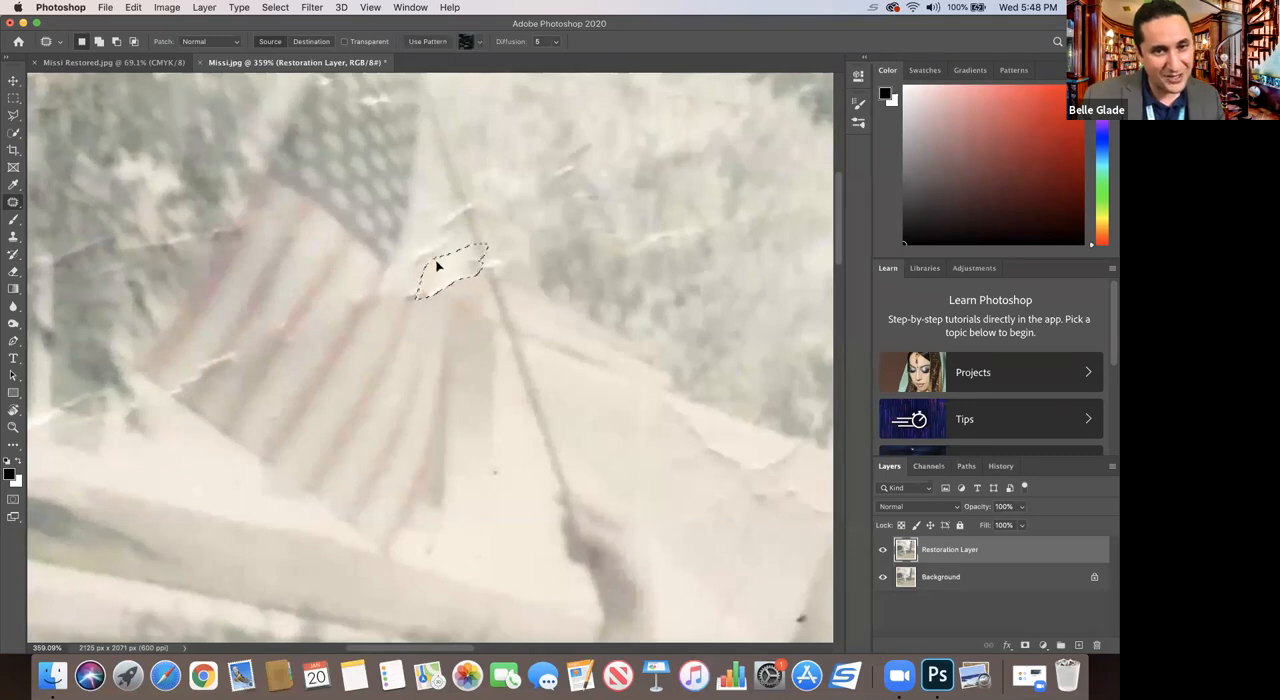
{"action": "left_click_drag", "start_coordinate": [437, 262], "coordinate": [437, 261]}
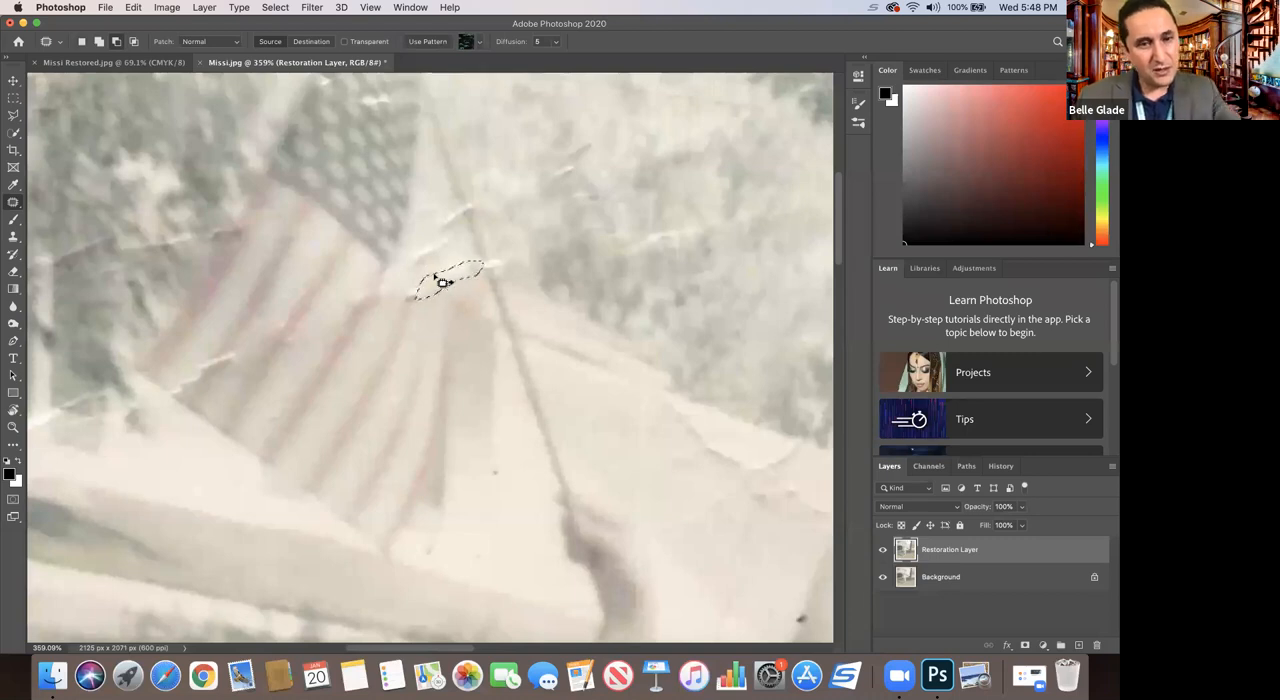
{"action": "key", "text": "super+d"}
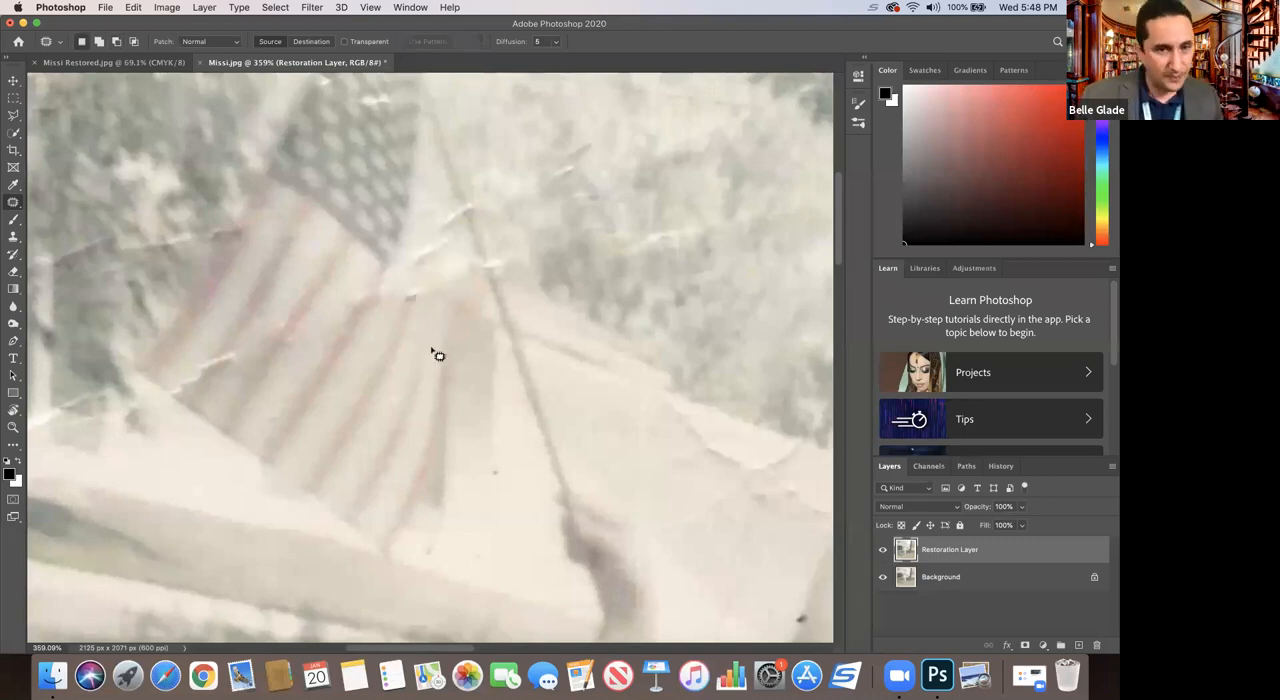
Step: Patch the crease at the flag's lower-left edge and the one between the star field and the flagpole, deselecting after each
{"action": "mouse_move", "coordinate": [191, 385]}
{"action": "left_mouse_down"}
{"action": "mouse_move", "coordinate": [238, 340]}
{"action": "mouse_move", "coordinate": [226, 373]}
{"action": "mouse_move", "coordinate": [188, 405]}
{"action": "mouse_move", "coordinate": [222, 345]}
{"action": "left_mouse_up"}
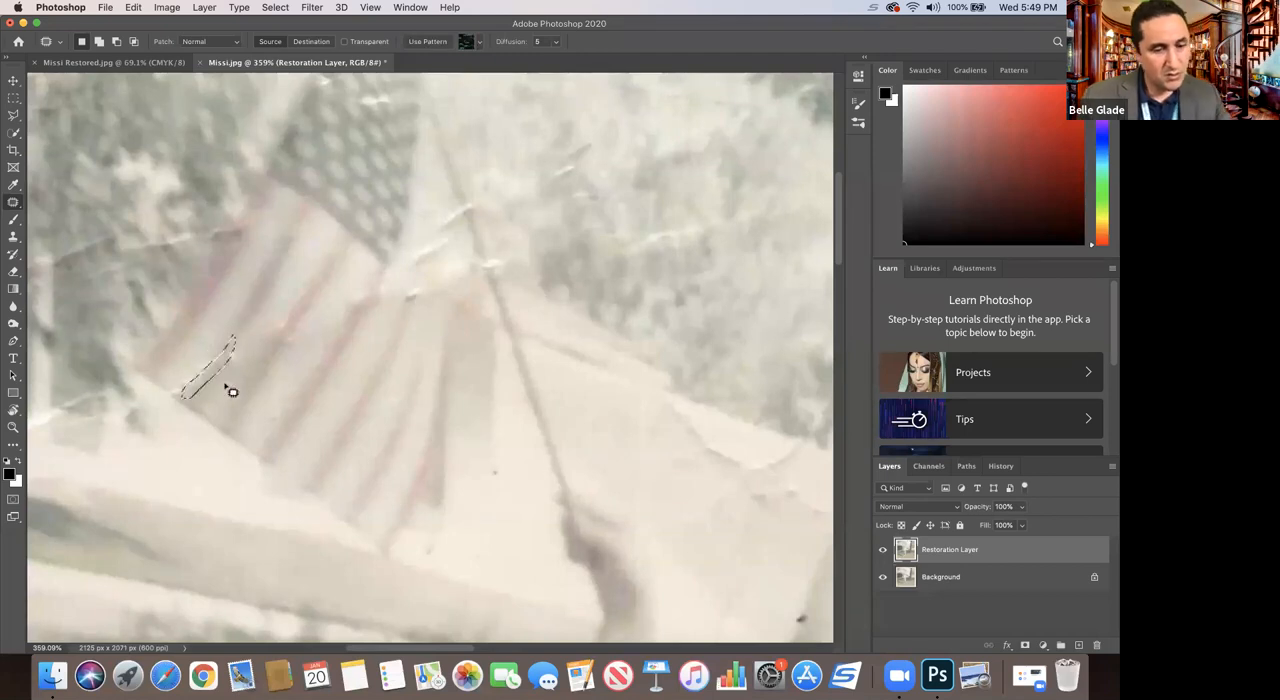
{"action": "key", "text": "super+d"}
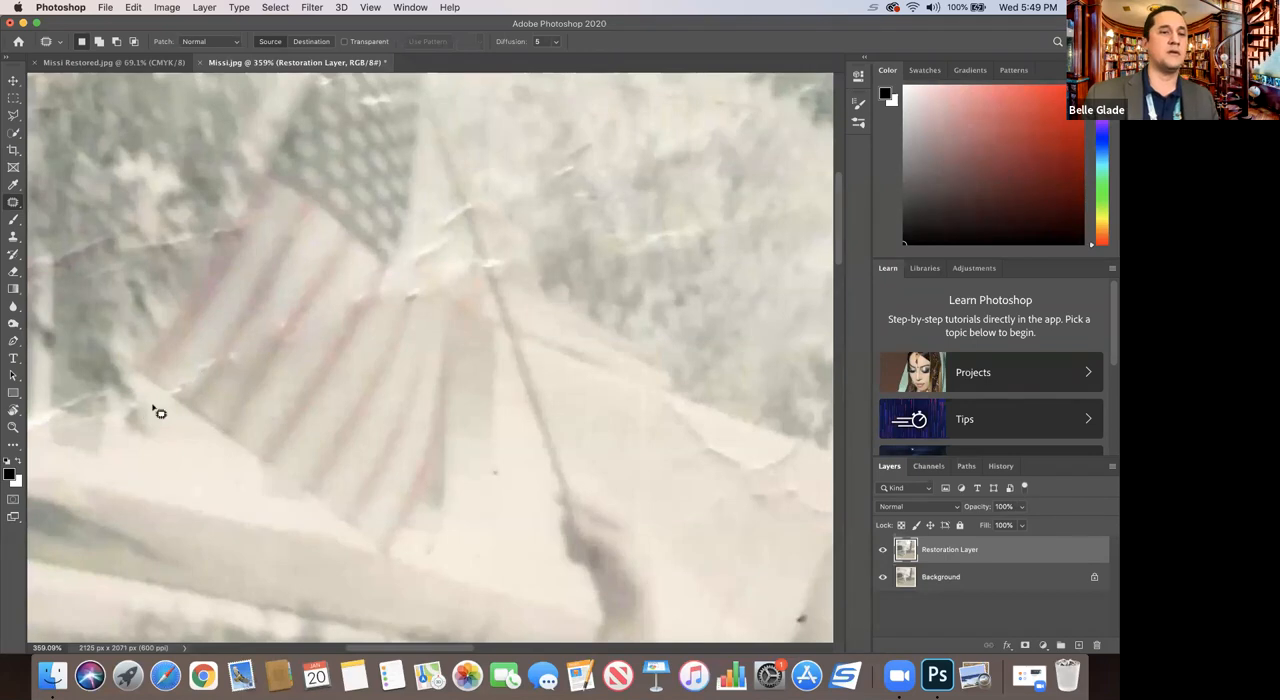
{"action": "mouse_move", "coordinate": [422, 266]}
{"action": "left_mouse_down"}
{"action": "mouse_move", "coordinate": [435, 210]}
{"action": "mouse_move", "coordinate": [452, 202]}
{"action": "mouse_move", "coordinate": [460, 244]}
{"action": "mouse_move", "coordinate": [439, 270]}
{"action": "mouse_move", "coordinate": [428, 266]}
{"action": "mouse_move", "coordinate": [451, 240]}
{"action": "mouse_move", "coordinate": [422, 263]}
{"action": "mouse_move", "coordinate": [452, 245]}
{"action": "left_mouse_up"}
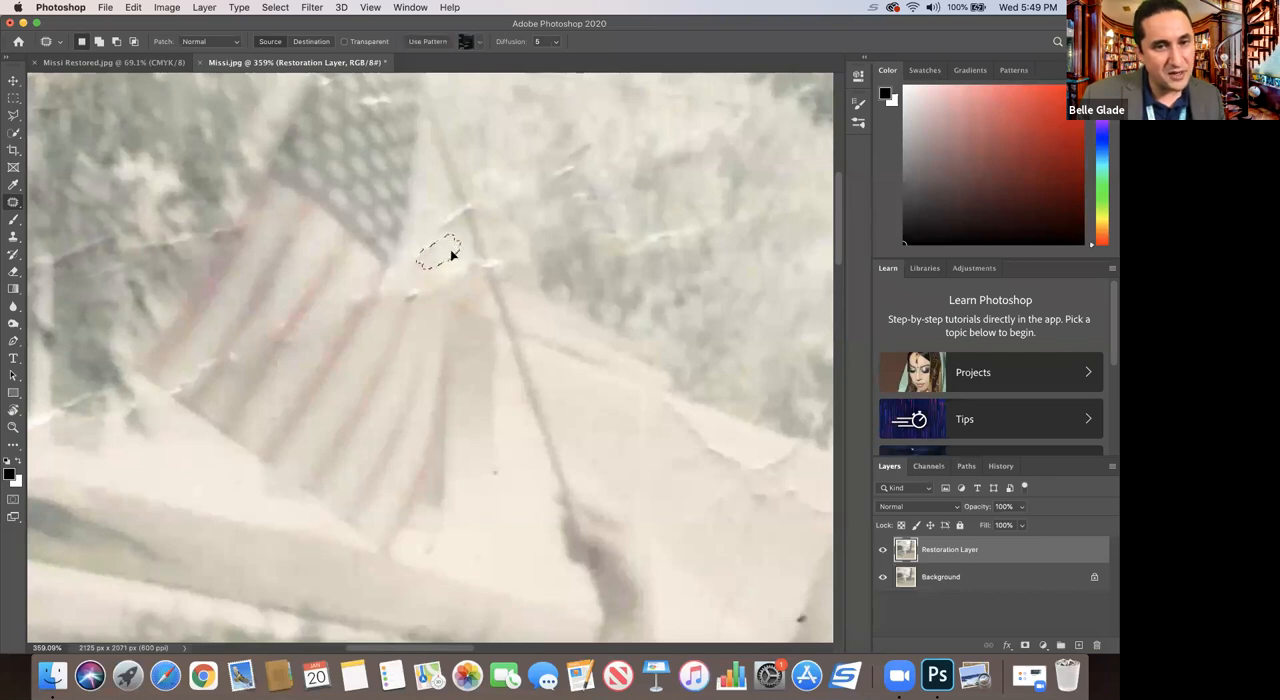
{"action": "left_click", "coordinate": [458, 260]}
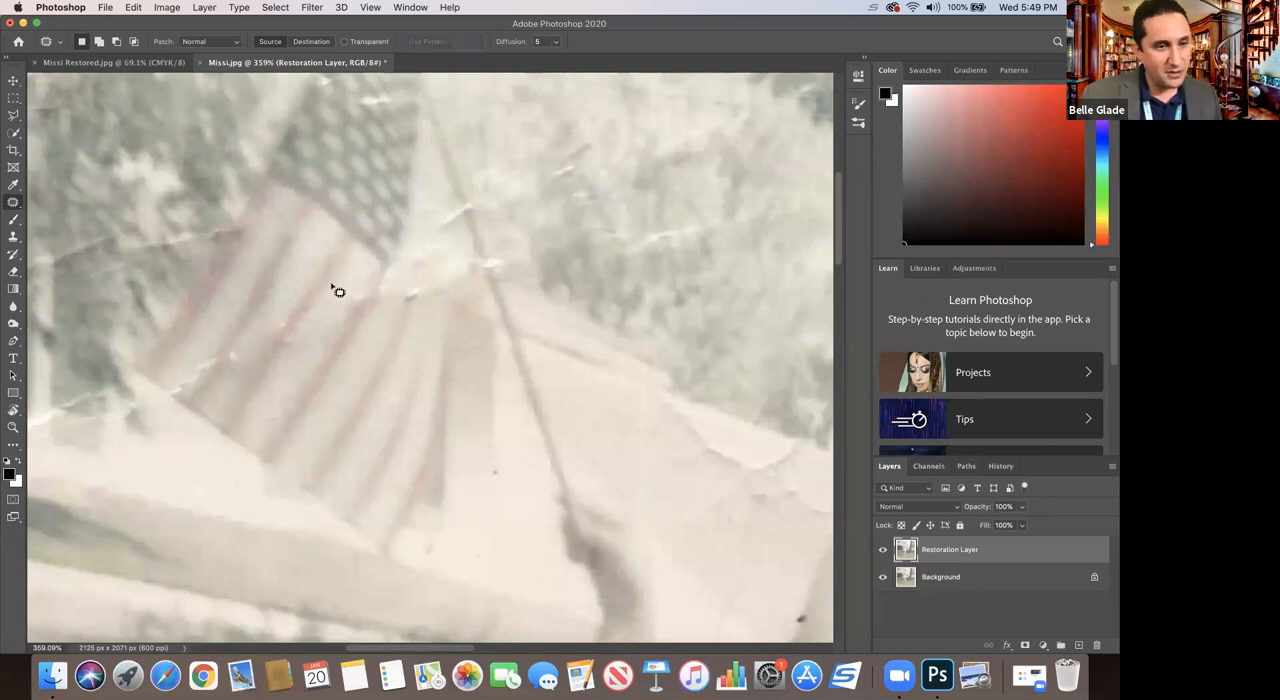
Step: View the whole photo and compare the repairs with the damaged original by hiding and showing the Restoration Layer
{"action": "left_click", "coordinate": [13, 429]}
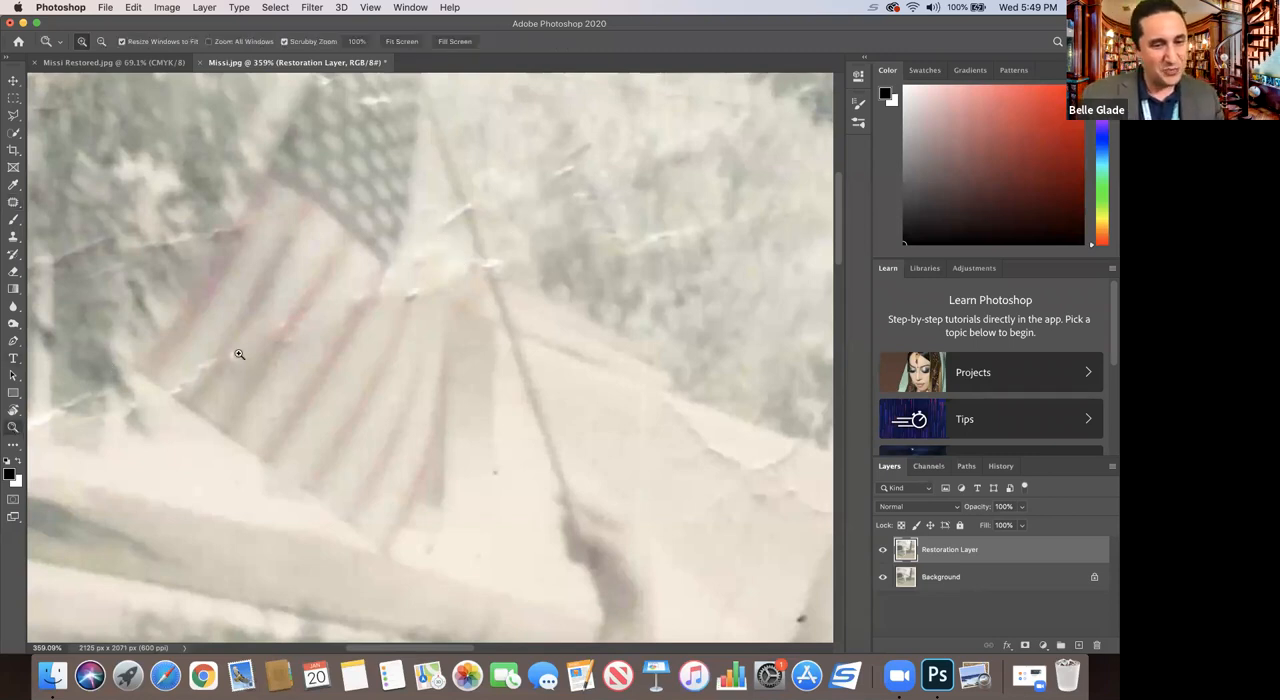
{"action": "left_click", "coordinate": [240, 355], "text": "alt"}
{"action": "left_click", "coordinate": [250, 352], "text": "alt"}
{"action": "left_click", "coordinate": [261, 348], "text": "alt"}
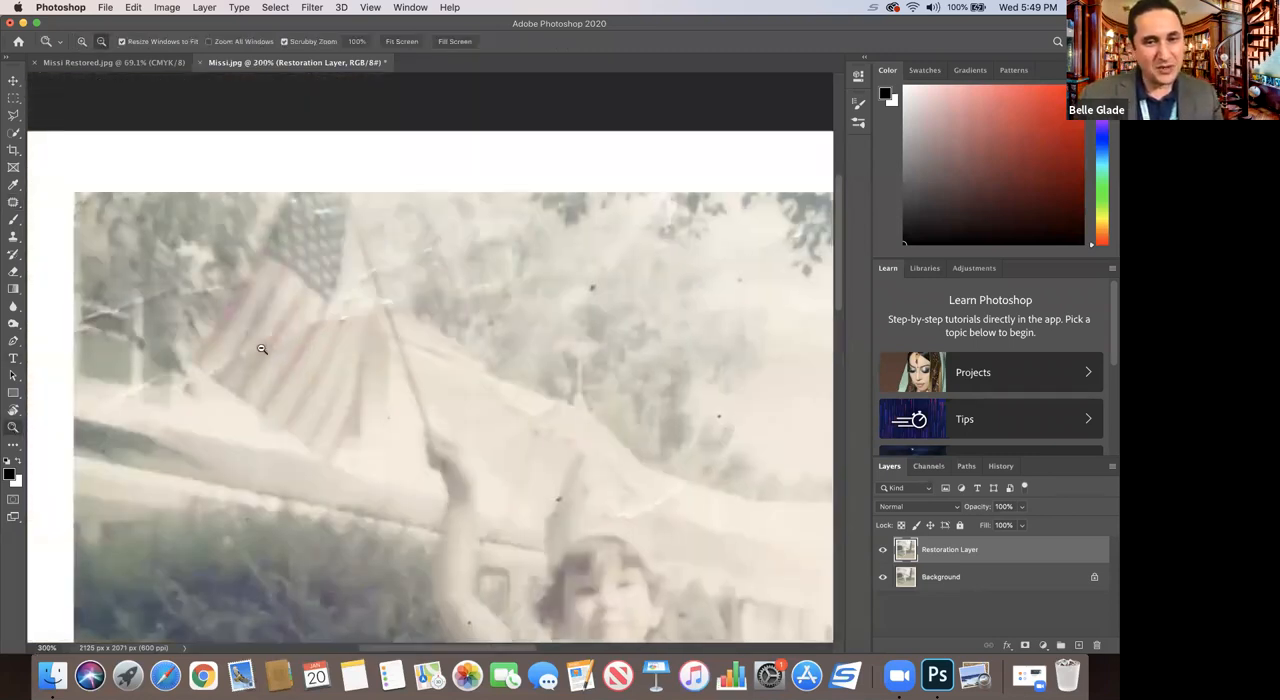
{"action": "left_click", "coordinate": [261, 348], "text": "alt"}
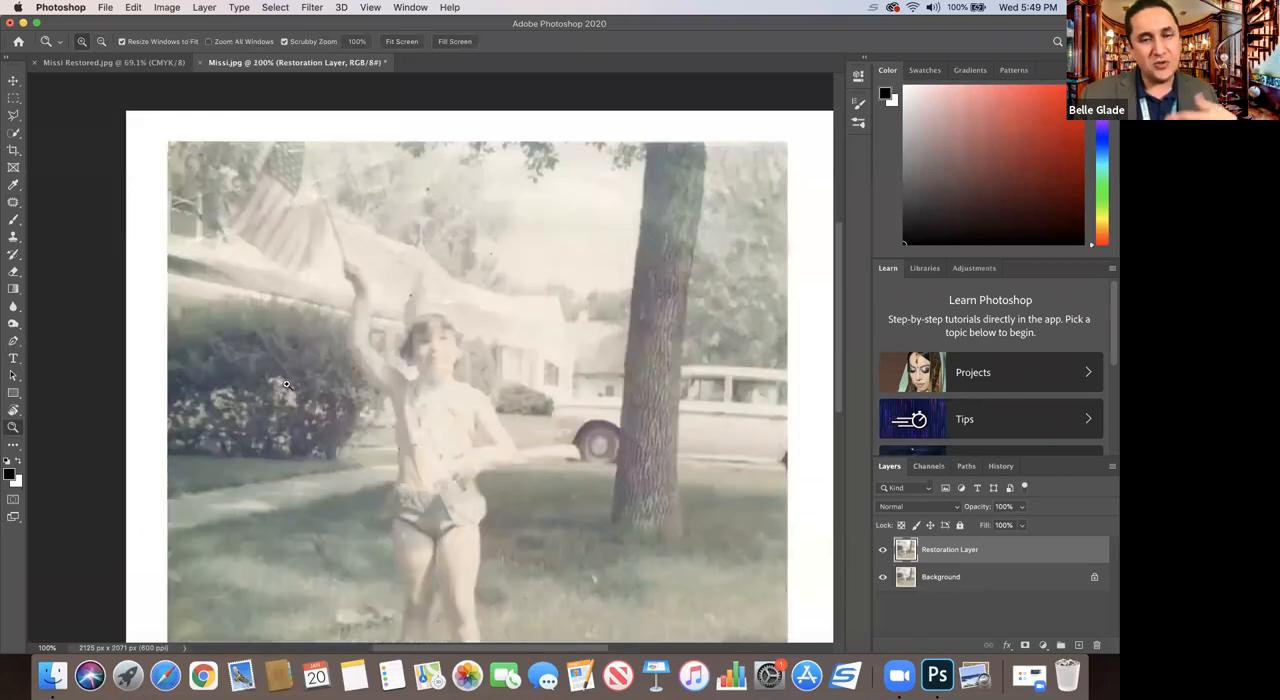
{"action": "scroll", "coordinate": [286, 385], "scroll_direction": "down", "scroll_amount": 3}
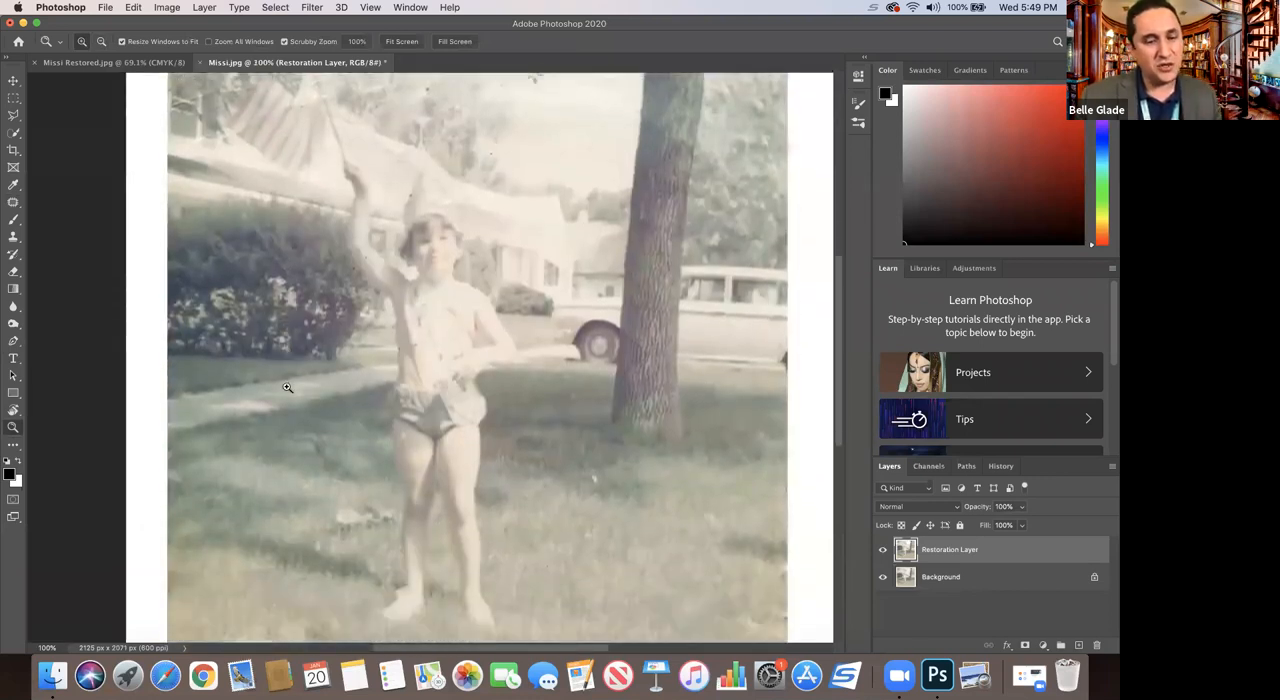
{"action": "left_click", "coordinate": [314, 465], "text": "alt"}
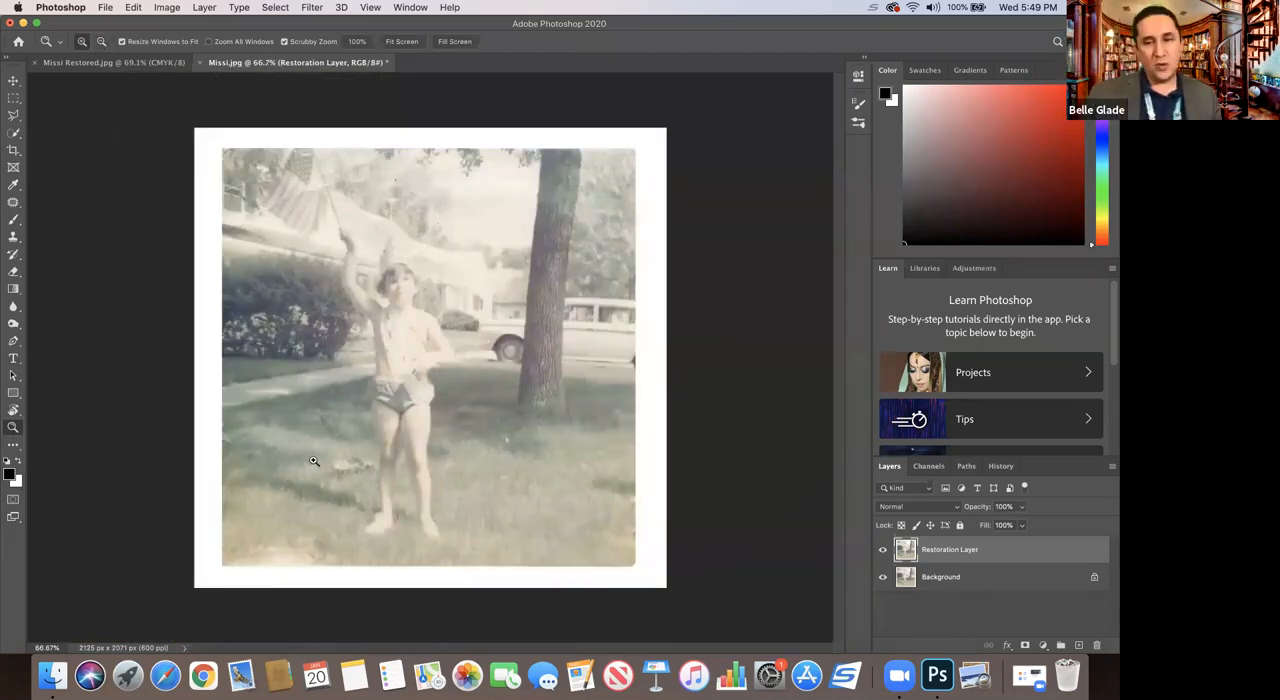
{"action": "left_click", "coordinate": [881, 550]}
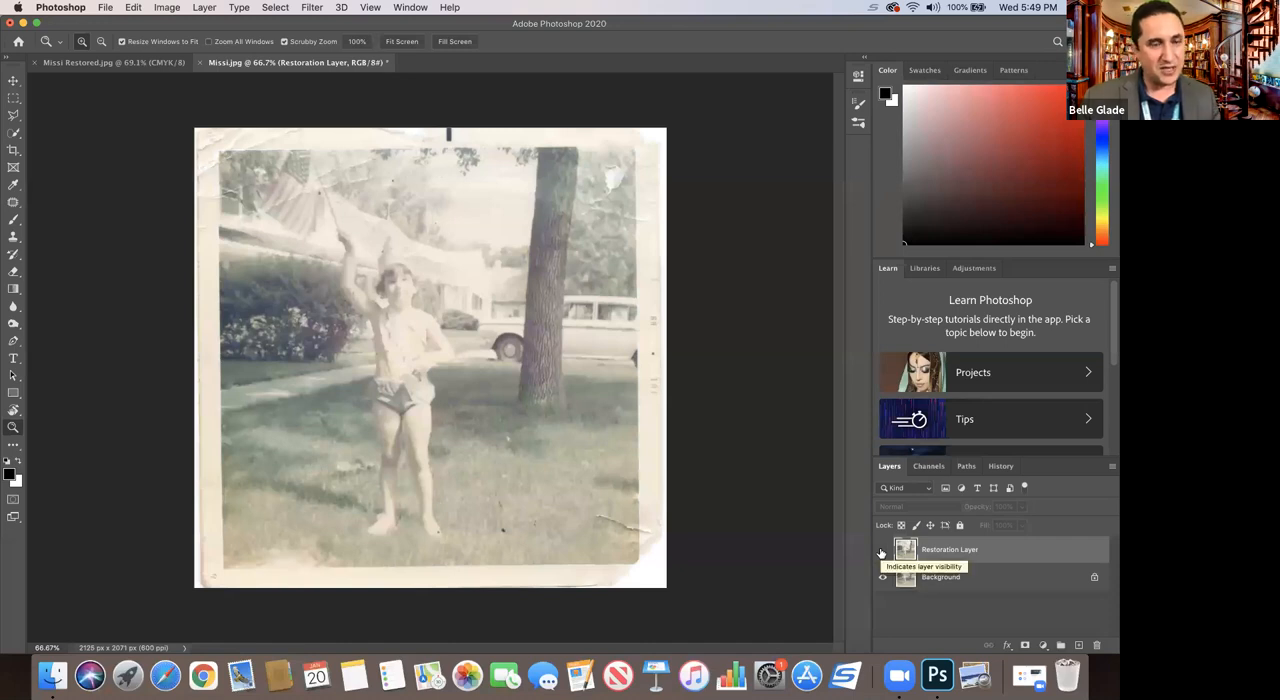
{"action": "left_click", "coordinate": [881, 552]}
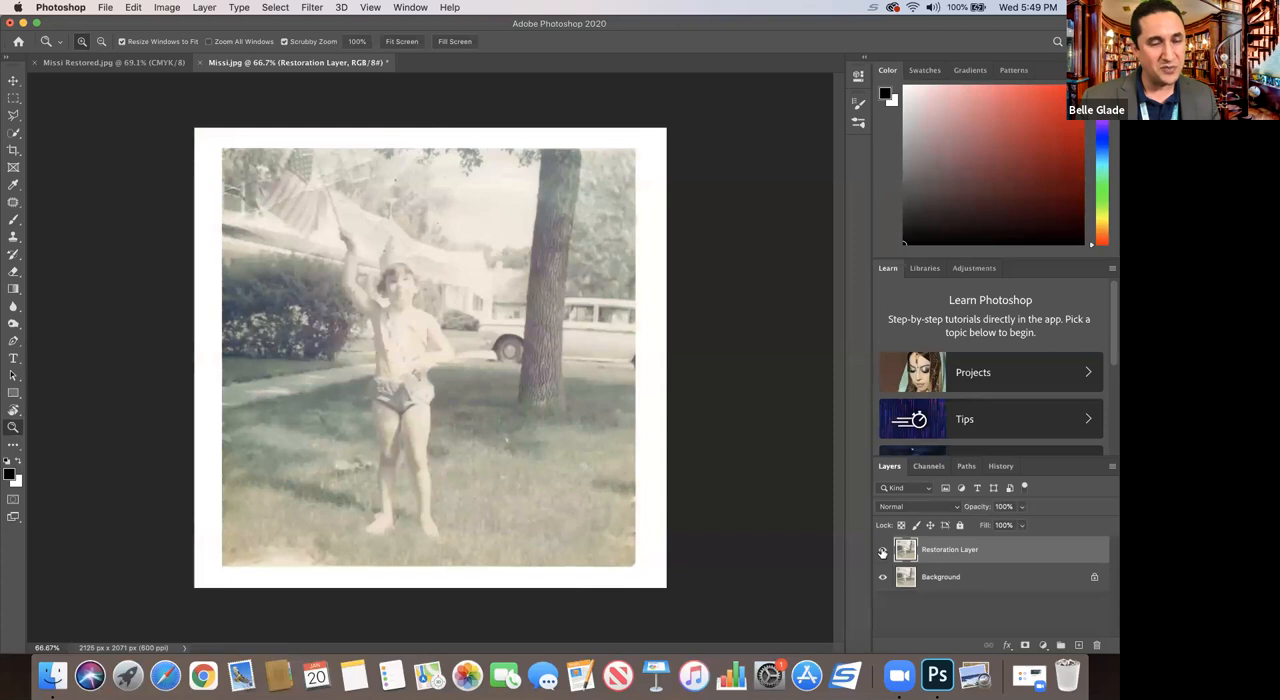
Step: Convert the Restoration Layer to a smart object
{"action": "left_click", "coordinate": [989, 571]}
{"action": "left_click", "coordinate": [991, 552]}
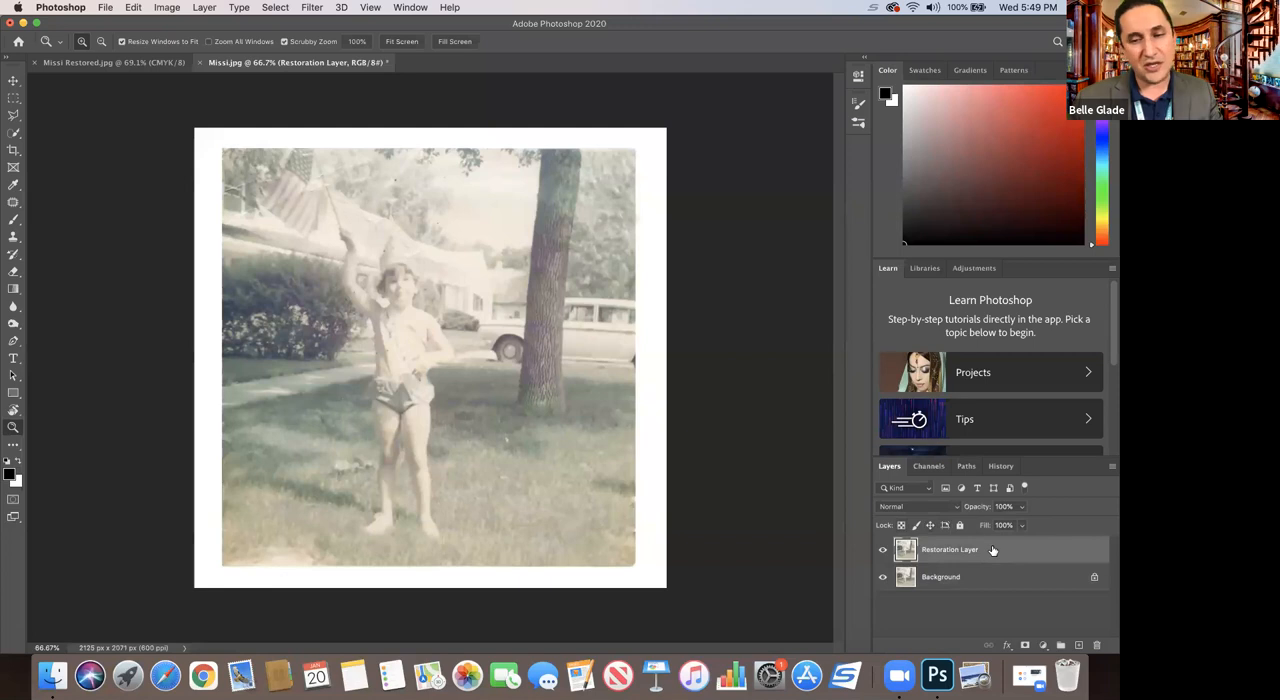
{"action": "right_click", "coordinate": [992, 550]}
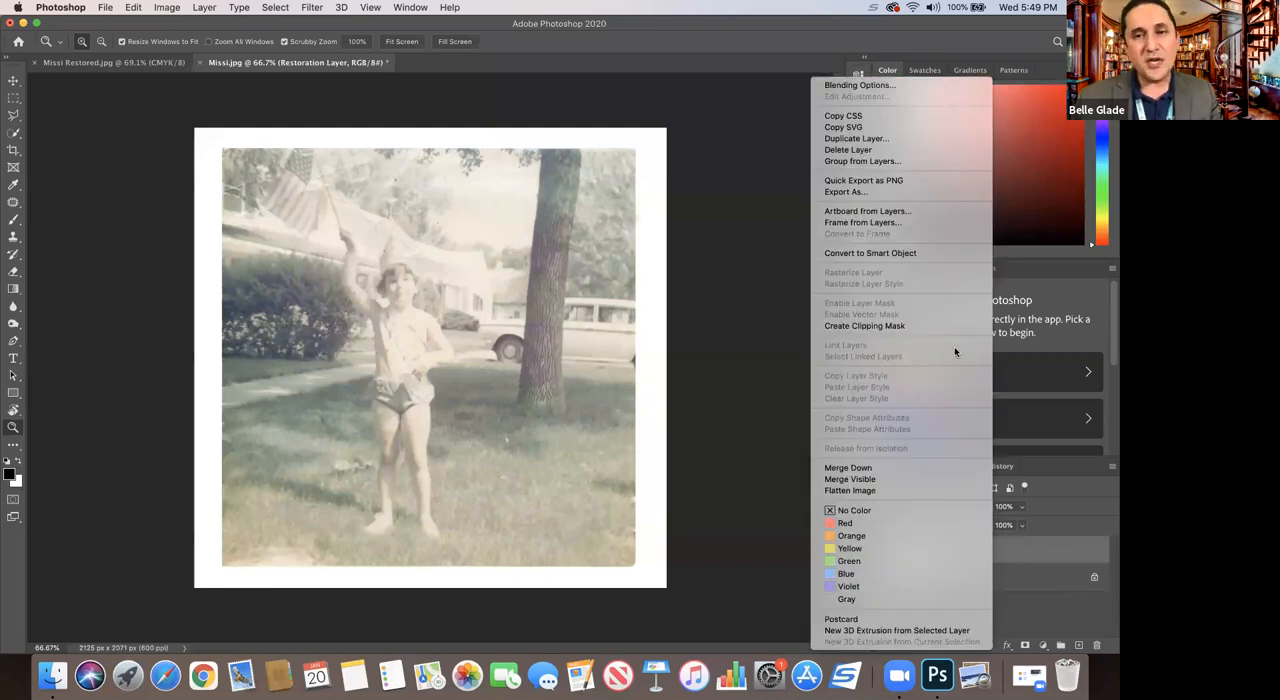
{"action": "left_click", "coordinate": [869, 256]}
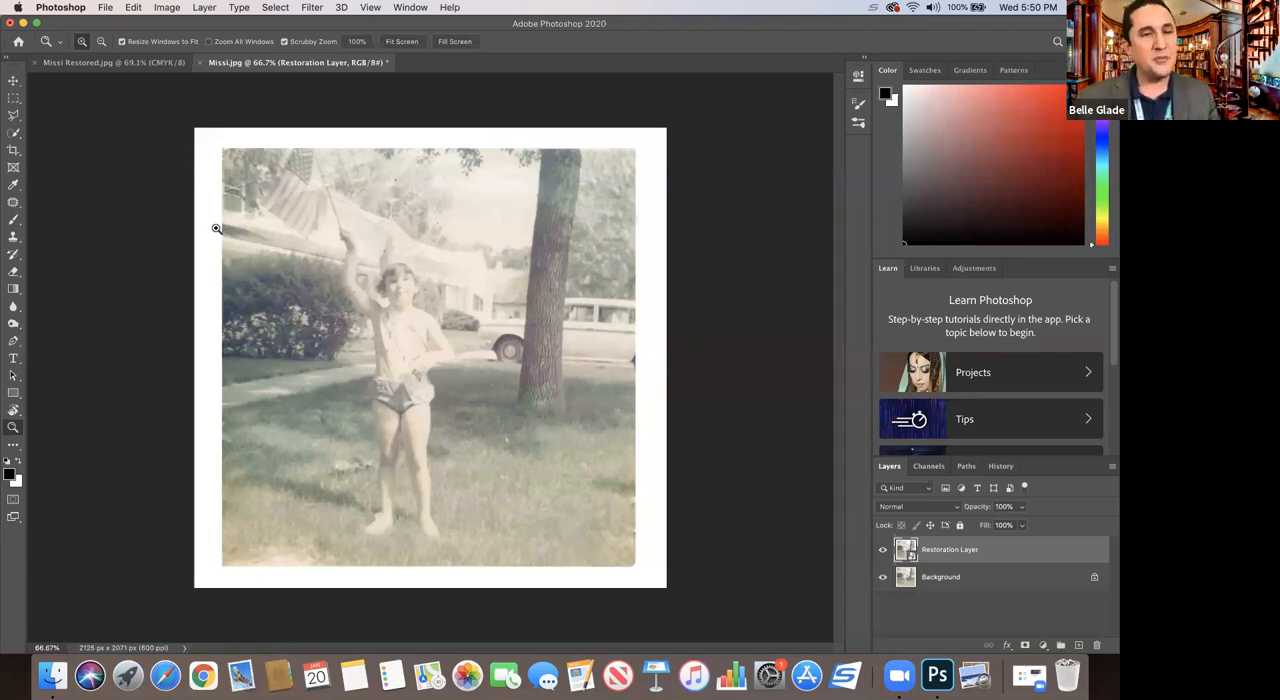
Step: Apply the Dust & Scratches filter to the Restoration Layer with a radius of 3 pixels and a threshold of 25 levels
{"action": "left_click", "coordinate": [310, 8]}
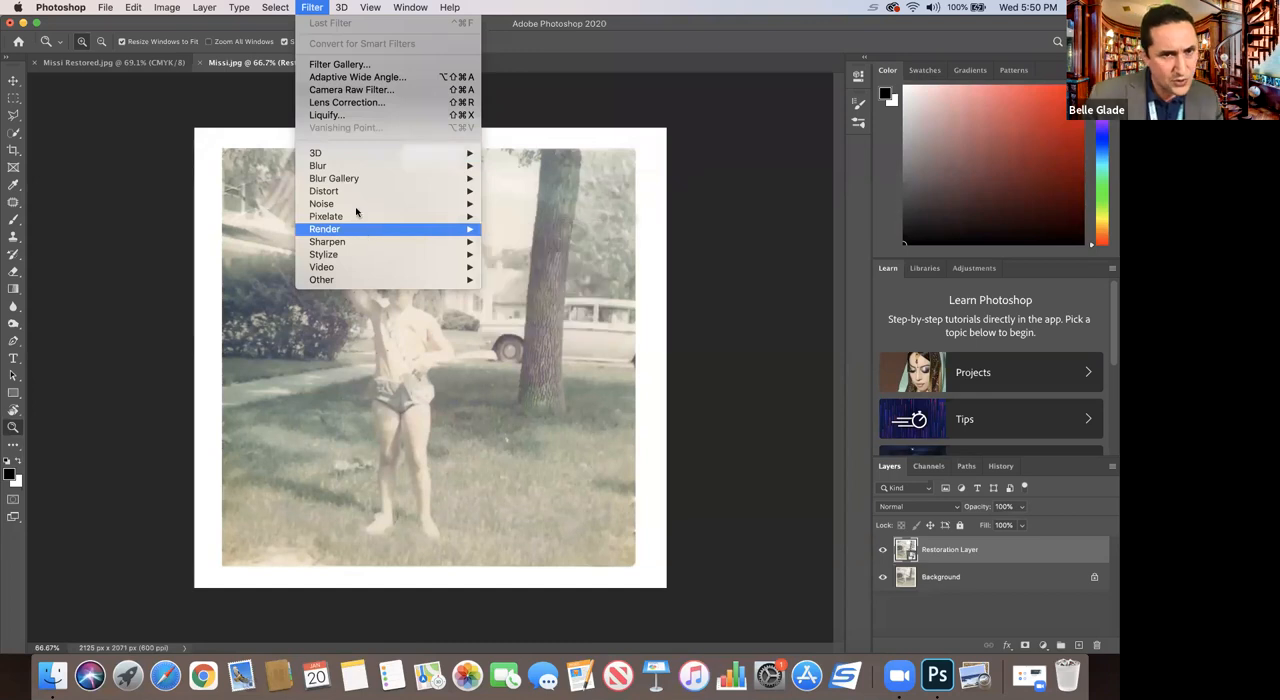
{"action": "mouse_move", "coordinate": [417, 205]}
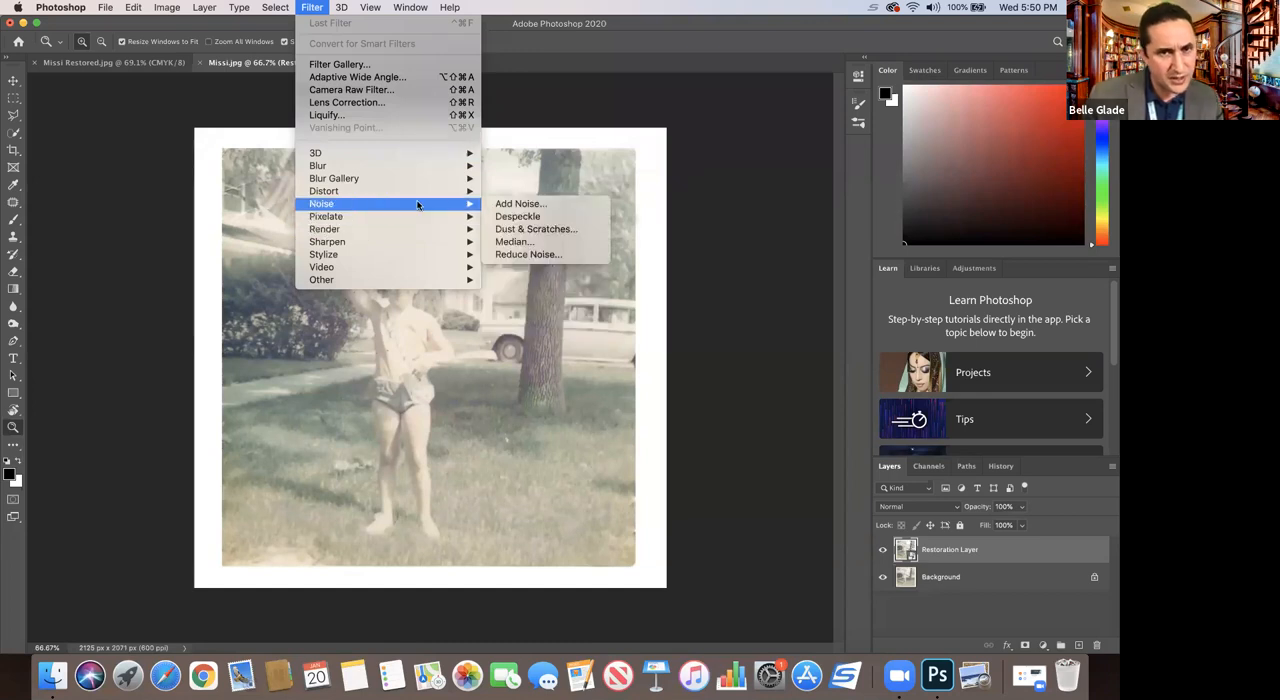
{"action": "left_click", "coordinate": [508, 233]}
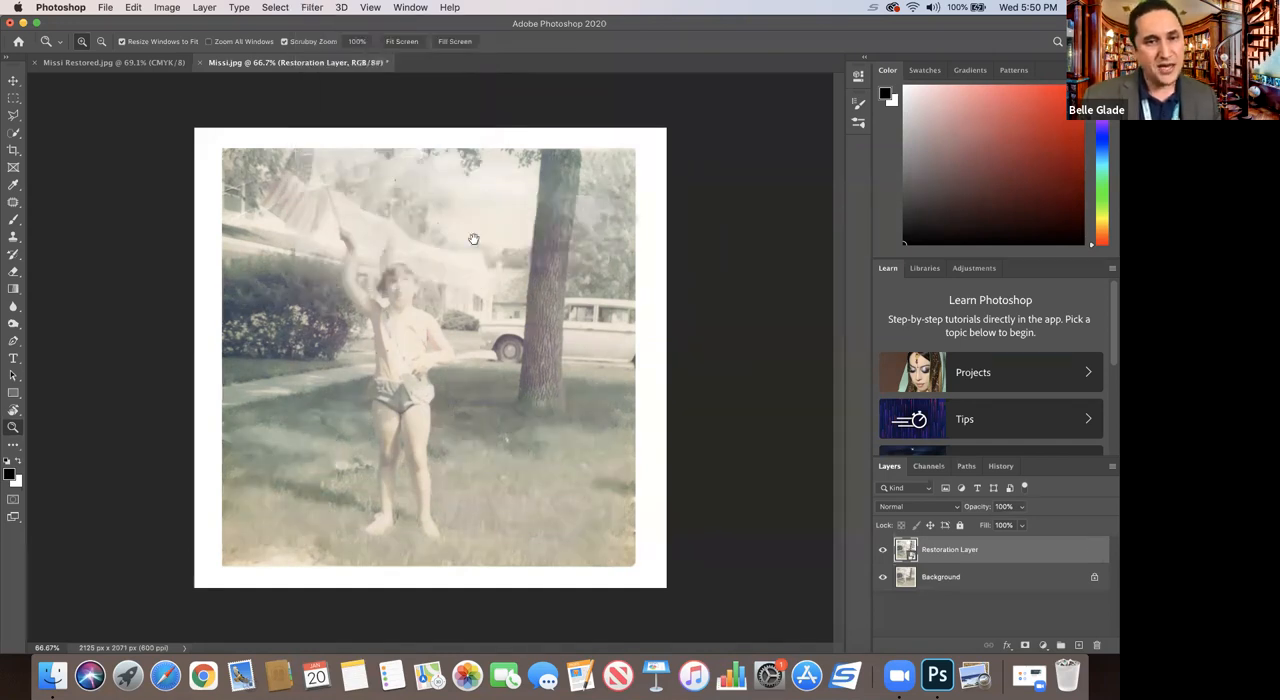
{"action": "left_click_drag", "start_coordinate": [500, 193], "coordinate": [563, 241]}
{"action": "left_click_drag", "start_coordinate": [510, 189], "coordinate": [535, 230]}
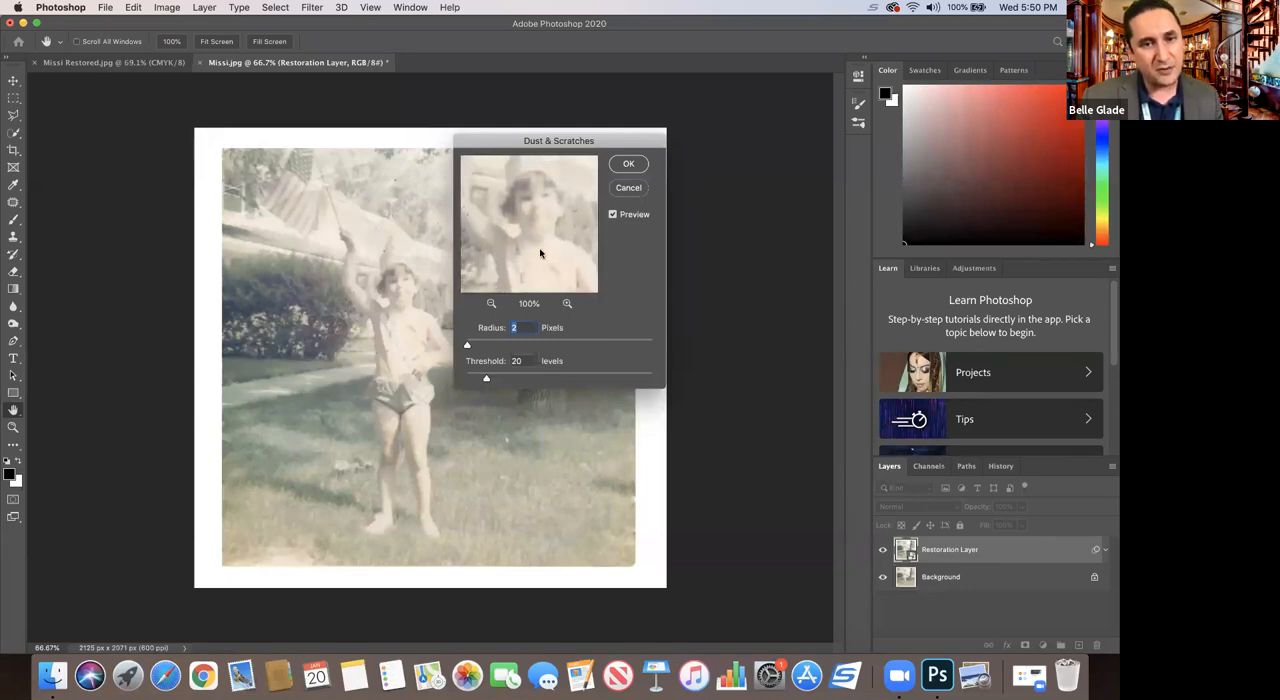
{"action": "left_click", "coordinate": [501, 375]}
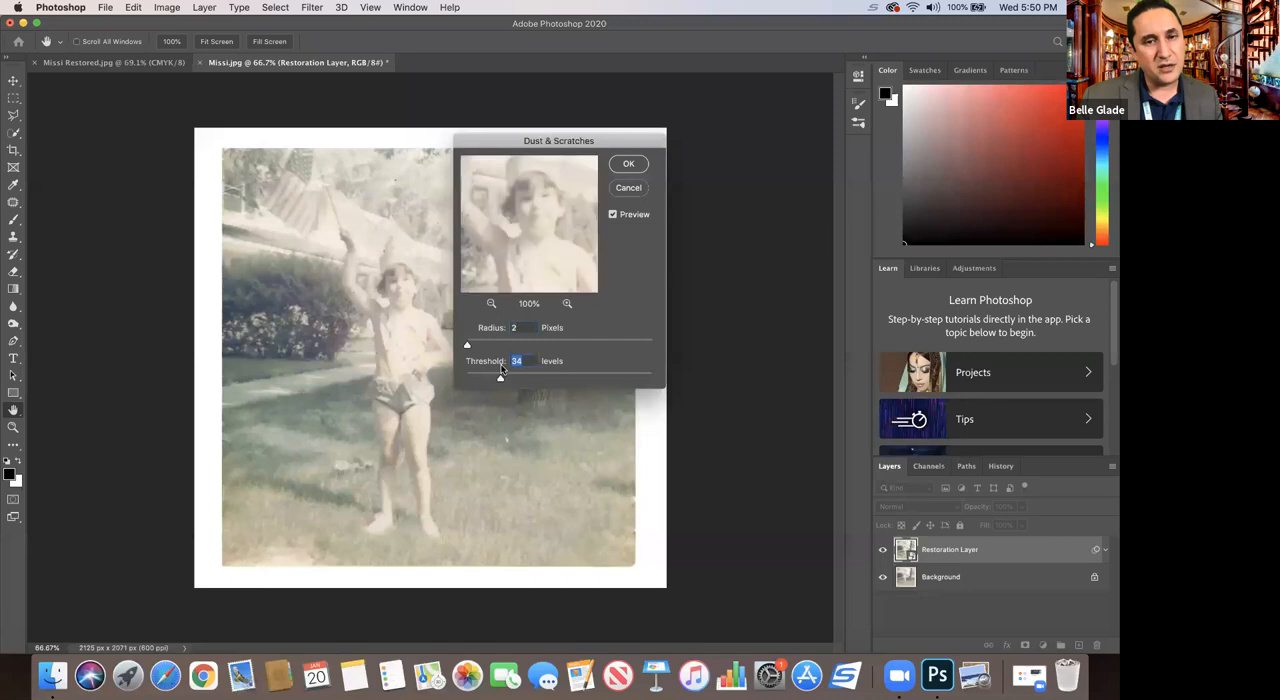
{"action": "left_click_drag", "start_coordinate": [494, 377], "coordinate": [467, 347]}
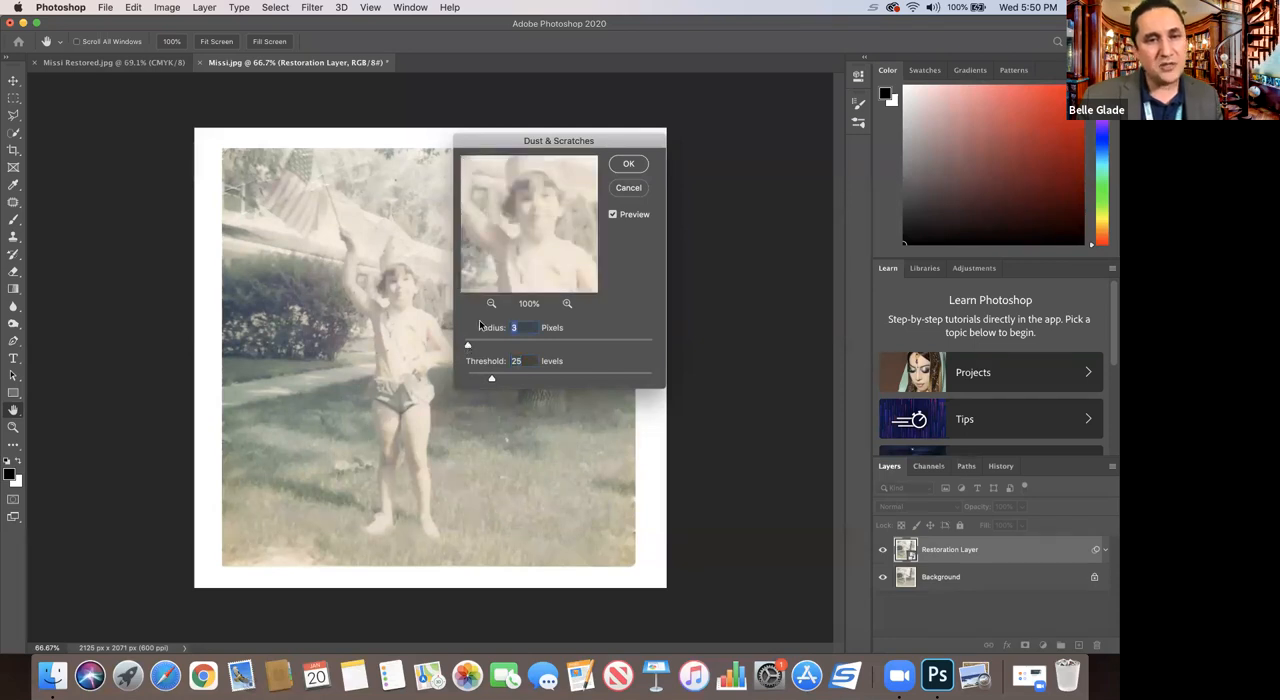
{"action": "left_click", "coordinate": [621, 164]}
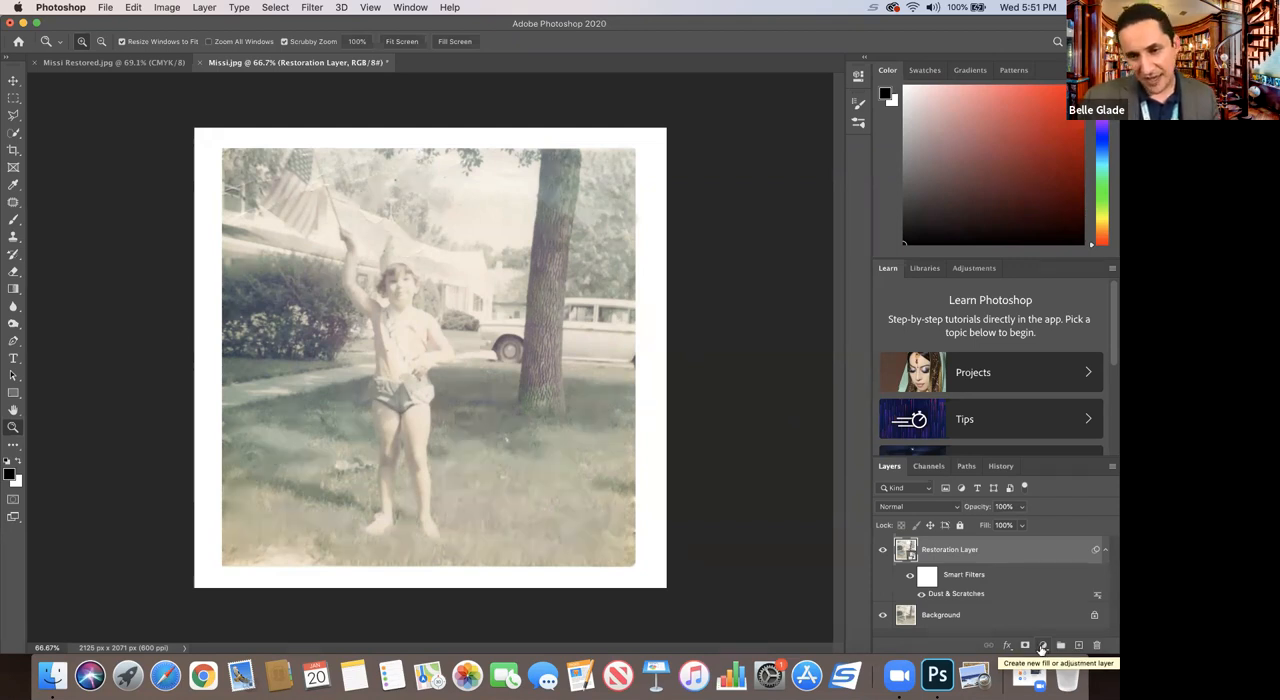
Step: Add a Black & White adjustment layer with its default preset and a Levels adjustment layer above the Restoration Layer
{"action": "left_click", "coordinate": [1042, 647]}
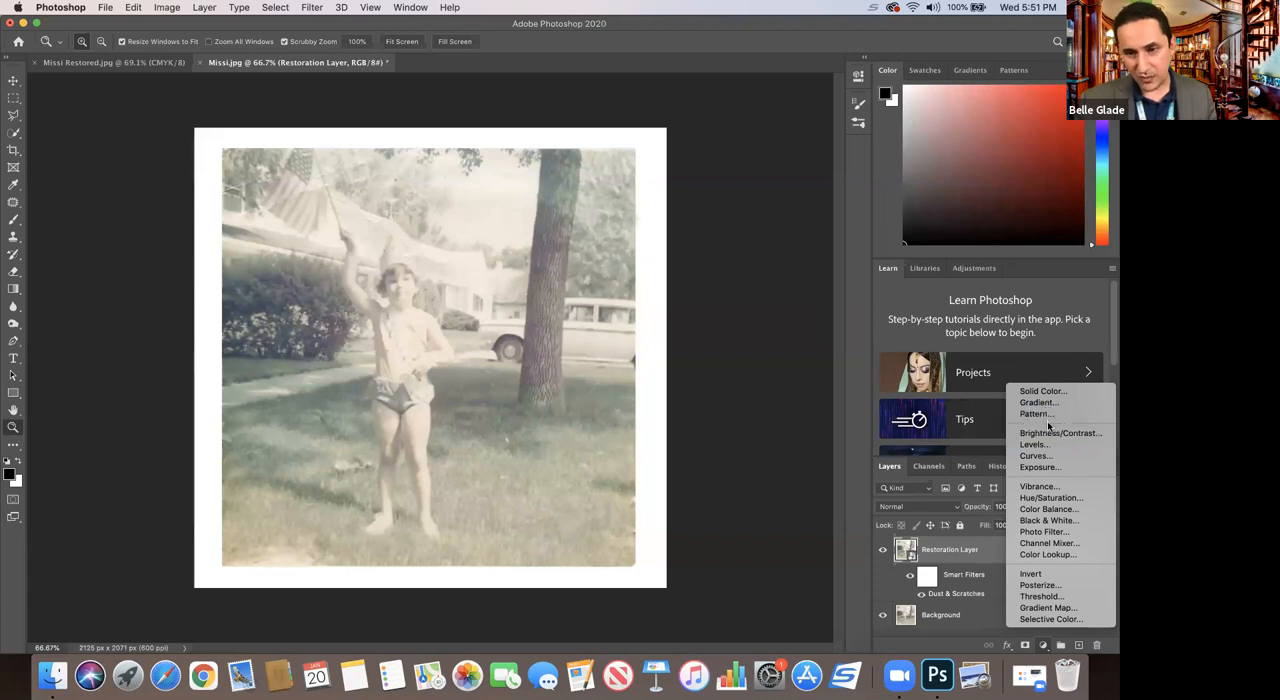
{"action": "left_click", "coordinate": [1042, 521]}
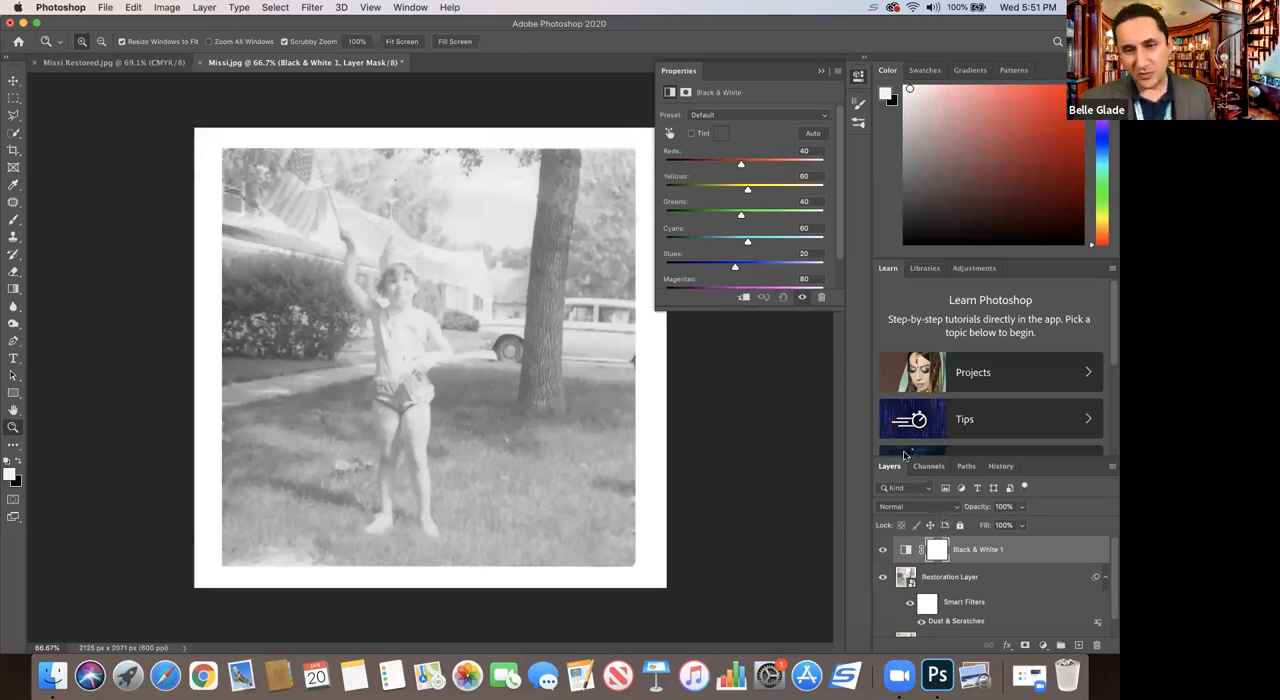
{"action": "left_click", "coordinate": [1043, 646]}
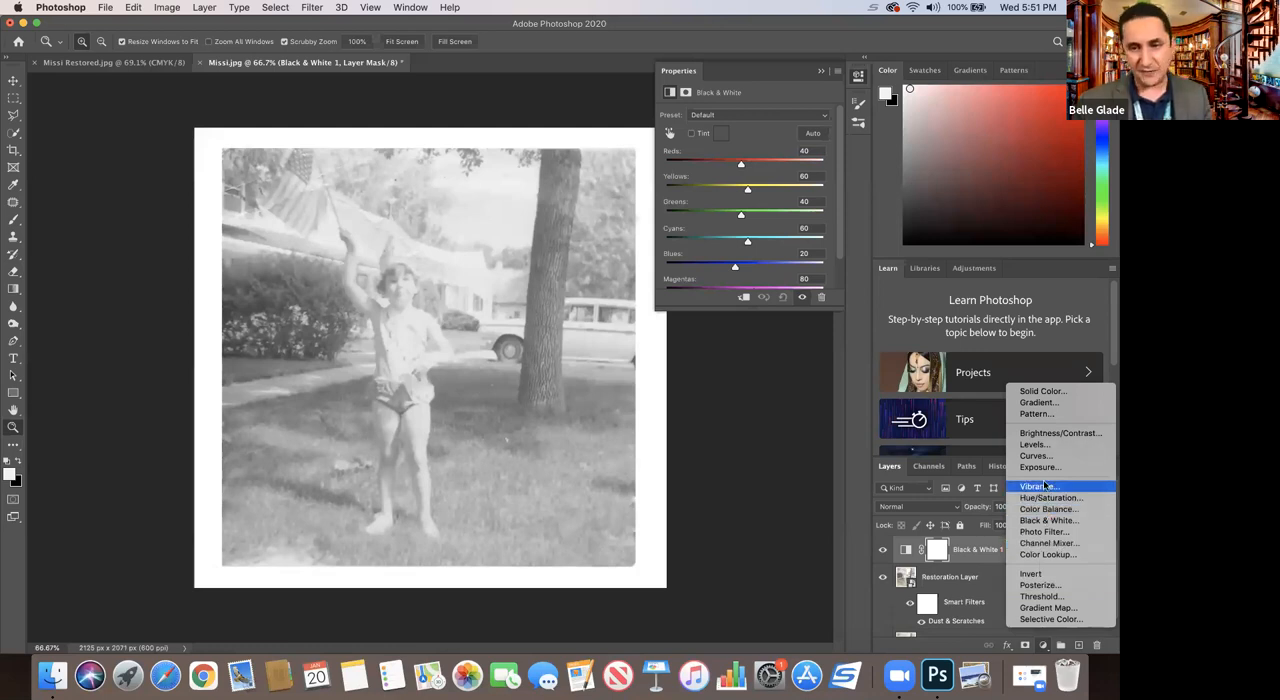
{"action": "left_click", "coordinate": [1035, 447]}
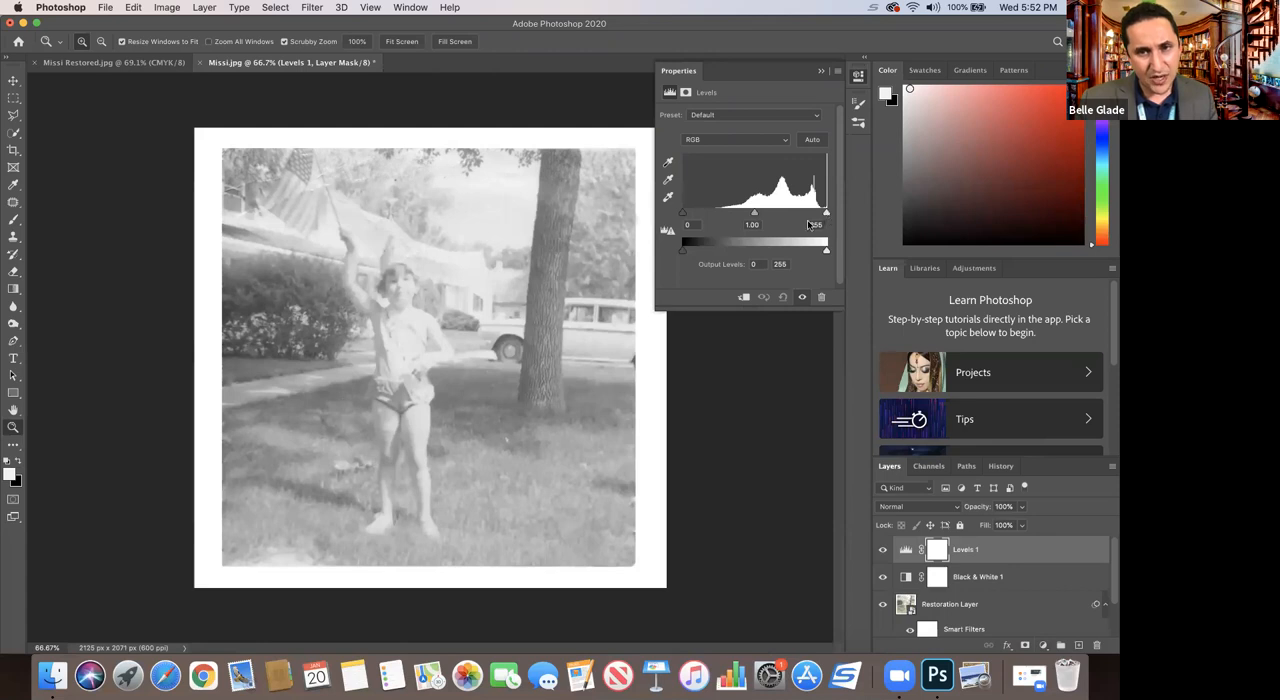
Step: Set the Levels adjustment's black input to 87 and midtones to 1.22, keeping white at 255, and collapse its properties
{"action": "left_click_drag", "start_coordinate": [683, 213], "coordinate": [721, 213]}
{"action": "left_click_drag", "start_coordinate": [826, 214], "coordinate": [731, 219]}
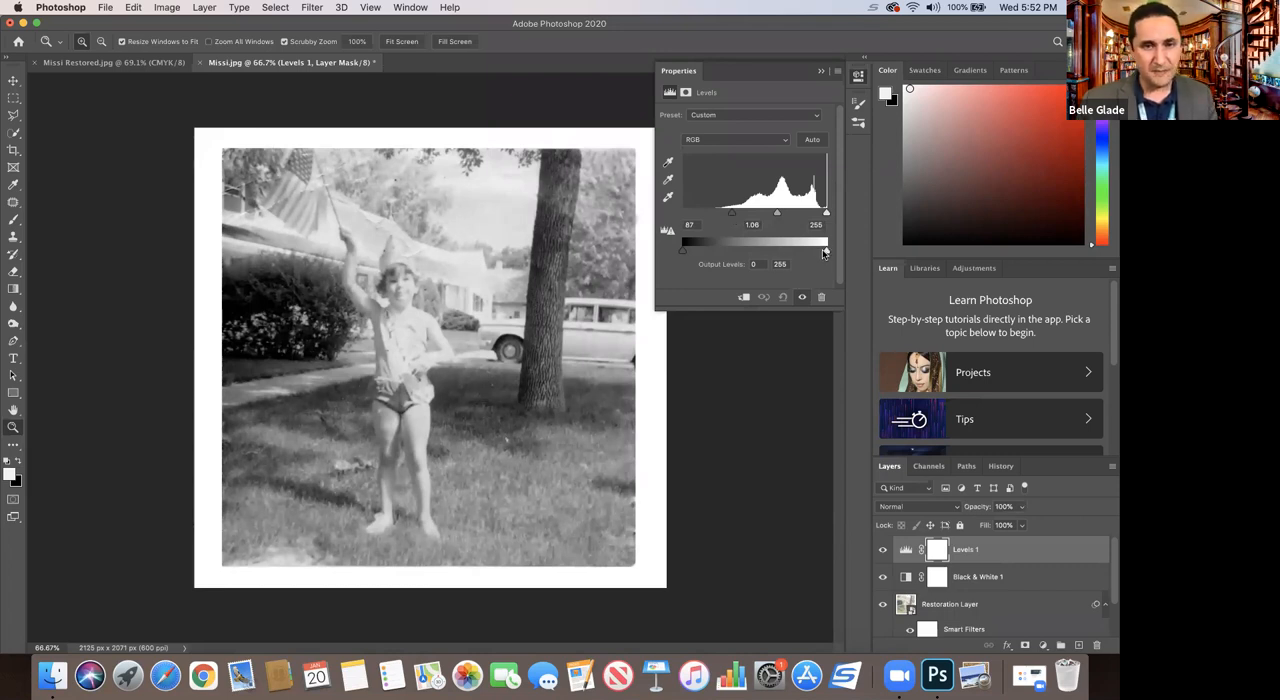
{"action": "left_click_drag", "start_coordinate": [782, 218], "coordinate": [772, 217]}
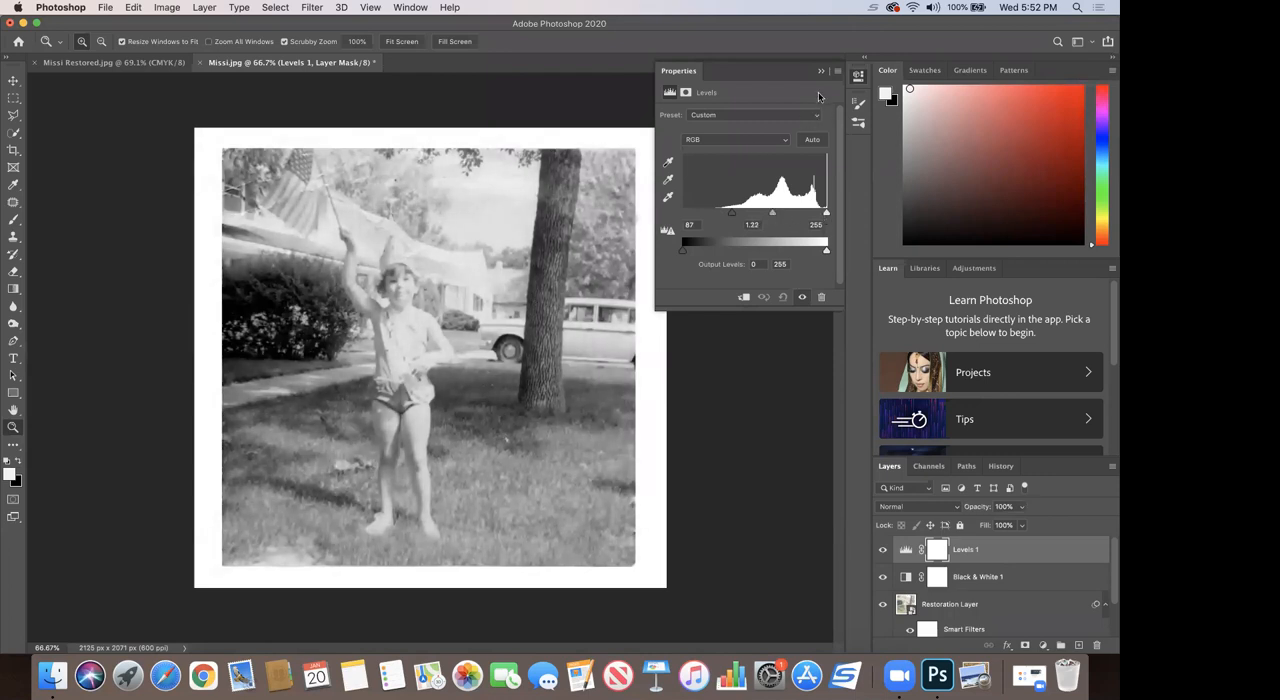
{"action": "left_click", "coordinate": [821, 71]}
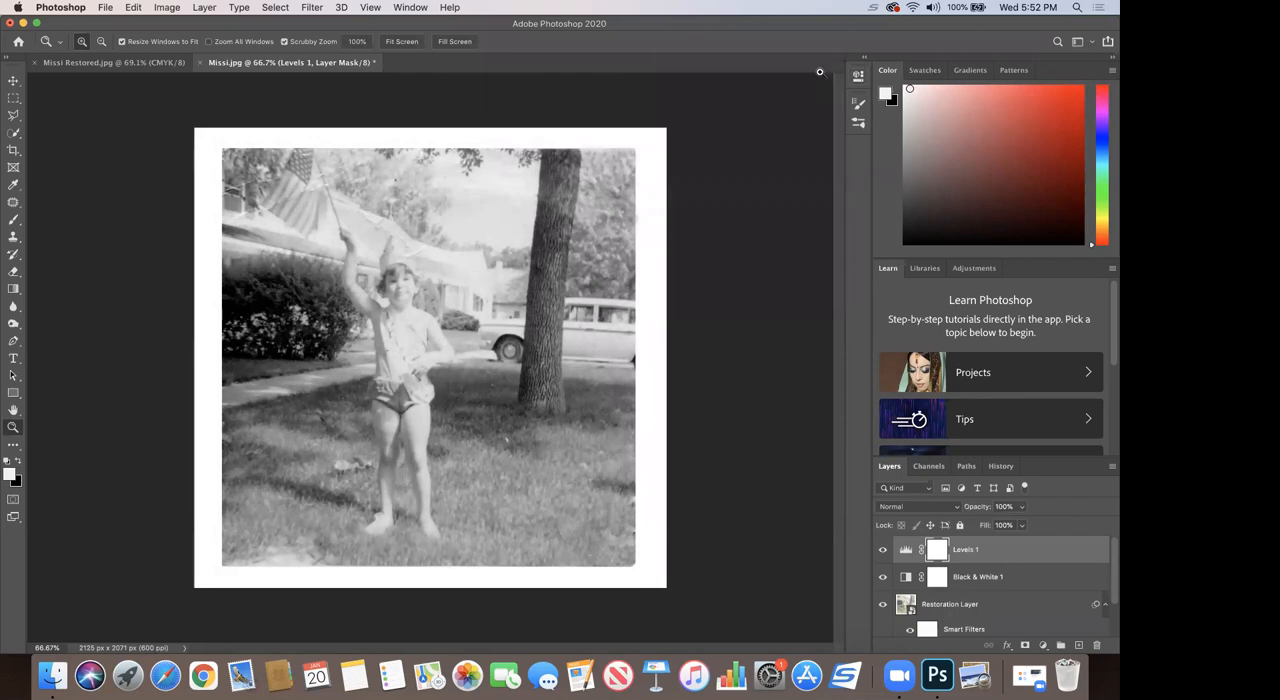
Step: Toggle the Restoration Layer's visibility repeatedly to compare the black-and-white restoration with the unrepaired photo
{"action": "left_click", "coordinate": [881, 605]}
{"action": "left_click", "coordinate": [881, 605]}
{"action": "left_click", "coordinate": [881, 606]}
{"action": "left_click", "coordinate": [881, 606]}
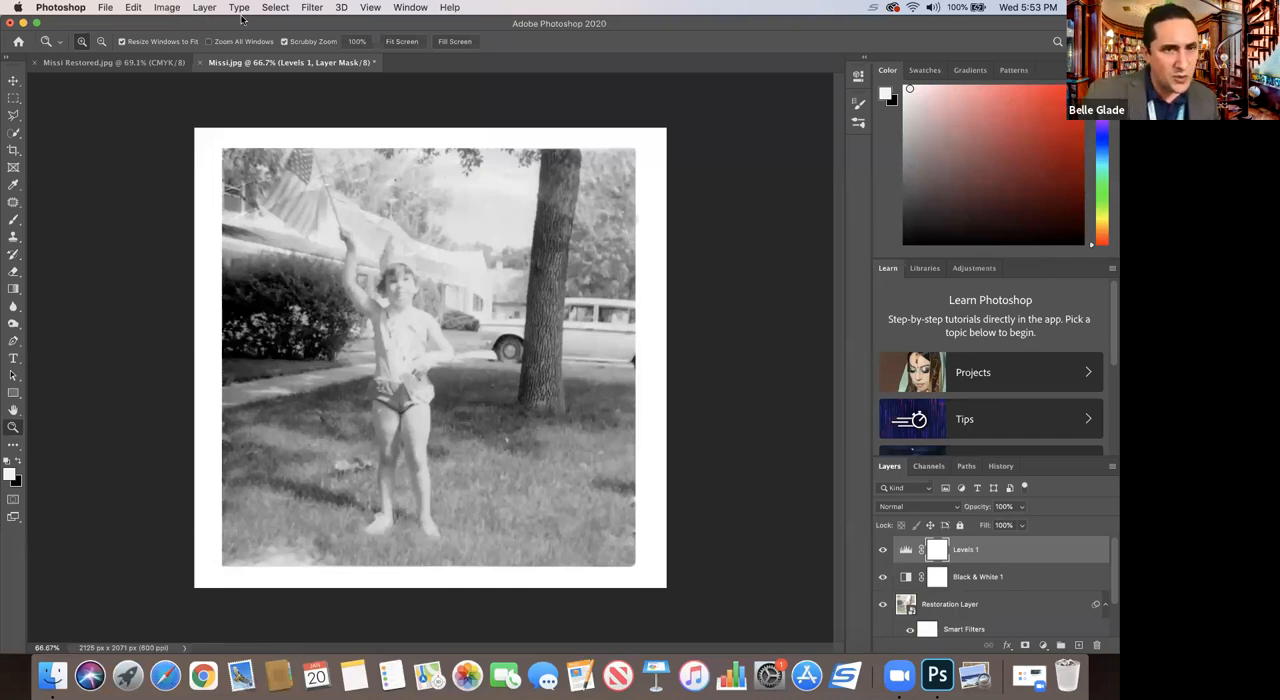
Step: Convert Missi.jpg to CMYK Color mode, flattening its layers and accepting the profile conversion
{"action": "left_click", "coordinate": [102, 9]}
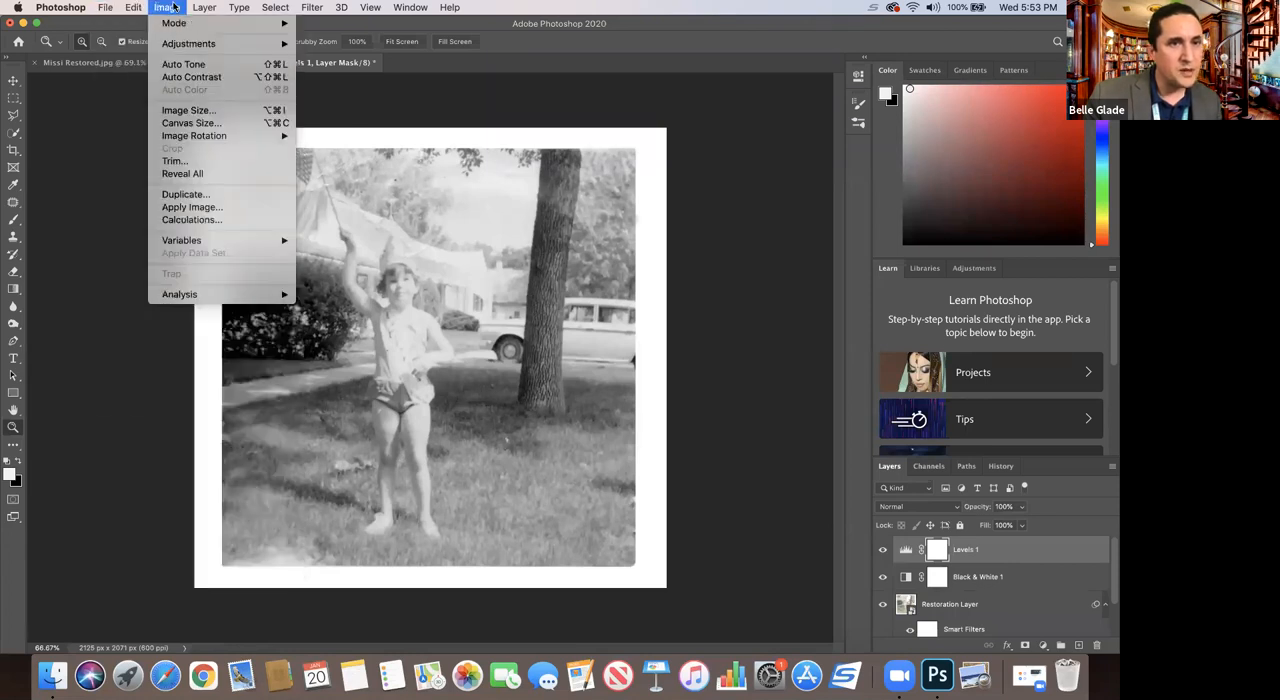
{"action": "mouse_move", "coordinate": [184, 24]}
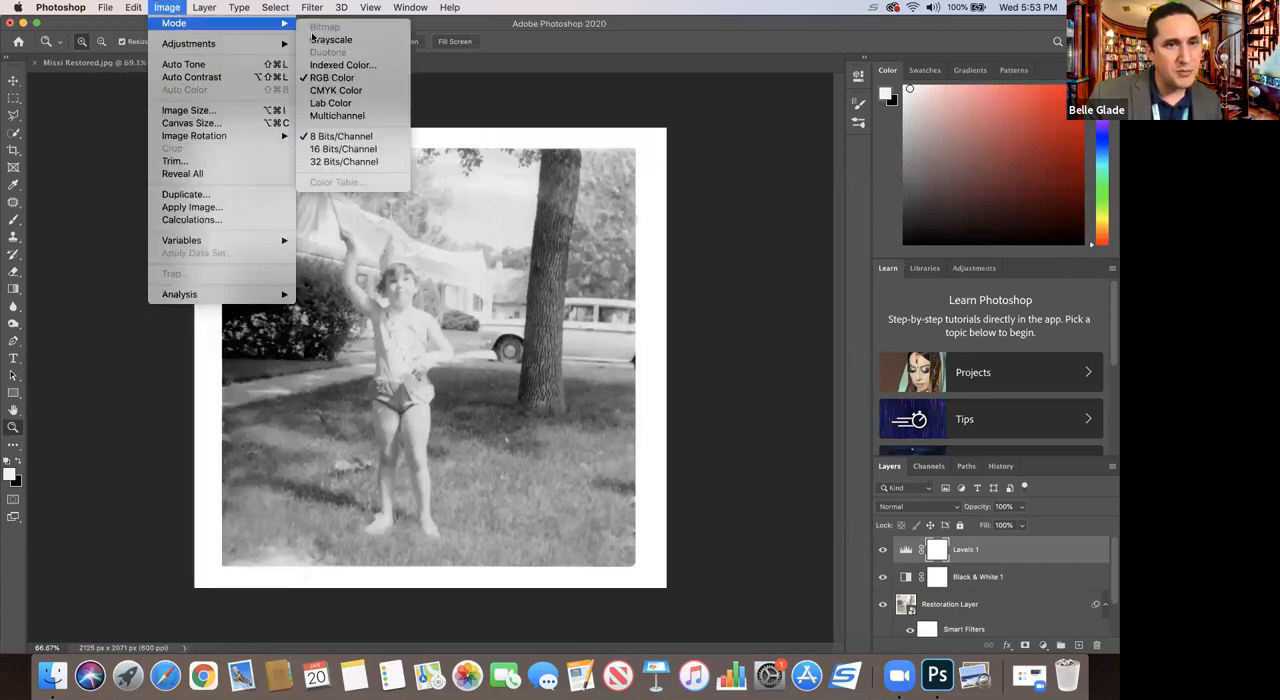
{"action": "left_click", "coordinate": [329, 91]}
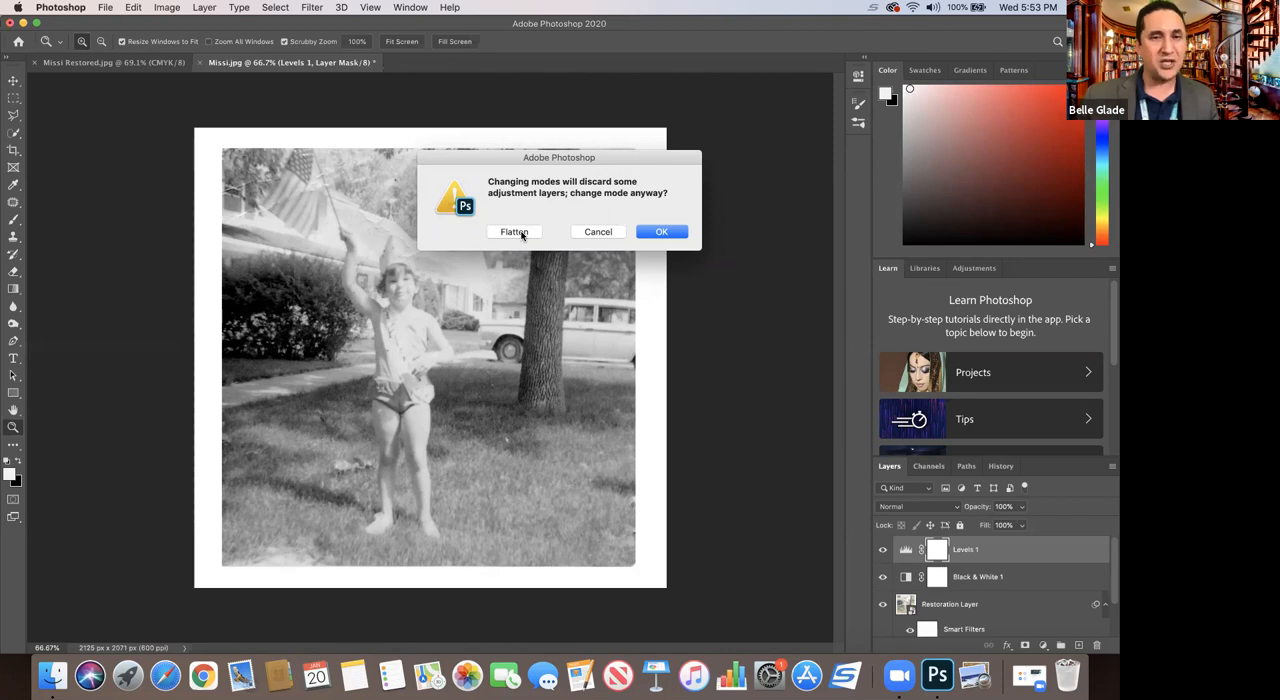
{"action": "left_click", "coordinate": [514, 232]}
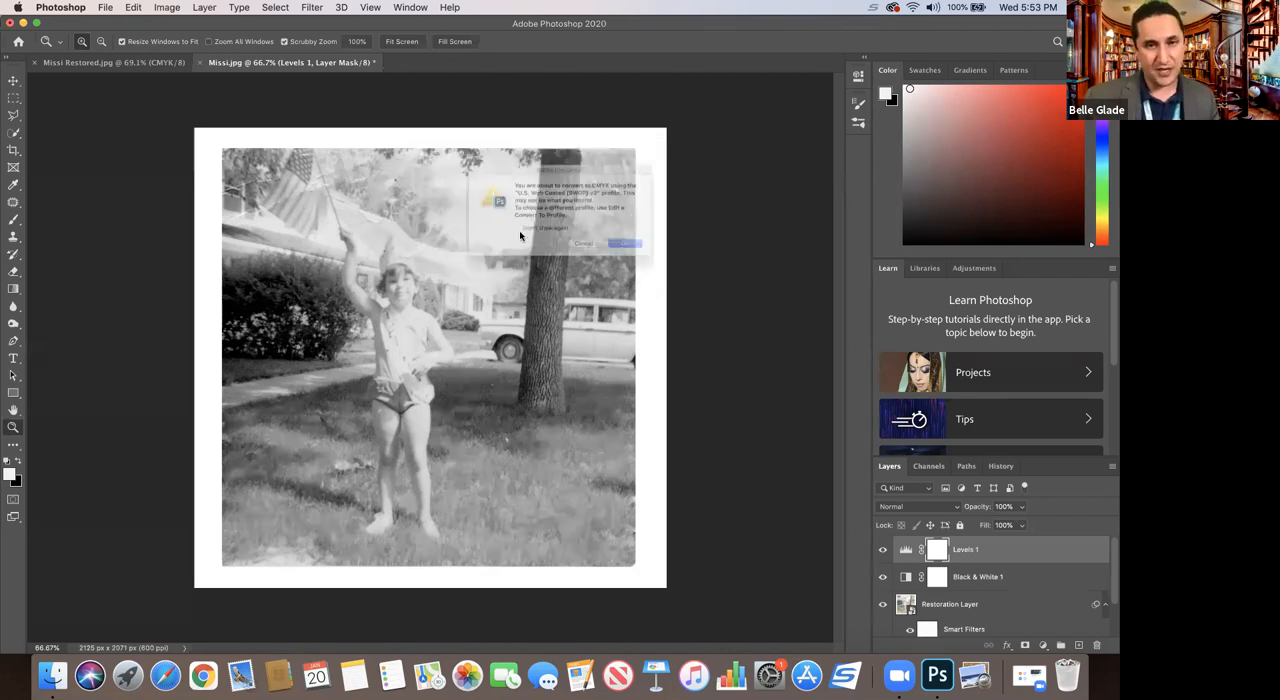
{"action": "left_click", "coordinate": [652, 261]}
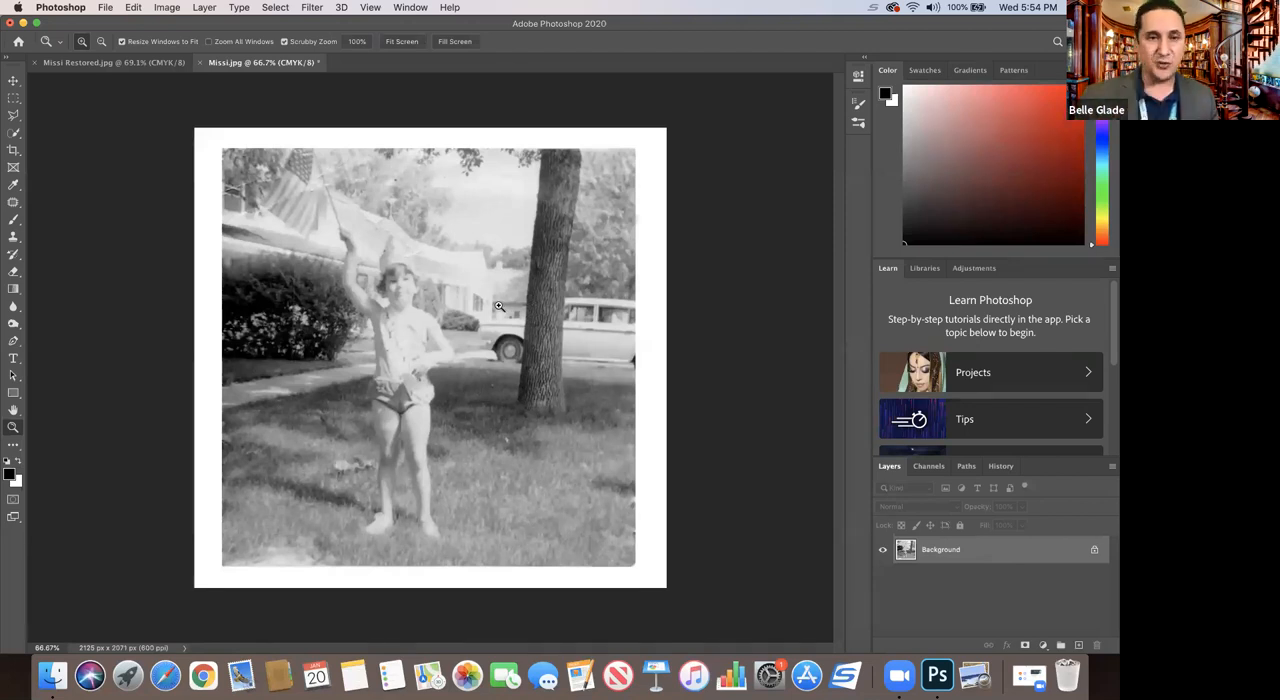
Step: Examine the flattened photo up close, checking the child, car, tree and sky for remaining creases and spots
{"action": "left_click", "coordinate": [405, 313]}
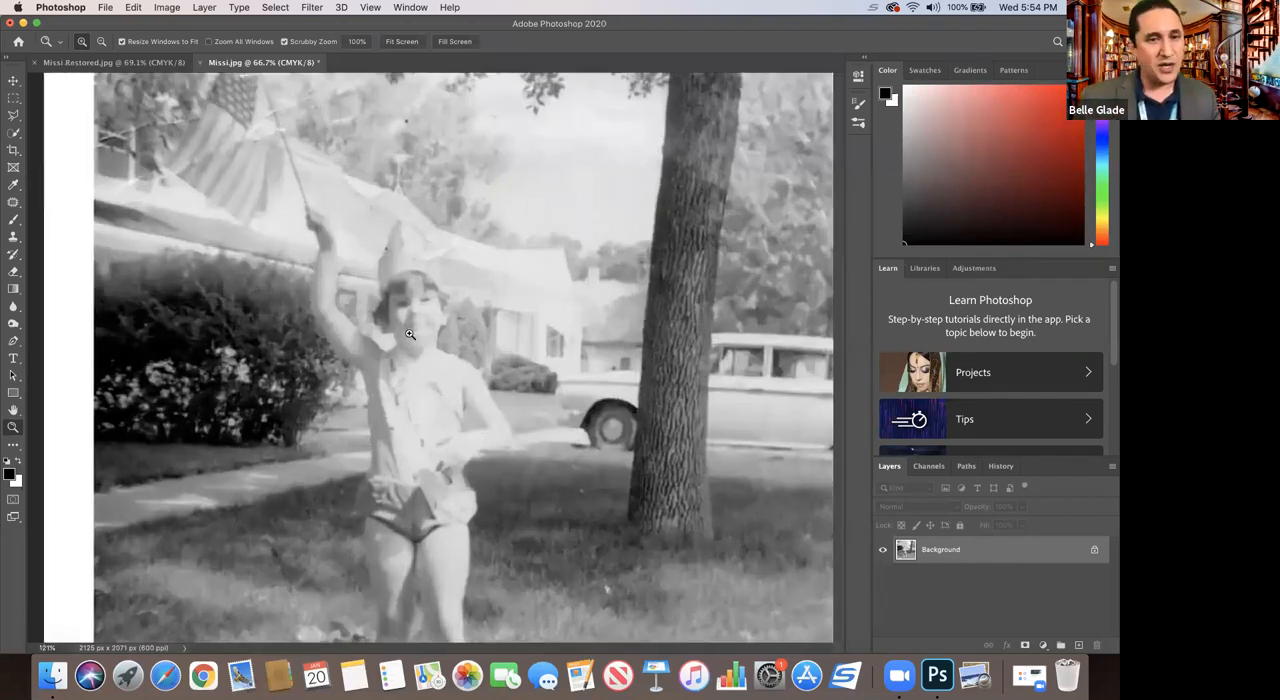
{"action": "left_click", "coordinate": [410, 334]}
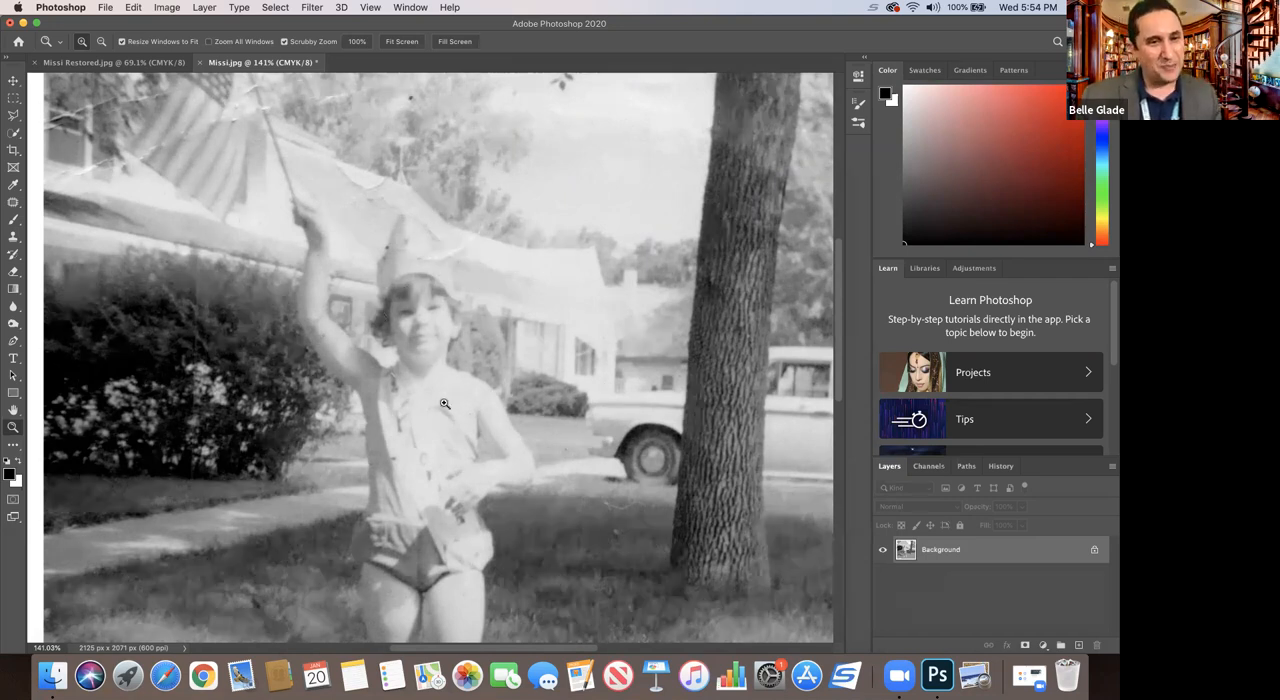
{"action": "scroll", "coordinate": [445, 403], "scroll_direction": "down", "scroll_amount": 5}
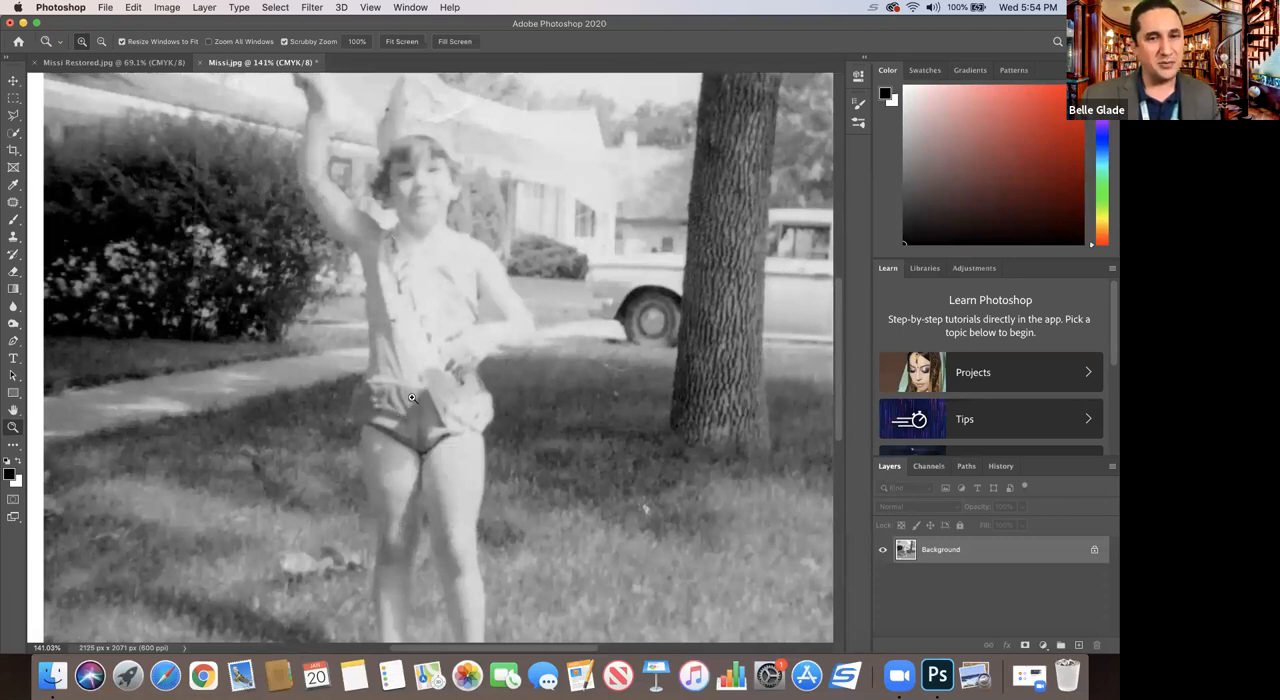
{"action": "scroll", "coordinate": [590, 332], "scroll_direction": "down", "scroll_amount": 3}
{"action": "scroll", "coordinate": [682, 318], "scroll_direction": "up", "scroll_amount": 5}
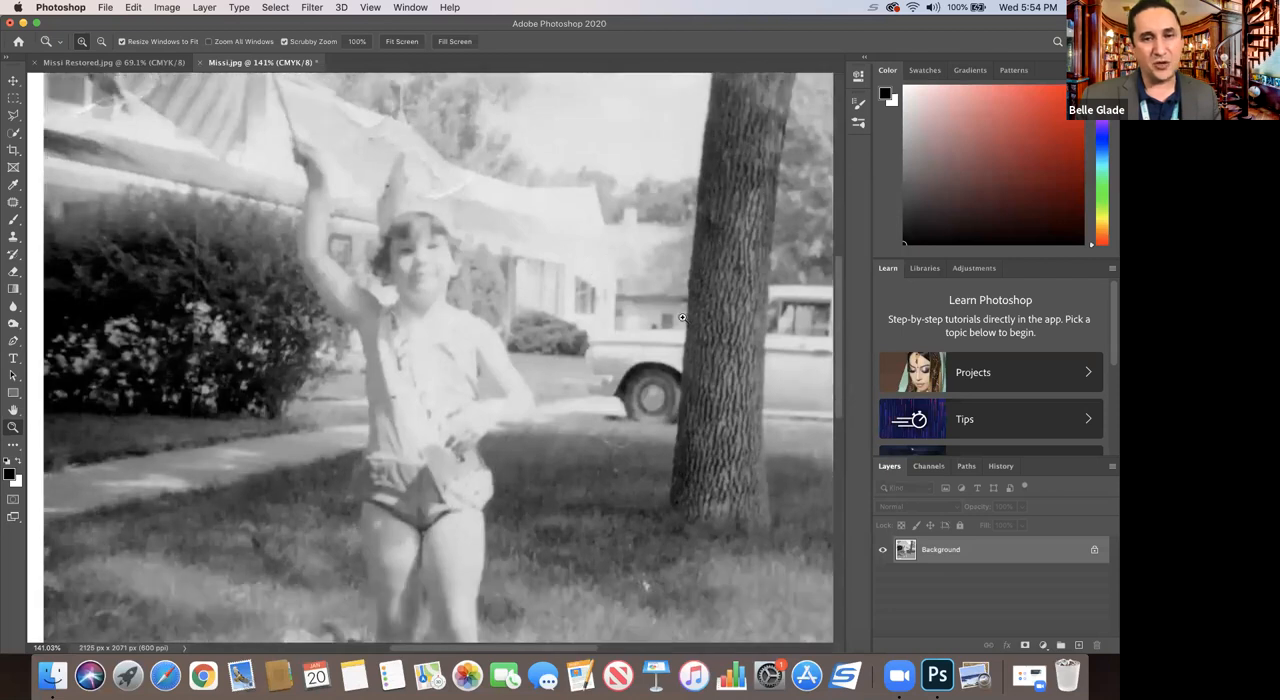
{"action": "scroll", "coordinate": [591, 312], "scroll_direction": "right", "scroll_amount": 5}
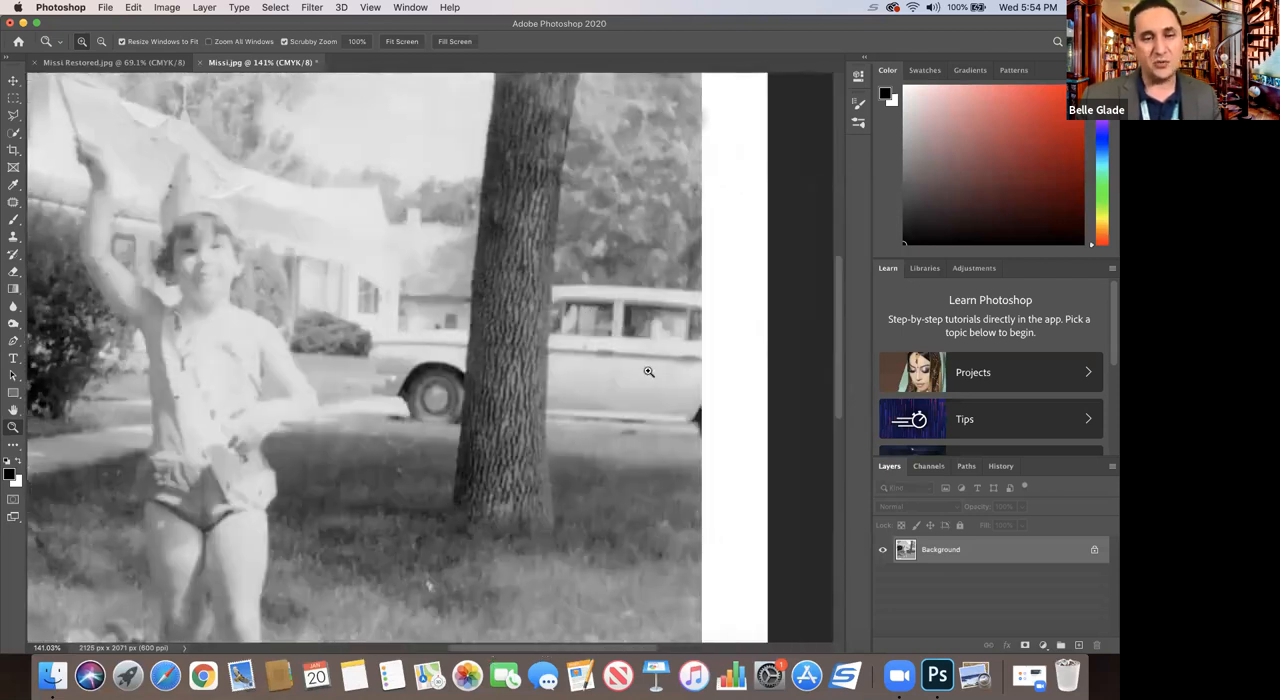
{"action": "left_click_drag", "start_coordinate": [489, 650], "coordinate": [430, 578]}
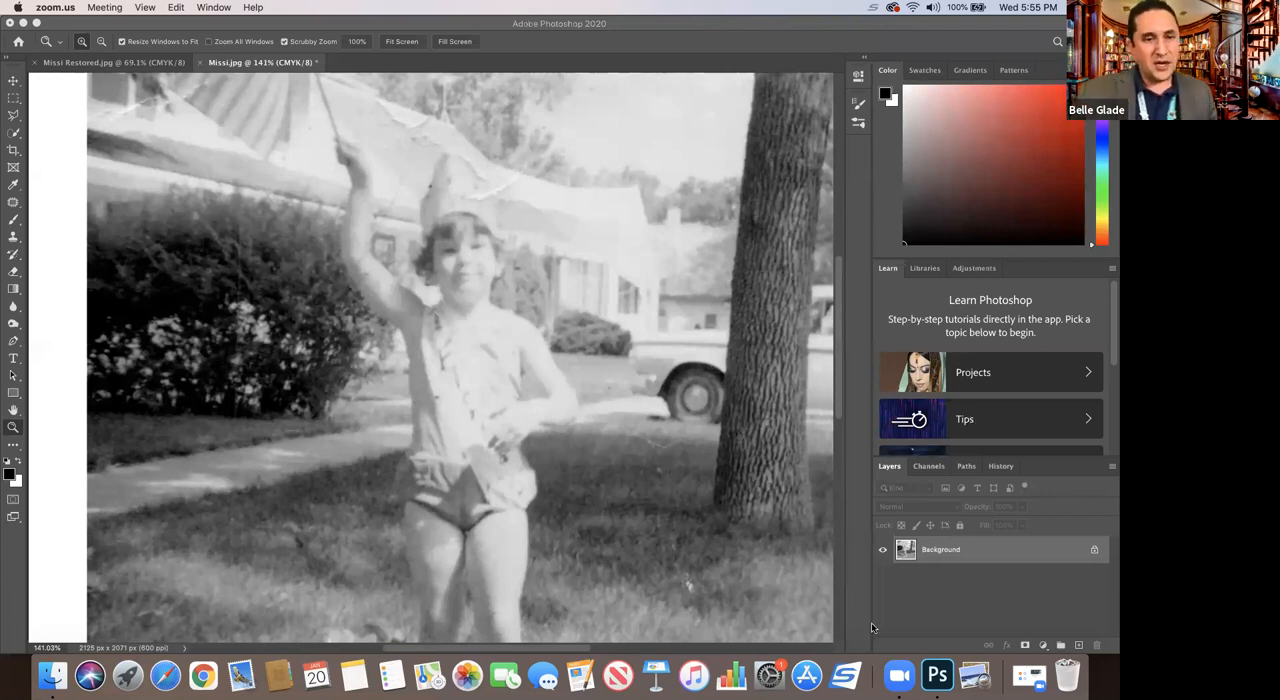
{"action": "scroll", "coordinate": [705, 535], "scroll_direction": "down", "scroll_amount": 3}
{"action": "scroll", "coordinate": [705, 535], "scroll_direction": "up", "scroll_amount": 4}
{"action": "scroll", "coordinate": [703, 530], "scroll_direction": "up", "scroll_amount": 3}
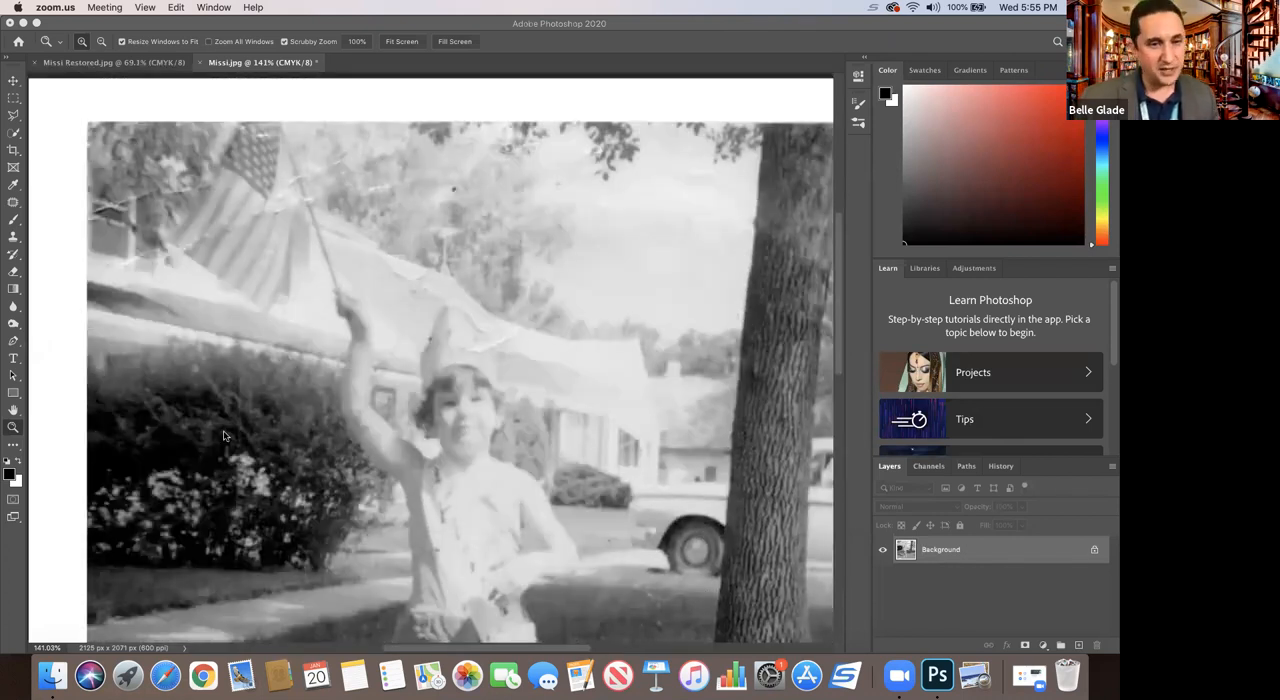
Step: Inspect the flag up close and compare it with the colorized version in Missi Restored.jpg
{"action": "left_click", "coordinate": [13, 430]}
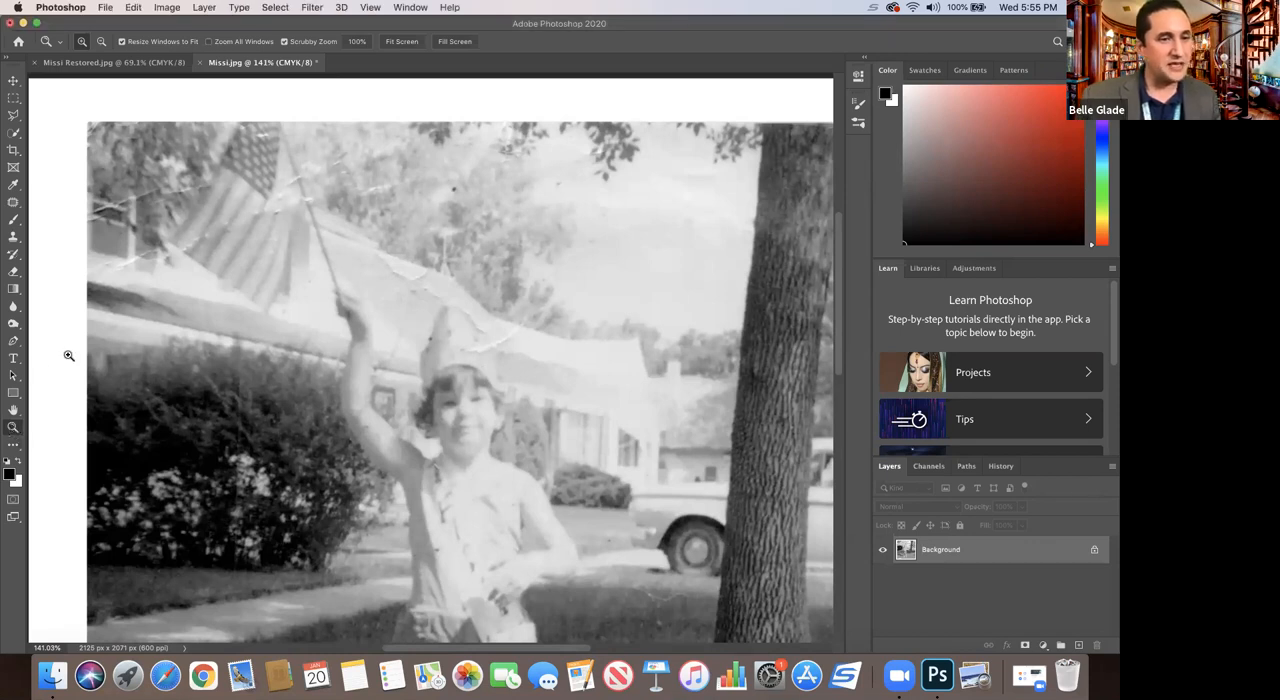
{"action": "mouse_move", "coordinate": [188, 142]}
{"action": "left_mouse_down"}
{"action": "mouse_move", "coordinate": [240, 203]}
{"action": "mouse_move", "coordinate": [227, 168]}
{"action": "mouse_move", "coordinate": [182, 132]}
{"action": "left_mouse_up"}
{"action": "left_click_drag", "start_coordinate": [292, 271], "coordinate": [323, 243]}
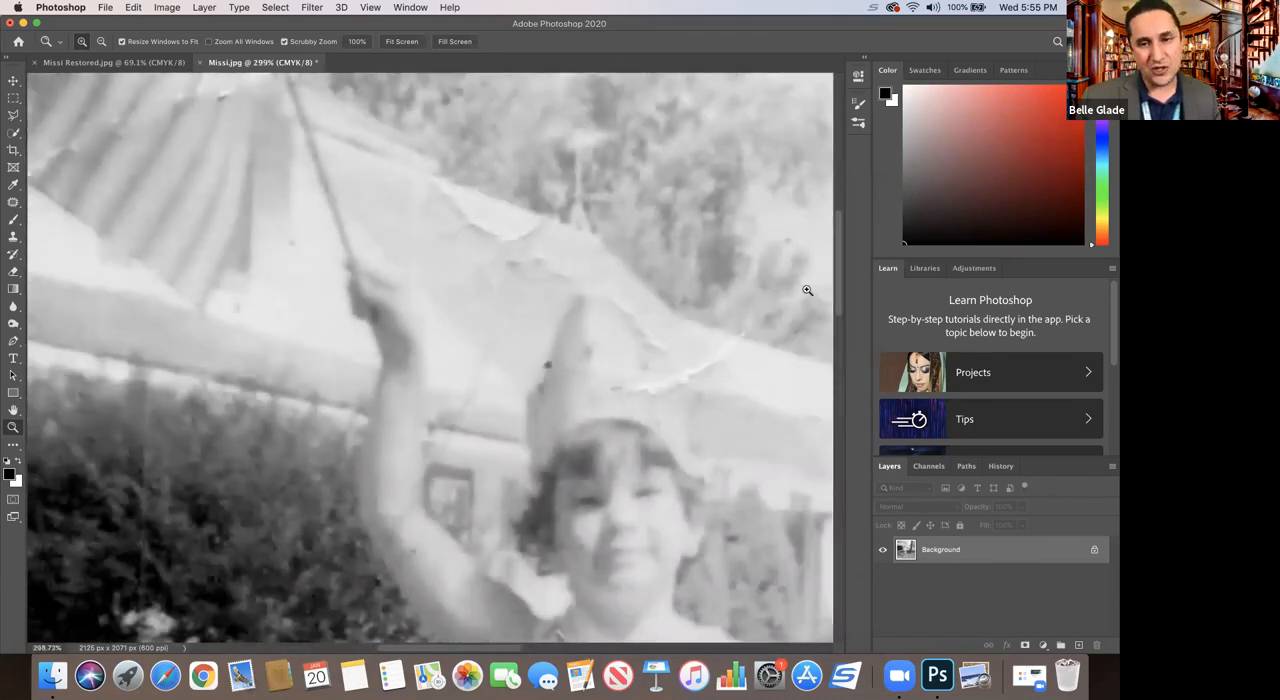
{"action": "left_click_drag", "start_coordinate": [839, 270], "coordinate": [842, 241]}
{"action": "left_click_drag", "start_coordinate": [484, 648], "coordinate": [444, 648]}
{"action": "left_click_drag", "start_coordinate": [838, 256], "coordinate": [838, 246]}
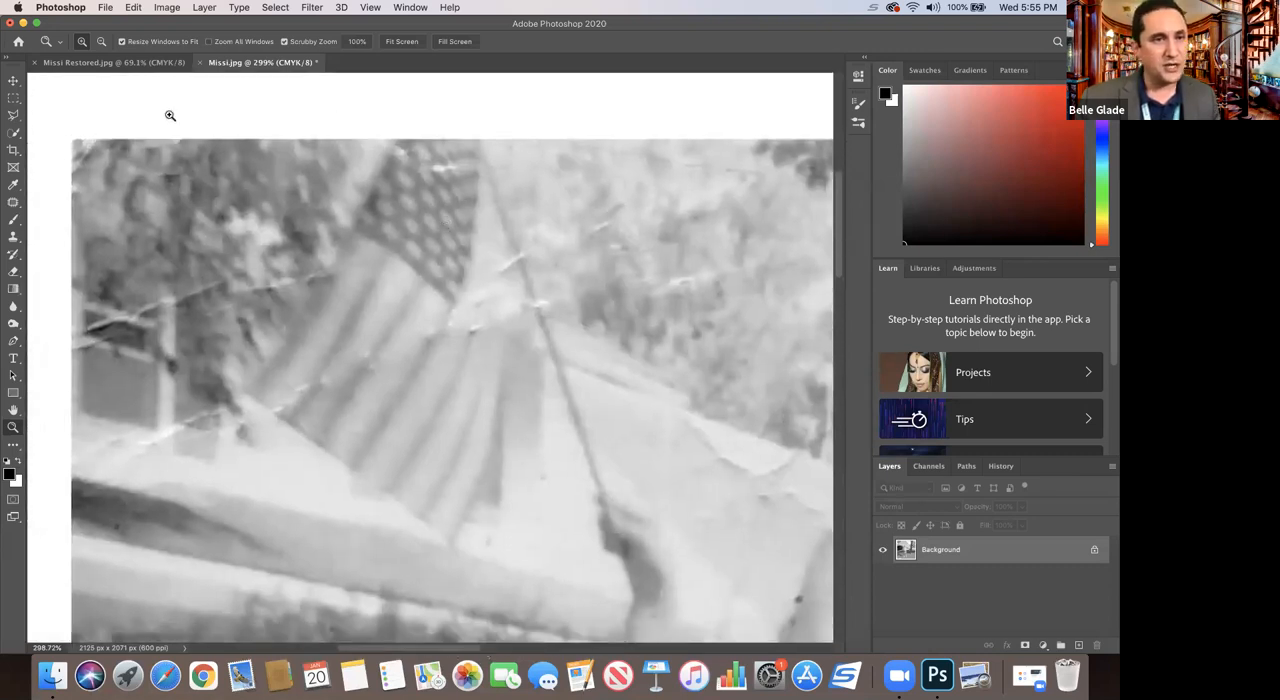
{"action": "left_click", "coordinate": [116, 65]}
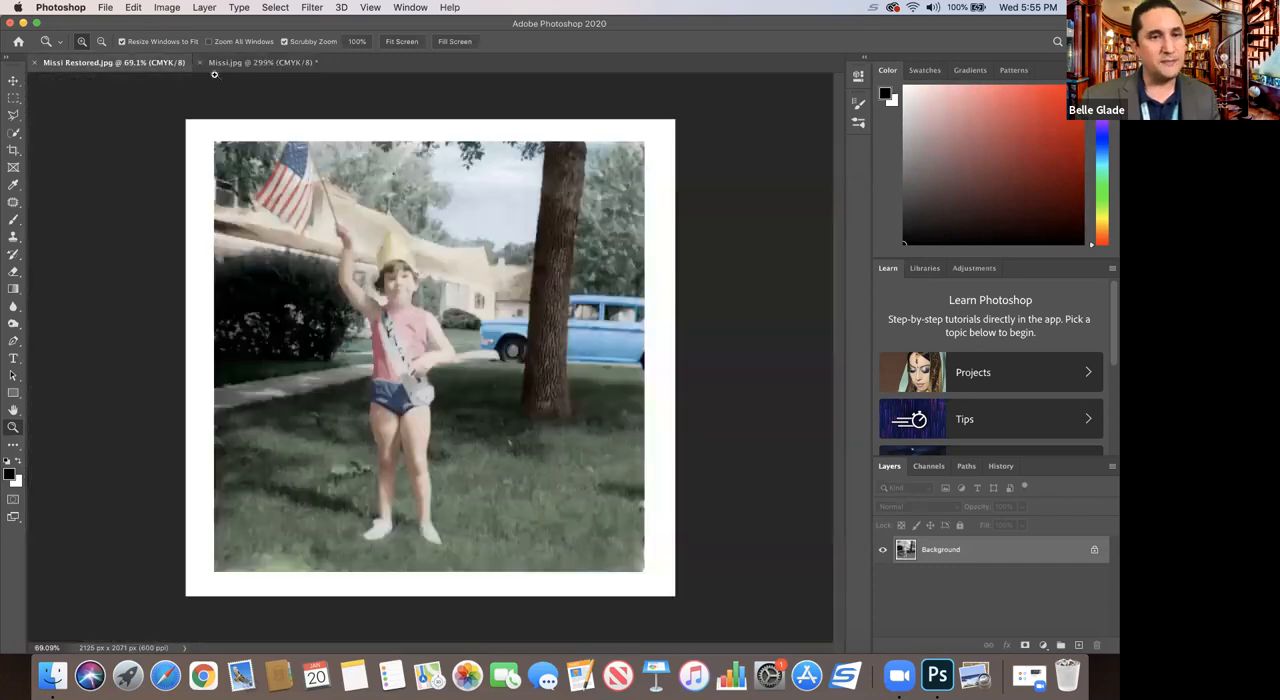
{"action": "left_click", "coordinate": [245, 63]}
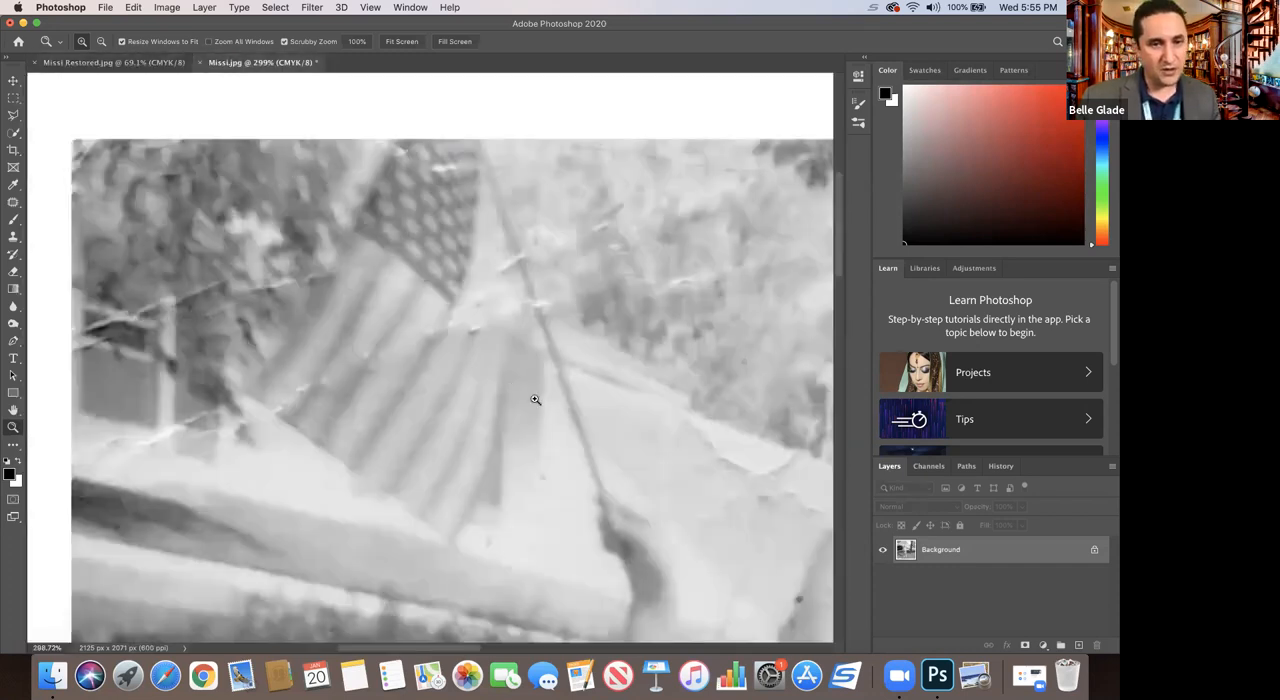
Step: Add a Solid Color fill layer in bright red above the Background layer
{"action": "left_click", "coordinate": [1043, 648]}
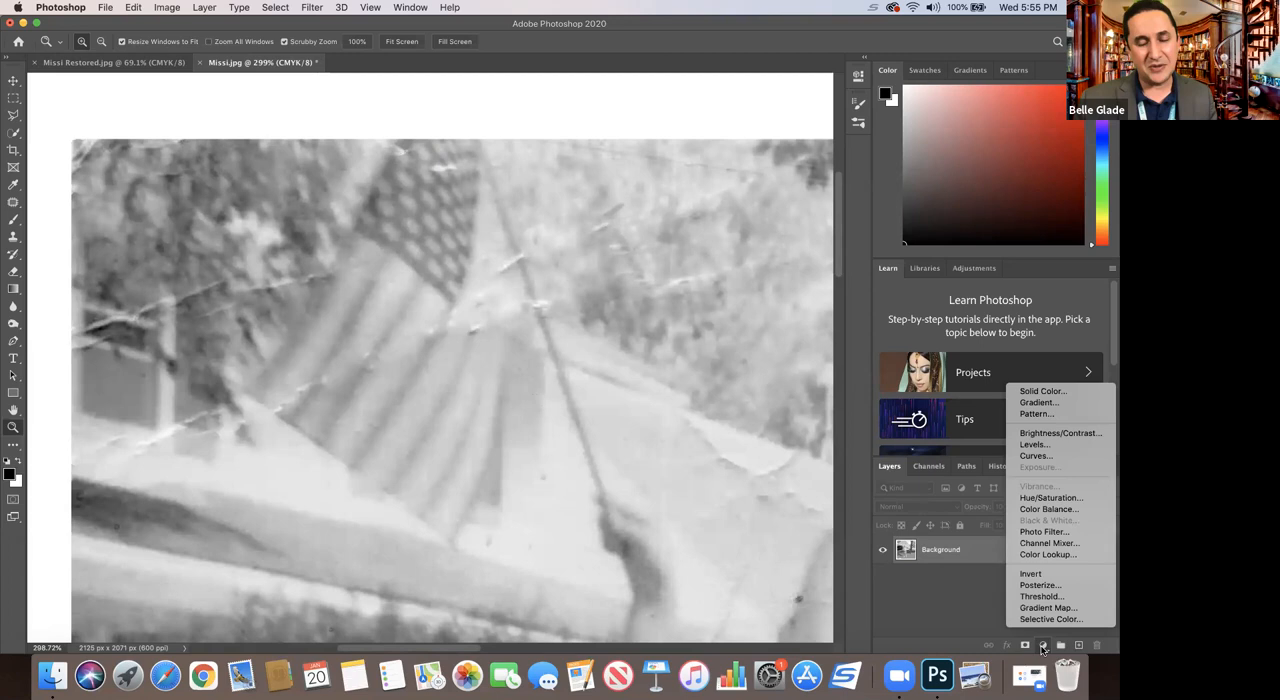
{"action": "left_click", "coordinate": [1048, 396]}
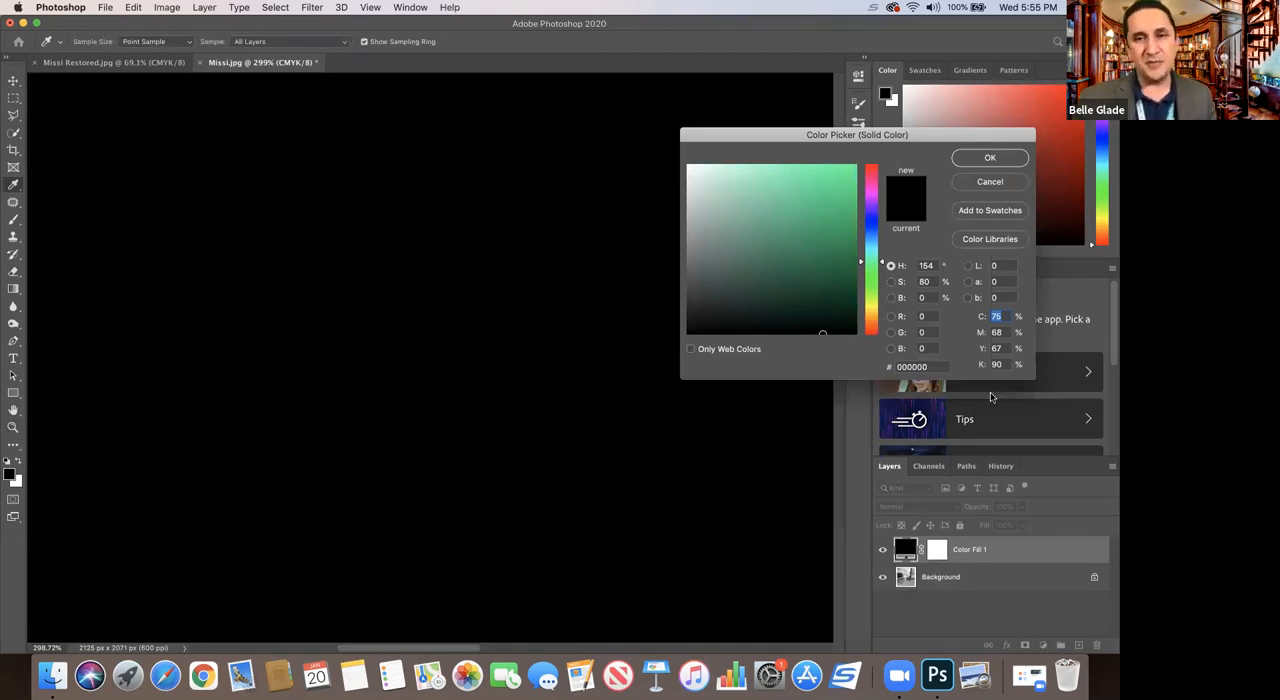
{"action": "left_click", "coordinate": [872, 334]}
{"action": "mouse_move", "coordinate": [884, 290]}
{"action": "left_mouse_down"}
{"action": "mouse_move", "coordinate": [884, 190]}
{"action": "mouse_move", "coordinate": [883, 325]}
{"action": "mouse_move", "coordinate": [875, 172]}
{"action": "mouse_move", "coordinate": [884, 338]}
{"action": "left_mouse_up"}
{"action": "left_click", "coordinate": [845, 171]}
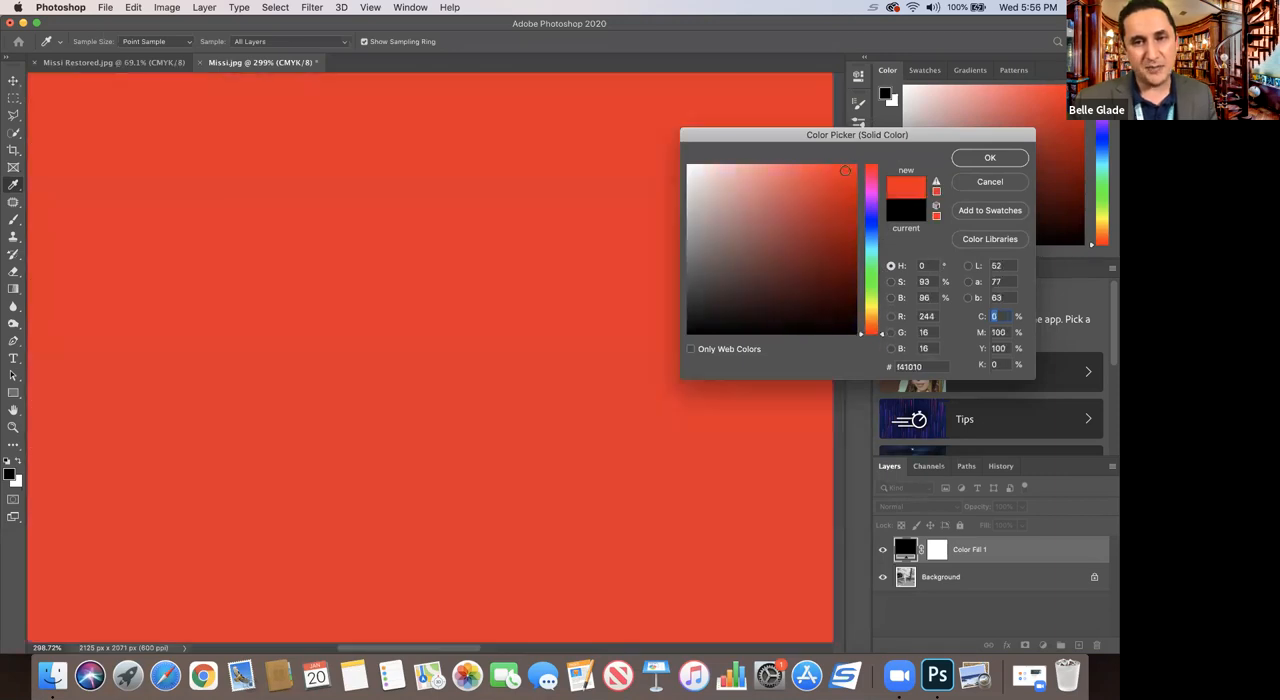
{"action": "left_click", "coordinate": [838, 214]}
{"action": "left_click", "coordinate": [843, 178]}
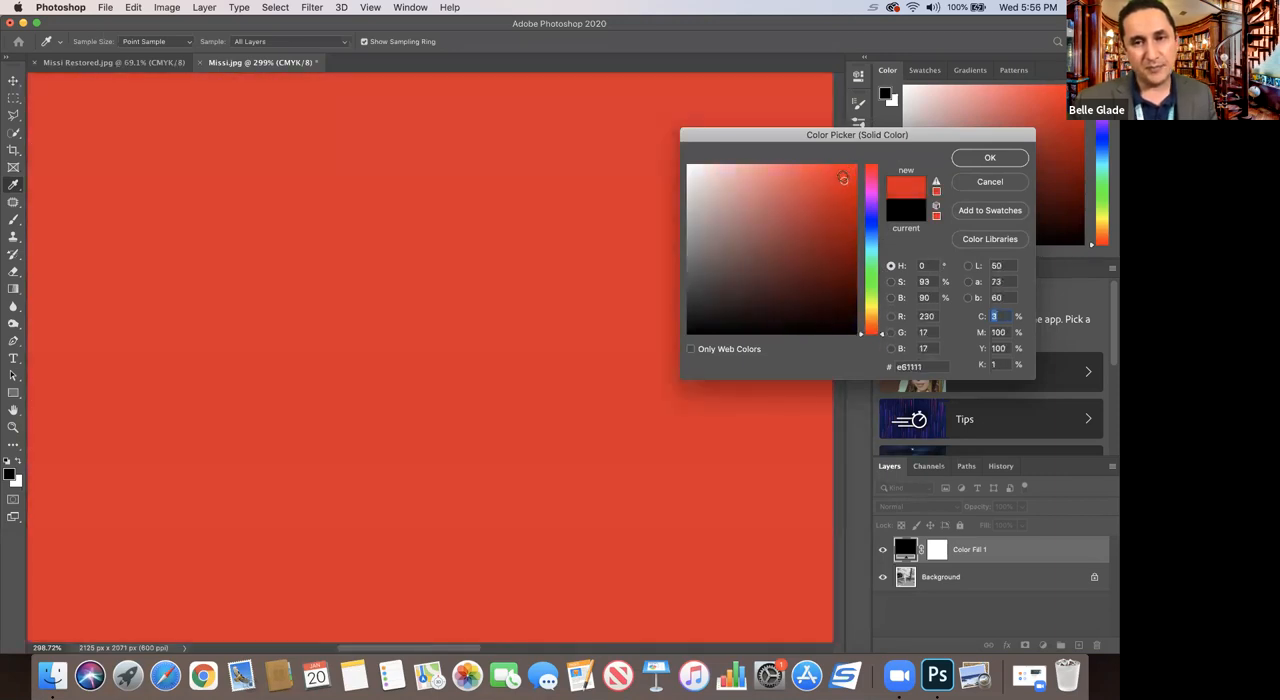
{"action": "left_click", "coordinate": [838, 218]}
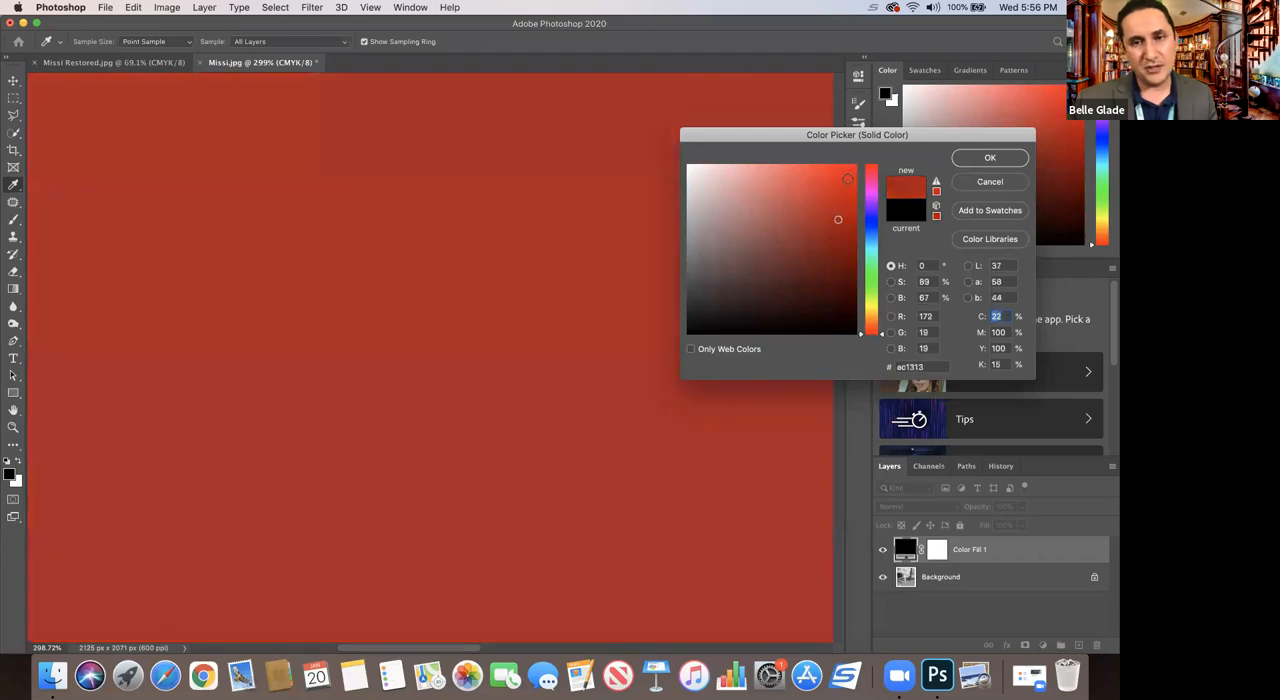
{"action": "left_click", "coordinate": [845, 178]}
{"action": "left_click", "coordinate": [966, 160]}
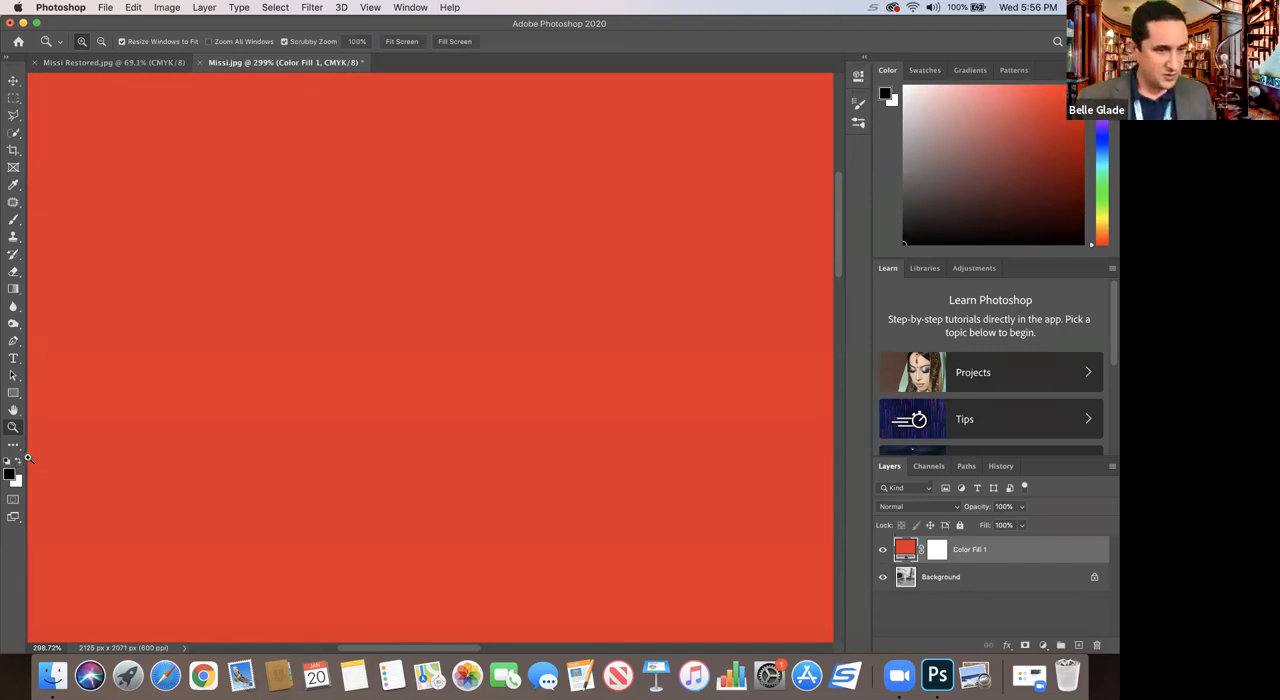
Step: Make white the foreground color and rename the red fill layer Stripes
{"action": "left_click", "coordinate": [20, 462]}
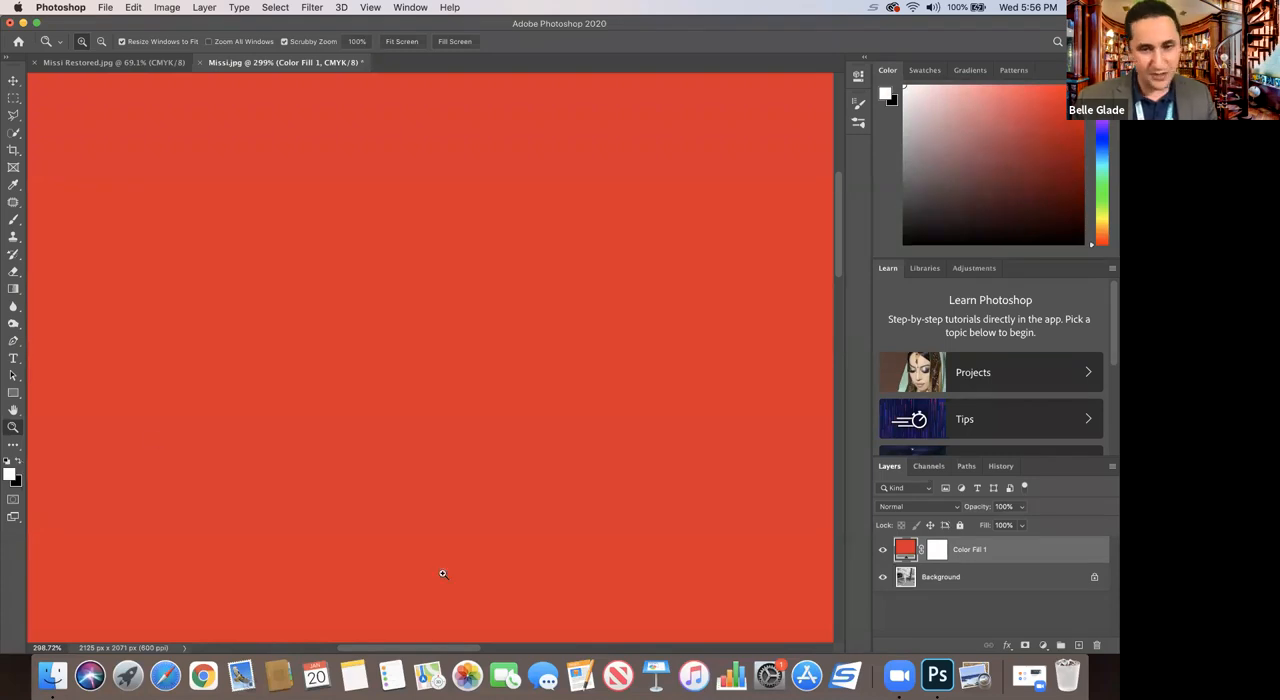
{"action": "left_click", "coordinate": [937, 552]}
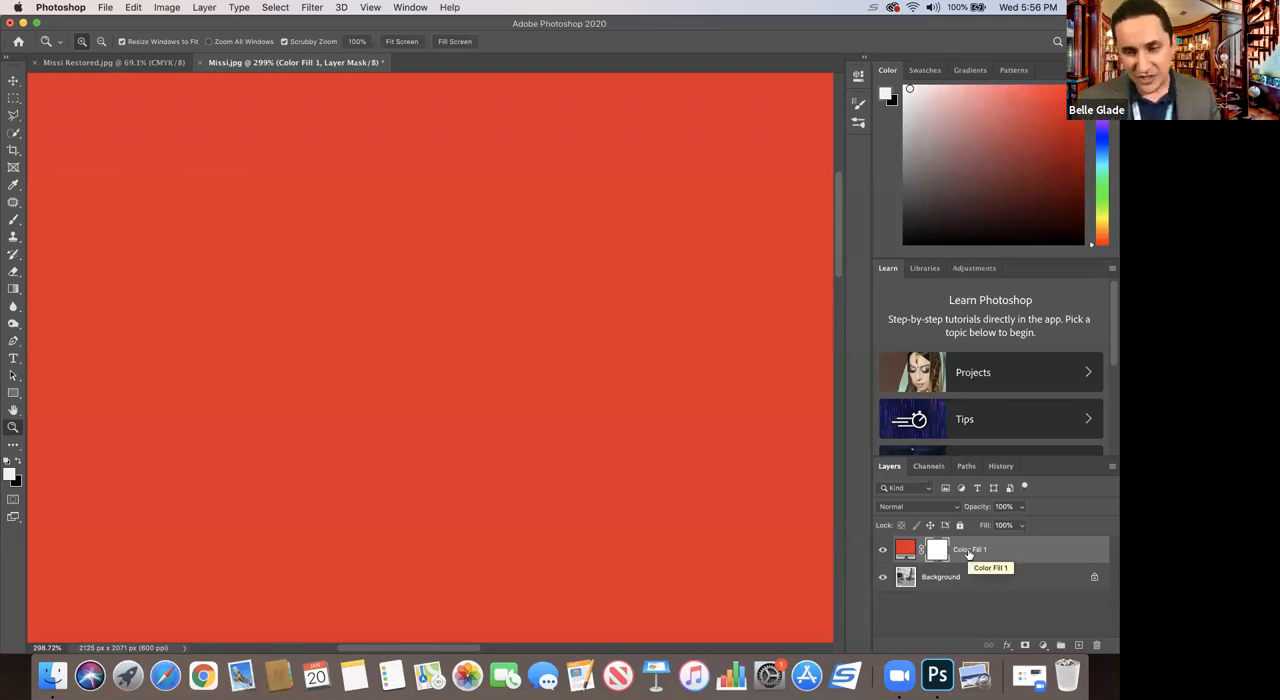
{"action": "double_click", "coordinate": [968, 550]}
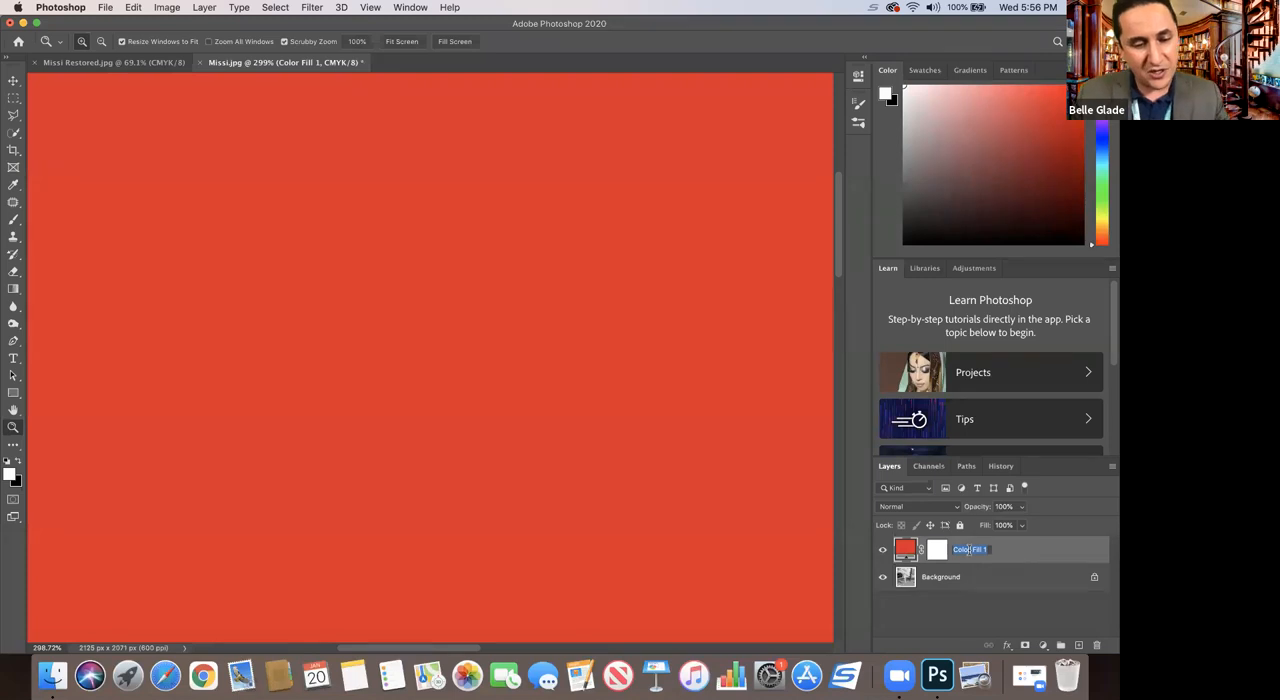
{"action": "type", "text": "Stripes"}
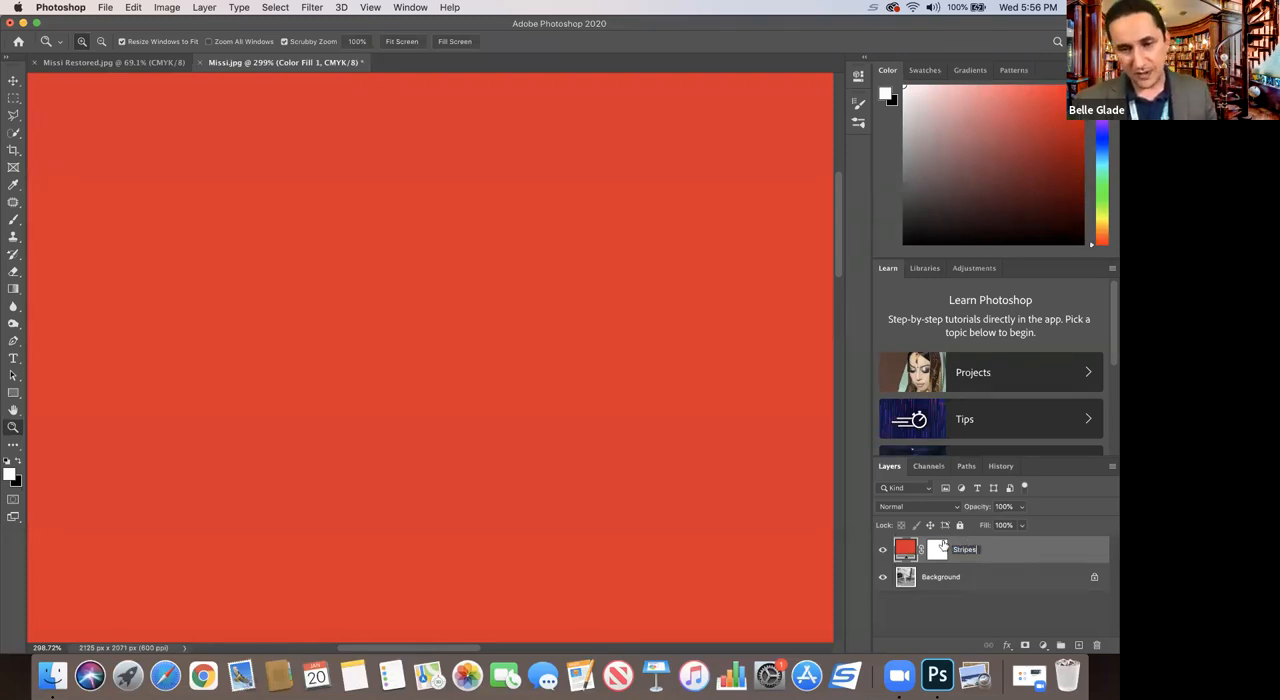
Step: Invert the Stripes layer mask to black so the red fill is hidden
{"action": "left_click", "coordinate": [939, 548]}
{"action": "left_click", "coordinate": [937, 553]}
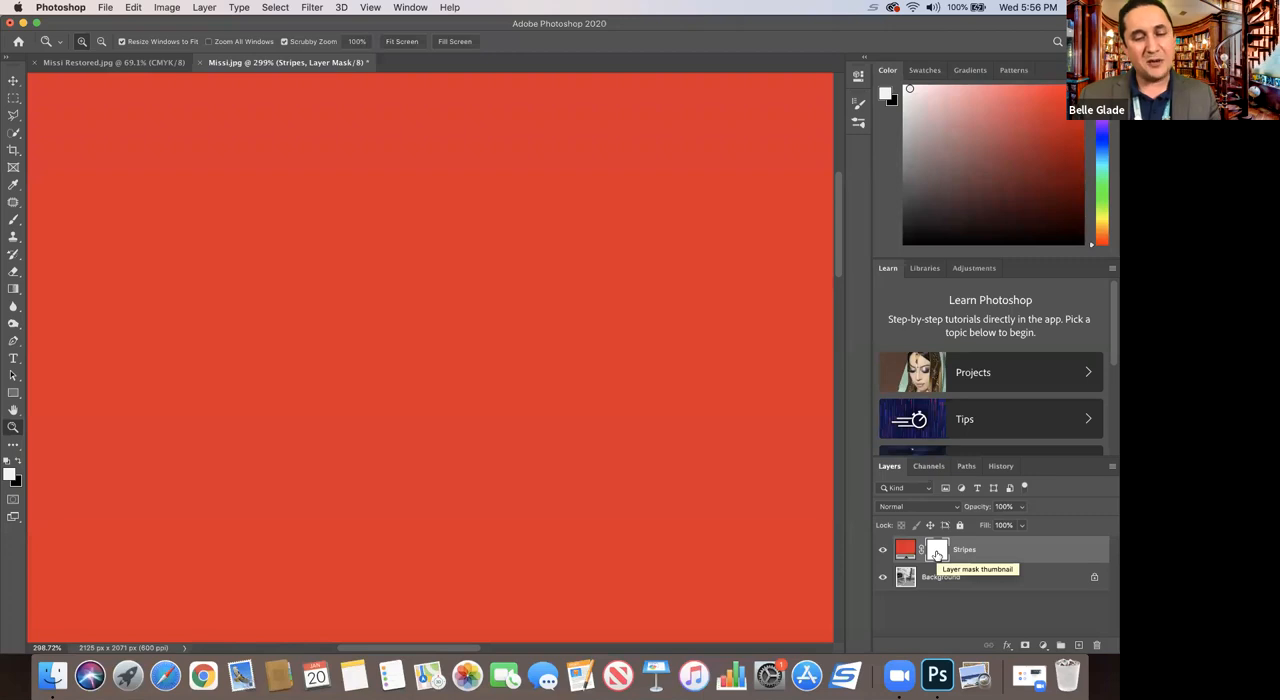
{"action": "key", "text": "super+i"}
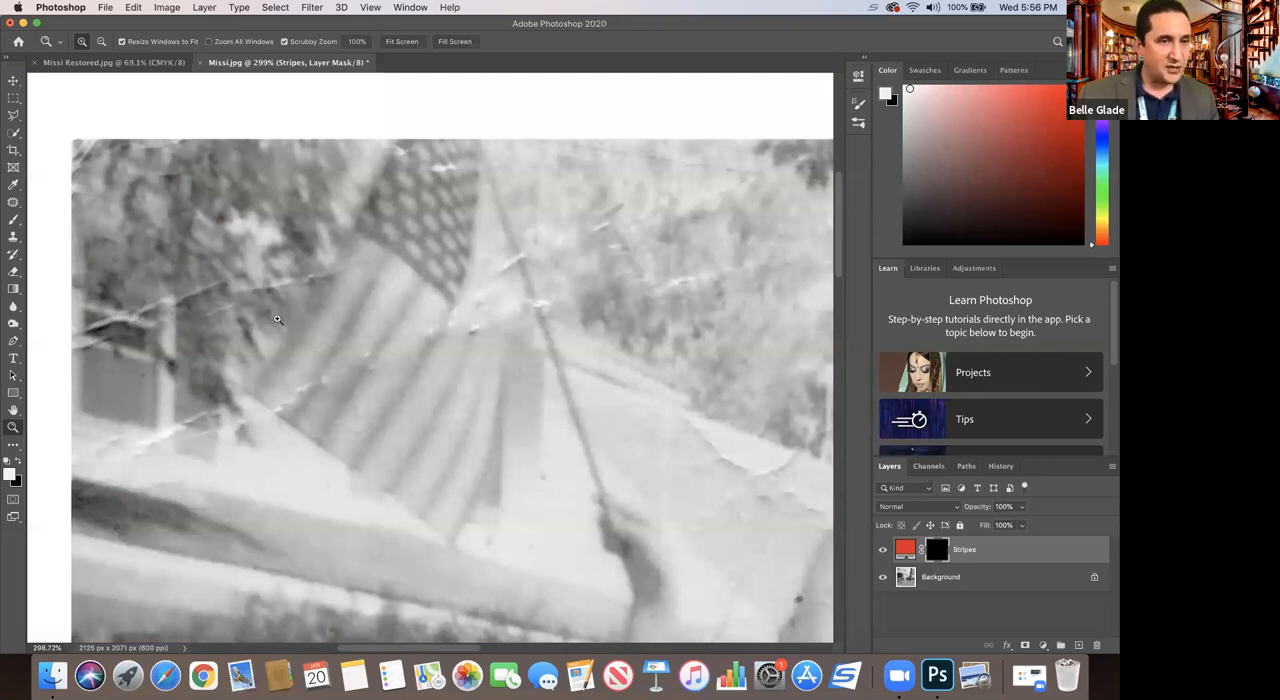
Step: Set the Brush tool to a Hard Round tip of 11 px for painting on the Stripes mask
{"action": "left_click", "coordinate": [12, 221]}
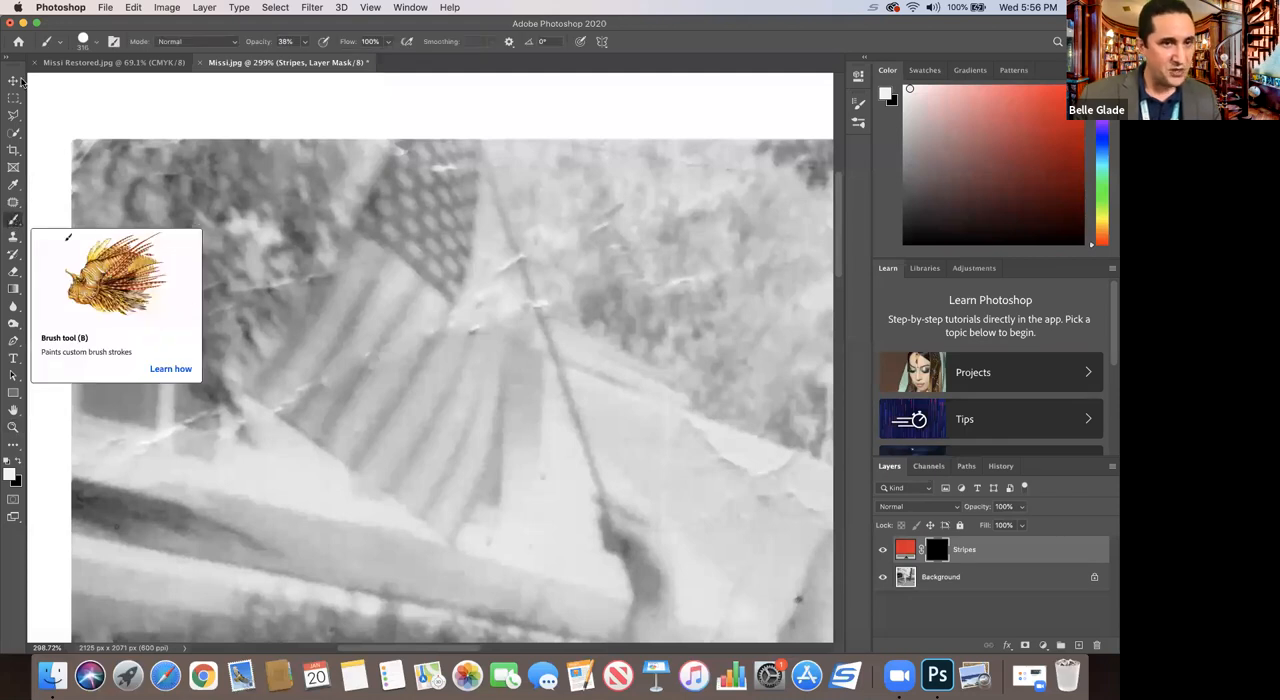
{"action": "left_click", "coordinate": [97, 46]}
{"action": "left_click_drag", "start_coordinate": [96, 83], "coordinate": [84, 84]}
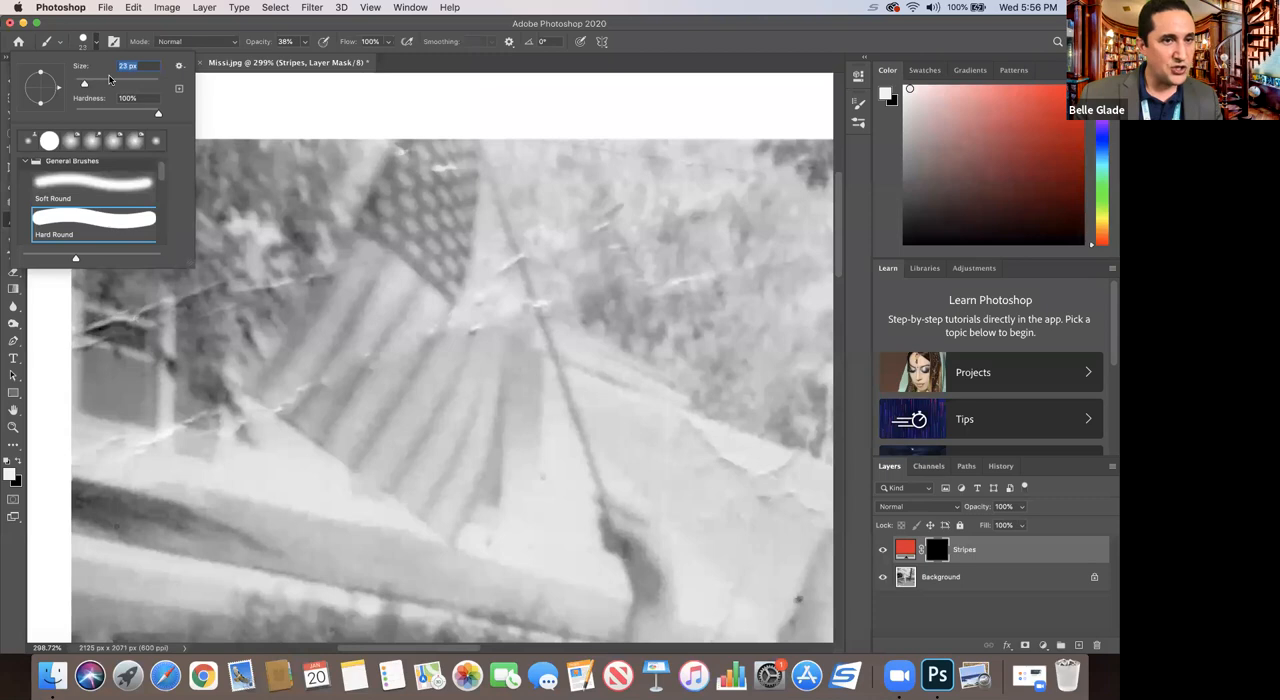
{"action": "left_click", "coordinate": [696, 36]}
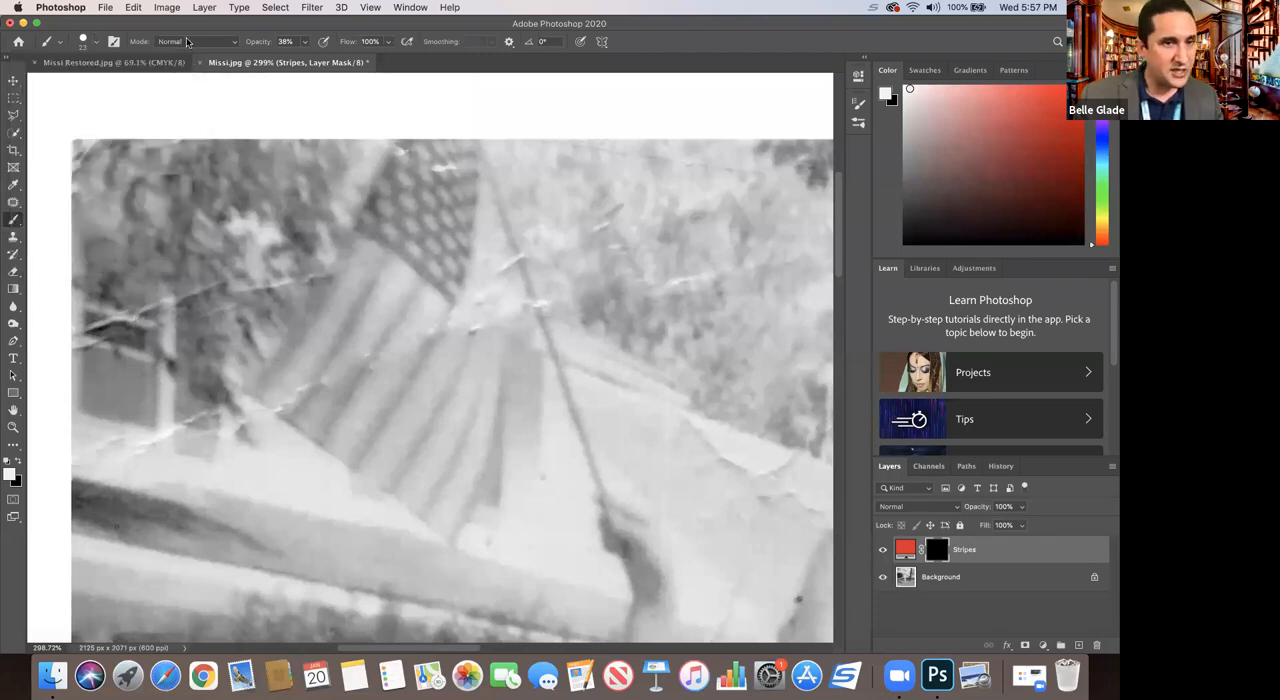
{"action": "left_click", "coordinate": [98, 44]}
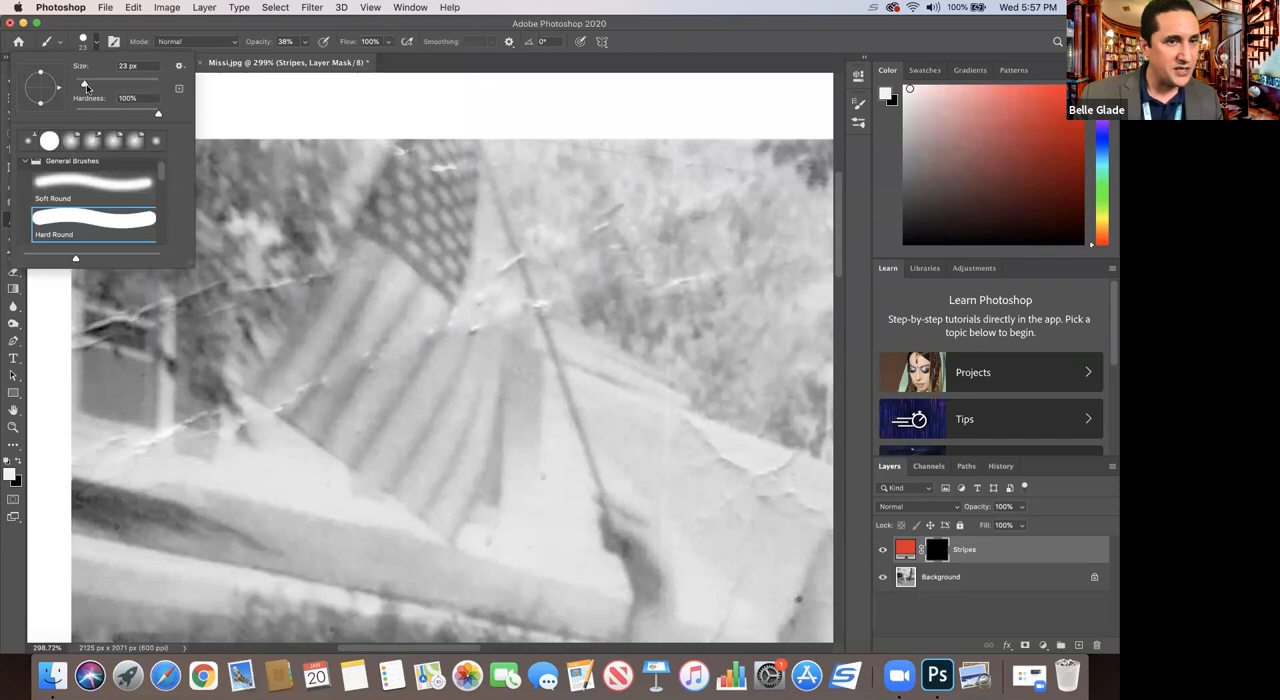
{"action": "left_click_drag", "start_coordinate": [84, 86], "coordinate": [82, 86]}
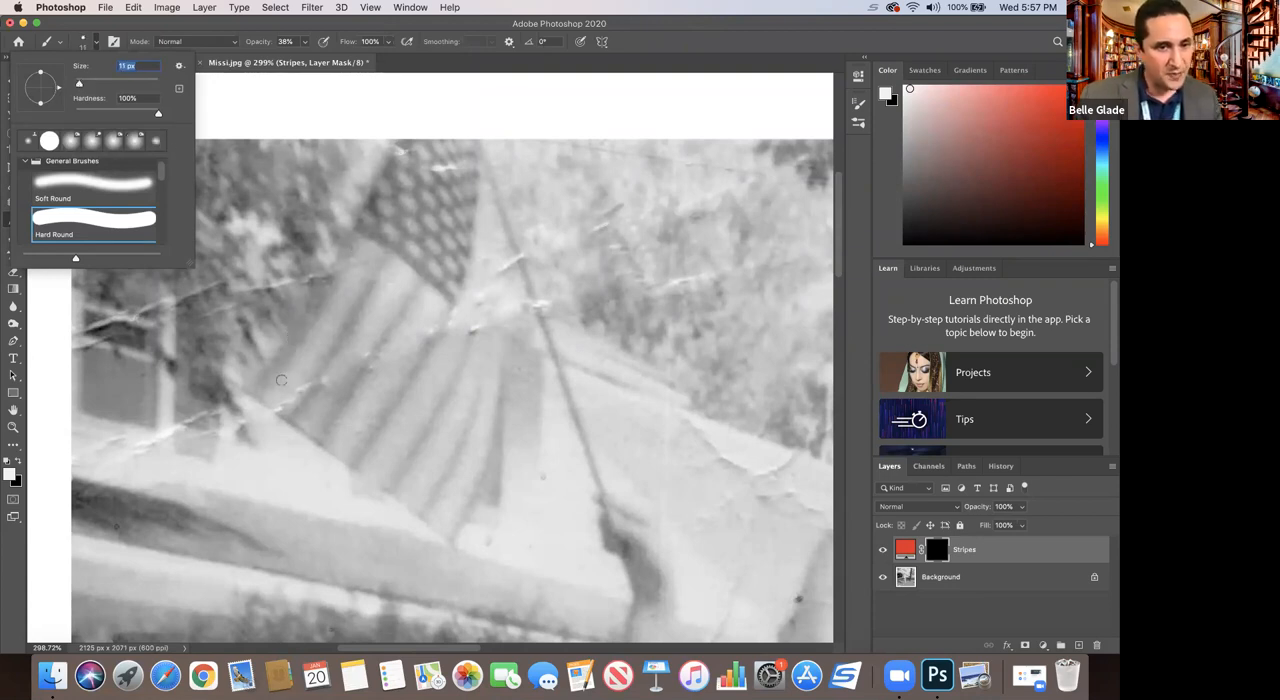
Step: Try painting the flag's outermost dark stripe on the Stripes mask, then undo the stroke
{"action": "left_click_drag", "start_coordinate": [258, 385], "coordinate": [353, 243]}
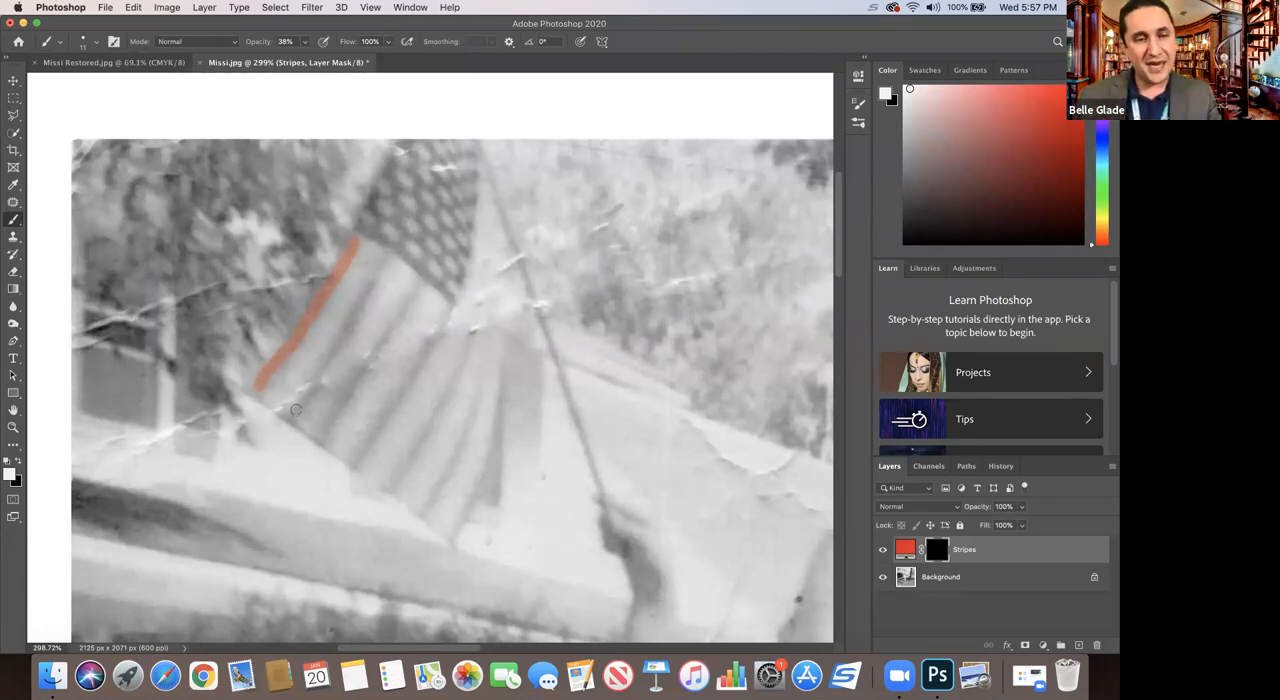
{"action": "key", "text": "super+z"}
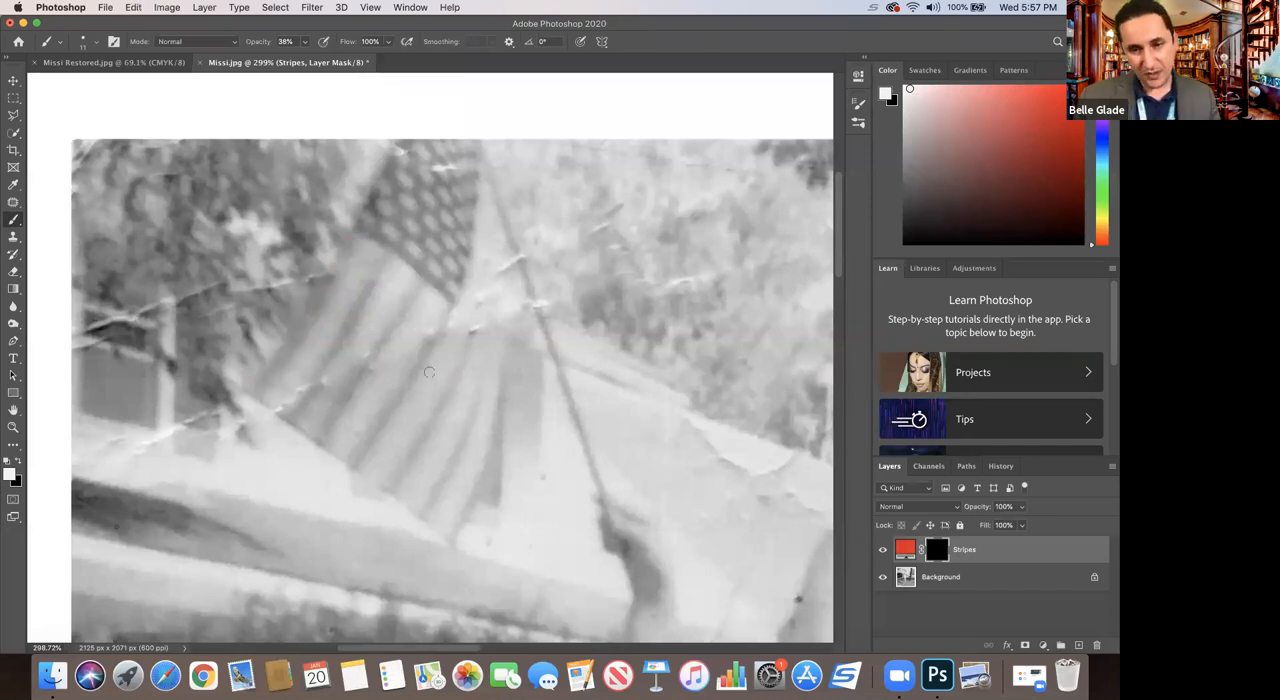
Step: Set the Stripes layer's blend mode to Soft Light, keeping its mask targeted
{"action": "left_click", "coordinate": [1011, 551]}
{"action": "left_click", "coordinate": [940, 552]}
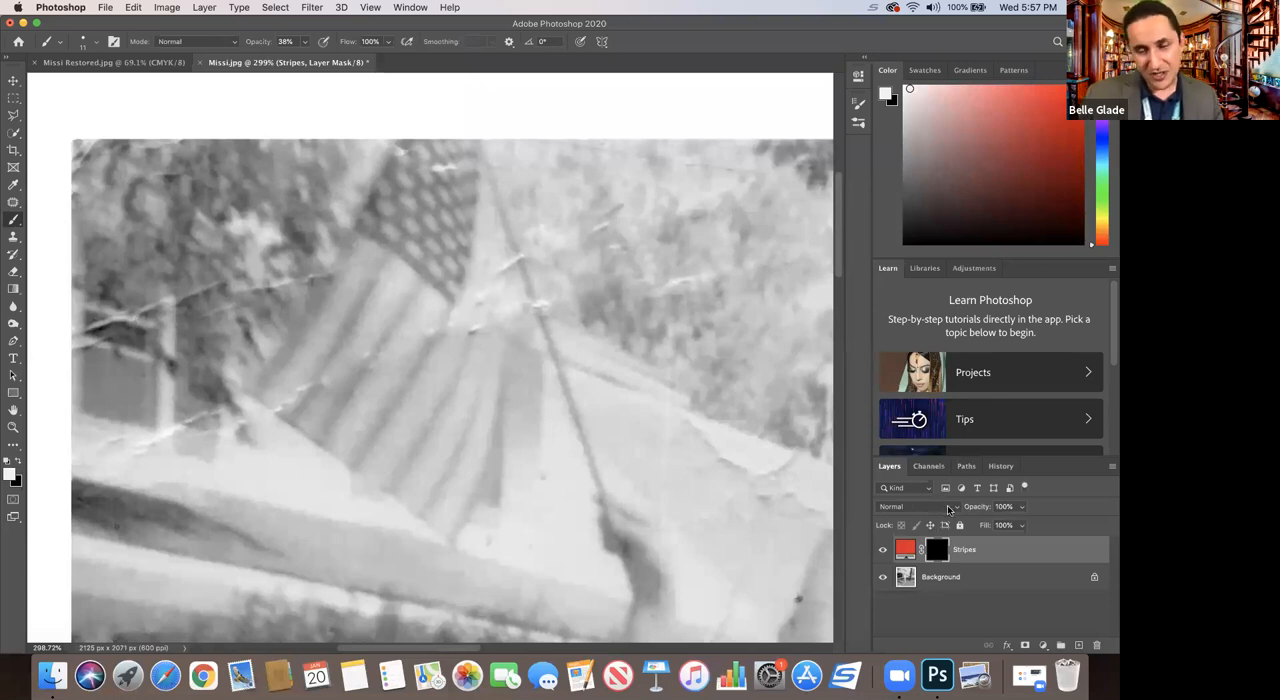
{"action": "left_click", "coordinate": [948, 508]}
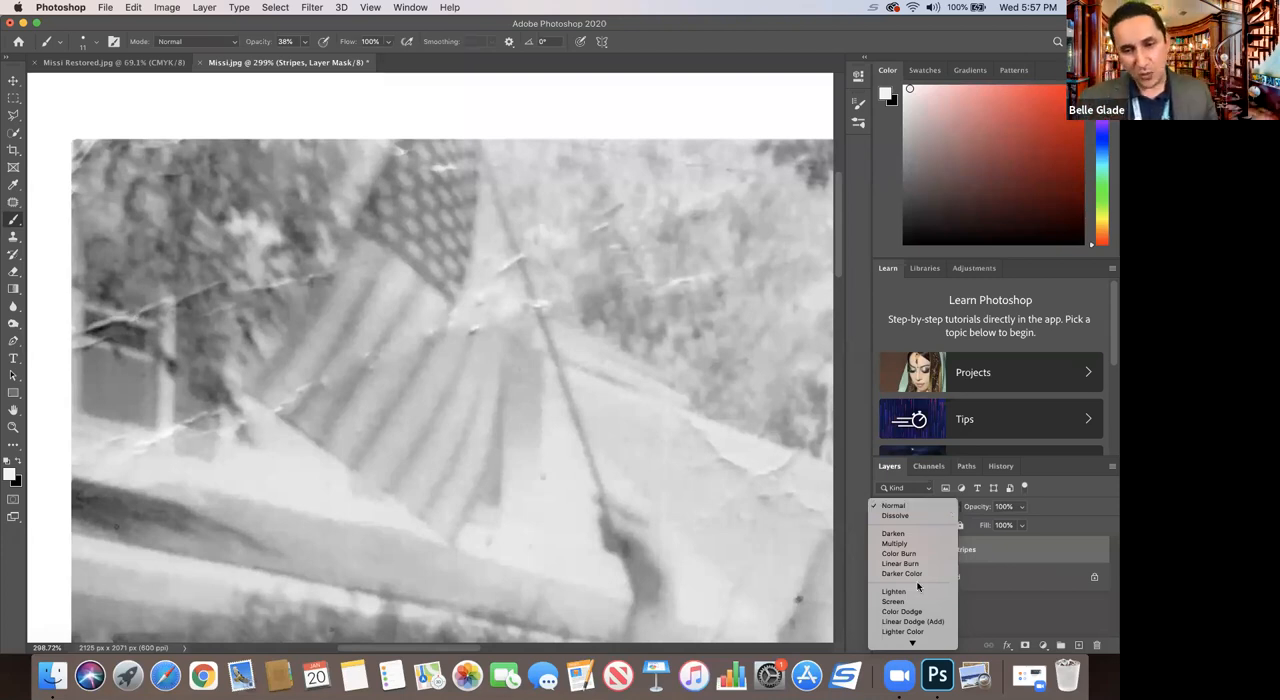
{"action": "scroll", "coordinate": [905, 600], "scroll_direction": "down", "scroll_amount": 5}
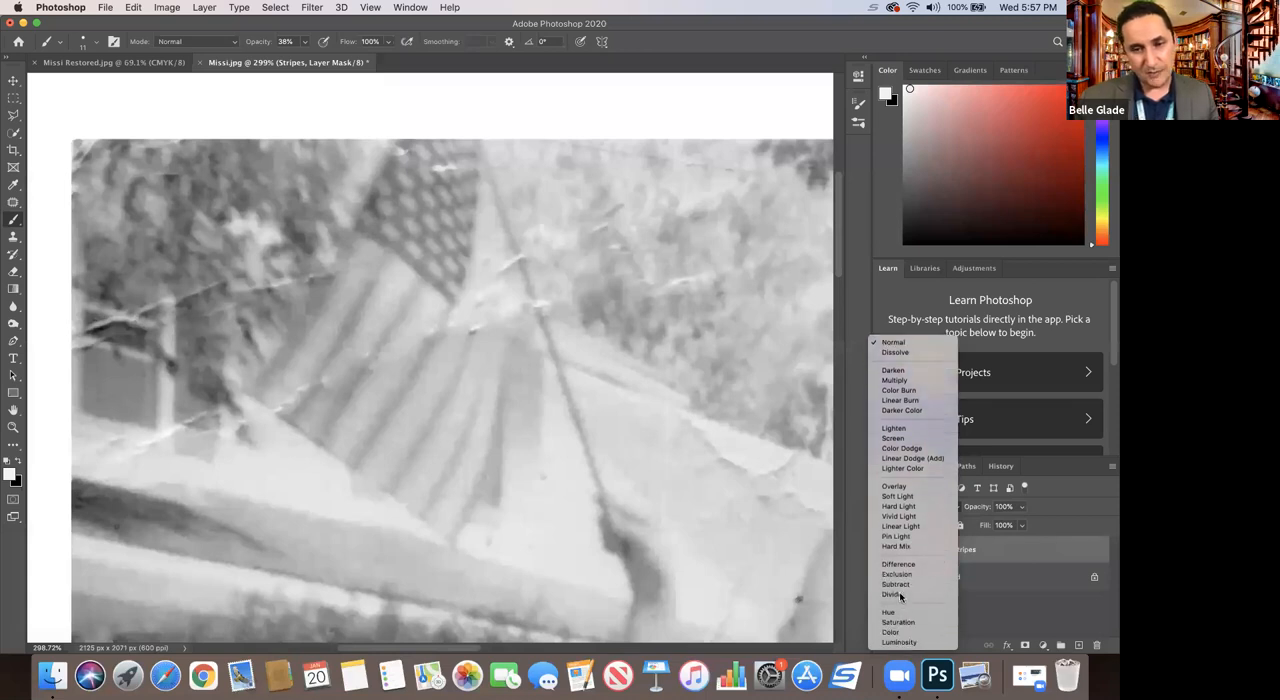
{"action": "left_click", "coordinate": [886, 497]}
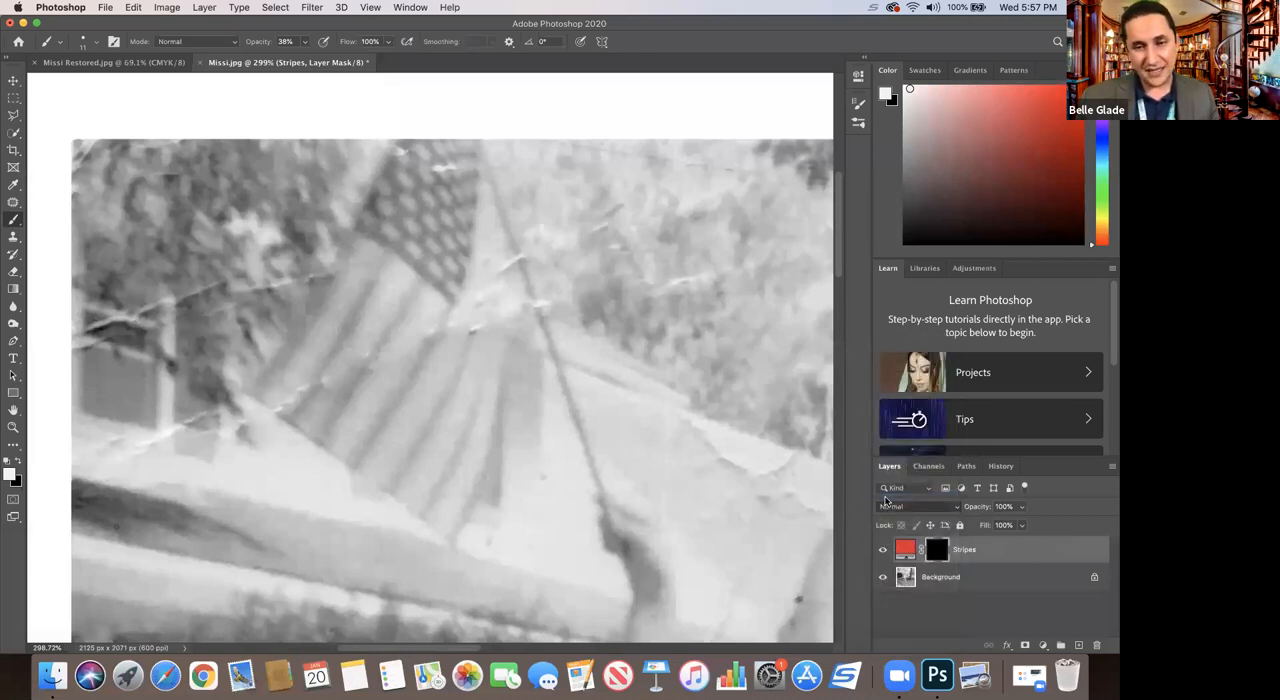
Step: Try painting along the outermost stripe with Soft Light blending, then undo the brush strokes
{"action": "left_click_drag", "start_coordinate": [263, 380], "coordinate": [284, 363]}
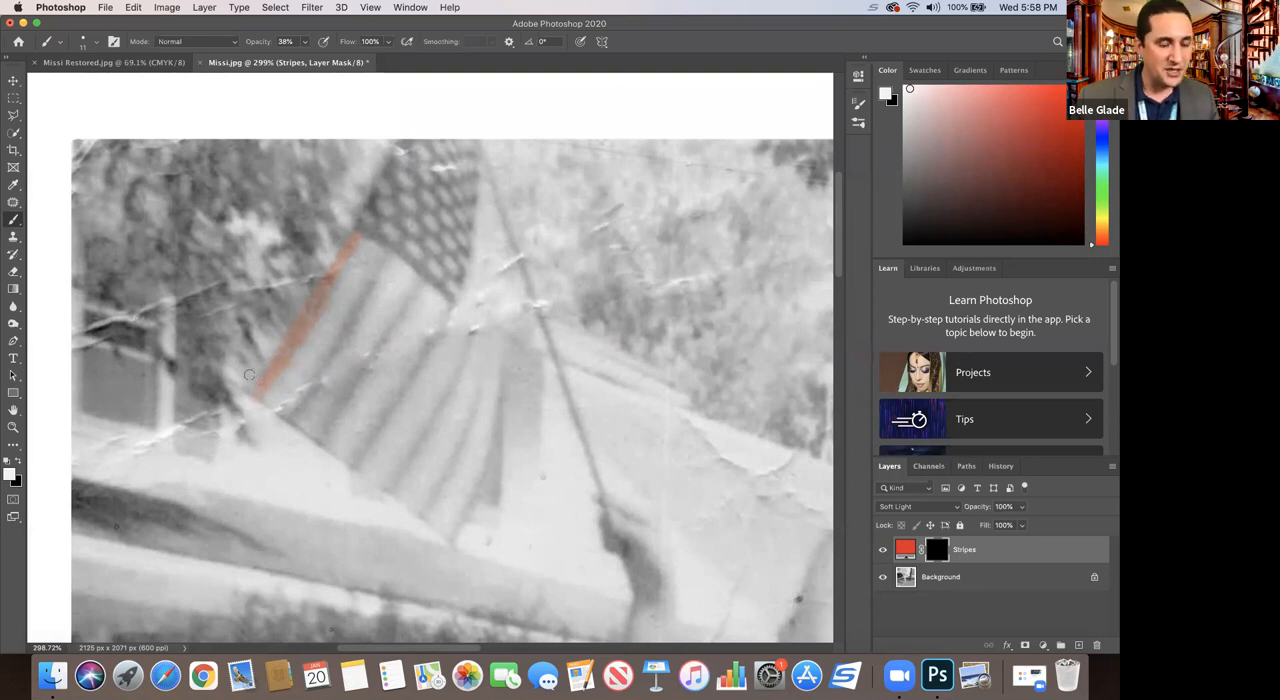
{"action": "key", "text": "super+z"}
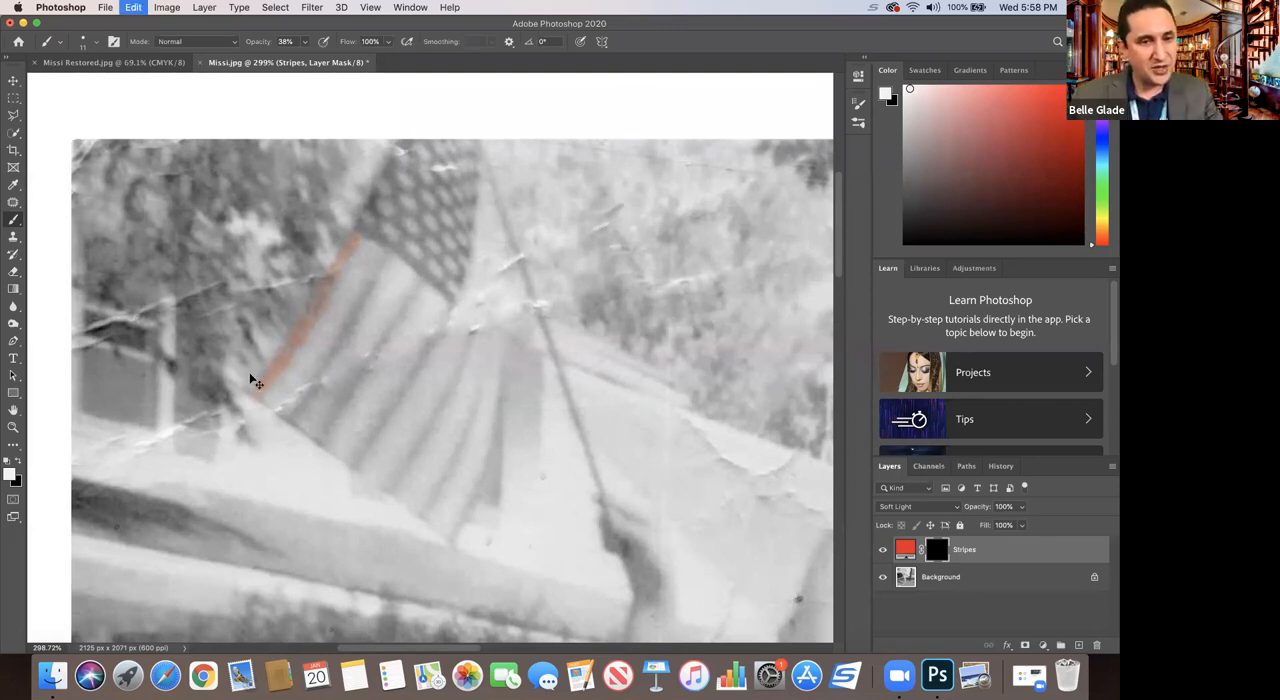
{"action": "key", "text": "super+z"}
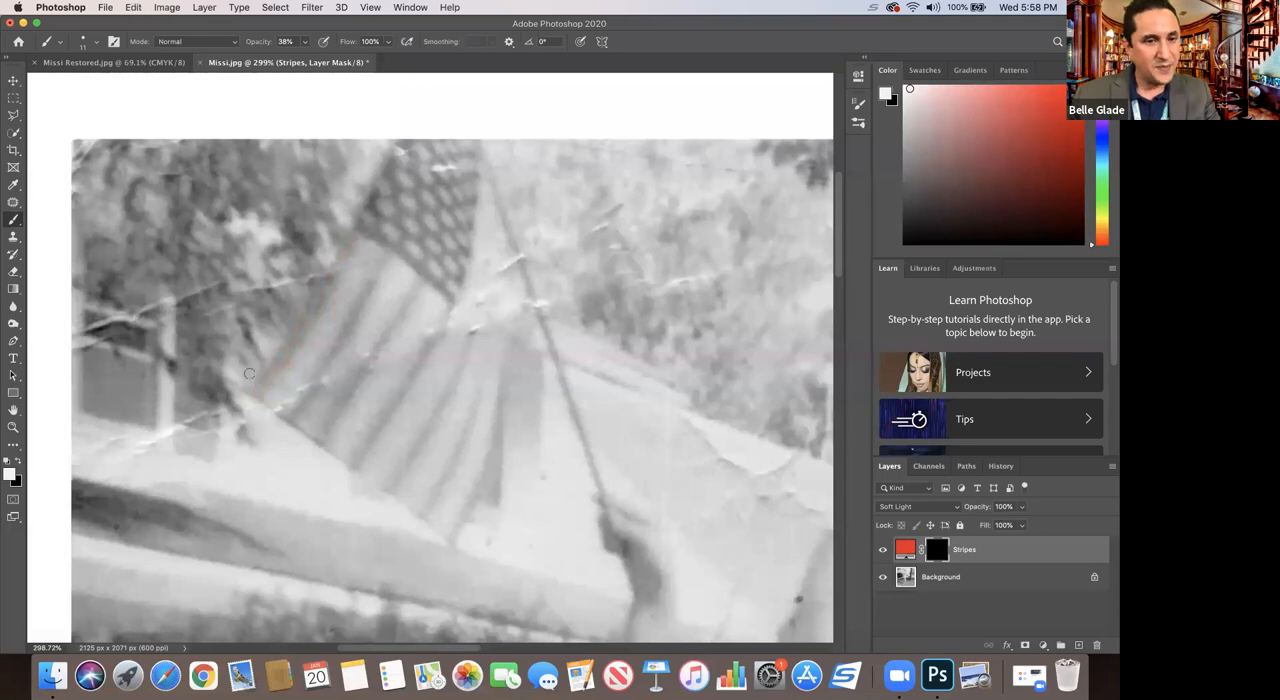
Step: Outline the flag's outermost dark stripe with the Polygonal Lasso and add the second dark stripe to the selection
{"action": "left_click", "coordinate": [14, 117]}
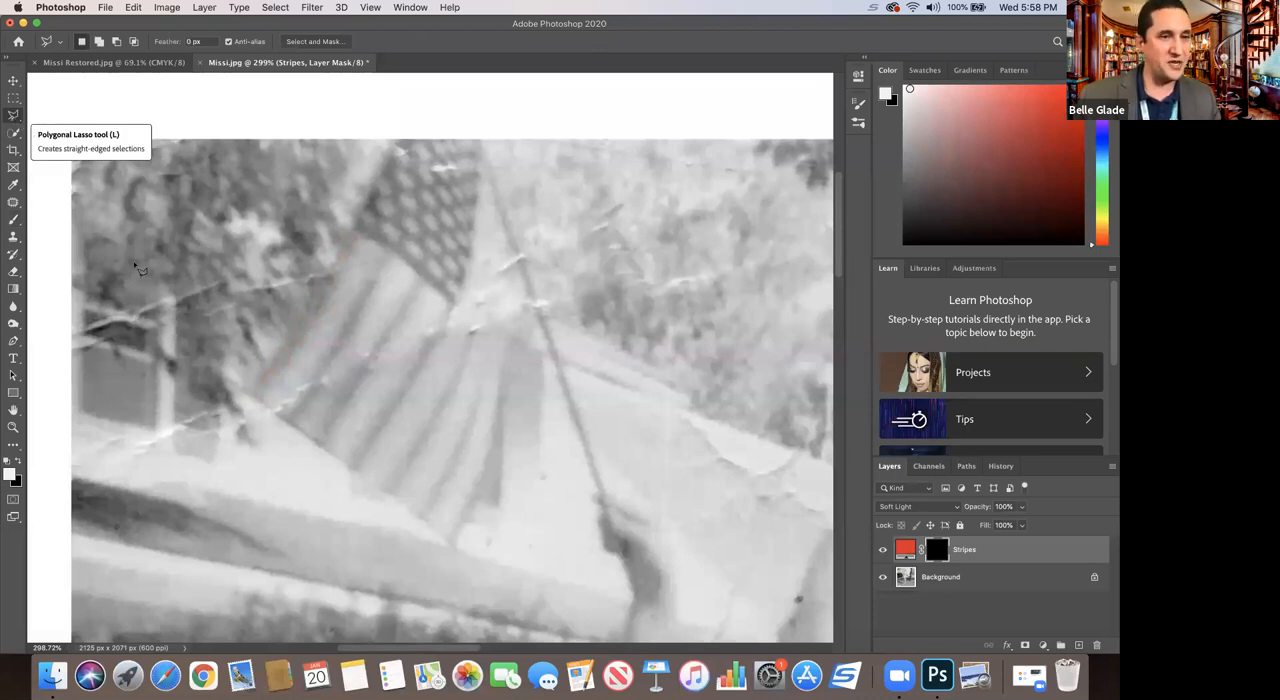
{"action": "left_click", "coordinate": [251, 393]}
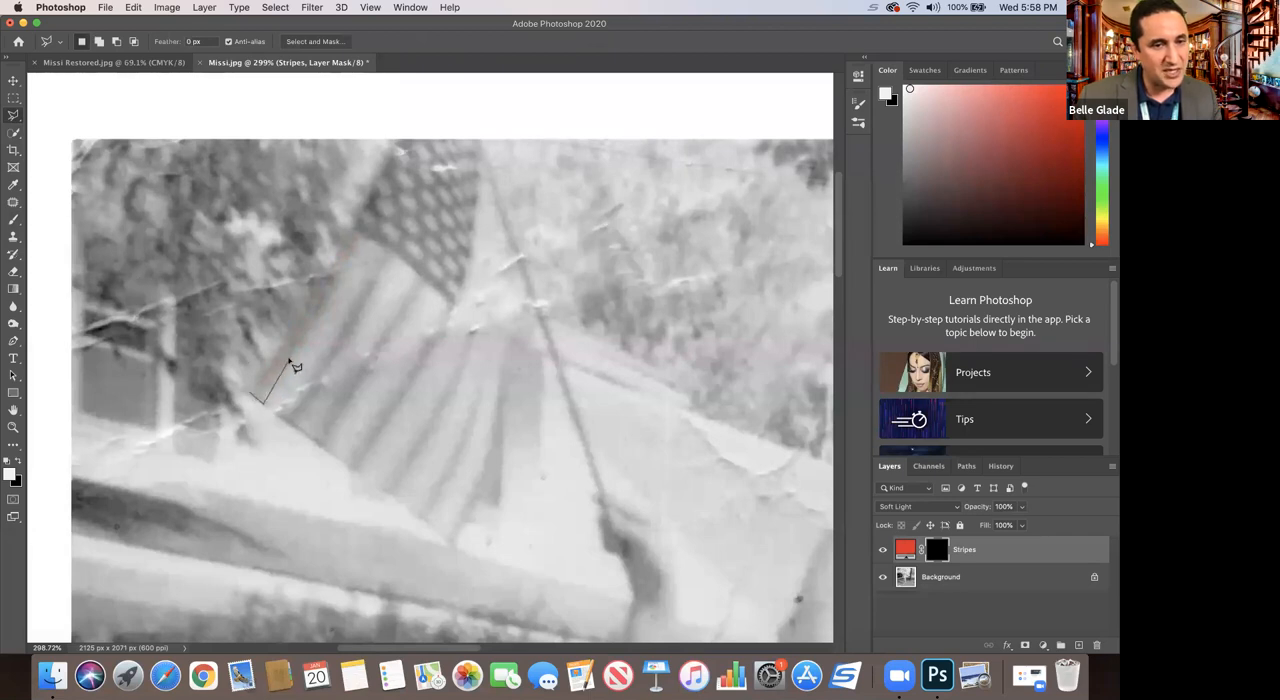
{"action": "left_click", "coordinate": [355, 232]}
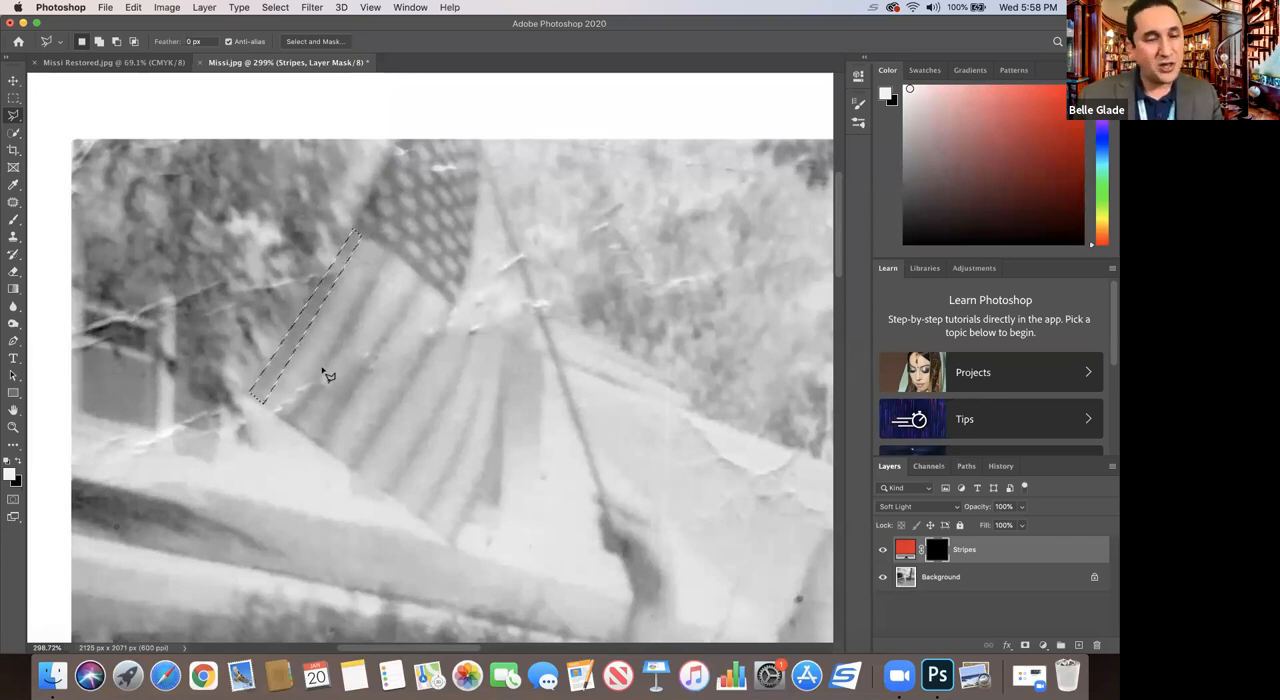
{"action": "key", "text": "shift"}
{"action": "key", "text": "shift"}
{"action": "key", "text": "shift"}
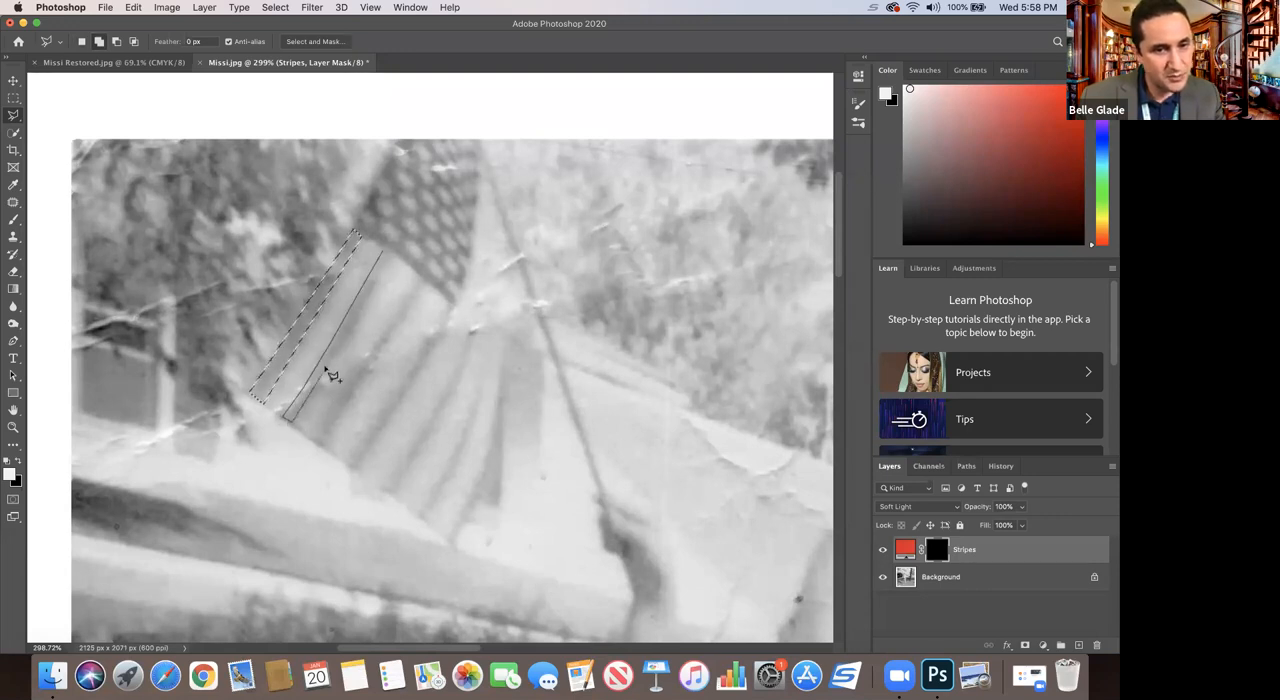
{"action": "double_click", "coordinate": [390, 251]}
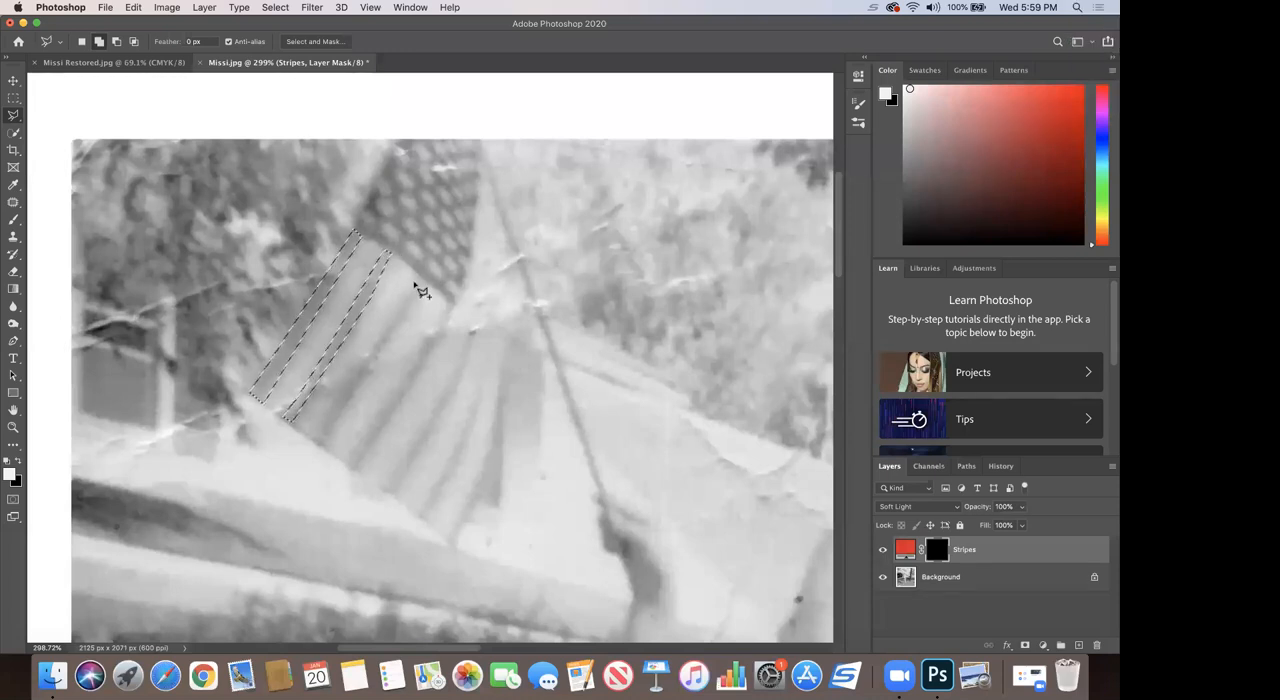
Step: Add the flag's third dark stripe to the selection, outlining it from the star field to the lower edge
{"action": "left_click", "coordinate": [889, 507]}
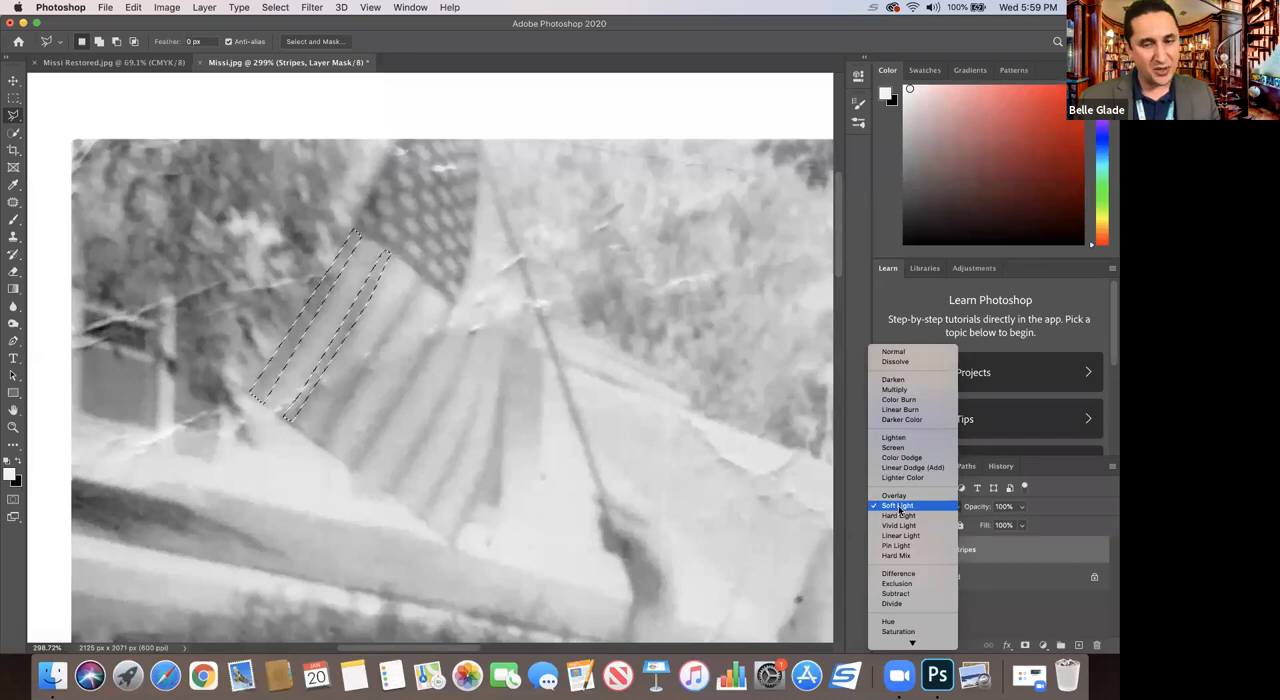
{"action": "left_click", "coordinate": [415, 275]}
{"action": "left_click", "coordinate": [415, 273]}
{"action": "left_click", "coordinate": [427, 280]}
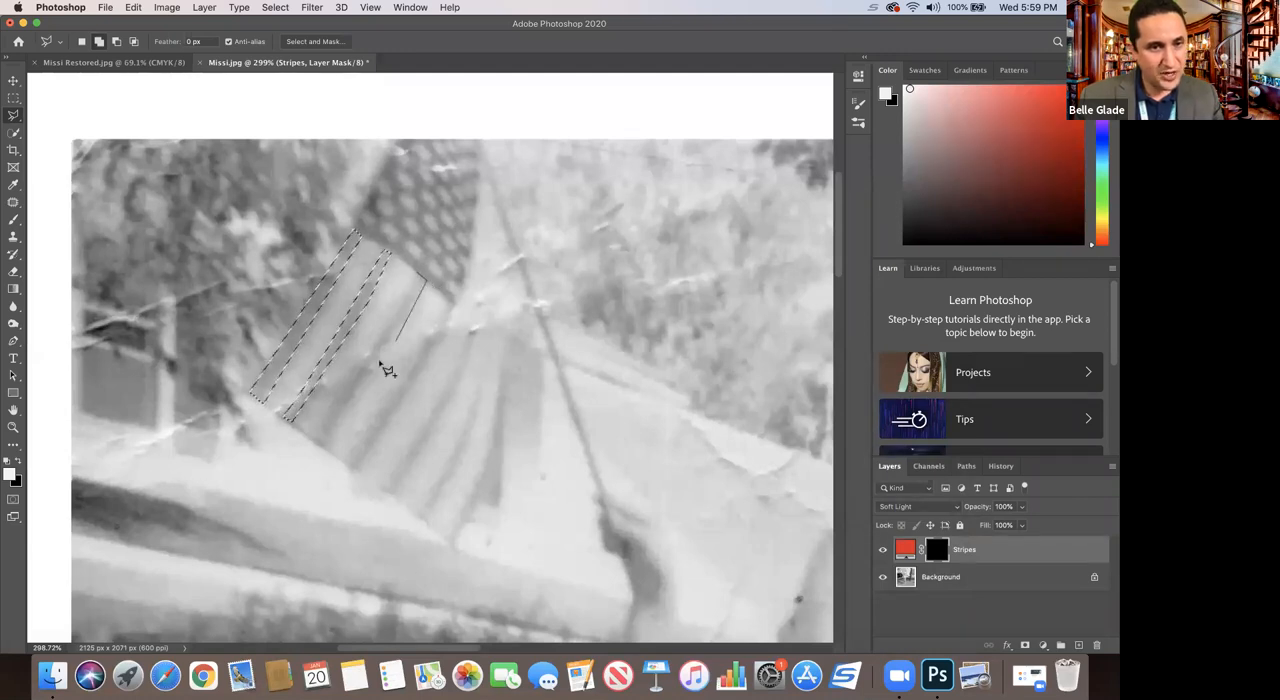
{"action": "left_click", "coordinate": [312, 440]}
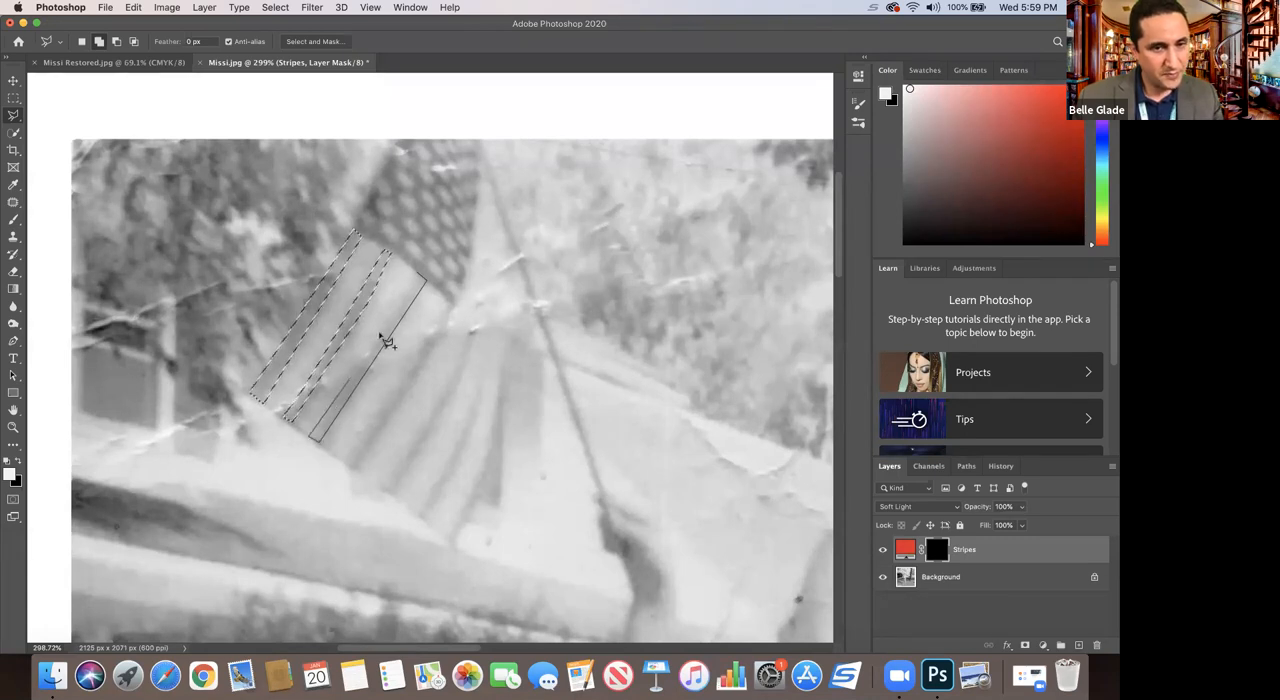
{"action": "left_click", "coordinate": [423, 280]}
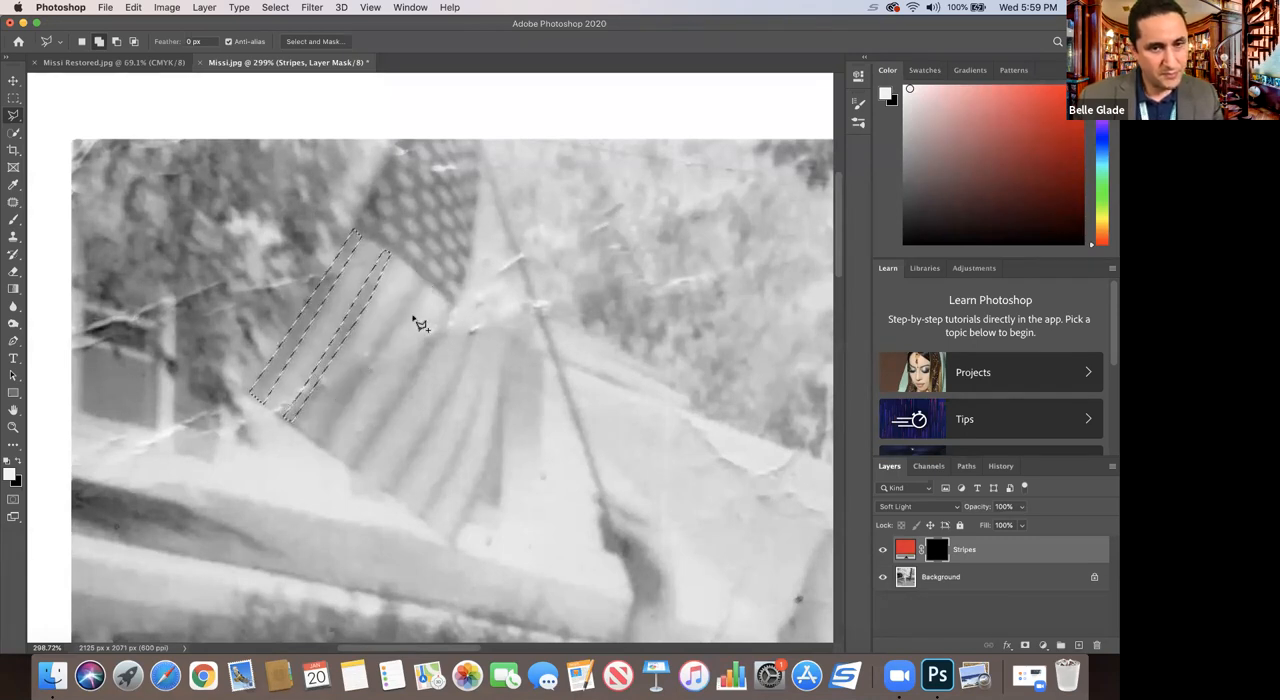
Step: Add the fourth dark stripe, which meets the lower corner of the star field, to the selection
{"action": "left_click", "coordinate": [346, 458]}
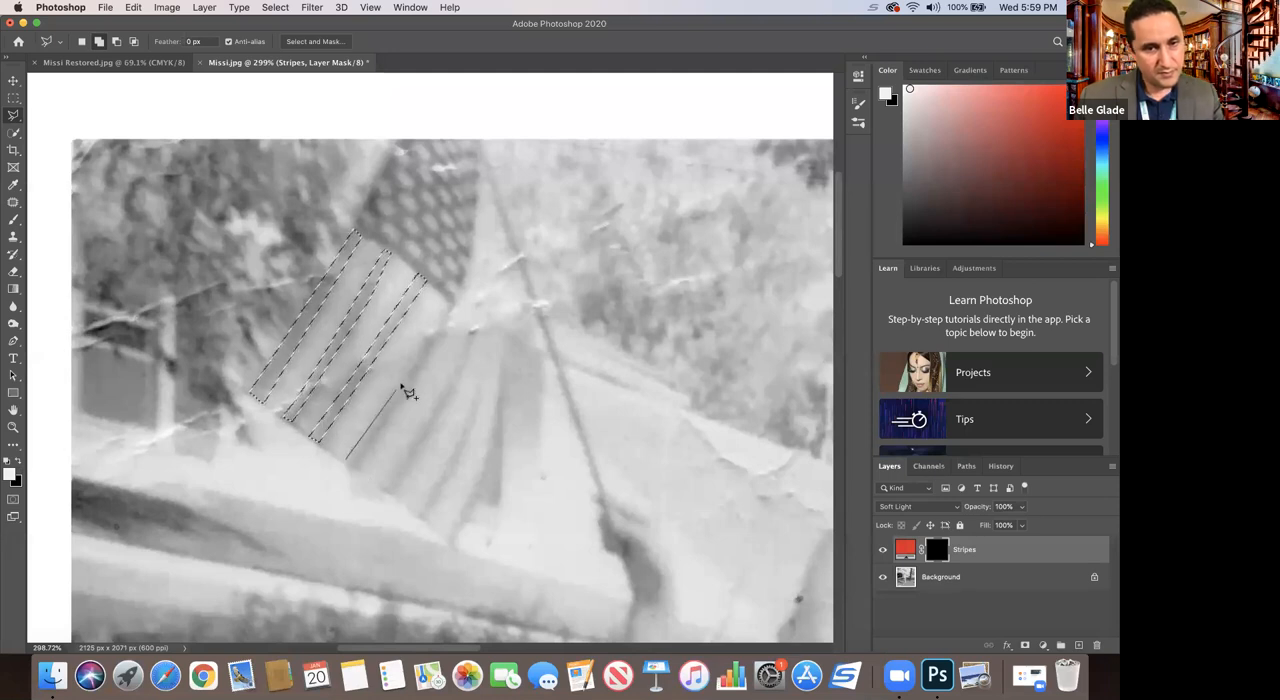
{"action": "left_click", "coordinate": [452, 305]}
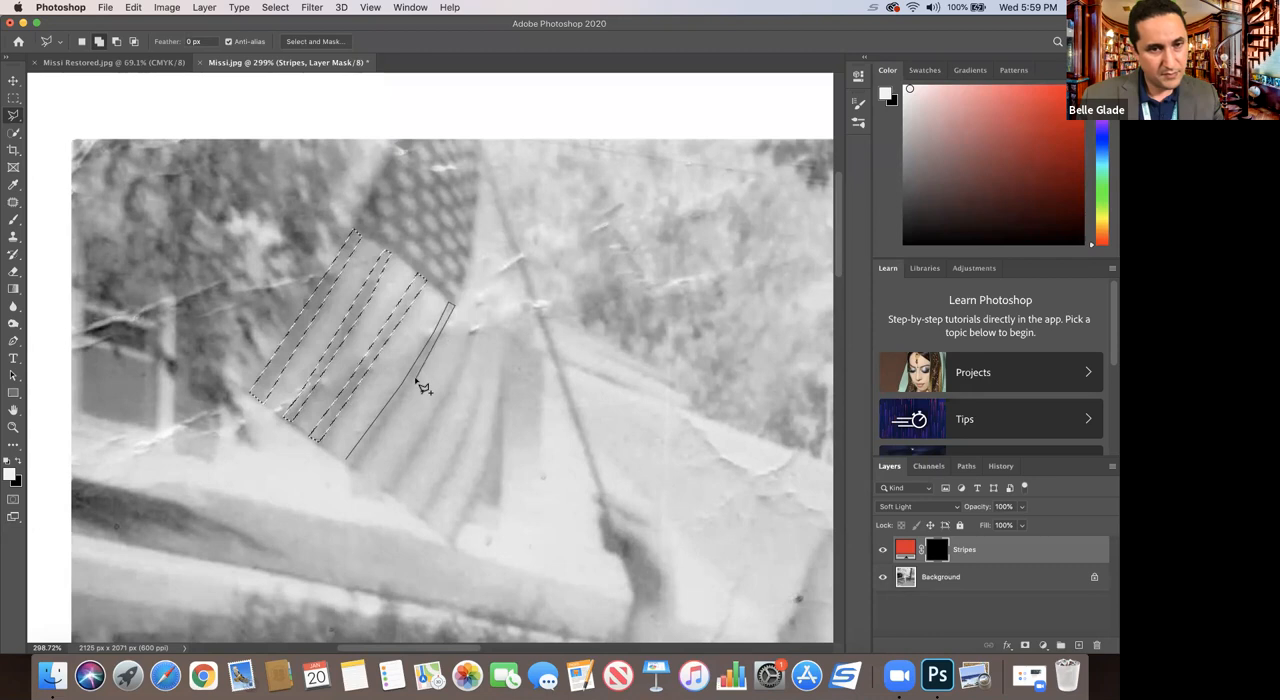
{"action": "left_click", "coordinate": [348, 464]}
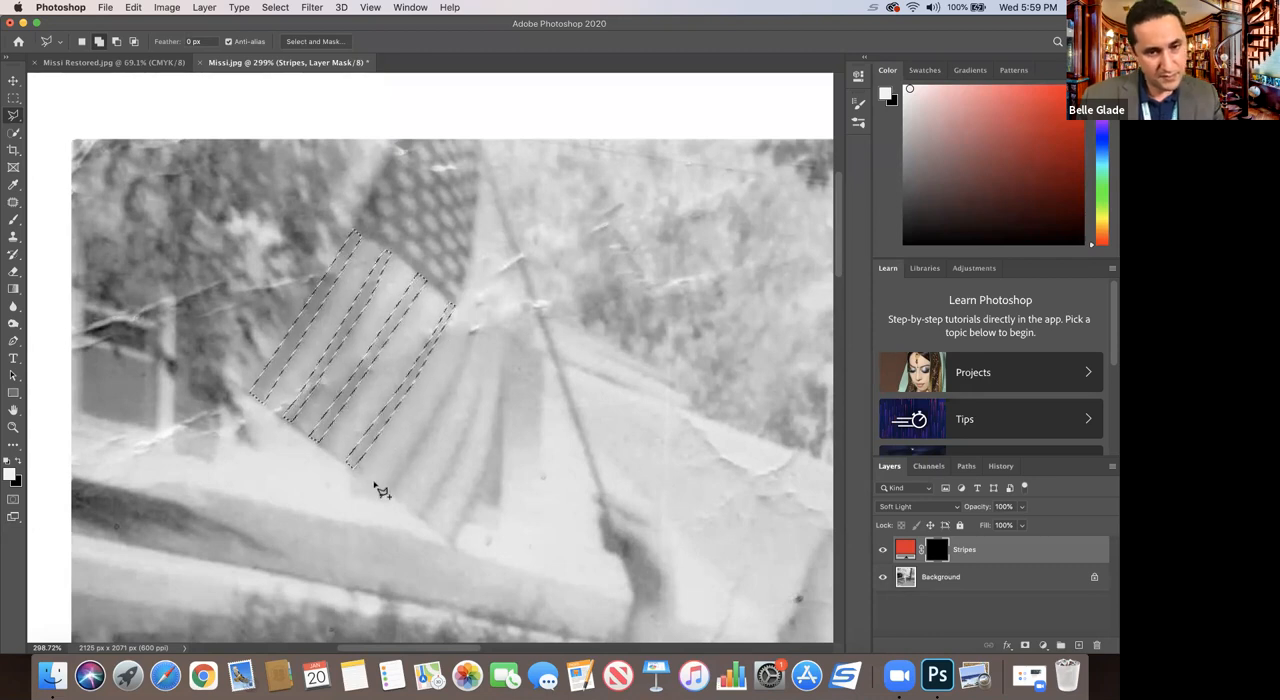
Step: Add the fifth, curved dark stripe to the selection, tapering it to a point beside the star field
{"action": "left_click", "coordinate": [383, 488]}
{"action": "left_click", "coordinate": [451, 385]}
{"action": "left_click", "coordinate": [470, 321]}
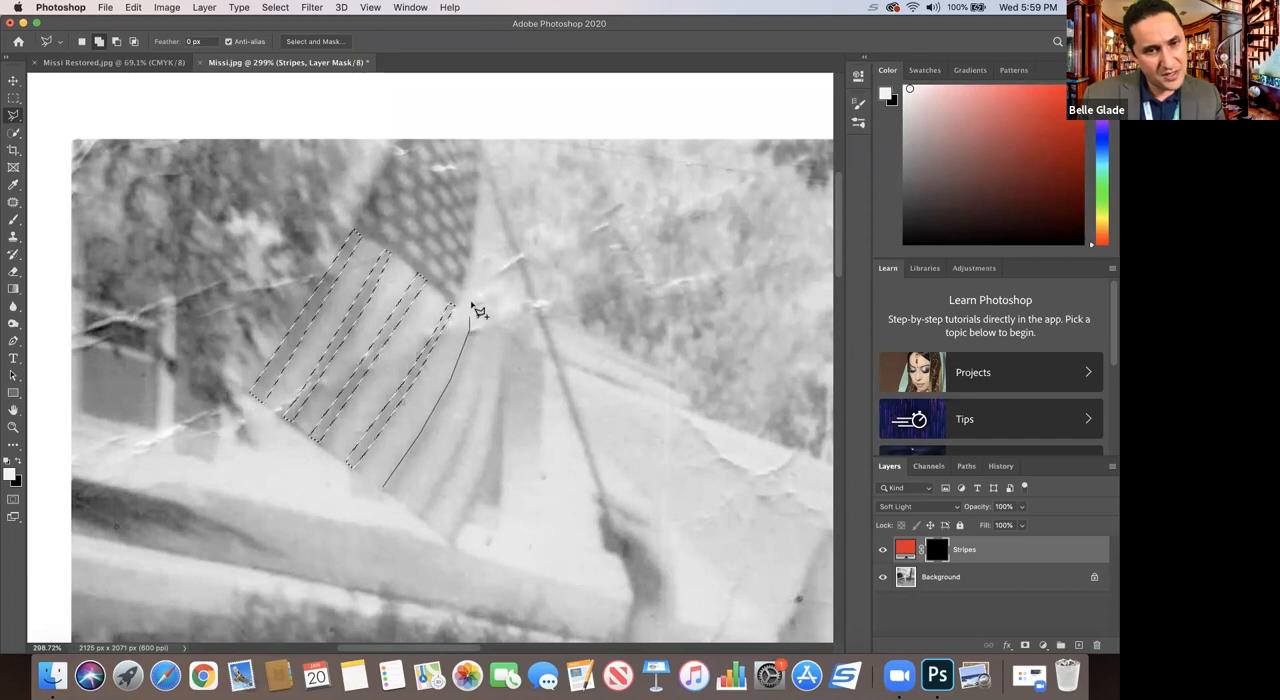
{"action": "left_click", "coordinate": [486, 243]}
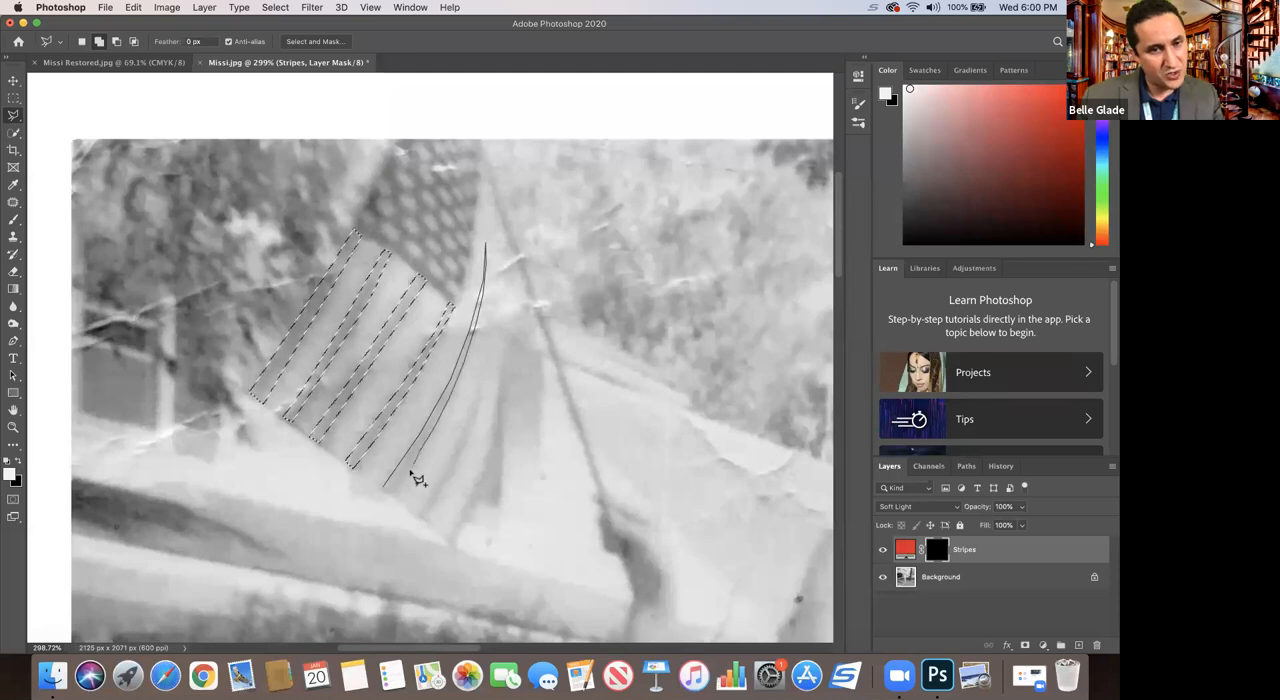
{"action": "left_click", "coordinate": [392, 494]}
{"action": "left_click", "coordinate": [390, 497]}
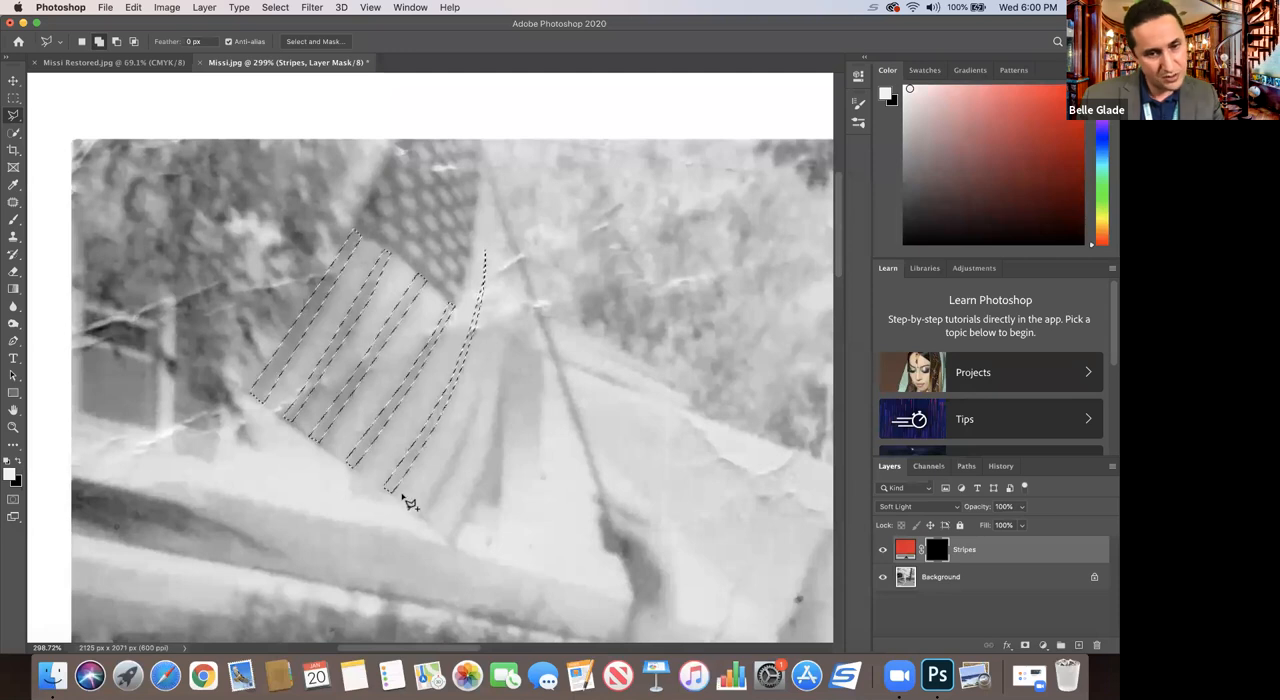
Step: Outline the sixth dark stripe from the flag's lower edge to add it to the selection
{"action": "left_click", "coordinate": [418, 513]}
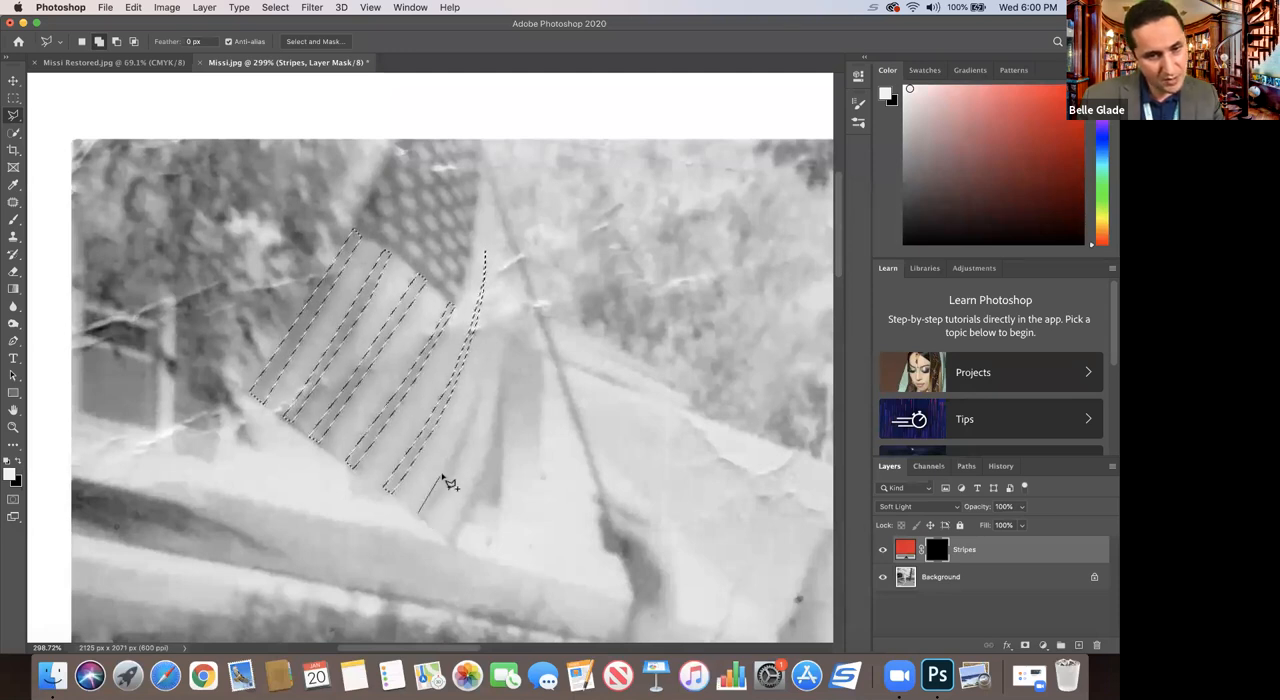
{"action": "left_click", "coordinate": [463, 433]}
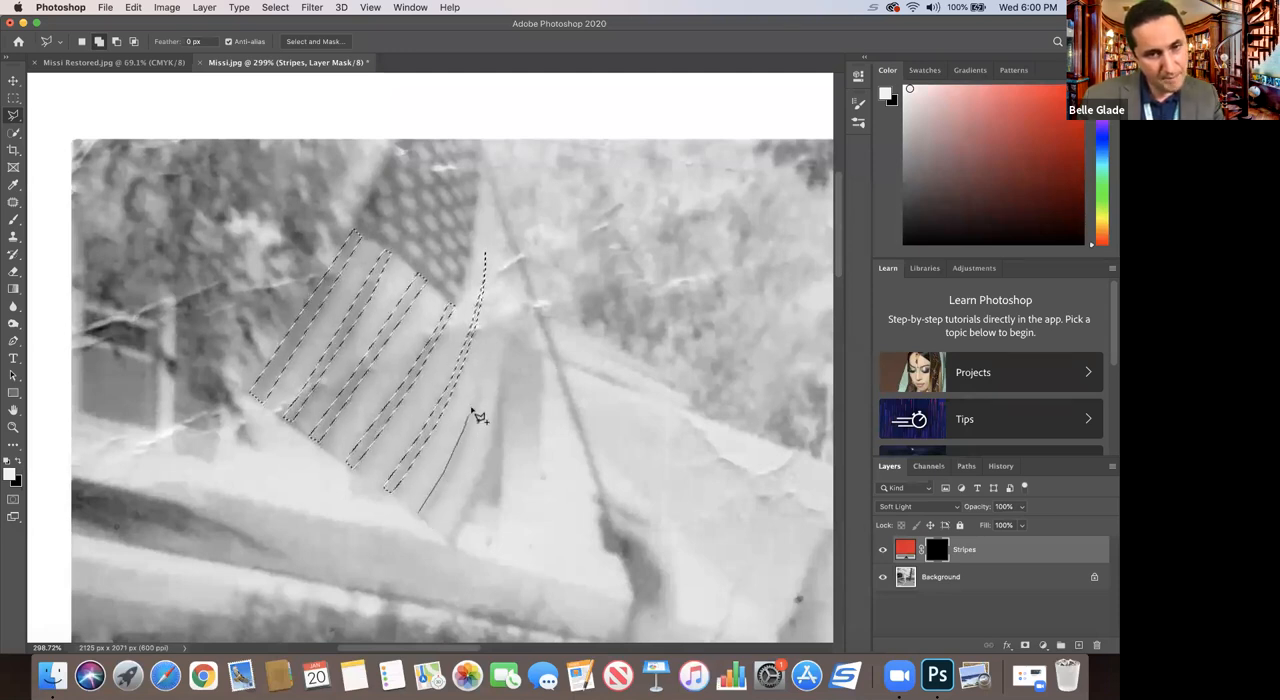
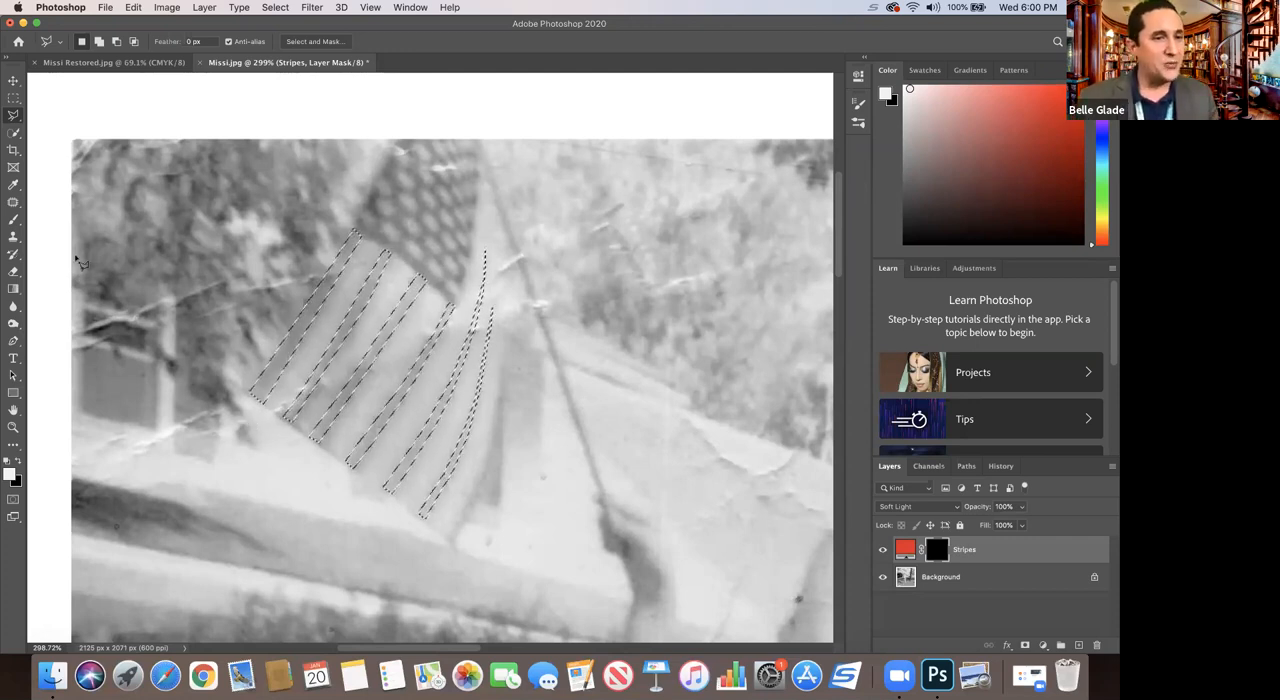
Step: Change the Stripes fill layer's color to a darker red, CMYK 26, 100, 100, 28 (#910c11)
{"action": "double_click", "coordinate": [904, 548]}
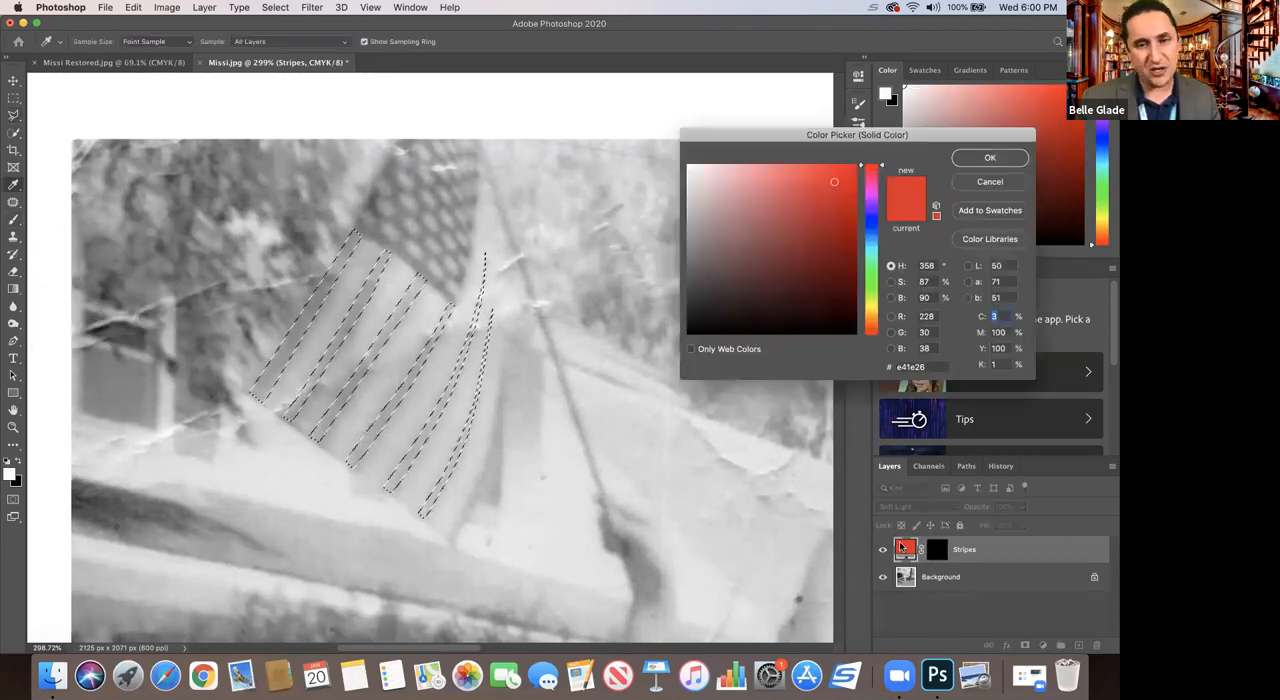
{"action": "left_click", "coordinate": [843, 237]}
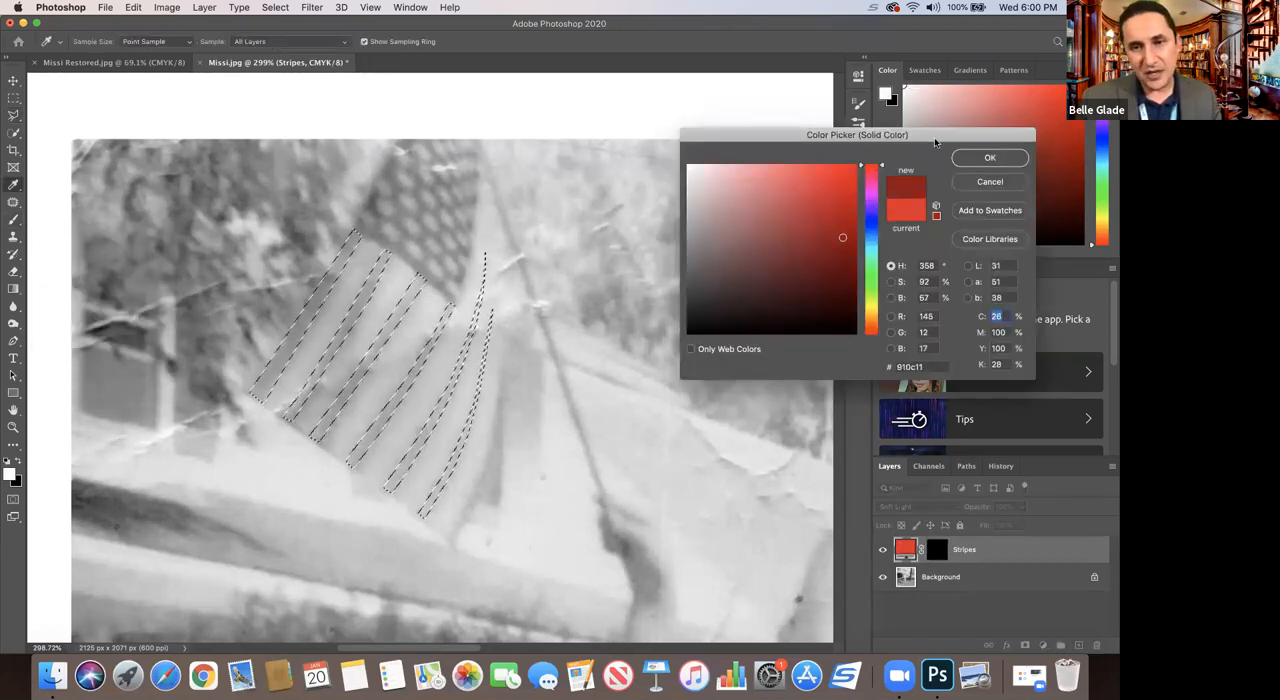
{"action": "left_click", "coordinate": [975, 159]}
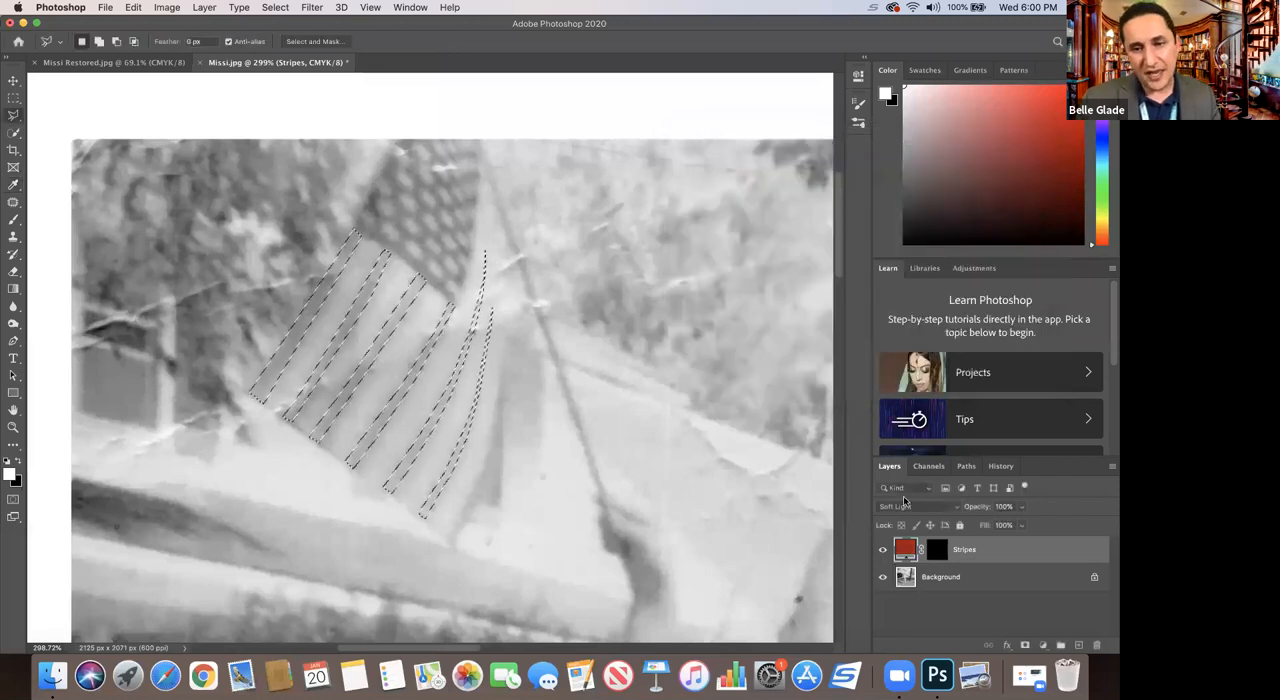
Step: Paint the selected stripes white on the Stripes layer mask with a 76 px Hard Round brush at 38% opacity
{"action": "left_click", "coordinate": [14, 224]}
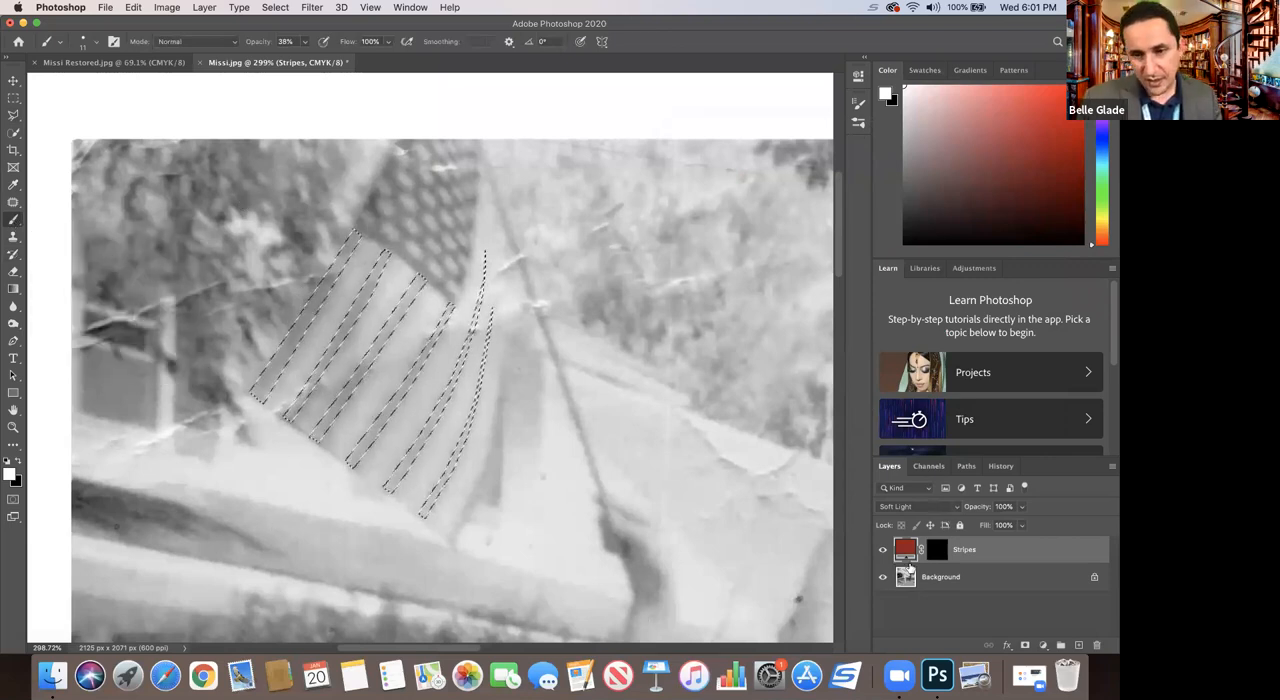
{"action": "left_click", "coordinate": [937, 552]}
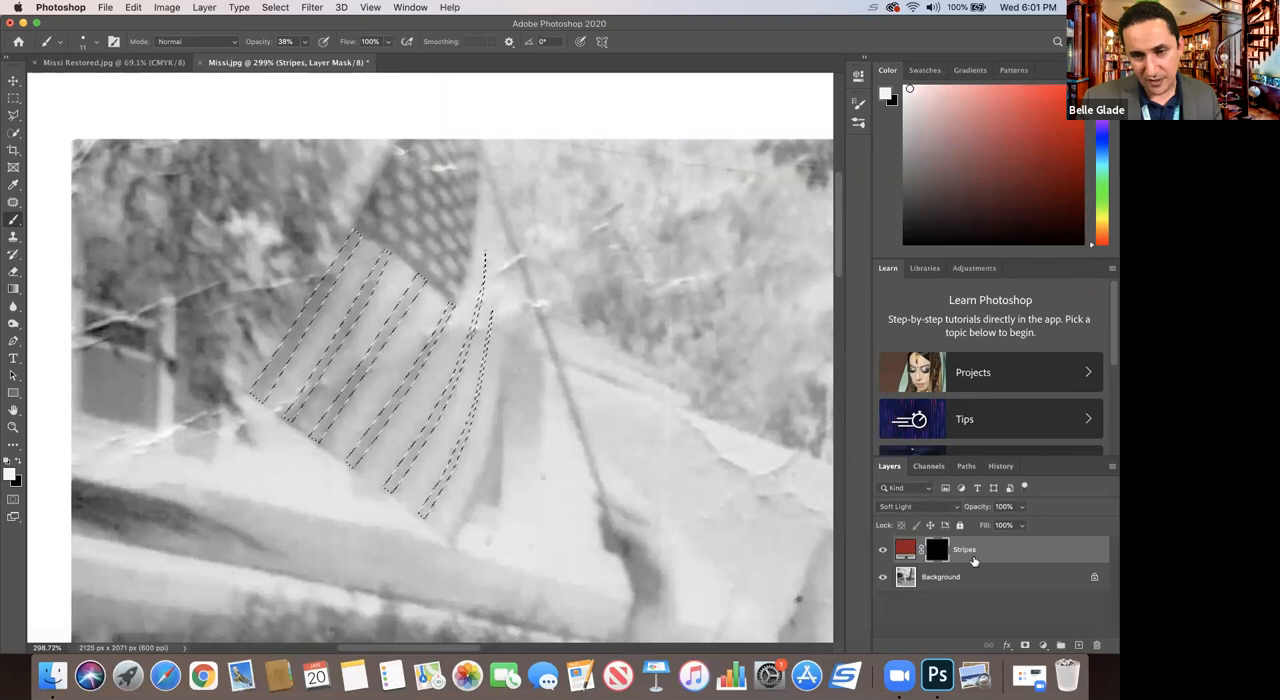
{"action": "left_click", "coordinate": [905, 551]}
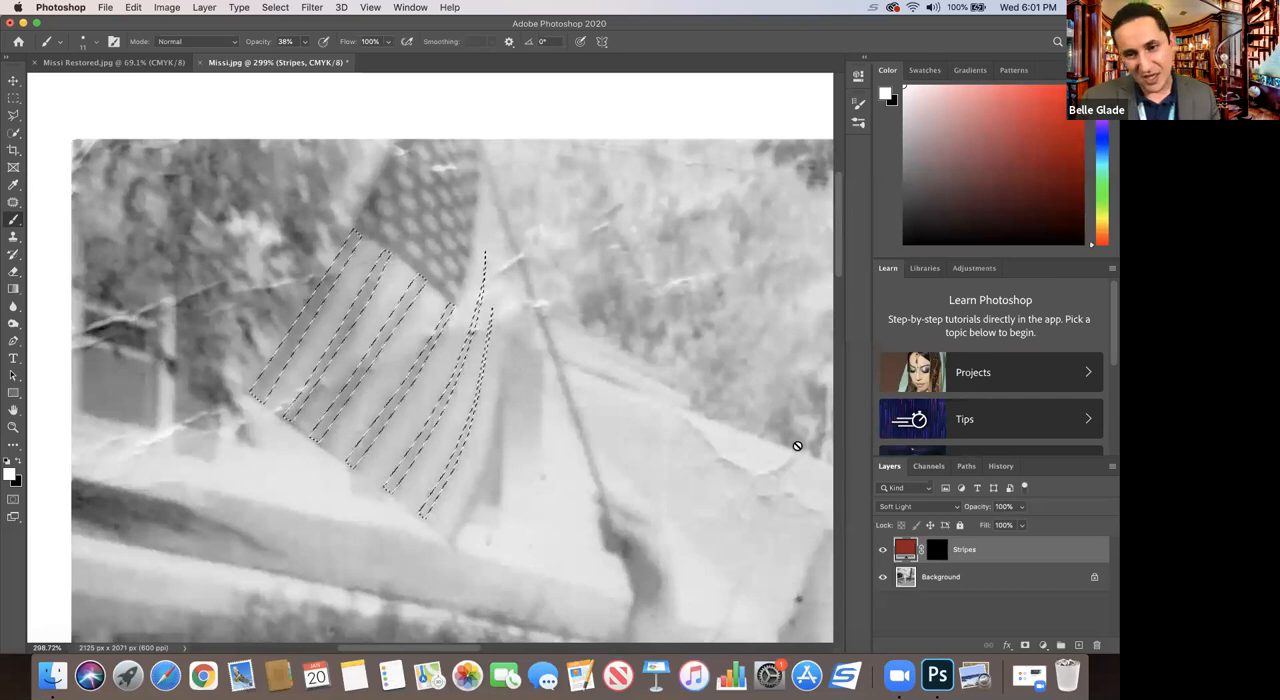
{"action": "left_click", "coordinate": [938, 551]}
{"action": "key", "text": "super+d"}
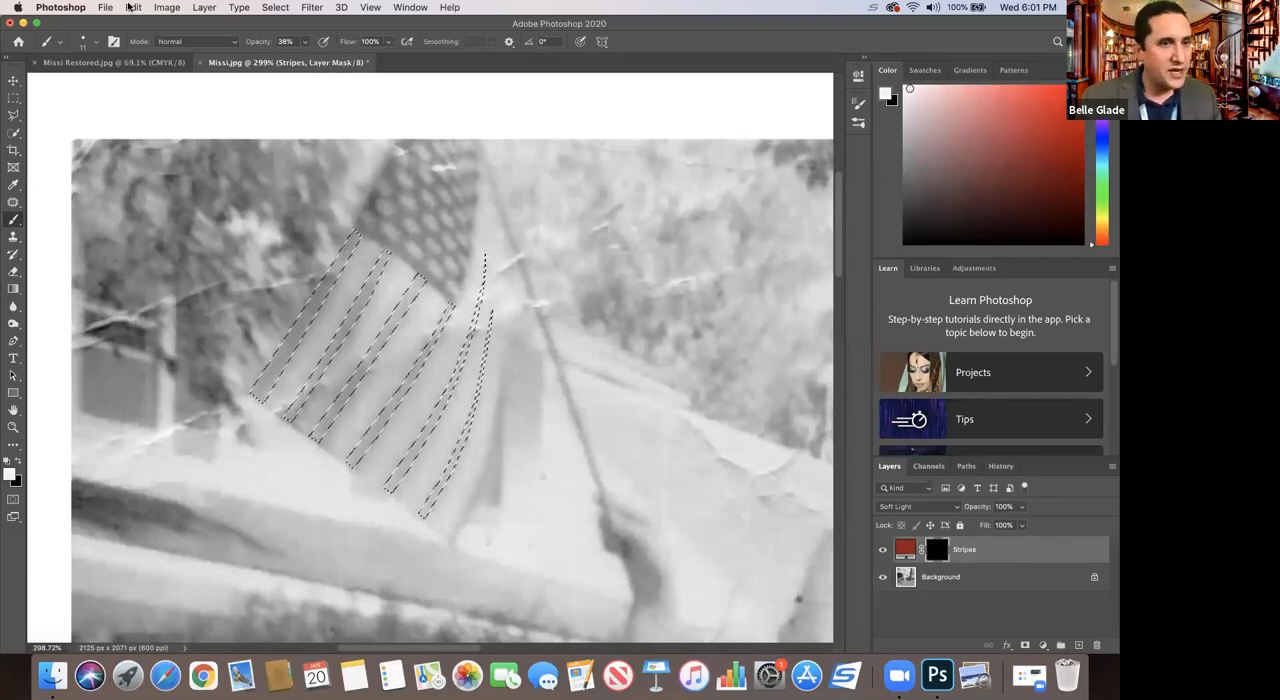
{"action": "left_click", "coordinate": [96, 42]}
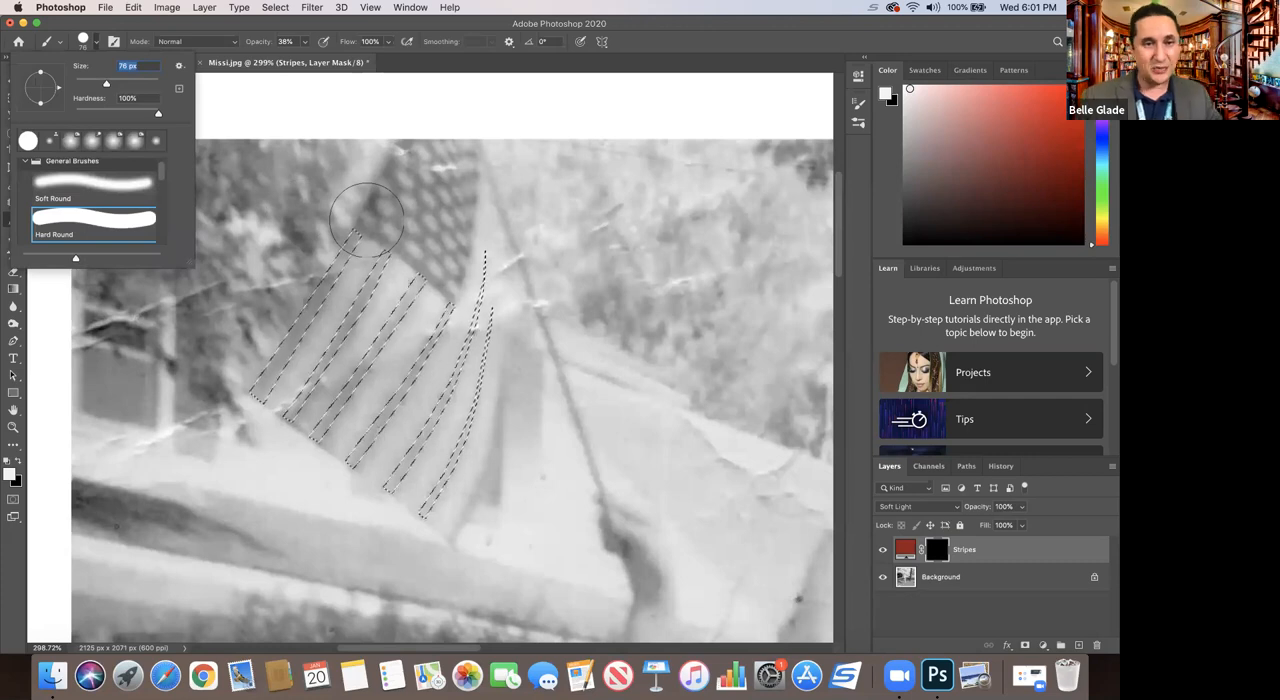
{"action": "left_click_drag", "start_coordinate": [340, 218], "coordinate": [240, 380]}
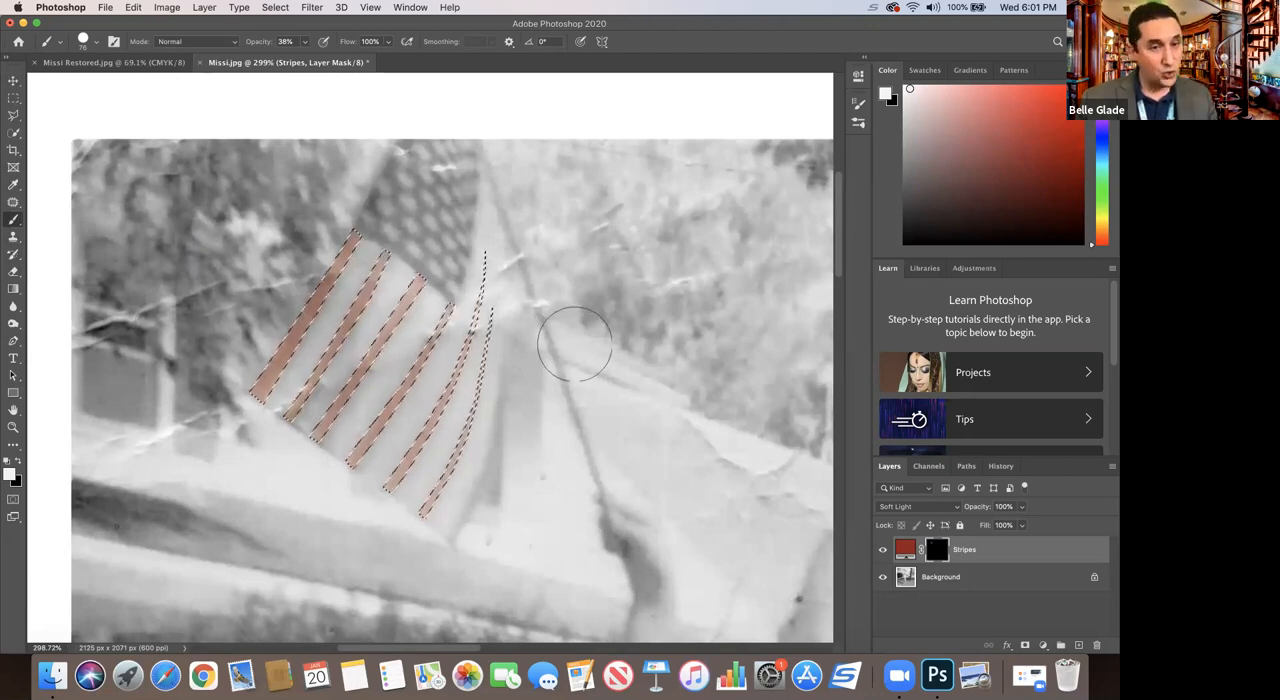
Step: Set the Stripes layer's blend mode to Hard Light and clear the stripe selection
{"action": "left_click", "coordinate": [890, 507]}
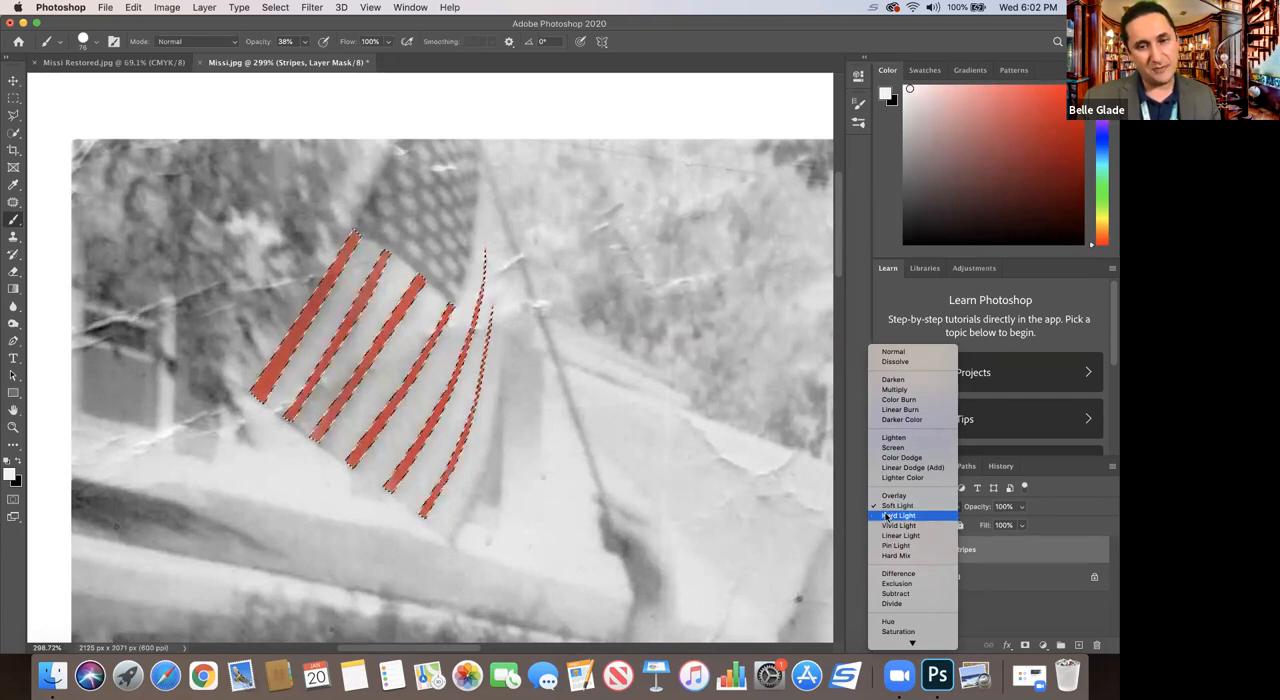
{"action": "left_click", "coordinate": [886, 516]}
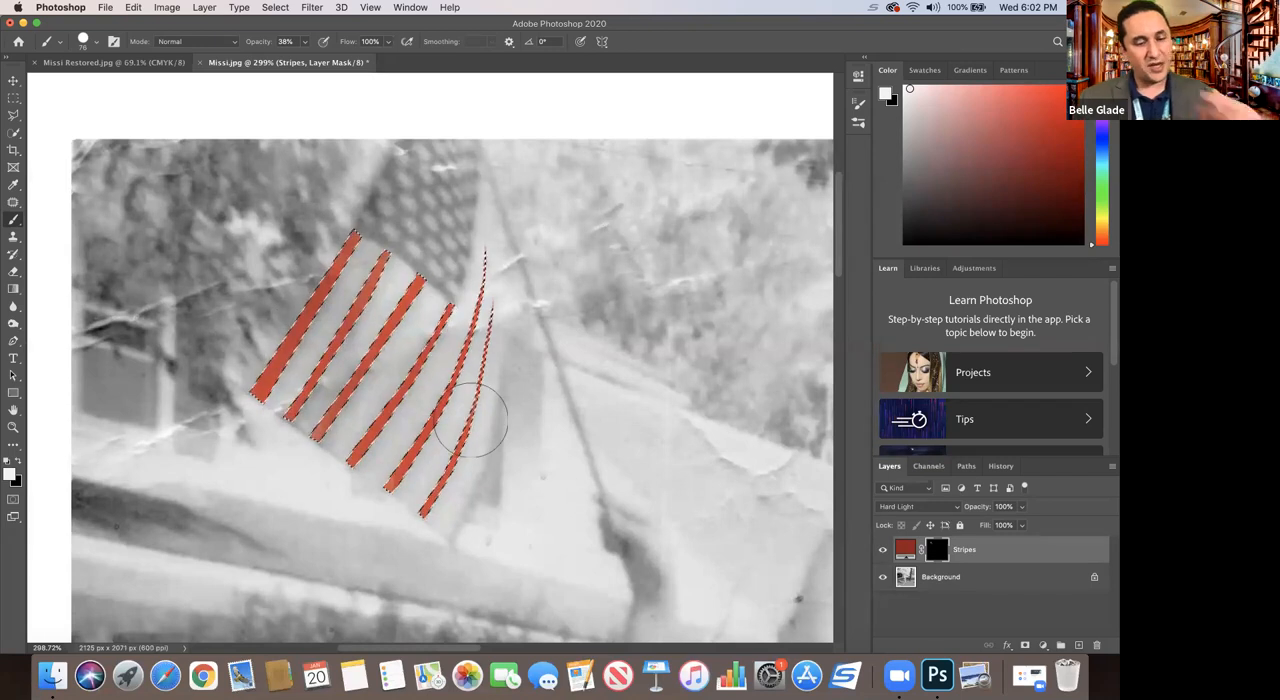
{"action": "left_click", "coordinate": [273, 8]}
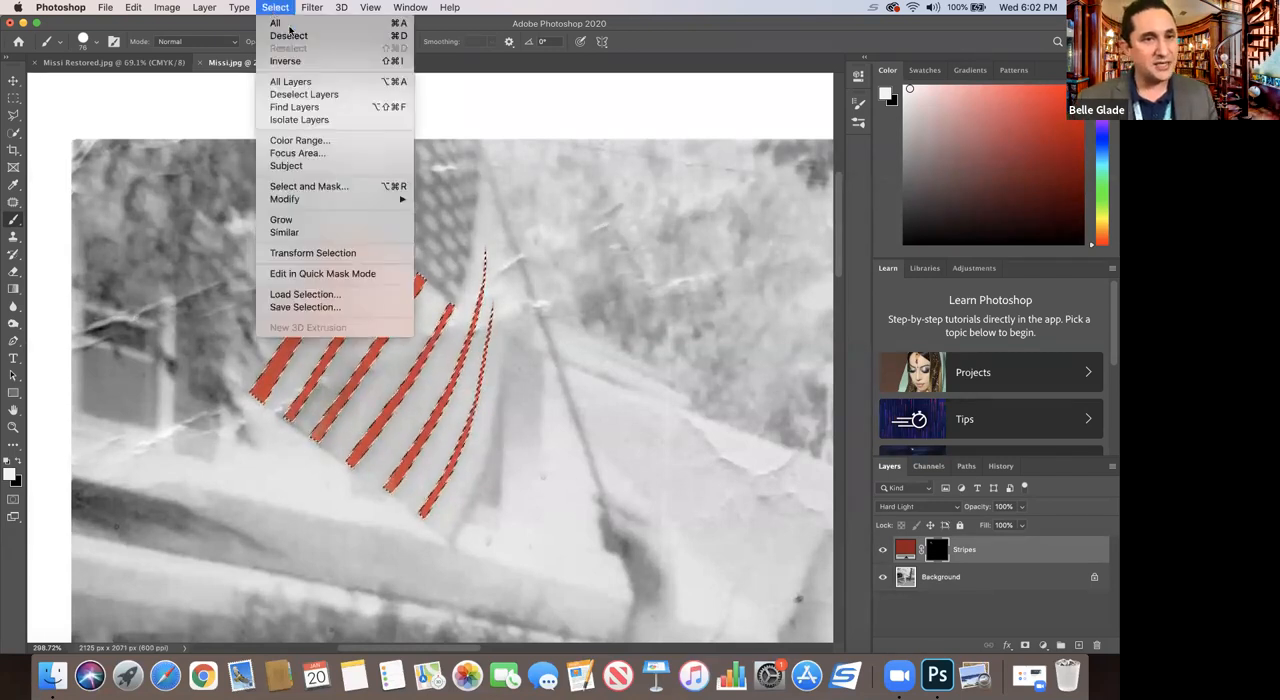
{"action": "left_click", "coordinate": [400, 37]}
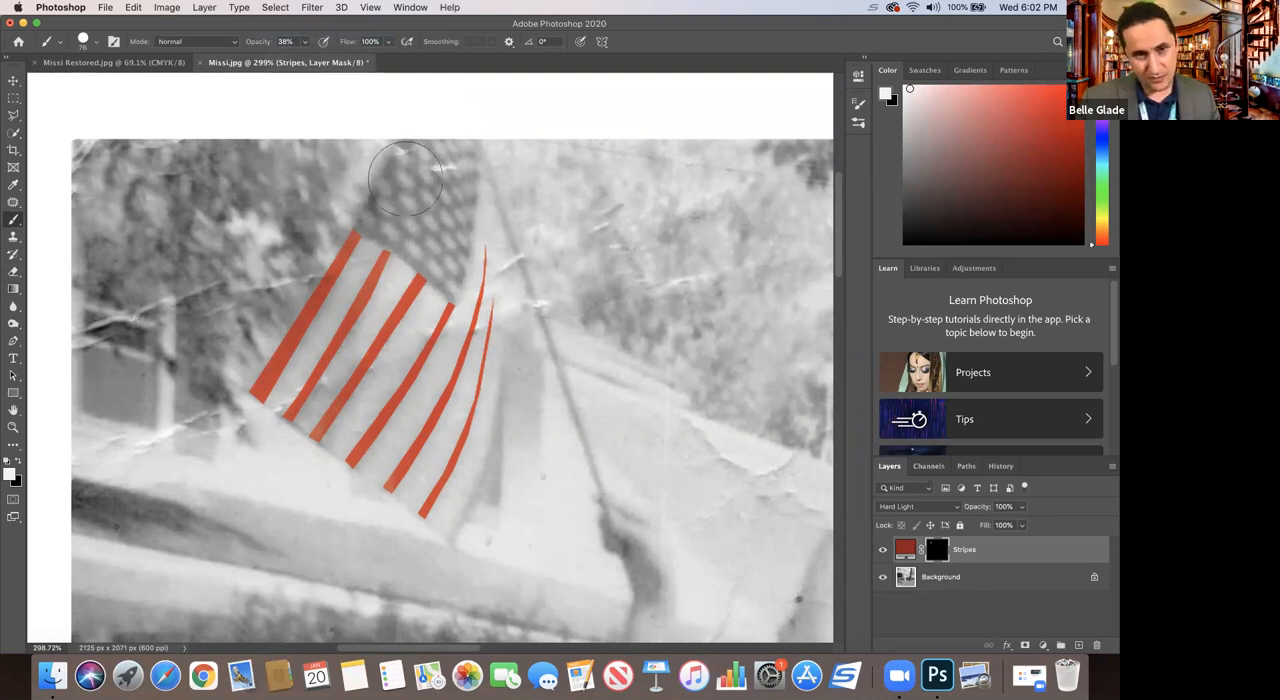
Step: Add a dark blue (#0c2995) solid color fill layer above Stripes and invert its mask to hide the fill
{"action": "left_click", "coordinate": [1043, 646]}
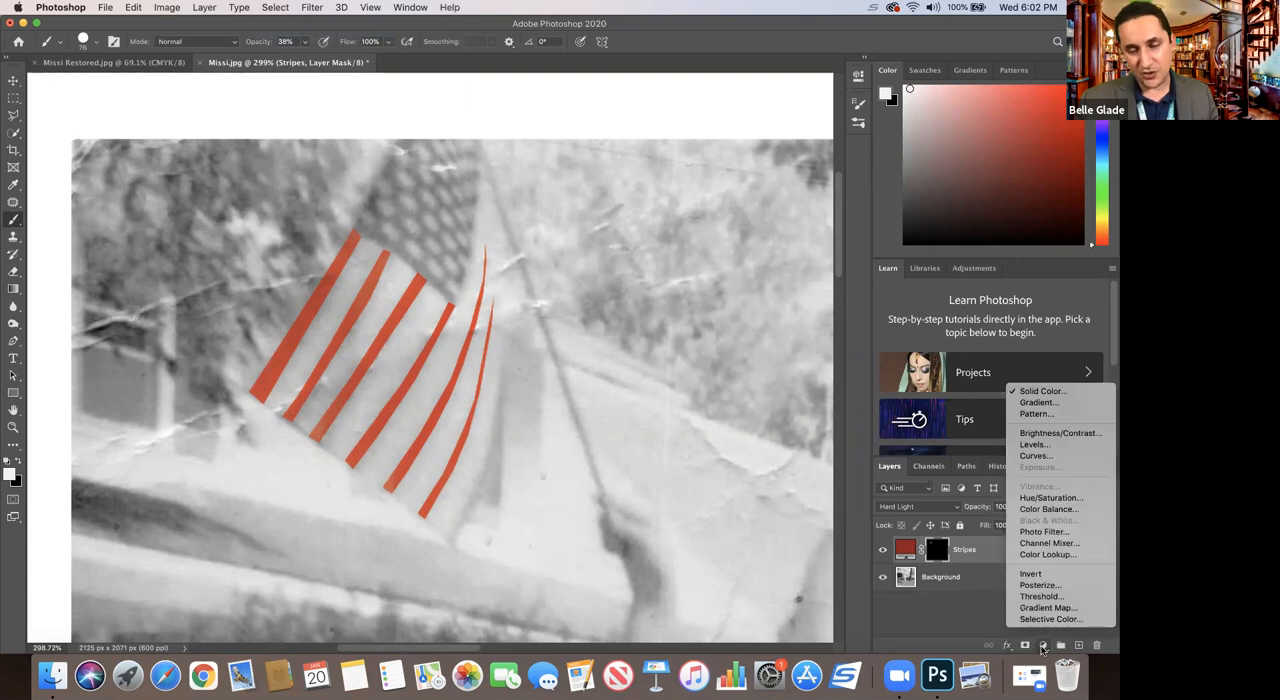
{"action": "left_click", "coordinate": [1030, 392]}
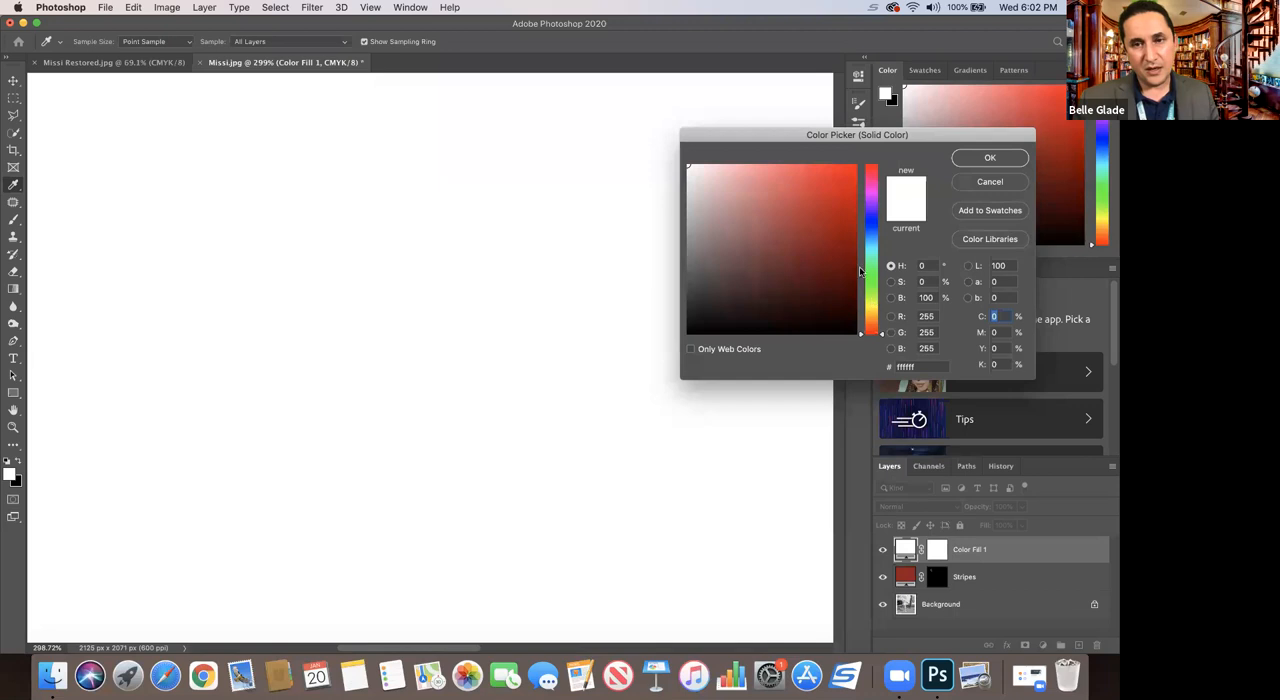
{"action": "left_click", "coordinate": [872, 228]}
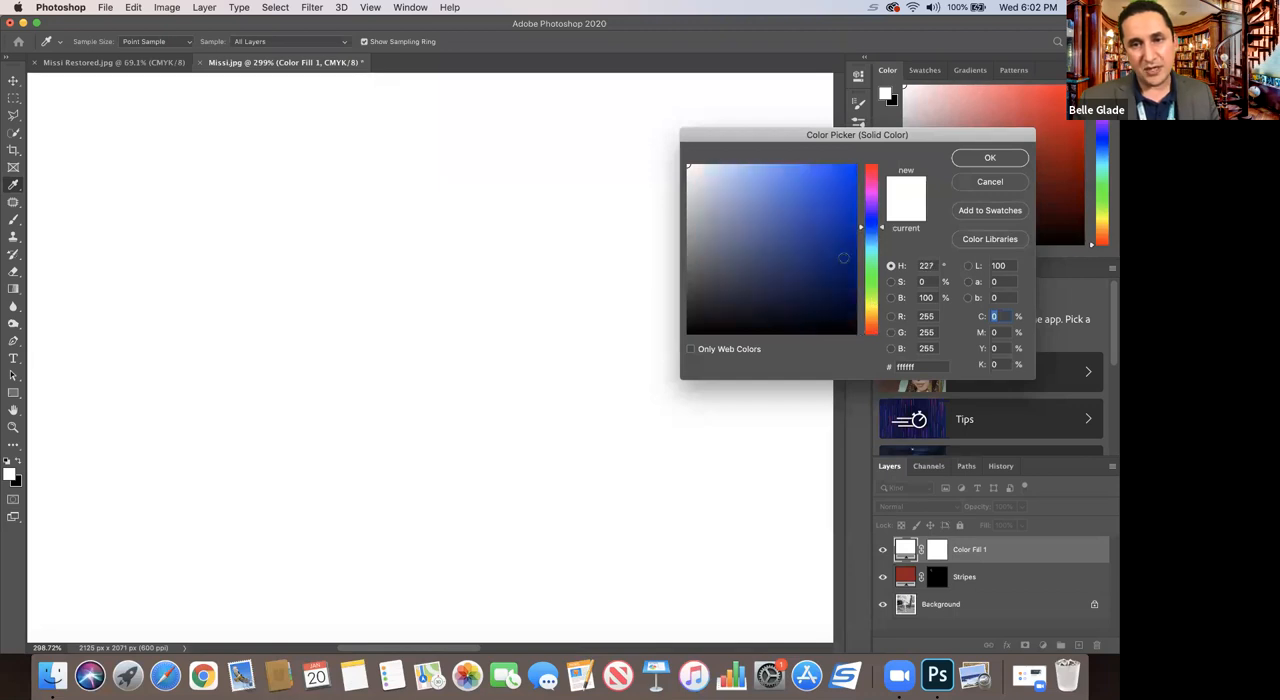
{"action": "left_click", "coordinate": [843, 234]}
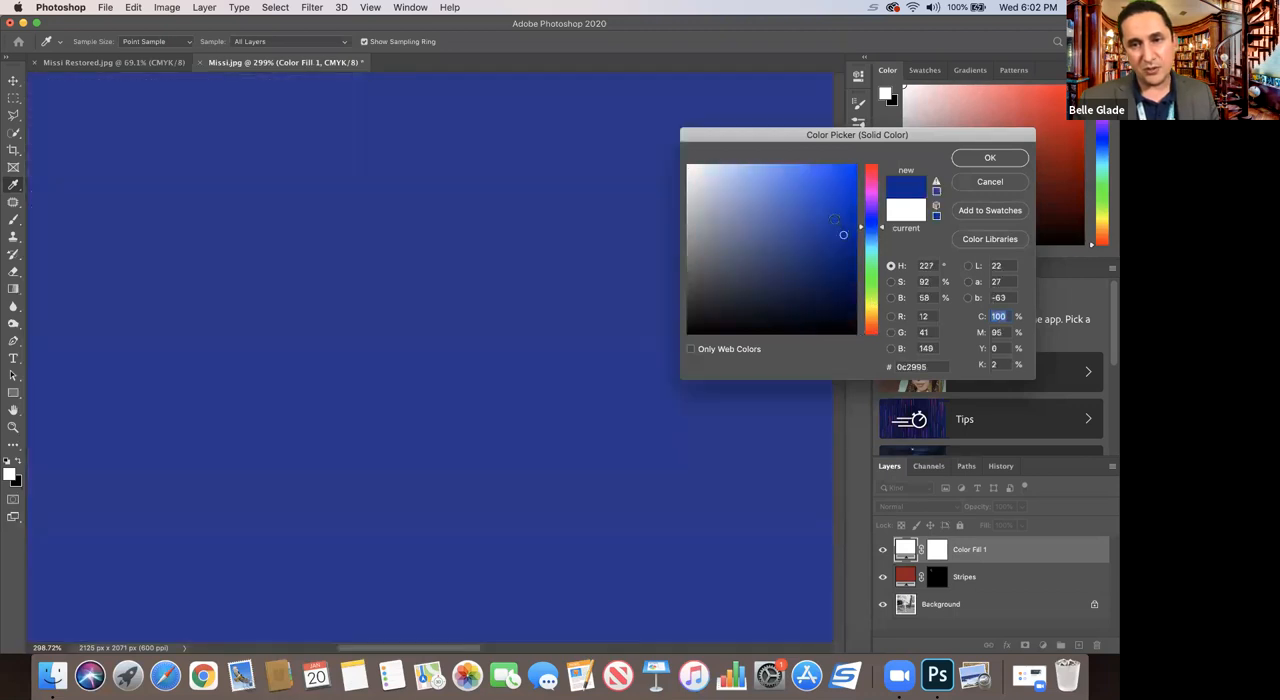
{"action": "left_click", "coordinate": [983, 161]}
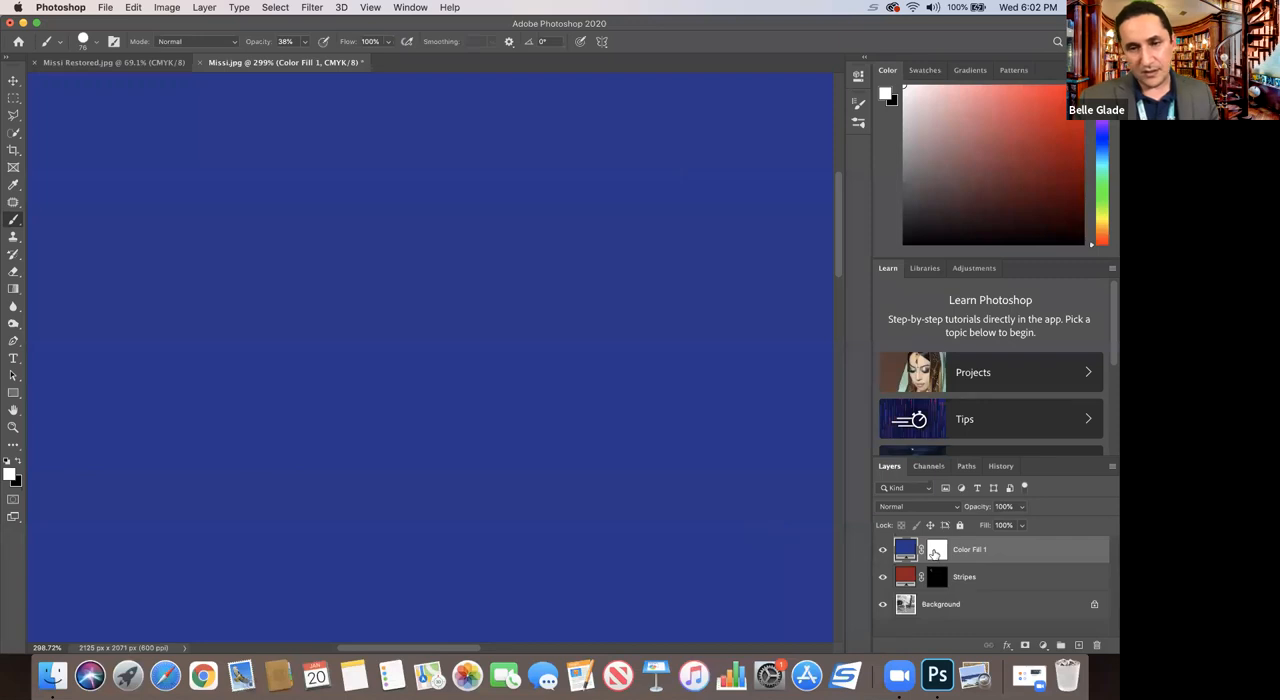
{"action": "left_click", "coordinate": [935, 551]}
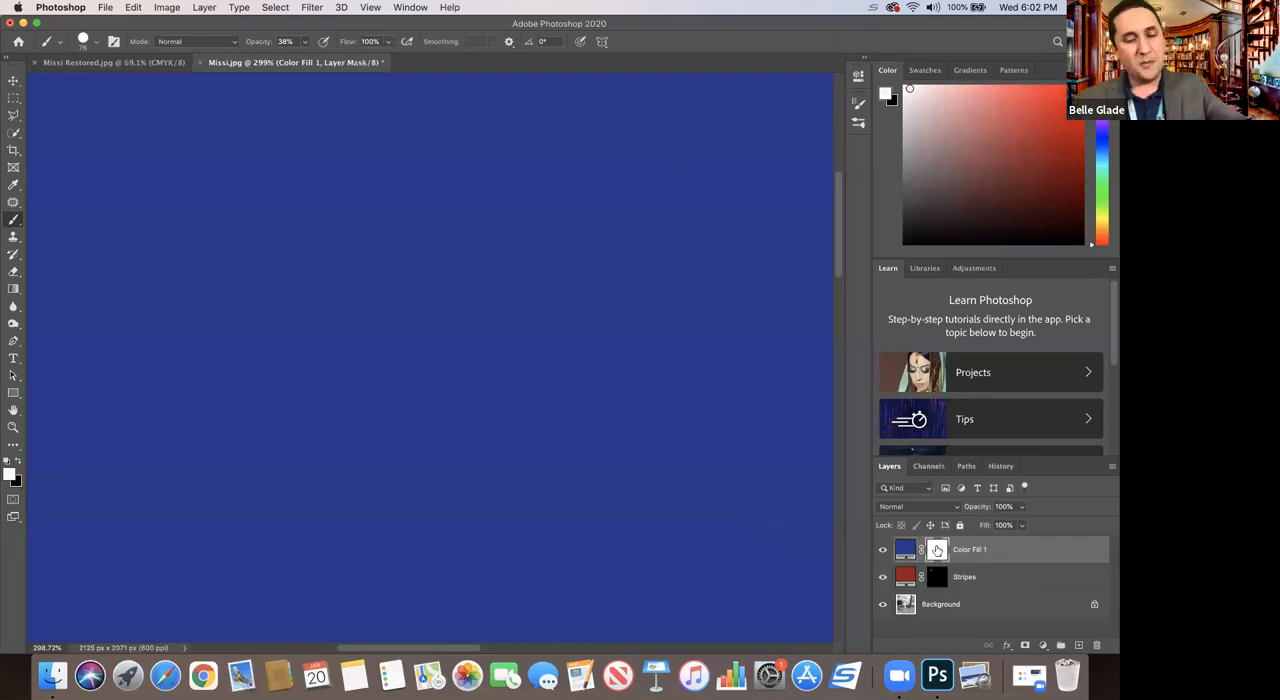
{"action": "key", "text": "super+i"}
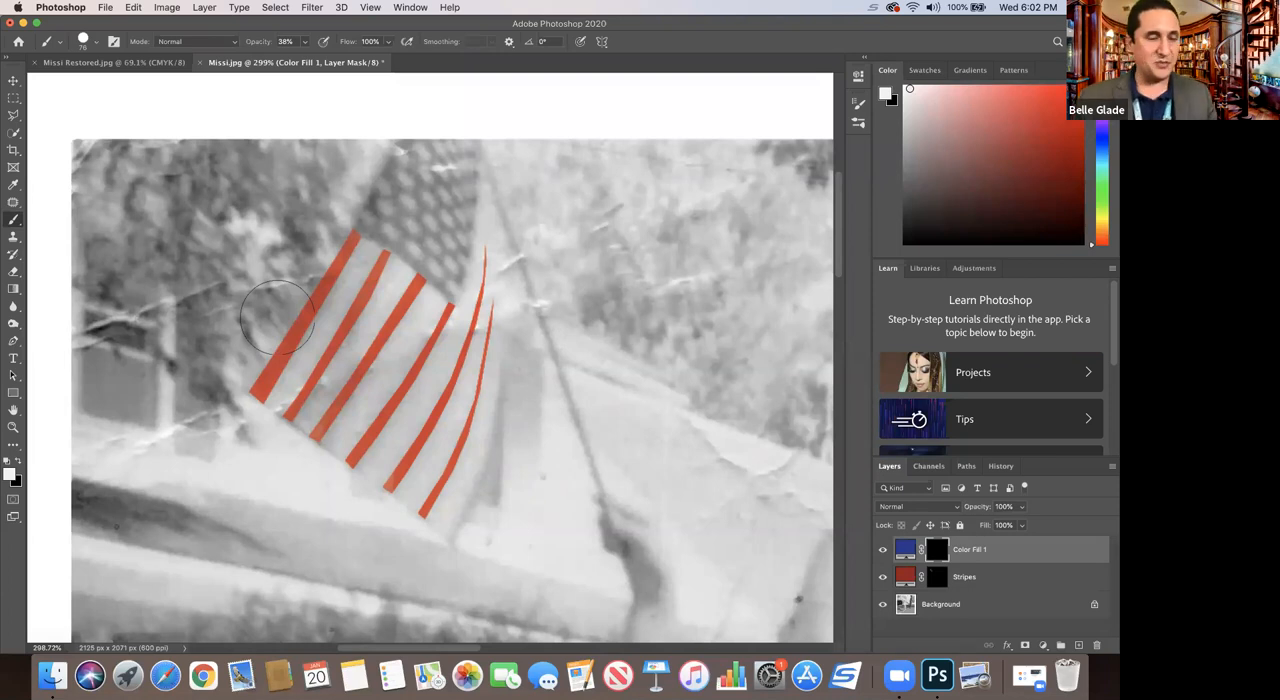
Step: Outline the flag's star field with the Polygonal Lasso and switch to the Brush for painting on the blue fill's mask
{"action": "left_click", "coordinate": [12, 115]}
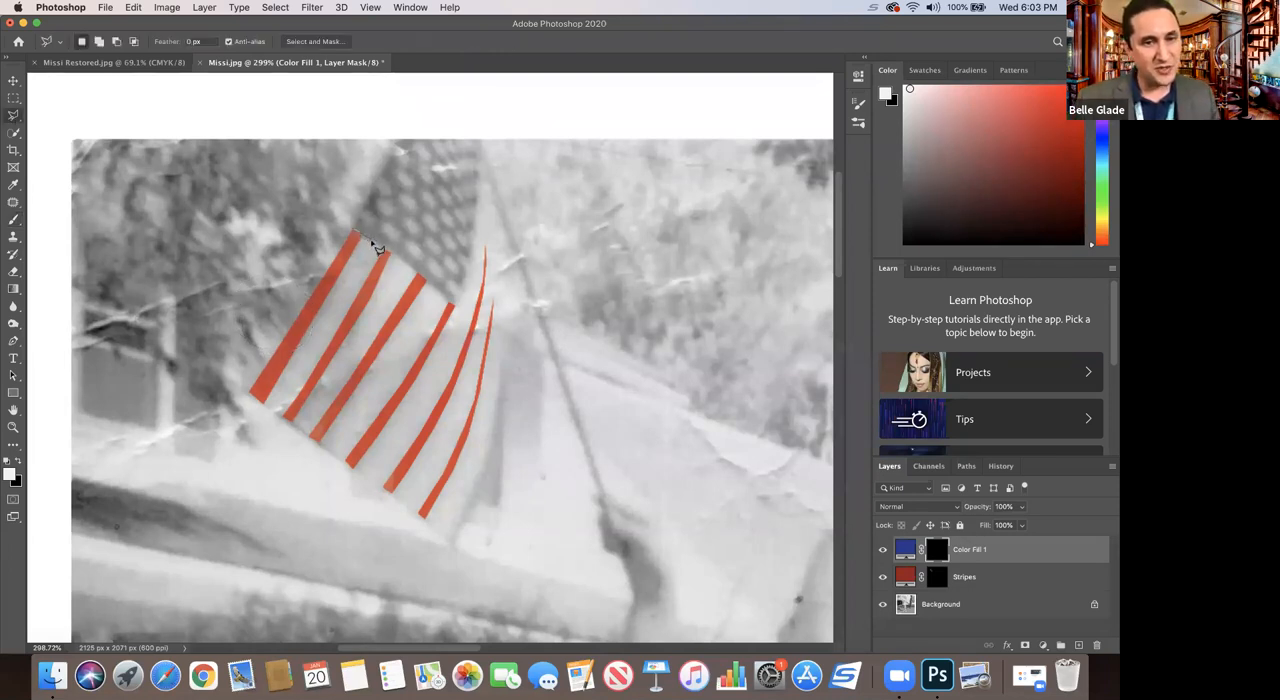
{"action": "mouse_move", "coordinate": [382, 249]}
{"action": "left_mouse_down"}
{"action": "mouse_move", "coordinate": [454, 305]}
{"action": "mouse_move", "coordinate": [479, 172]}
{"action": "mouse_move", "coordinate": [472, 137]}
{"action": "mouse_move", "coordinate": [394, 142]}
{"action": "mouse_move", "coordinate": [355, 230]}
{"action": "left_mouse_up"}
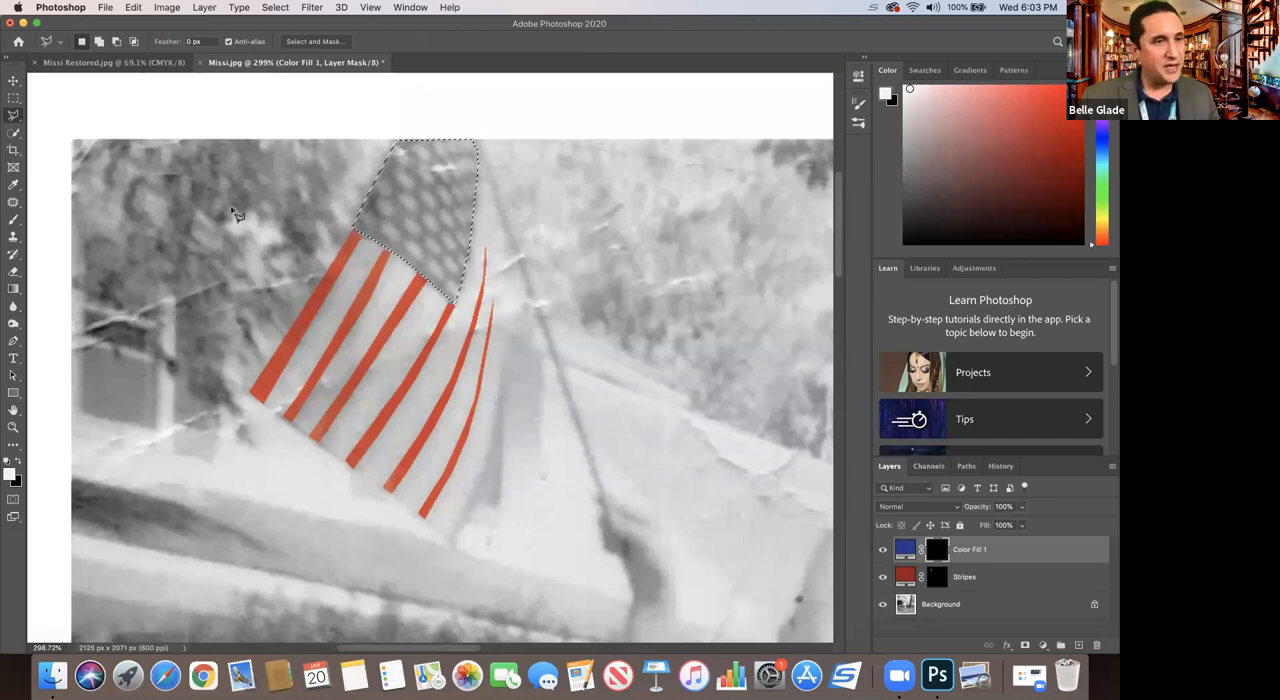
{"action": "left_click", "coordinate": [14, 220]}
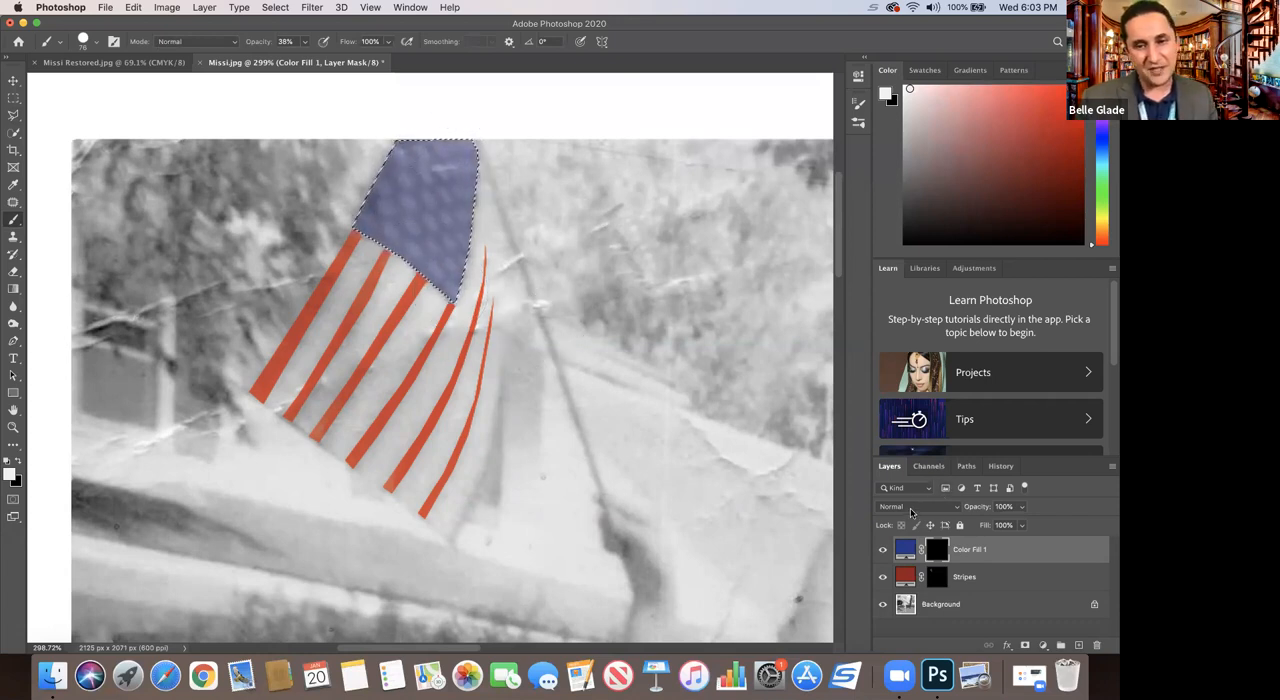
Step: Undo the brush painting over the star field on the blue fill's mask
{"action": "left_click", "coordinate": [910, 513]}
{"action": "left_click", "coordinate": [905, 504]}
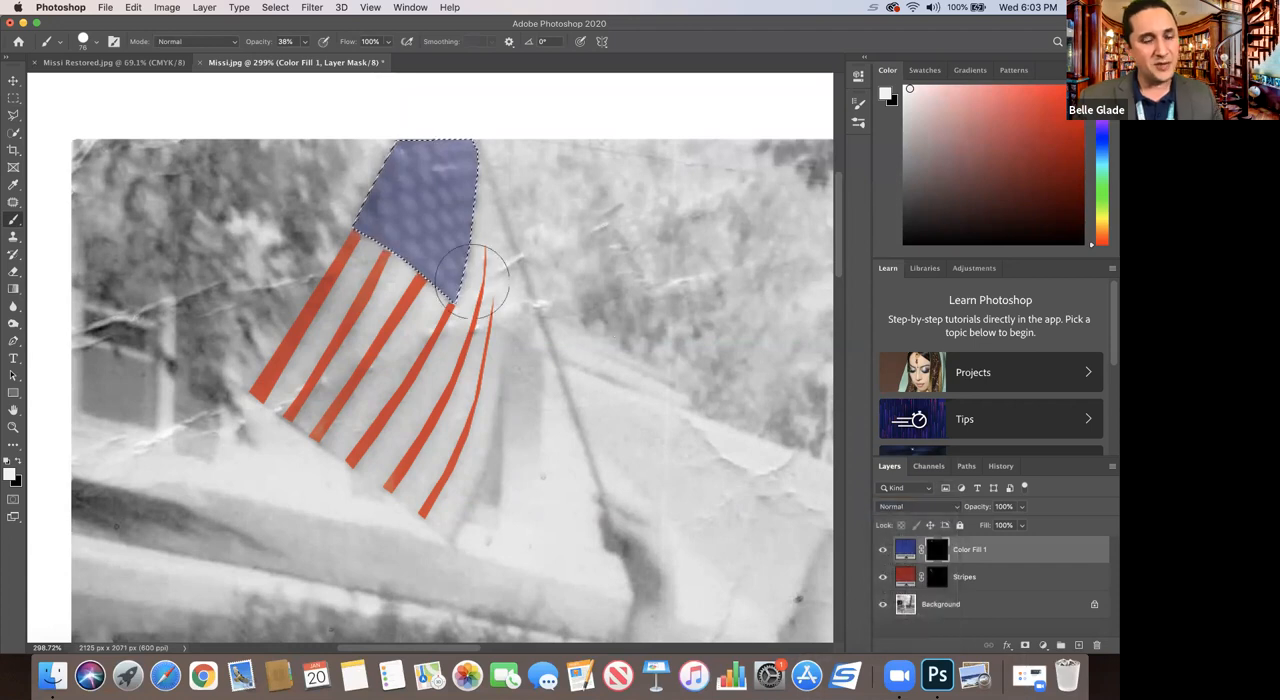
{"action": "key", "text": "super+z"}
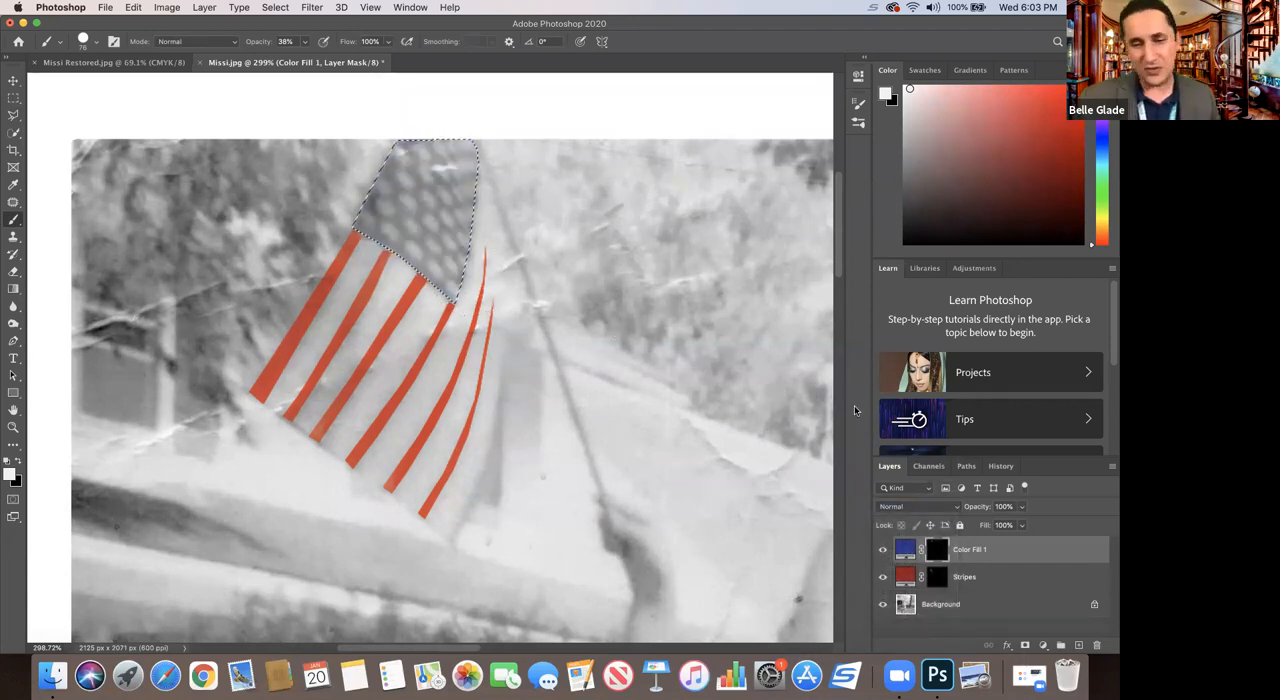
Step: Set the blue fill layer to Soft Light, paint the star field in on its mask, and deselect
{"action": "left_click", "coordinate": [927, 508]}
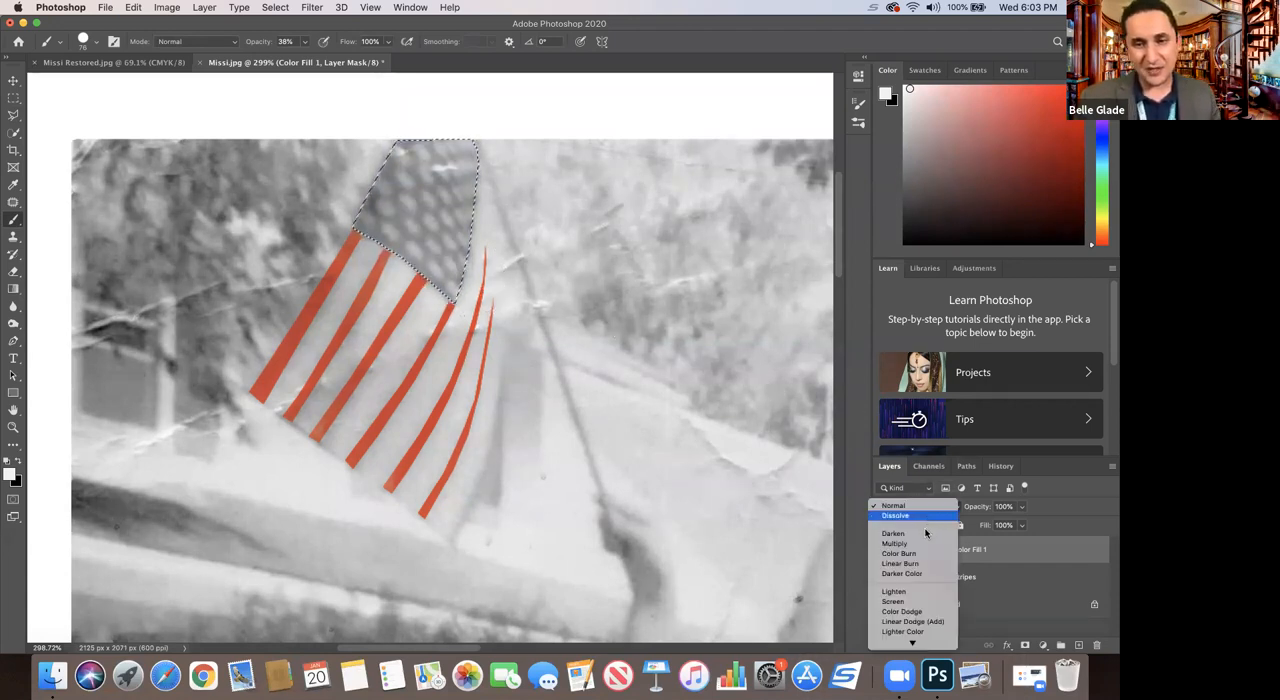
{"action": "scroll", "coordinate": [915, 540], "scroll_direction": "down", "scroll_amount": 5}
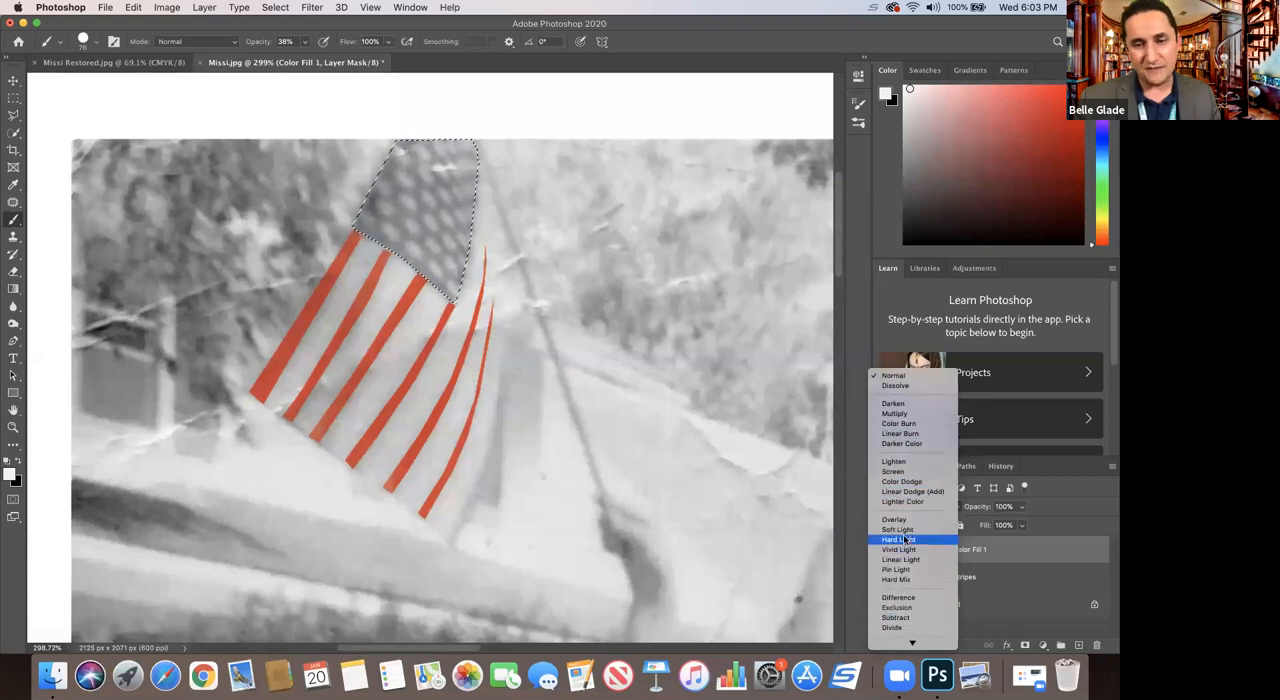
{"action": "left_click", "coordinate": [898, 529]}
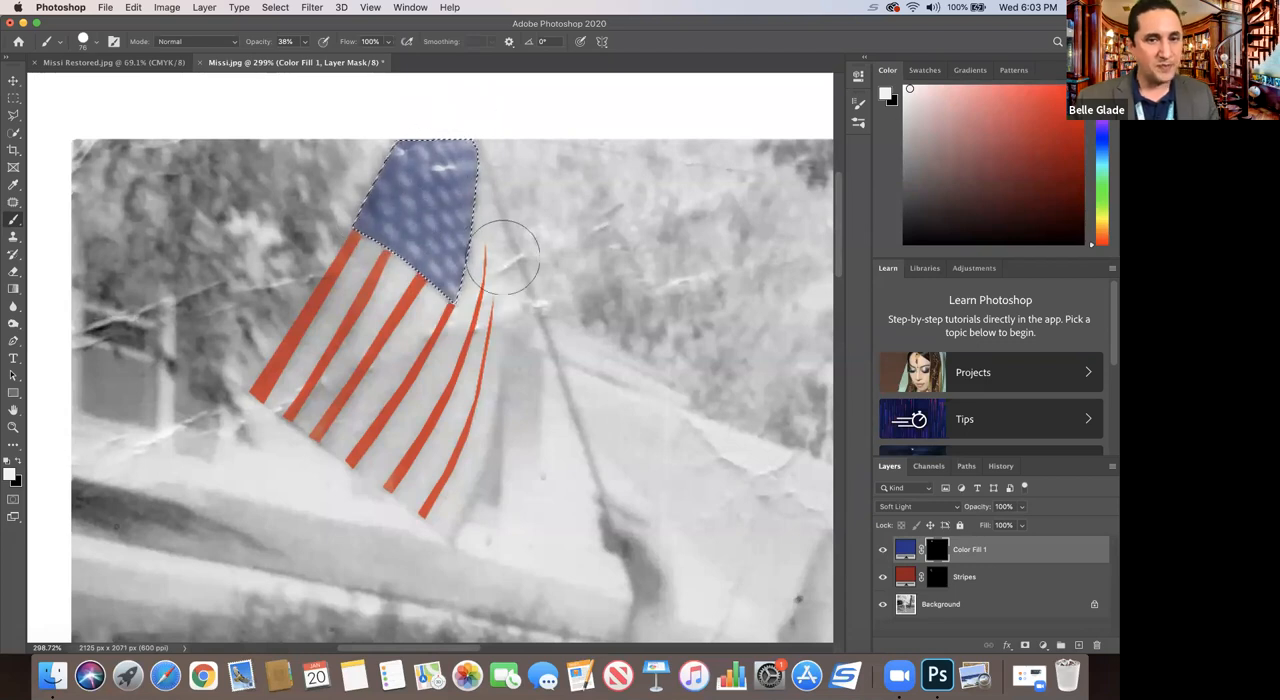
{"action": "key", "text": "super+d"}
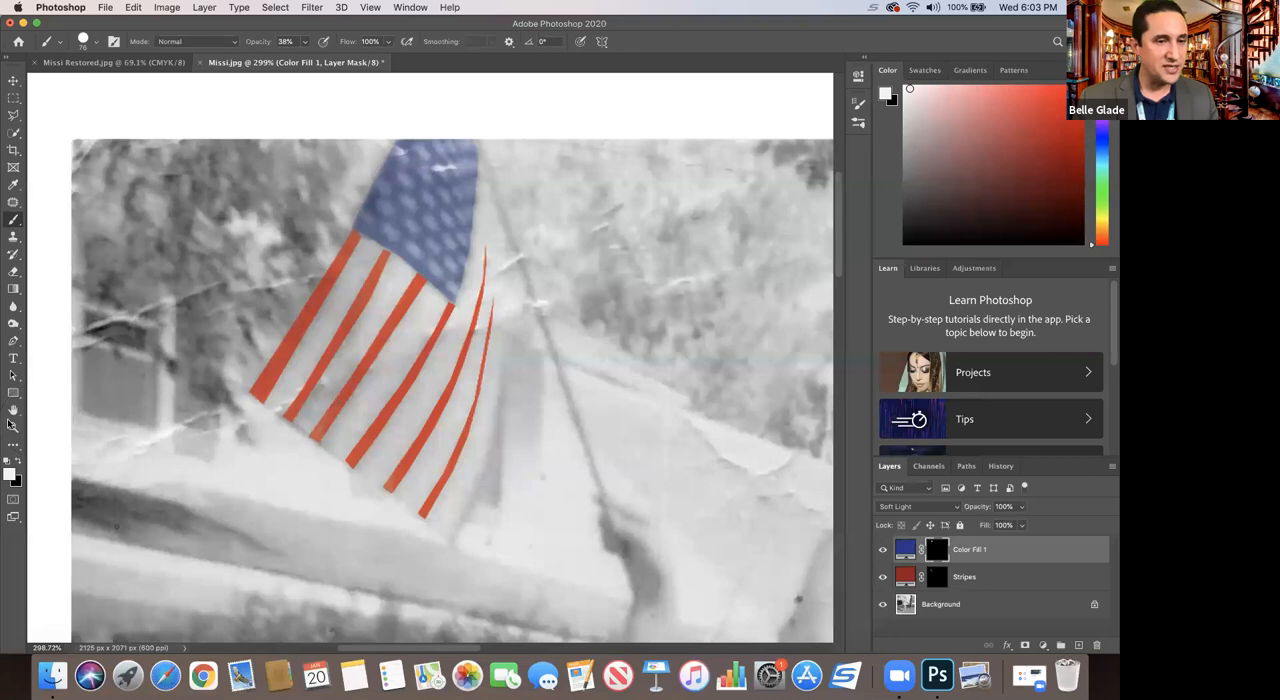
Step: Examine the whole photo and the child's face, hat and raised arm up close as the next areas to color
{"action": "key", "text": "z"}
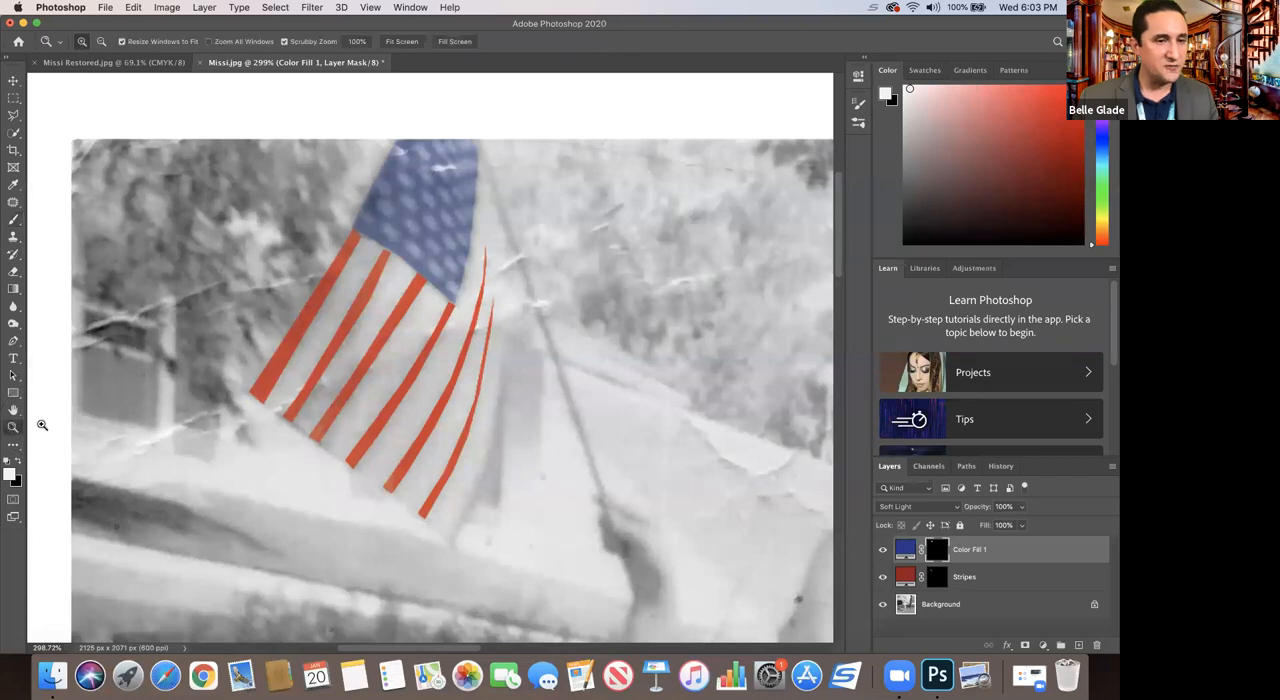
{"action": "left_click", "coordinate": [519, 363], "text": "alt"}
{"action": "left_click", "coordinate": [602, 420], "text": "alt"}
{"action": "left_click", "coordinate": [626, 424], "text": "alt"}
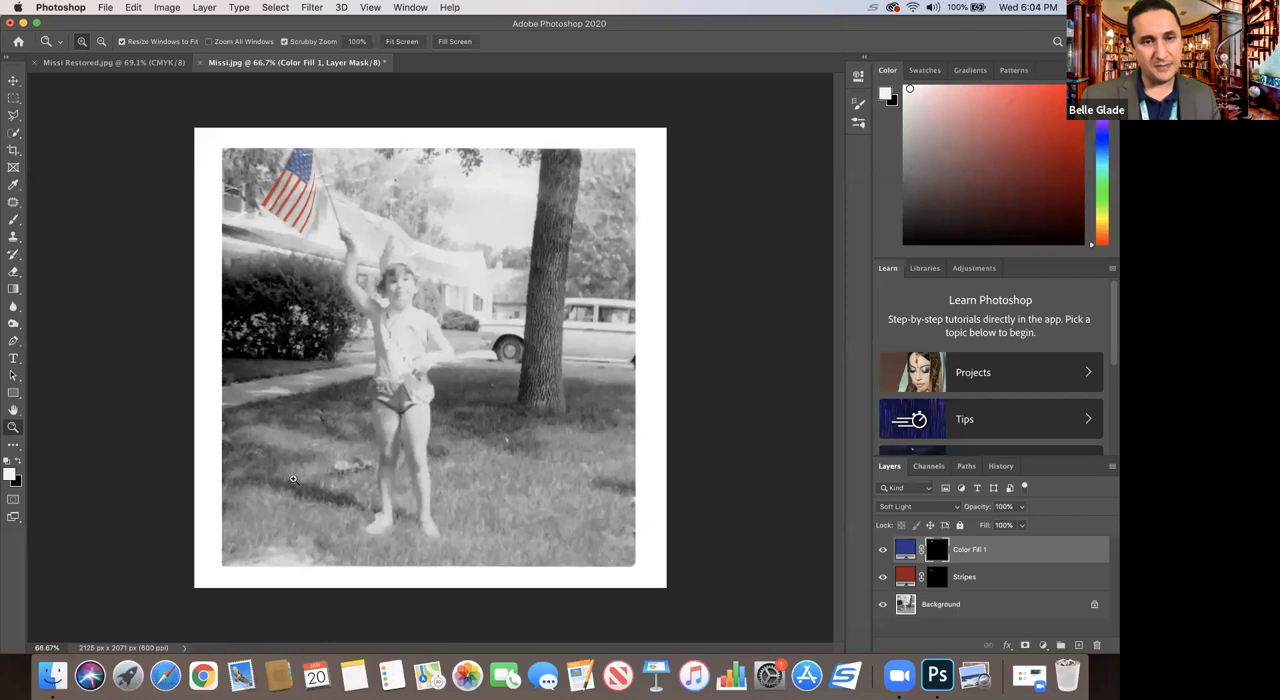
{"action": "left_click_drag", "start_coordinate": [366, 300], "coordinate": [418, 251]}
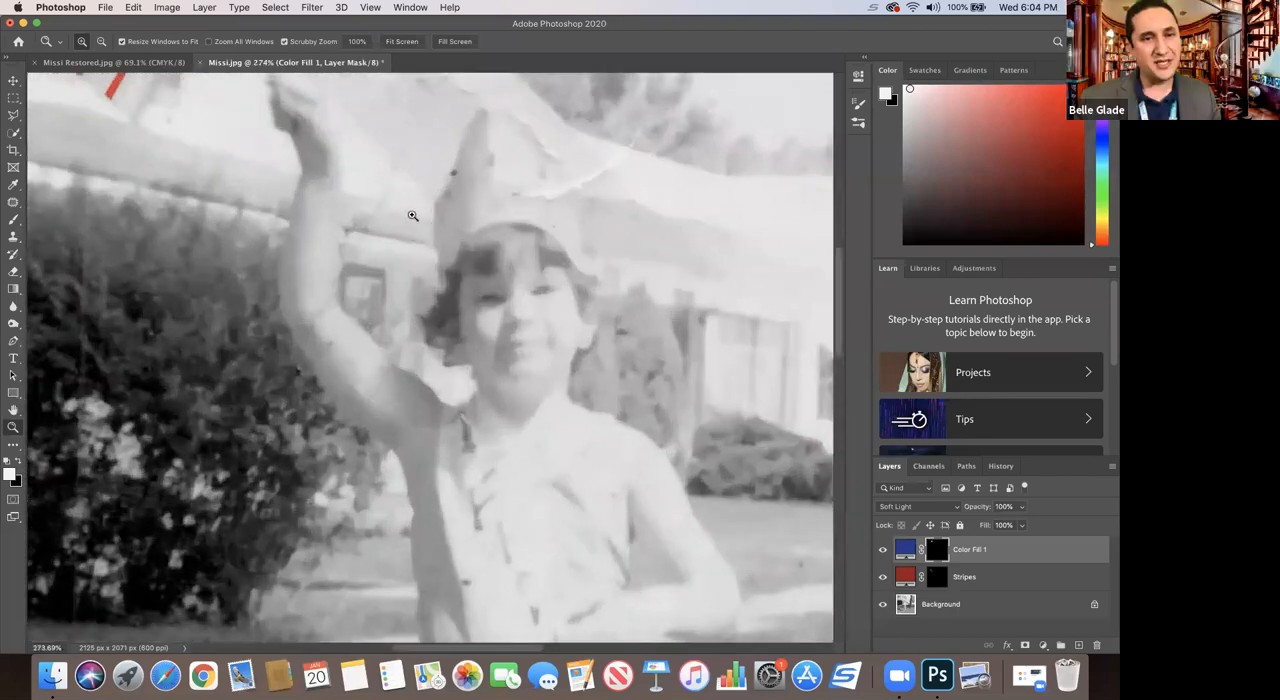
{"action": "left_click_drag", "start_coordinate": [839, 313], "coordinate": [838, 292]}
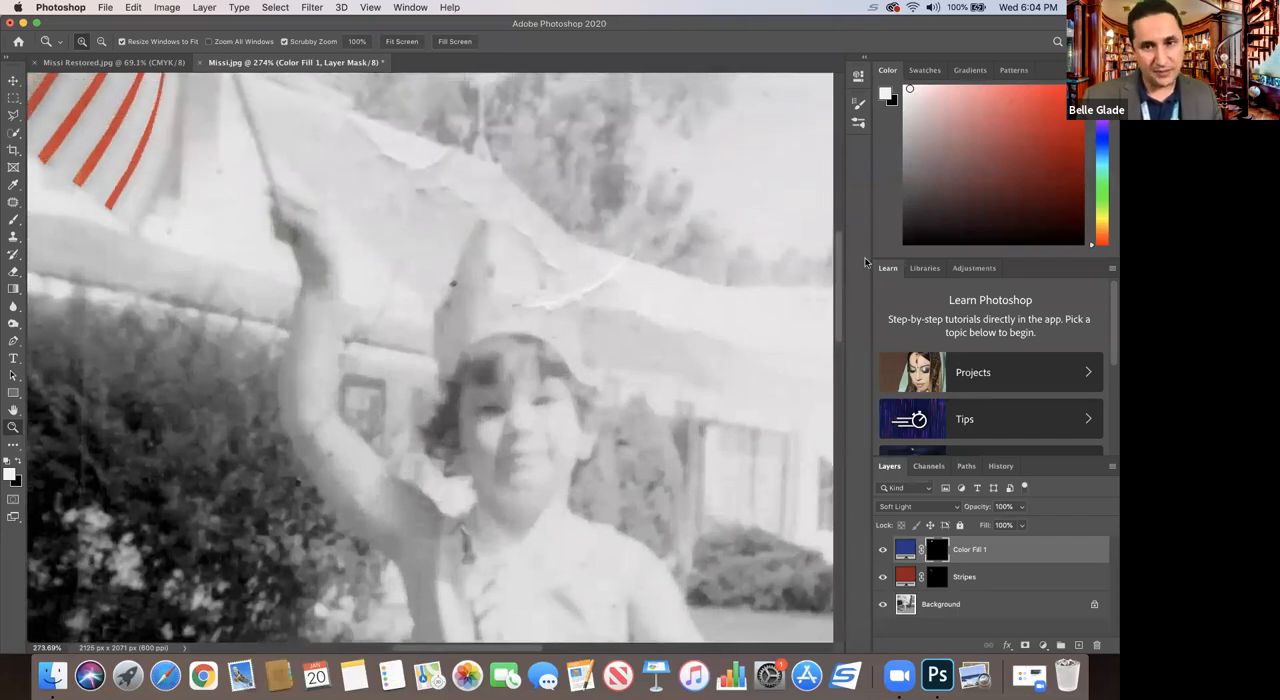
{"action": "left_click_drag", "start_coordinate": [840, 268], "coordinate": [838, 277]}
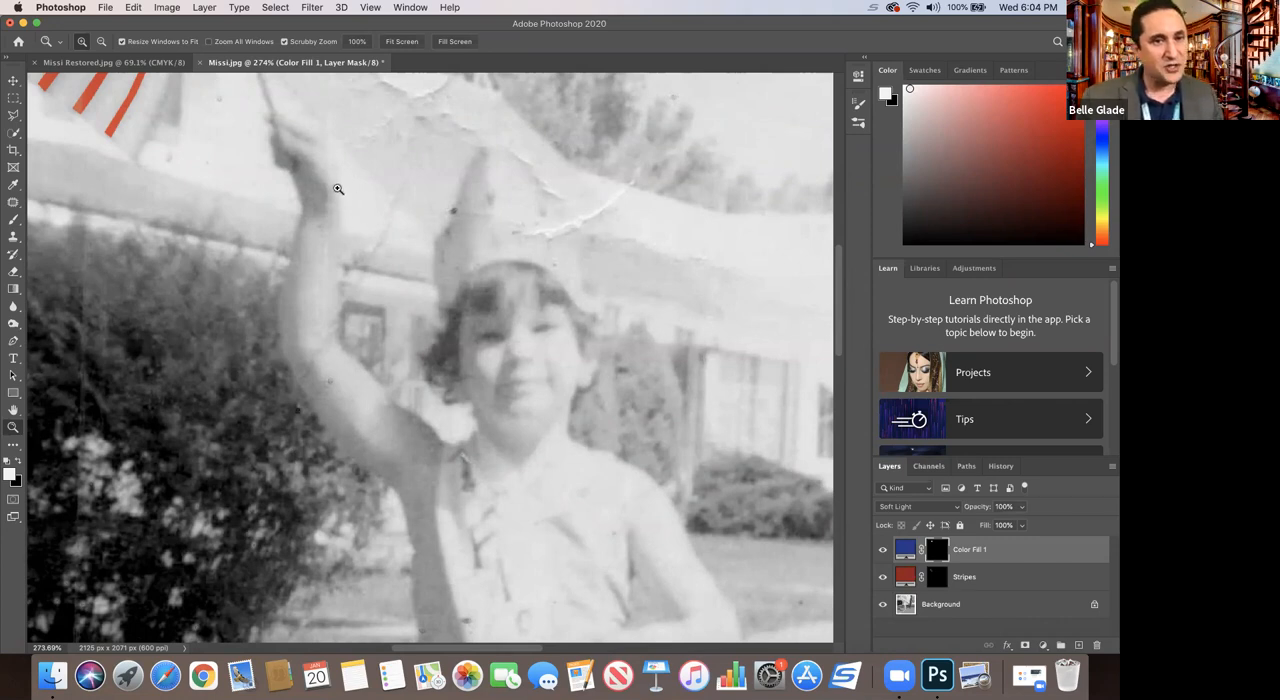
{"action": "left_click", "coordinate": [405, 258], "text": "alt"}
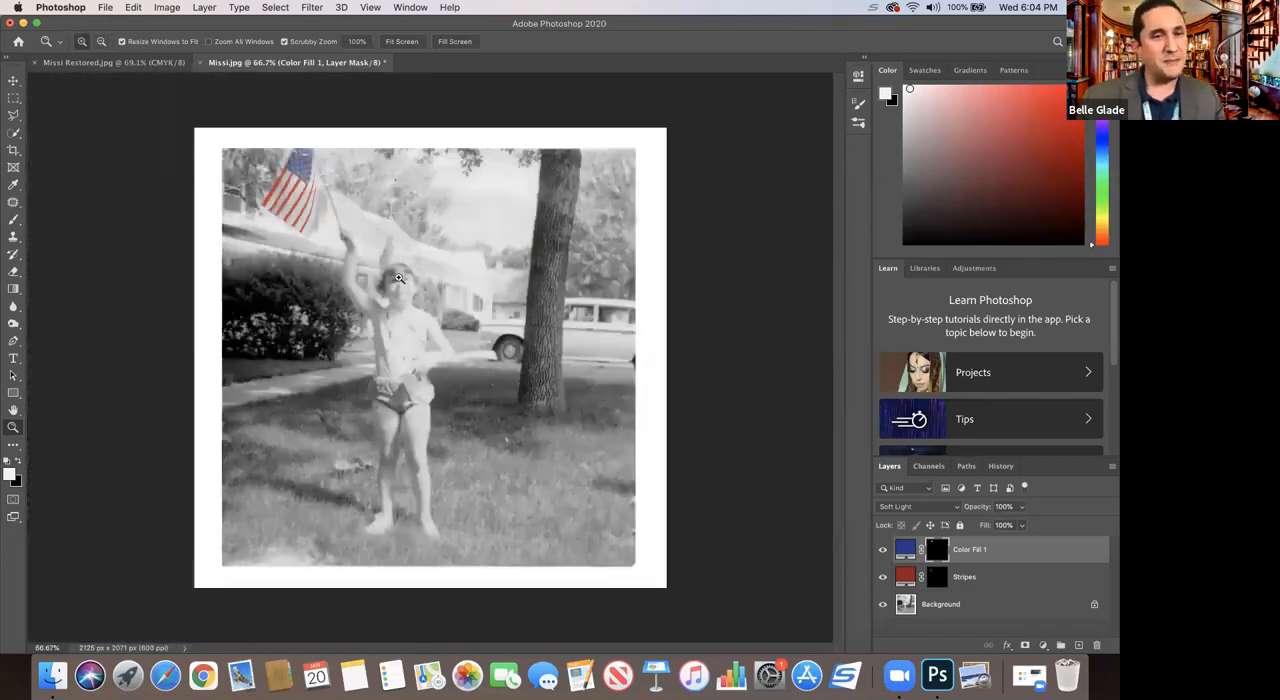
{"action": "left_click", "coordinate": [398, 278]}
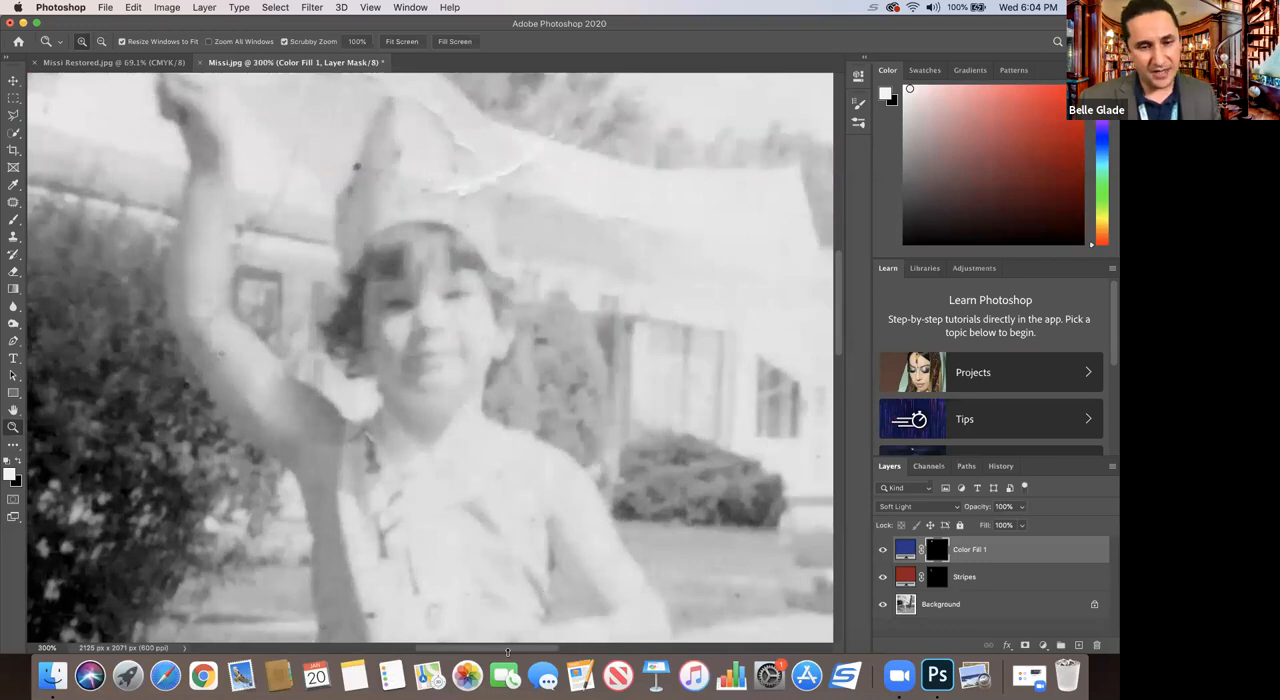
Step: Add a brown (#93542e) solid color fill layer for the child's skin and invert its mask to black
{"action": "scroll", "coordinate": [500, 648], "scroll_direction": "left", "scroll_amount": 5}
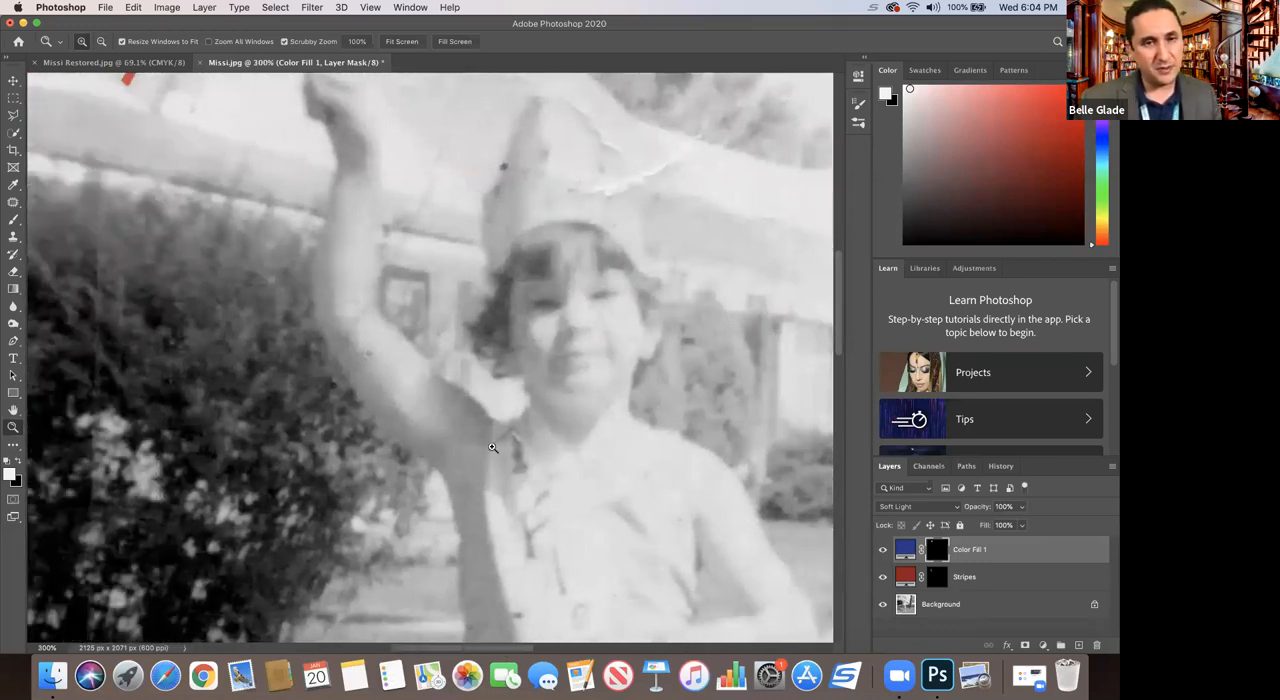
{"action": "scroll", "coordinate": [492, 447], "scroll_direction": "up", "scroll_amount": 3}
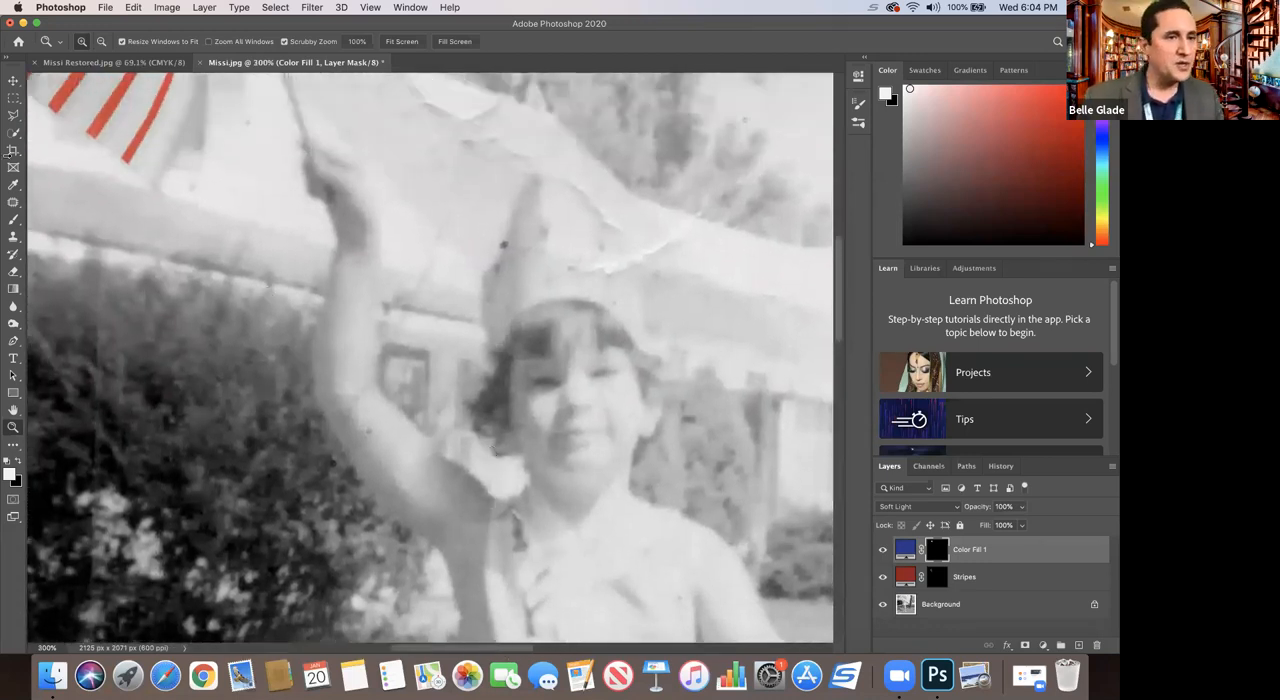
{"action": "left_click", "coordinate": [1041, 645]}
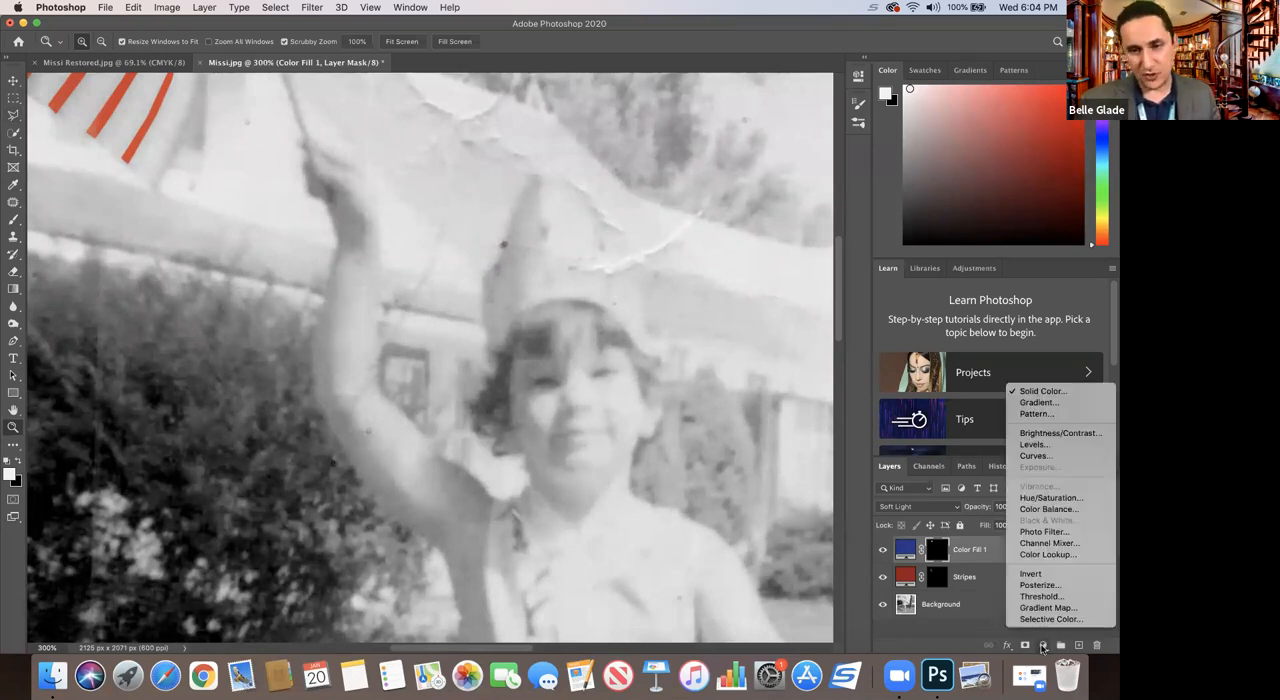
{"action": "left_click", "coordinate": [1065, 391]}
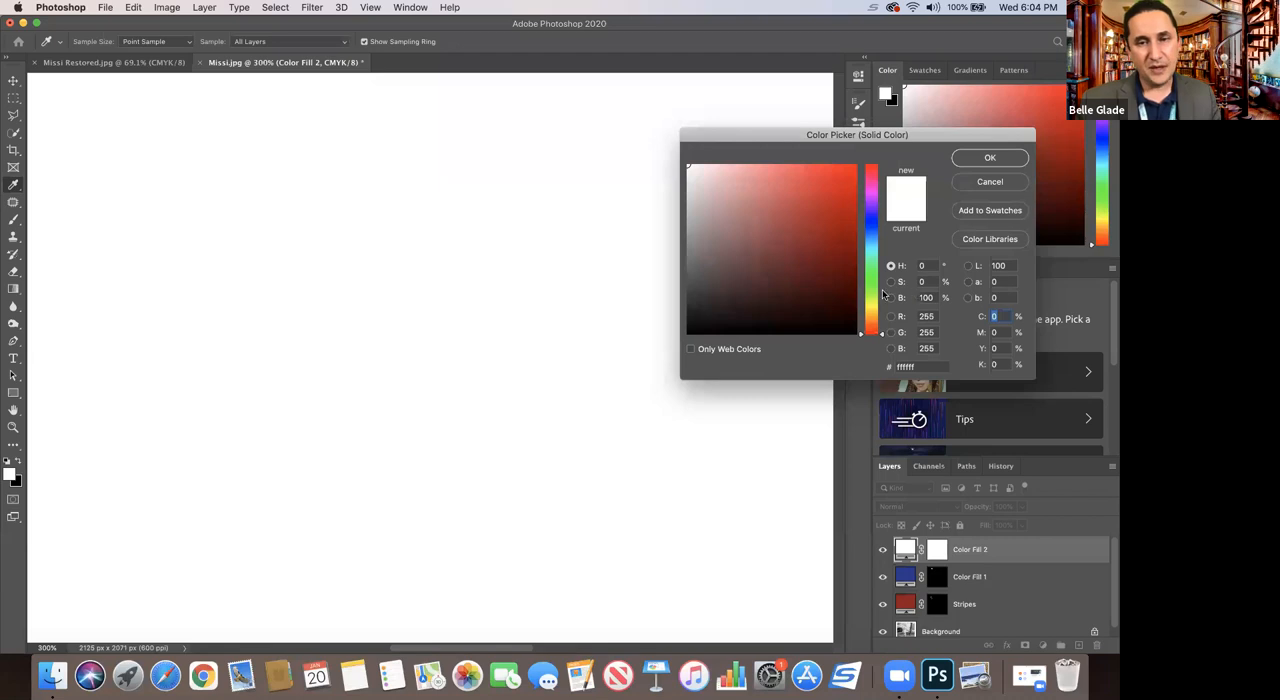
{"action": "left_click_drag", "start_coordinate": [872, 307], "coordinate": [872, 326]}
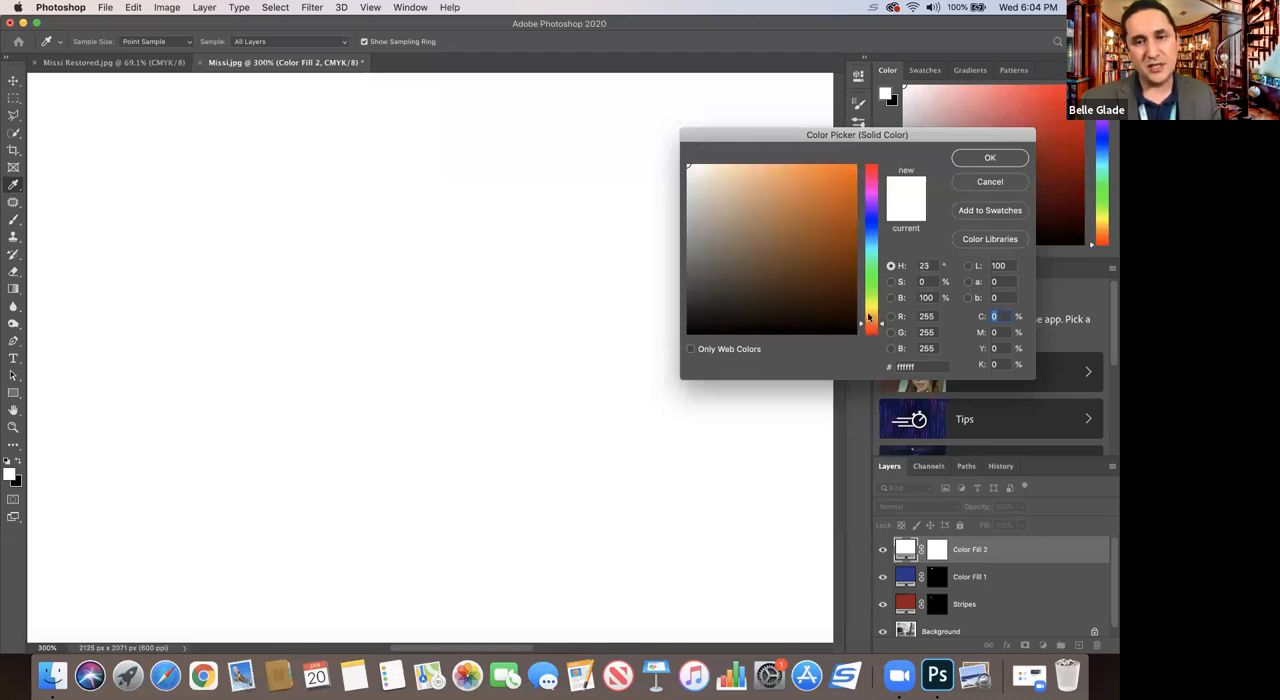
{"action": "left_click_drag", "start_coordinate": [813, 219], "coordinate": [815, 230]}
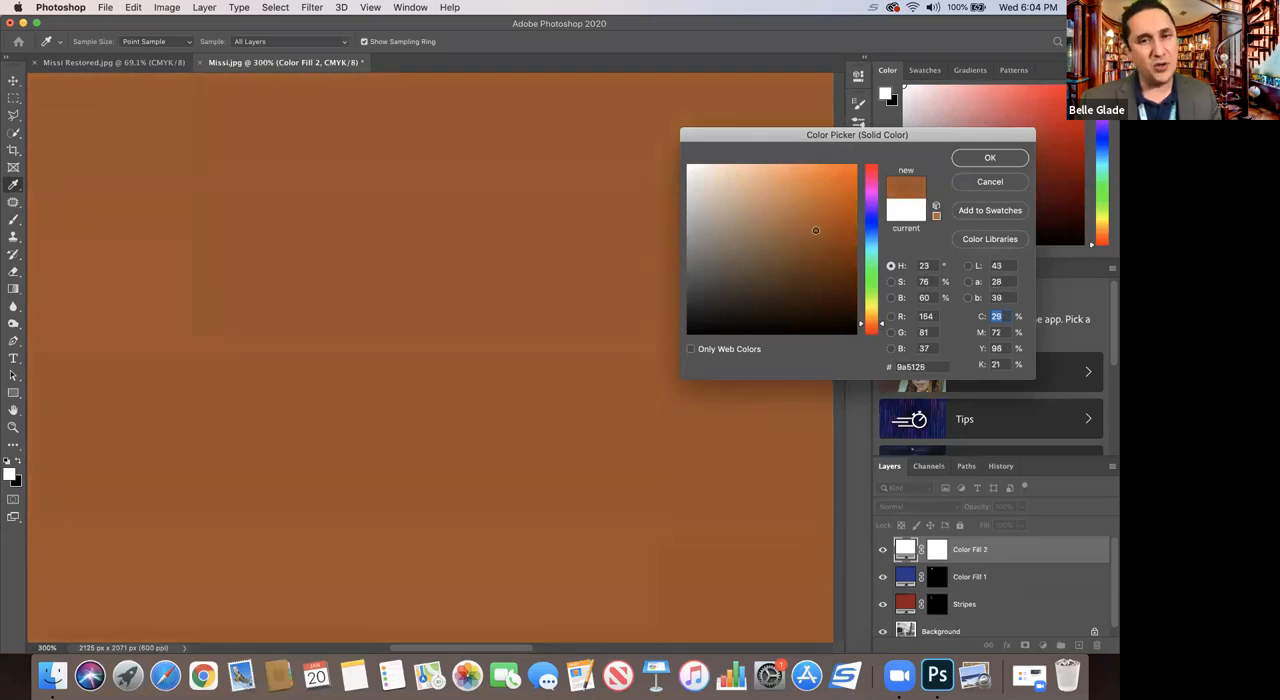
{"action": "left_click_drag", "start_coordinate": [815, 230], "coordinate": [815, 231]}
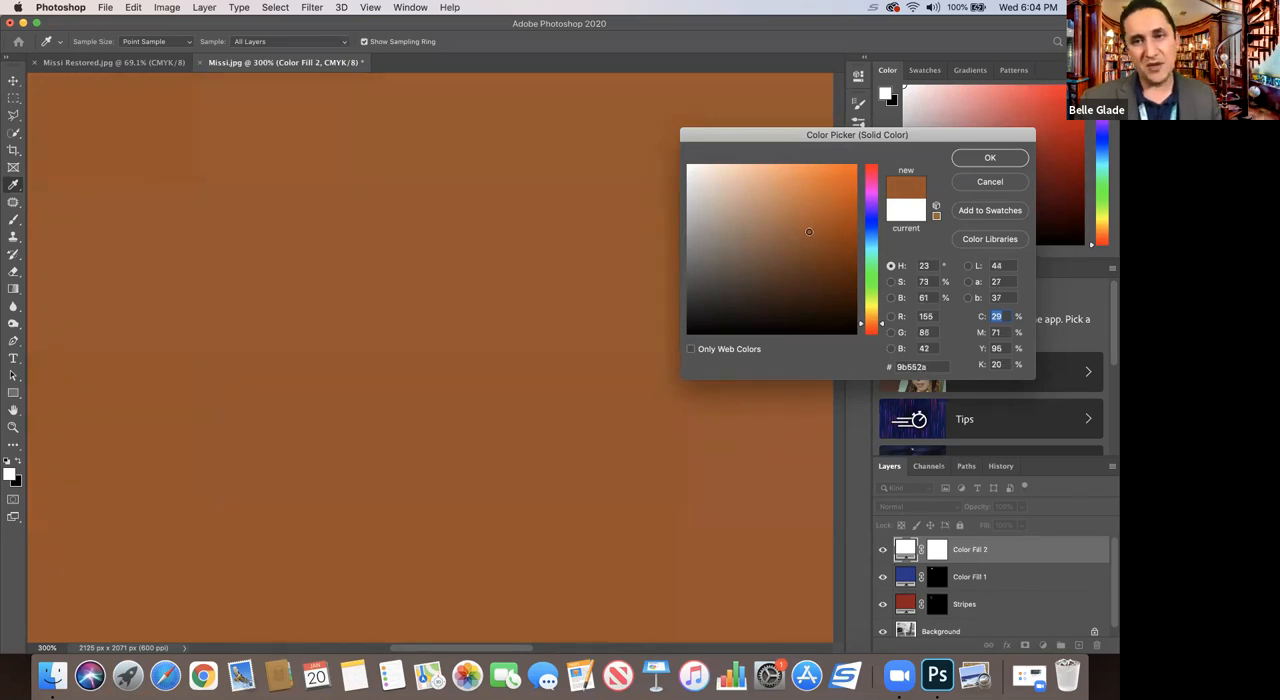
{"action": "left_click_drag", "start_coordinate": [803, 233], "coordinate": [803, 236]}
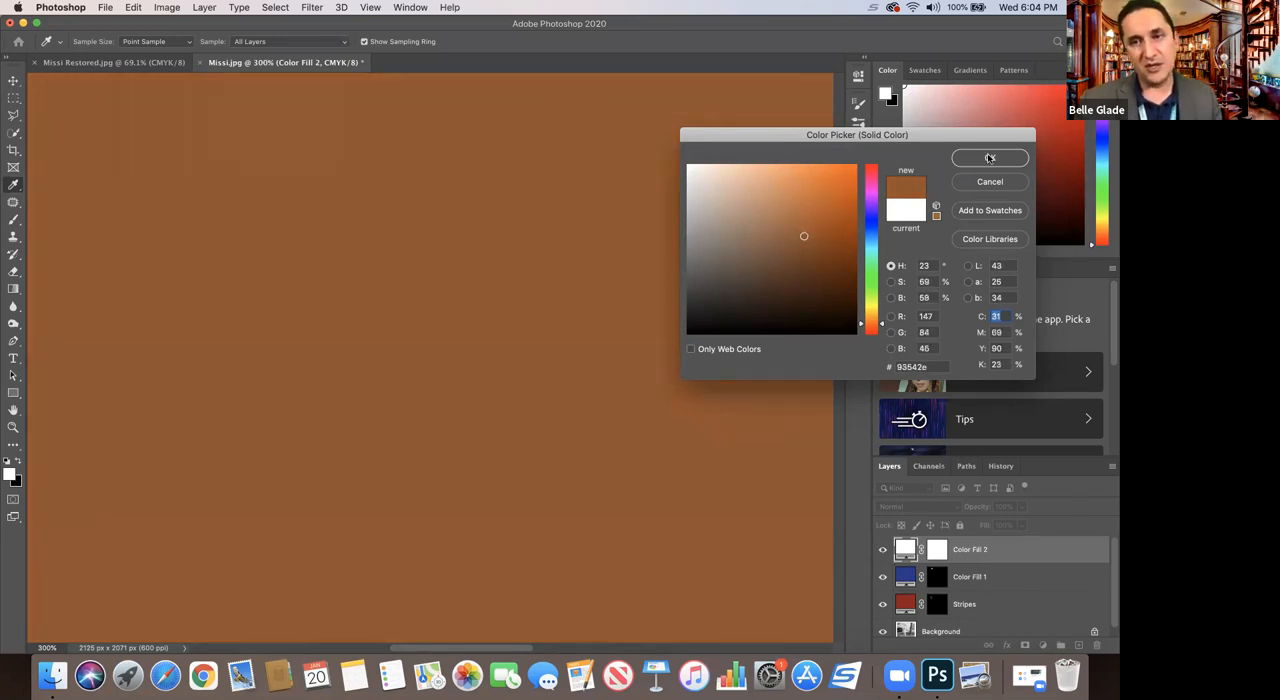
{"action": "left_click", "coordinate": [989, 157]}
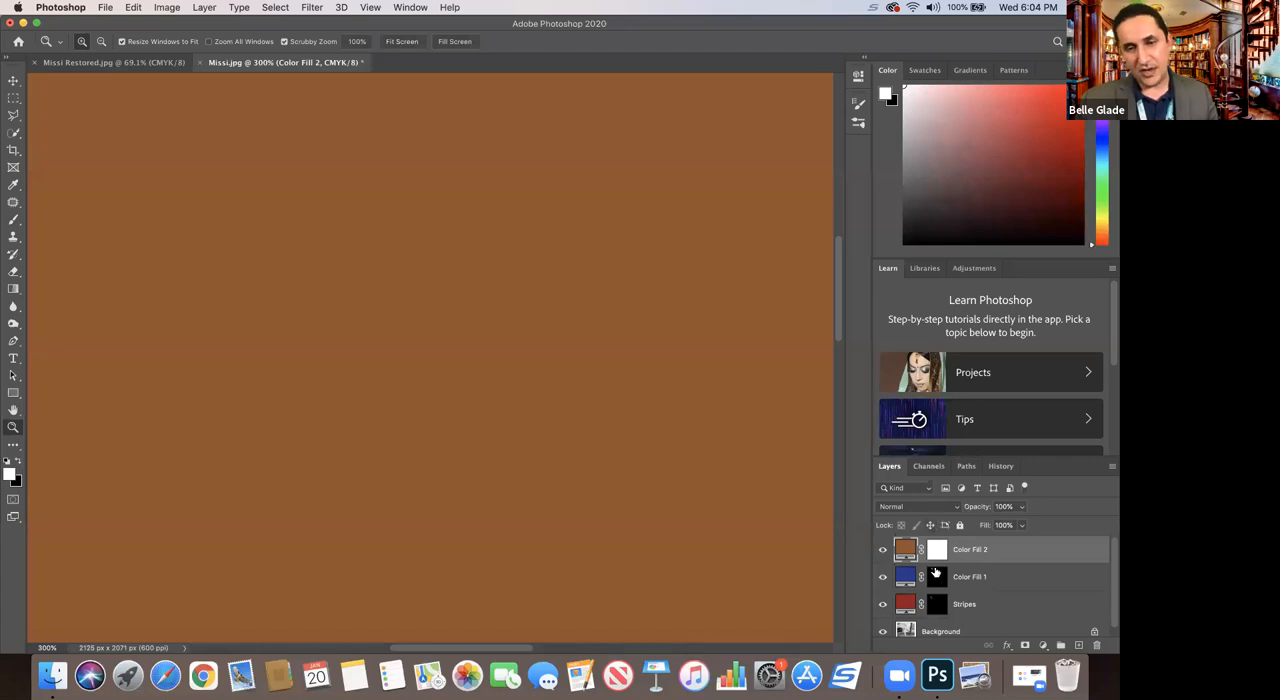
{"action": "left_click", "coordinate": [936, 550]}
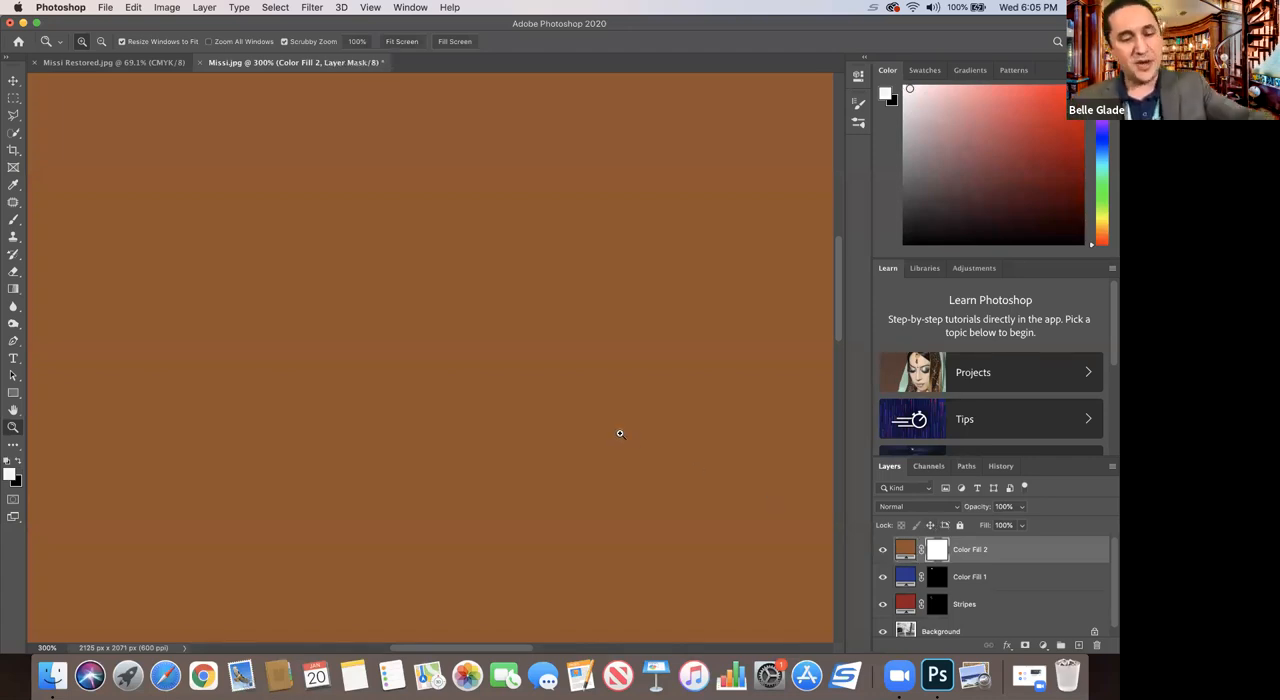
{"action": "key", "text": "super+i"}
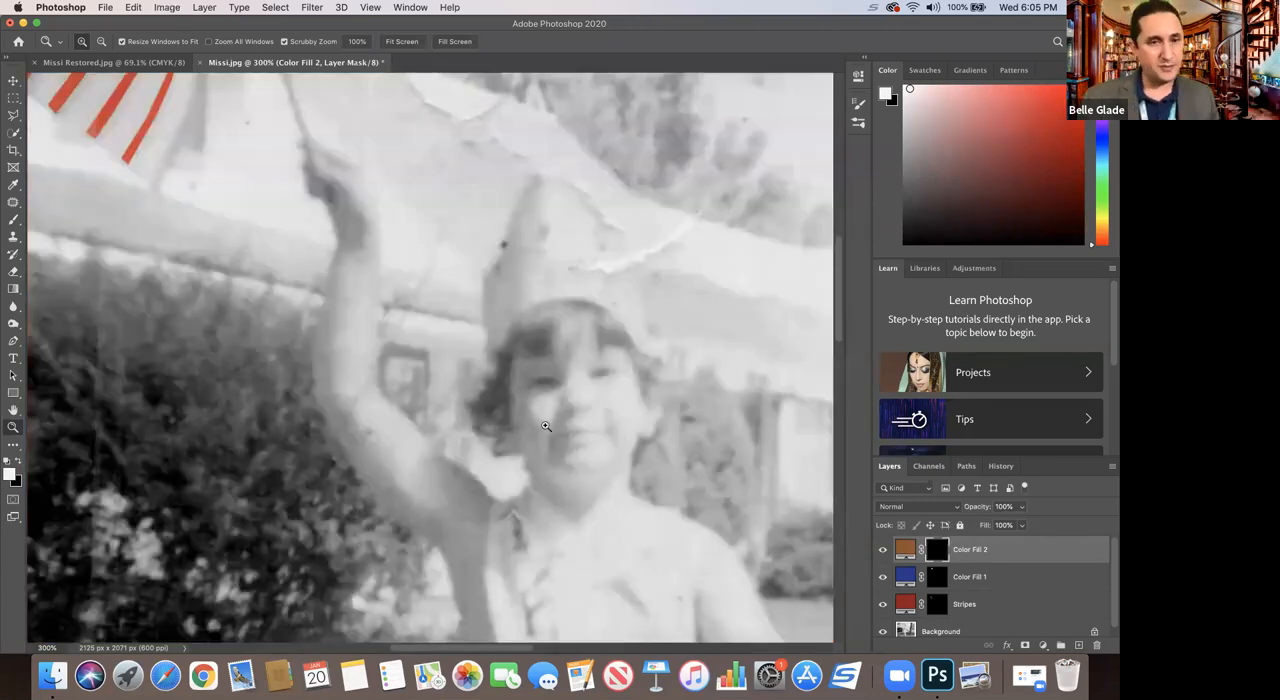
Step: Select the child's raised arm, face and lowered arm together with the Polygonal Lasso, and switch to the Brush
{"action": "left_click", "coordinate": [14, 116]}
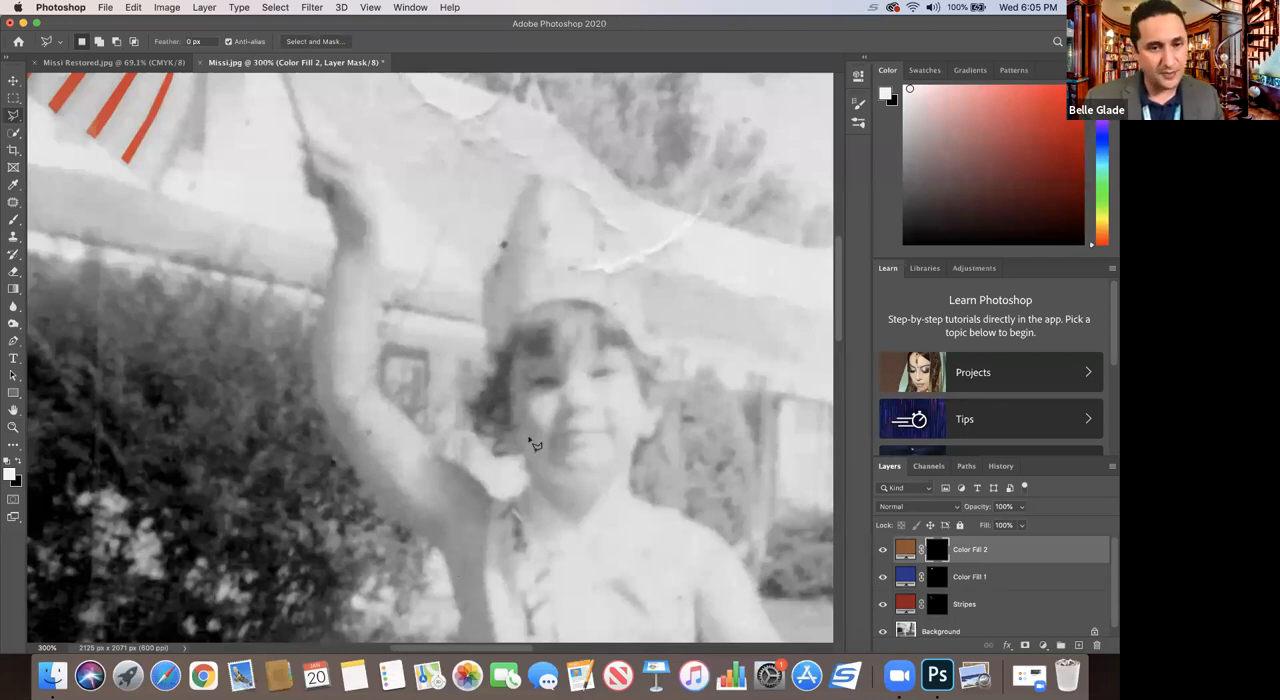
{"action": "scroll", "coordinate": [836, 300], "scroll_direction": "down", "scroll_amount": 2}
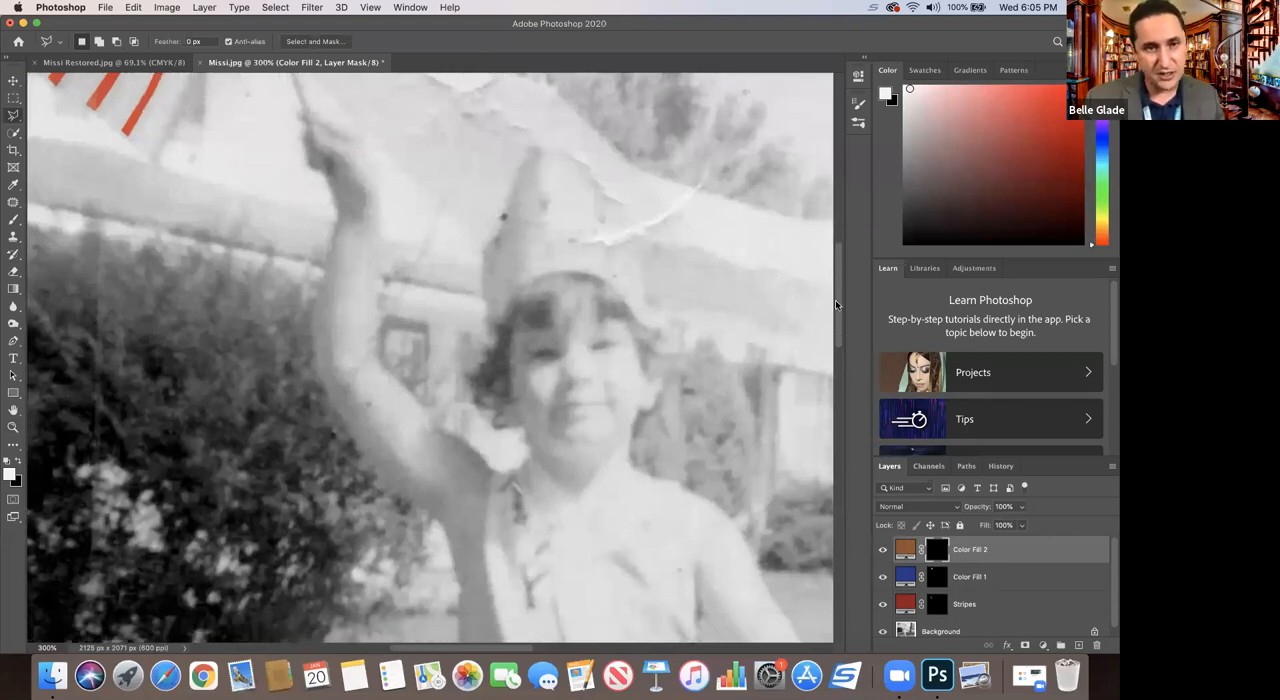
{"action": "mouse_move", "coordinate": [457, 573]}
{"action": "left_mouse_down"}
{"action": "mouse_move", "coordinate": [492, 470]}
{"action": "mouse_move", "coordinate": [377, 353]}
{"action": "mouse_move", "coordinate": [377, 186]}
{"action": "mouse_move", "coordinate": [354, 136]}
{"action": "mouse_move", "coordinate": [315, 137]}
{"action": "mouse_move", "coordinate": [315, 117]}
{"action": "mouse_move", "coordinate": [300, 113]}
{"action": "mouse_move", "coordinate": [340, 218]}
{"action": "mouse_move", "coordinate": [319, 366]}
{"action": "left_mouse_up"}
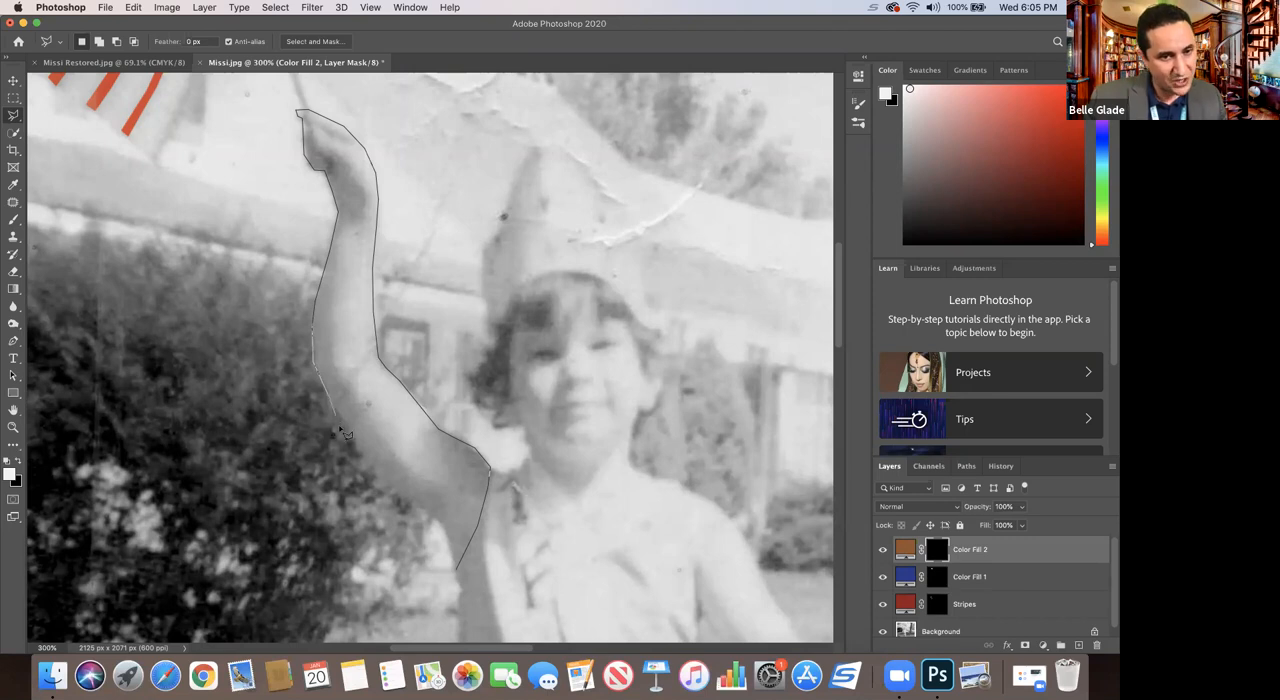
{"action": "mouse_move", "coordinate": [367, 450]}
{"action": "left_mouse_down"}
{"action": "mouse_move", "coordinate": [378, 494]}
{"action": "mouse_move", "coordinate": [387, 483]}
{"action": "mouse_move", "coordinate": [447, 535]}
{"action": "left_mouse_up"}
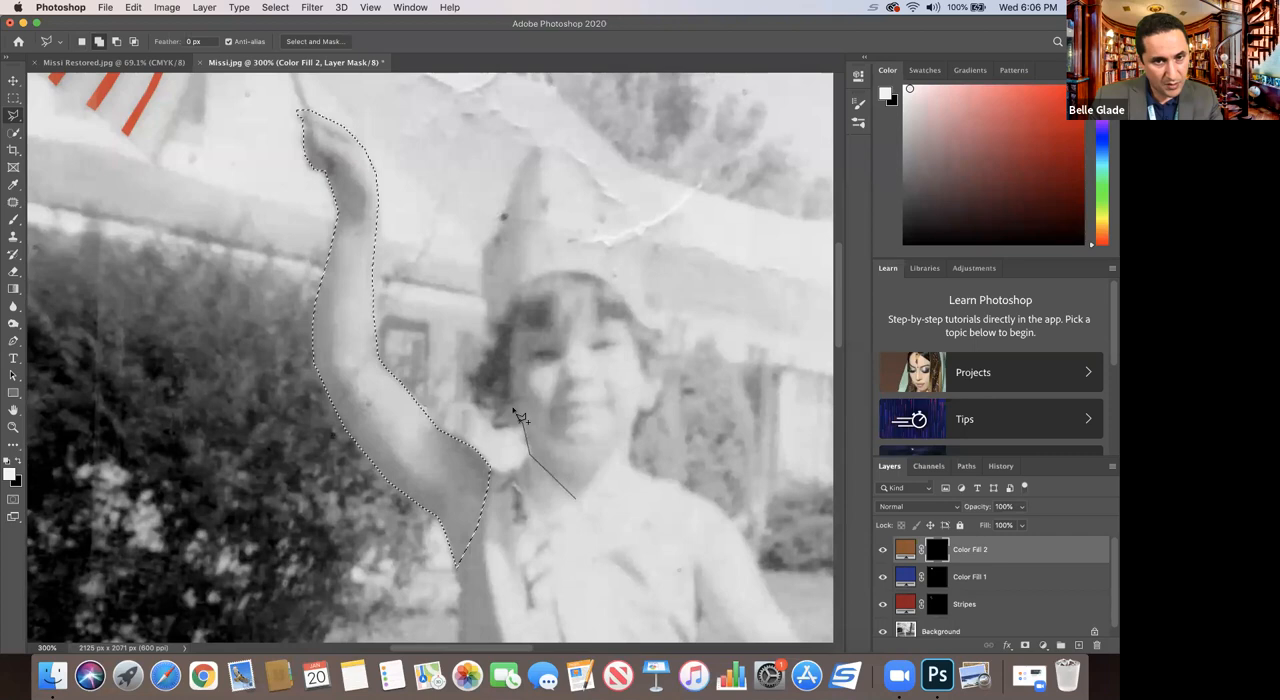
{"action": "mouse_move", "coordinate": [510, 344]}
{"action": "left_mouse_down"}
{"action": "mouse_move", "coordinate": [573, 330]}
{"action": "mouse_move", "coordinate": [580, 306]}
{"action": "mouse_move", "coordinate": [593, 328]}
{"action": "mouse_move", "coordinate": [623, 321]}
{"action": "mouse_move", "coordinate": [650, 386]}
{"action": "mouse_move", "coordinate": [634, 396]}
{"action": "mouse_move", "coordinate": [663, 378]}
{"action": "mouse_move", "coordinate": [657, 406]}
{"action": "mouse_move", "coordinate": [580, 500]}
{"action": "left_mouse_up"}
{"action": "scroll", "coordinate": [675, 462], "scroll_direction": "down", "scroll_amount": 5}
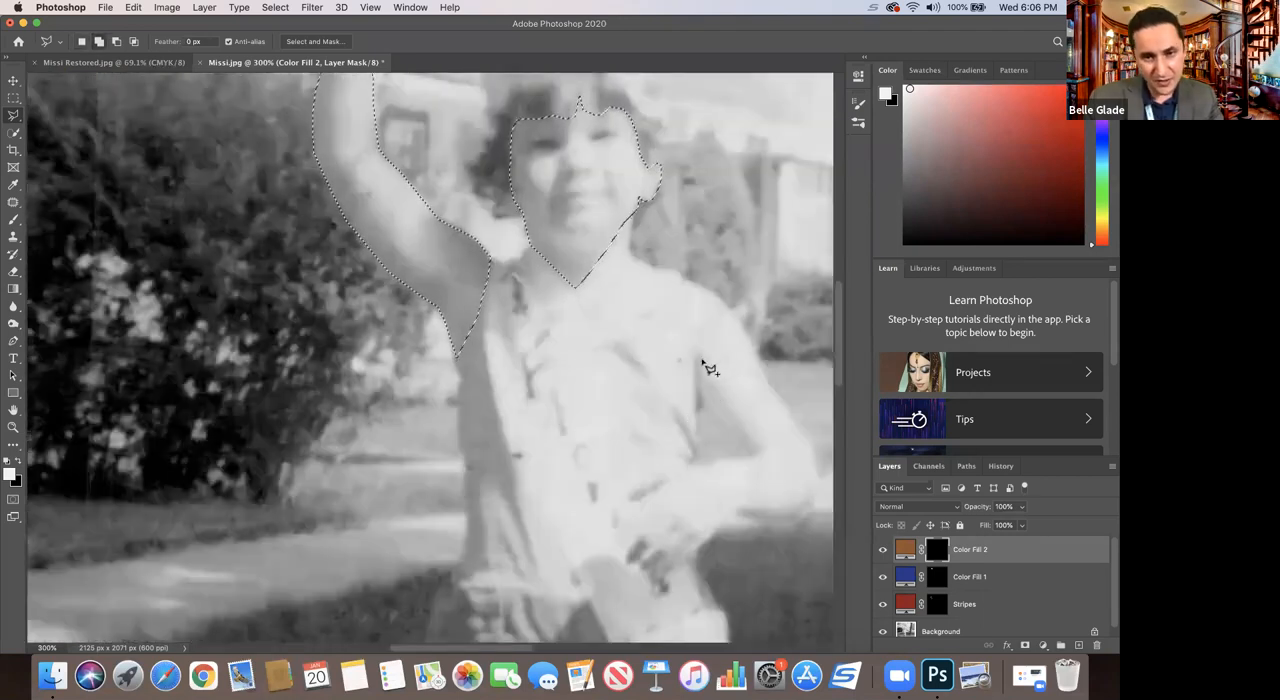
{"action": "mouse_move", "coordinate": [700, 351]}
{"action": "left_mouse_down"}
{"action": "mouse_move", "coordinate": [702, 285]}
{"action": "mouse_move", "coordinate": [736, 313]}
{"action": "mouse_move", "coordinate": [816, 472]}
{"action": "mouse_move", "coordinate": [795, 517]}
{"action": "mouse_move", "coordinate": [716, 520]}
{"action": "mouse_move", "coordinate": [676, 568]}
{"action": "left_mouse_up"}
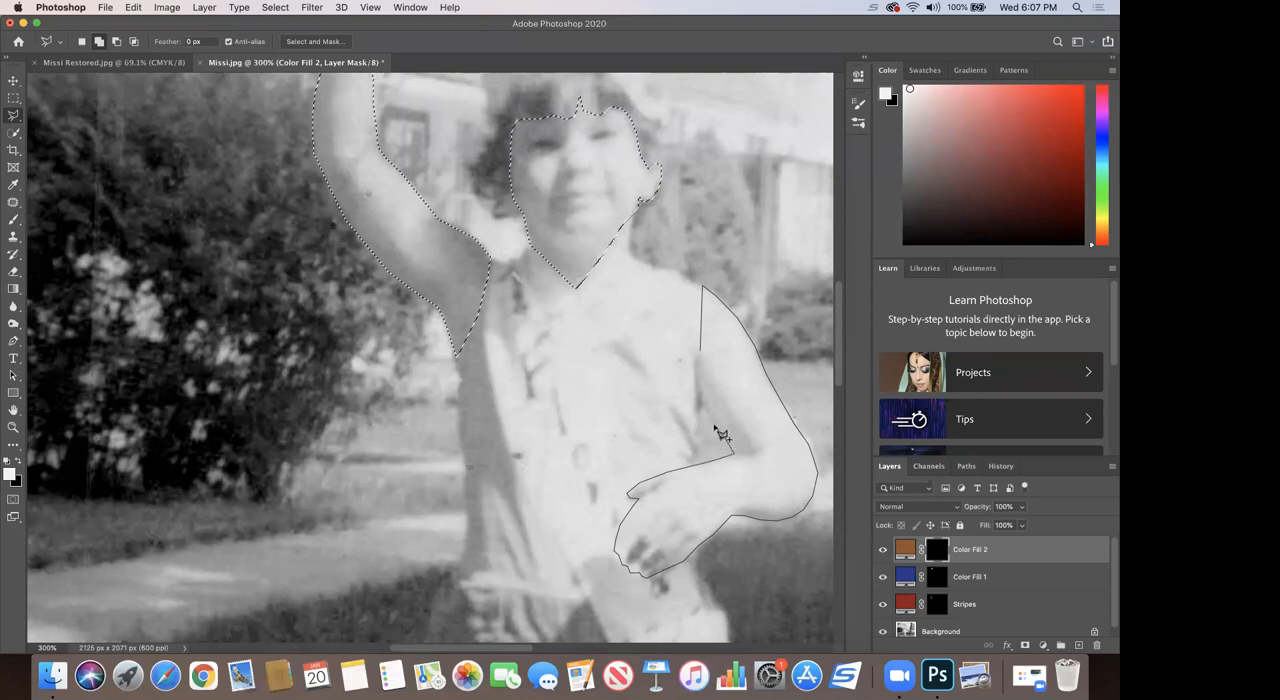
{"action": "double_click", "coordinate": [704, 357]}
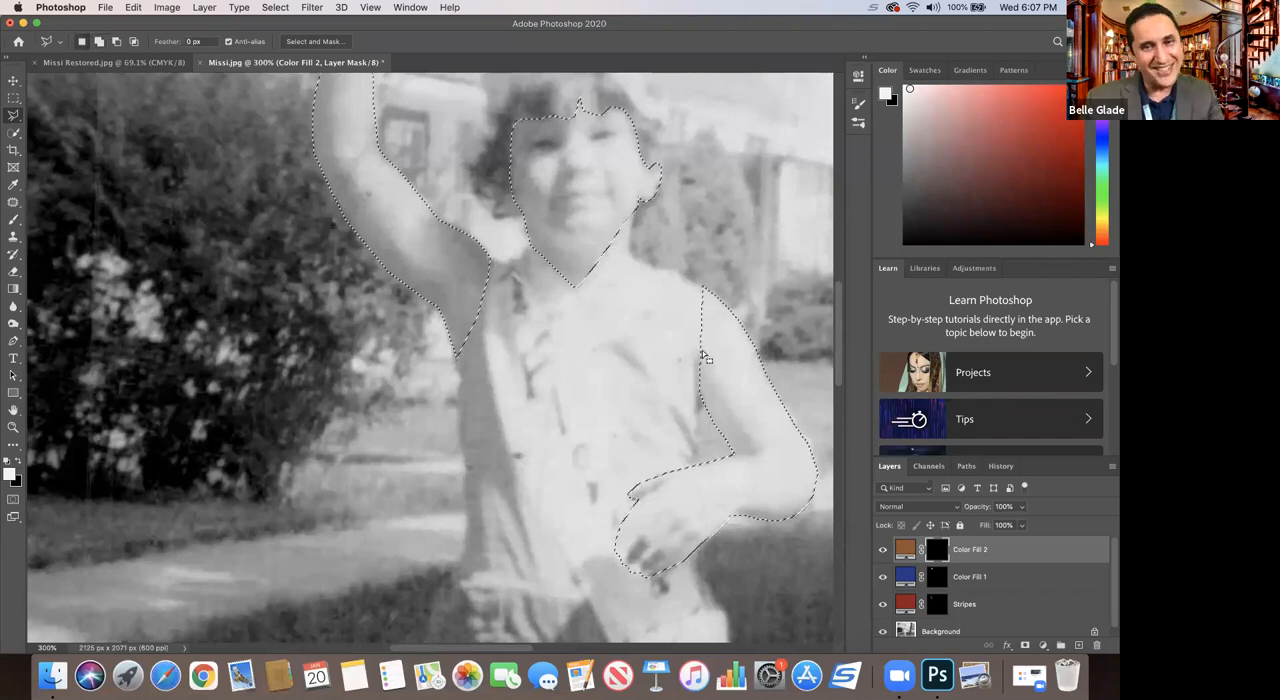
{"action": "scroll", "coordinate": [704, 357], "scroll_direction": "up", "scroll_amount": 3}
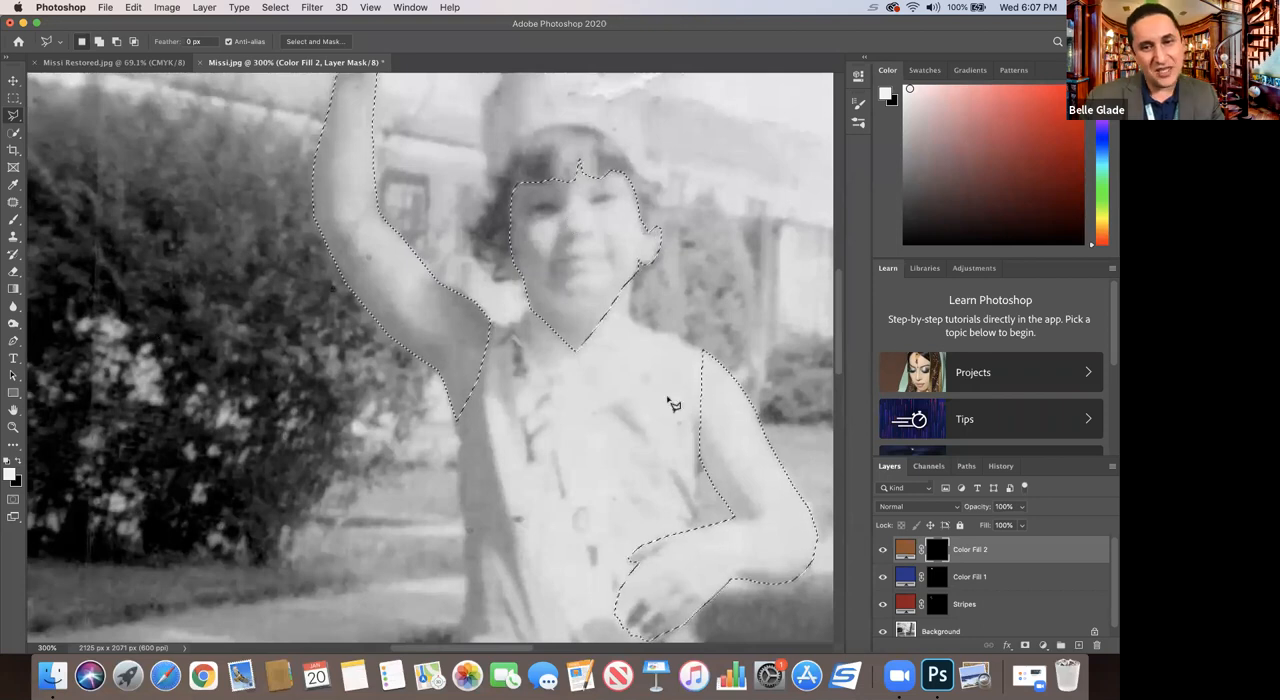
{"action": "left_click", "coordinate": [14, 428]}
{"action": "left_click", "coordinate": [563, 386], "text": "alt"}
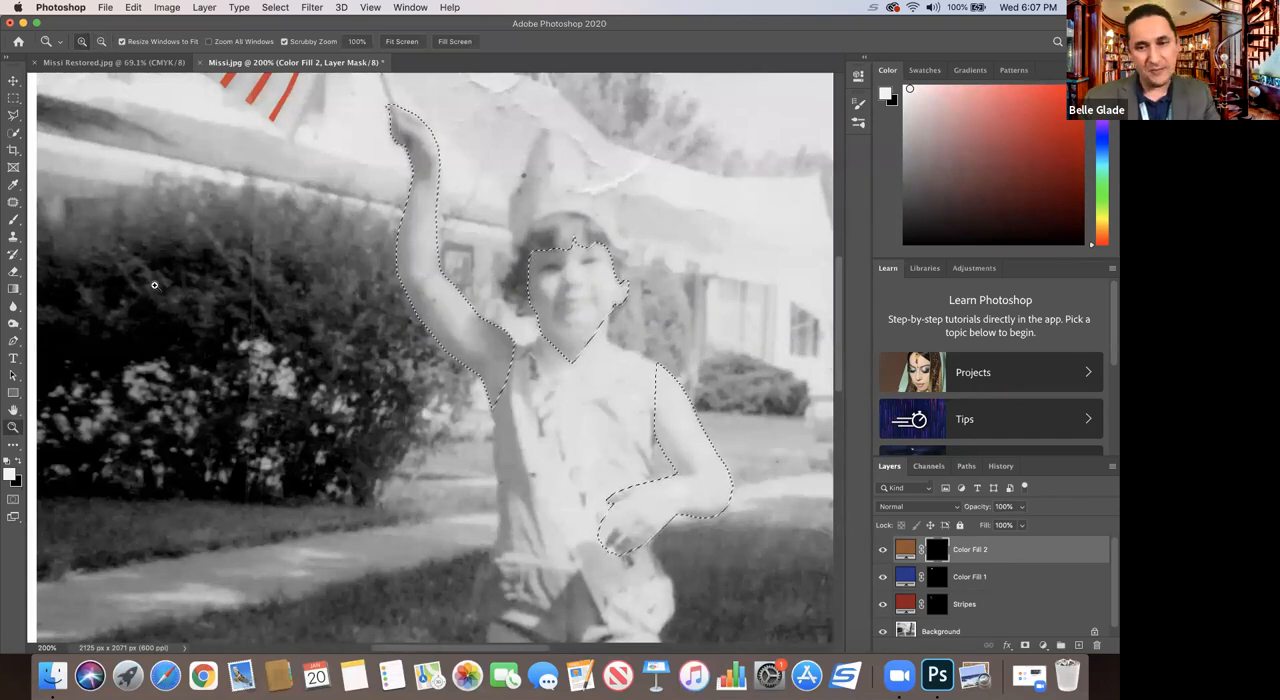
{"action": "left_click", "coordinate": [13, 219]}
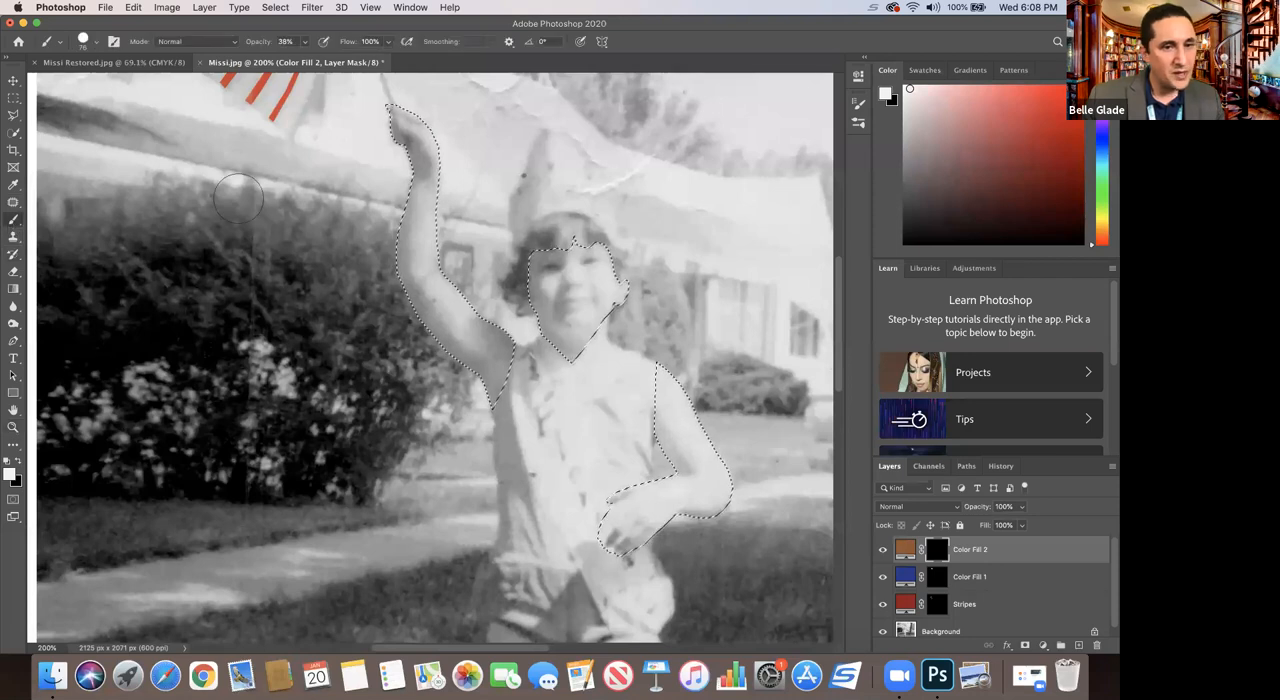
{"action": "left_click_drag", "start_coordinate": [396, 114], "coordinate": [418, 160]}
{"action": "left_click_drag", "start_coordinate": [437, 263], "coordinate": [440, 297]}
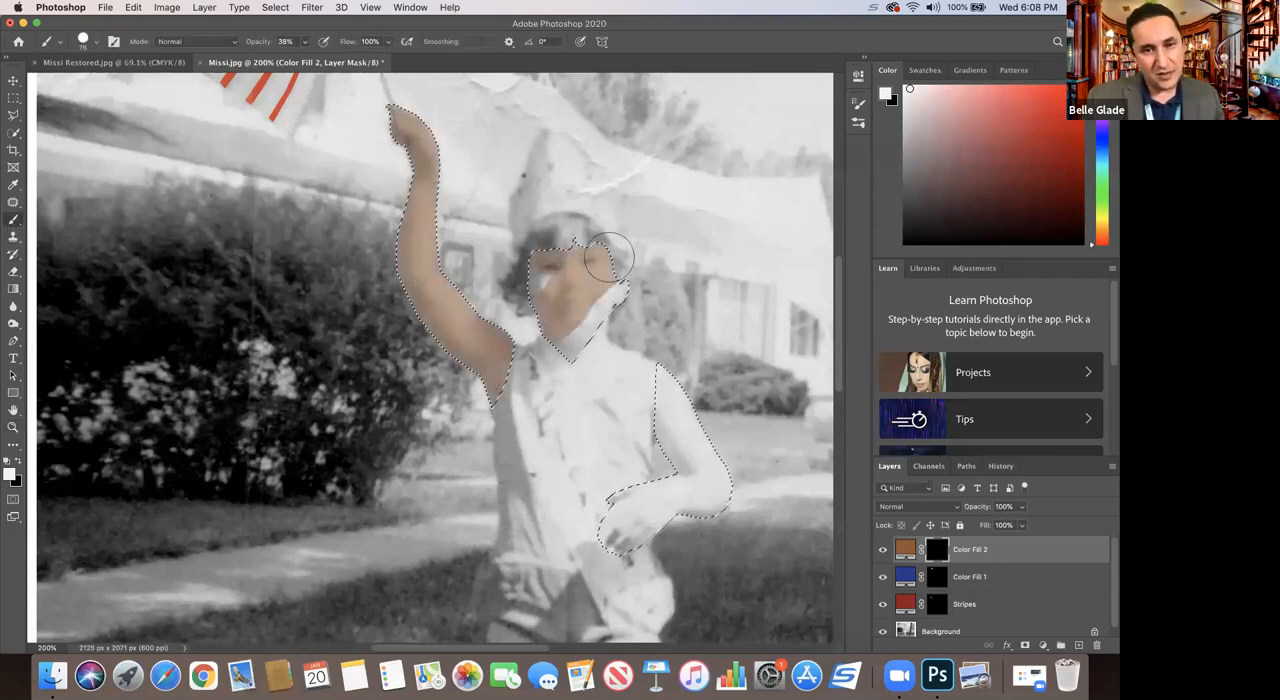
{"action": "mouse_move", "coordinate": [618, 310]}
{"action": "left_mouse_down"}
{"action": "mouse_move", "coordinate": [681, 343]}
{"action": "mouse_move", "coordinate": [696, 488]}
{"action": "left_mouse_up"}
{"action": "left_click", "coordinate": [886, 507]}
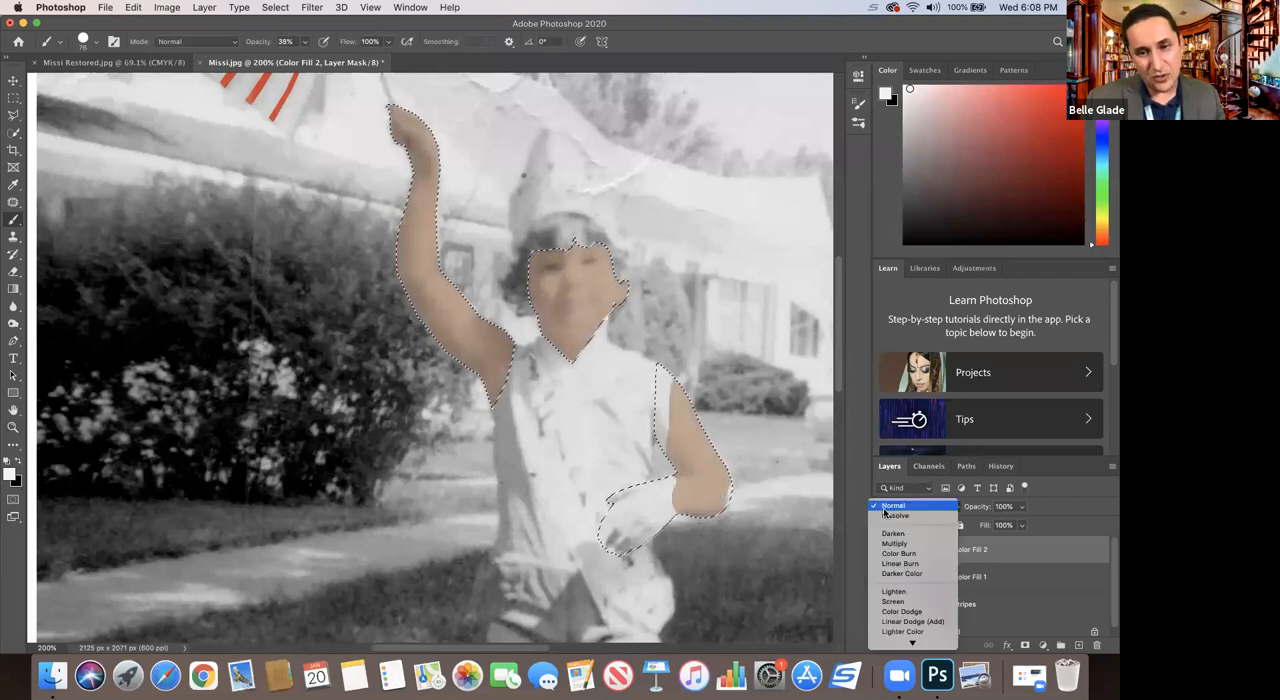
{"action": "left_click", "coordinate": [674, 414]}
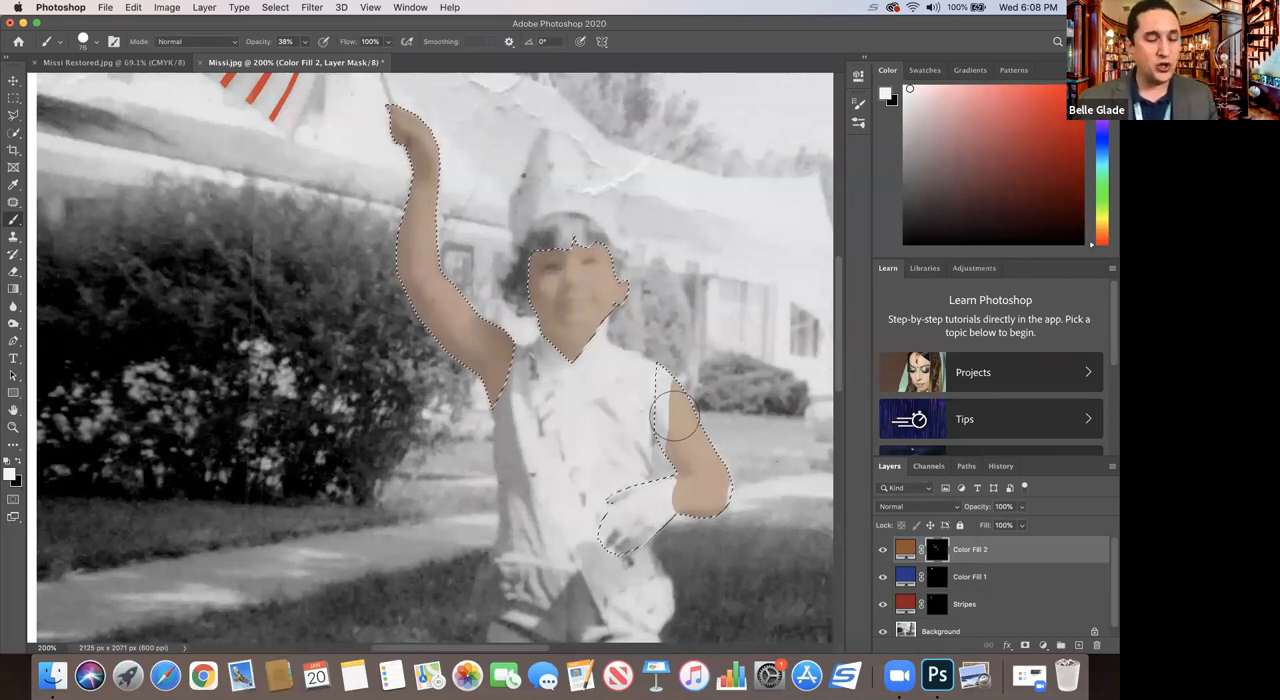
{"action": "key", "text": "super+z"}
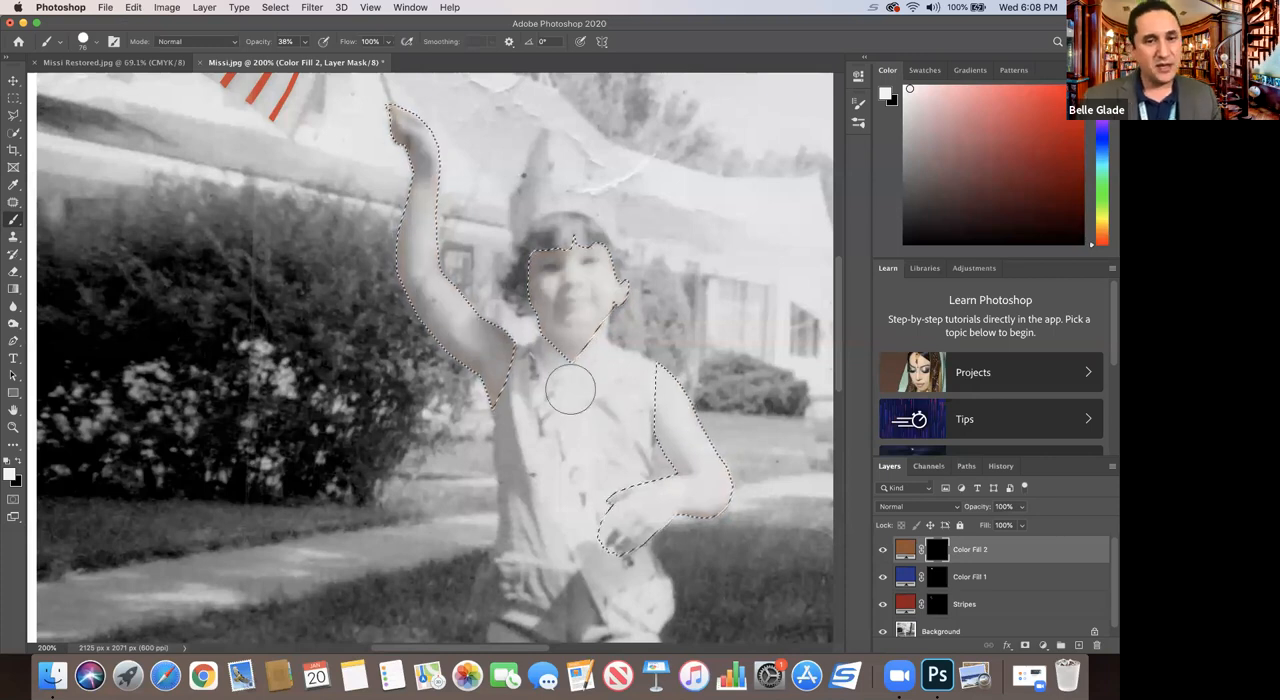
Step: Set the brown fill layer to Soft Light and paint the selected arms and face in on its mask
{"action": "left_click", "coordinate": [915, 506]}
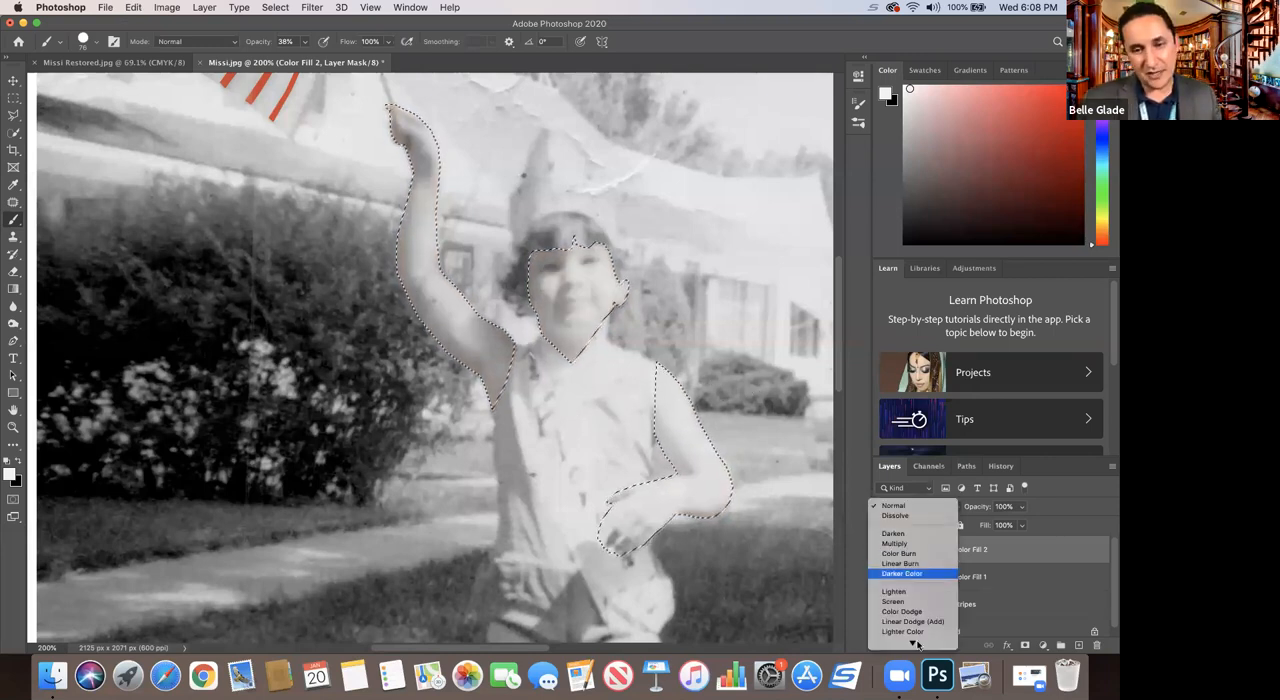
{"action": "mouse_move", "coordinate": [916, 643]}
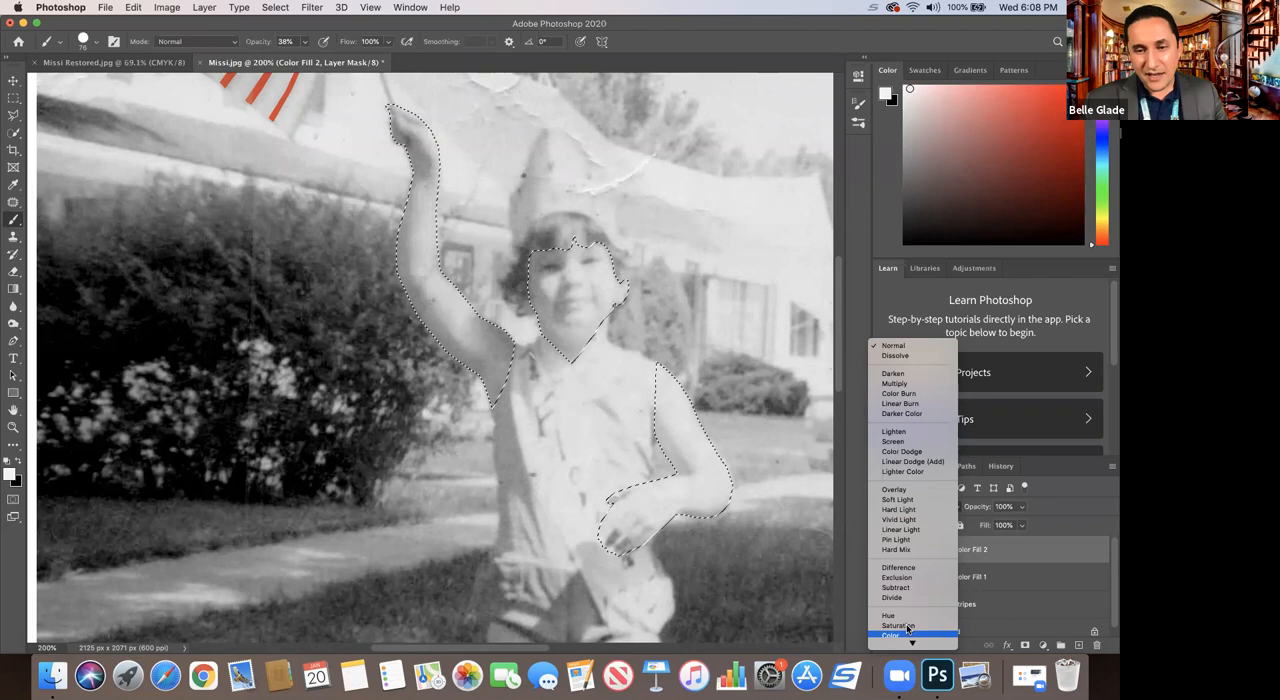
{"action": "left_click", "coordinate": [898, 497]}
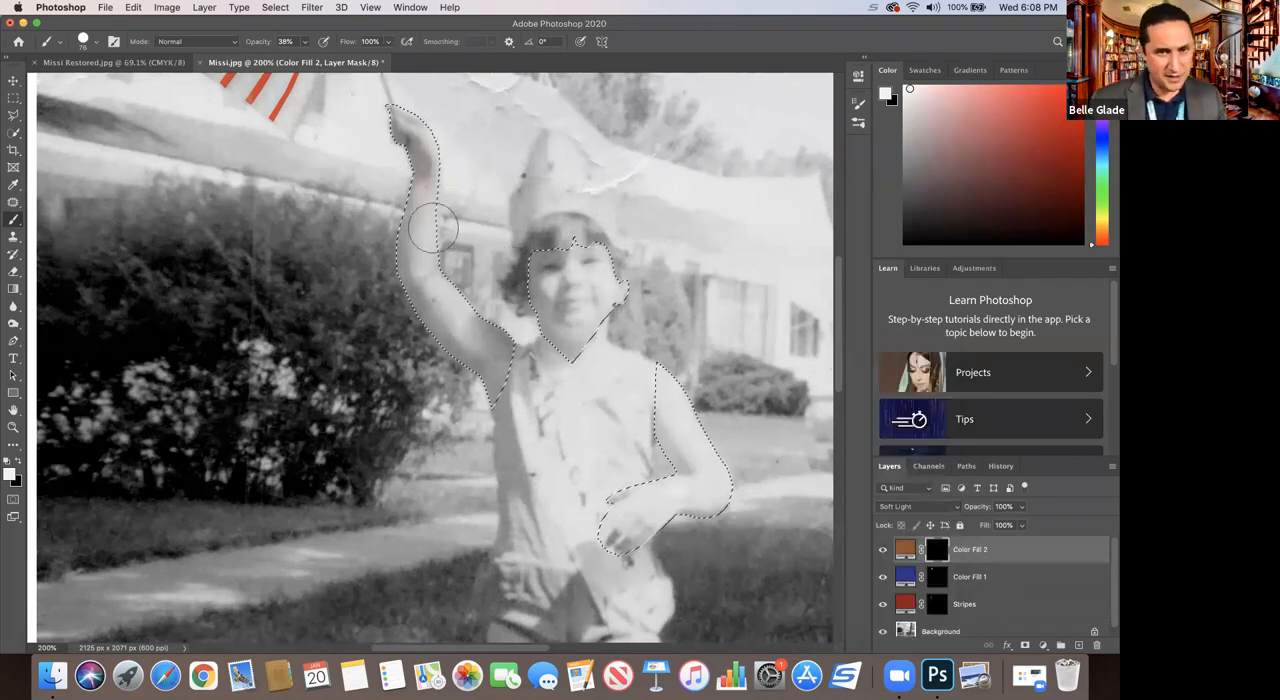
{"action": "left_click_drag", "start_coordinate": [448, 314], "coordinate": [498, 362]}
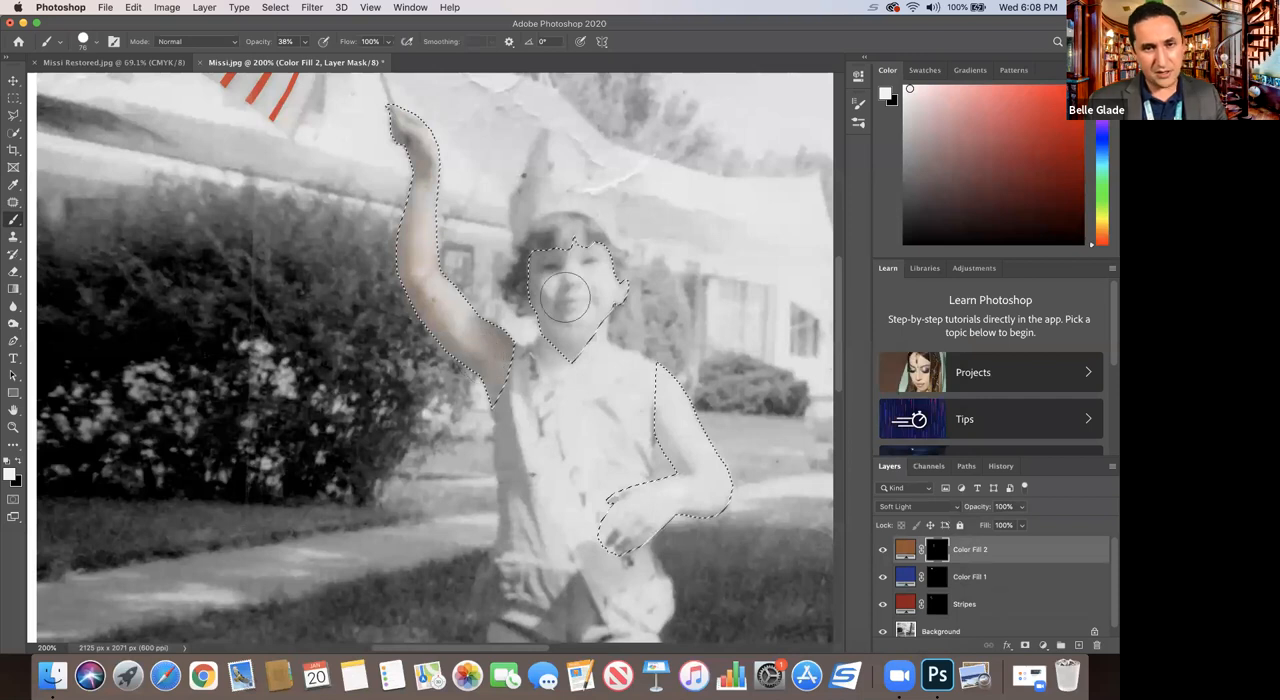
{"action": "left_click_drag", "start_coordinate": [565, 268], "coordinate": [558, 345]}
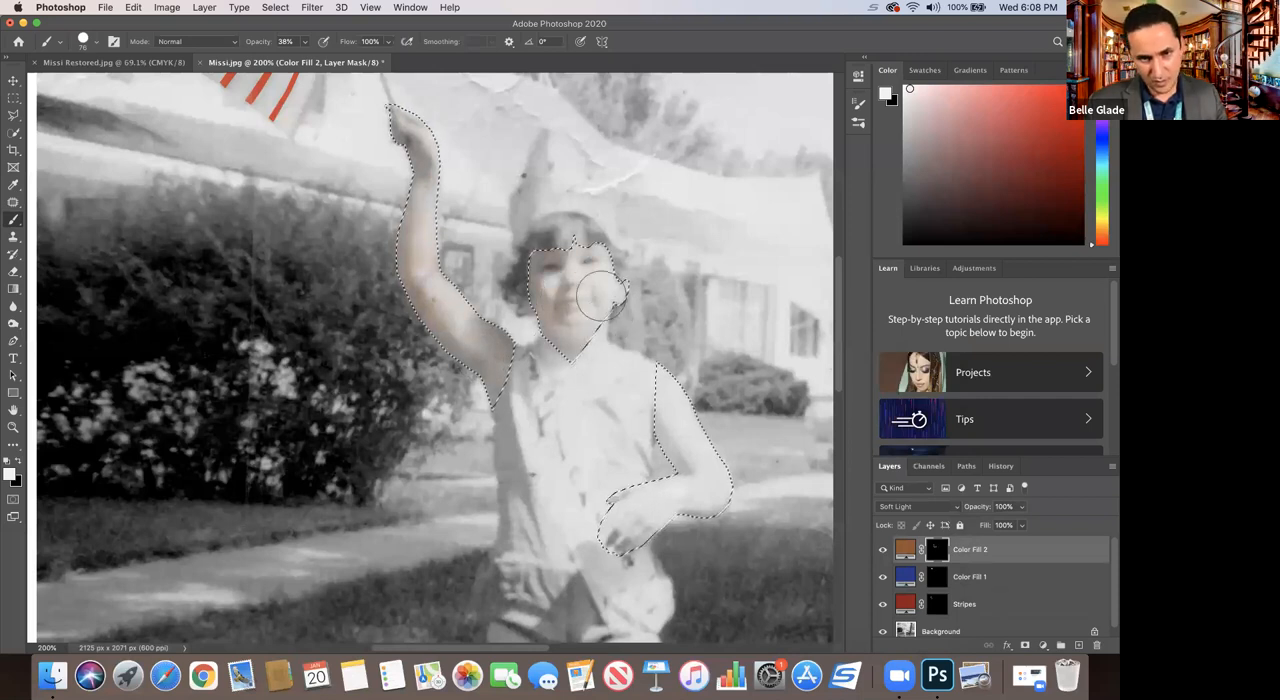
{"action": "left_click_drag", "start_coordinate": [672, 388], "coordinate": [701, 489]}
{"action": "mouse_move", "coordinate": [635, 530]}
{"action": "left_mouse_down"}
{"action": "mouse_move", "coordinate": [689, 500]}
{"action": "mouse_move", "coordinate": [626, 528]}
{"action": "mouse_move", "coordinate": [688, 407]}
{"action": "mouse_move", "coordinate": [652, 377]}
{"action": "mouse_move", "coordinate": [702, 507]}
{"action": "mouse_move", "coordinate": [660, 437]}
{"action": "left_mouse_up"}
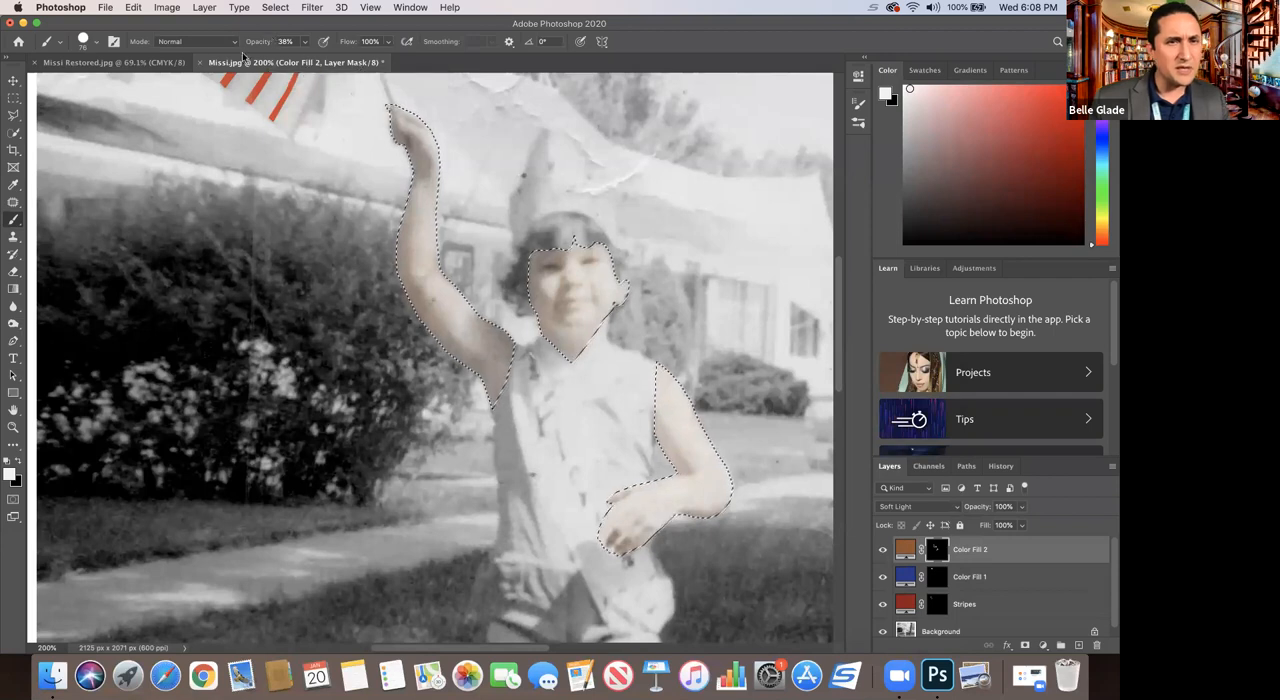
Step: Raise the brush opacity to 55% and paint over the selected skin areas again to strengthen the tone
{"action": "left_click", "coordinate": [306, 44]}
{"action": "left_click_drag", "start_coordinate": [304, 62], "coordinate": [313, 61]}
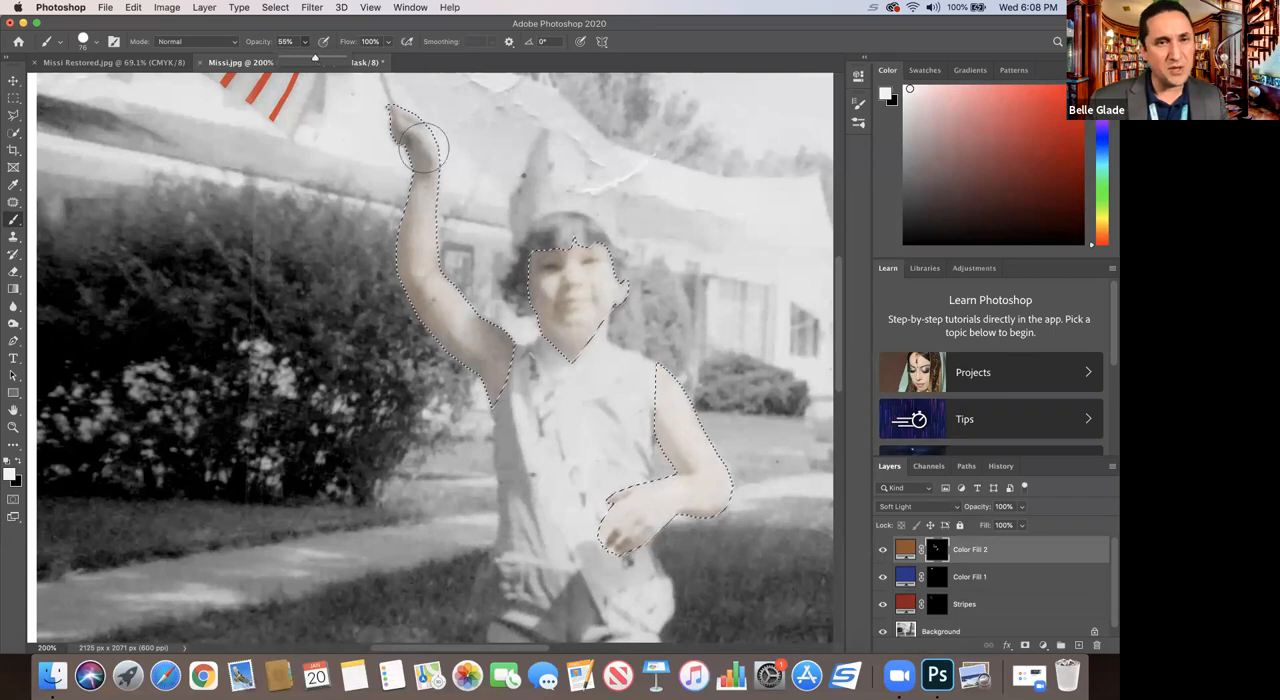
{"action": "left_click", "coordinate": [410, 120]}
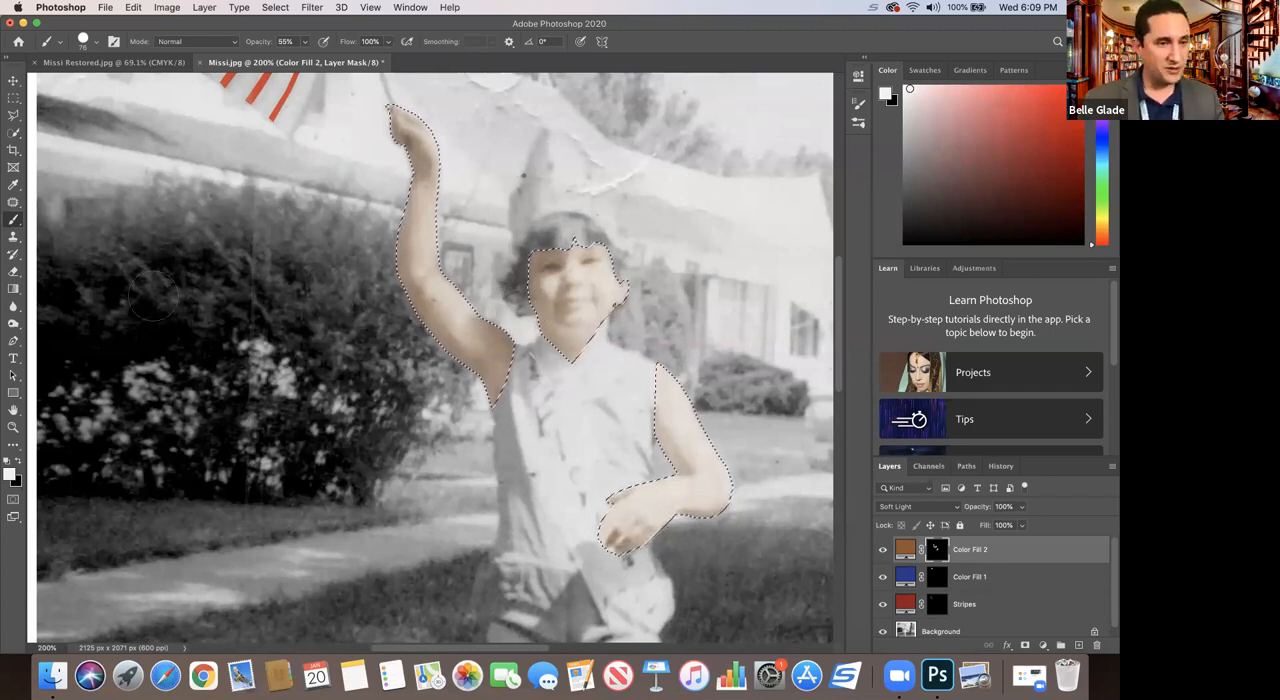
Step: Rename the brown fill layer "Skin" and the blue fill layer "Stars"
{"action": "key", "text": "z"}
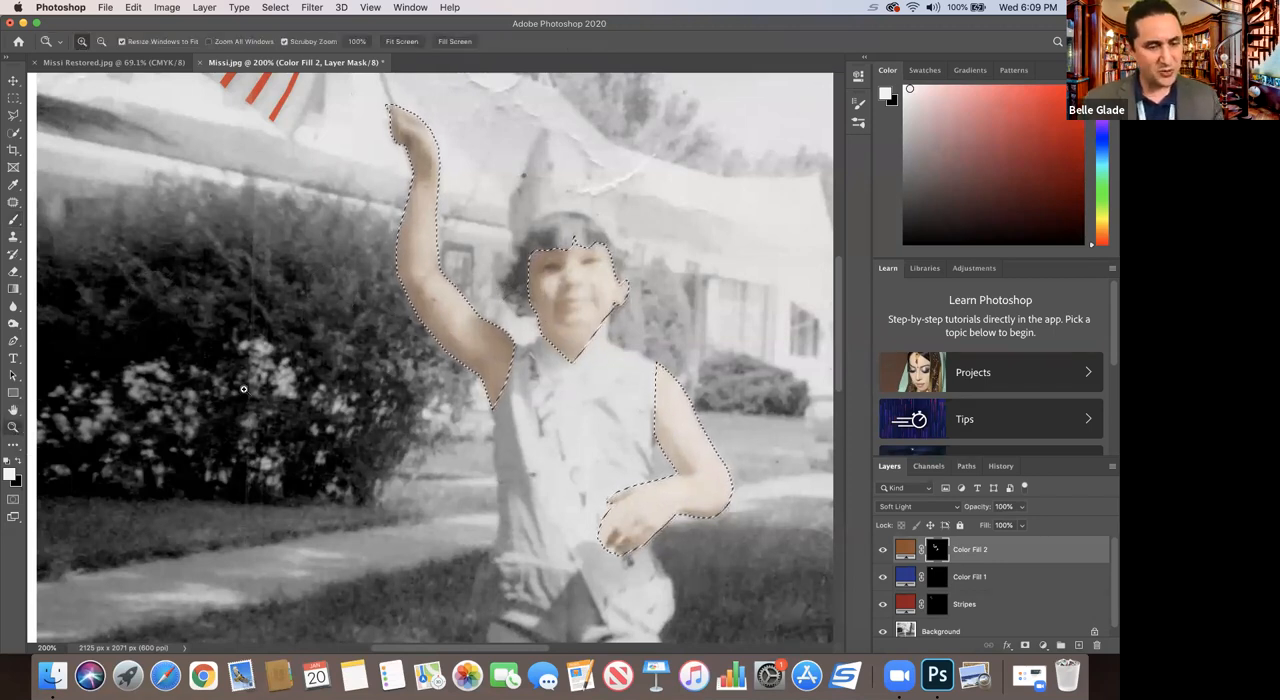
{"action": "left_click", "coordinate": [243, 388], "text": "alt"}
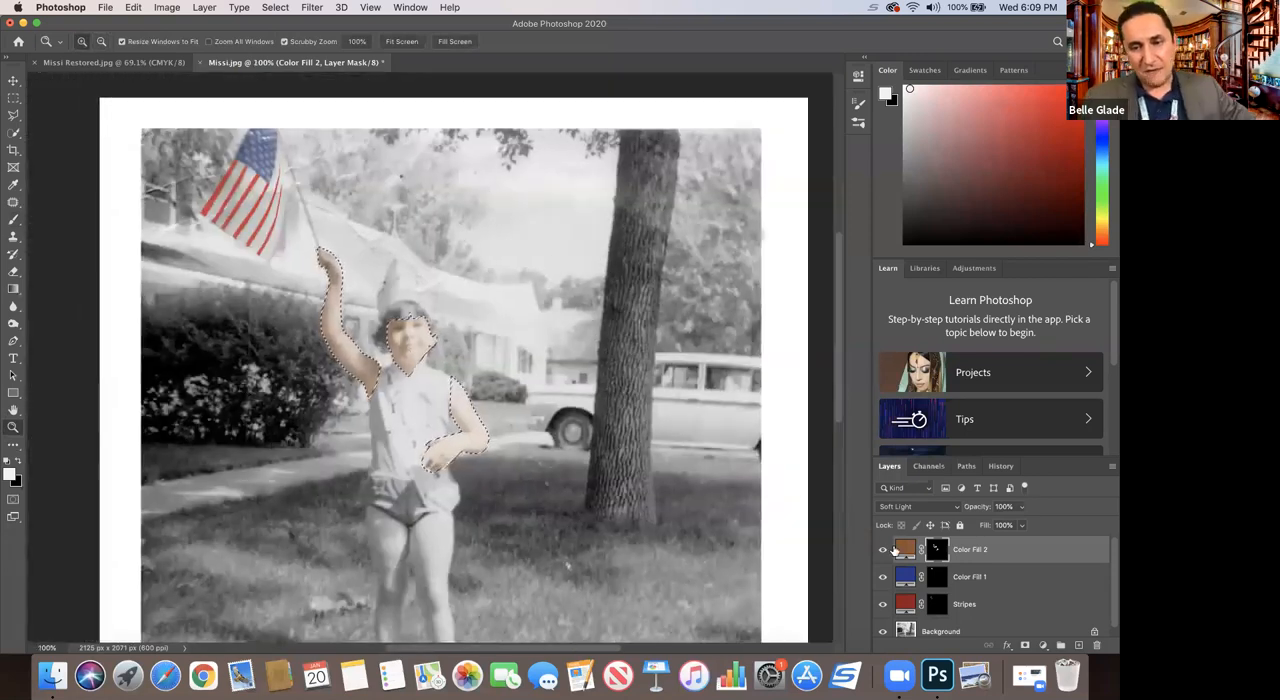
{"action": "double_click", "coordinate": [977, 553]}
{"action": "type", "text": "Sk"}
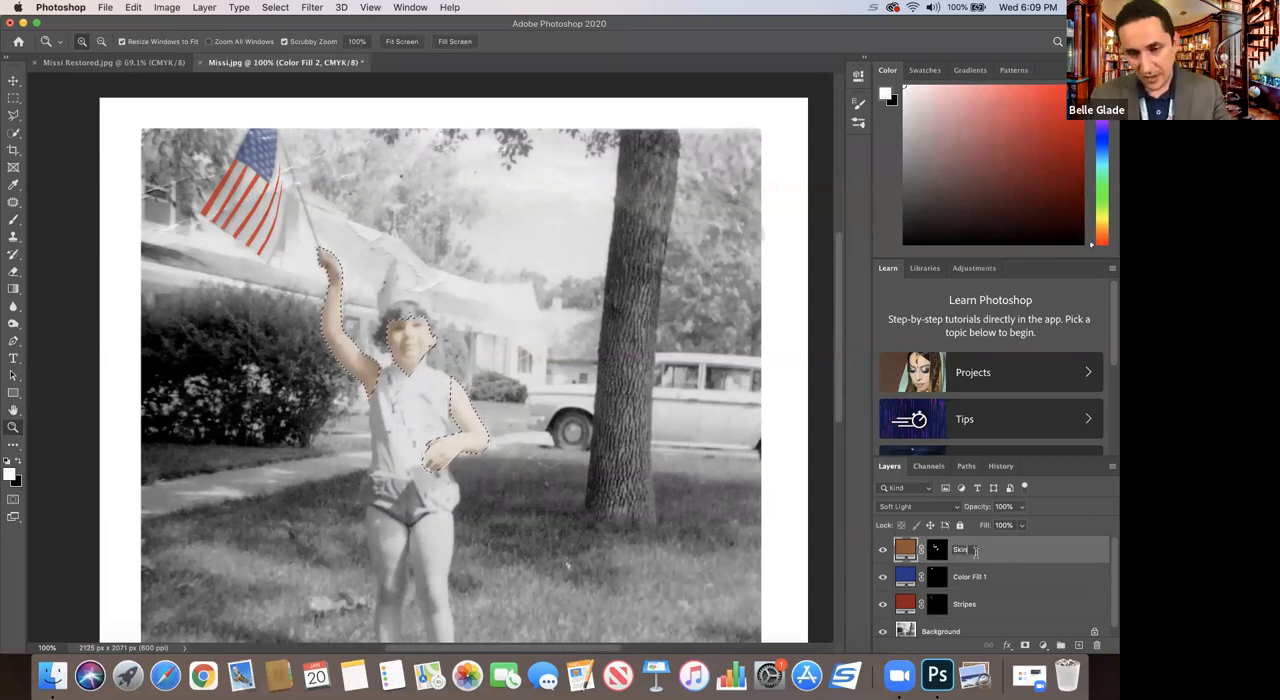
{"action": "type", "text": "in"}
{"action": "key", "text": "Return"}
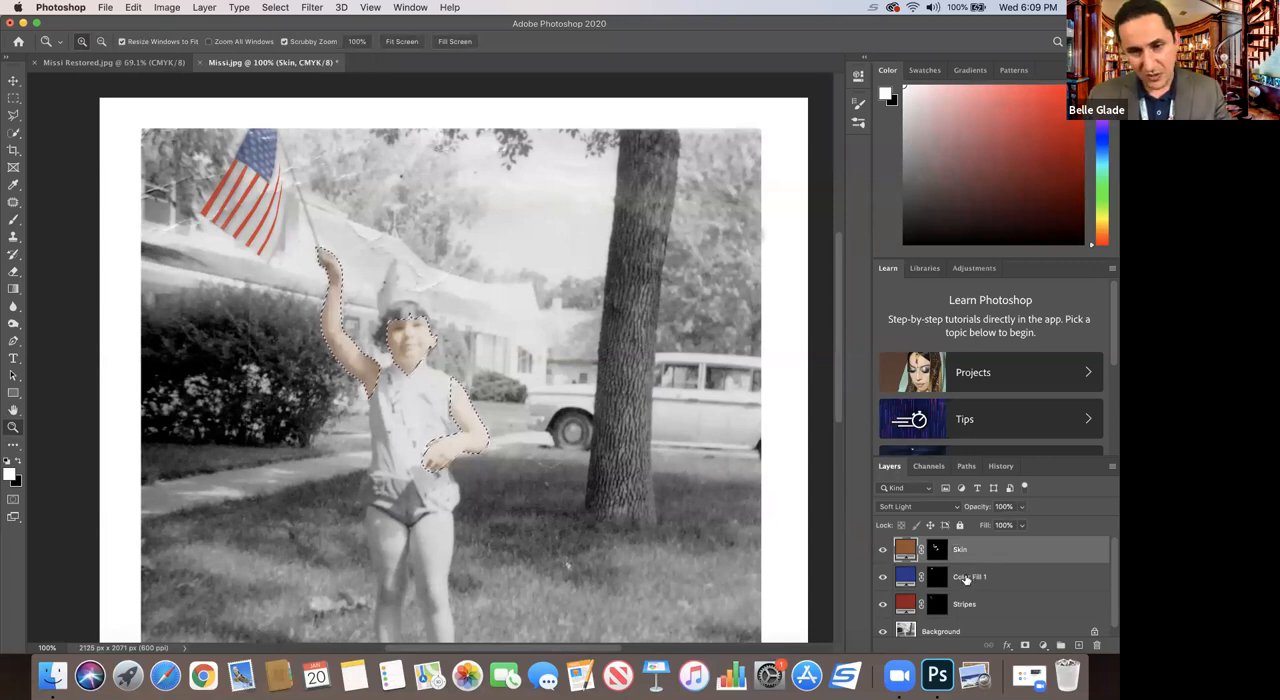
{"action": "double_click", "coordinate": [965, 576]}
{"action": "type", "text": "S"}
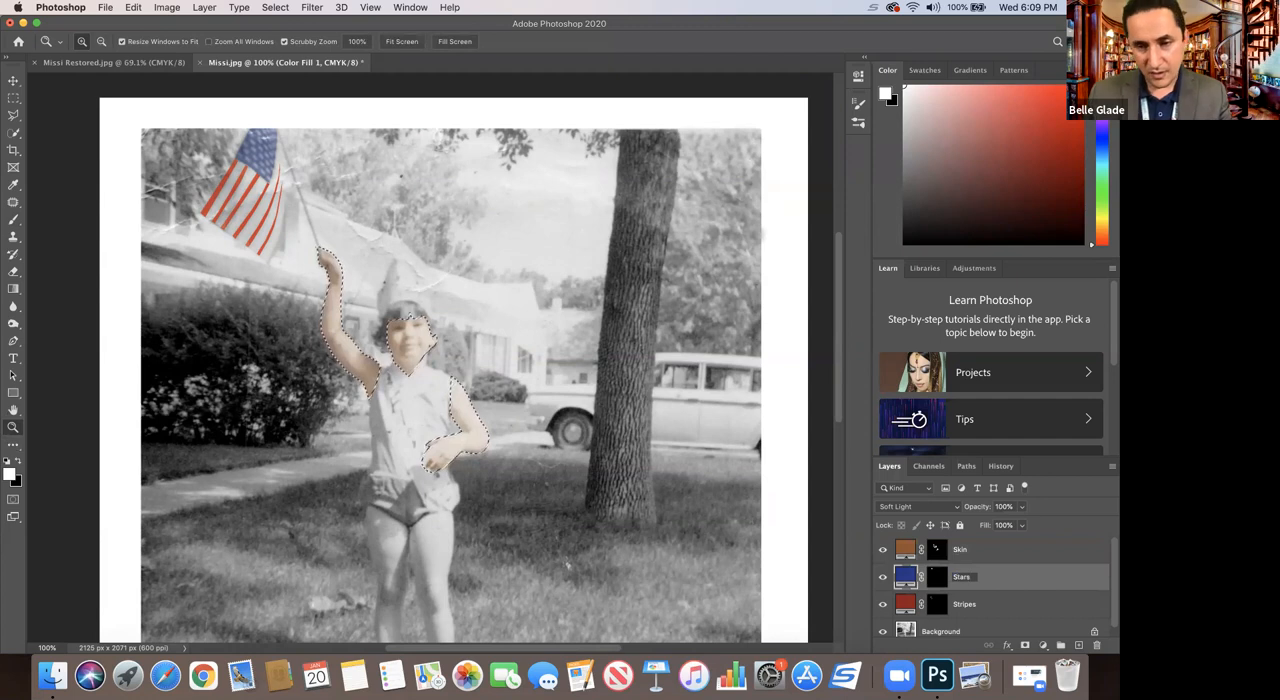
{"action": "type", "text": "tars"}
{"action": "key", "text": "Return"}
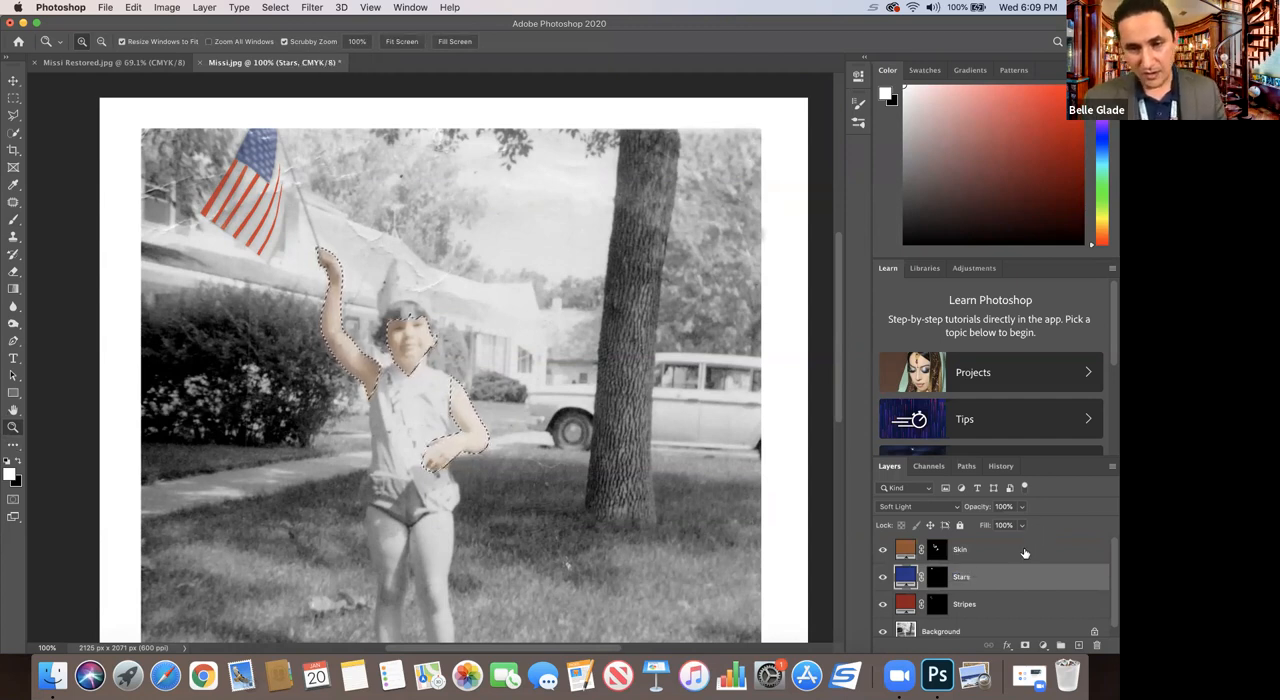
Step: Adjust the Skin layer's solid fill color to the warmer brown #974e29
{"action": "left_click", "coordinate": [990, 550]}
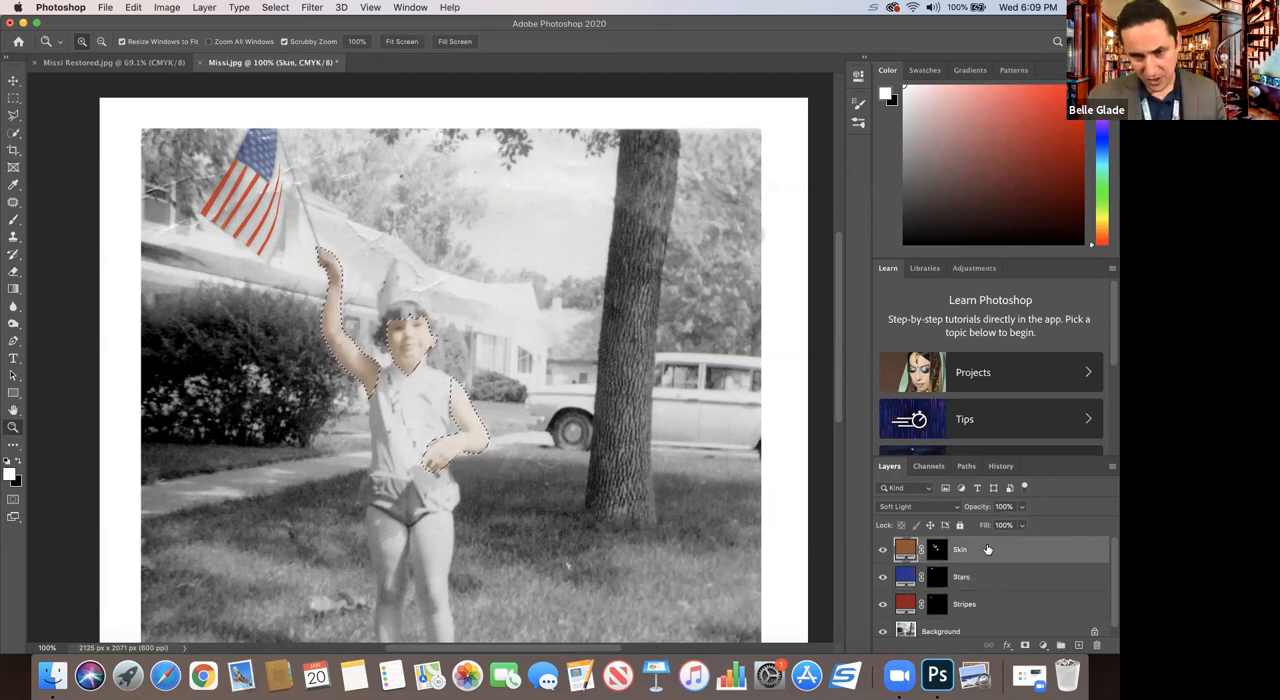
{"action": "double_click", "coordinate": [903, 550]}
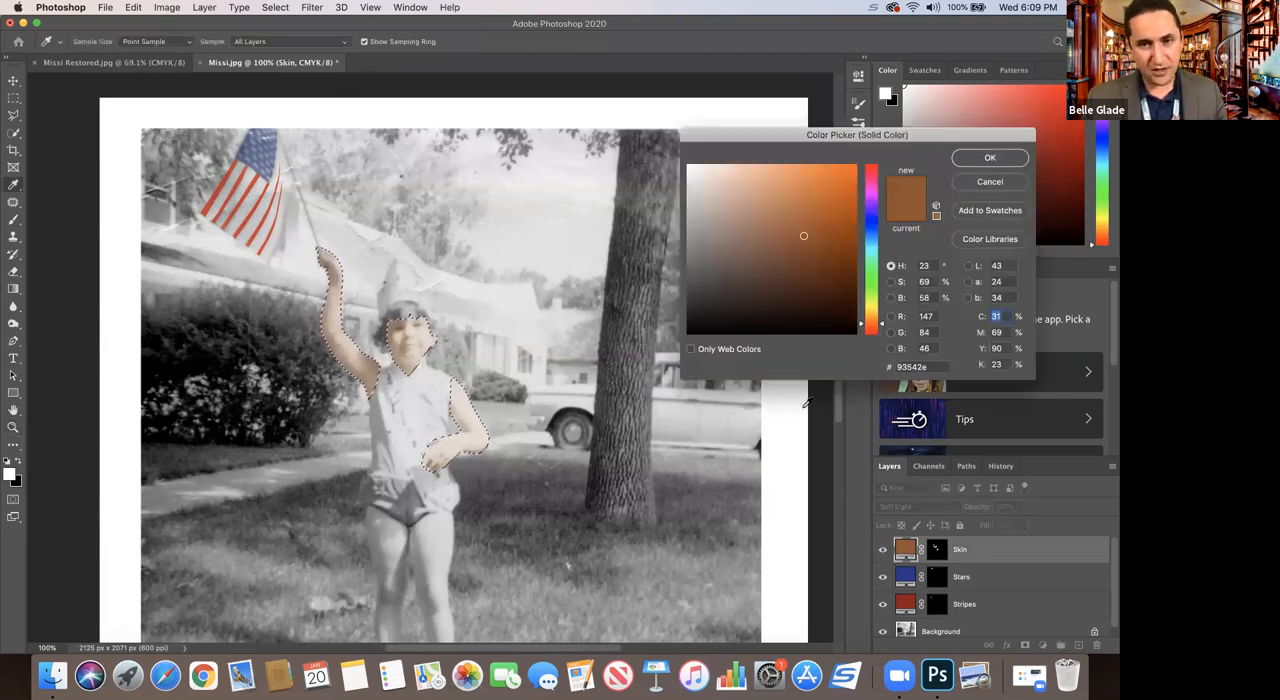
{"action": "left_click_drag", "start_coordinate": [818, 242], "coordinate": [834, 268]}
{"action": "left_click", "coordinate": [819, 208]}
{"action": "mouse_move", "coordinate": [815, 197]}
{"action": "left_mouse_down"}
{"action": "mouse_move", "coordinate": [812, 166]}
{"action": "mouse_move", "coordinate": [803, 209]}
{"action": "mouse_move", "coordinate": [835, 191]}
{"action": "mouse_move", "coordinate": [830, 232]}
{"action": "left_mouse_up"}
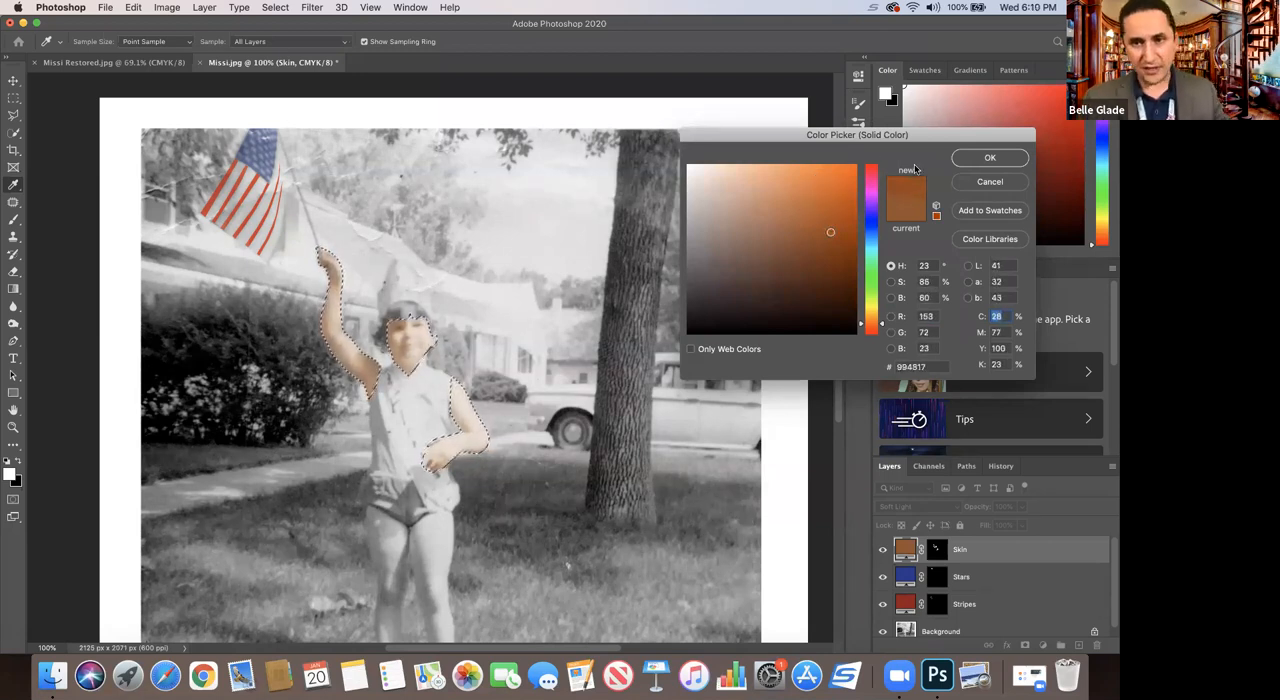
{"action": "left_click", "coordinate": [975, 159]}
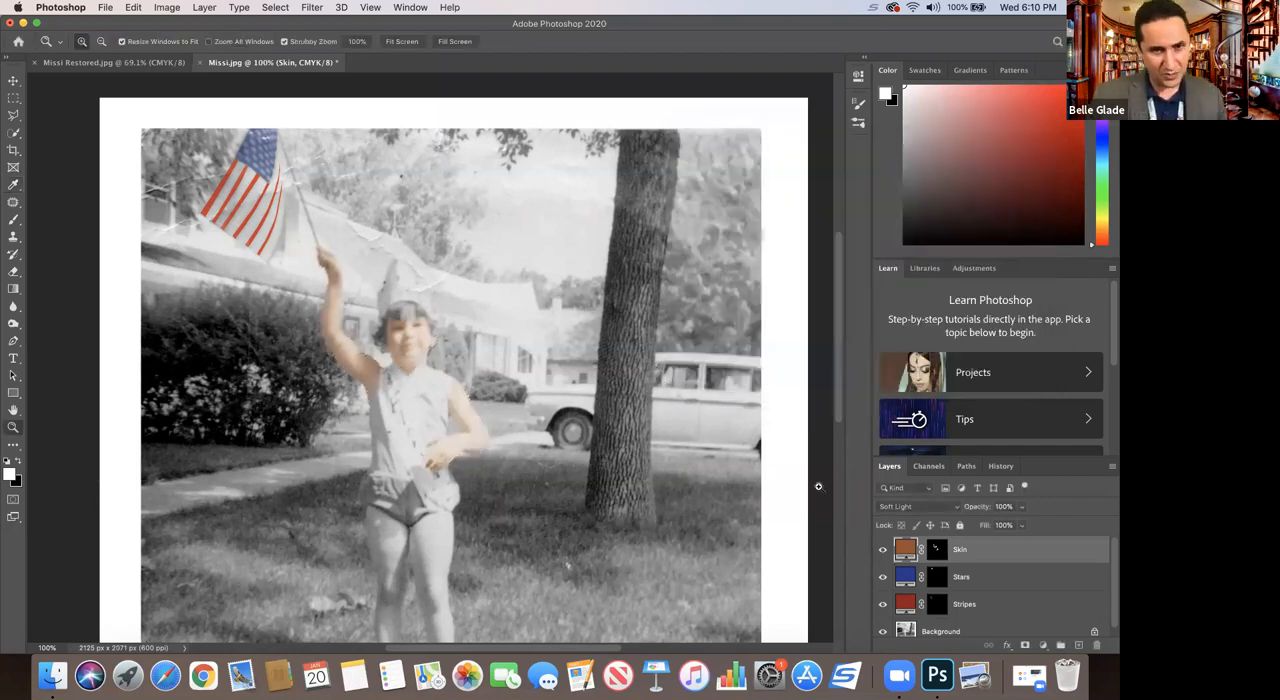
{"action": "double_click", "coordinate": [906, 548]}
{"action": "mouse_move", "coordinate": [818, 231]}
{"action": "left_mouse_down"}
{"action": "mouse_move", "coordinate": [822, 178]}
{"action": "mouse_move", "coordinate": [770, 211]}
{"action": "mouse_move", "coordinate": [840, 210]}
{"action": "mouse_move", "coordinate": [834, 235]}
{"action": "mouse_move", "coordinate": [819, 234]}
{"action": "left_mouse_up"}
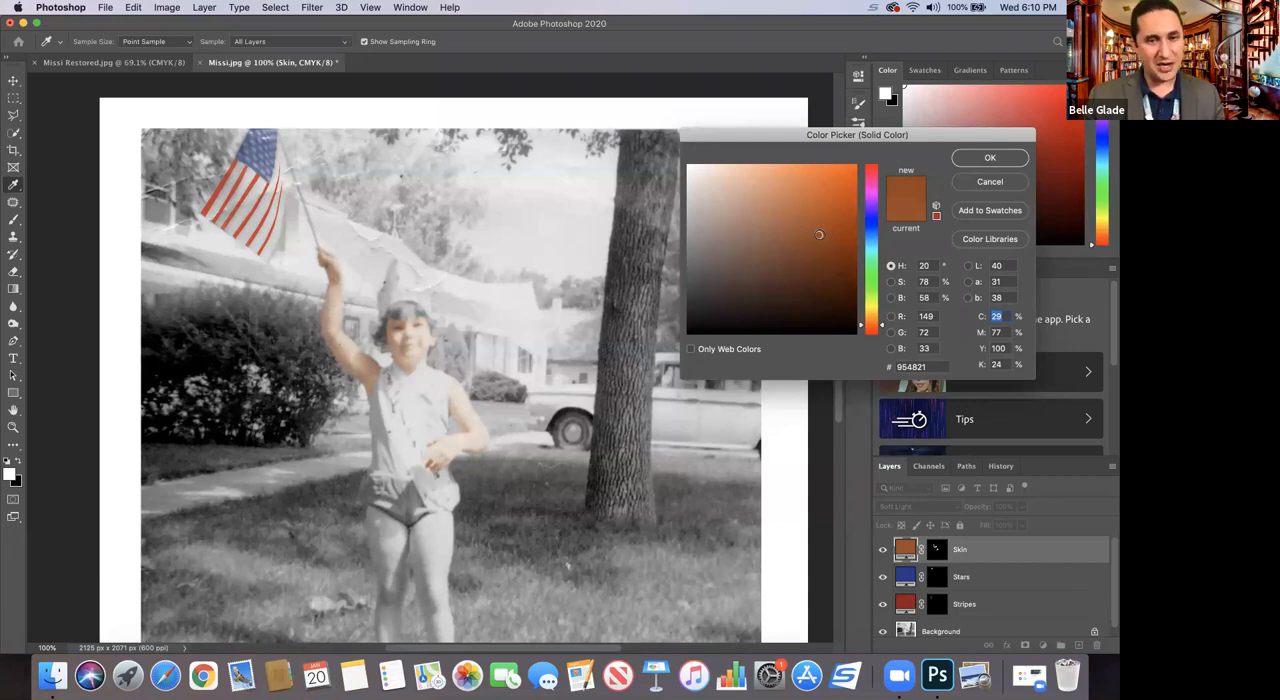
{"action": "mouse_move", "coordinate": [822, 222]}
{"action": "left_mouse_down"}
{"action": "mouse_move", "coordinate": [831, 227]}
{"action": "mouse_move", "coordinate": [809, 232]}
{"action": "left_mouse_up"}
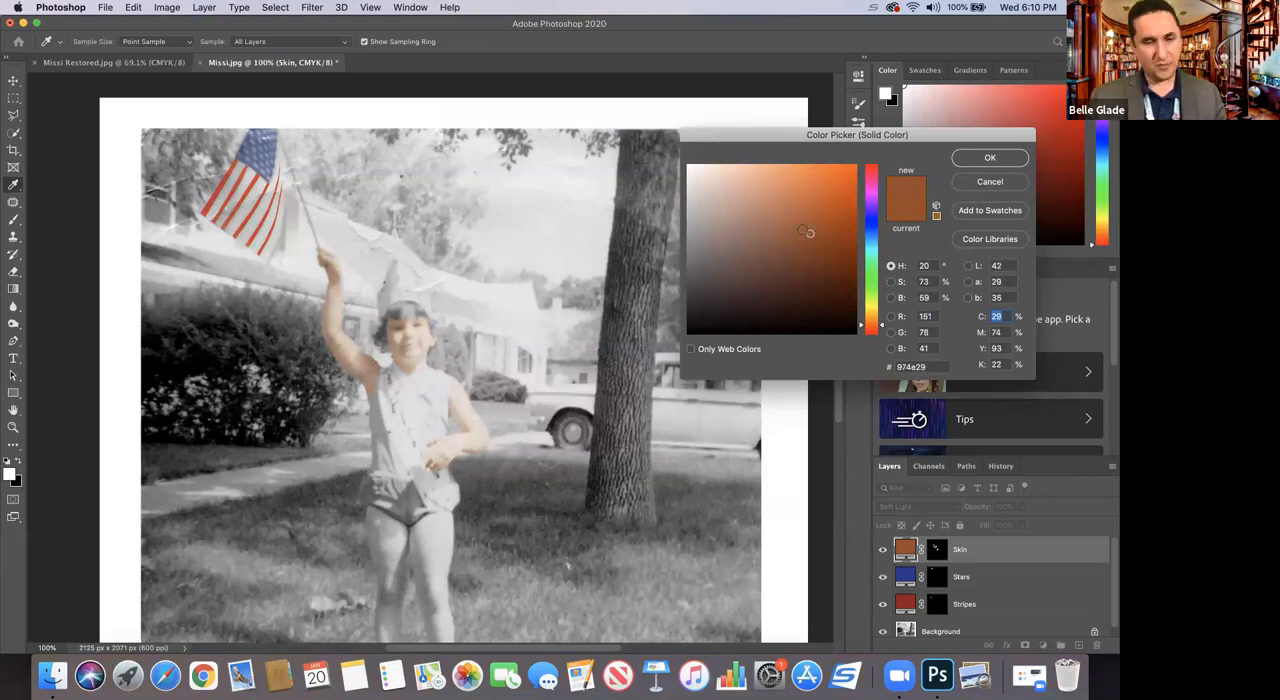
{"action": "left_click", "coordinate": [957, 163]}
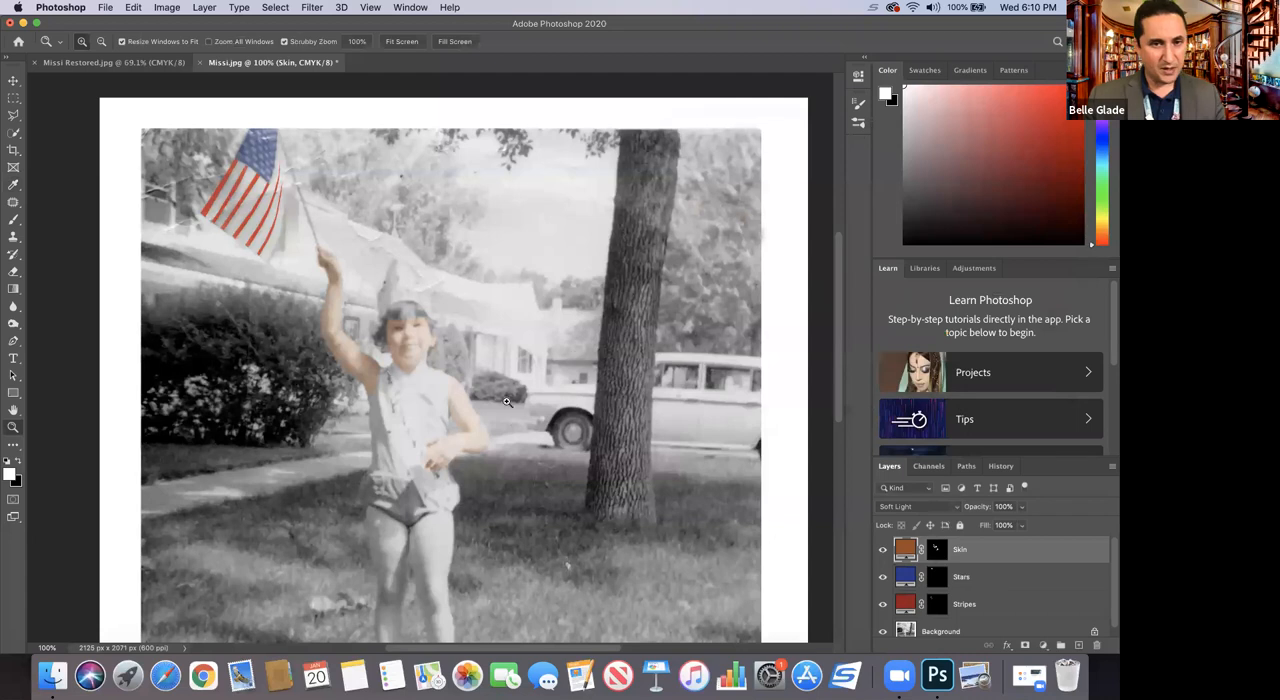
Step: Outline the child's leg on the bush side of the photo with the Polygonal Lasso, from the shorts' hem down to the ankle
{"action": "scroll", "coordinate": [444, 521], "scroll_direction": "down", "scroll_amount": 2}
{"action": "scroll", "coordinate": [444, 521], "scroll_direction": "down", "scroll_amount": 5}
{"action": "left_click_drag", "start_coordinate": [333, 267], "coordinate": [389, 346]}
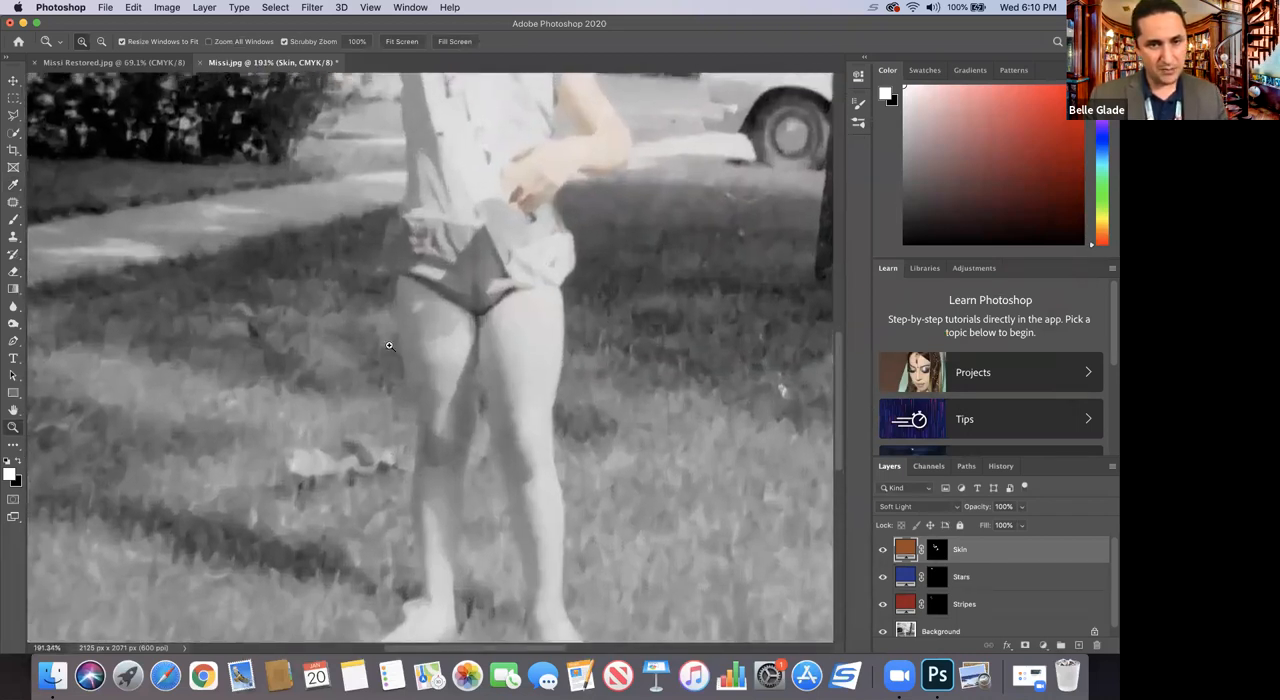
{"action": "scroll", "coordinate": [389, 346], "scroll_direction": "down", "scroll_amount": 5}
{"action": "left_click", "coordinate": [13, 116]}
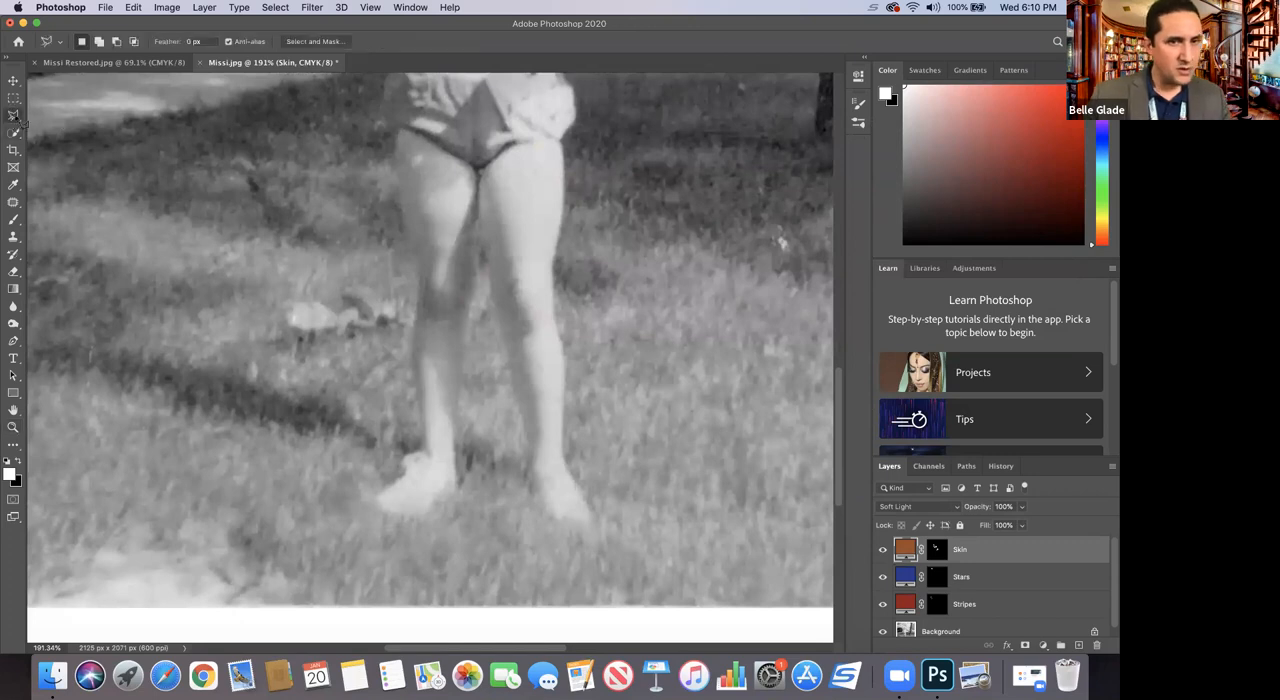
{"action": "mouse_move", "coordinate": [401, 128]}
{"action": "left_mouse_down"}
{"action": "mouse_move", "coordinate": [475, 172]}
{"action": "mouse_move", "coordinate": [484, 219]}
{"action": "left_mouse_up"}
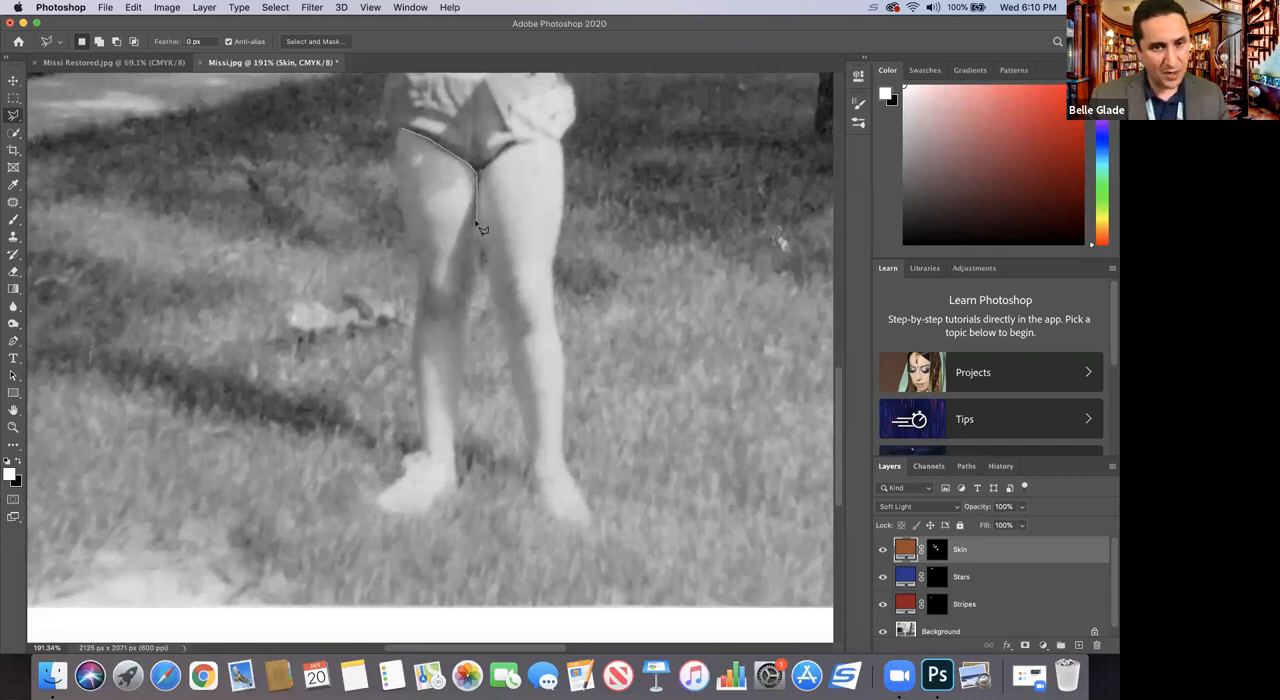
{"action": "left_click_drag", "start_coordinate": [472, 255], "coordinate": [472, 305]}
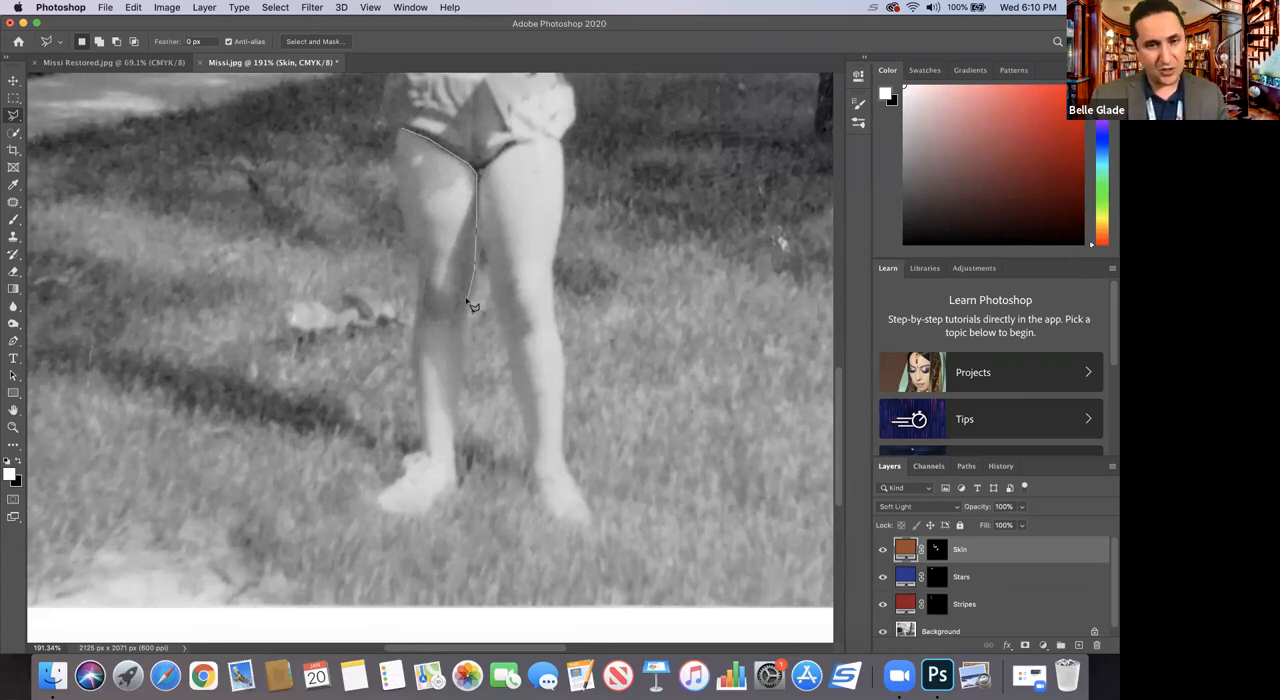
{"action": "mouse_move", "coordinate": [473, 306]}
{"action": "left_mouse_down"}
{"action": "mouse_move", "coordinate": [454, 455]}
{"action": "mouse_move", "coordinate": [437, 462]}
{"action": "mouse_move", "coordinate": [413, 406]}
{"action": "mouse_move", "coordinate": [418, 245]}
{"action": "mouse_move", "coordinate": [405, 132]}
{"action": "left_mouse_up"}
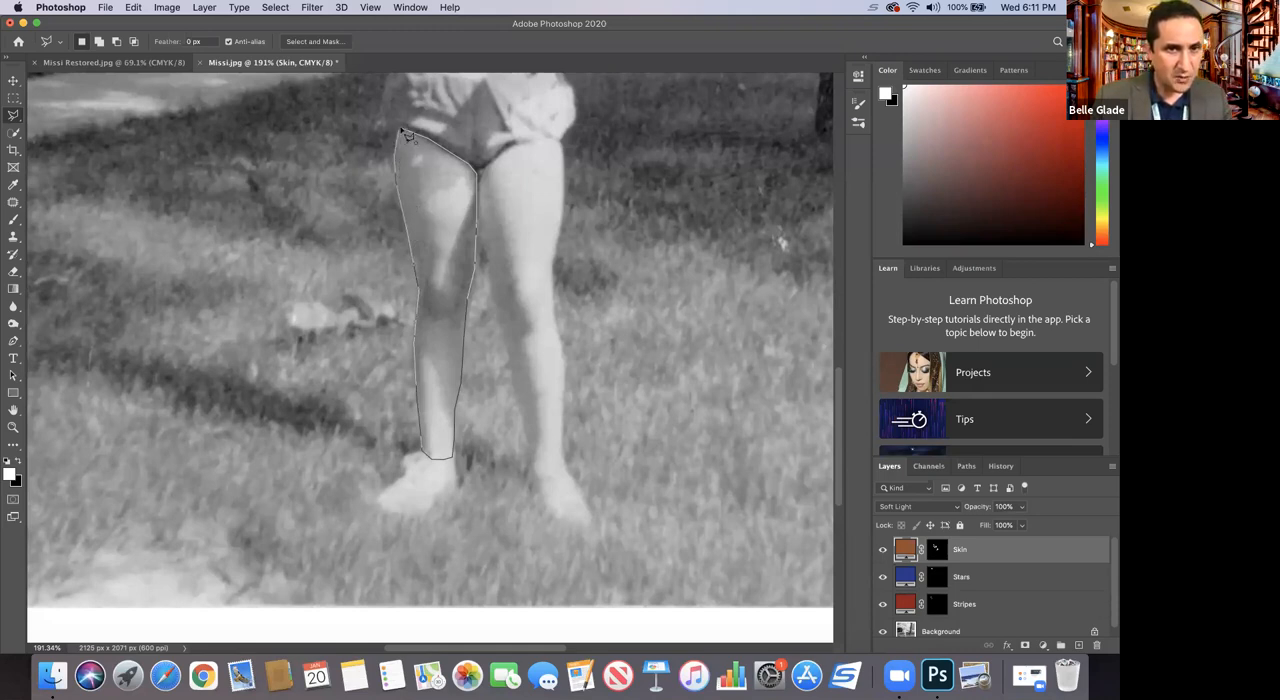
{"action": "left_click", "coordinate": [405, 131]}
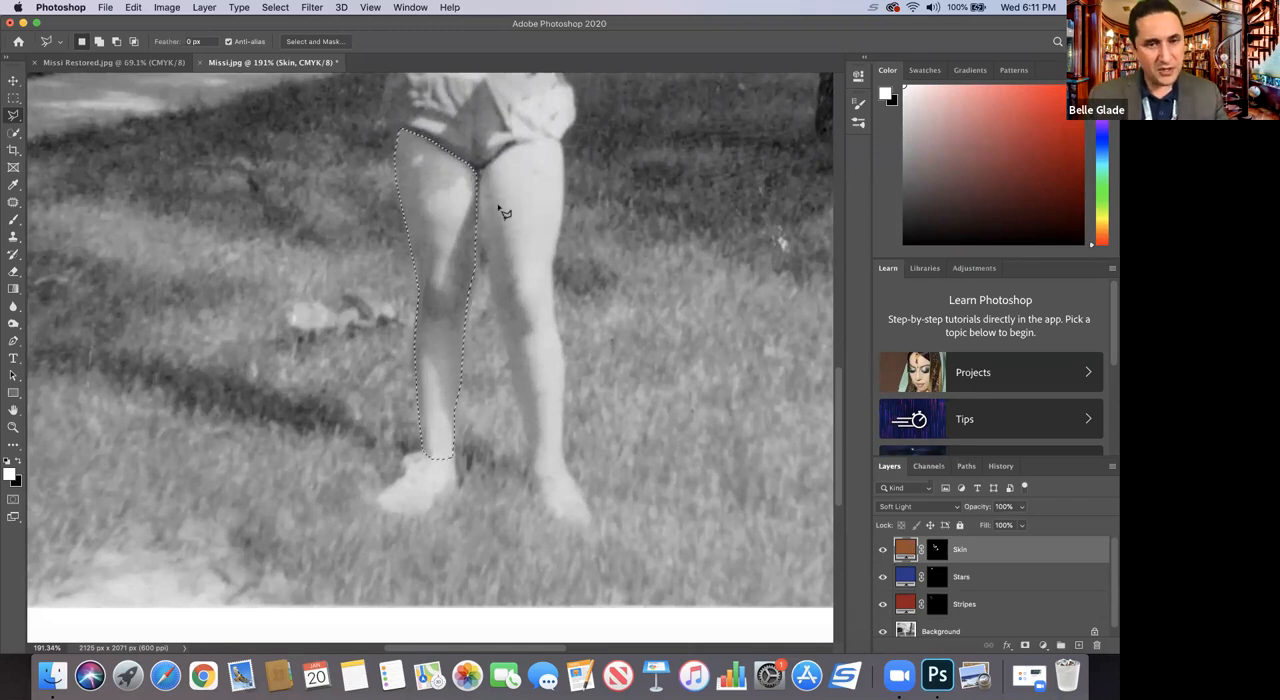
Step: Add the child's other leg to the selection, following it from the shorts' hem down to the ankle and back up
{"action": "left_click", "coordinate": [511, 146]}
{"action": "left_click", "coordinate": [529, 141]}
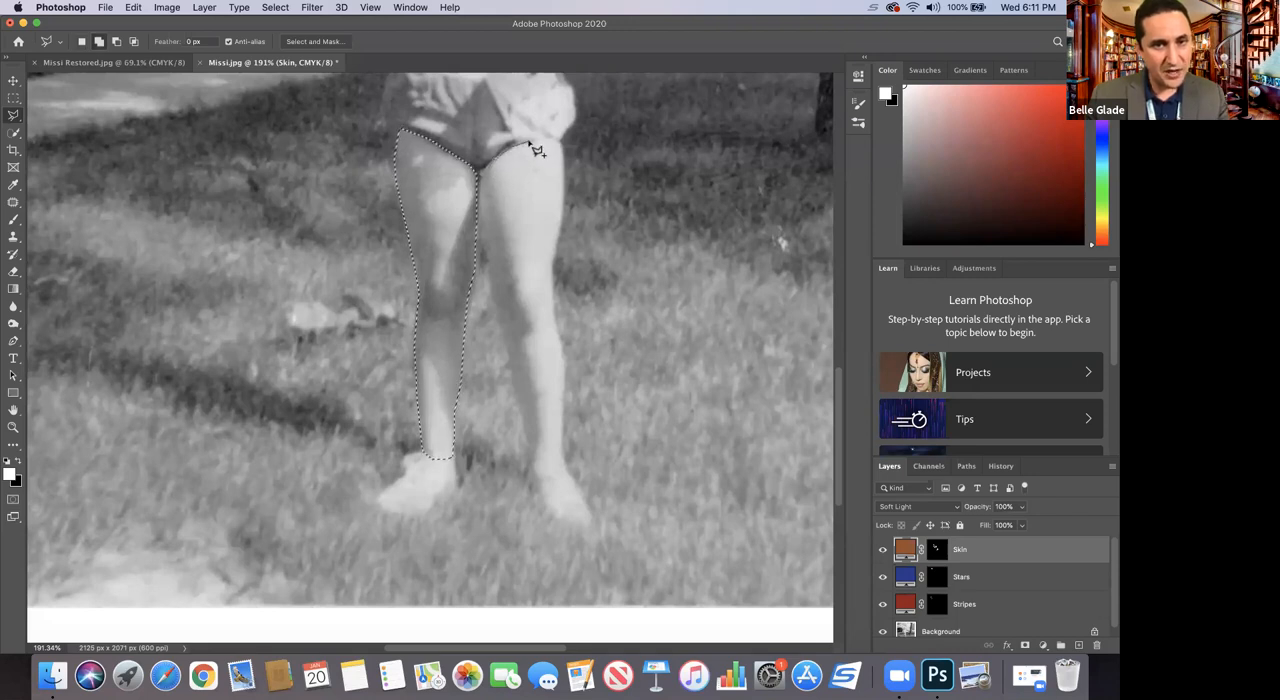
{"action": "left_click", "coordinate": [561, 141]}
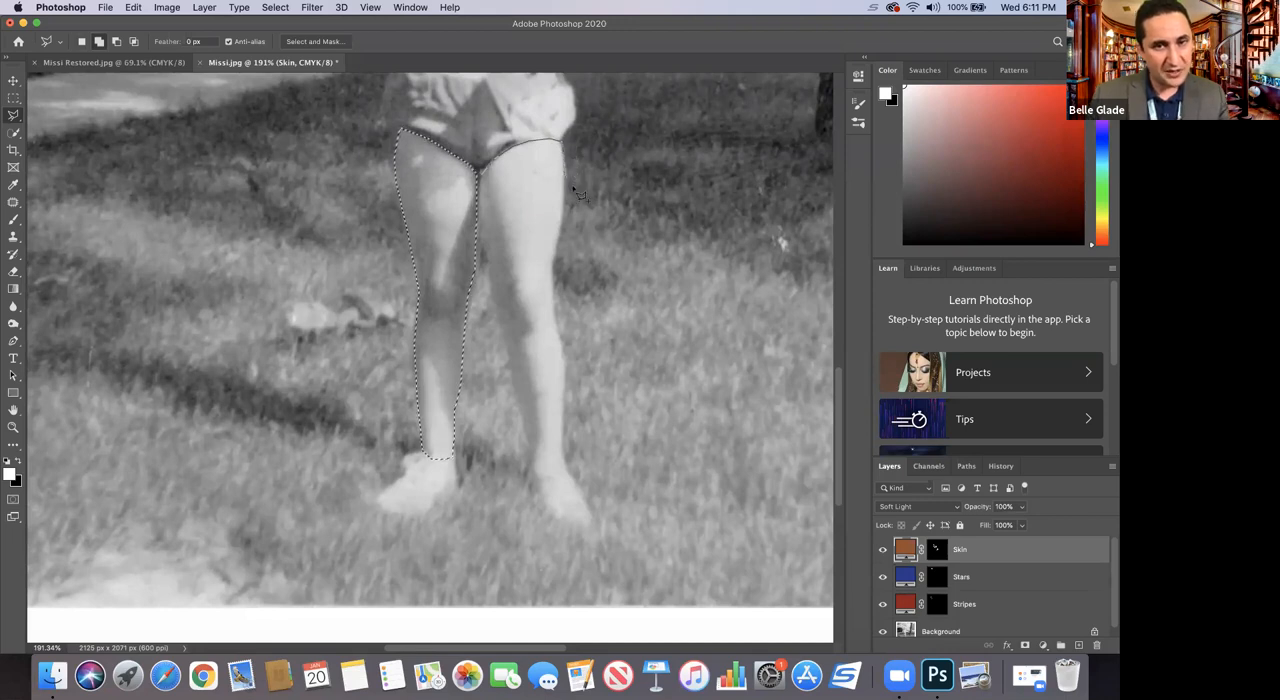
{"action": "left_click", "coordinate": [551, 265]}
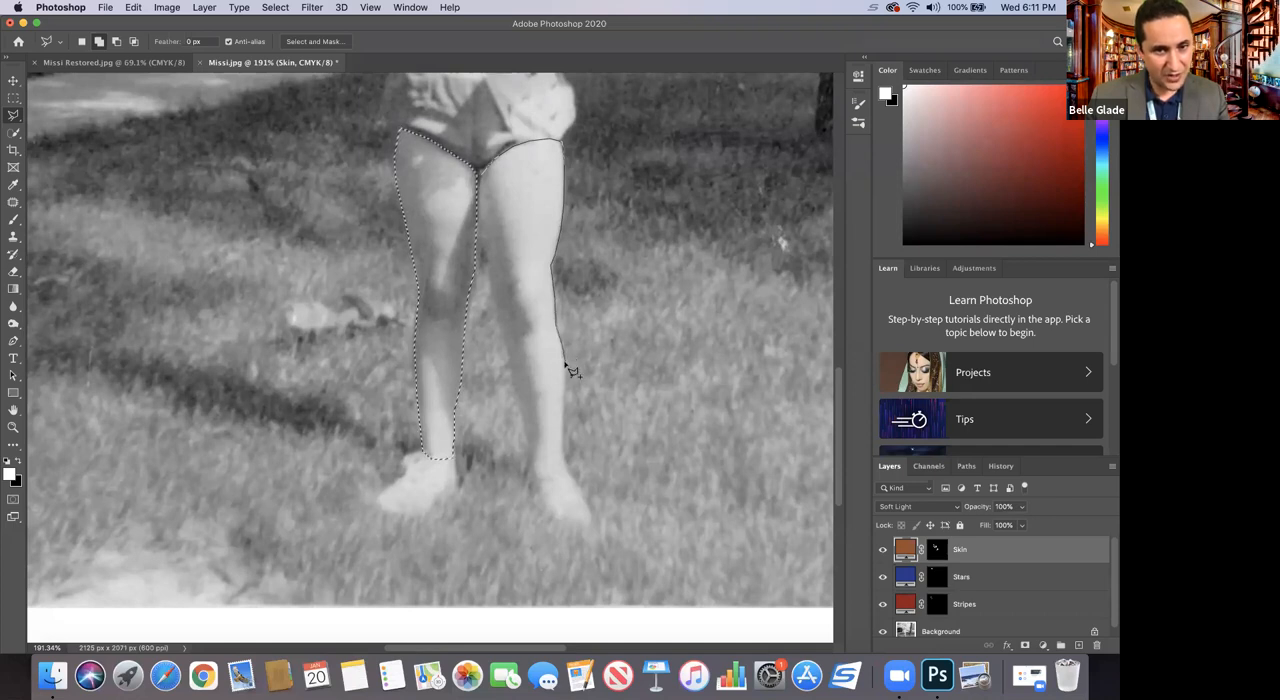
{"action": "left_click", "coordinate": [563, 449]}
{"action": "left_click", "coordinate": [556, 456]}
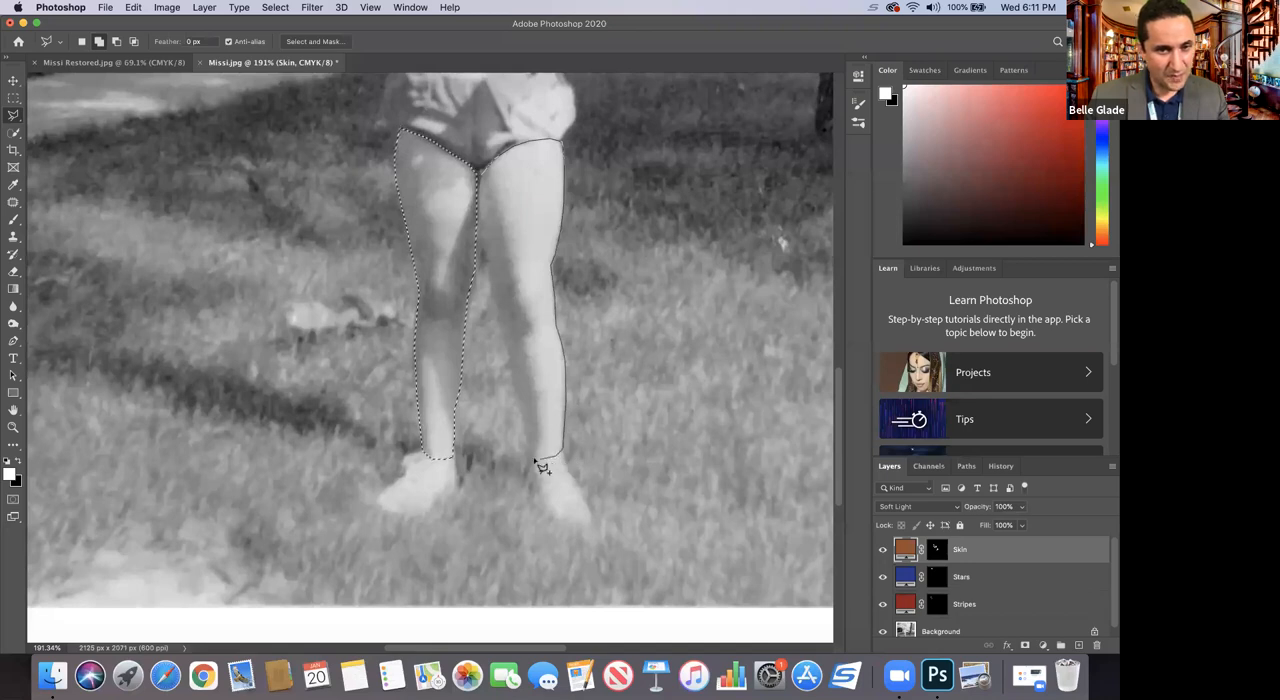
{"action": "left_click", "coordinate": [528, 458]}
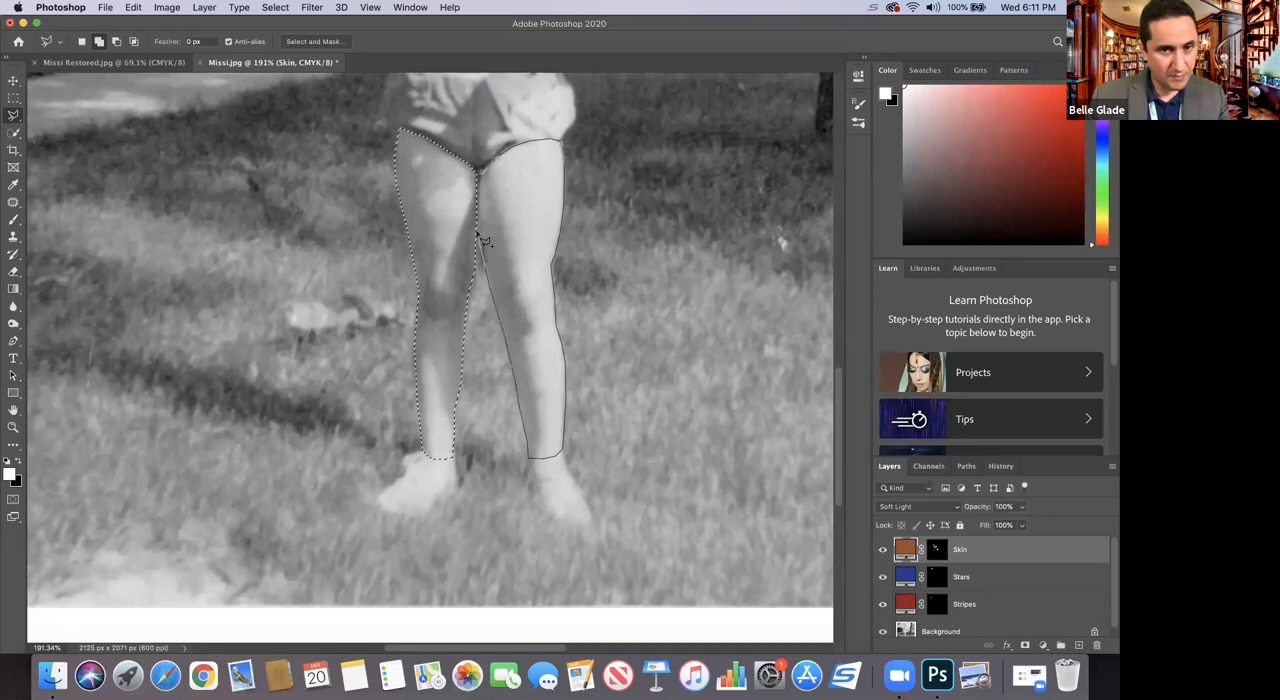
{"action": "left_click", "coordinate": [480, 166]}
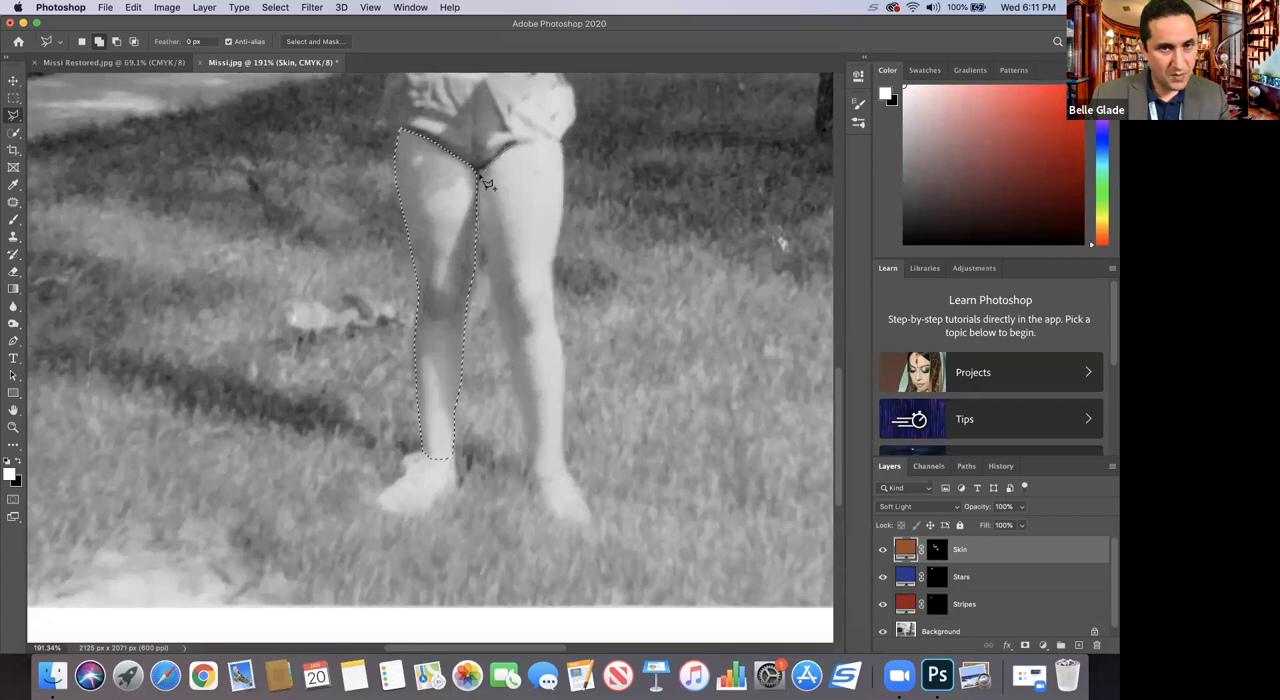
Step: Paint both selected legs in on the Skin layer's mask with the Brush at 55% opacity, and clear the selection
{"action": "key", "text": "z"}
{"action": "left_click", "coordinate": [445, 362], "text": "alt"}
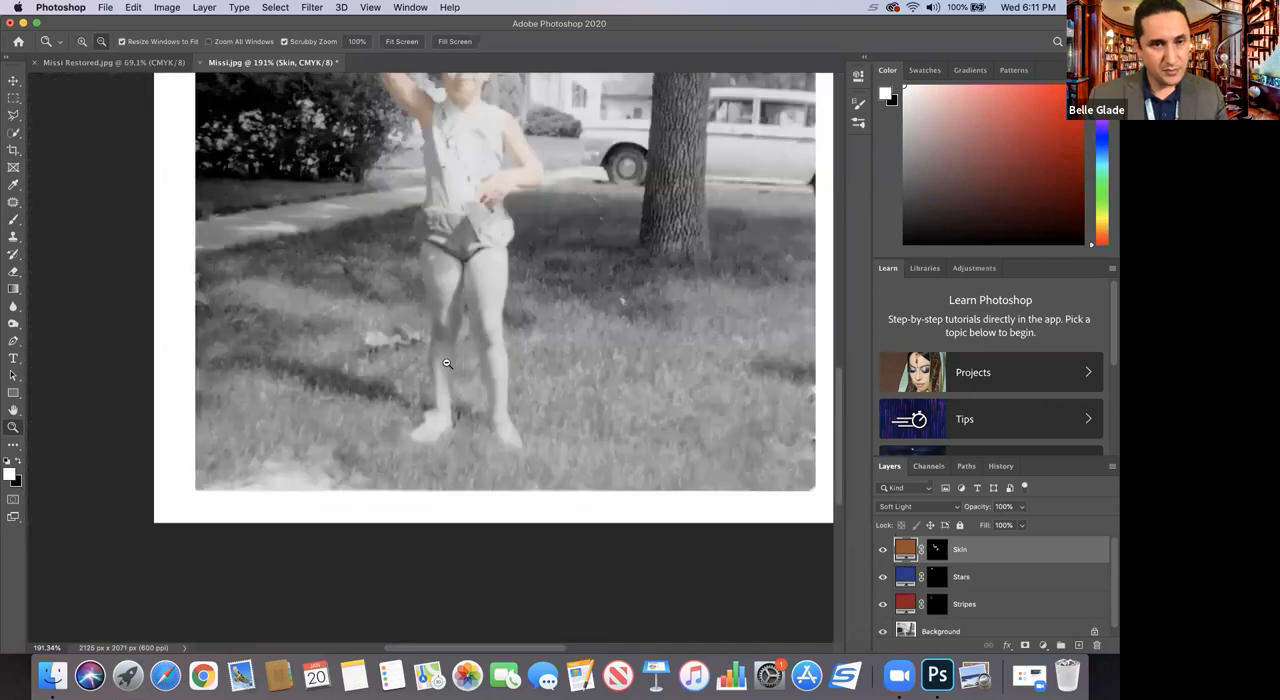
{"action": "left_click", "coordinate": [13, 255]}
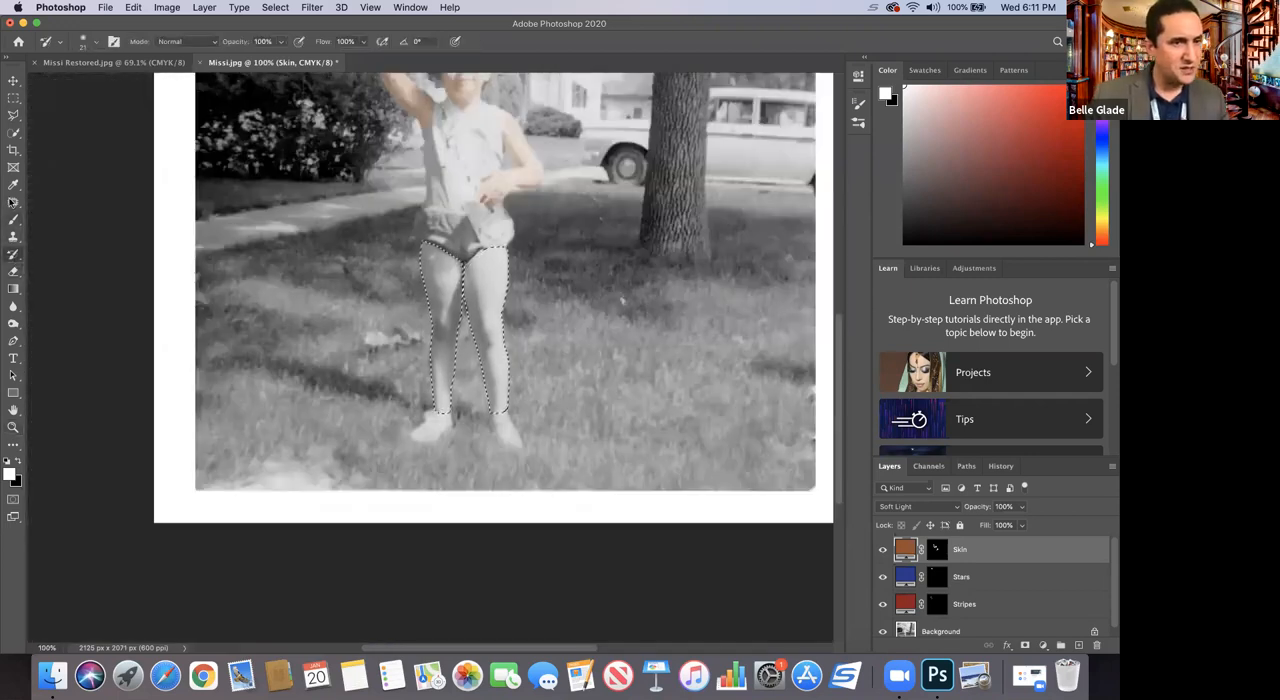
{"action": "left_click", "coordinate": [14, 222]}
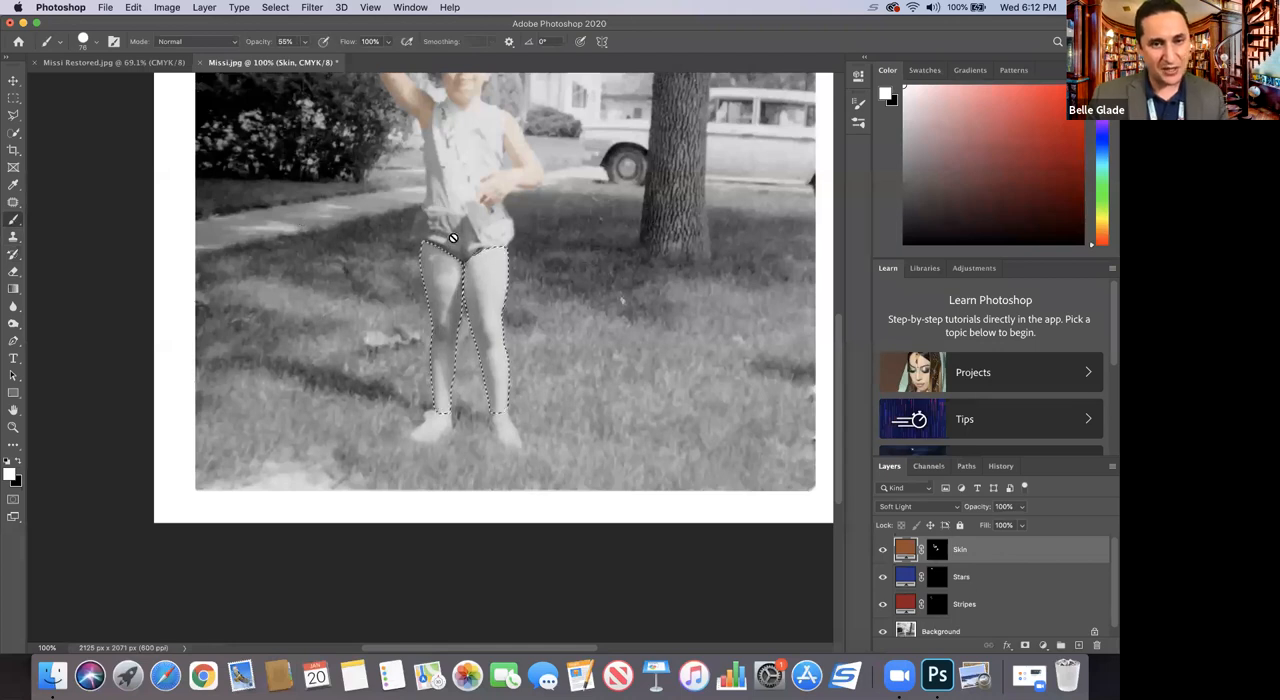
{"action": "left_click", "coordinate": [935, 549]}
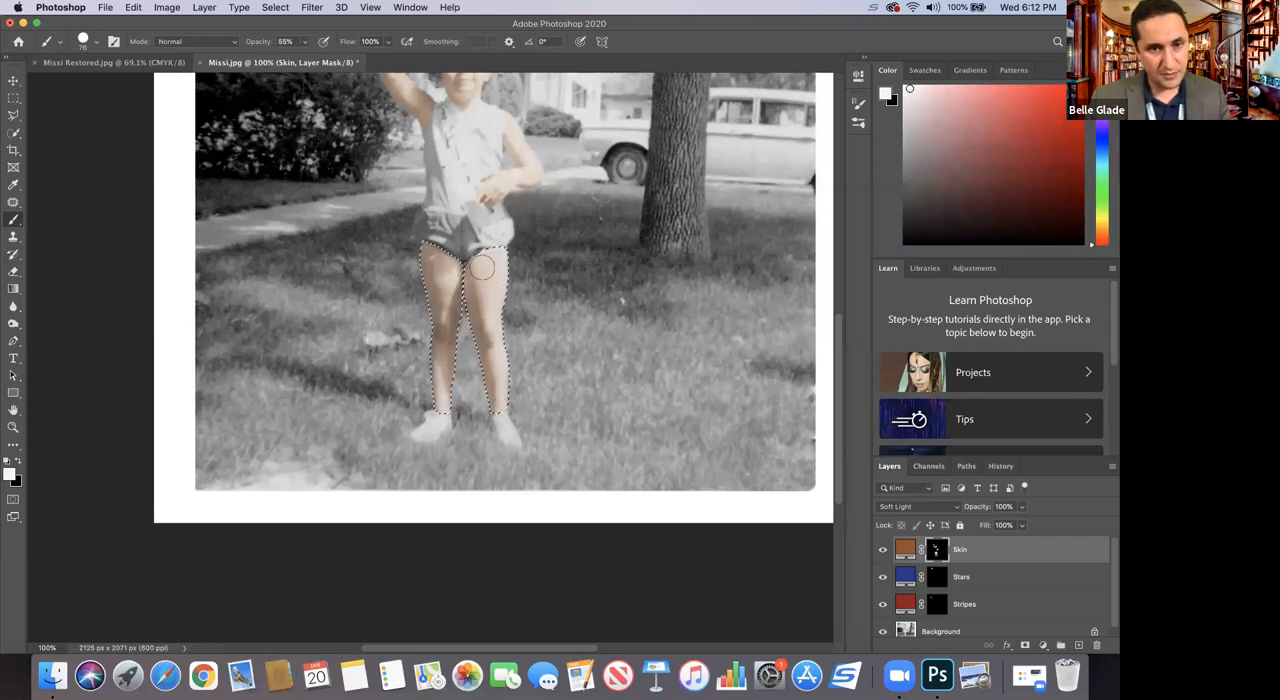
{"action": "key", "text": "cmd+d"}
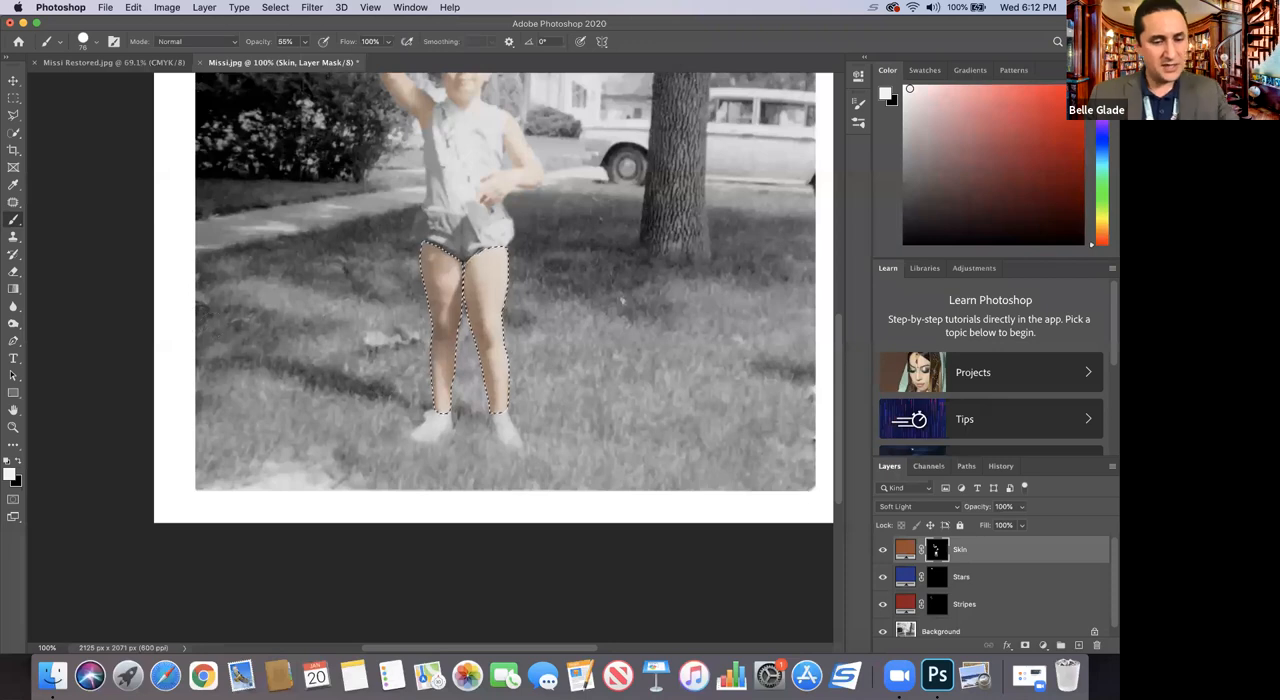
{"action": "scroll", "coordinate": [165, 368], "scroll_direction": "up", "scroll_amount": 5}
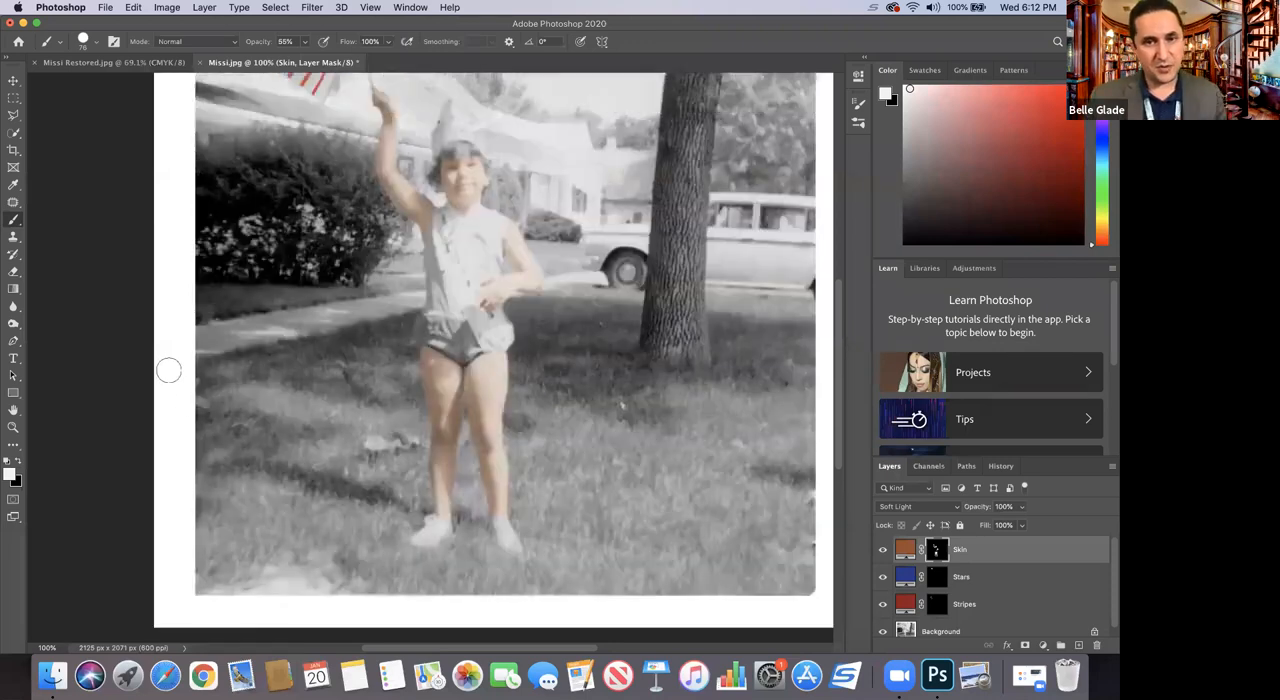
{"action": "scroll", "coordinate": [165, 368], "scroll_direction": "down", "scroll_amount": 3}
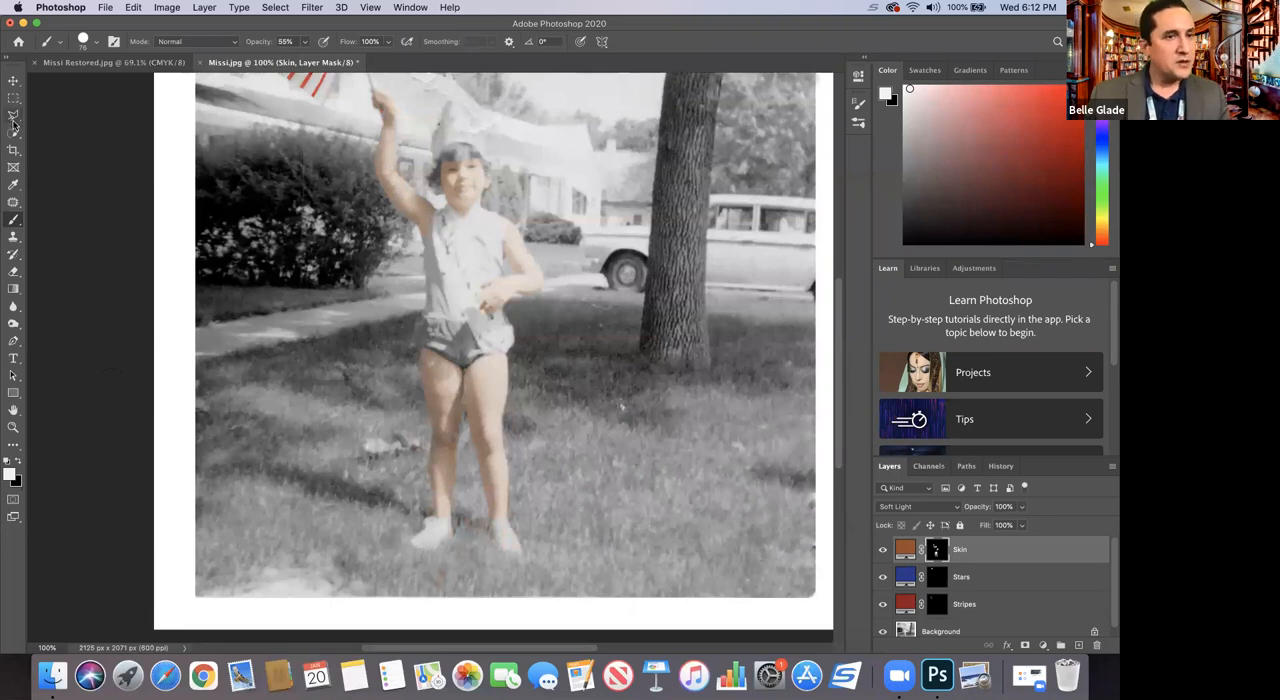
Step: Add a solid color fill layer in bright red #f31919 above the Skin layer and invert its mask to black
{"action": "left_click", "coordinate": [13, 427]}
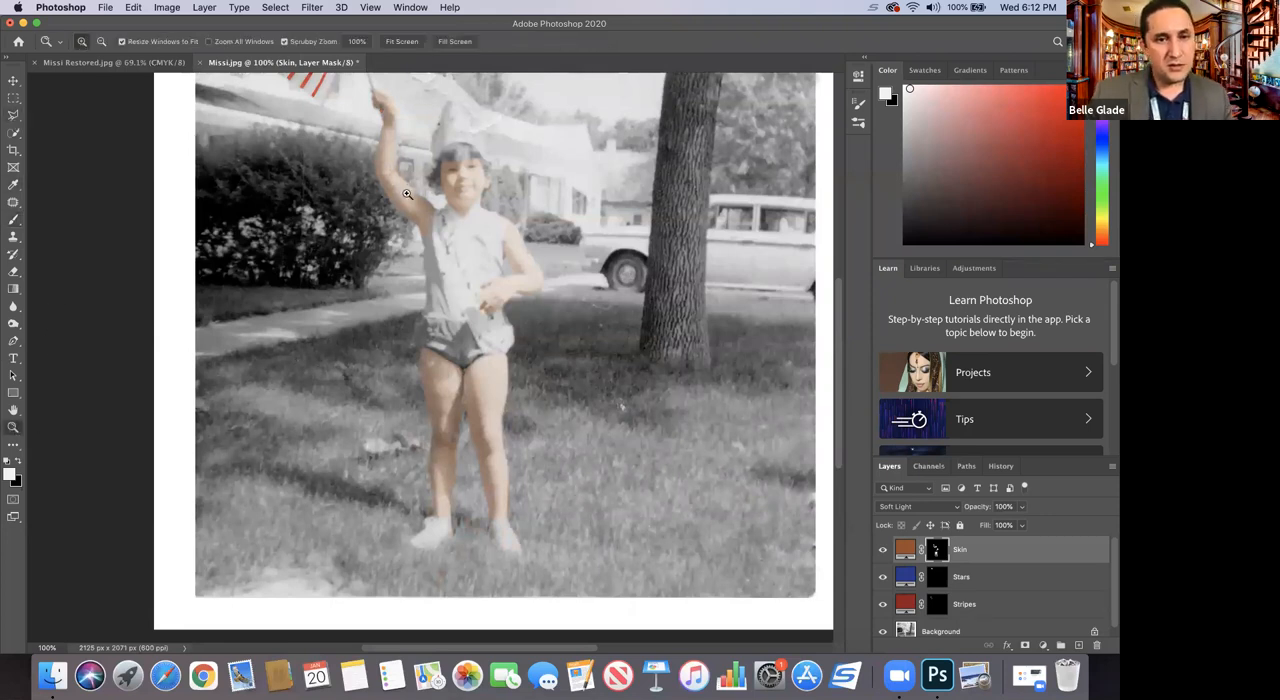
{"action": "left_click_drag", "start_coordinate": [399, 200], "coordinate": [608, 399]}
{"action": "scroll", "coordinate": [479, 646], "scroll_direction": "right", "scroll_amount": 5}
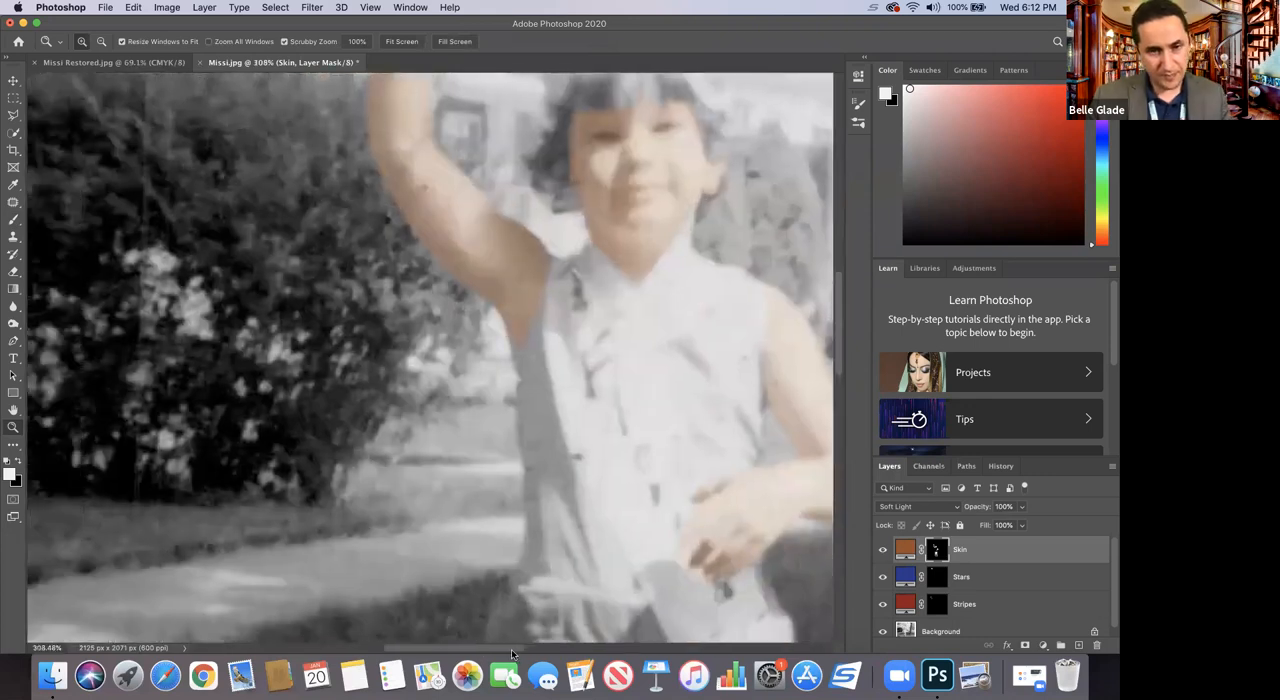
{"action": "scroll", "coordinate": [835, 320], "scroll_direction": "down", "scroll_amount": 5}
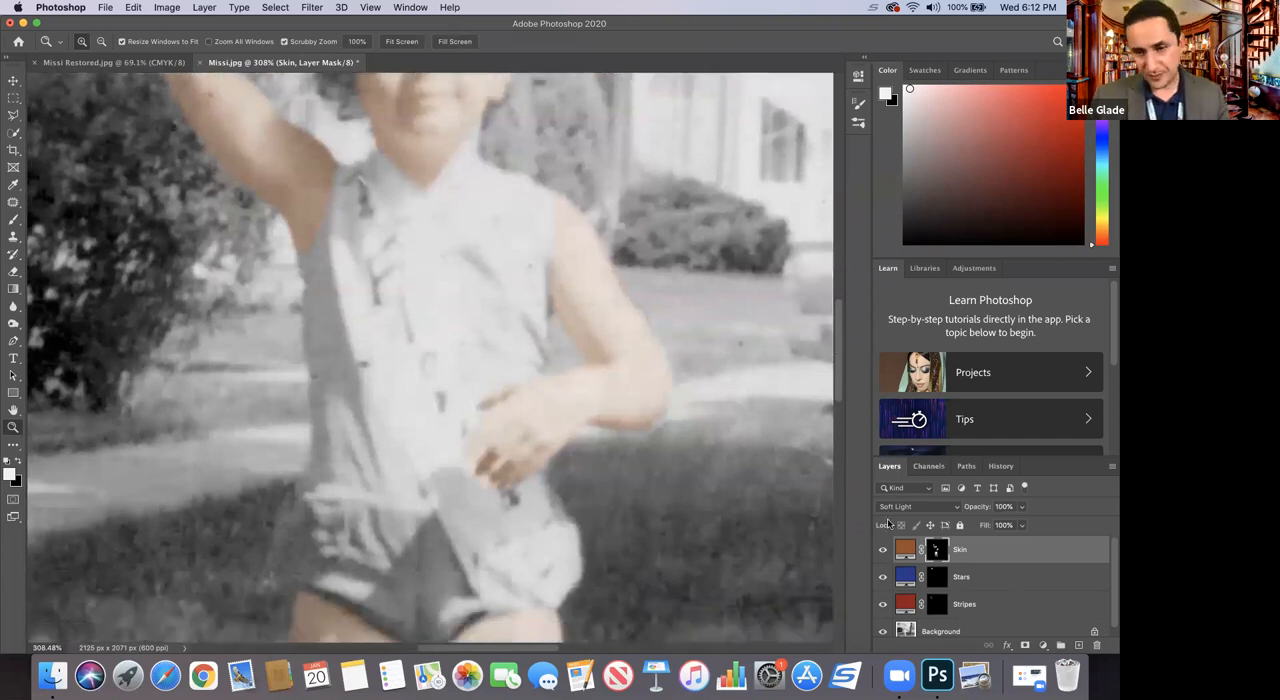
{"action": "left_click", "coordinate": [1043, 646]}
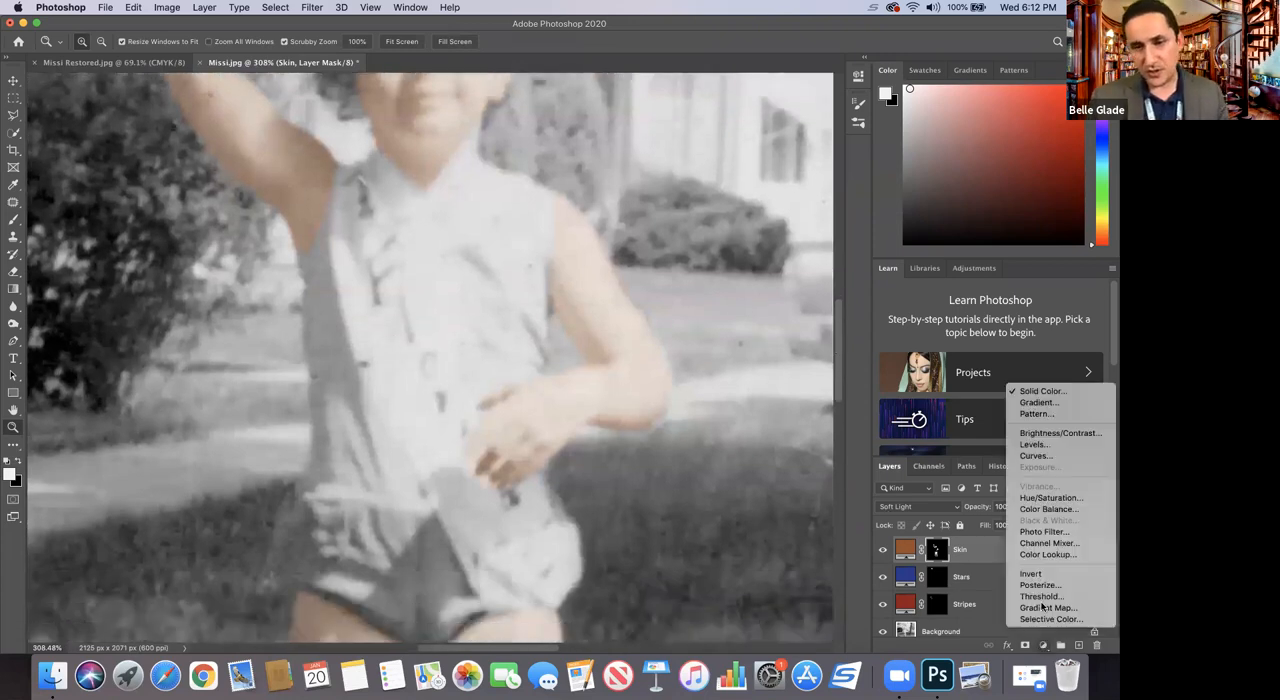
{"action": "left_click", "coordinate": [1022, 395]}
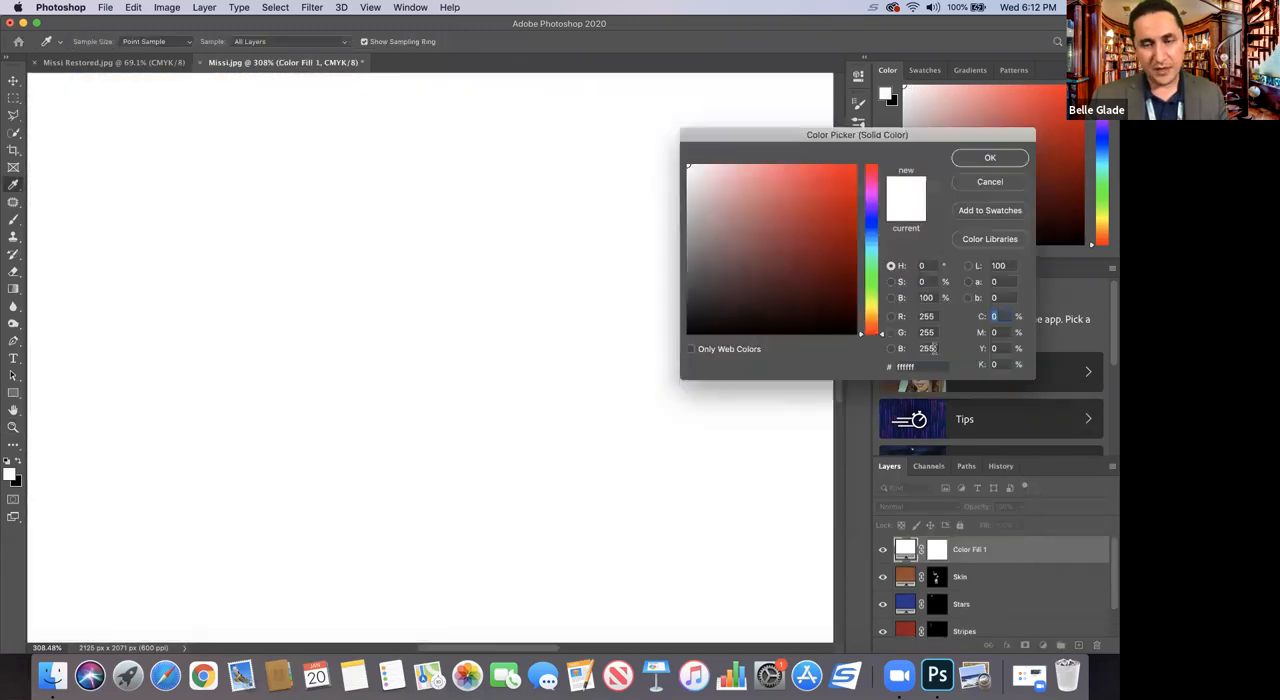
{"action": "left_click", "coordinate": [847, 176]}
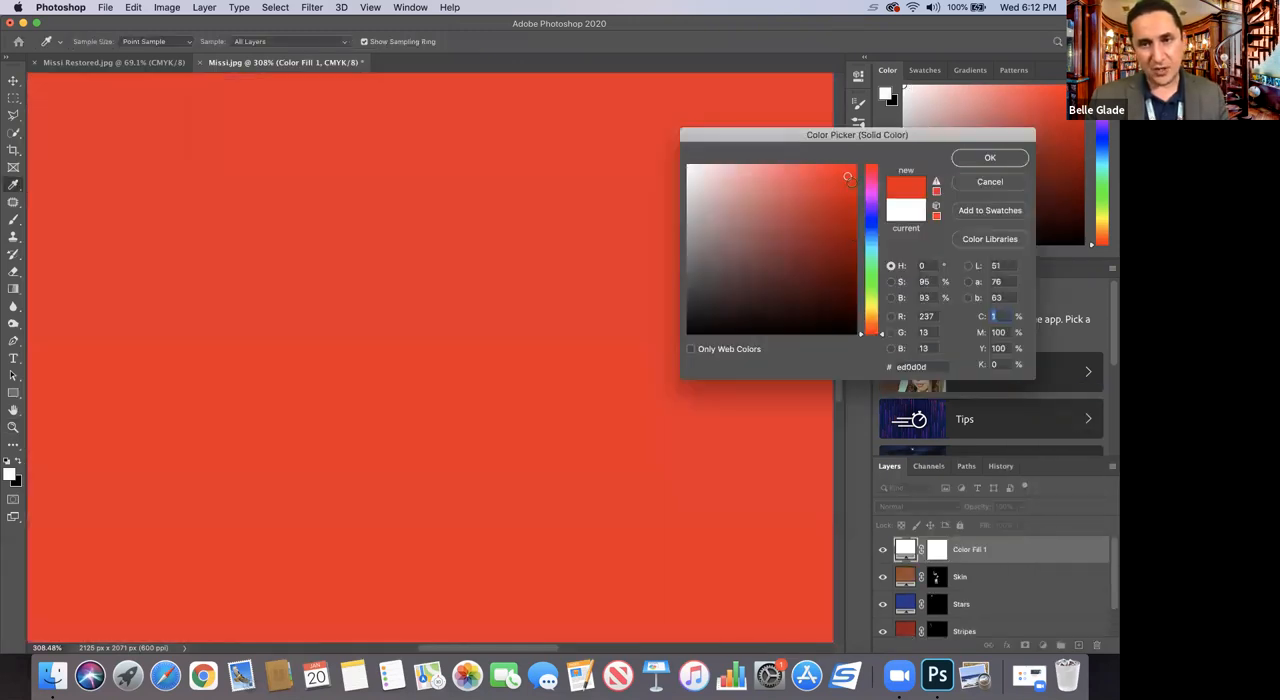
{"action": "mouse_move", "coordinate": [842, 229]}
{"action": "left_mouse_down"}
{"action": "mouse_move", "coordinate": [846, 184]}
{"action": "mouse_move", "coordinate": [834, 173]}
{"action": "left_mouse_up"}
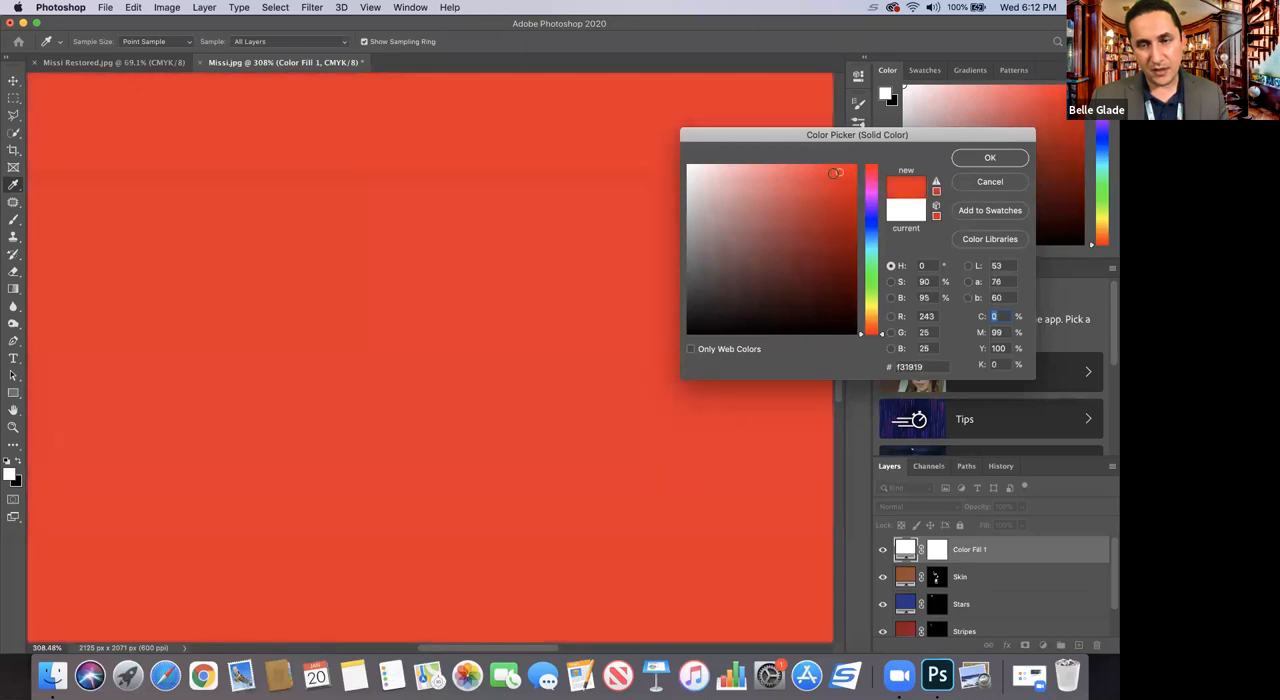
{"action": "left_click", "coordinate": [978, 158]}
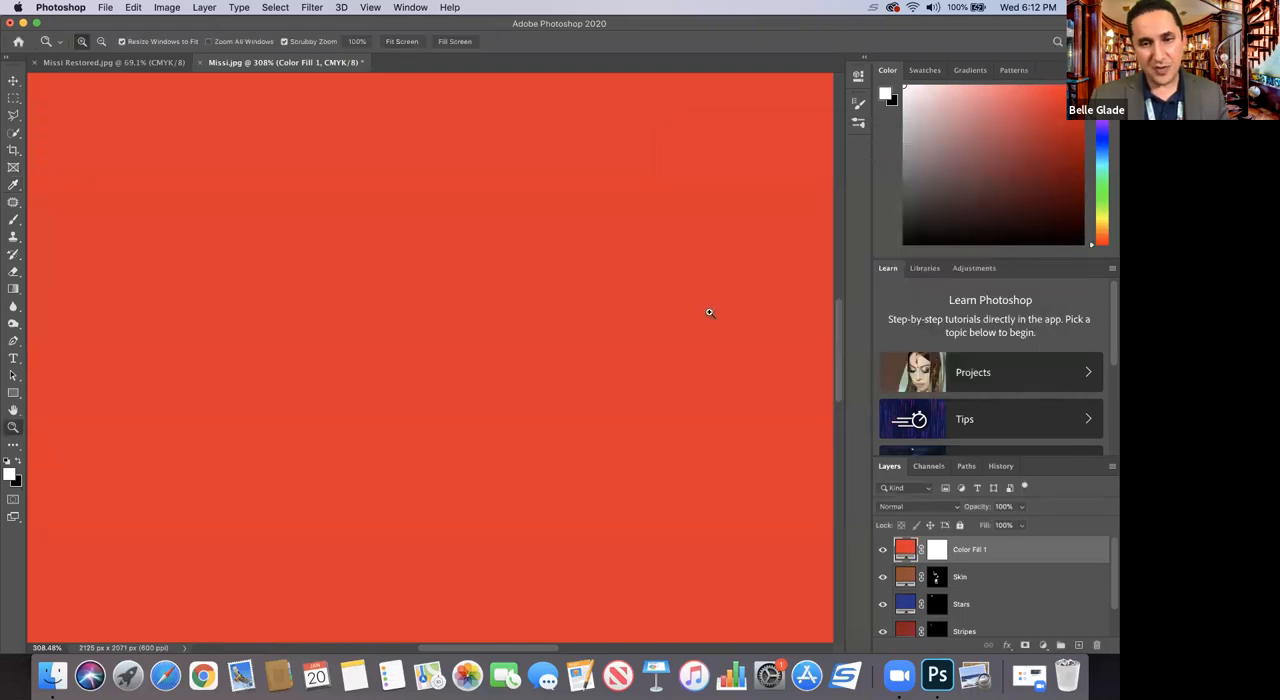
{"action": "left_click", "coordinate": [936, 549]}
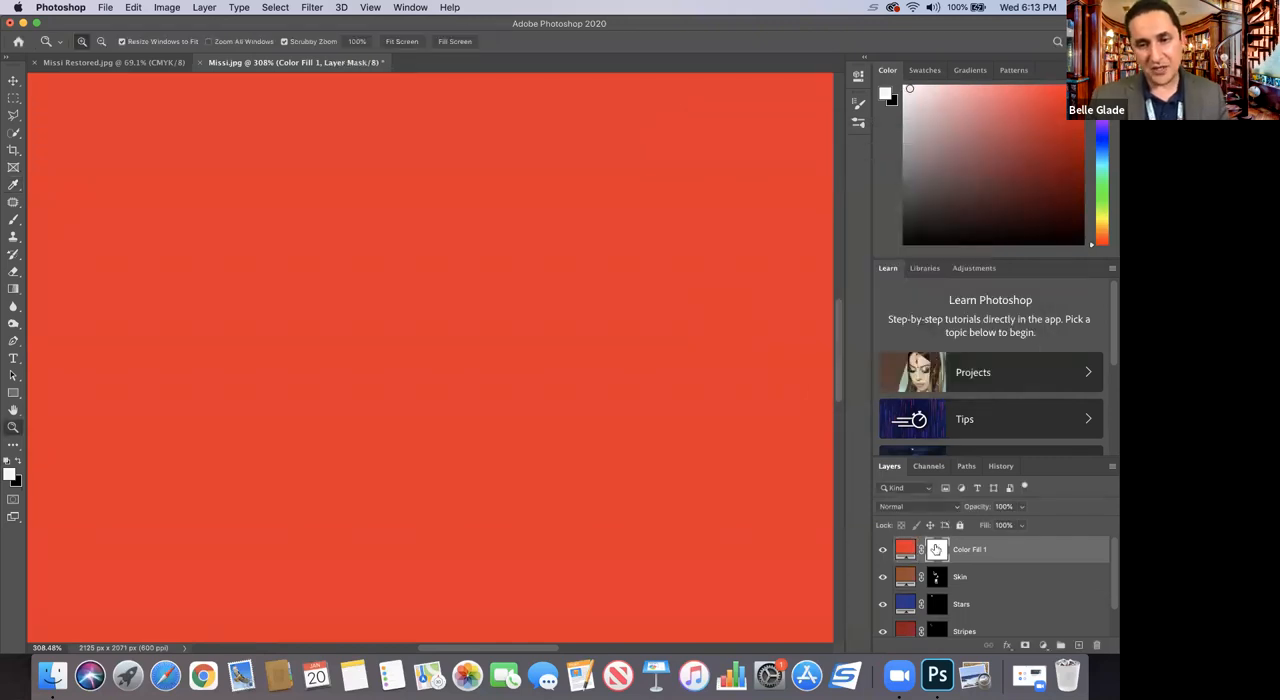
{"action": "key", "text": "super+i"}
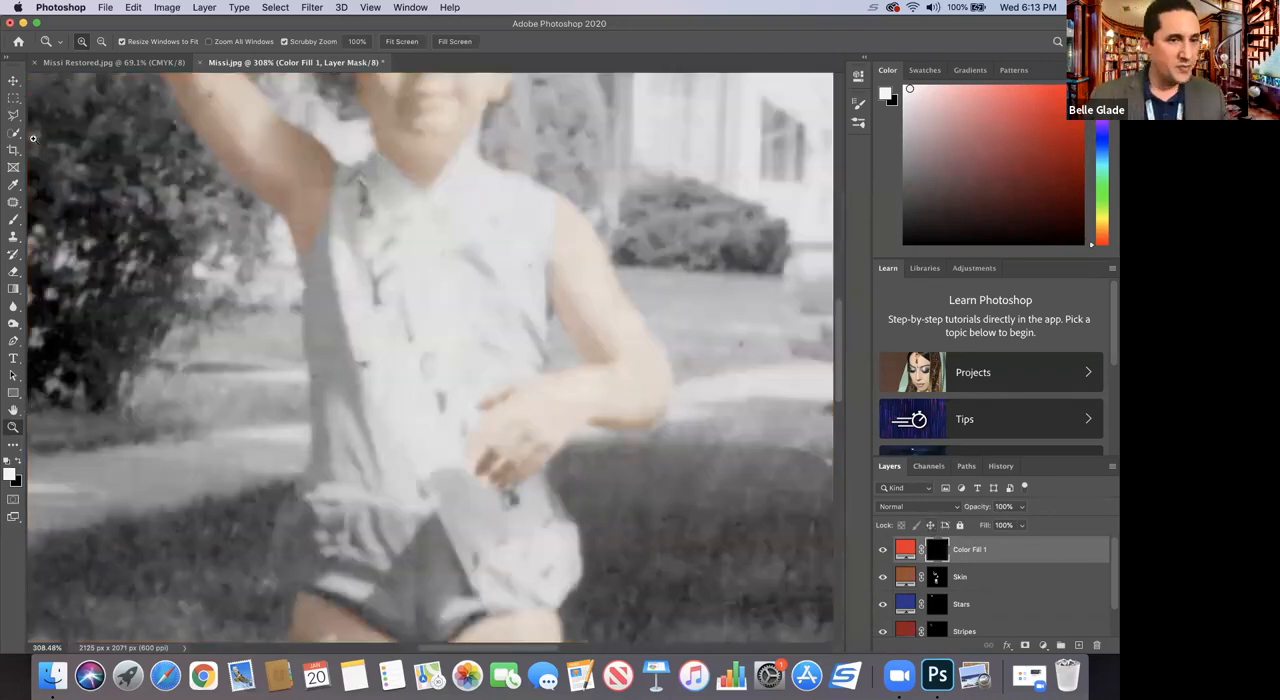
{"action": "left_click", "coordinate": [14, 220]}
{"action": "mouse_move", "coordinate": [265, 262]}
{"action": "left_mouse_down"}
{"action": "mouse_move", "coordinate": [324, 303]}
{"action": "mouse_move", "coordinate": [316, 368]}
{"action": "left_mouse_up"}
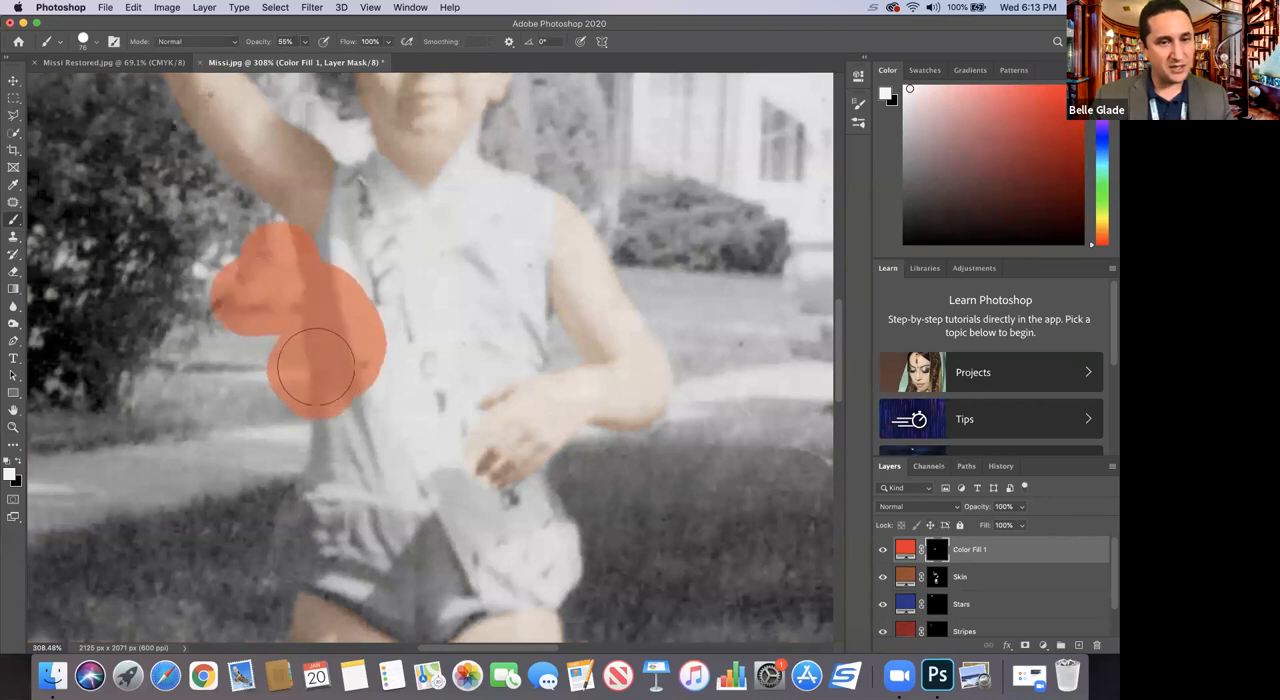
{"action": "key", "text": "super+z"}
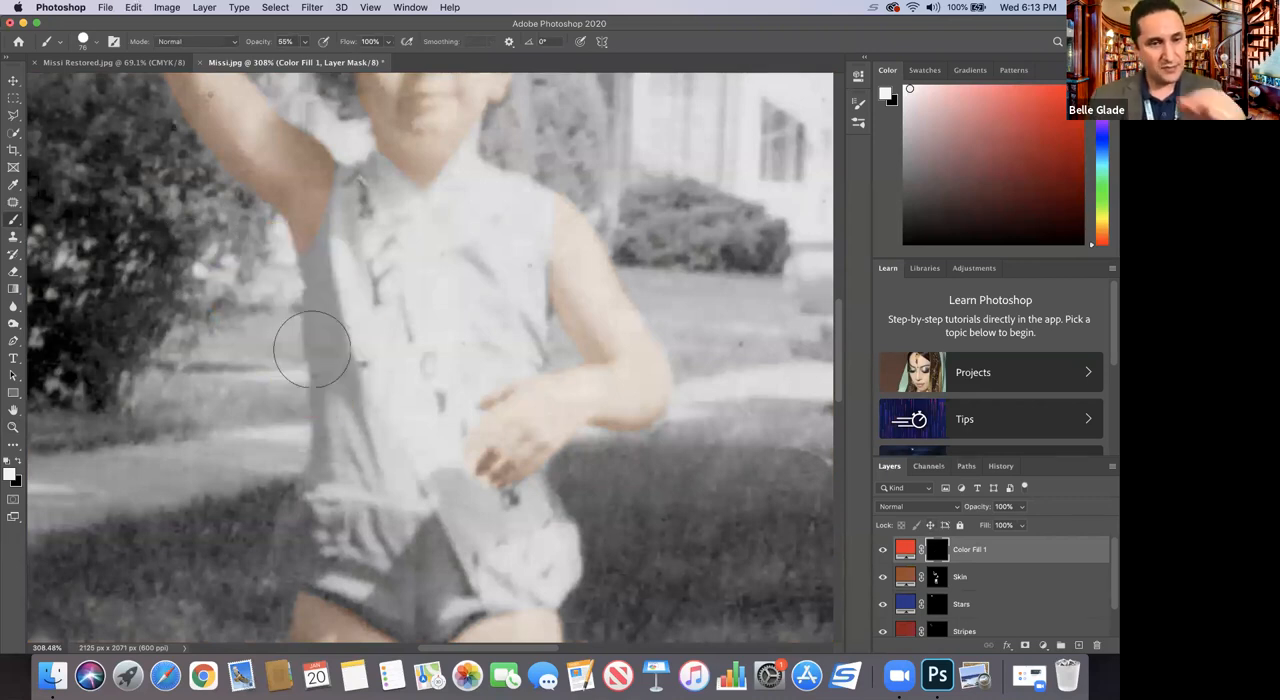
Step: Outline the shirt's shaded side panel with the Polygonal Lasso, from the waist up past the armhole to the shoulder and back down
{"action": "left_click", "coordinate": [13, 116]}
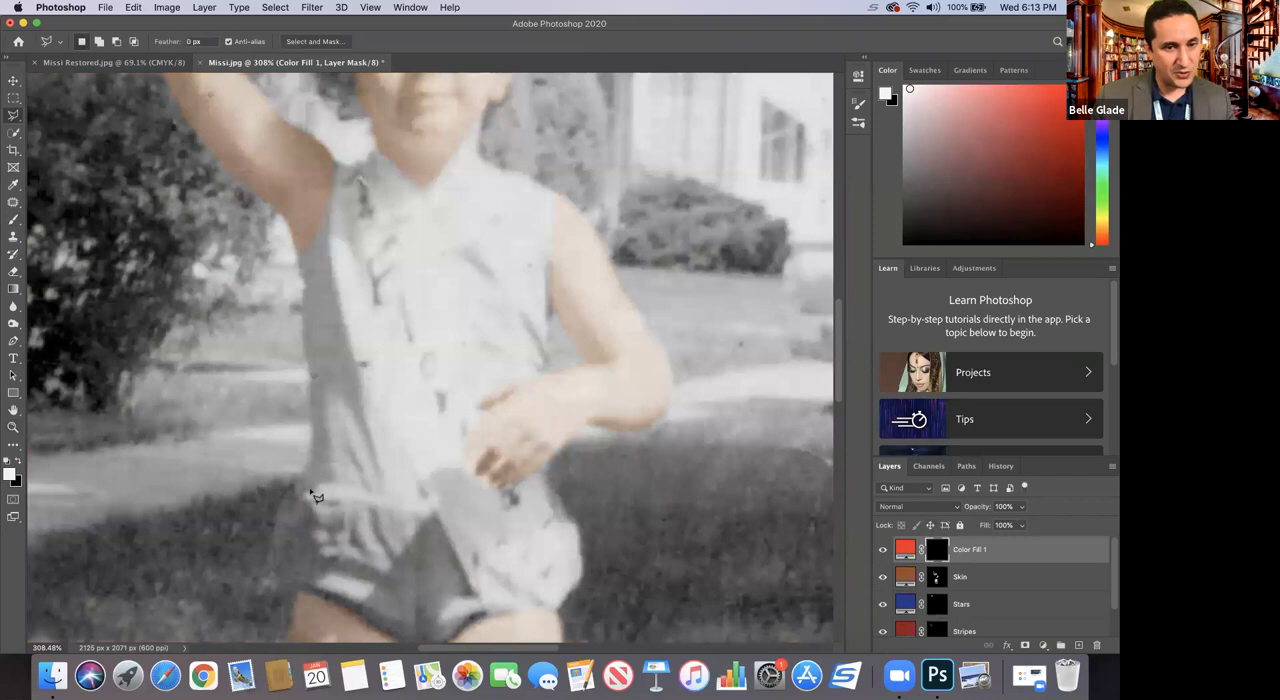
{"action": "mouse_move", "coordinate": [305, 491]}
{"action": "left_mouse_down"}
{"action": "mouse_move", "coordinate": [310, 378]}
{"action": "mouse_move", "coordinate": [297, 348]}
{"action": "mouse_move", "coordinate": [320, 302]}
{"action": "mouse_move", "coordinate": [296, 248]}
{"action": "mouse_move", "coordinate": [318, 236]}
{"action": "mouse_move", "coordinate": [340, 162]}
{"action": "mouse_move", "coordinate": [355, 260]}
{"action": "left_mouse_up"}
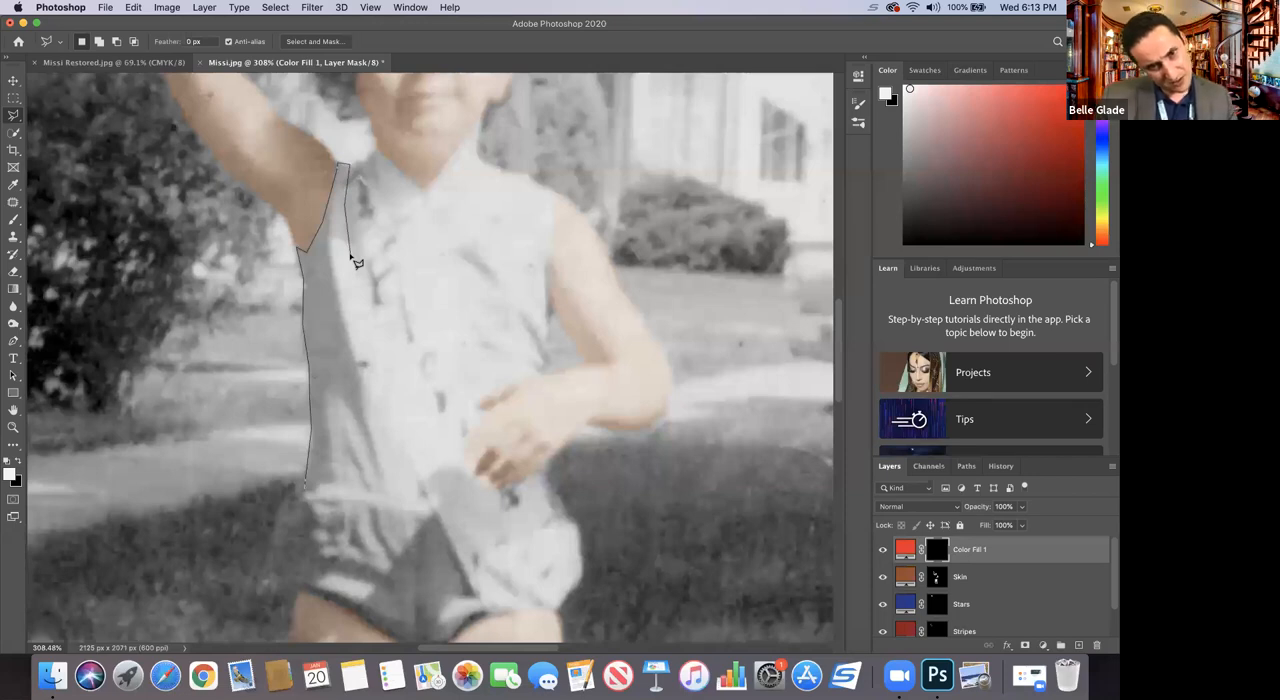
{"action": "mouse_move", "coordinate": [355, 262]}
{"action": "left_mouse_down"}
{"action": "mouse_move", "coordinate": [375, 400]}
{"action": "mouse_move", "coordinate": [407, 437]}
{"action": "mouse_move", "coordinate": [436, 512]}
{"action": "mouse_move", "coordinate": [314, 500]}
{"action": "mouse_move", "coordinate": [306, 488]}
{"action": "left_mouse_up"}
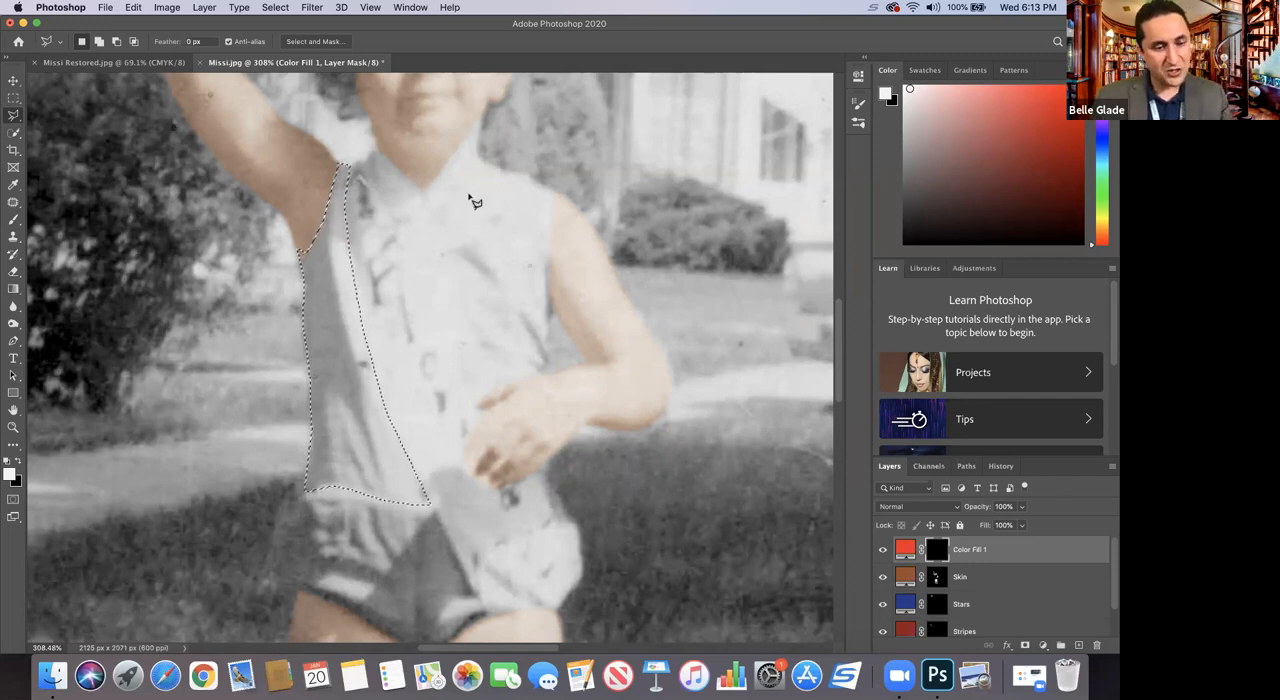
Step: Add the shirt's other front panel with its collar and shoulder edge, plus the small piece below the hand, to the selection
{"action": "key", "text": "shift"}
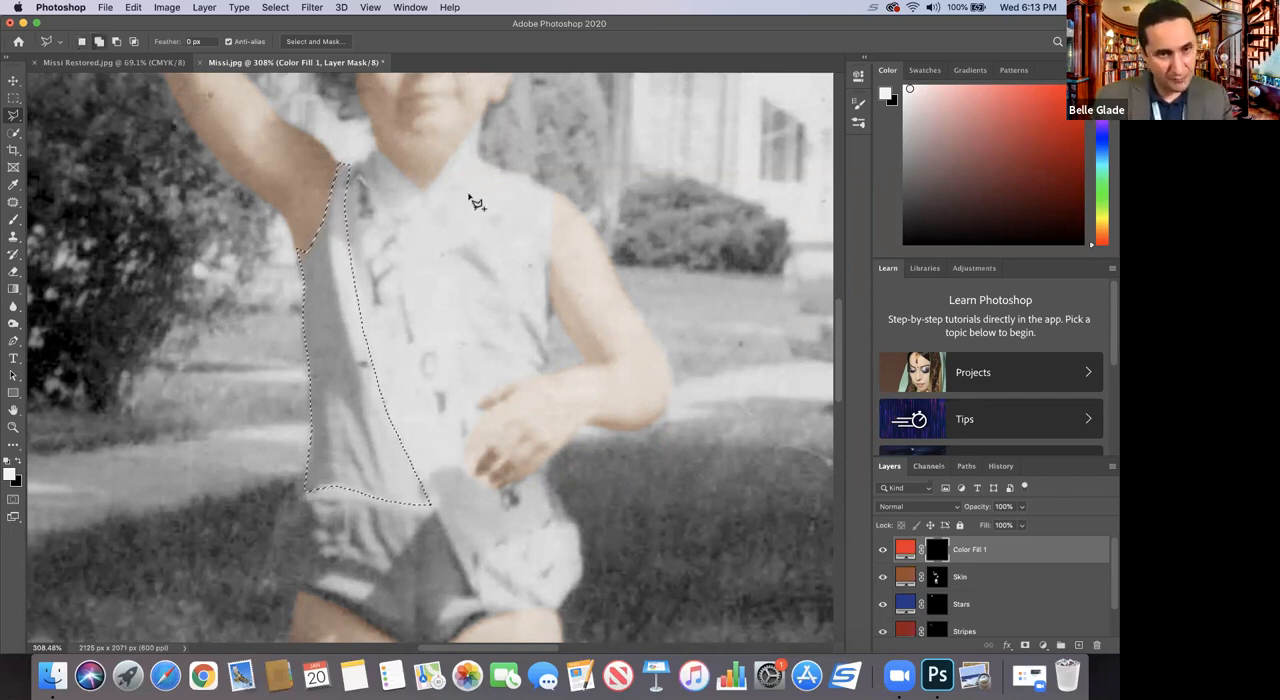
{"action": "left_click", "coordinate": [378, 151], "text": "shift"}
{"action": "left_click", "coordinate": [369, 154]}
{"action": "left_click", "coordinate": [368, 160]}
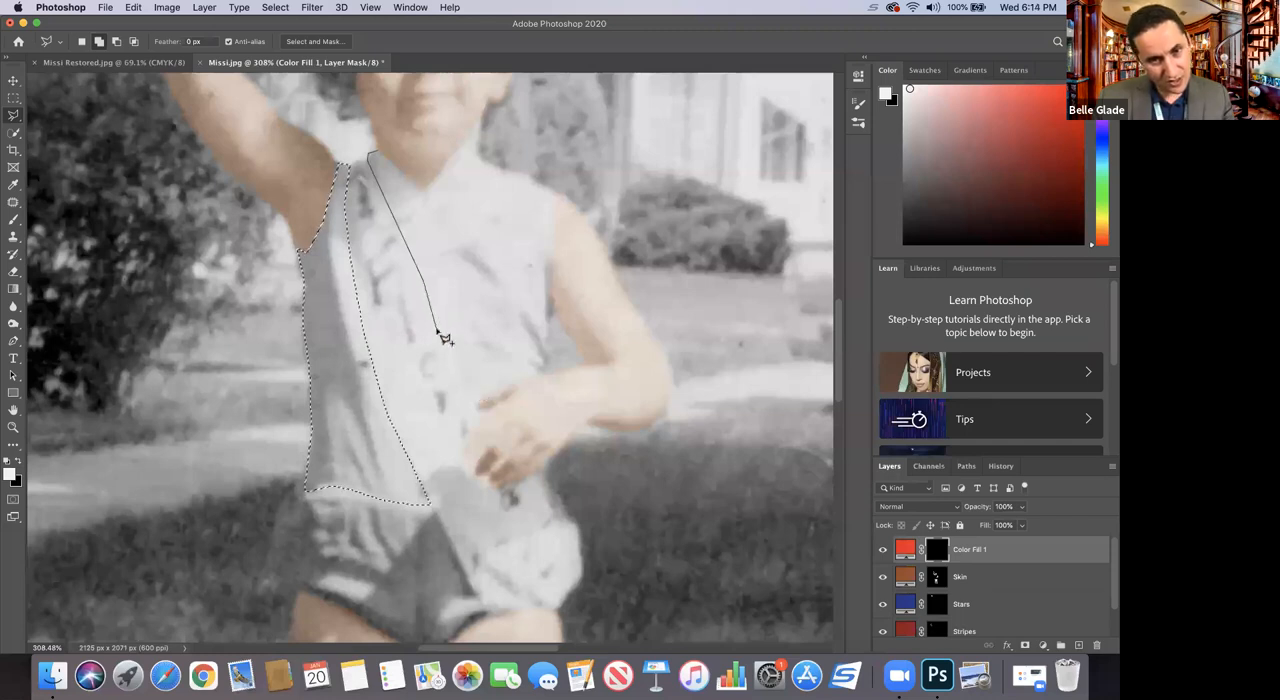
{"action": "left_click", "coordinate": [476, 394]}
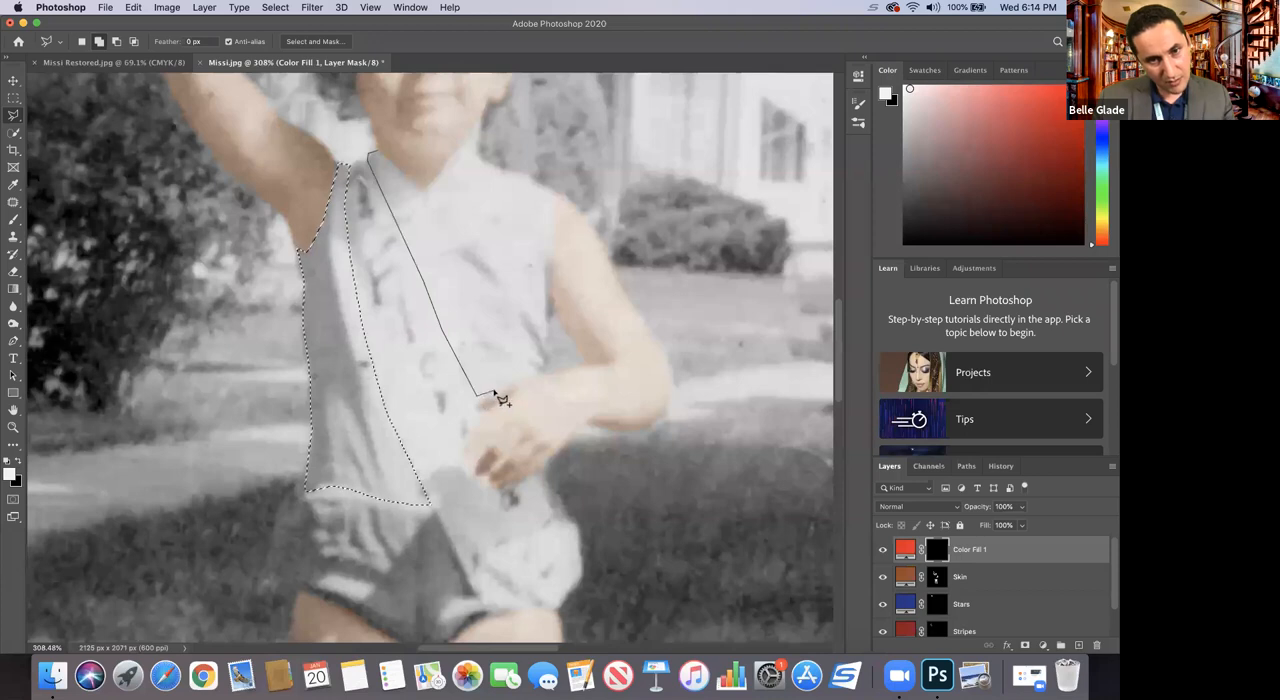
{"action": "left_click", "coordinate": [544, 372]}
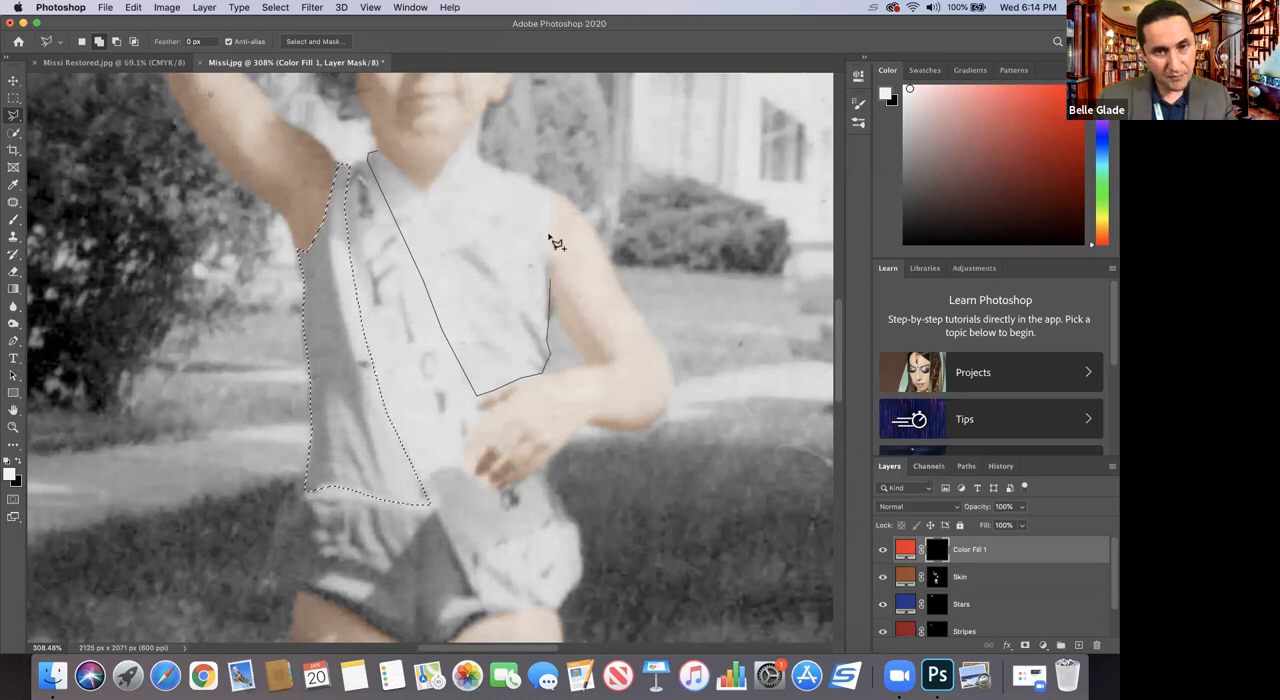
{"action": "left_click", "coordinate": [554, 190]}
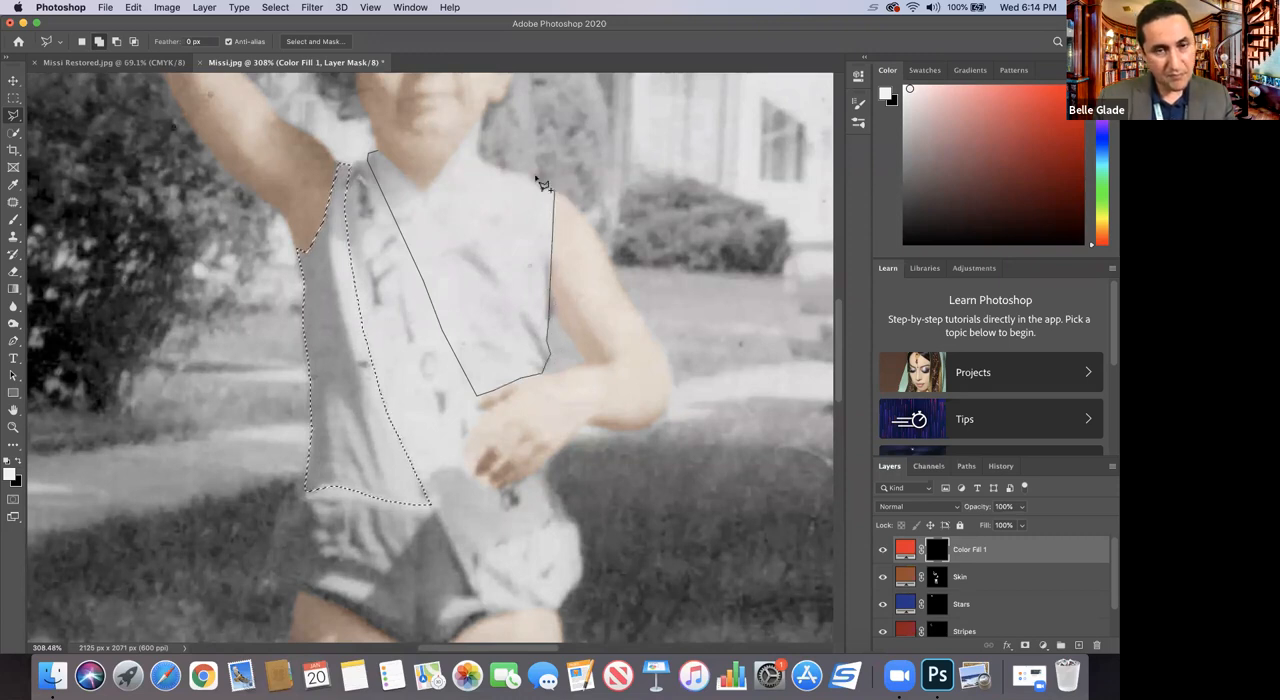
{"action": "left_click", "coordinate": [480, 122]}
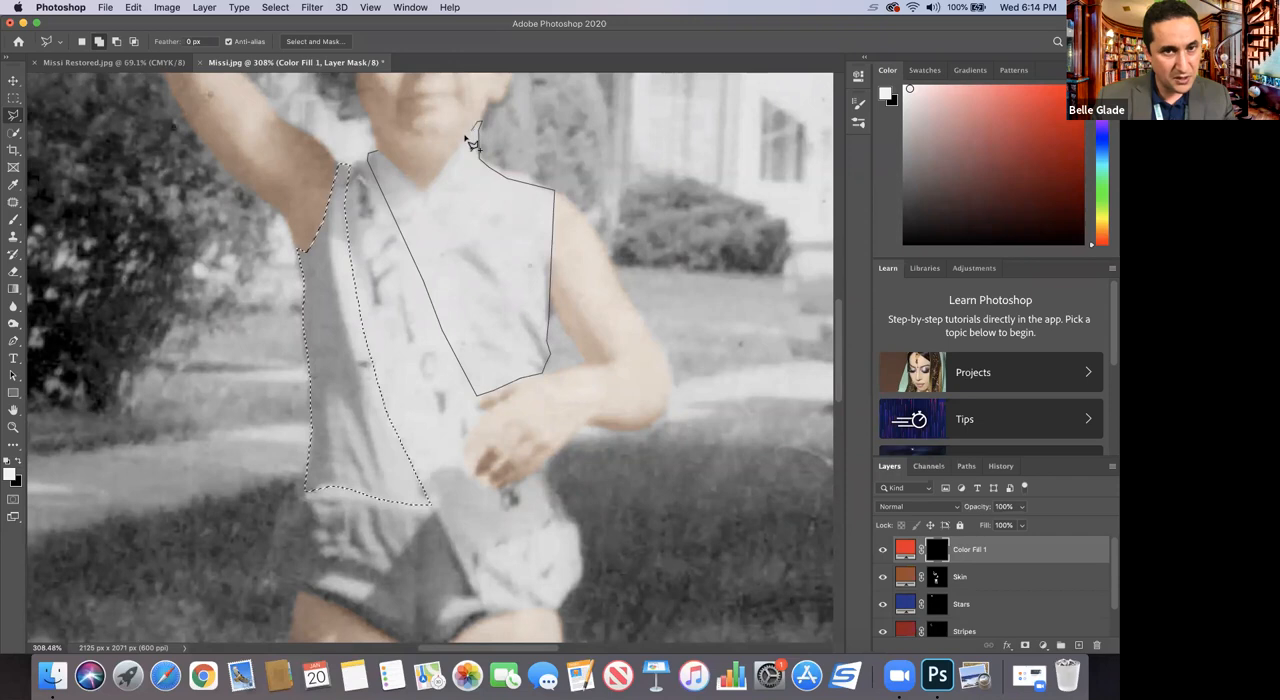
{"action": "left_click", "coordinate": [423, 189]}
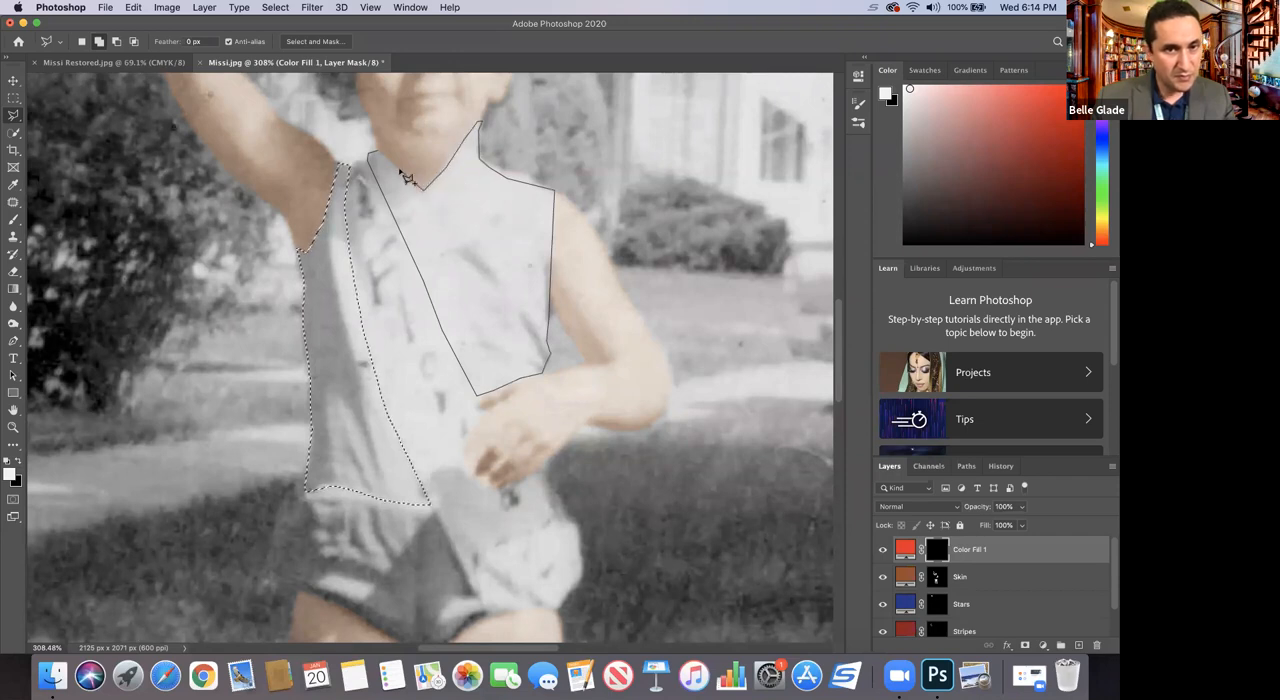
{"action": "left_click", "coordinate": [383, 156]}
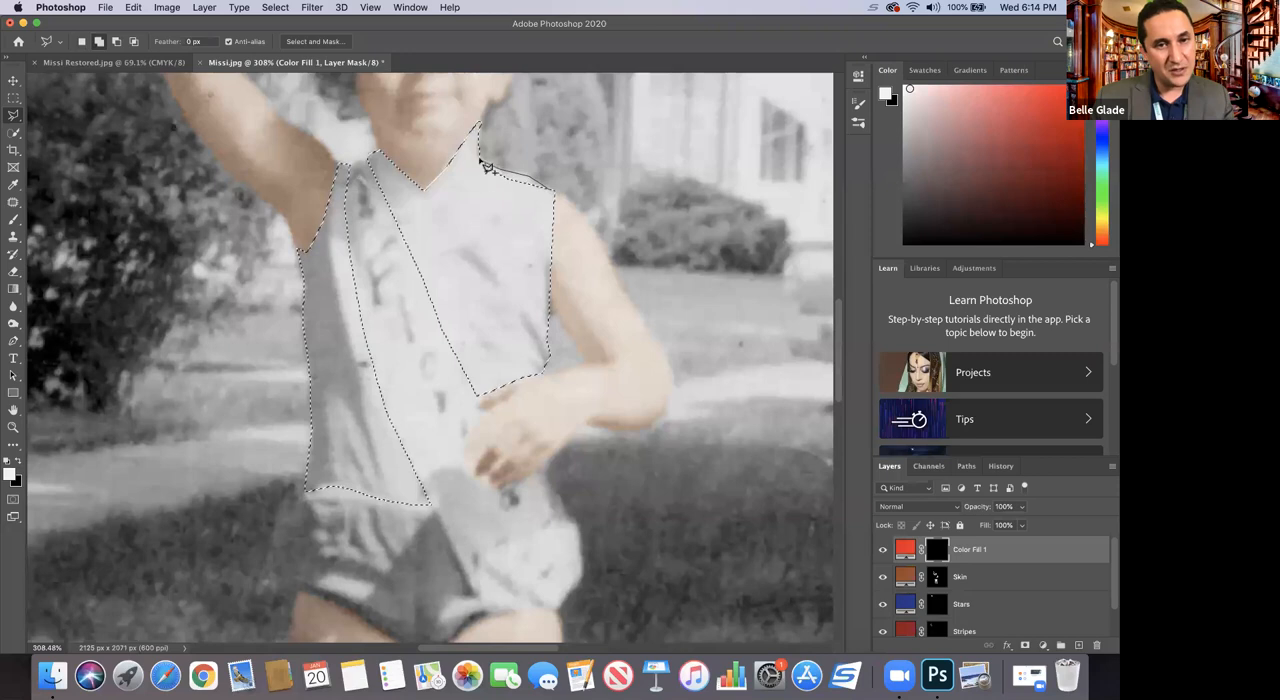
{"action": "left_click_drag", "start_coordinate": [476, 190], "coordinate": [534, 206]}
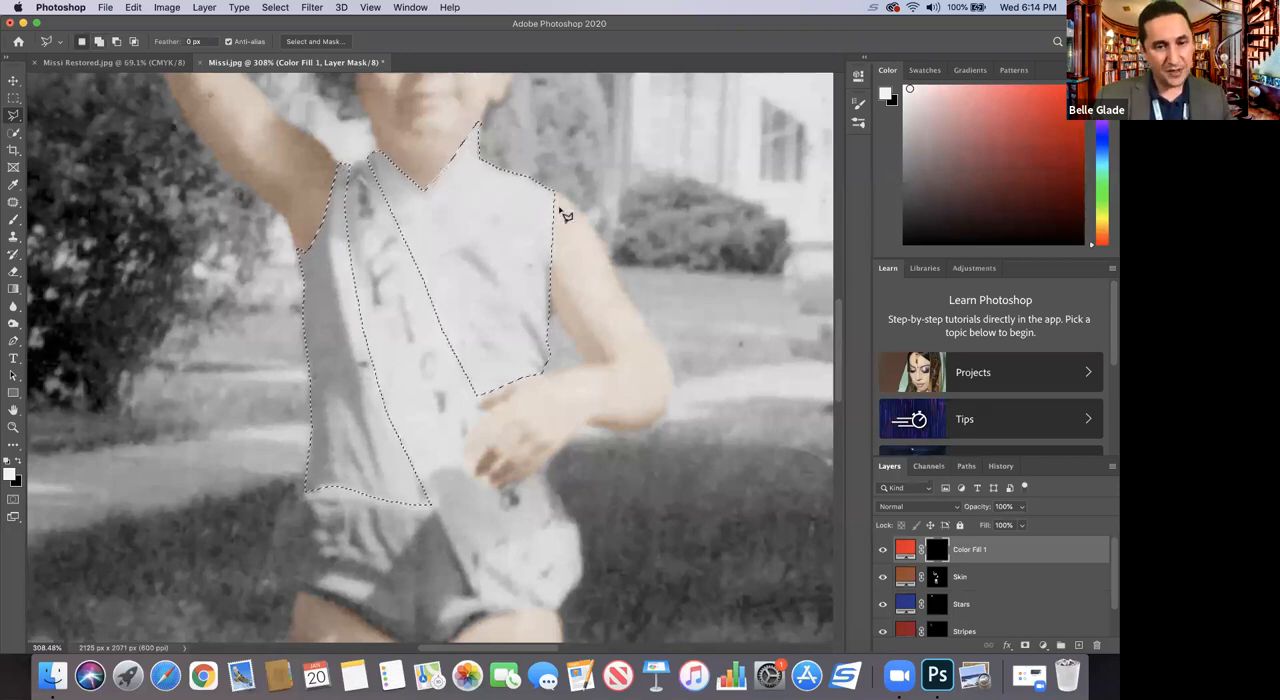
{"action": "left_click", "coordinate": [536, 471]}
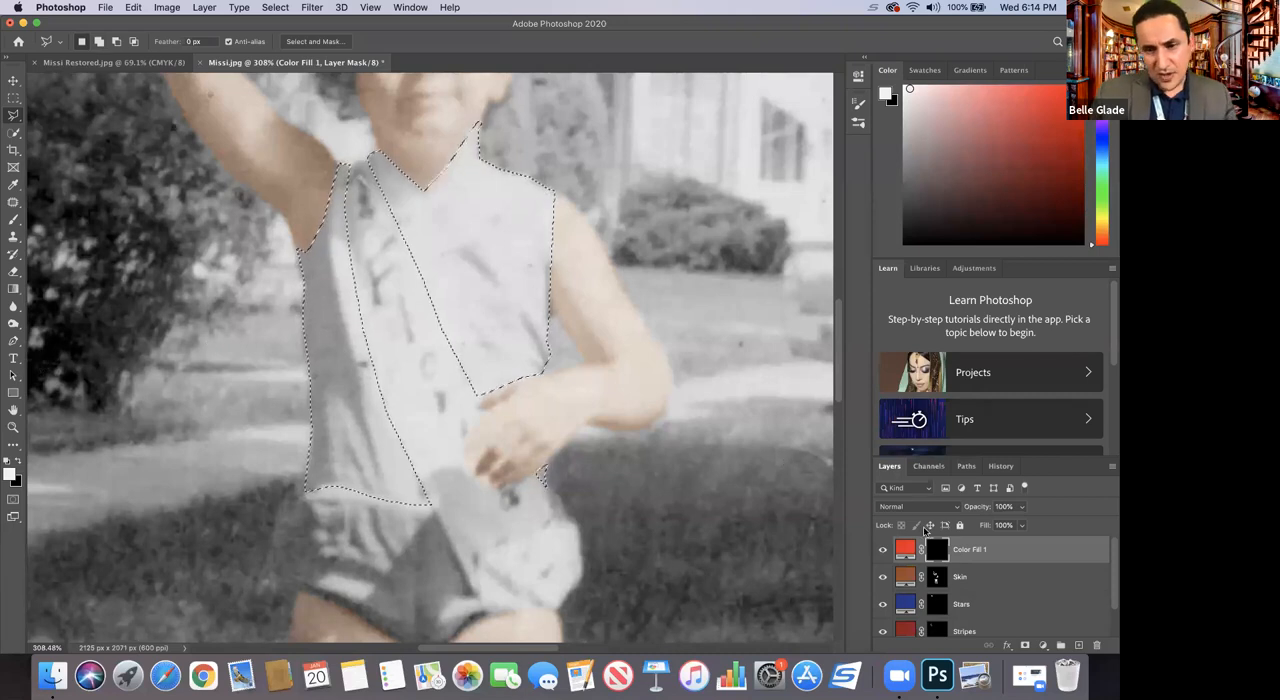
Step: Select the Brush and set the red fill layer's blending mode to Soft Light
{"action": "left_click", "coordinate": [14, 219]}
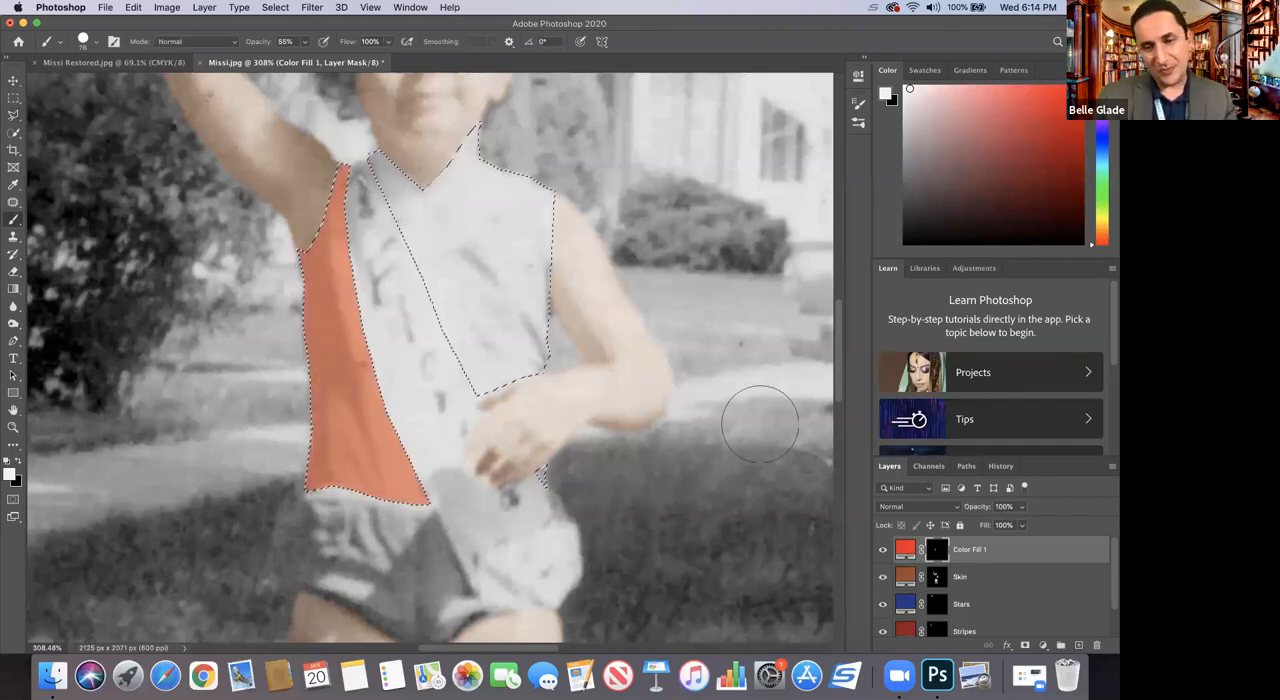
{"action": "left_click", "coordinate": [925, 508]}
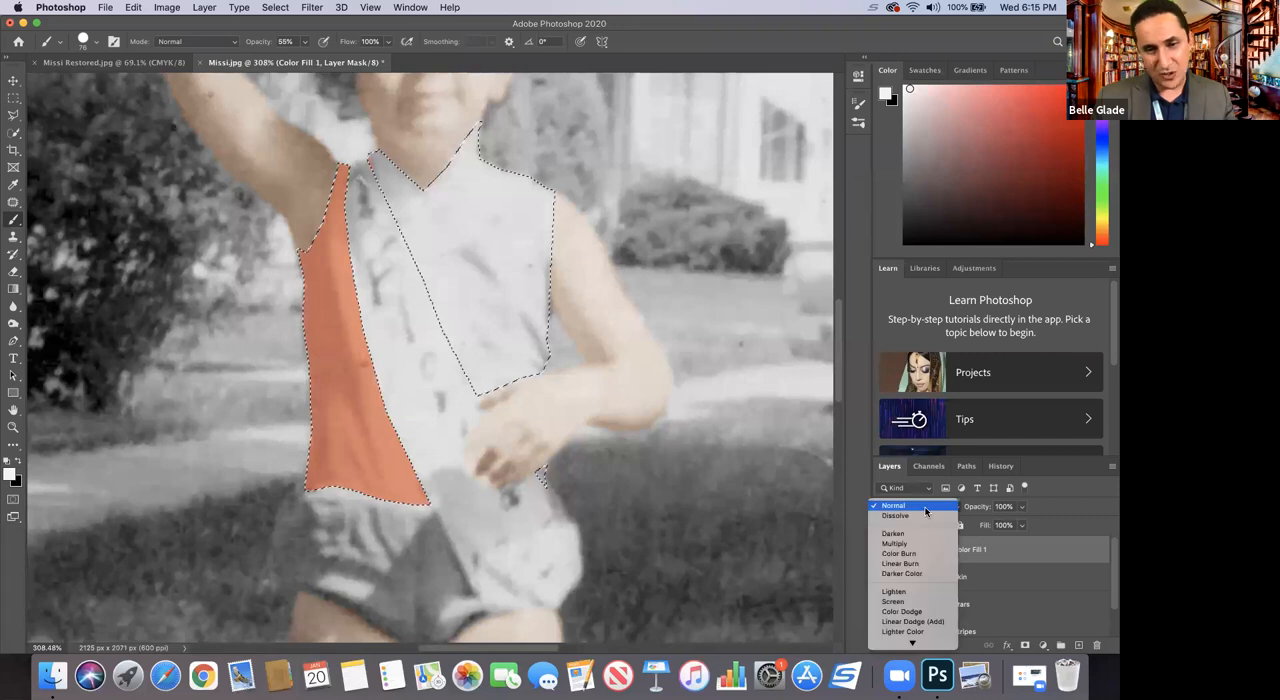
{"action": "left_click", "coordinate": [925, 511]}
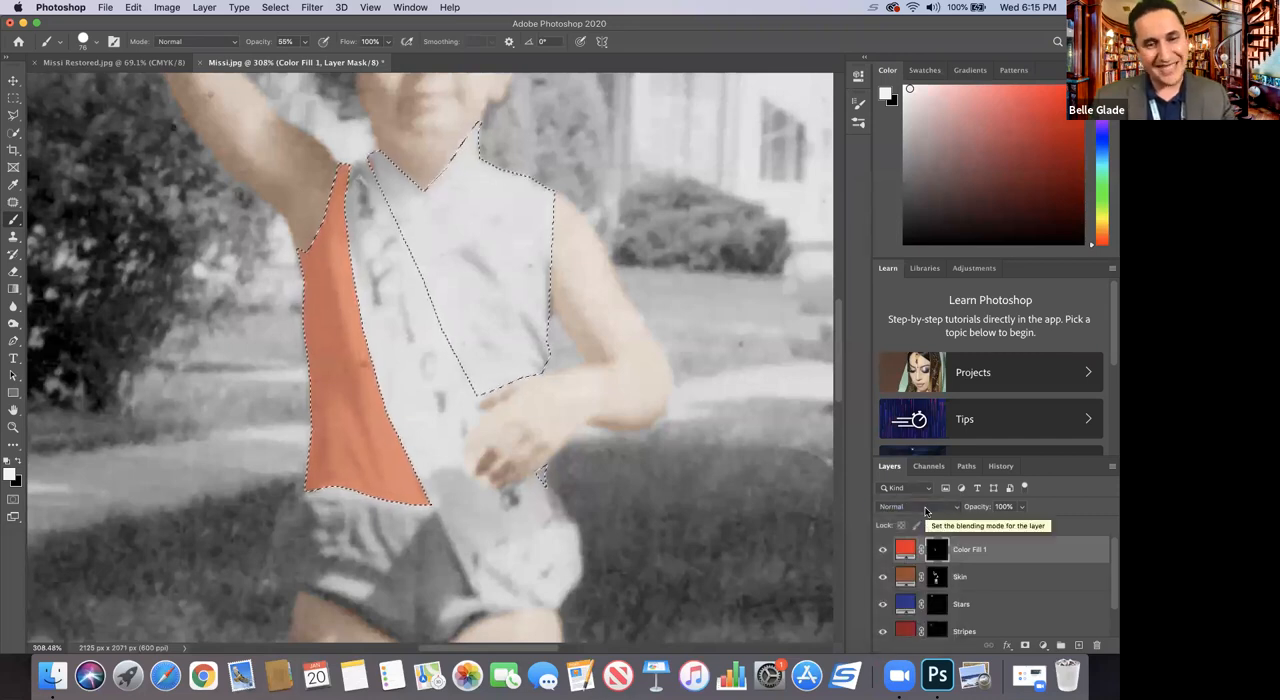
{"action": "left_click", "coordinate": [925, 510]}
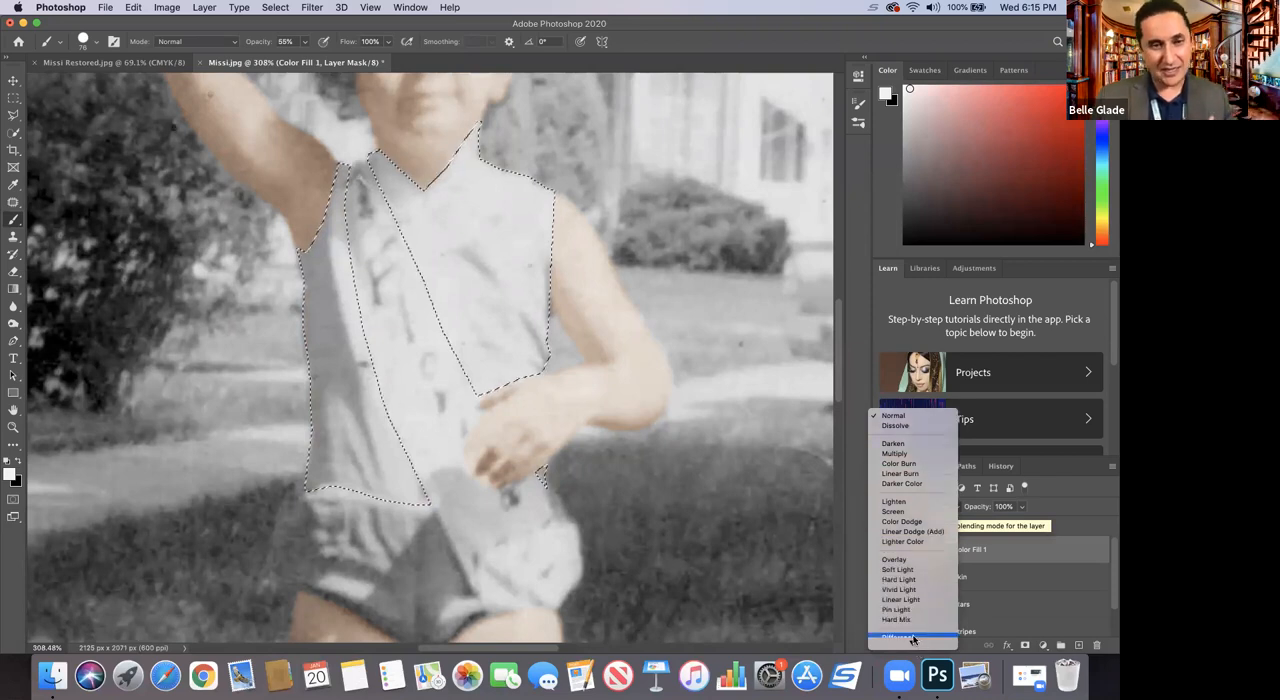
{"action": "left_click", "coordinate": [899, 569]}
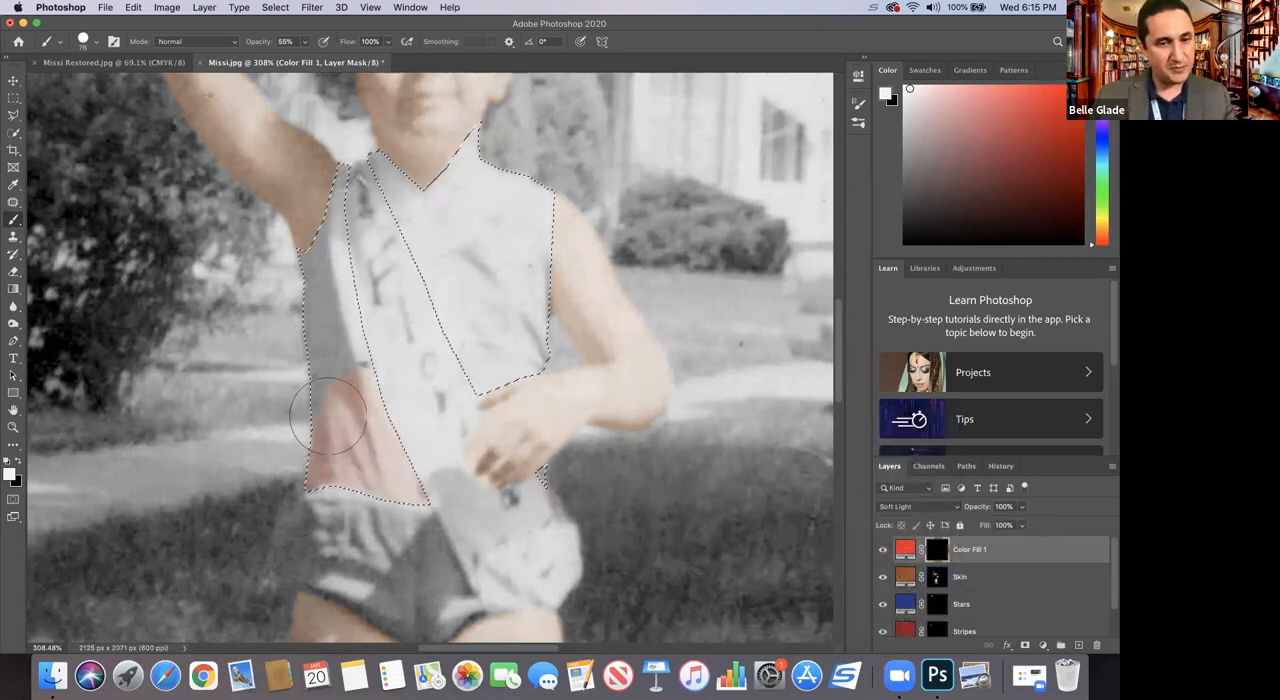
Step: Paint the selected shirt panels in on the red fill layer's mask with the Brush at 55% opacity
{"action": "left_click_drag", "start_coordinate": [524, 160], "coordinate": [550, 235]}
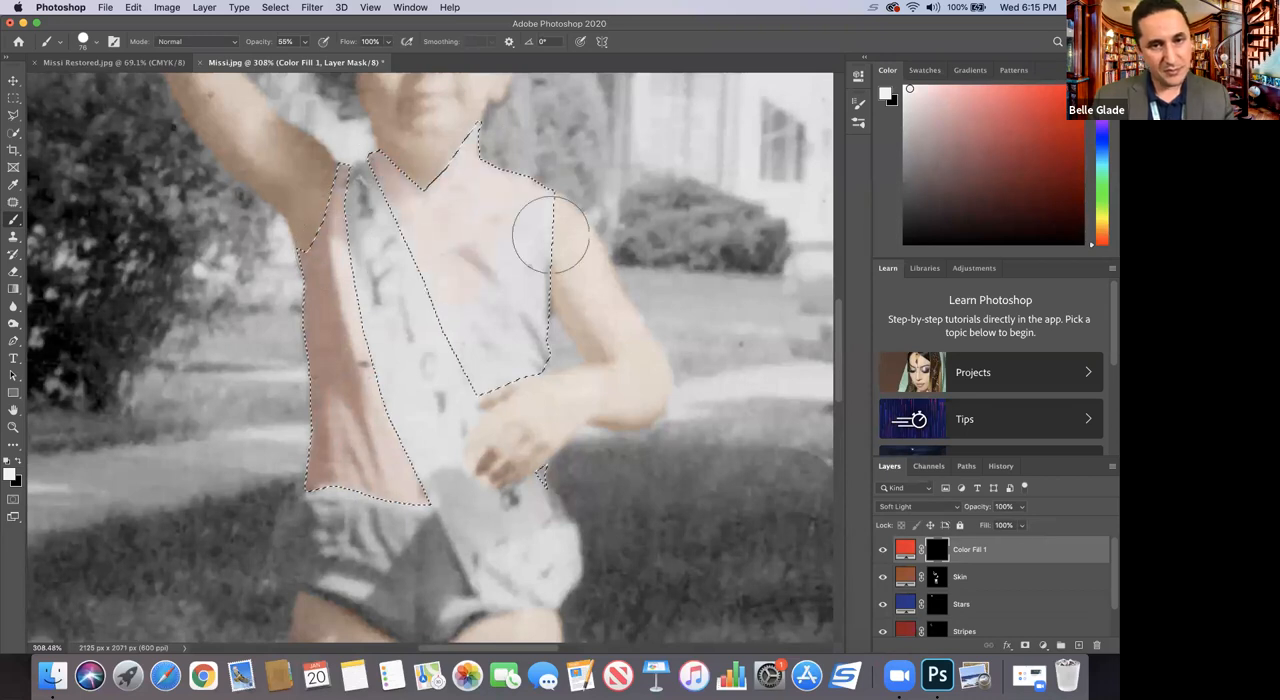
{"action": "left_click_drag", "start_coordinate": [492, 365], "coordinate": [412, 507]}
{"action": "left_click_drag", "start_coordinate": [322, 381], "coordinate": [345, 403]}
{"action": "left_click_drag", "start_coordinate": [443, 269], "coordinate": [542, 397]}
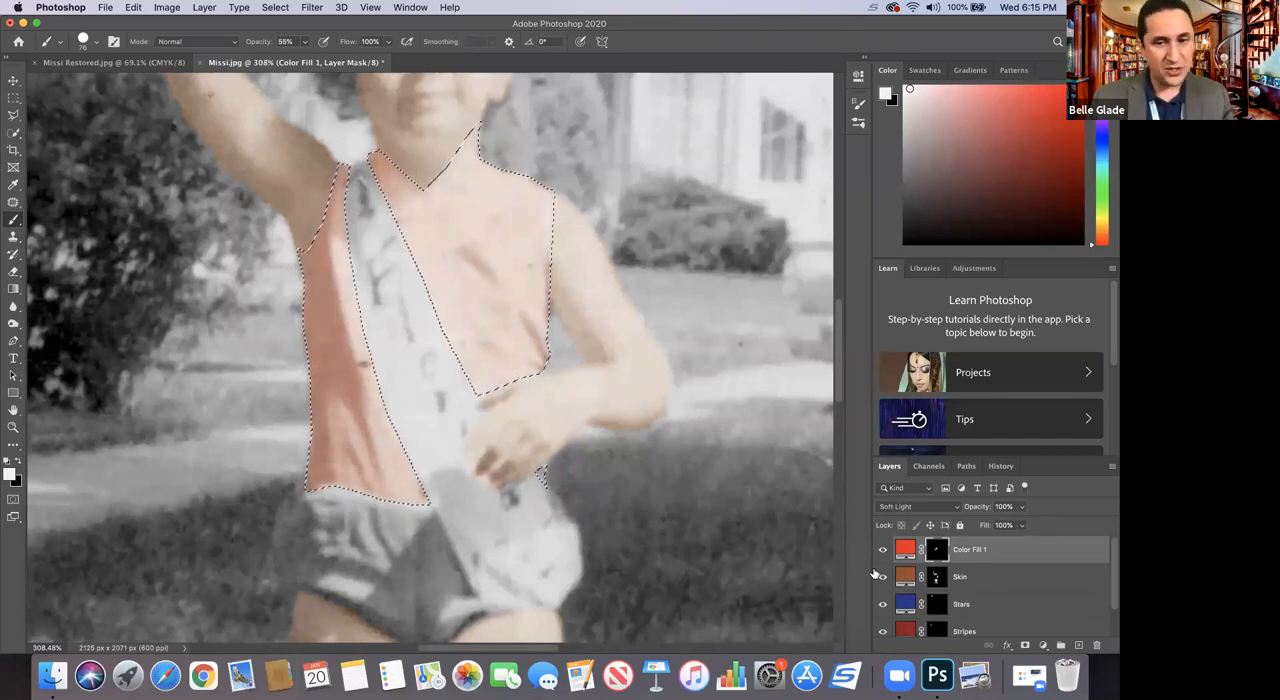
Step: Test a darker shade on the red fill layer and set its color to bright red f21418
{"action": "left_click", "coordinate": [905, 549]}
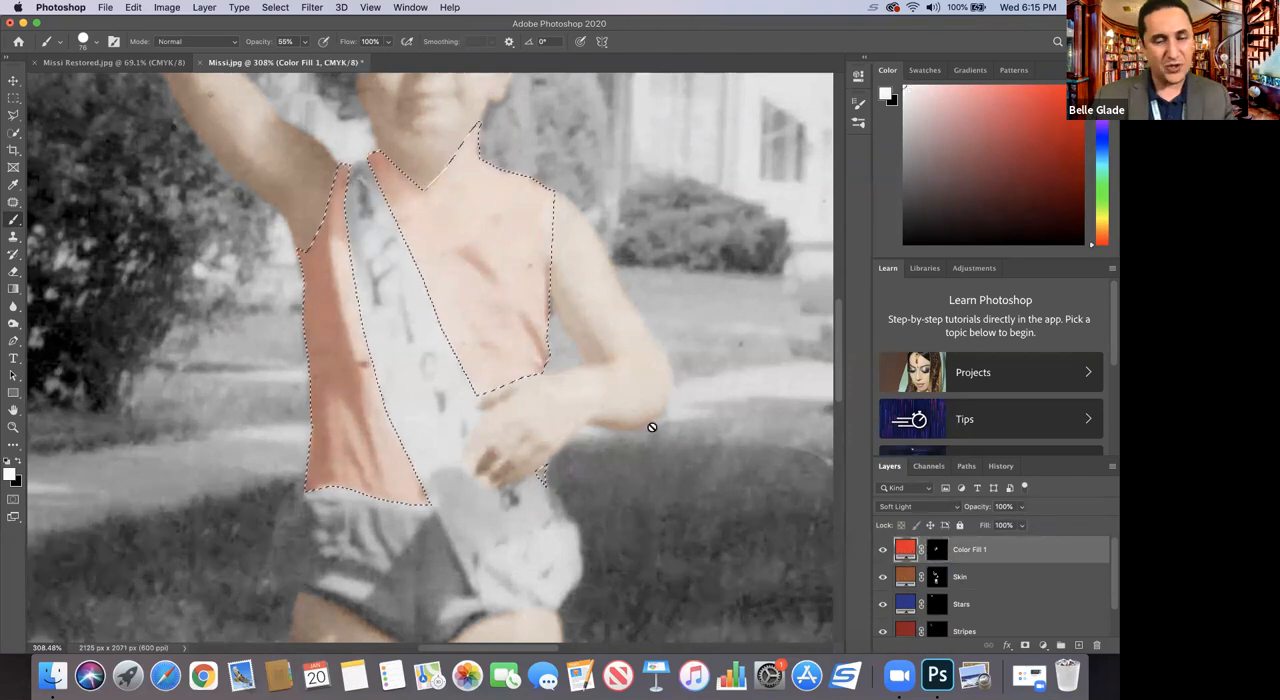
{"action": "double_click", "coordinate": [905, 549]}
{"action": "left_click_drag", "start_coordinate": [835, 195], "coordinate": [831, 299]}
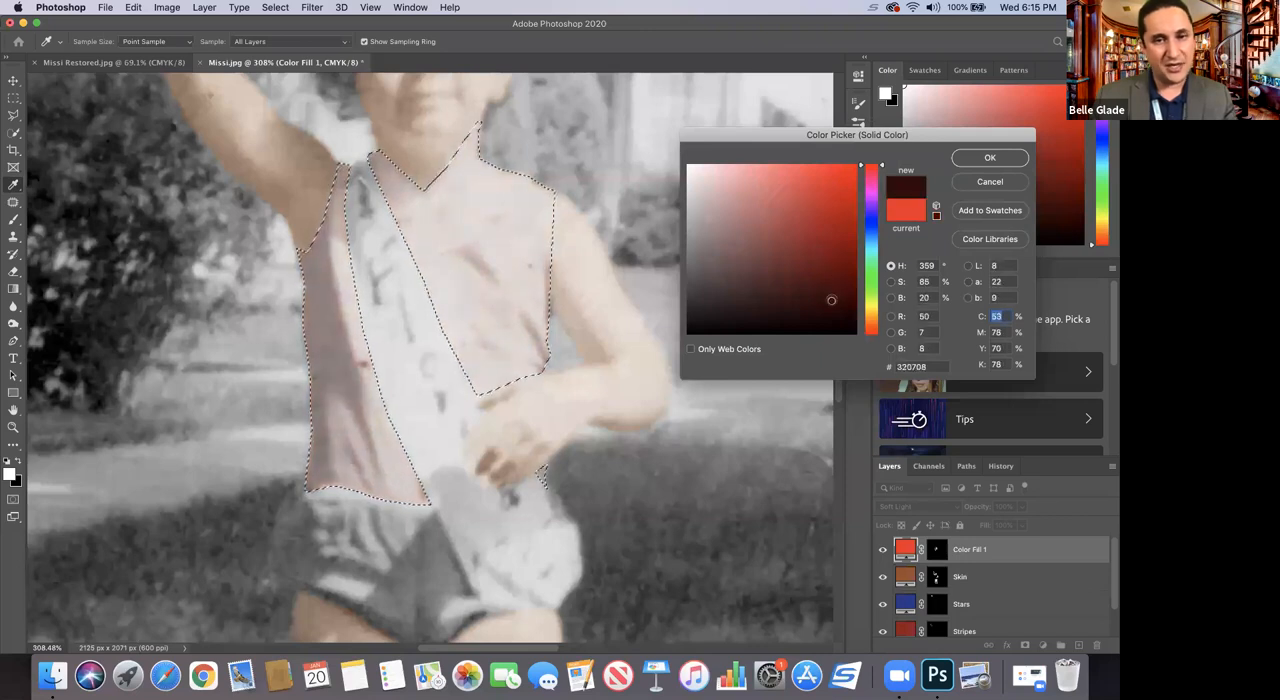
{"action": "left_click_drag", "start_coordinate": [826, 223], "coordinate": [844, 176]}
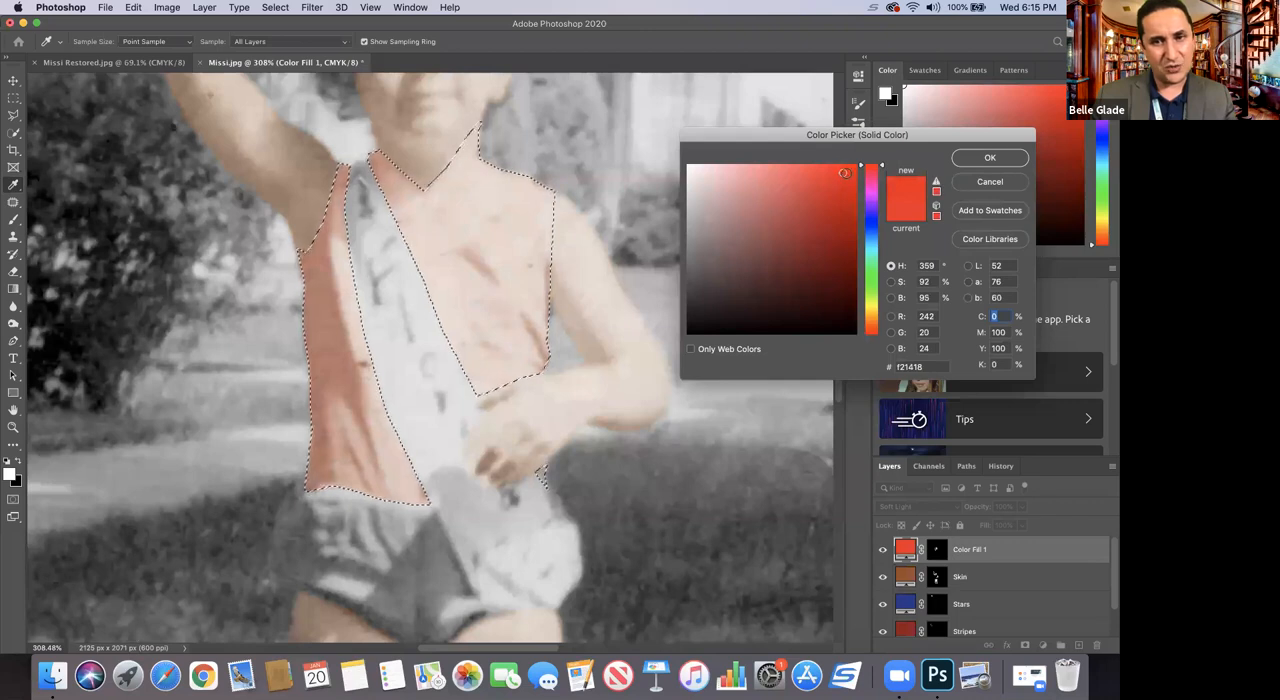
{"action": "left_click", "coordinate": [980, 164]}
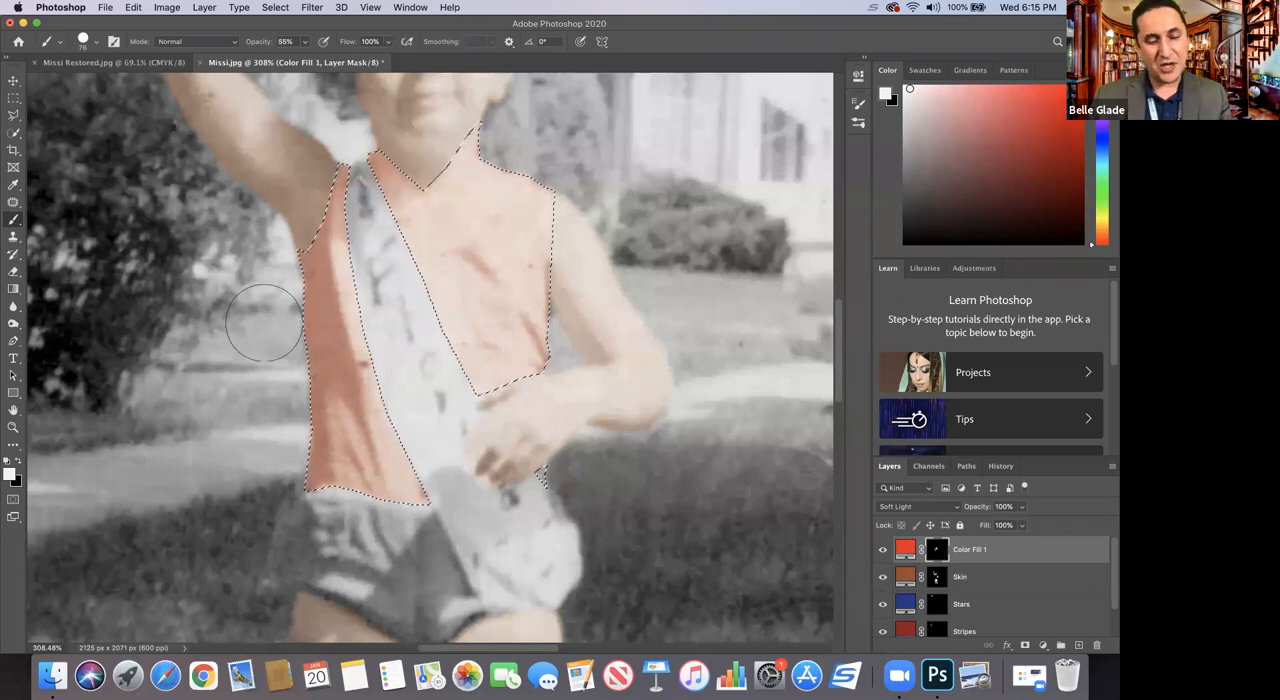
Step: Deselect the shirt panels and rename the red fill layer to Shirt
{"action": "key", "text": "super+d"}
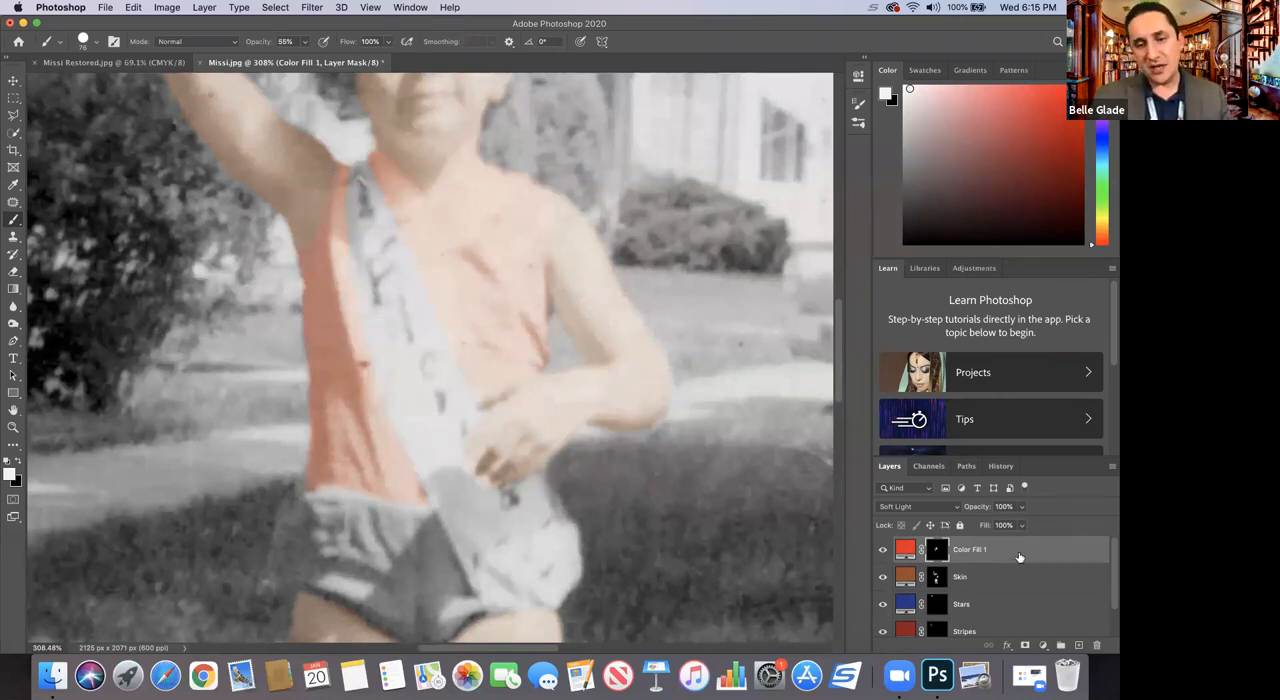
{"action": "double_click", "coordinate": [968, 549]}
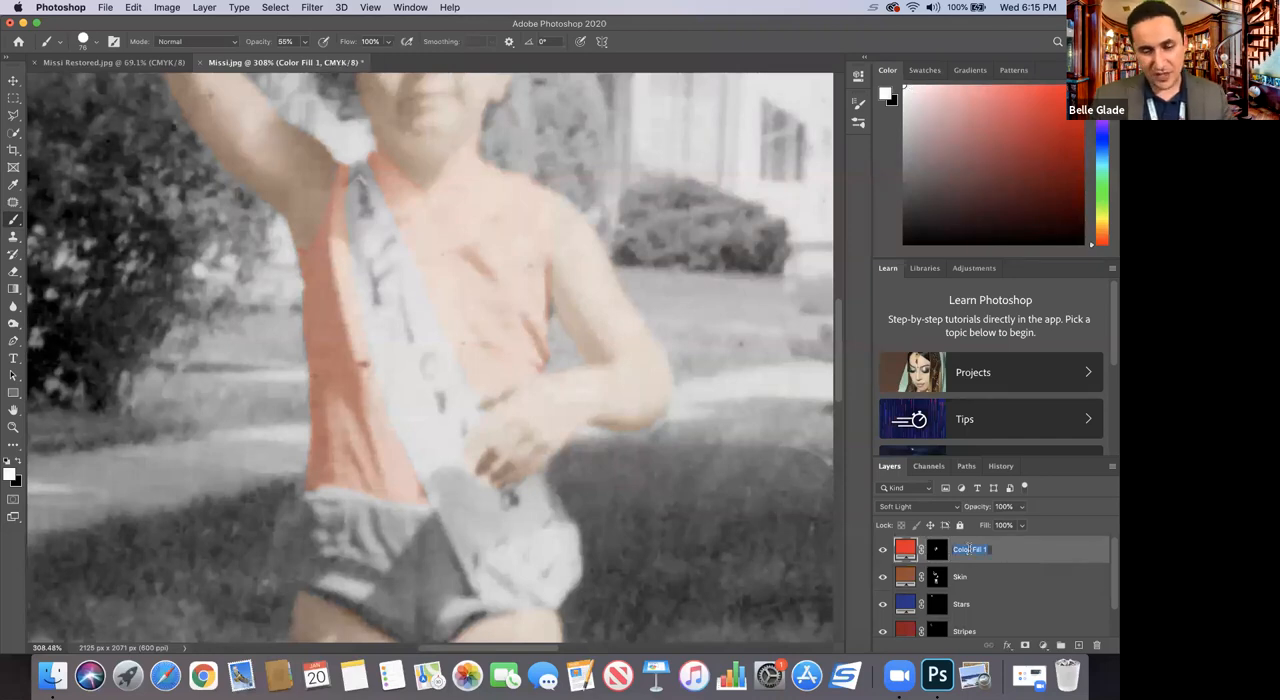
{"action": "type", "text": "Shirt"}
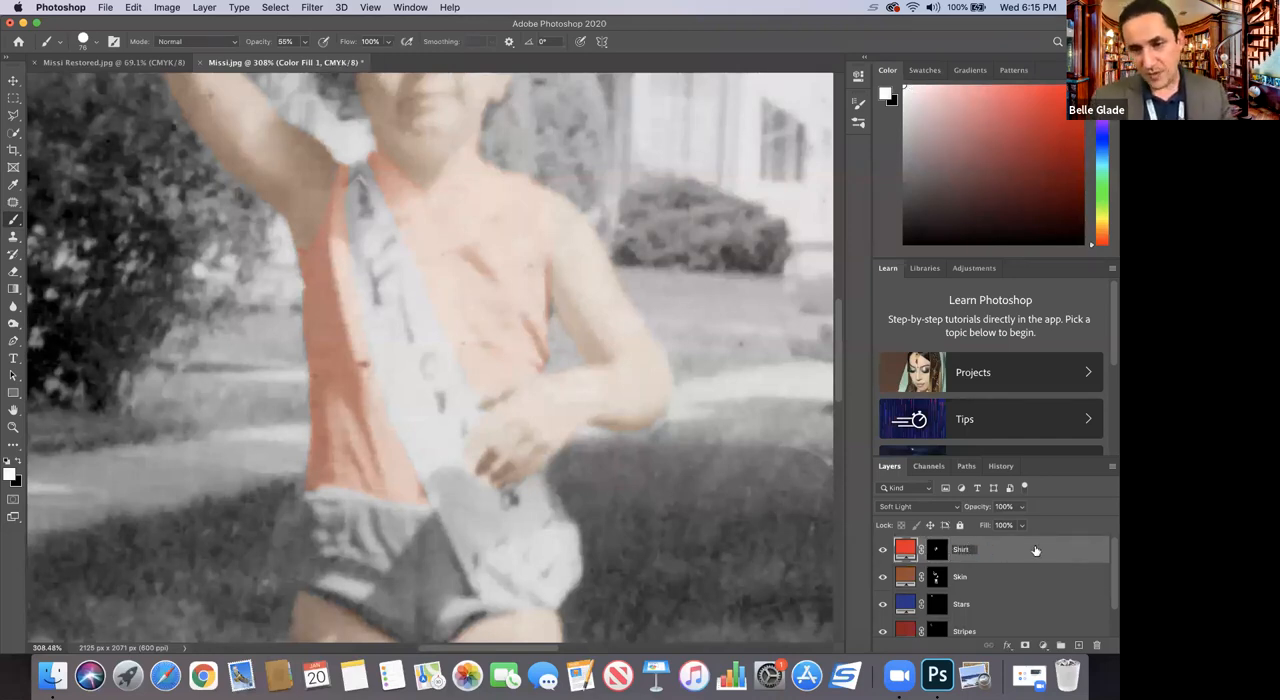
{"action": "key", "text": "Return"}
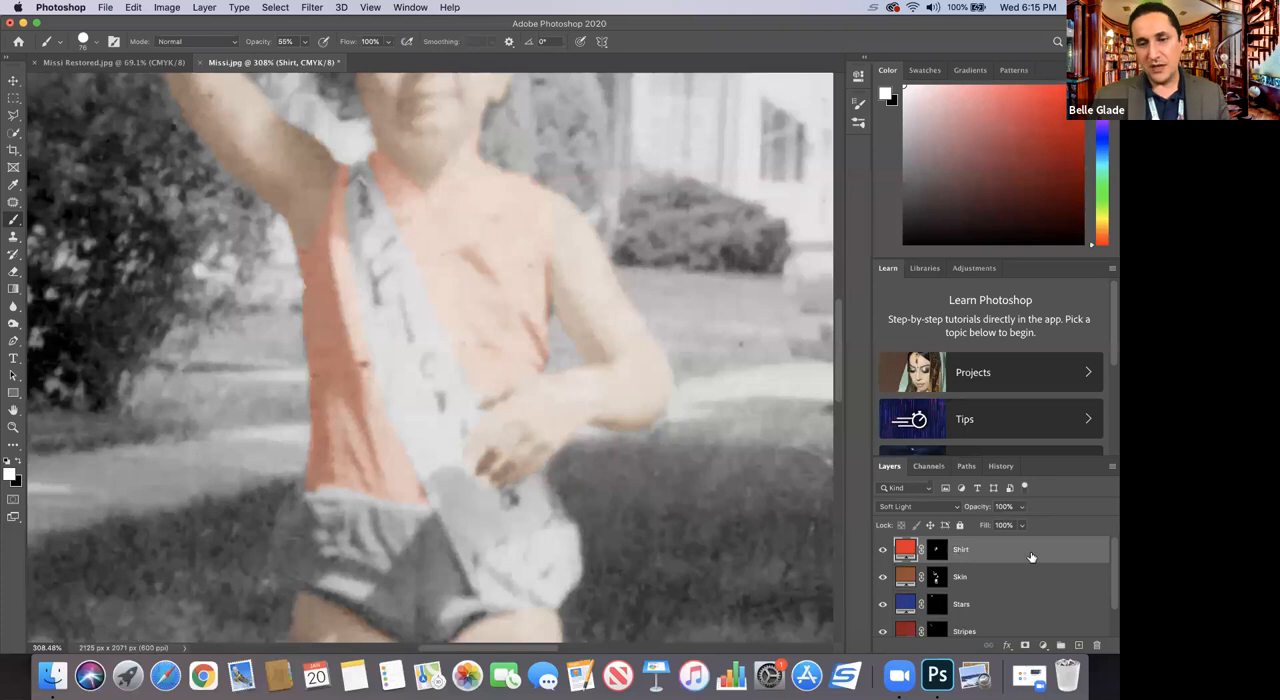
Step: Duplicate the Shirt fill layer as Shirt copy within Missi.jpg
{"action": "right_click", "coordinate": [1028, 554]}
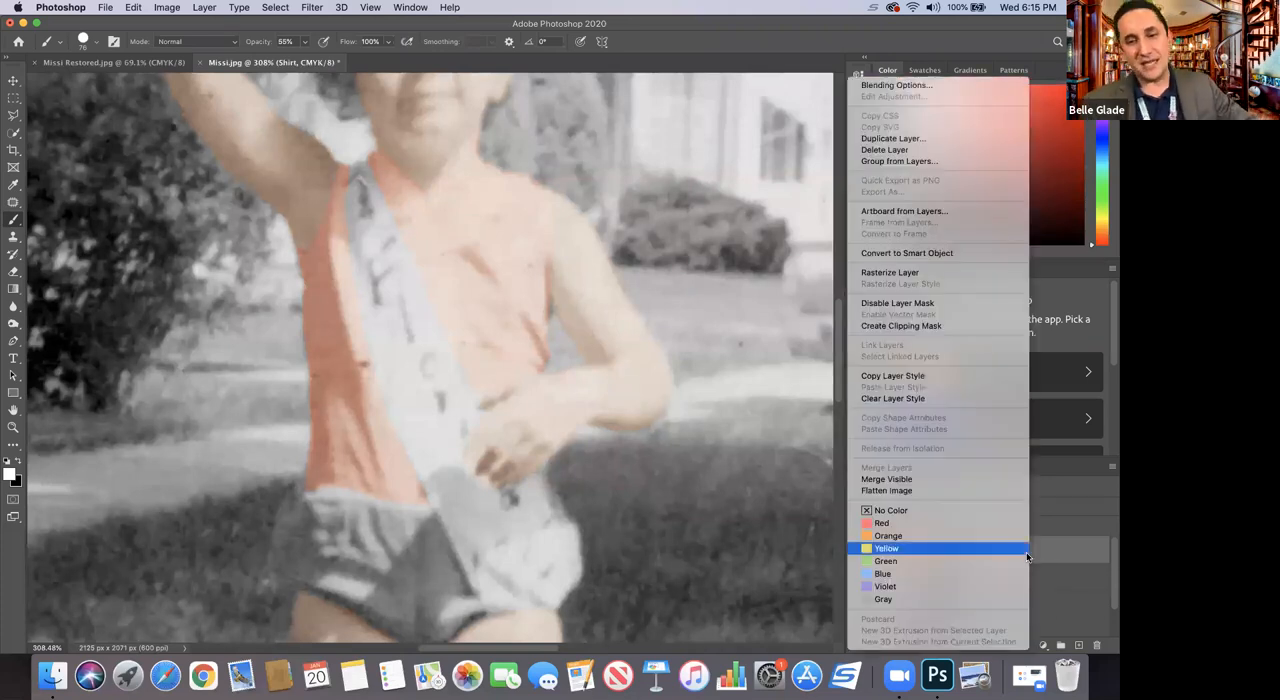
{"action": "left_click", "coordinate": [1046, 556]}
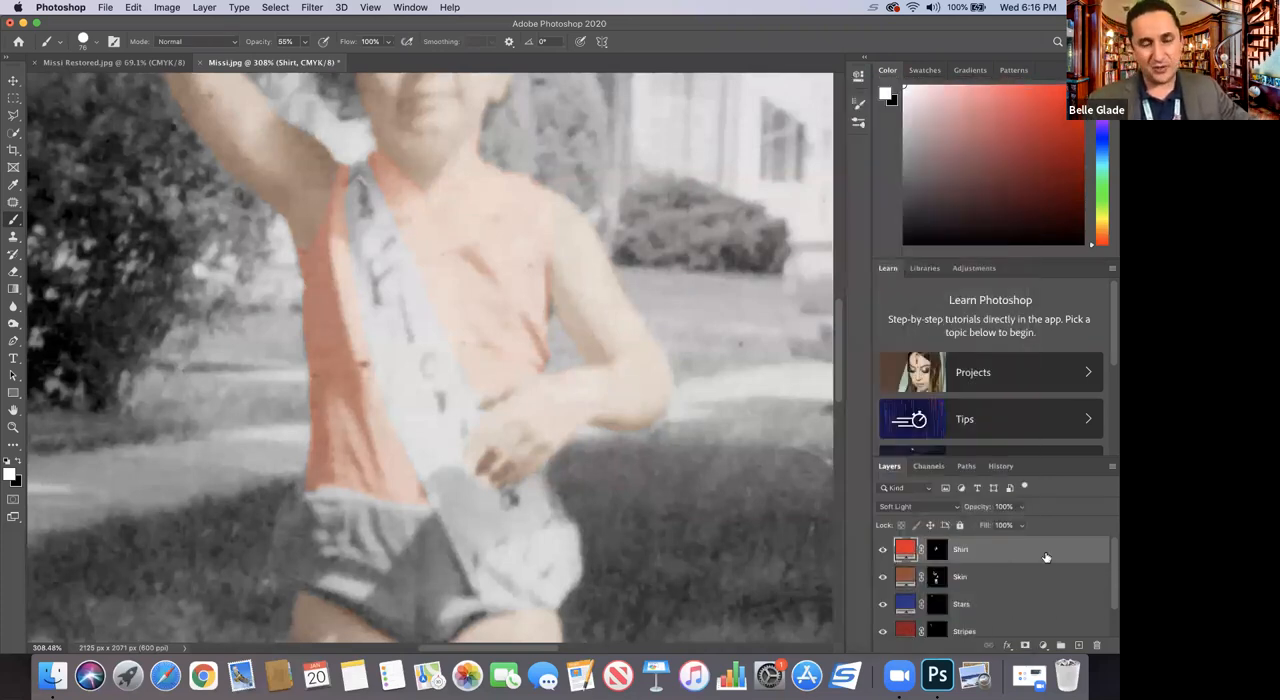
{"action": "right_click", "coordinate": [1046, 554]}
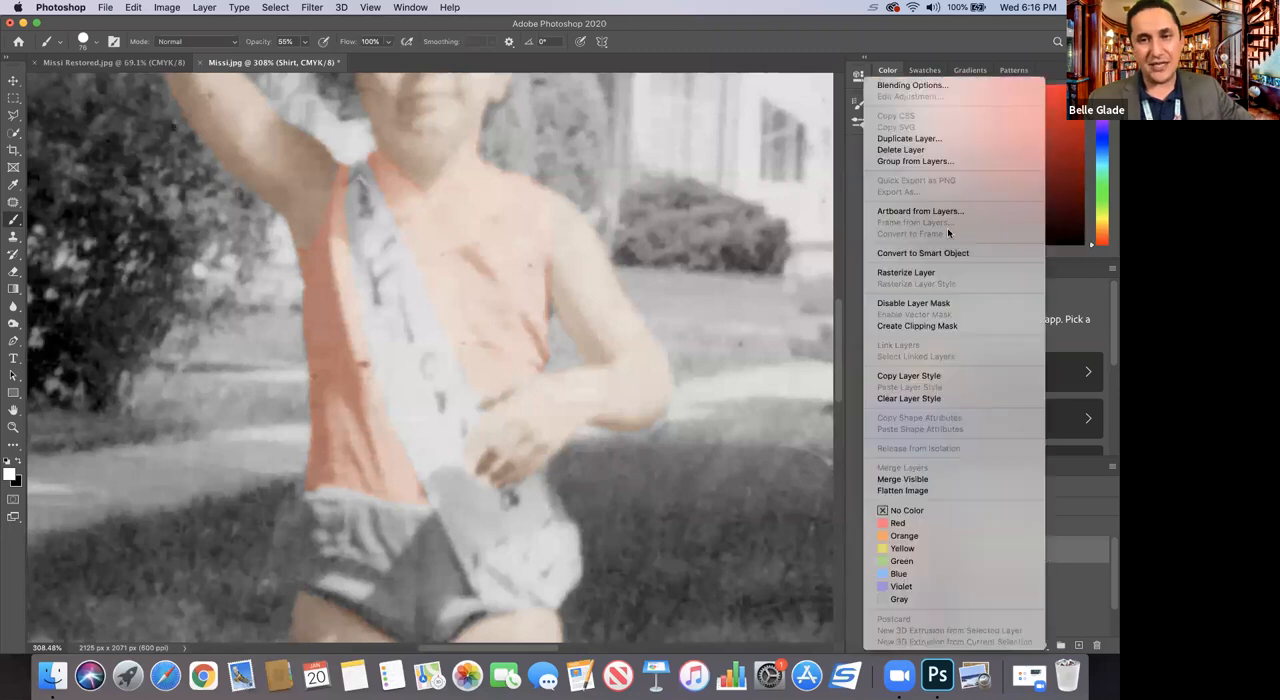
{"action": "left_click", "coordinate": [919, 139]}
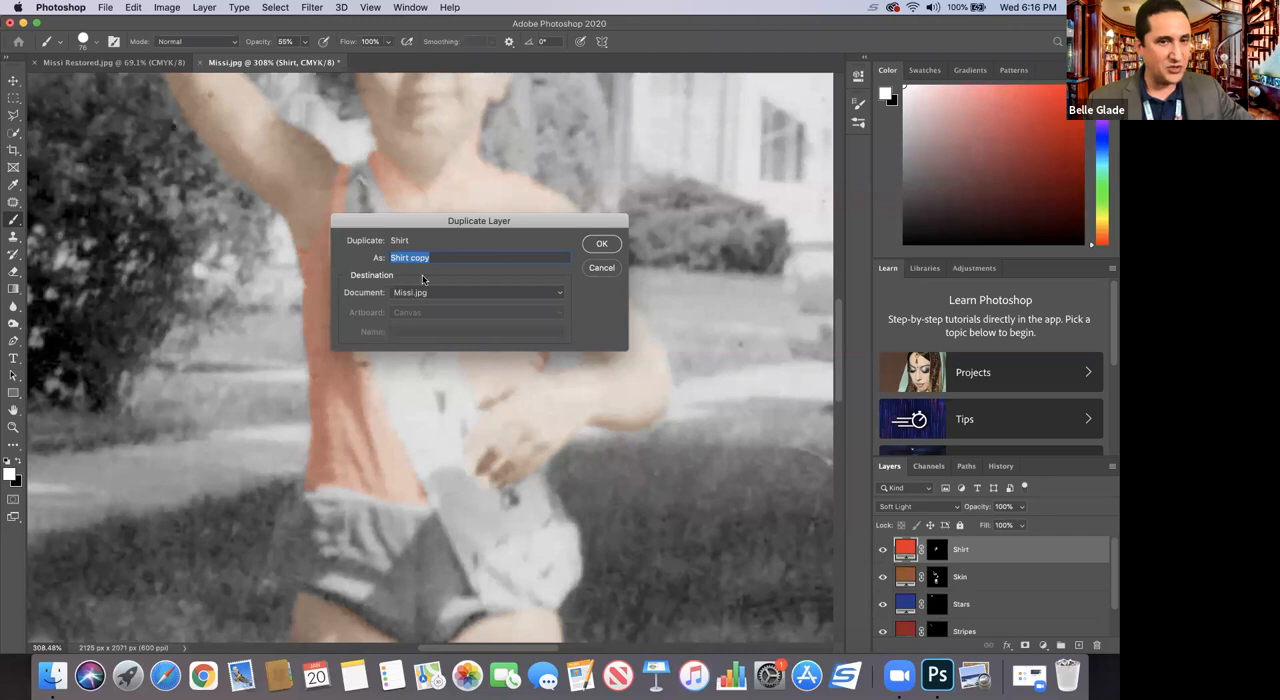
{"action": "left_click", "coordinate": [598, 245]}
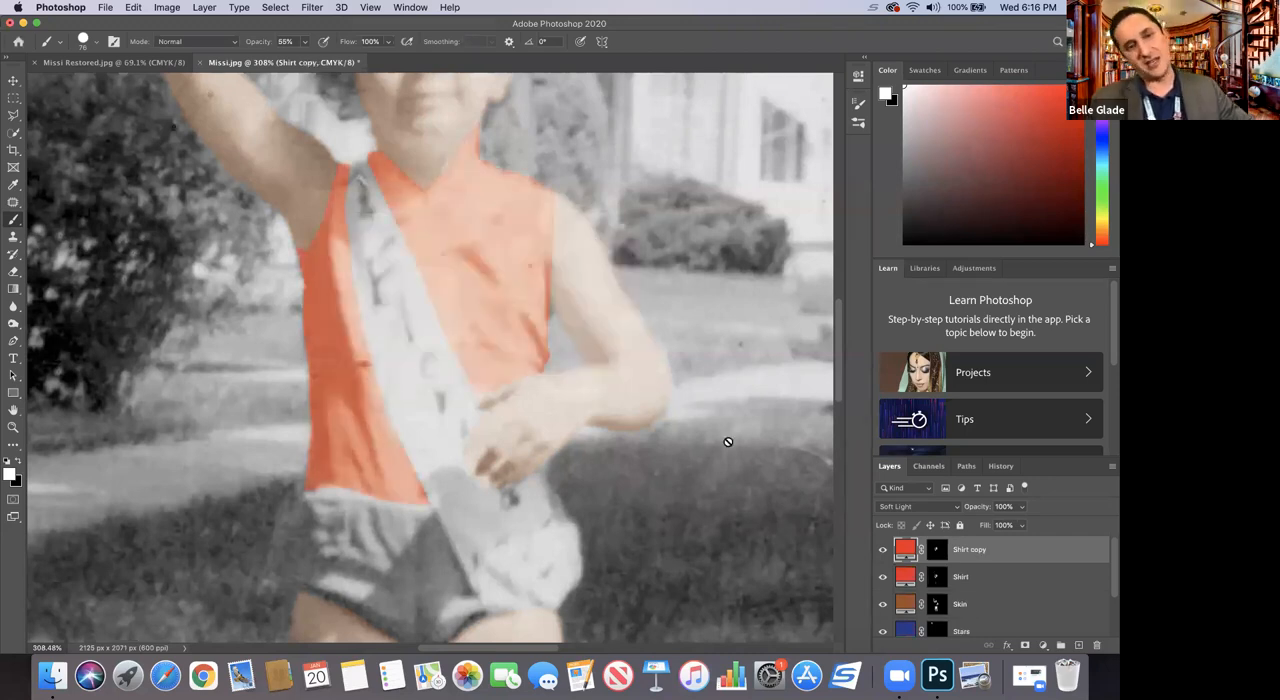
Step: Lower the Shirt copy layer's Fill to 70% while leaving its Opacity at 100%
{"action": "left_click", "coordinate": [1004, 583]}
{"action": "left_click", "coordinate": [1004, 557]}
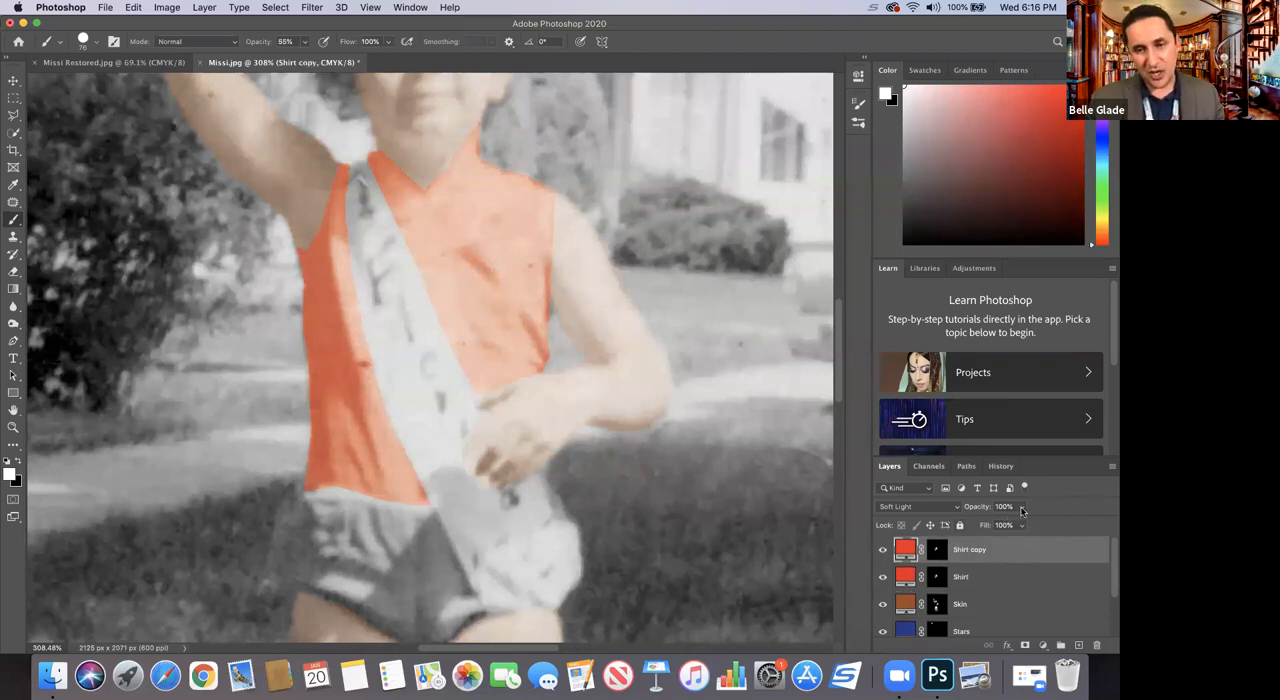
{"action": "left_click", "coordinate": [1016, 507]}
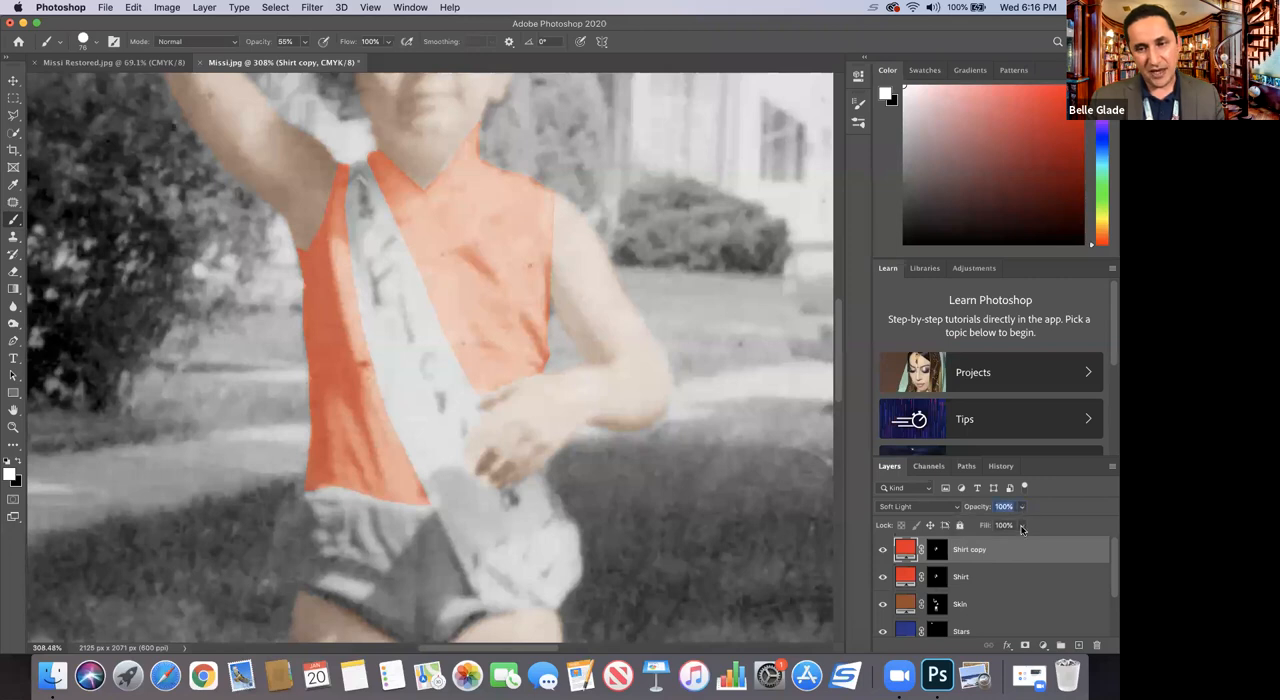
{"action": "left_click", "coordinate": [1021, 507]}
{"action": "mouse_move", "coordinate": [1021, 527]}
{"action": "left_mouse_down"}
{"action": "mouse_move", "coordinate": [973, 527]}
{"action": "mouse_move", "coordinate": [1028, 512]}
{"action": "mouse_move", "coordinate": [1003, 543]}
{"action": "left_mouse_up"}
{"action": "left_click", "coordinate": [1021, 525]}
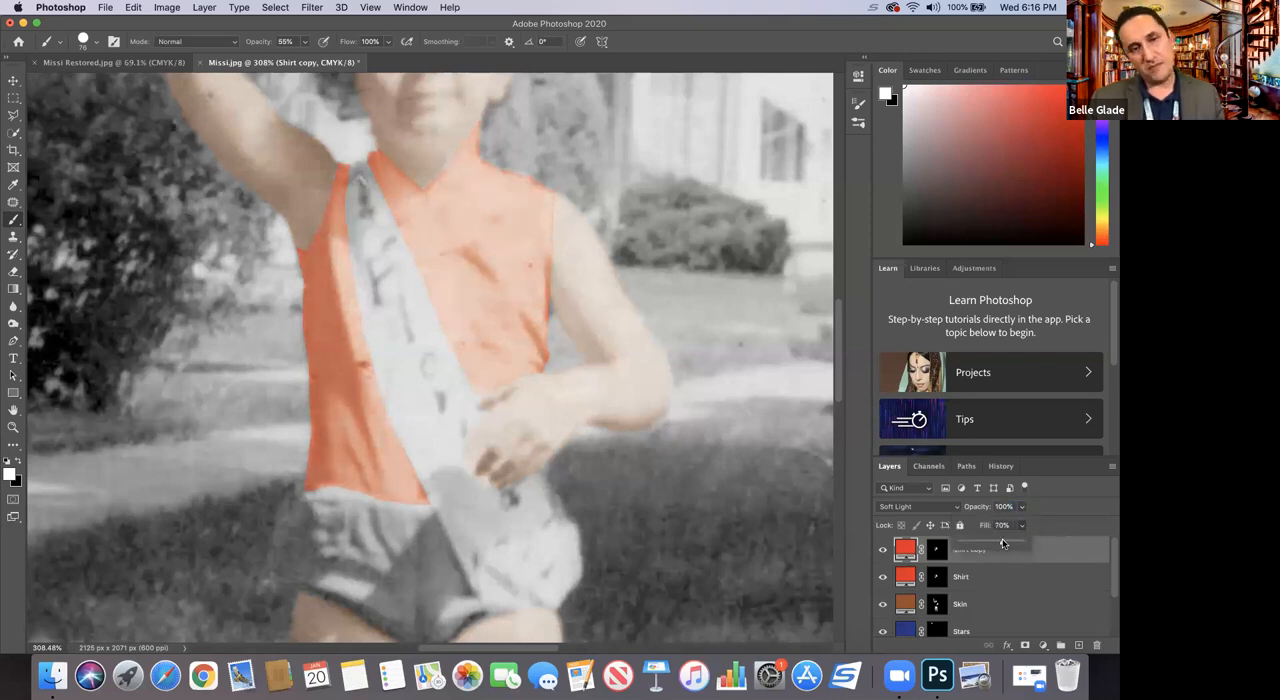
{"action": "left_click", "coordinate": [1050, 516]}
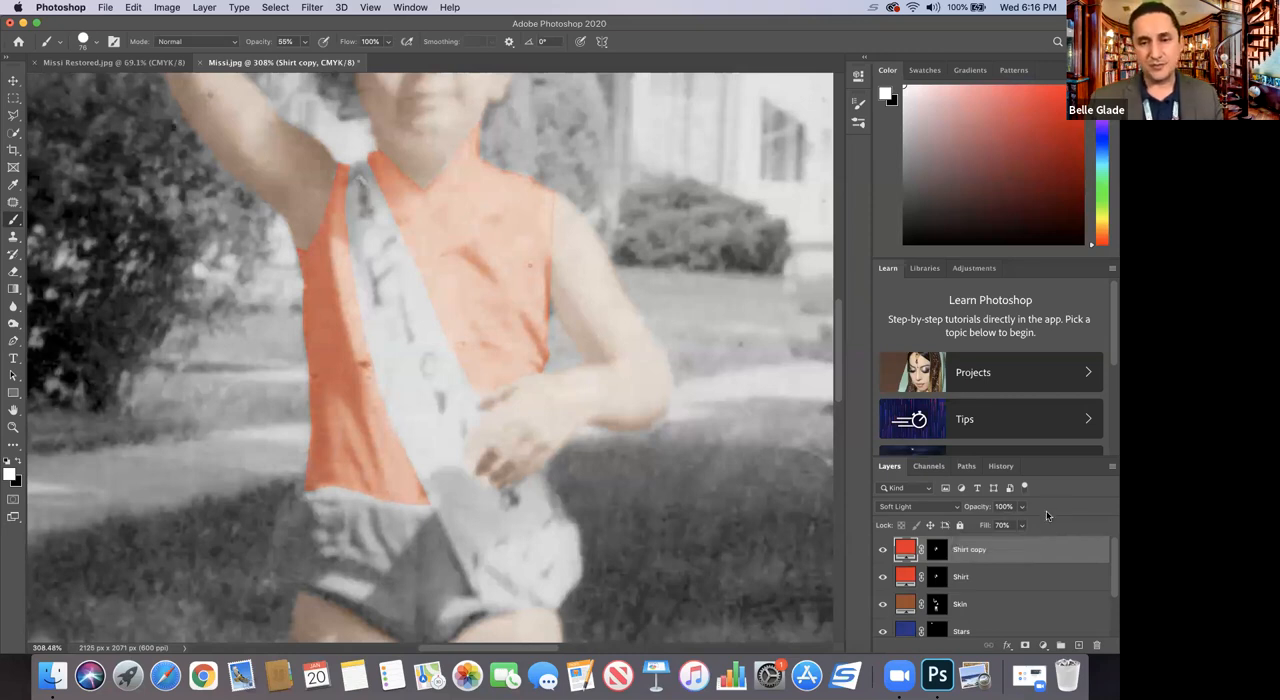
Step: View the photo at 100% and reduce the Shirt copy layer's Fill to 36%
{"action": "left_click", "coordinate": [13, 427]}
{"action": "left_click", "coordinate": [380, 411], "text": "alt"}
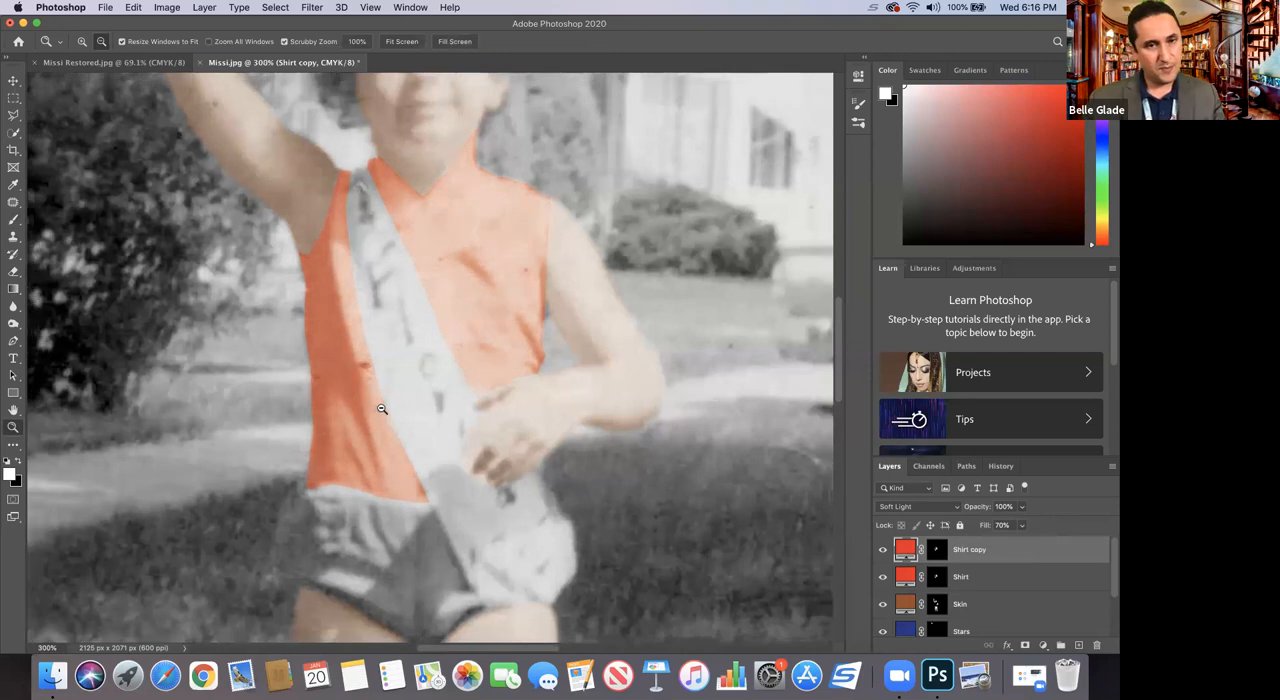
{"action": "left_click", "coordinate": [380, 411], "text": "alt"}
{"action": "left_click", "coordinate": [380, 411], "text": "alt"}
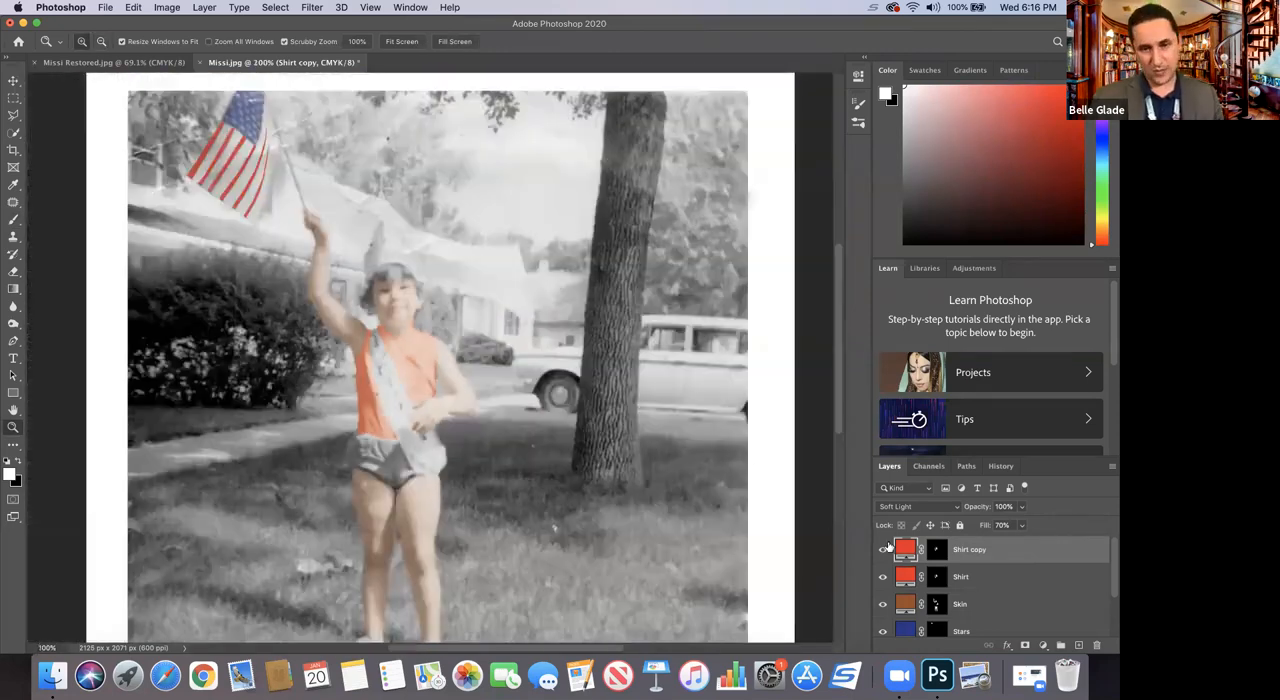
{"action": "mouse_move", "coordinate": [1020, 530]}
{"action": "left_mouse_down"}
{"action": "mouse_move", "coordinate": [1021, 543]}
{"action": "mouse_move", "coordinate": [1000, 543]}
{"action": "left_mouse_up"}
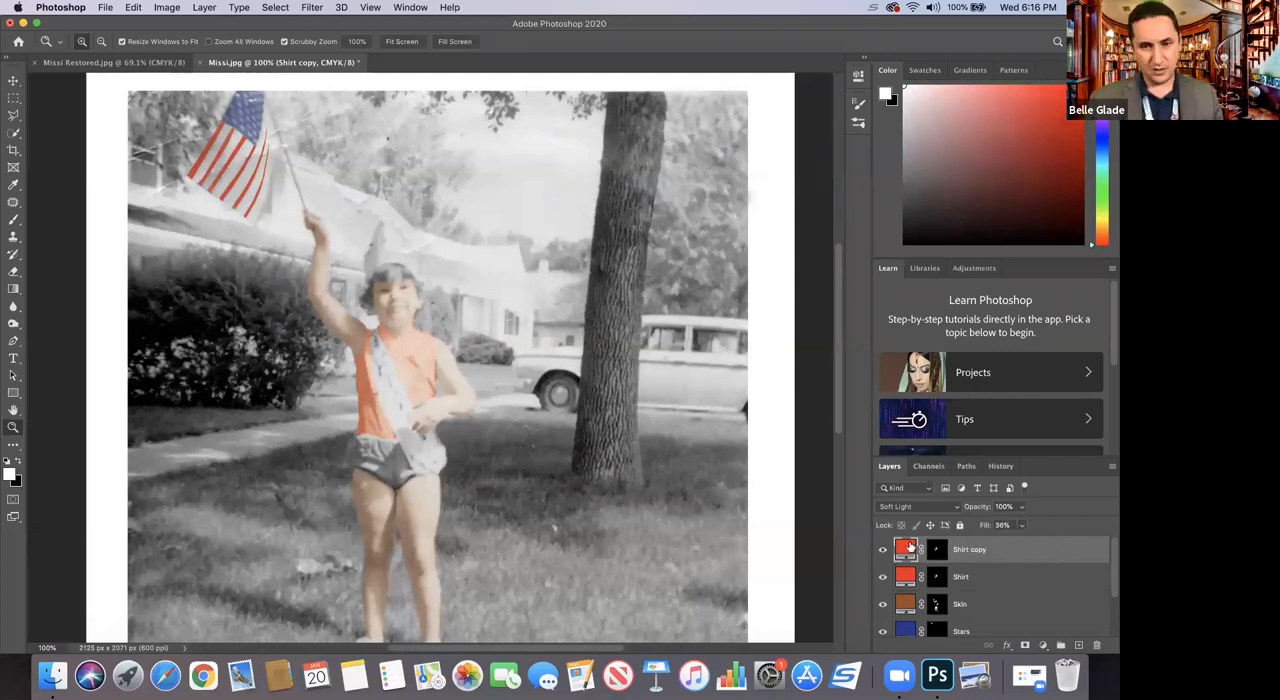
Step: Try several darker reds for the Shirt copy fill and set its color to dark red 880d11
{"action": "double_click", "coordinate": [907, 548]}
{"action": "left_click", "coordinate": [837, 220]}
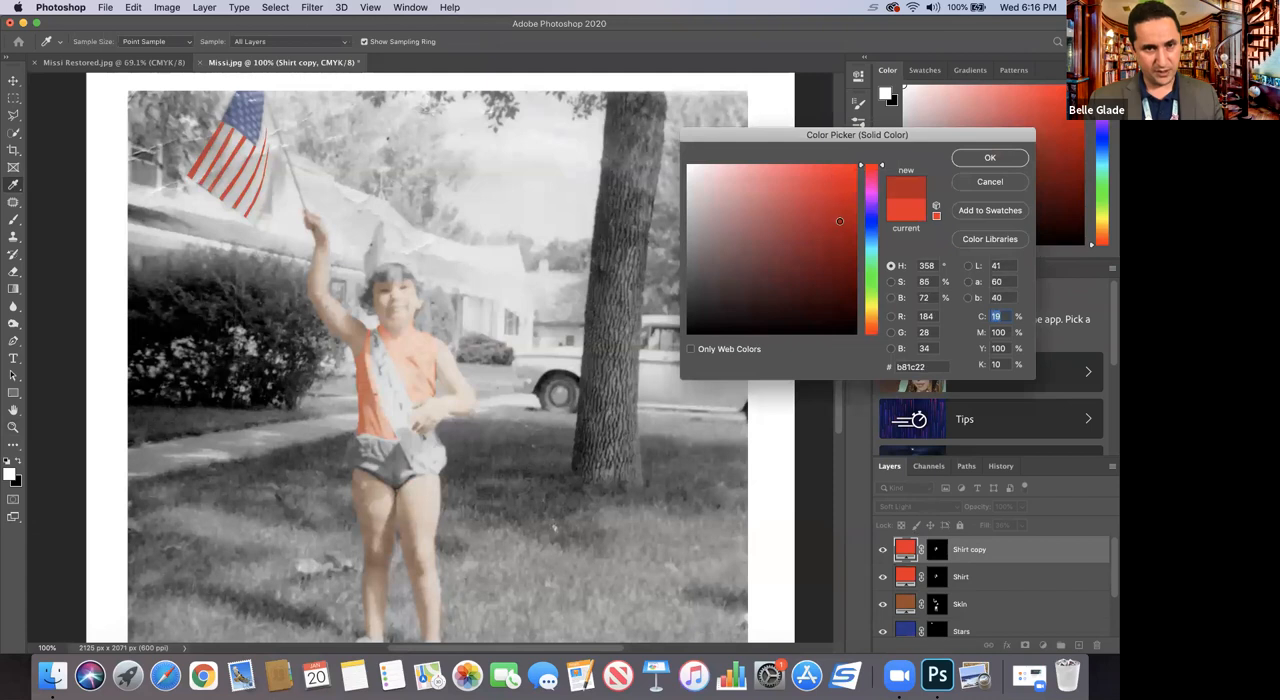
{"action": "left_click", "coordinate": [818, 253]}
{"action": "left_click", "coordinate": [811, 227]}
{"action": "left_click", "coordinate": [816, 212]}
{"action": "left_click", "coordinate": [850, 231]}
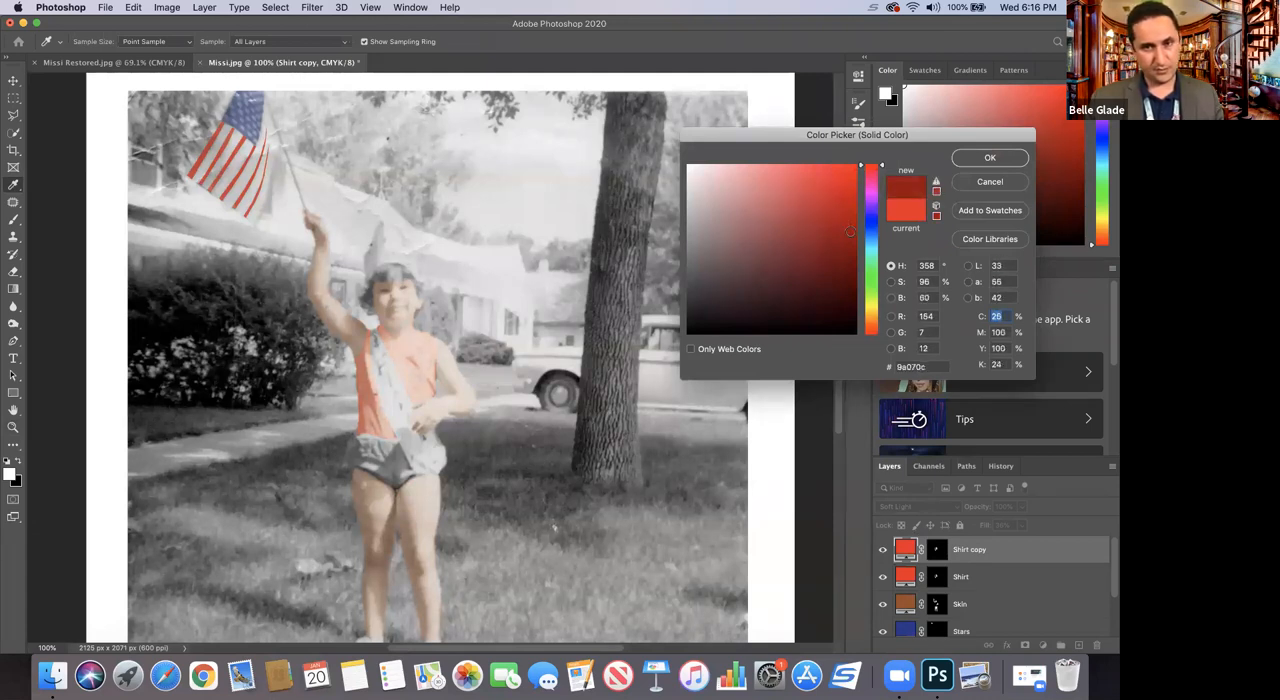
{"action": "left_click", "coordinate": [819, 246]}
{"action": "left_click", "coordinate": [841, 242]}
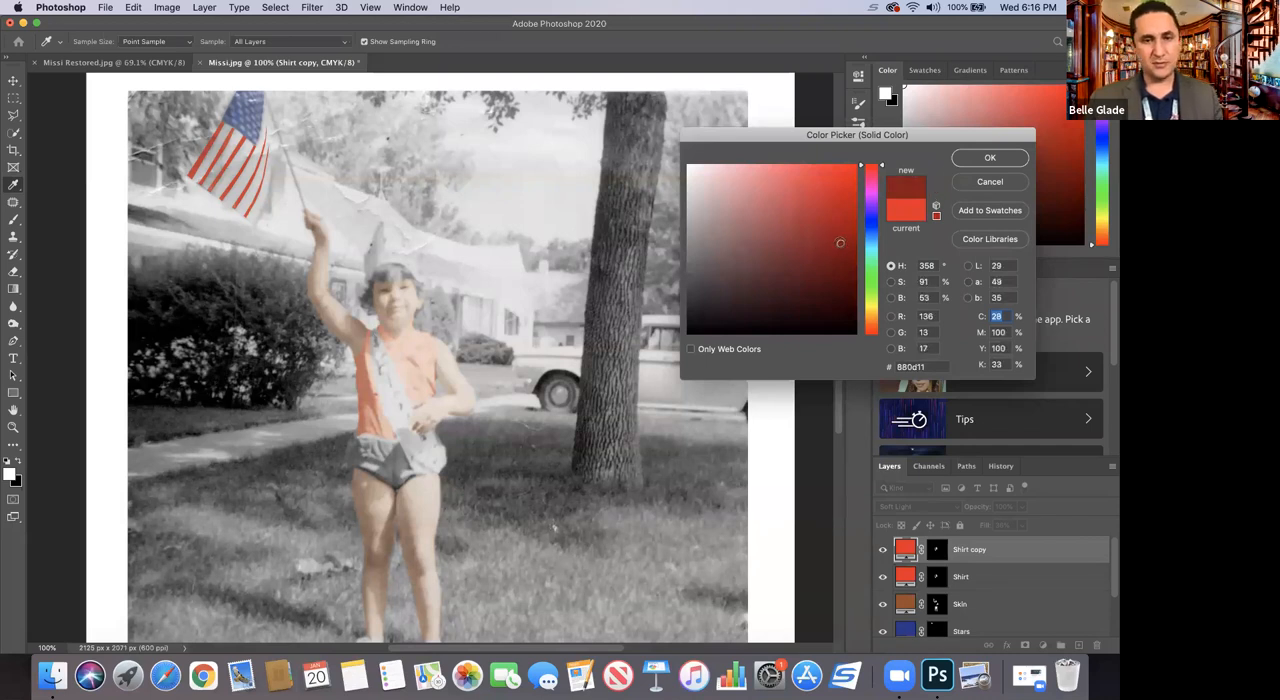
{"action": "left_click", "coordinate": [988, 158]}
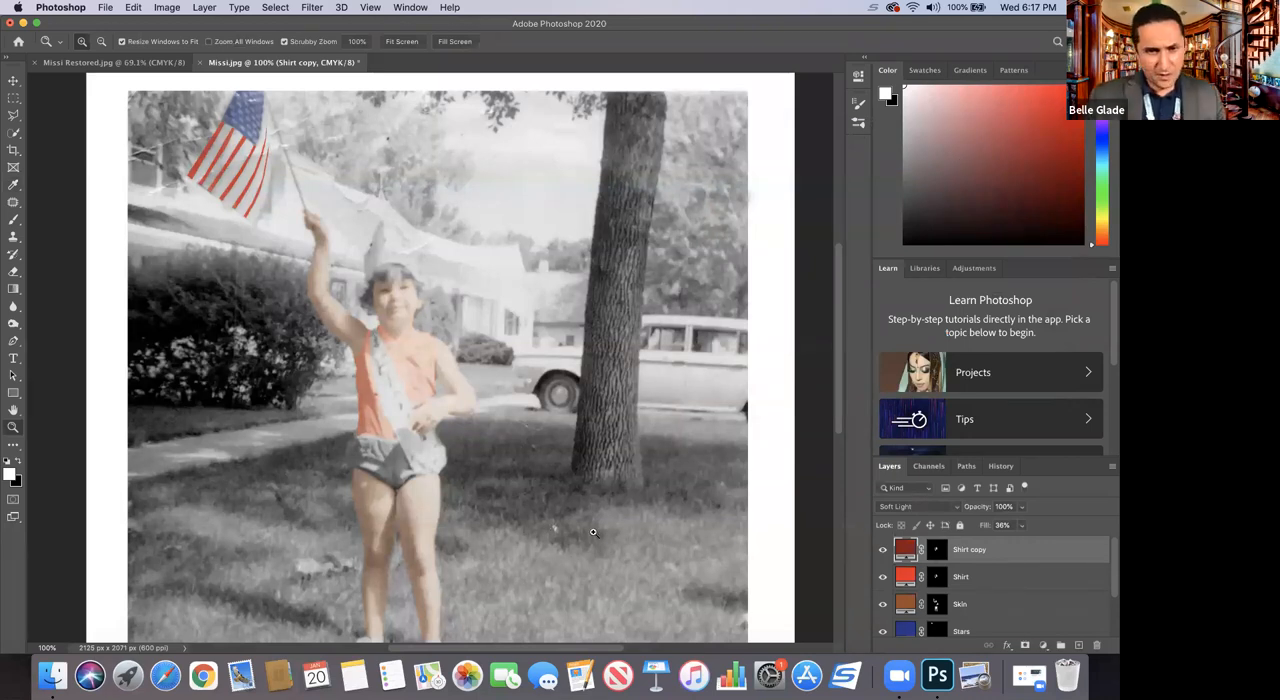
Step: Compare the shirt's coloring with the Shirt copy and Shirt layers hidden and shown
{"action": "left_click", "coordinate": [883, 550]}
{"action": "left_click", "coordinate": [883, 550]}
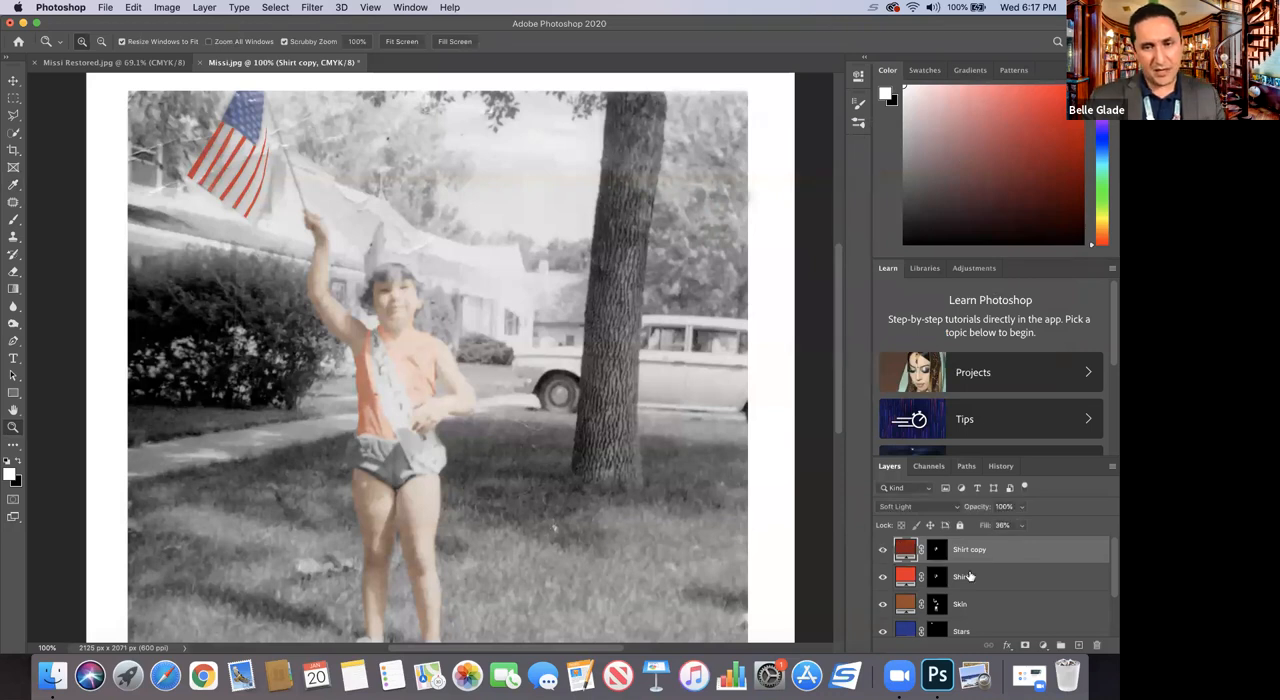
{"action": "left_click", "coordinate": [1013, 578]}
{"action": "right_click", "coordinate": [1015, 577]}
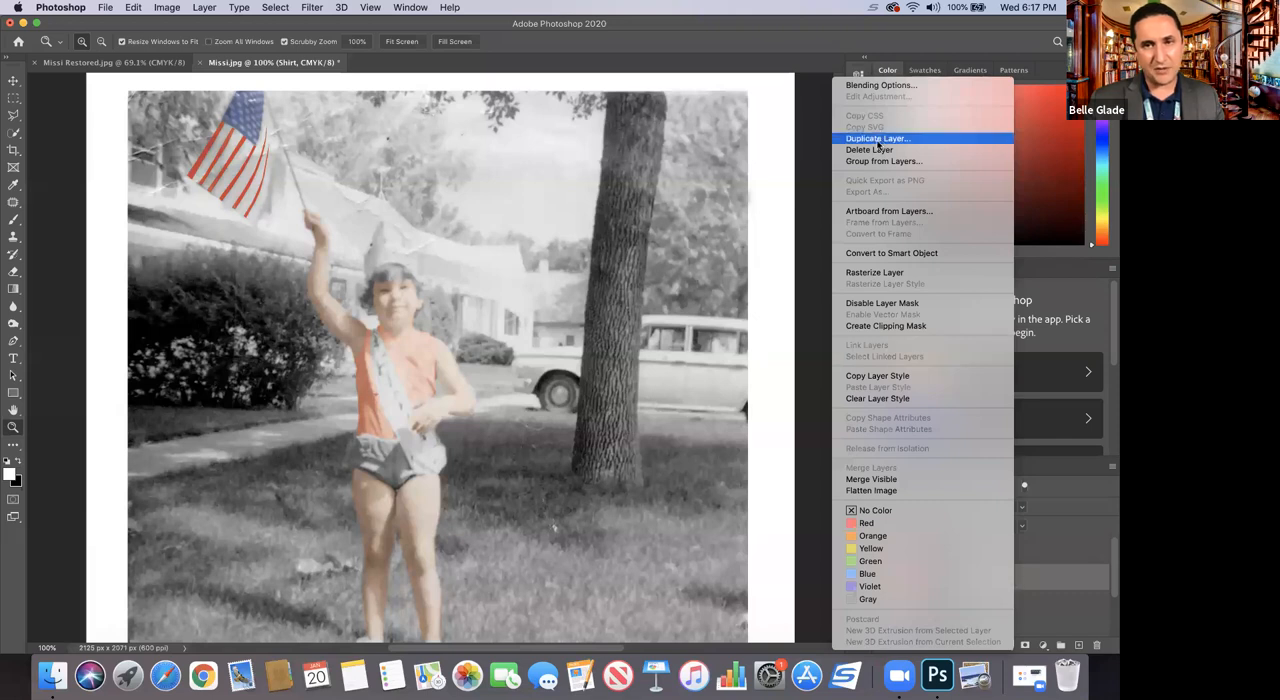
{"action": "left_click", "coordinate": [1059, 563]}
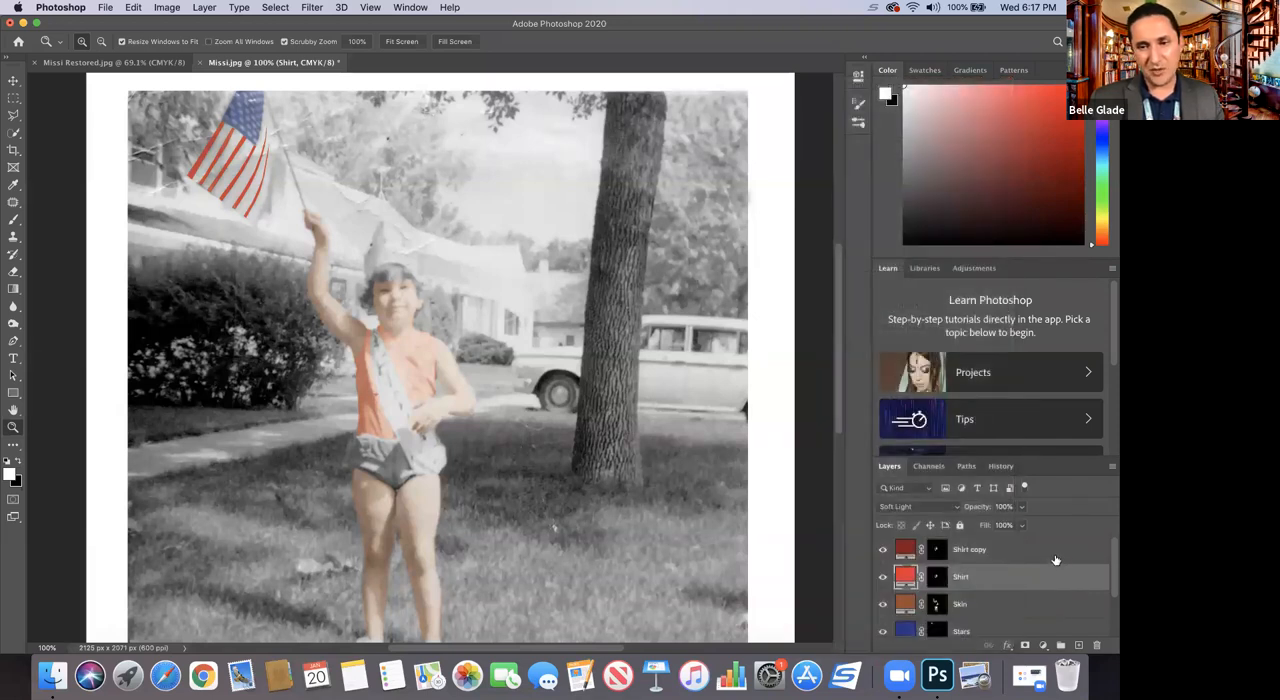
{"action": "left_click", "coordinate": [1058, 556]}
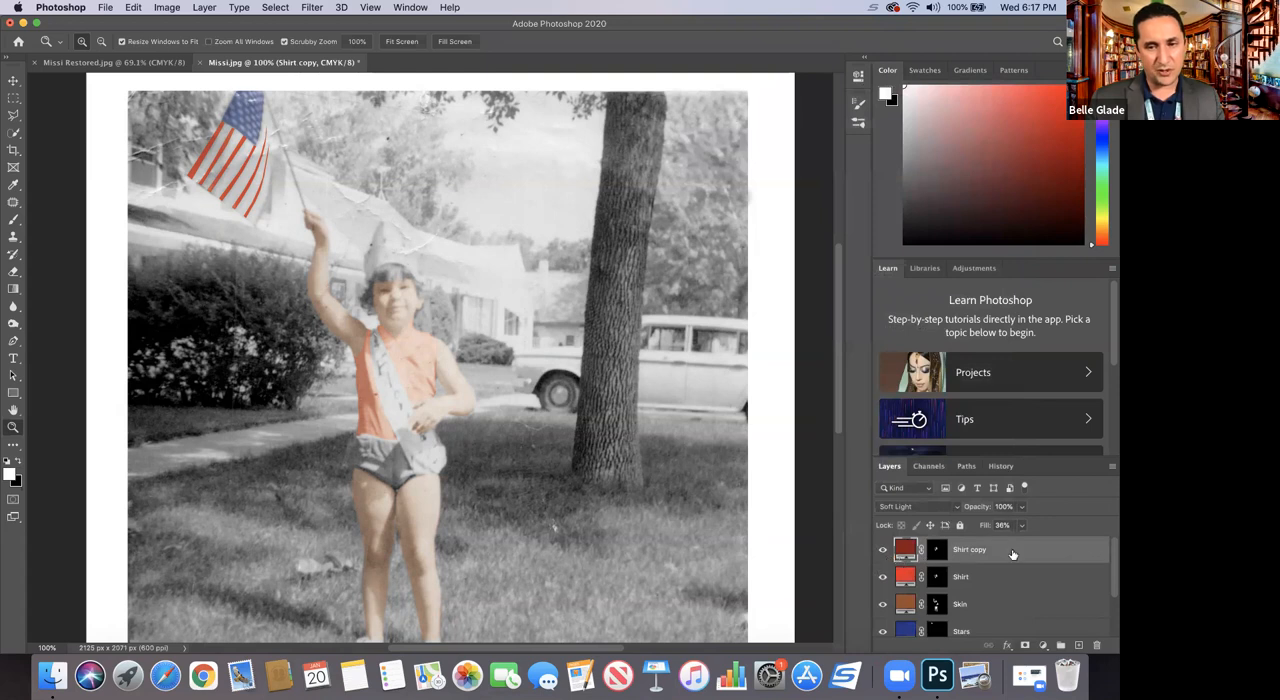
{"action": "left_click", "coordinate": [882, 553]}
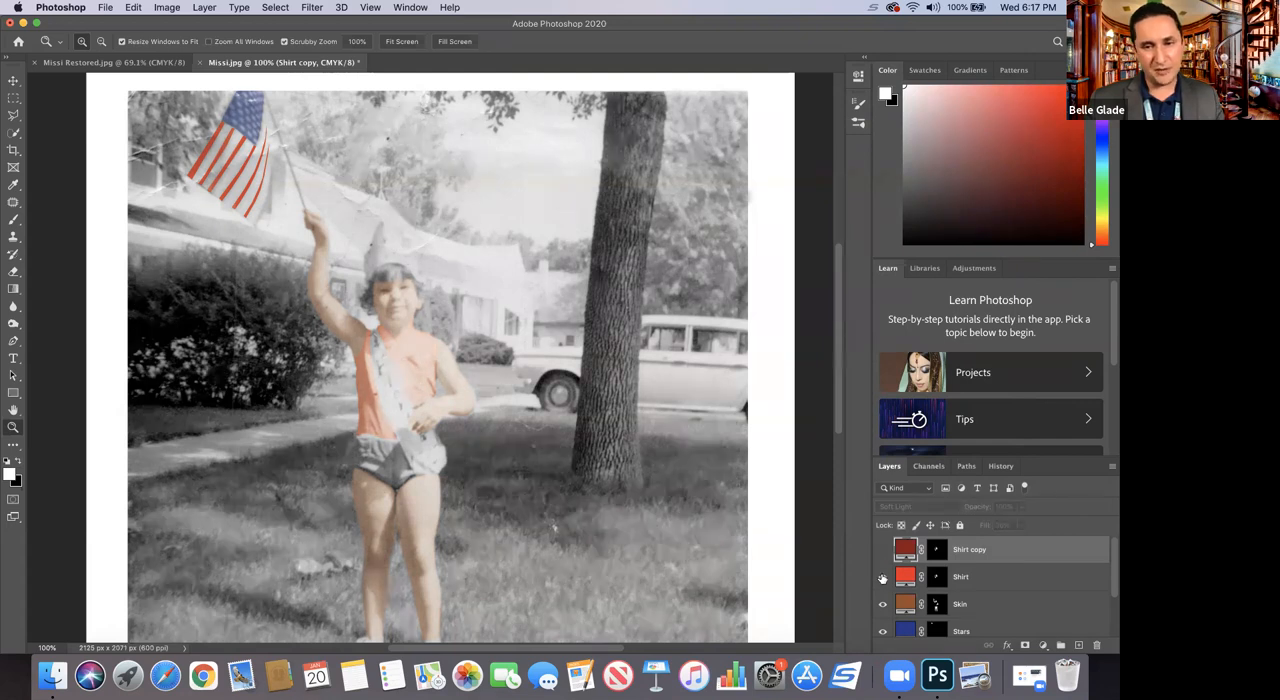
{"action": "left_click", "coordinate": [882, 580]}
{"action": "left_click", "coordinate": [882, 578]}
{"action": "left_click", "coordinate": [882, 550]}
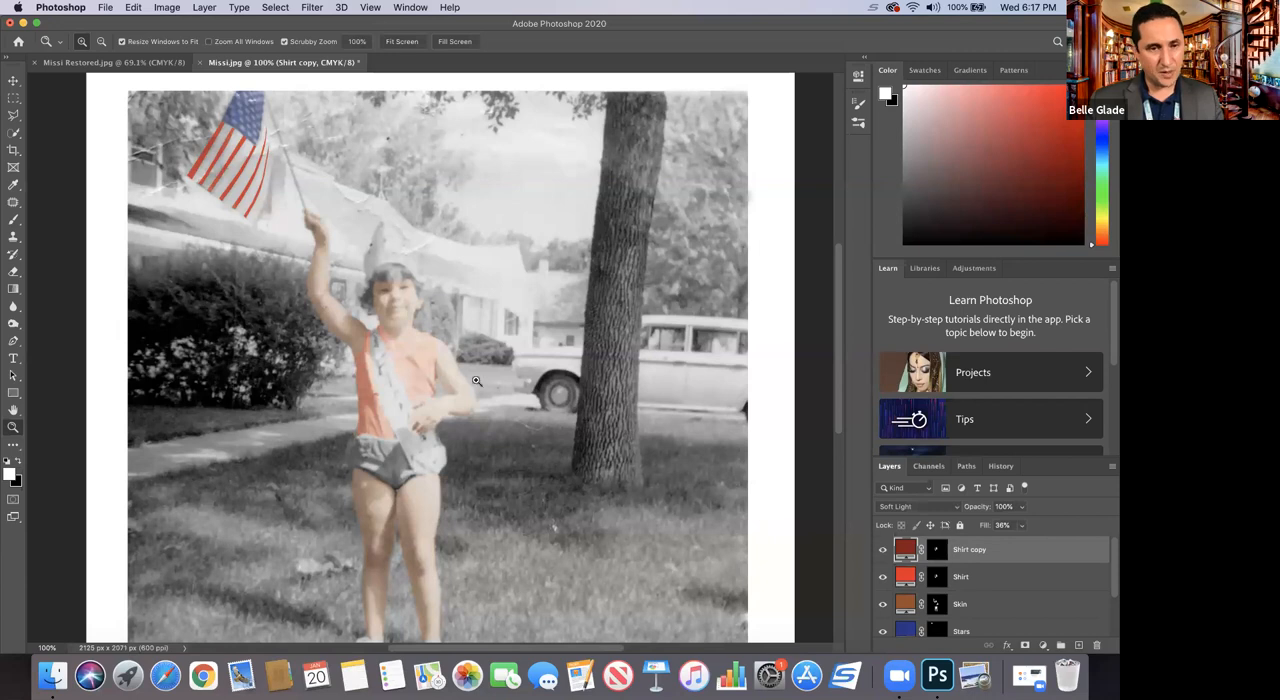
Step: Add a saturated blue Solid Color fill layer above the Shirt copy layer for the shorts
{"action": "left_click_drag", "start_coordinate": [333, 435], "coordinate": [471, 360]}
{"action": "scroll", "coordinate": [471, 360], "scroll_direction": "down", "scroll_amount": 5}
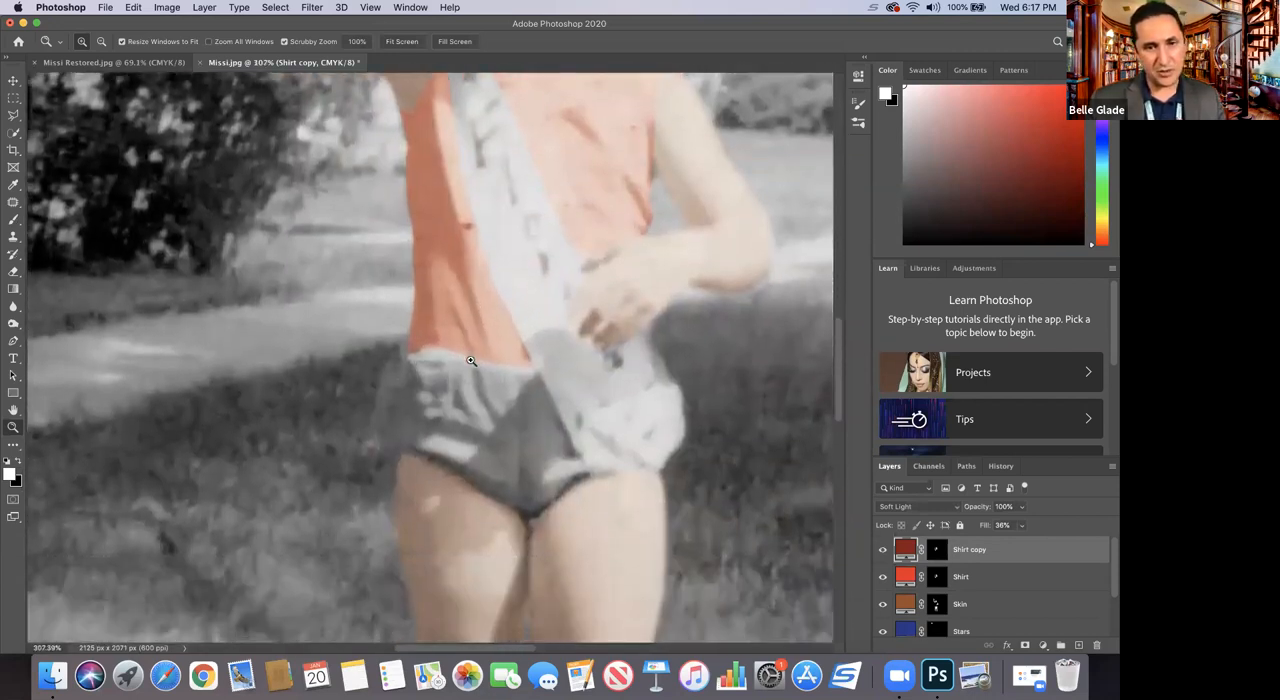
{"action": "left_click", "coordinate": [1043, 646]}
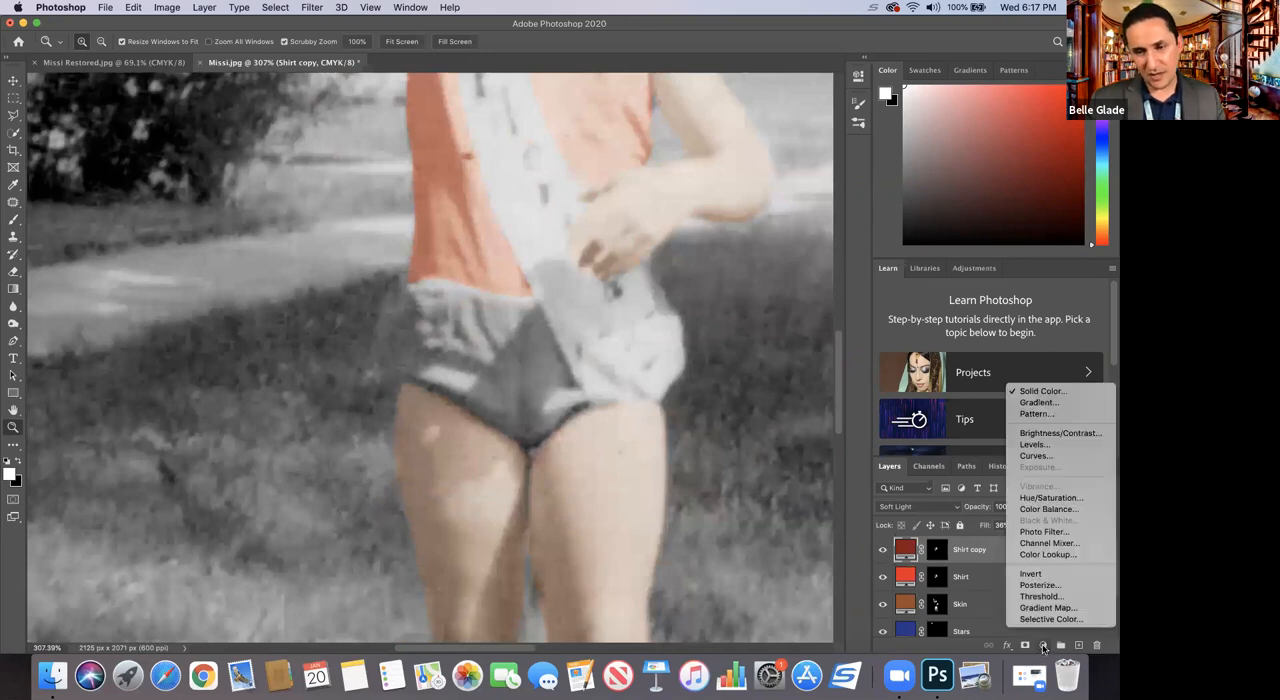
{"action": "left_click", "coordinate": [1023, 390]}
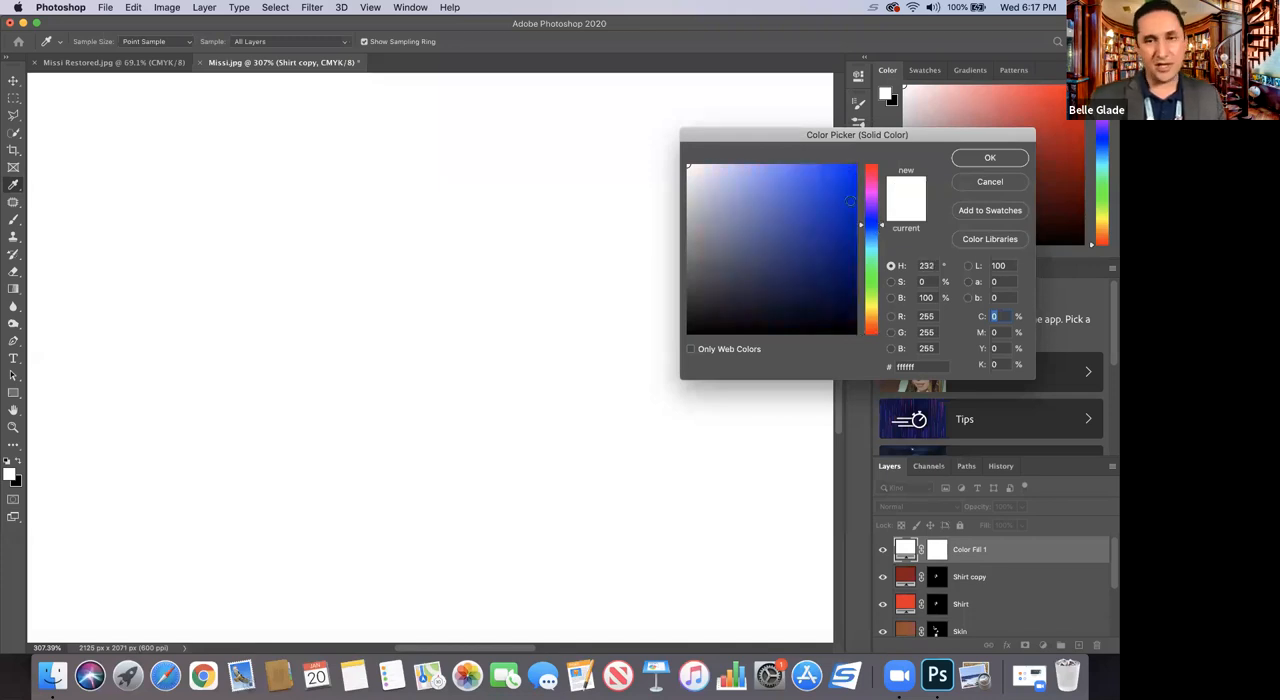
{"action": "left_click", "coordinate": [828, 178]}
{"action": "left_click_drag", "start_coordinate": [873, 243], "coordinate": [871, 227]}
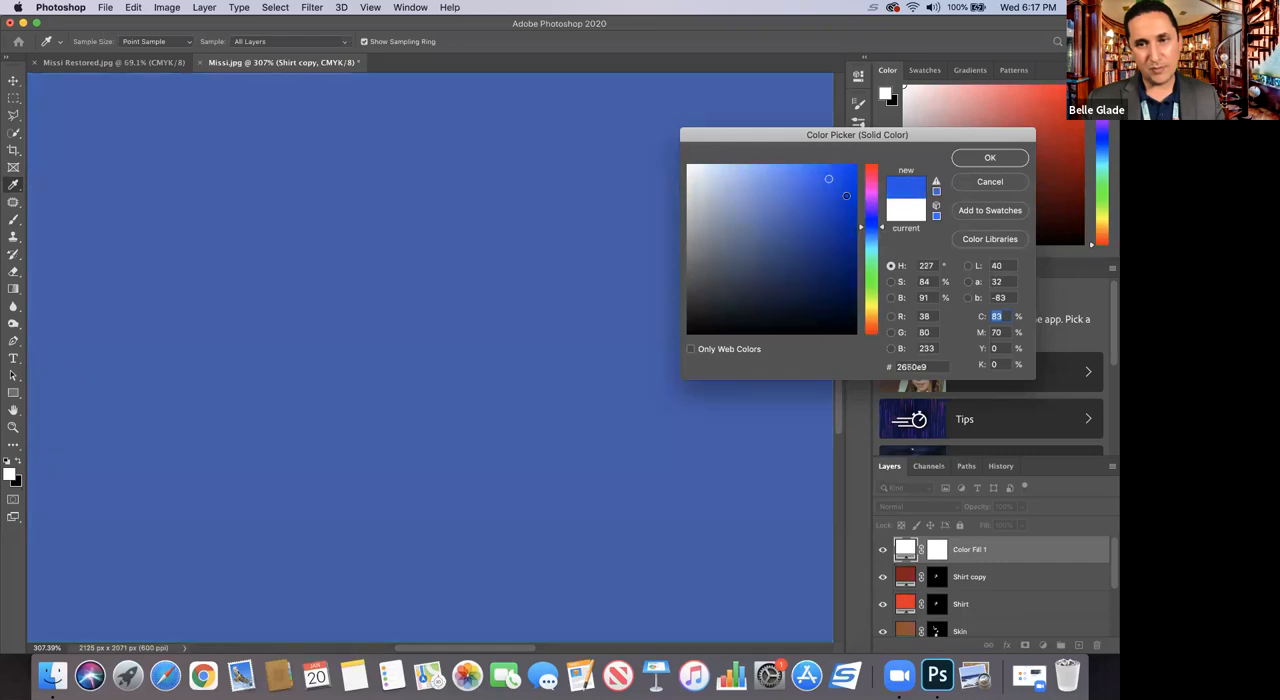
{"action": "left_click", "coordinate": [844, 187]}
{"action": "left_click", "coordinate": [988, 159]}
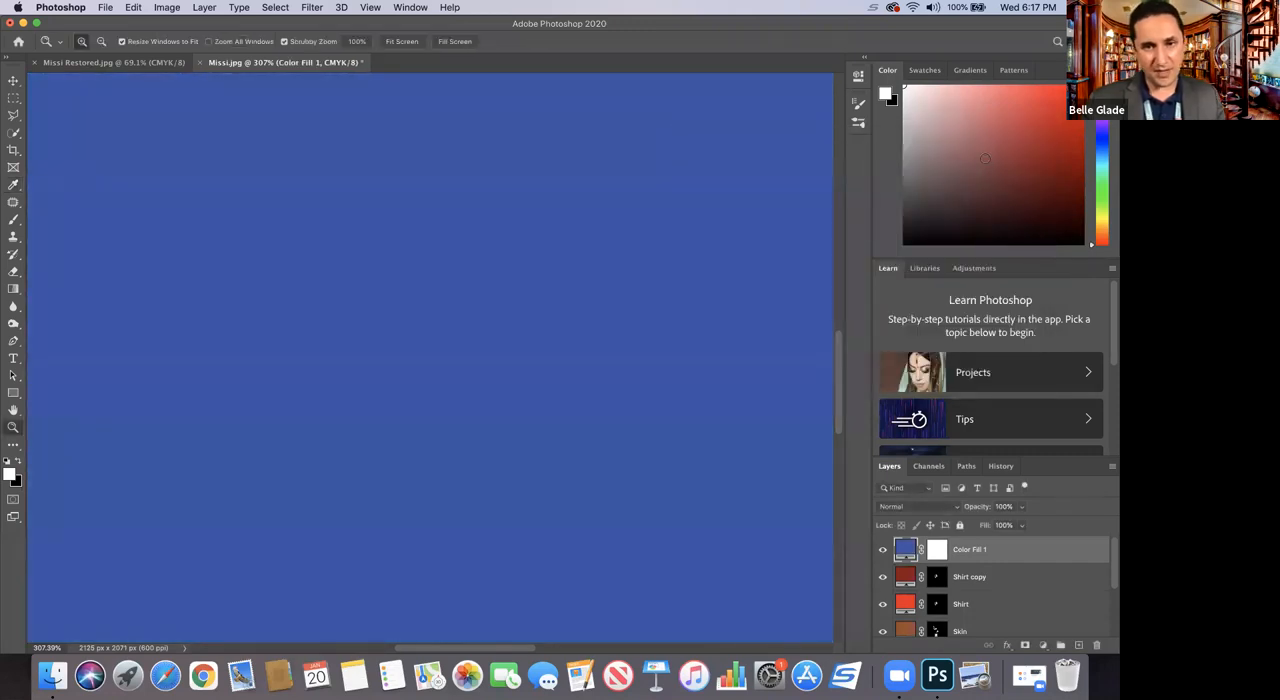
Step: Invert the blue fill layer's mask to black and outline both visible areas of the shorts with the Polygonal Lasso
{"action": "left_click", "coordinate": [936, 551]}
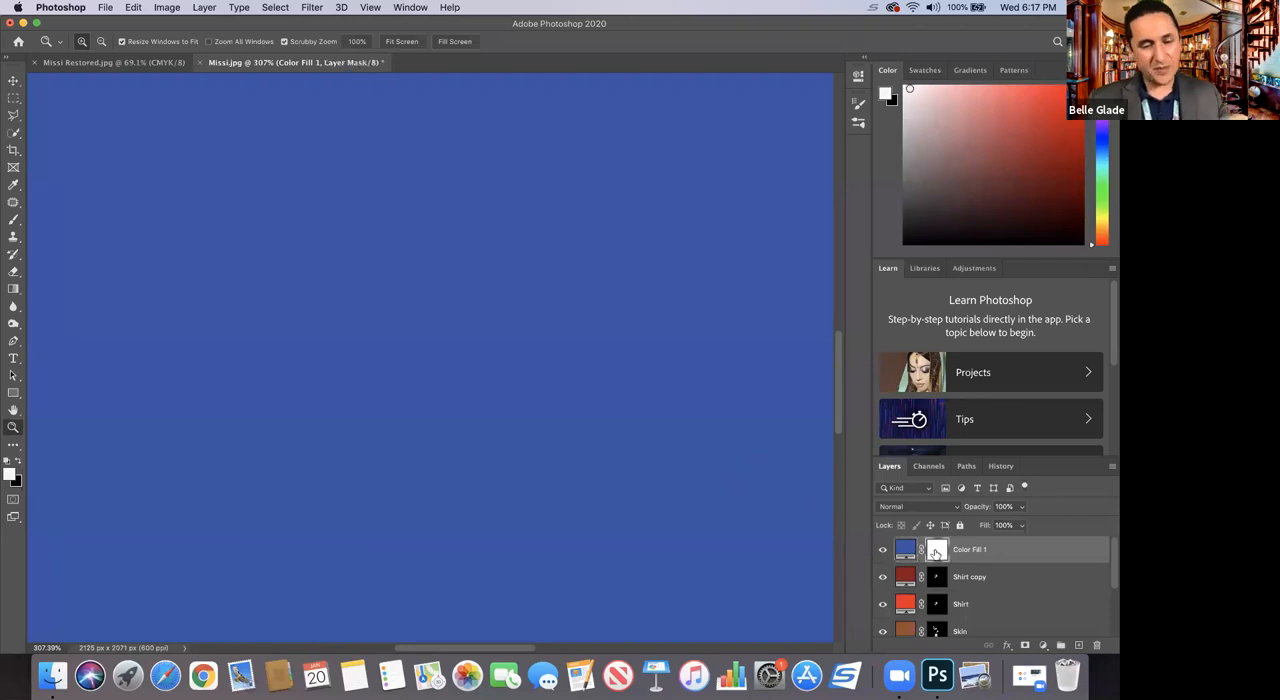
{"action": "key", "text": "super+i"}
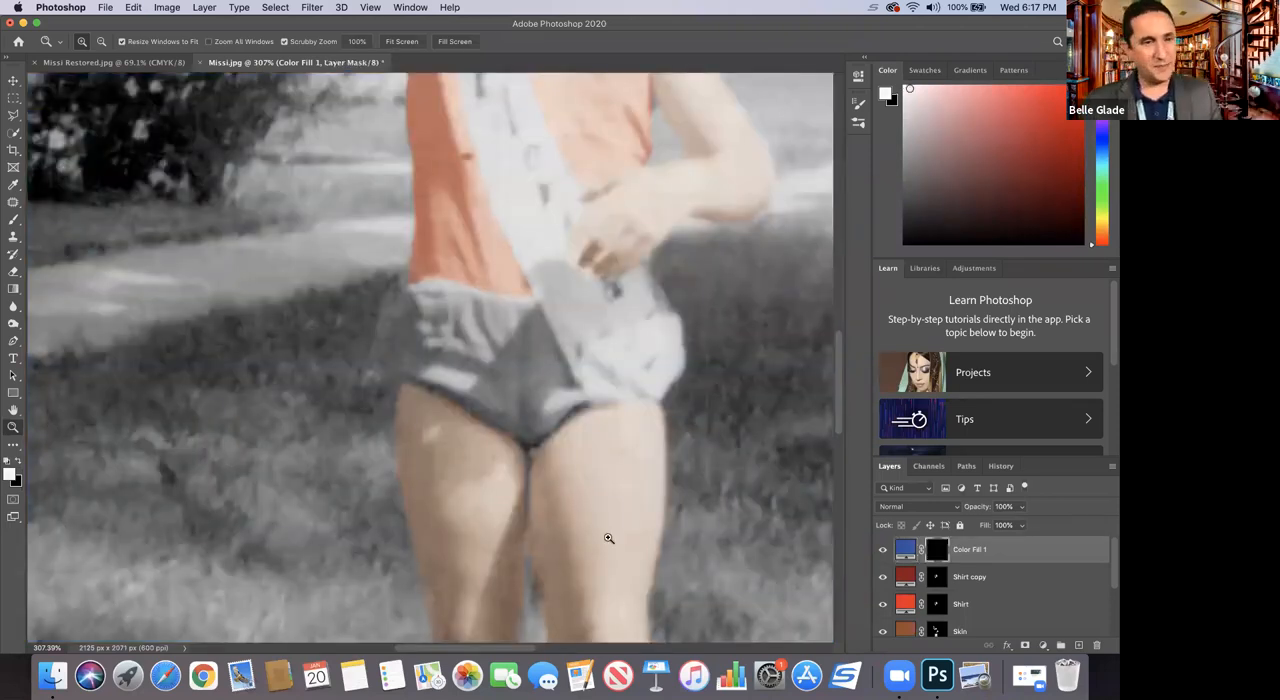
{"action": "left_click", "coordinate": [14, 116]}
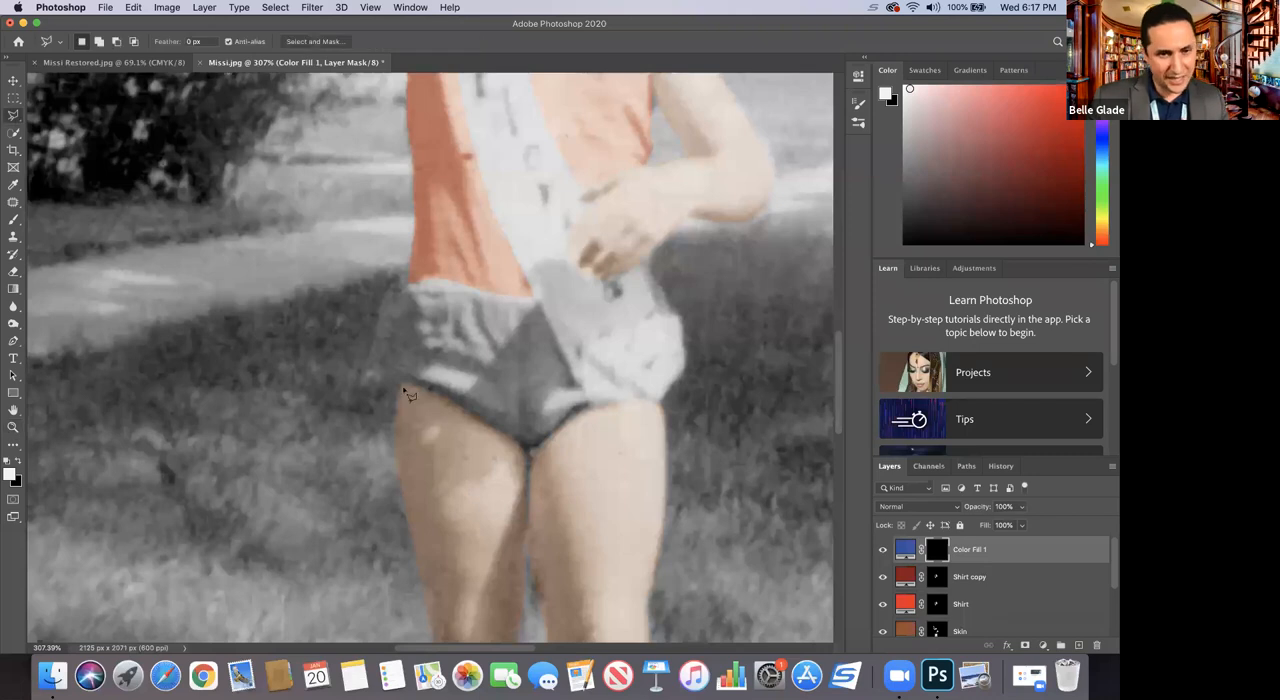
{"action": "mouse_move", "coordinate": [403, 378]}
{"action": "left_mouse_down"}
{"action": "mouse_move", "coordinate": [408, 284]}
{"action": "mouse_move", "coordinate": [456, 283]}
{"action": "mouse_move", "coordinate": [537, 297]}
{"action": "mouse_move", "coordinate": [554, 358]}
{"action": "mouse_move", "coordinate": [592, 408]}
{"action": "mouse_move", "coordinate": [545, 455]}
{"action": "mouse_move", "coordinate": [406, 384]}
{"action": "left_mouse_up"}
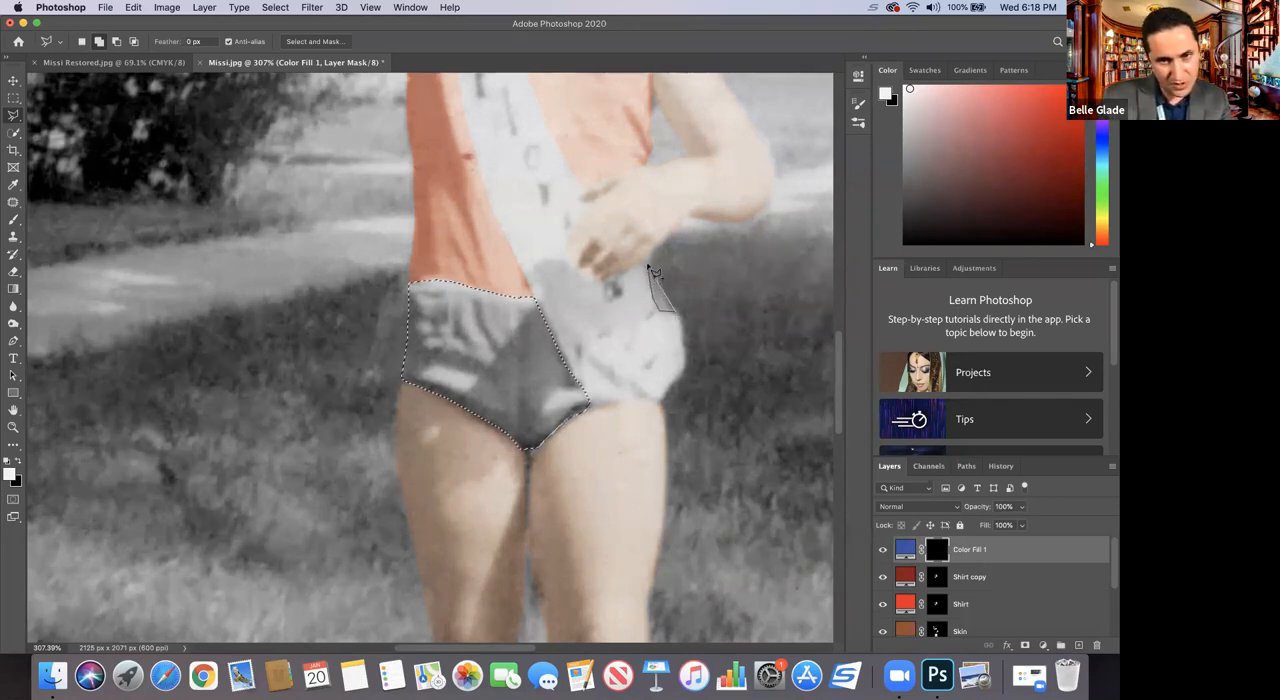
{"action": "left_click", "coordinate": [677, 314]}
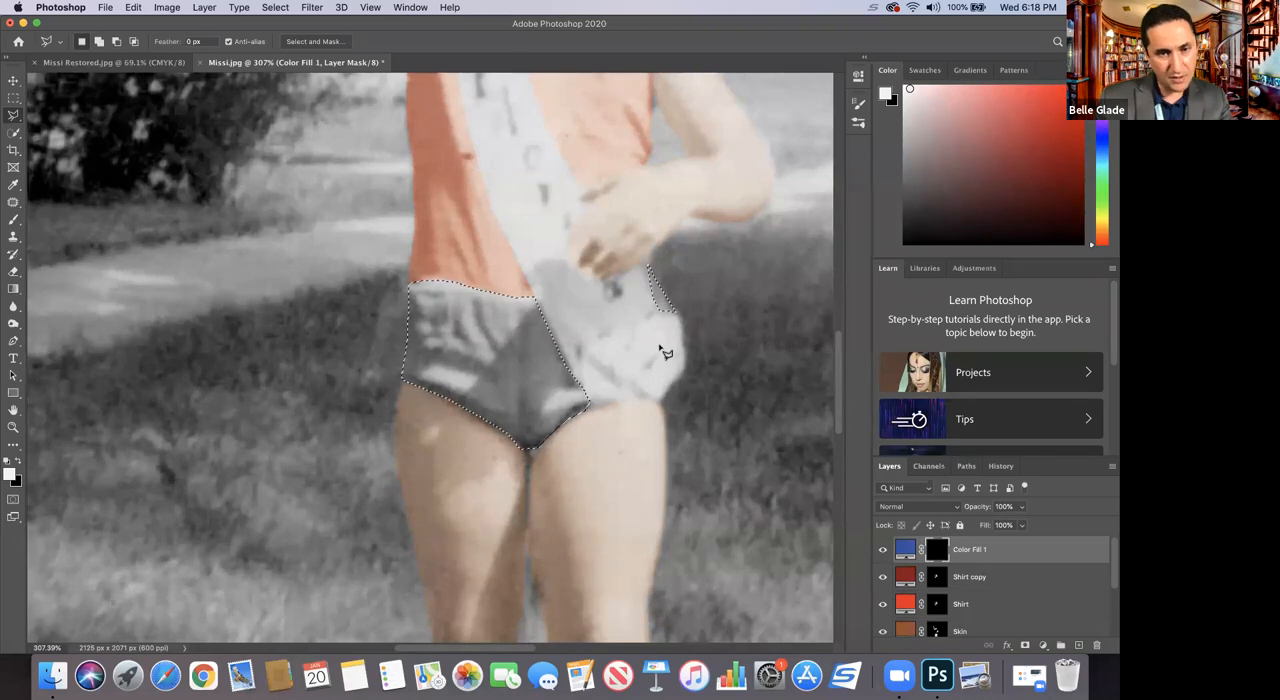
Step: Paint white inside the shorts selection on the blue fill's mask and set the layer's blend mode to Soft Light
{"action": "left_click", "coordinate": [13, 219]}
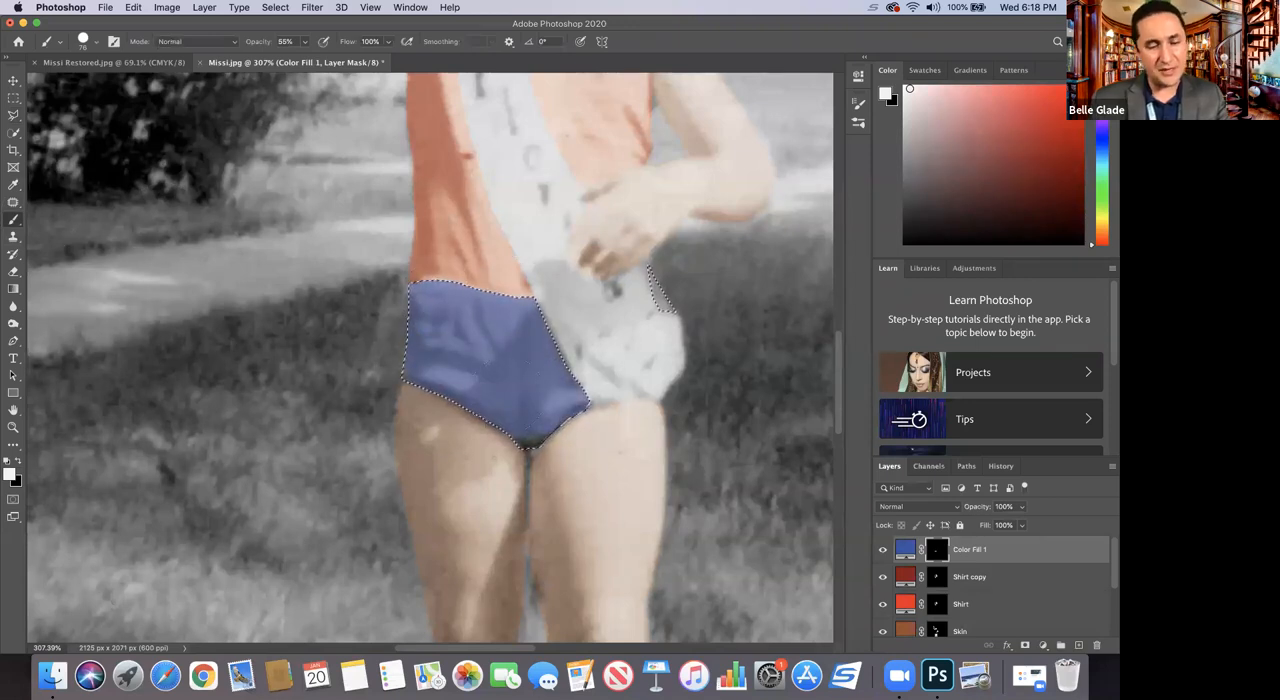
{"action": "left_click", "coordinate": [893, 509]}
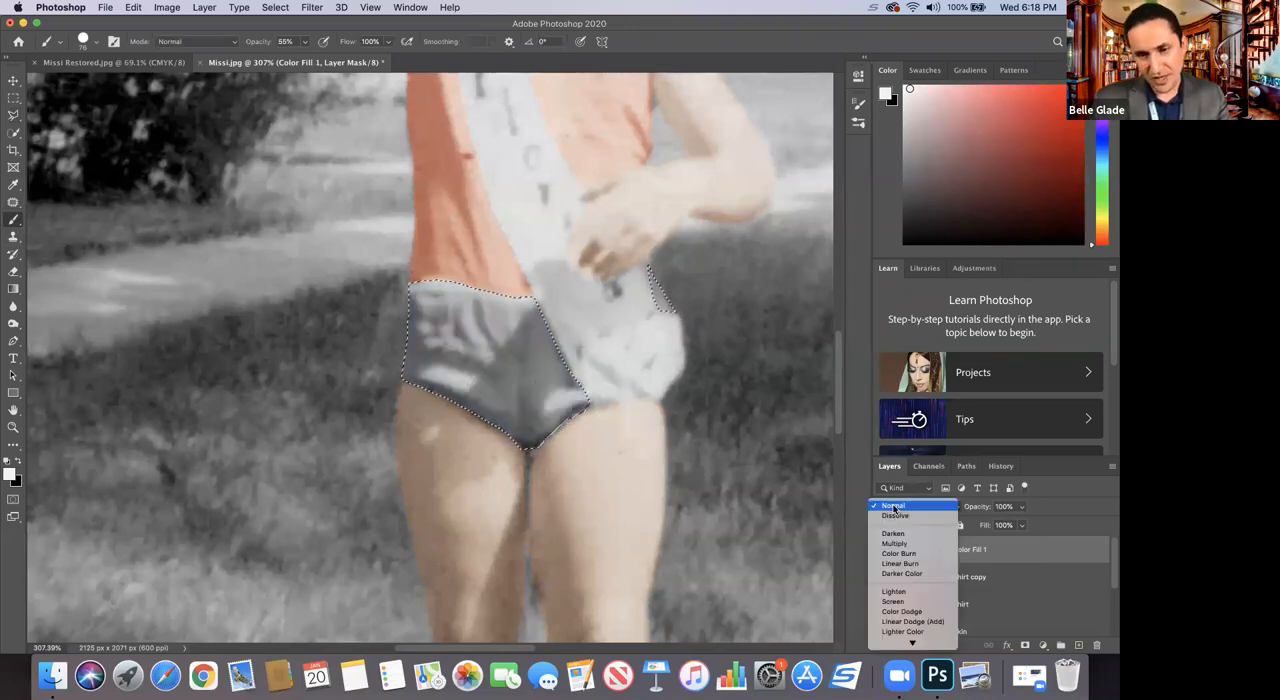
{"action": "mouse_move", "coordinate": [920, 643]}
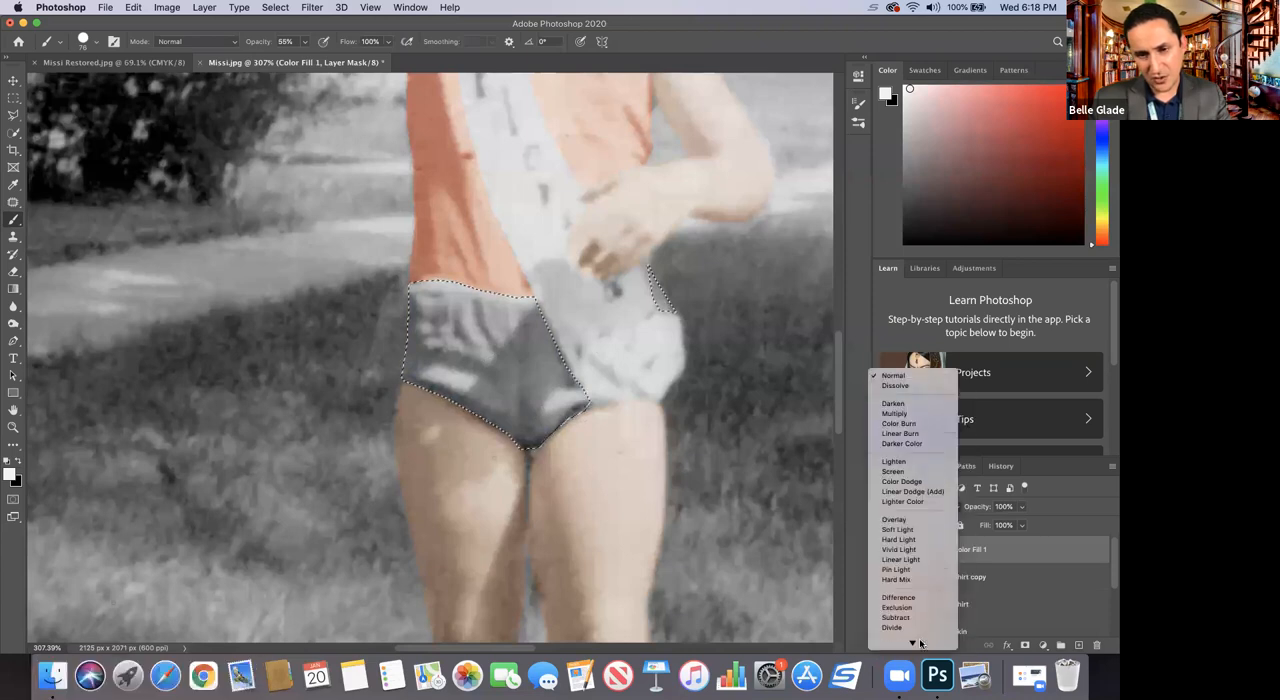
{"action": "left_click", "coordinate": [911, 497]}
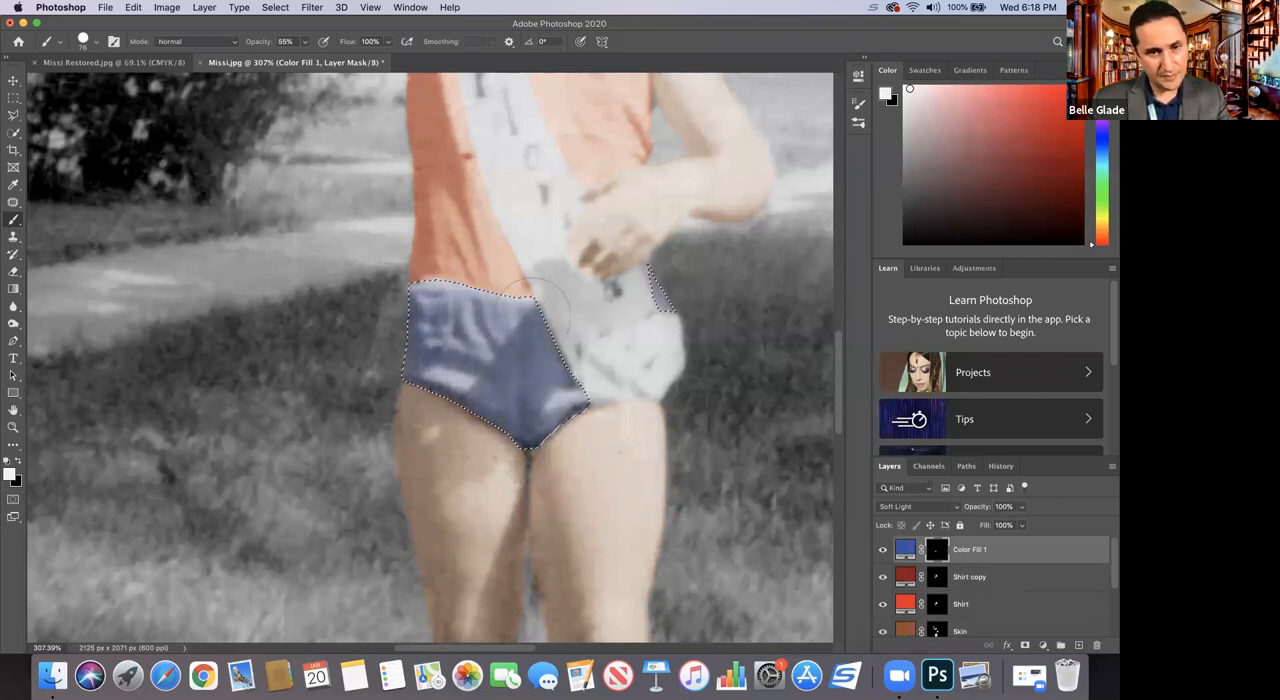
{"action": "mouse_move", "coordinate": [739, 262]}
{"action": "left_mouse_down"}
{"action": "mouse_move", "coordinate": [571, 412]}
{"action": "mouse_move", "coordinate": [442, 327]}
{"action": "mouse_move", "coordinate": [536, 272]}
{"action": "left_mouse_up"}
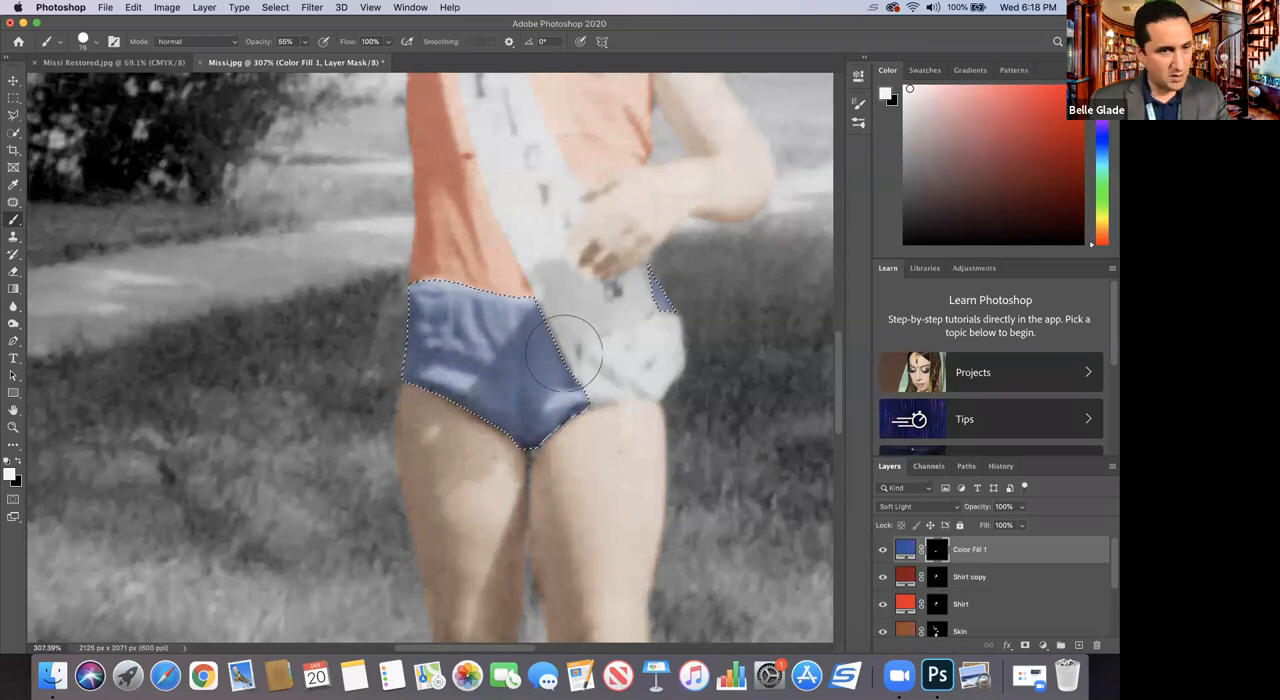
Step: View the whole photo at 66.7% and clear the shorts selection
{"action": "left_click", "coordinate": [13, 429]}
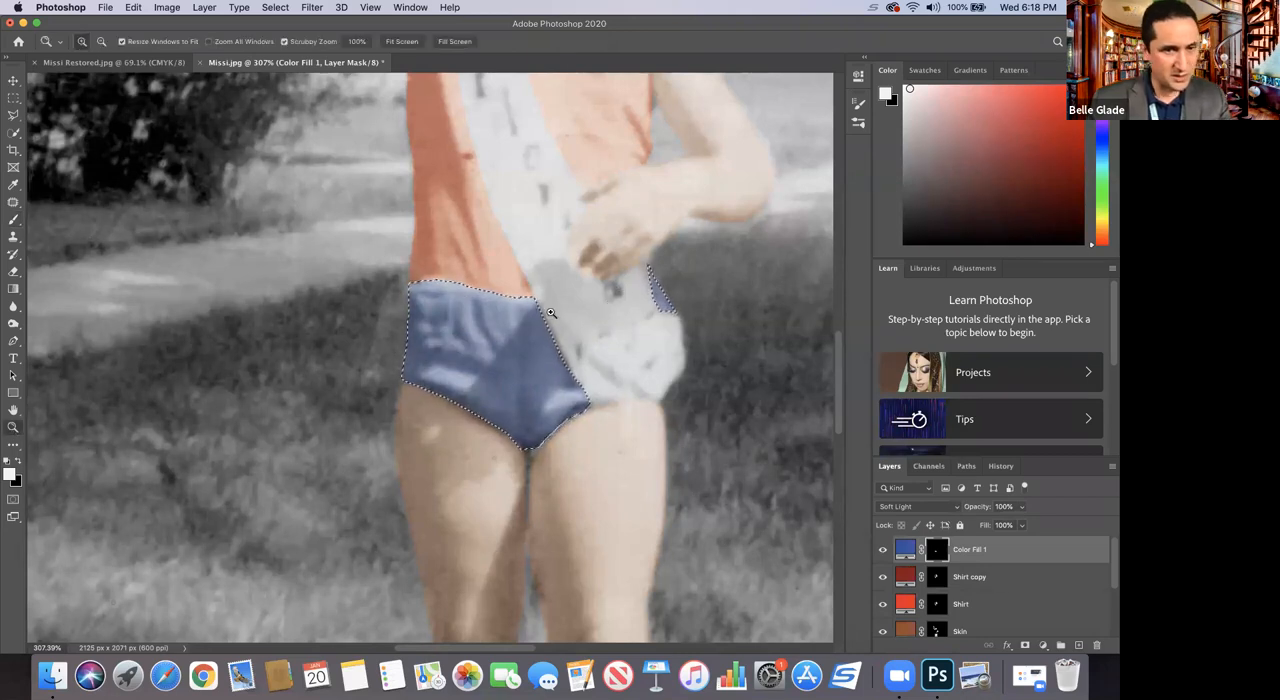
{"action": "left_click", "coordinate": [440, 324], "text": "alt"}
{"action": "left_click", "coordinate": [440, 324], "text": "alt"}
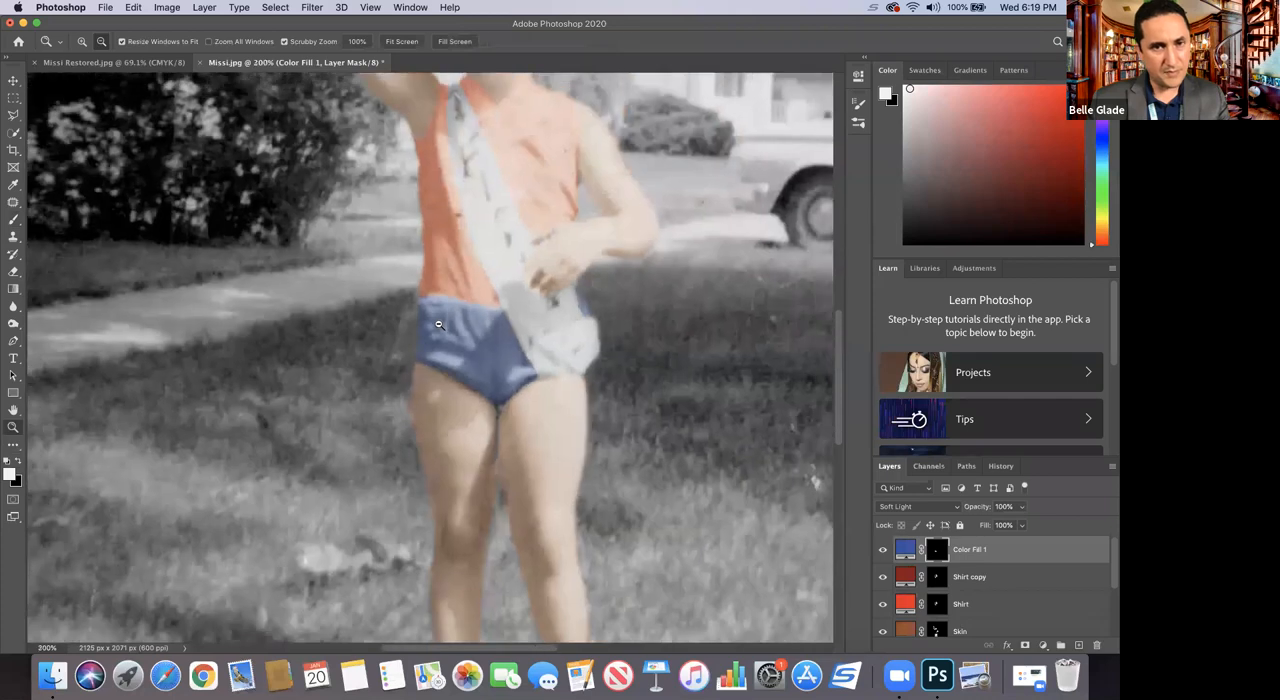
{"action": "left_click", "coordinate": [440, 324], "text": "alt"}
{"action": "left_click", "coordinate": [439, 324], "text": "alt"}
{"action": "left_click", "coordinate": [438, 324], "text": "alt"}
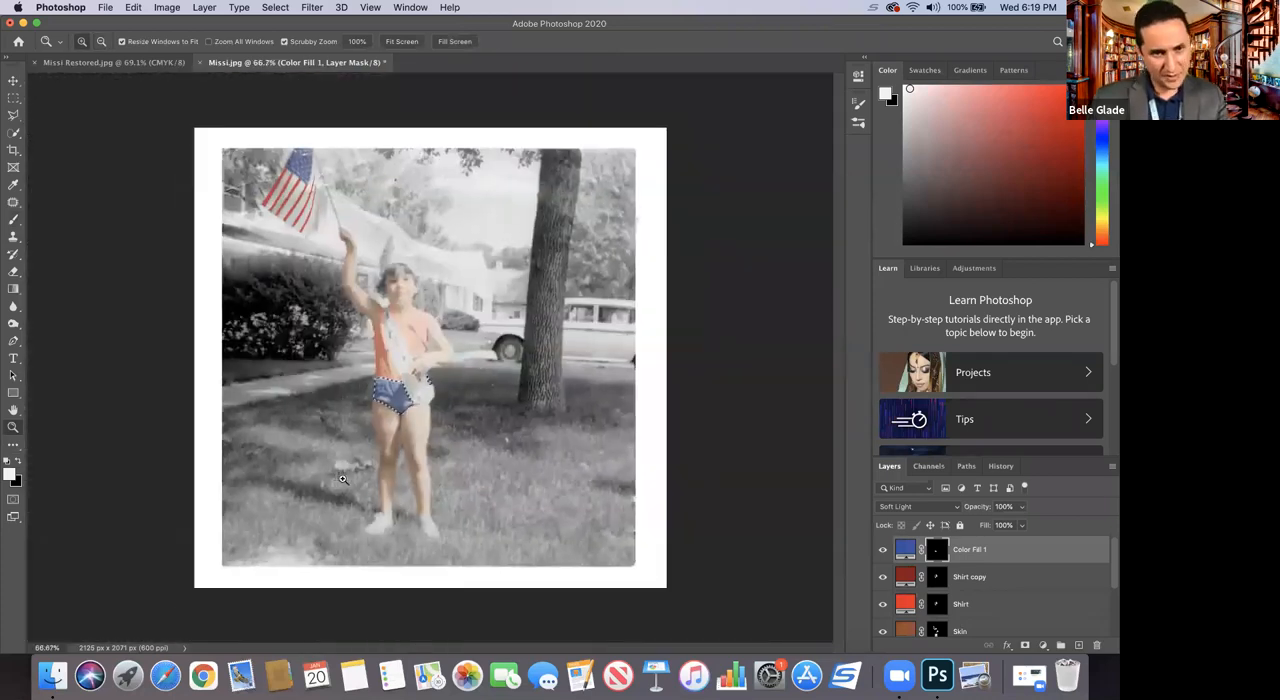
{"action": "key", "text": "ctrl+d"}
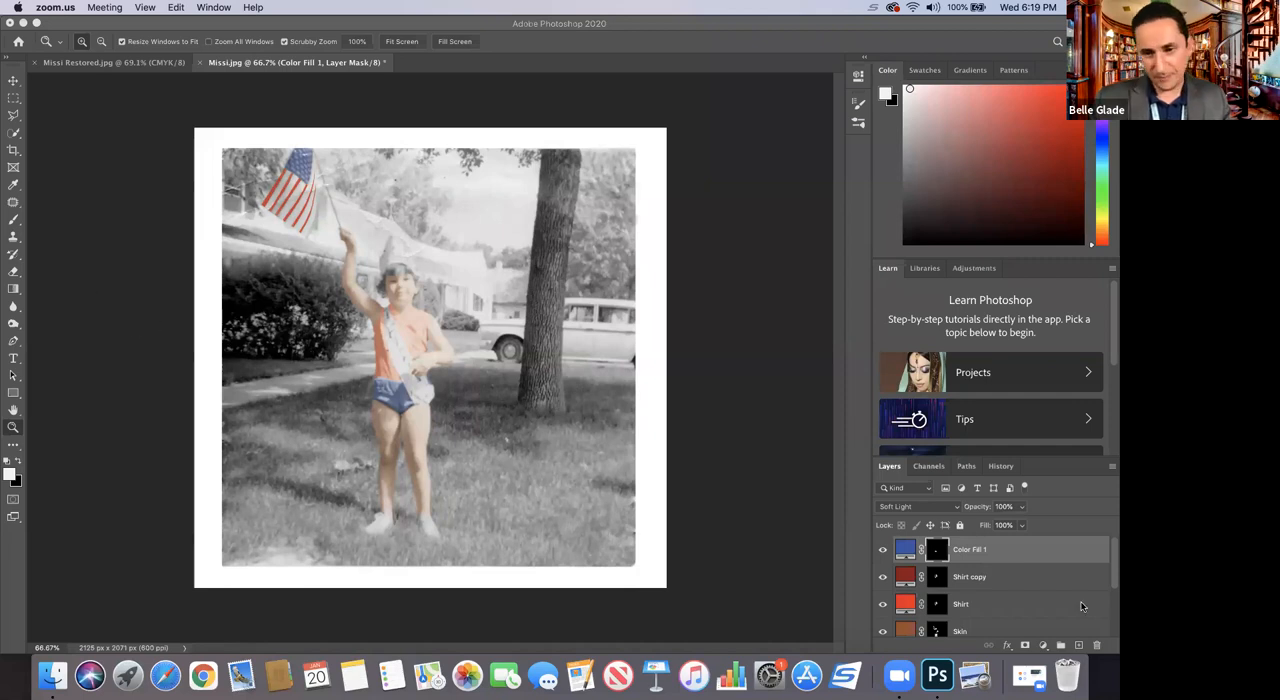
Step: Add a green 089819 Solid Color fill layer above the blue fill and invert its mask to black
{"action": "left_click", "coordinate": [1043, 646]}
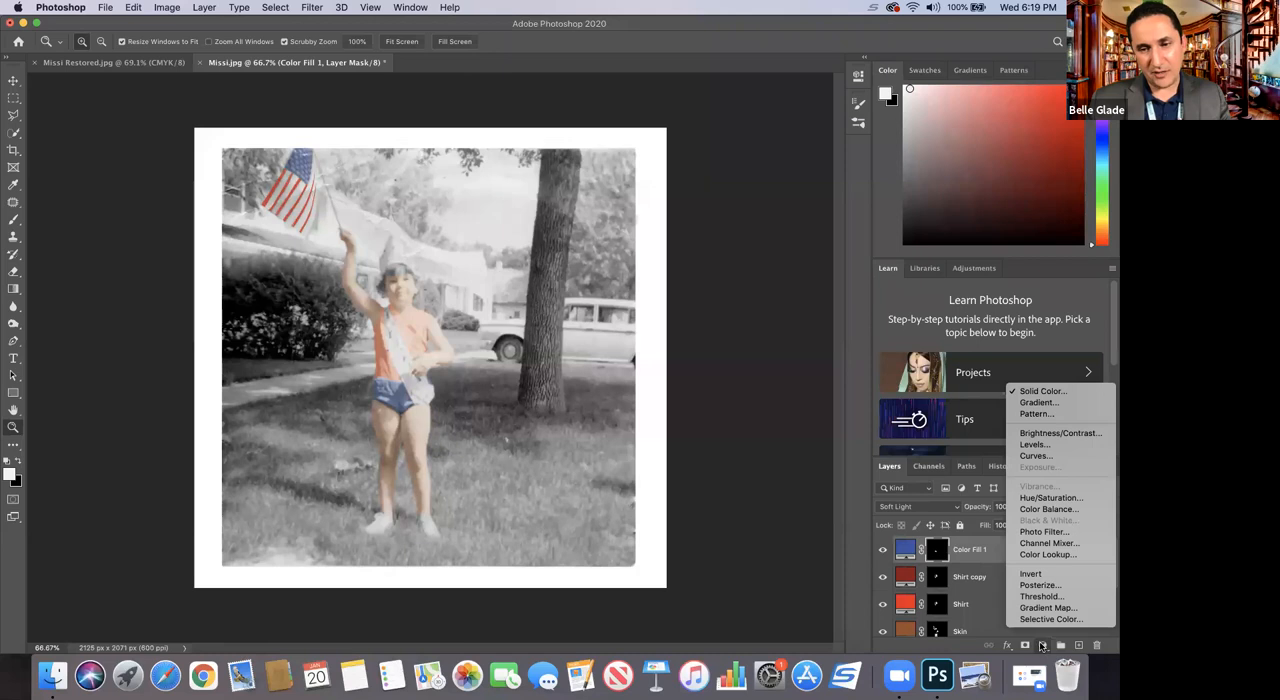
{"action": "left_click", "coordinate": [1045, 391]}
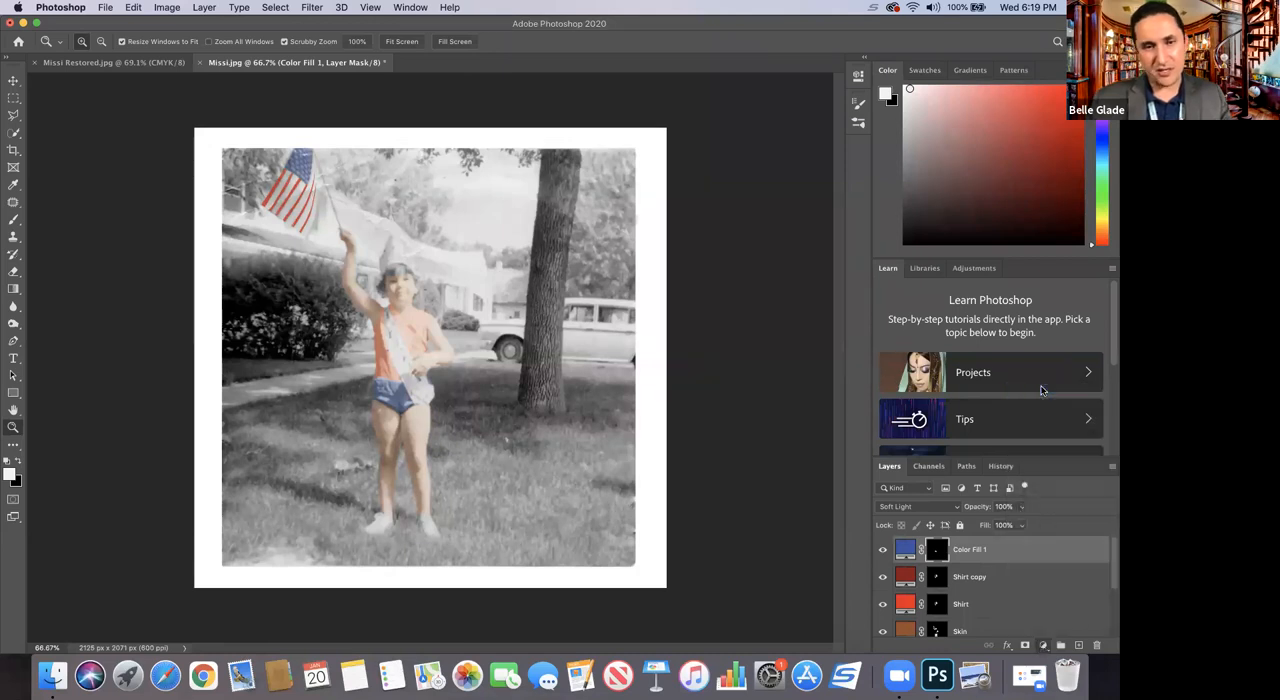
{"action": "left_click_drag", "start_coordinate": [874, 289], "coordinate": [872, 277]}
{"action": "mouse_move", "coordinate": [832, 232]}
{"action": "left_mouse_down"}
{"action": "mouse_move", "coordinate": [844, 220]}
{"action": "mouse_move", "coordinate": [847, 234]}
{"action": "left_mouse_up"}
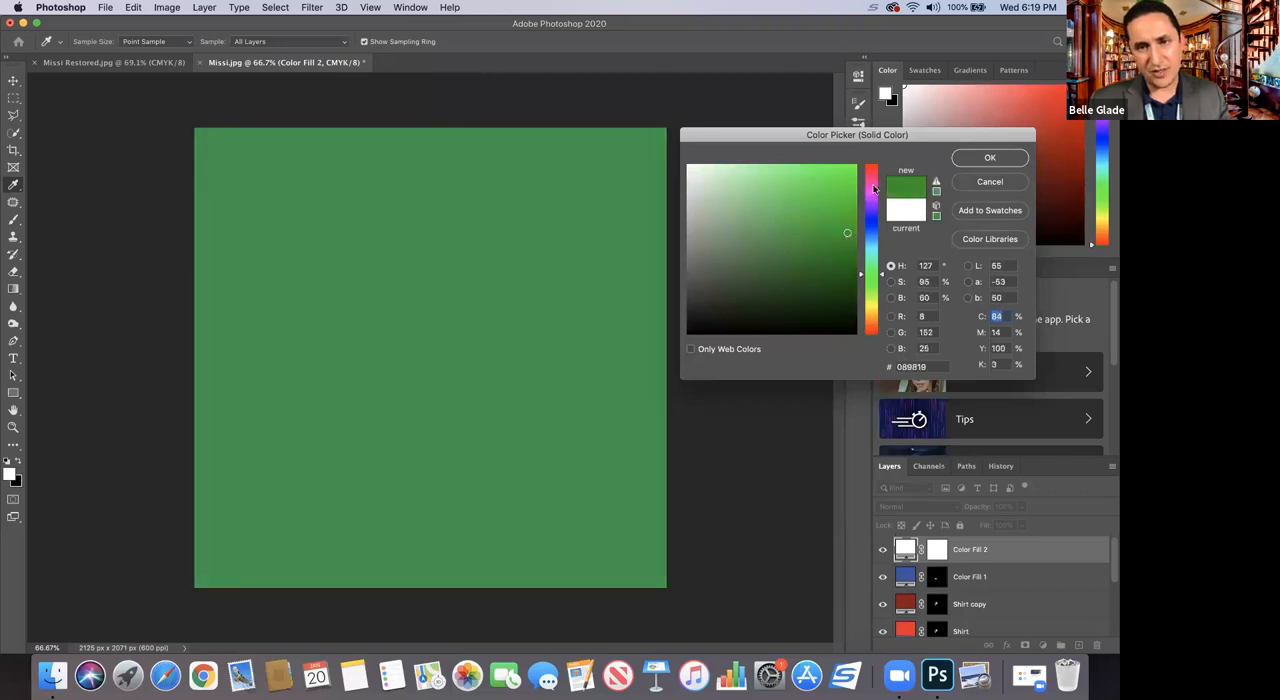
{"action": "left_click", "coordinate": [988, 157]}
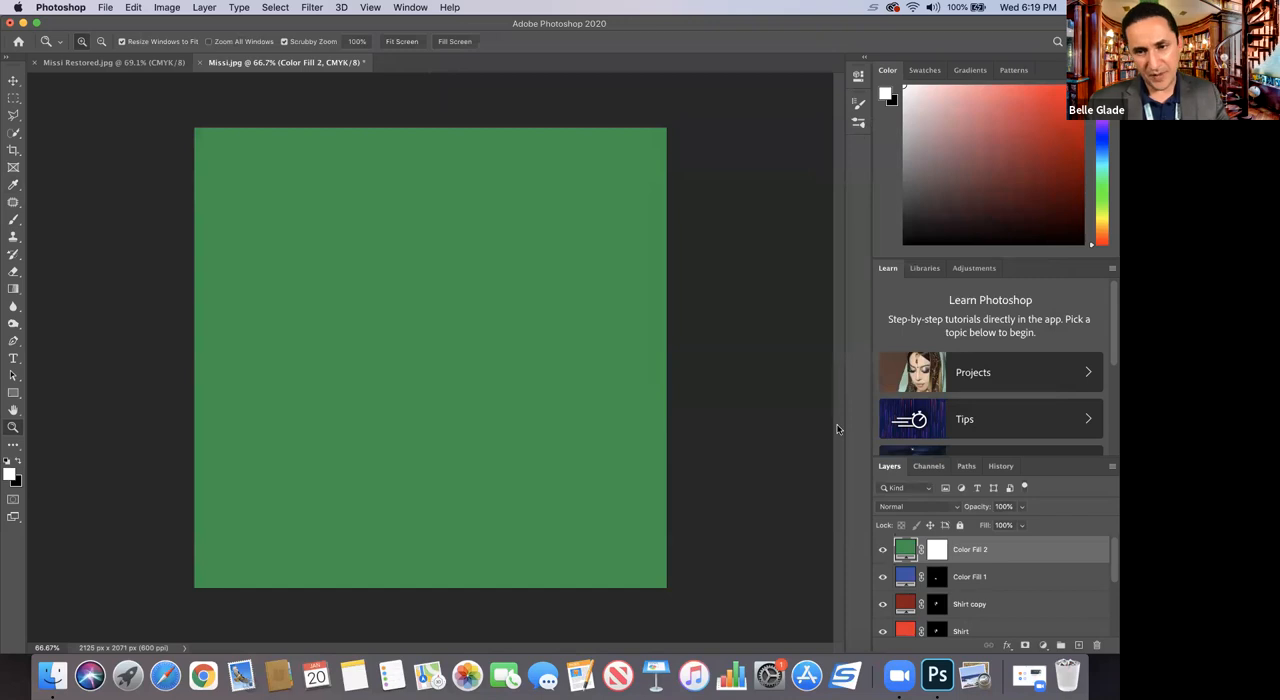
{"action": "left_click", "coordinate": [937, 551]}
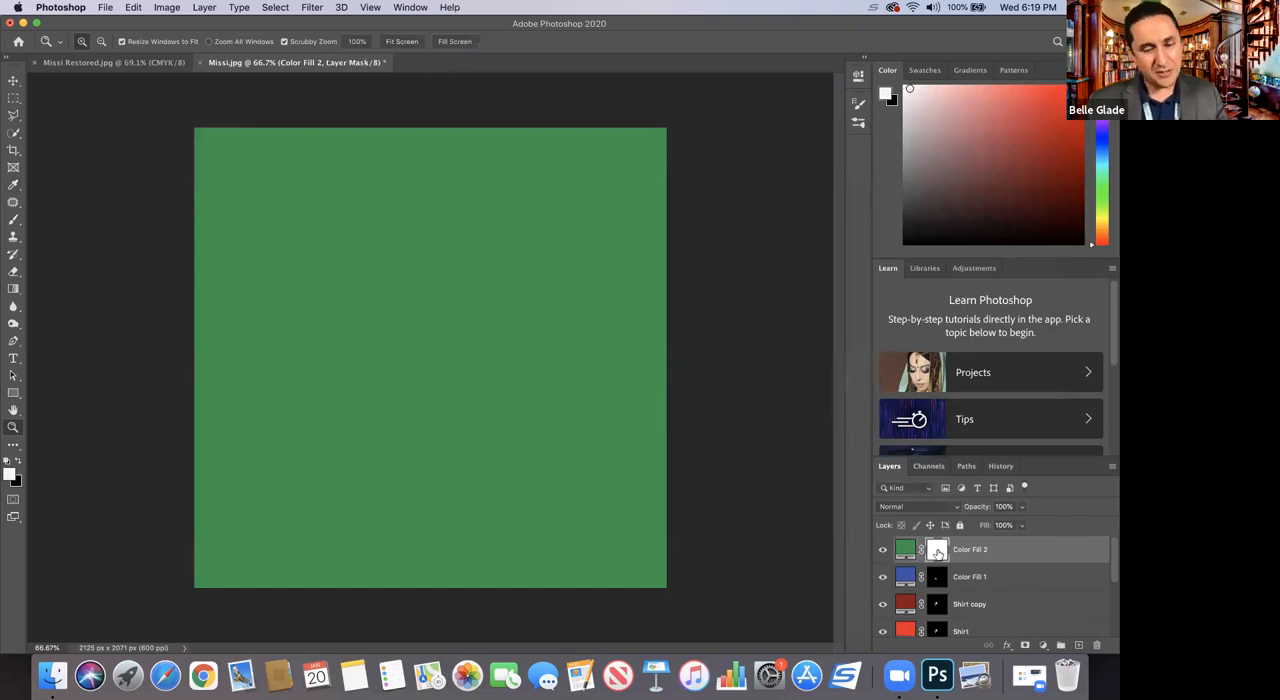
{"action": "key", "text": "super+i"}
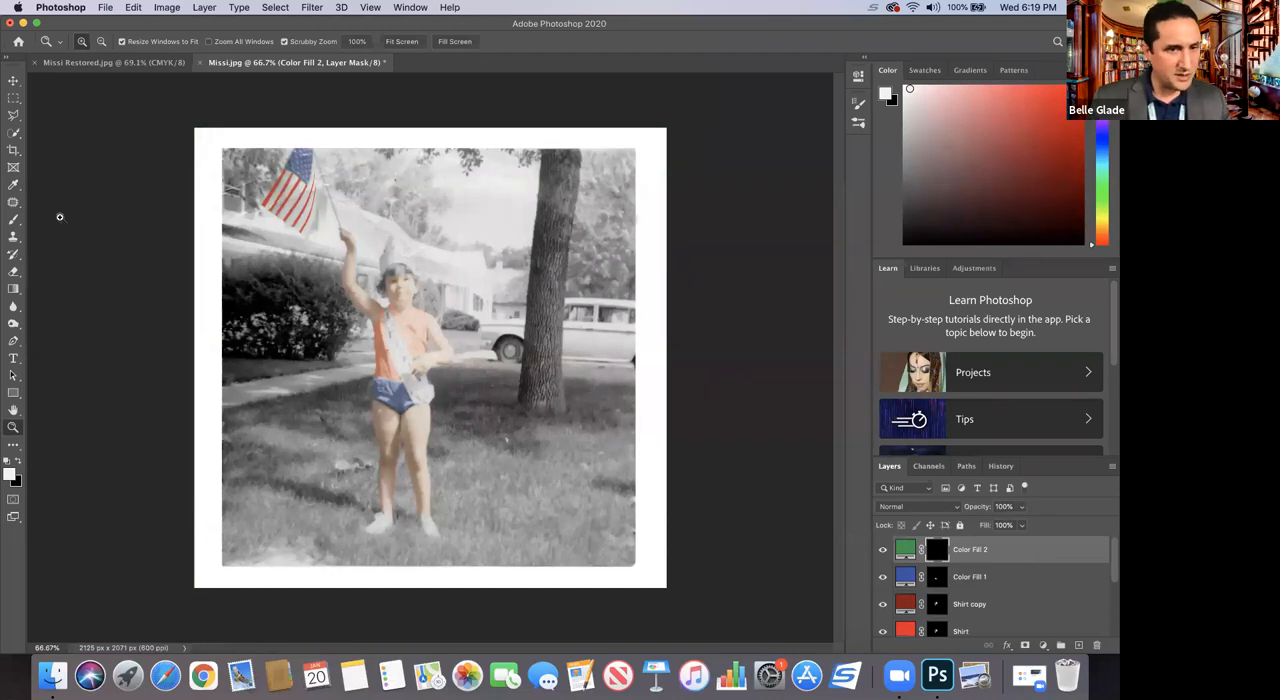
{"action": "left_click", "coordinate": [13, 115]}
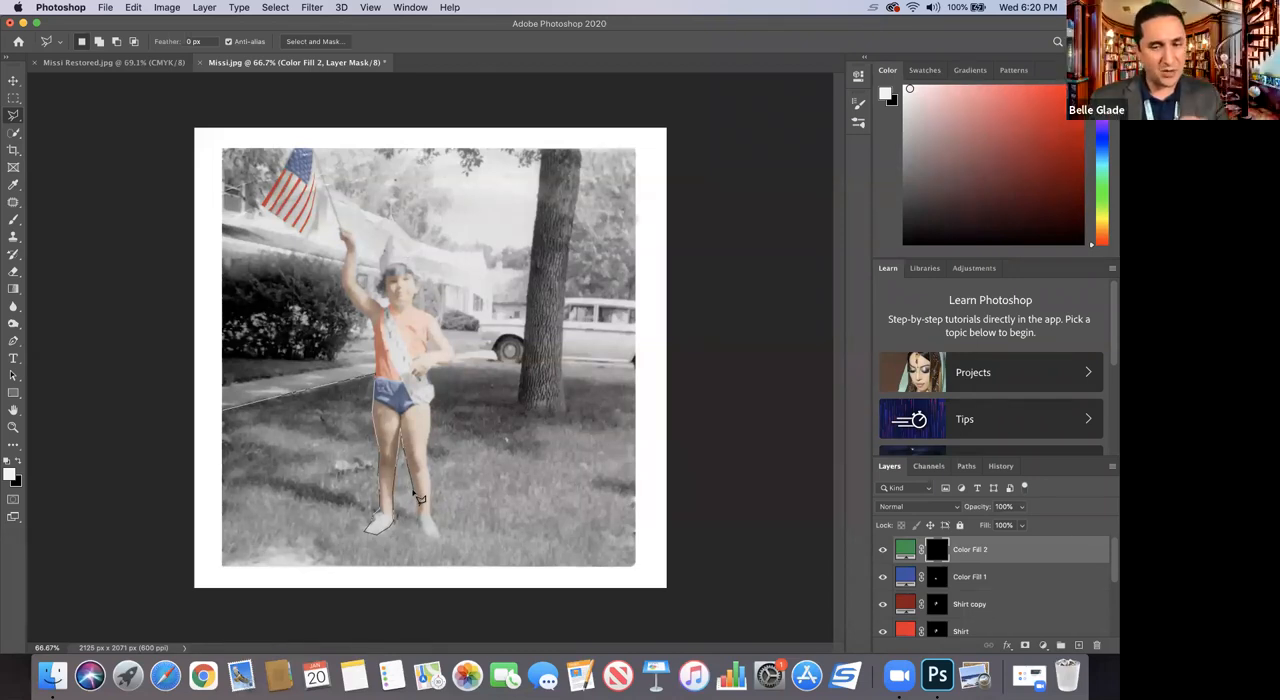
{"action": "left_click", "coordinate": [953, 509]}
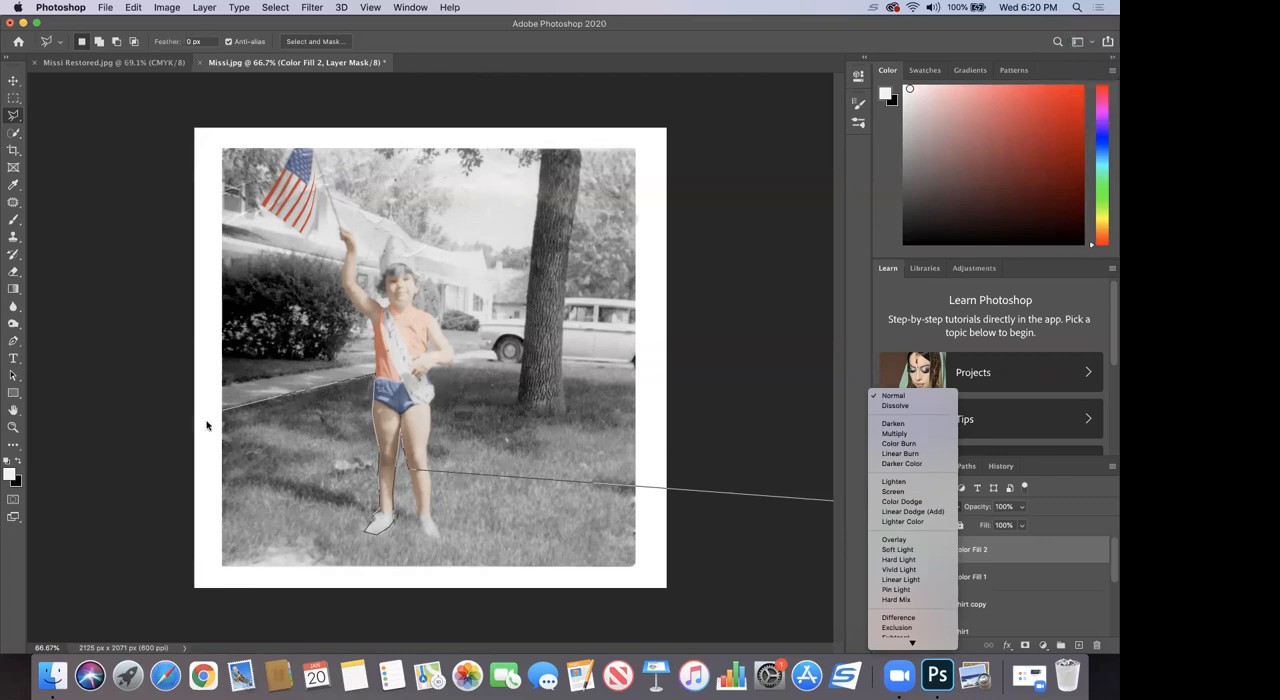
{"action": "left_click", "coordinate": [352, 488]}
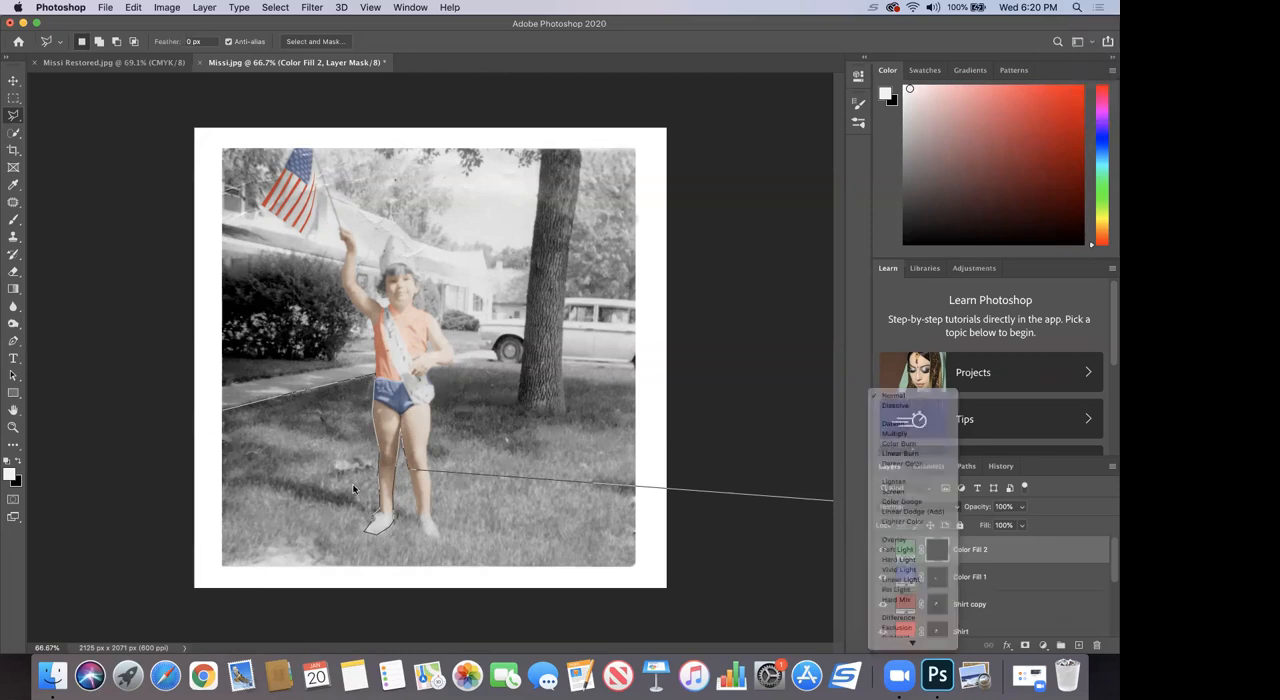
Step: Outline the lawn and the grass strips beyond the sidewalk with the Polygonal Lasso, leaving out the child's legs and the tree trunk
{"action": "left_click", "coordinate": [225, 410]}
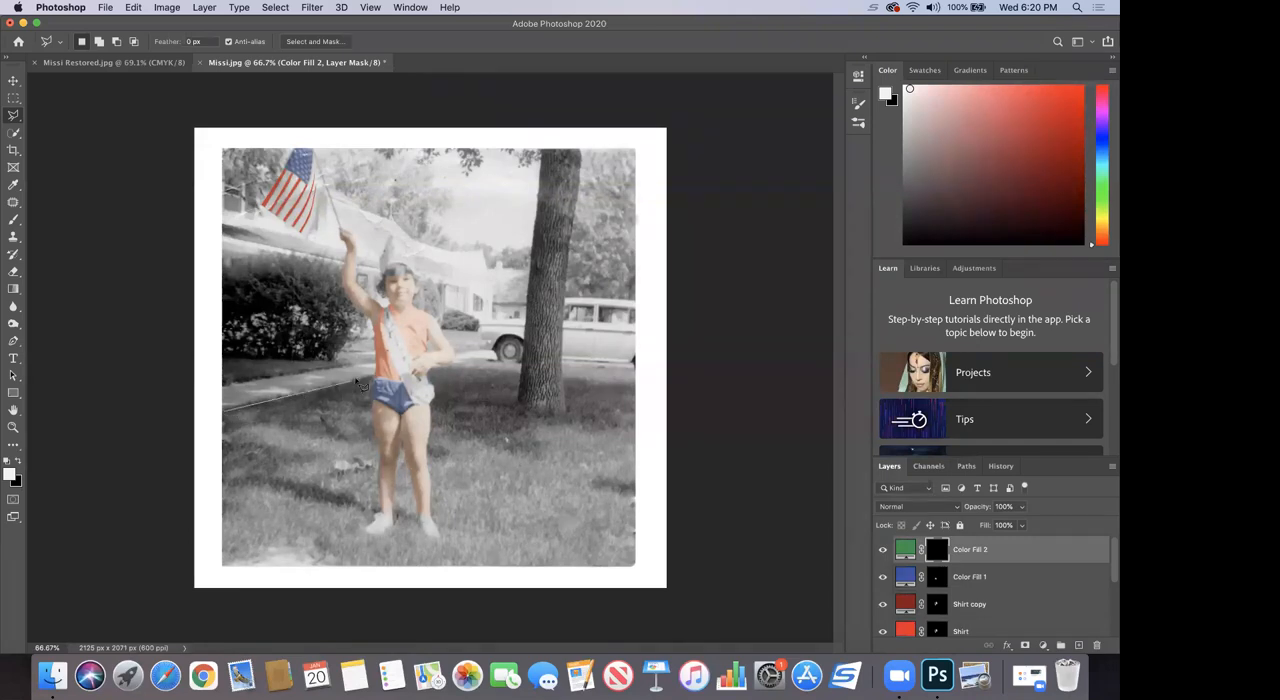
{"action": "left_click", "coordinate": [375, 377]}
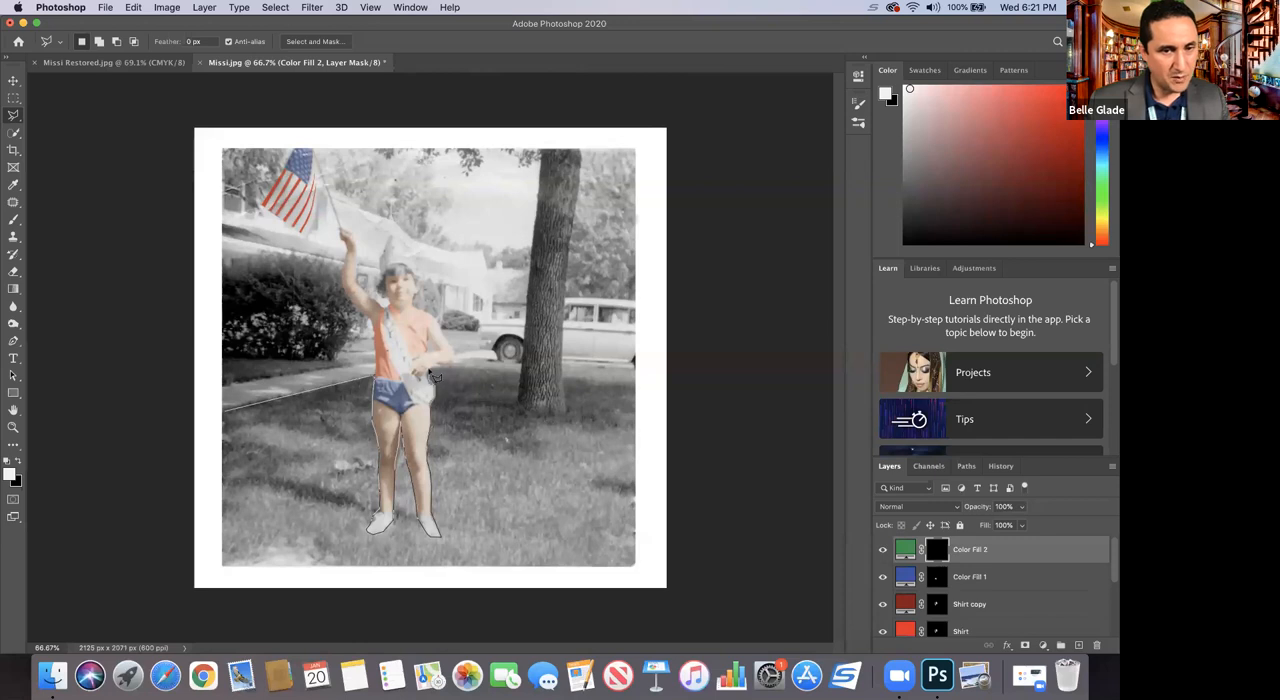
{"action": "mouse_move", "coordinate": [444, 370]}
{"action": "left_mouse_down"}
{"action": "mouse_move", "coordinate": [521, 361]}
{"action": "mouse_move", "coordinate": [530, 416]}
{"action": "mouse_move", "coordinate": [516, 411]}
{"action": "mouse_move", "coordinate": [538, 417]}
{"action": "mouse_move", "coordinate": [567, 412]}
{"action": "mouse_move", "coordinate": [563, 366]}
{"action": "mouse_move", "coordinate": [634, 362]}
{"action": "mouse_move", "coordinate": [635, 564]}
{"action": "mouse_move", "coordinate": [592, 573]}
{"action": "mouse_move", "coordinate": [628, 567]}
{"action": "mouse_move", "coordinate": [440, 552]}
{"action": "mouse_move", "coordinate": [299, 598]}
{"action": "mouse_move", "coordinate": [254, 585]}
{"action": "mouse_move", "coordinate": [215, 564]}
{"action": "mouse_move", "coordinate": [214, 496]}
{"action": "mouse_move", "coordinate": [226, 571]}
{"action": "mouse_move", "coordinate": [214, 469]}
{"action": "mouse_move", "coordinate": [232, 420]}
{"action": "left_mouse_up"}
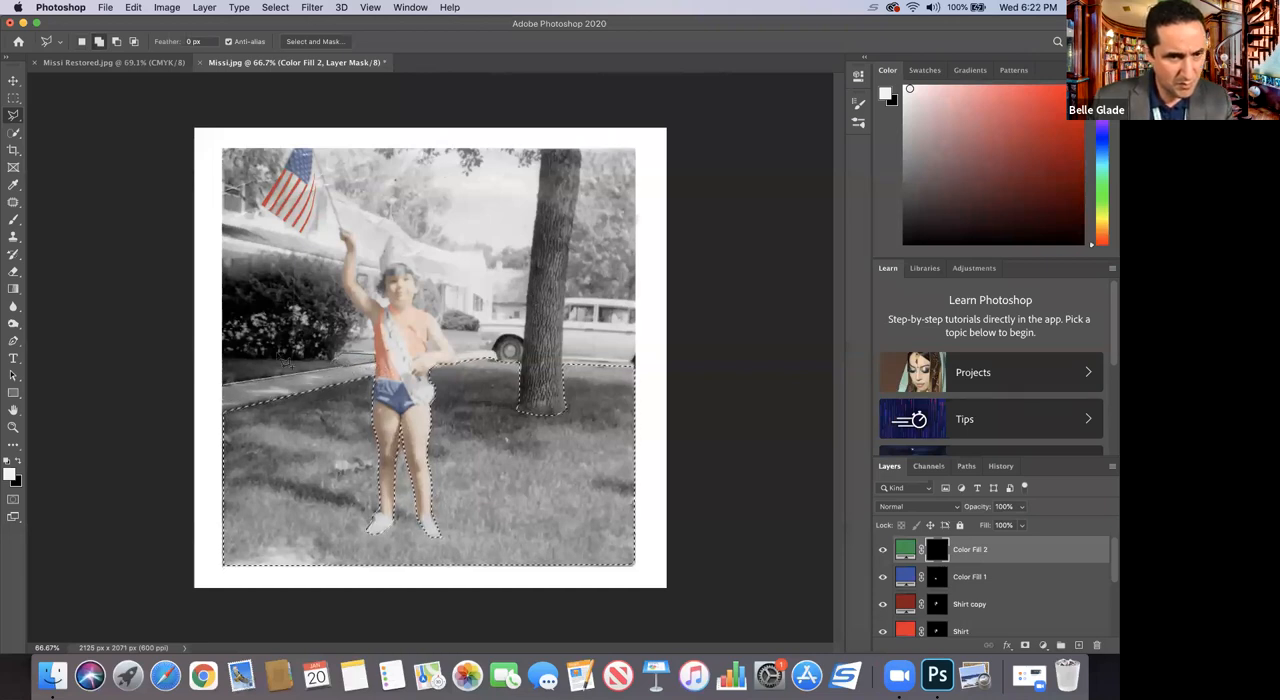
{"action": "left_click", "coordinate": [224, 356]}
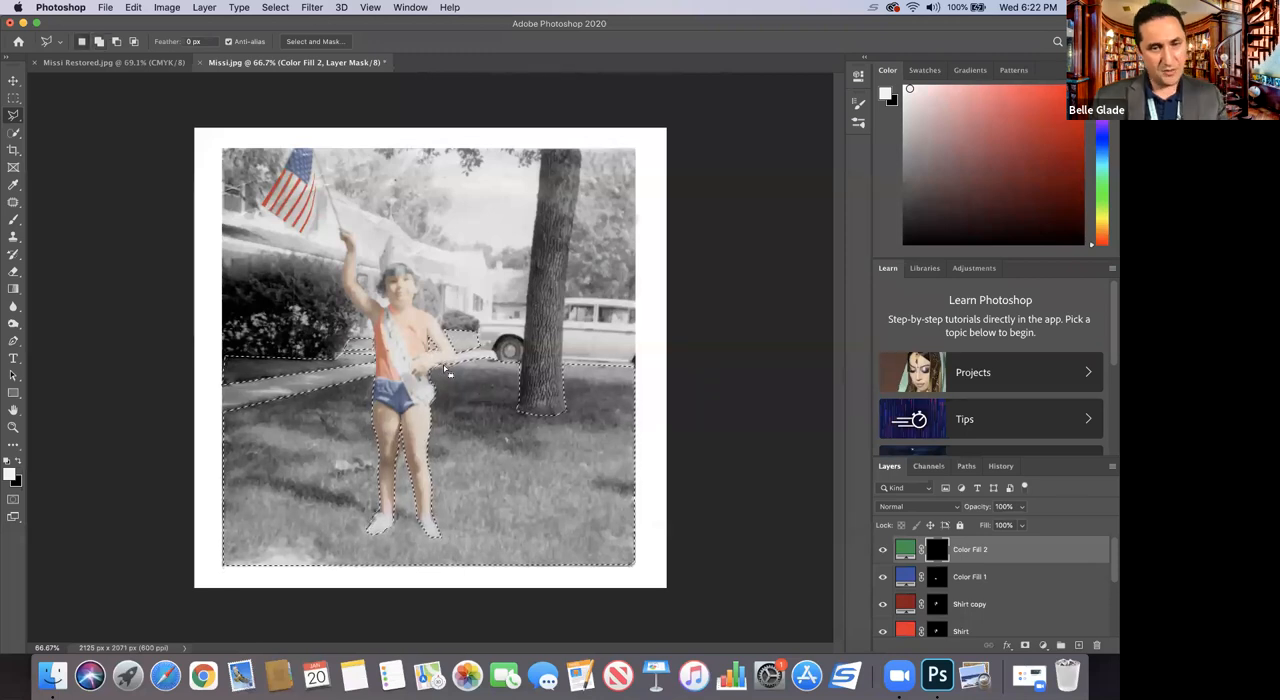
Step: Switch to the Brush tool and set the green fill layer's blend mode to Soft Light
{"action": "left_click", "coordinate": [13, 221]}
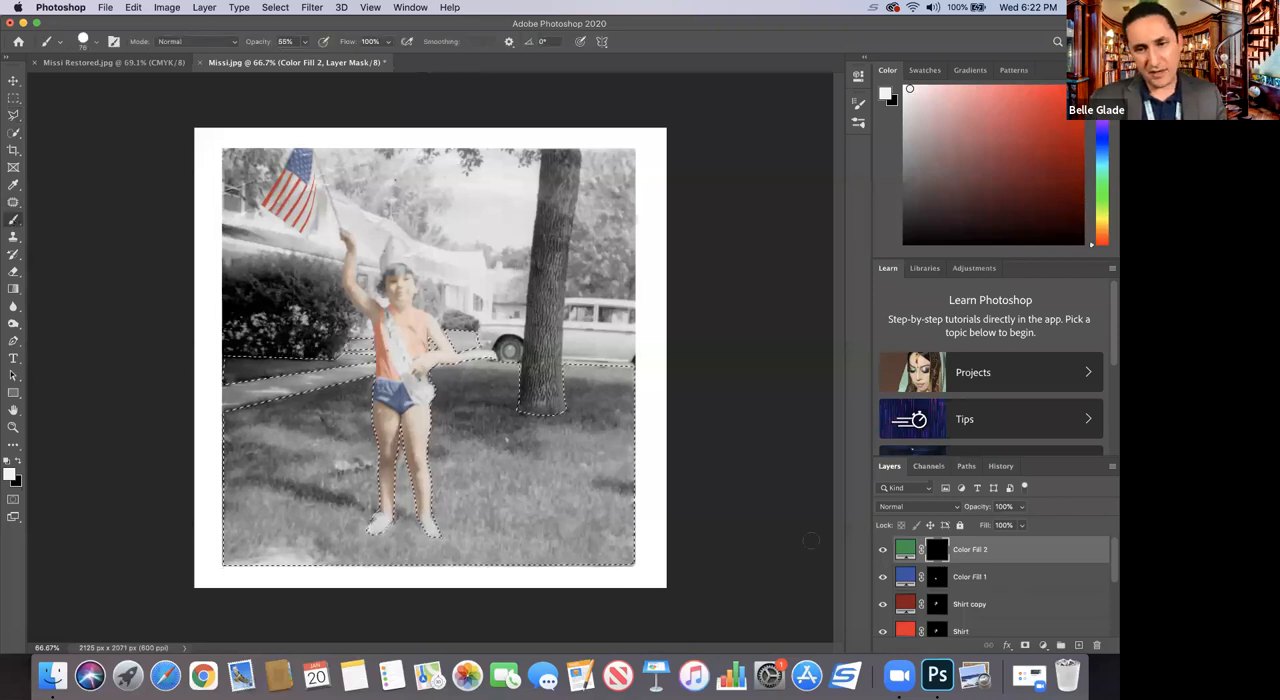
{"action": "left_click", "coordinate": [906, 510]}
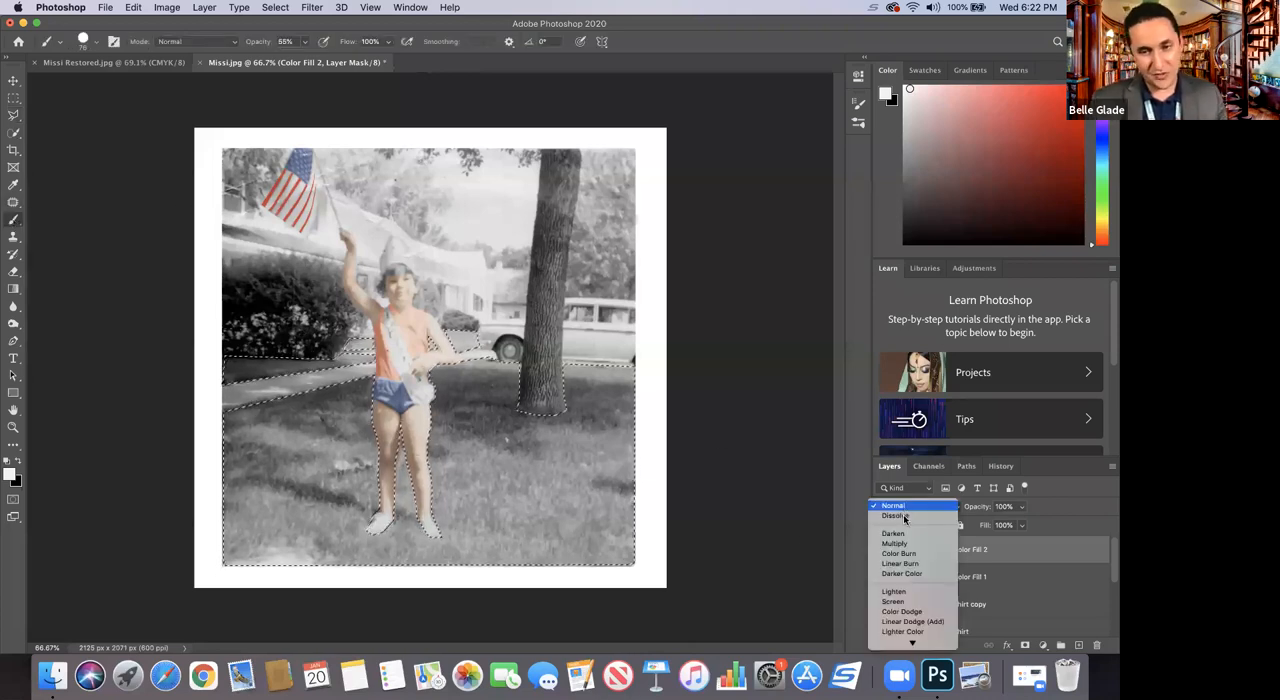
{"action": "mouse_move", "coordinate": [913, 648]}
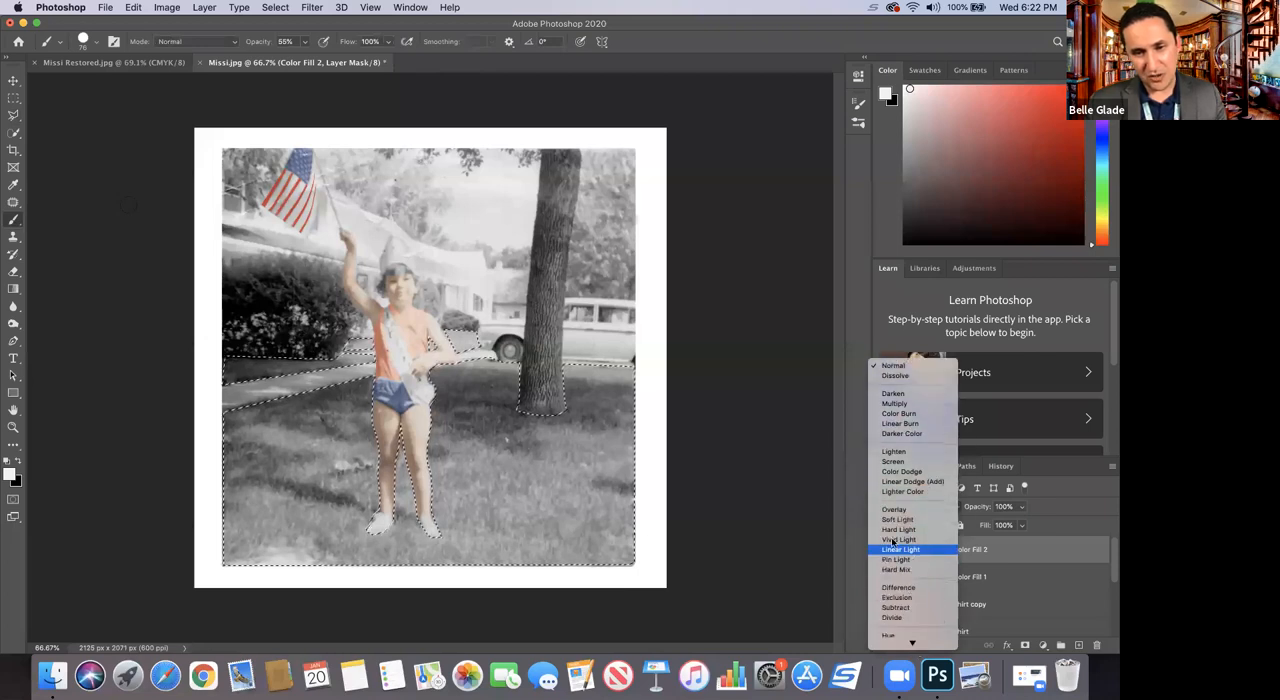
{"action": "left_click", "coordinate": [896, 519]}
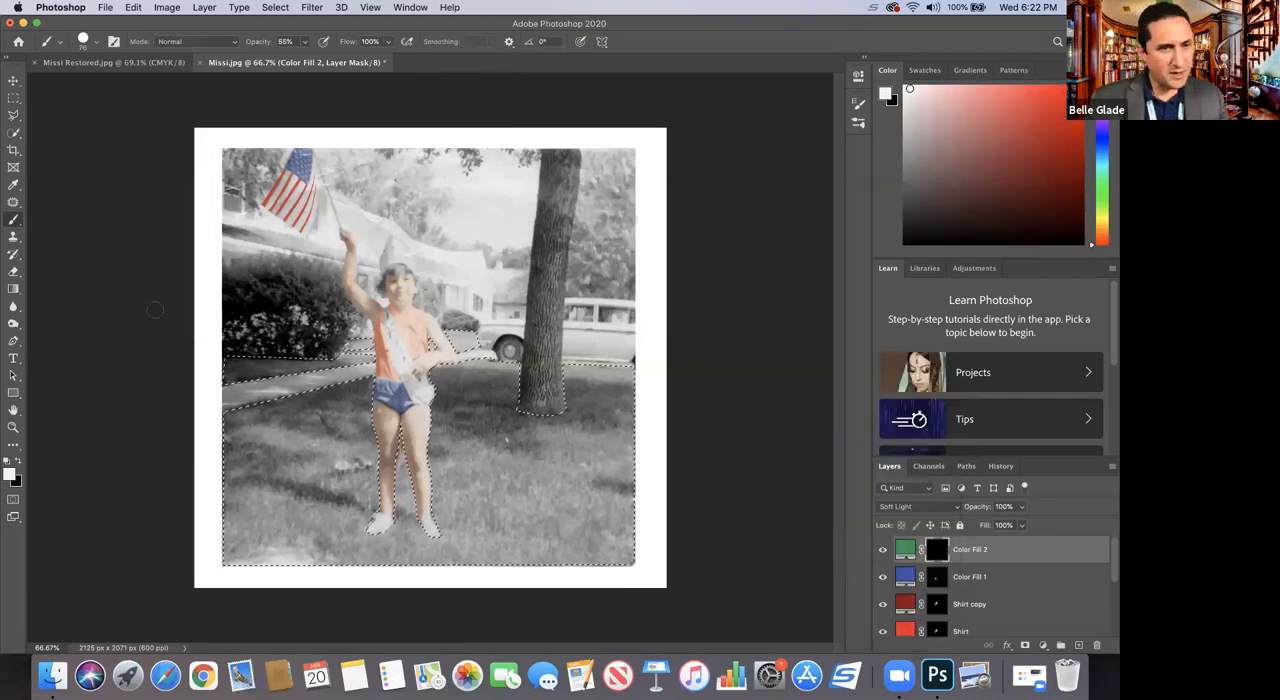
Step: Enlarge the brush to 300 px and paint white over the selected grass areas on the green fill's mask
{"action": "left_click", "coordinate": [96, 42]}
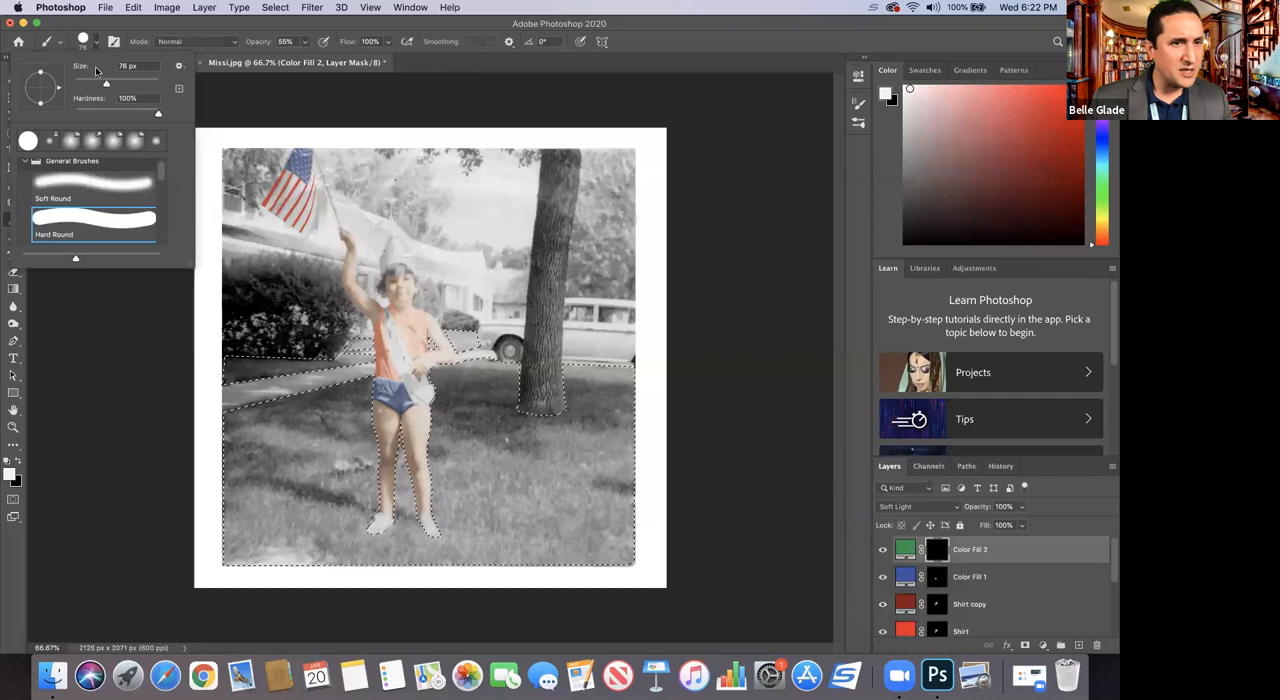
{"action": "left_click_drag", "start_coordinate": [126, 84], "coordinate": [141, 84]}
{"action": "key", "text": "]"}
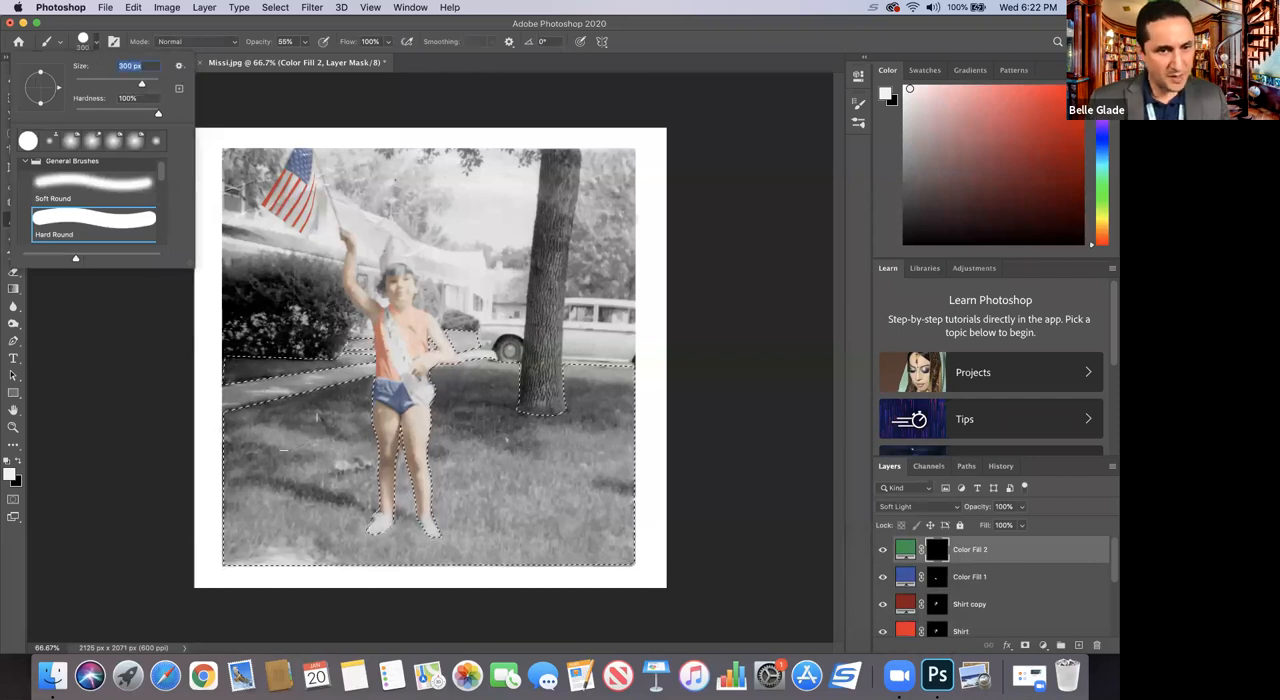
{"action": "left_click_drag", "start_coordinate": [316, 416], "coordinate": [336, 438]}
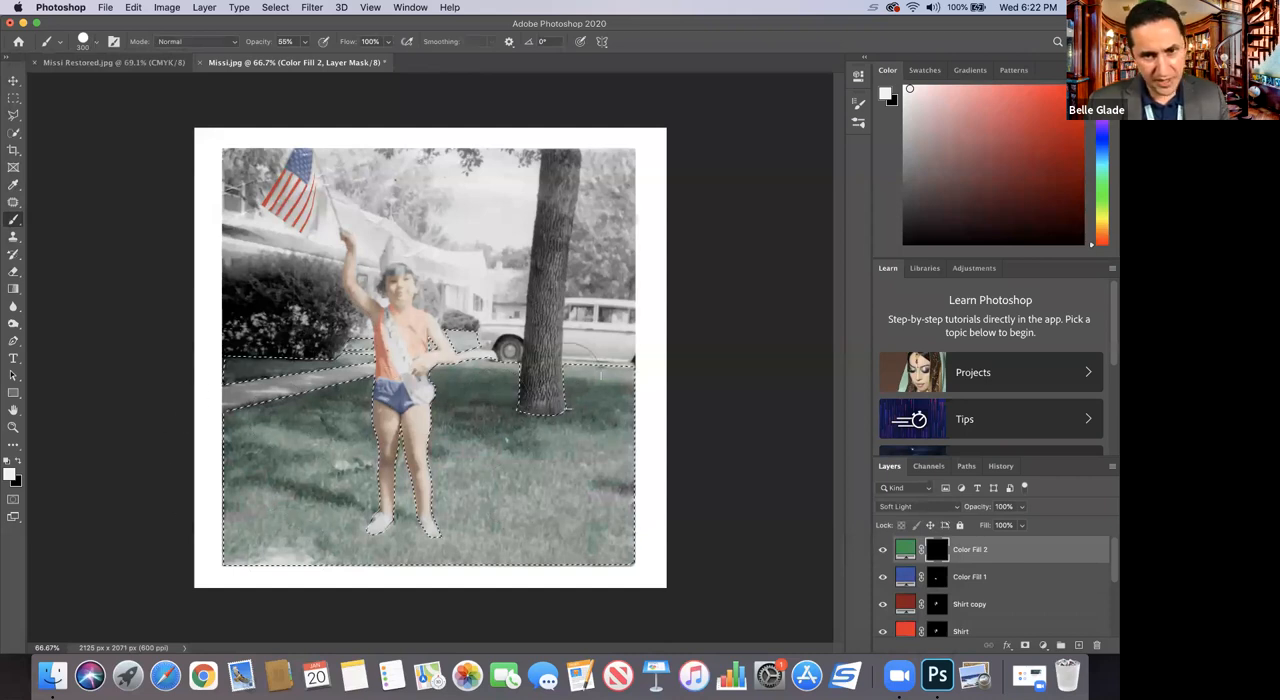
{"action": "mouse_move", "coordinate": [172, 559]}
{"action": "left_mouse_down"}
{"action": "mouse_move", "coordinate": [325, 460]}
{"action": "mouse_move", "coordinate": [262, 415]}
{"action": "mouse_move", "coordinate": [480, 407]}
{"action": "mouse_move", "coordinate": [591, 366]}
{"action": "mouse_move", "coordinate": [643, 511]}
{"action": "mouse_move", "coordinate": [585, 501]}
{"action": "left_mouse_up"}
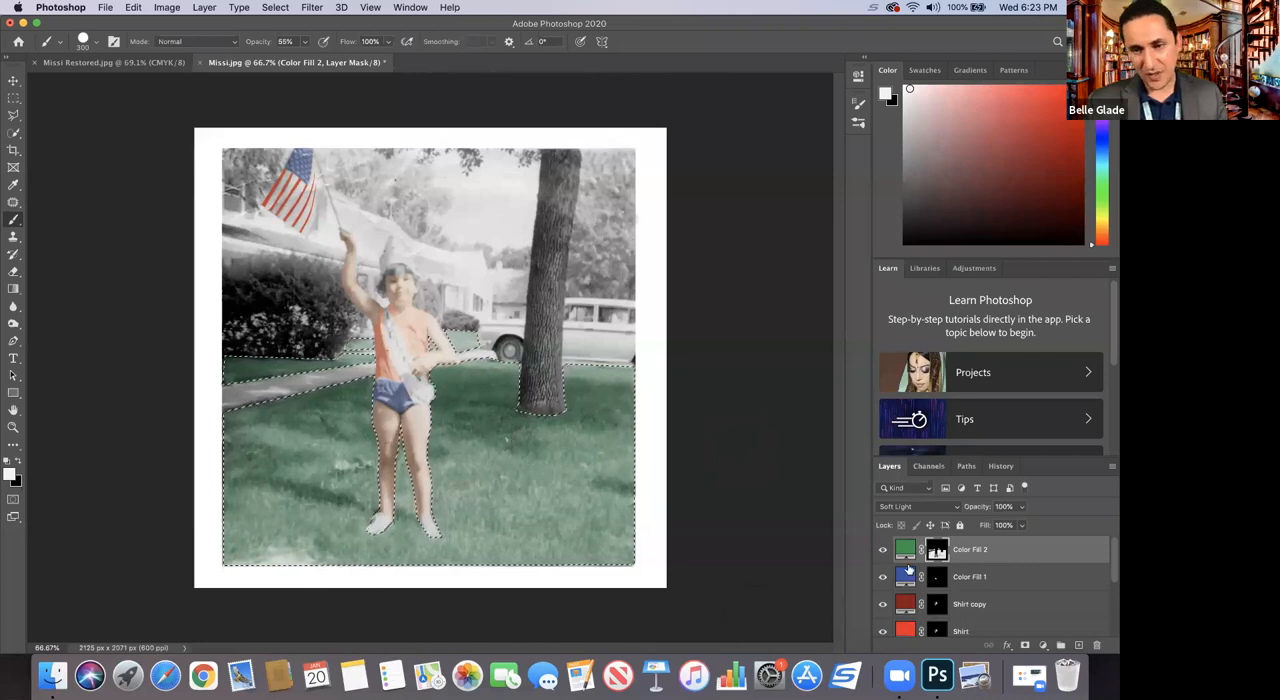
Step: Rename the green Color Fill 2 layer as Grass
{"action": "double_click", "coordinate": [966, 549]}
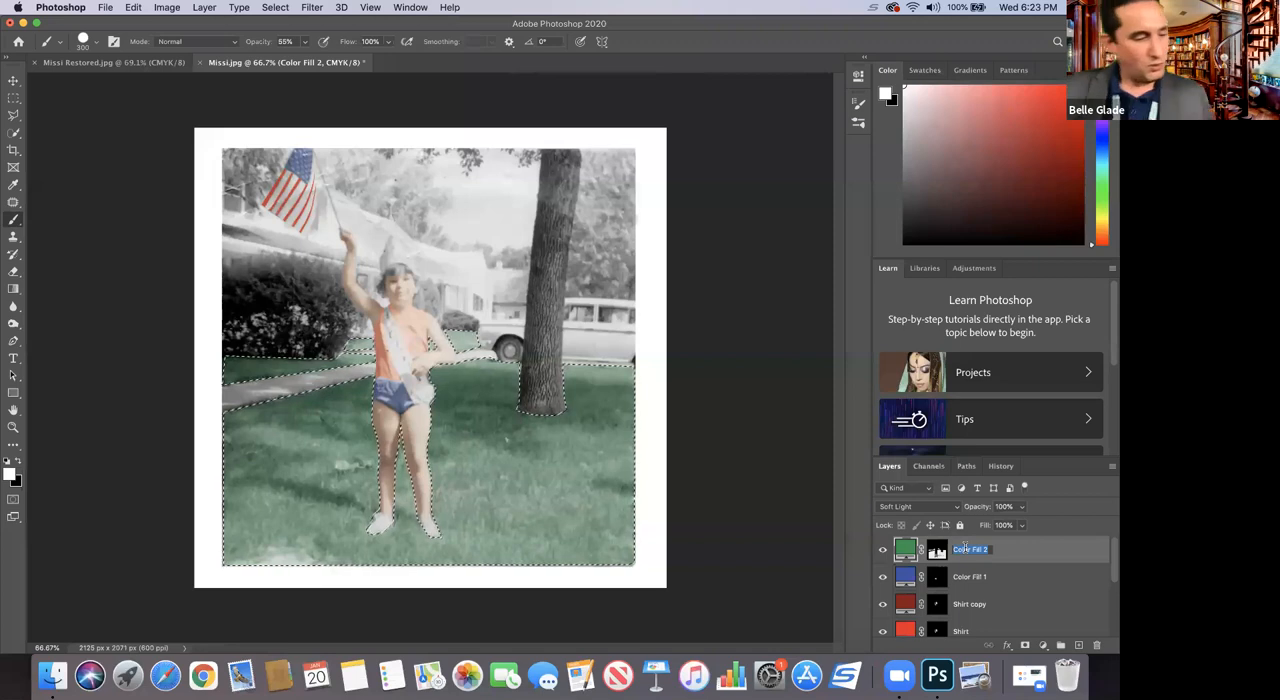
{"action": "type", "text": "Grass"}
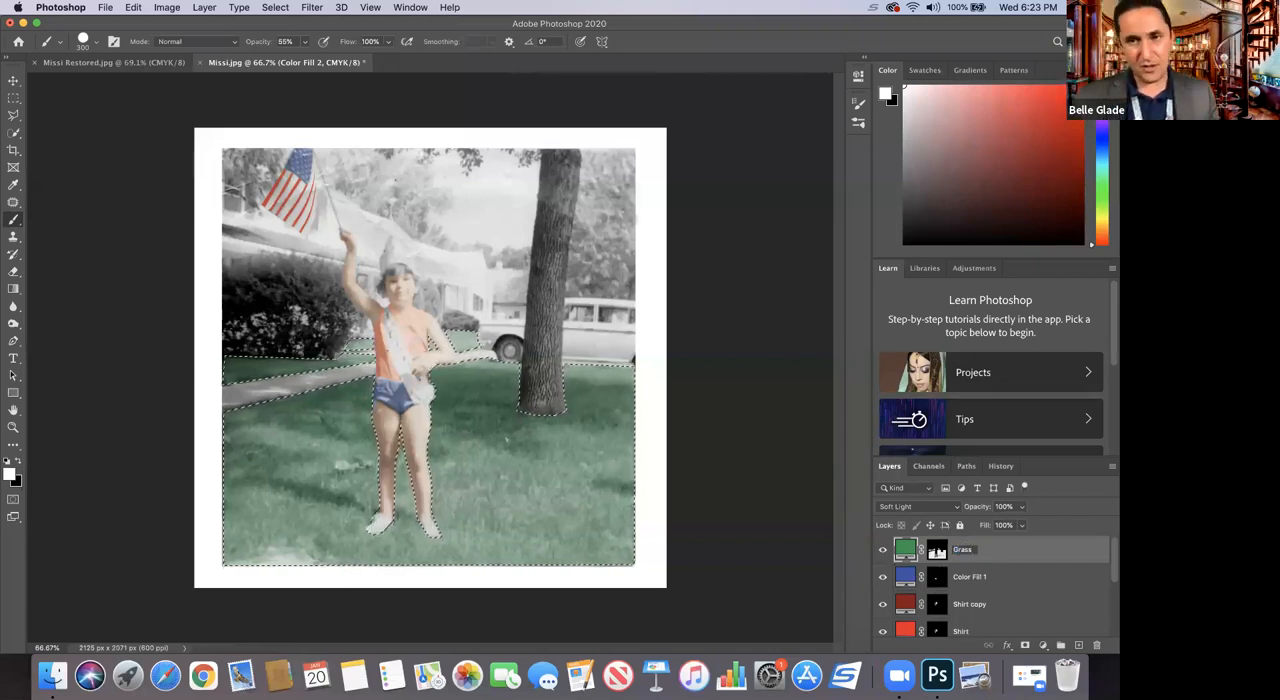
{"action": "key", "text": "Return"}
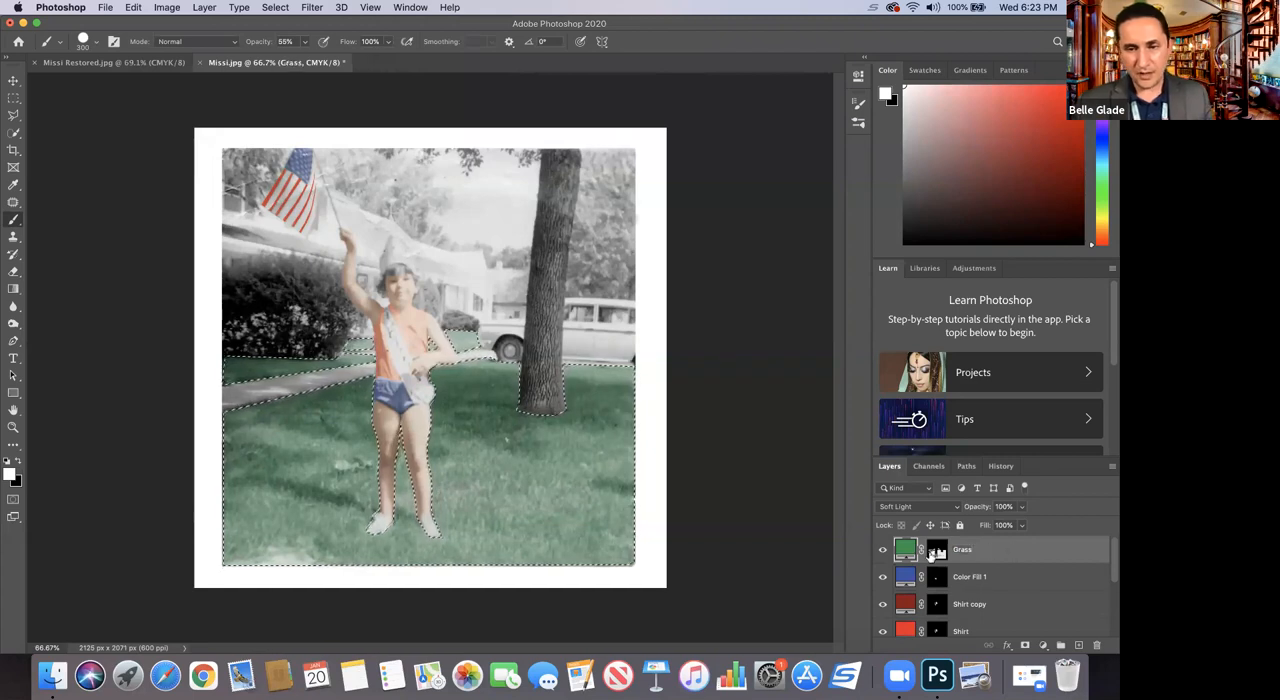
Step: Change the Grass fill color to the darker green 04451f and clear the lawn selection
{"action": "double_click", "coordinate": [903, 551]}
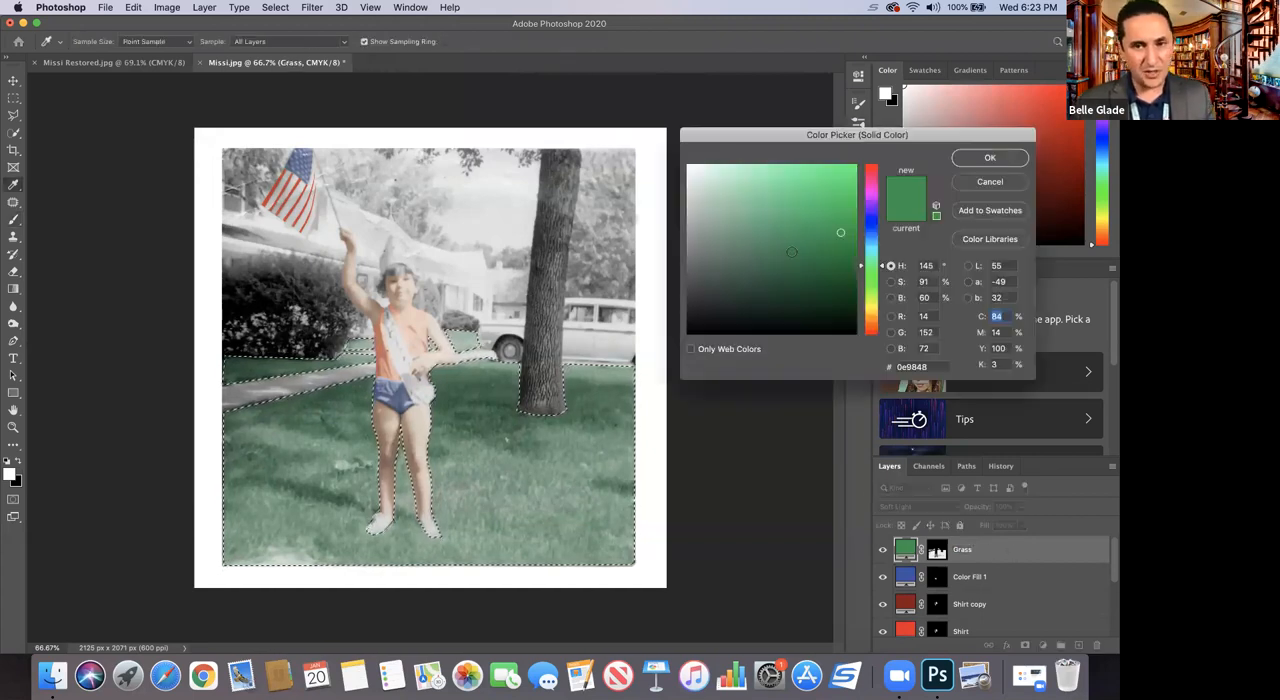
{"action": "left_click", "coordinate": [807, 278]}
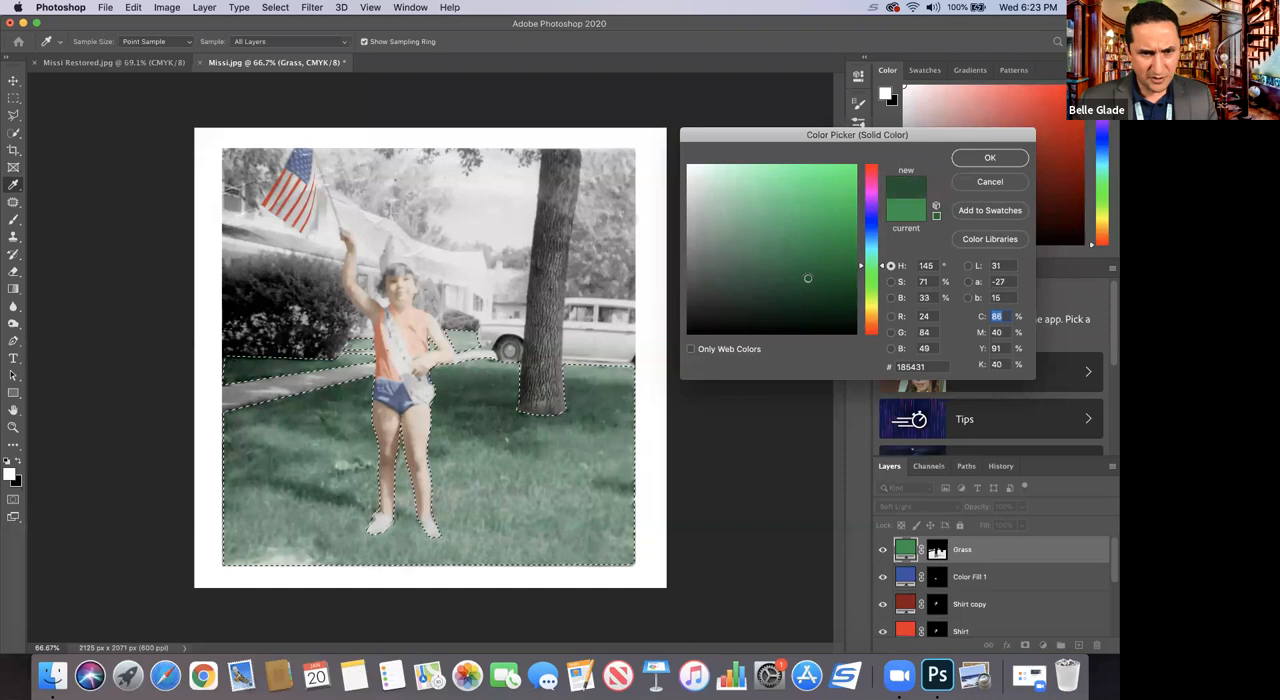
{"action": "mouse_move", "coordinate": [831, 265]}
{"action": "left_mouse_down"}
{"action": "mouse_move", "coordinate": [855, 263]}
{"action": "mouse_move", "coordinate": [844, 268]}
{"action": "left_mouse_up"}
{"action": "left_click", "coordinate": [845, 289]}
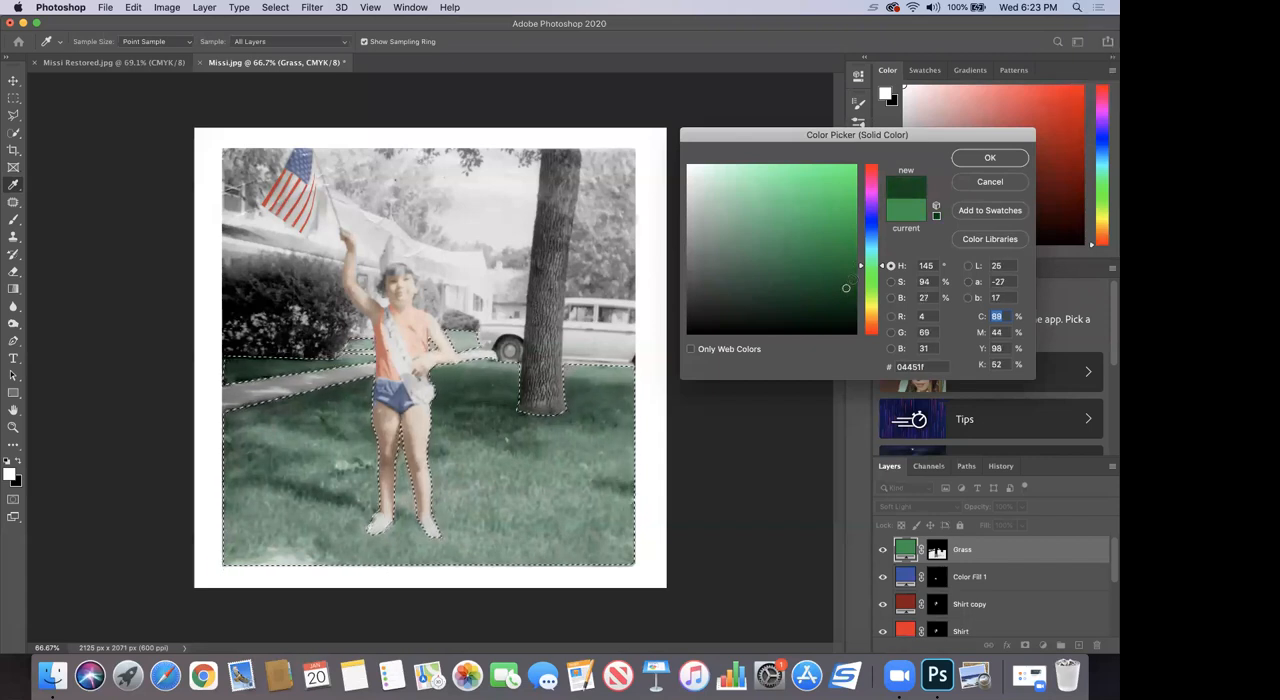
{"action": "left_click", "coordinate": [966, 164]}
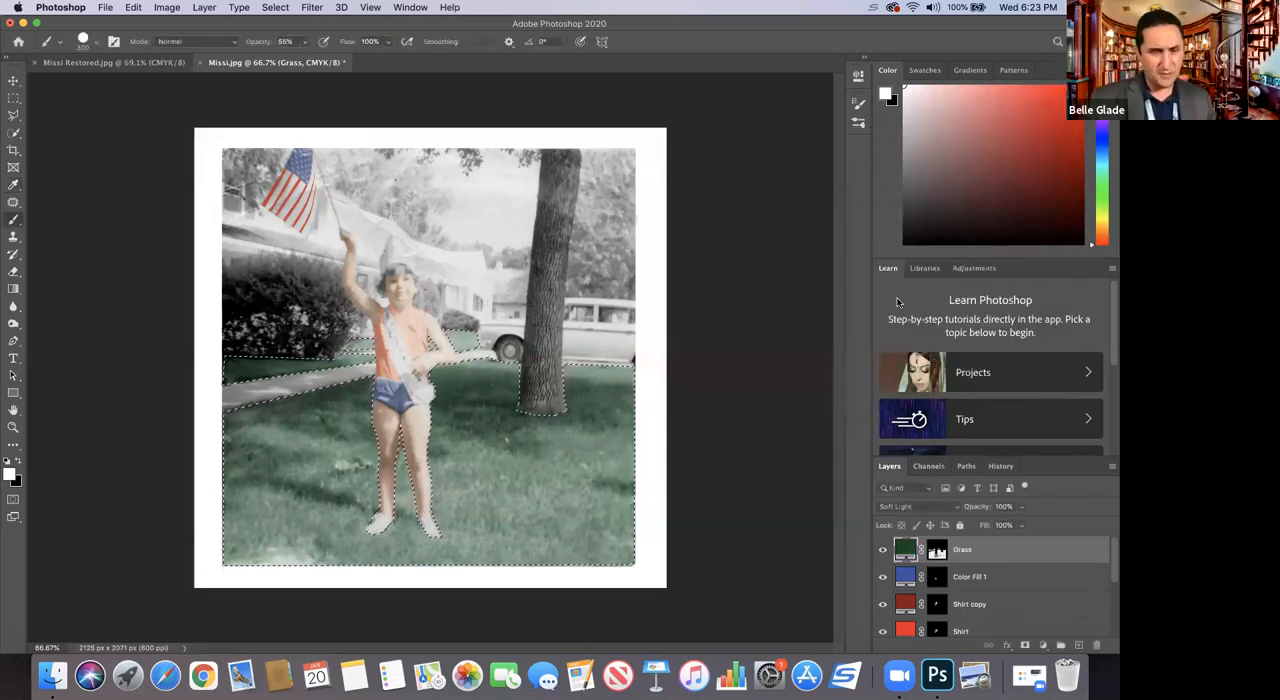
{"action": "key", "text": "super+d"}
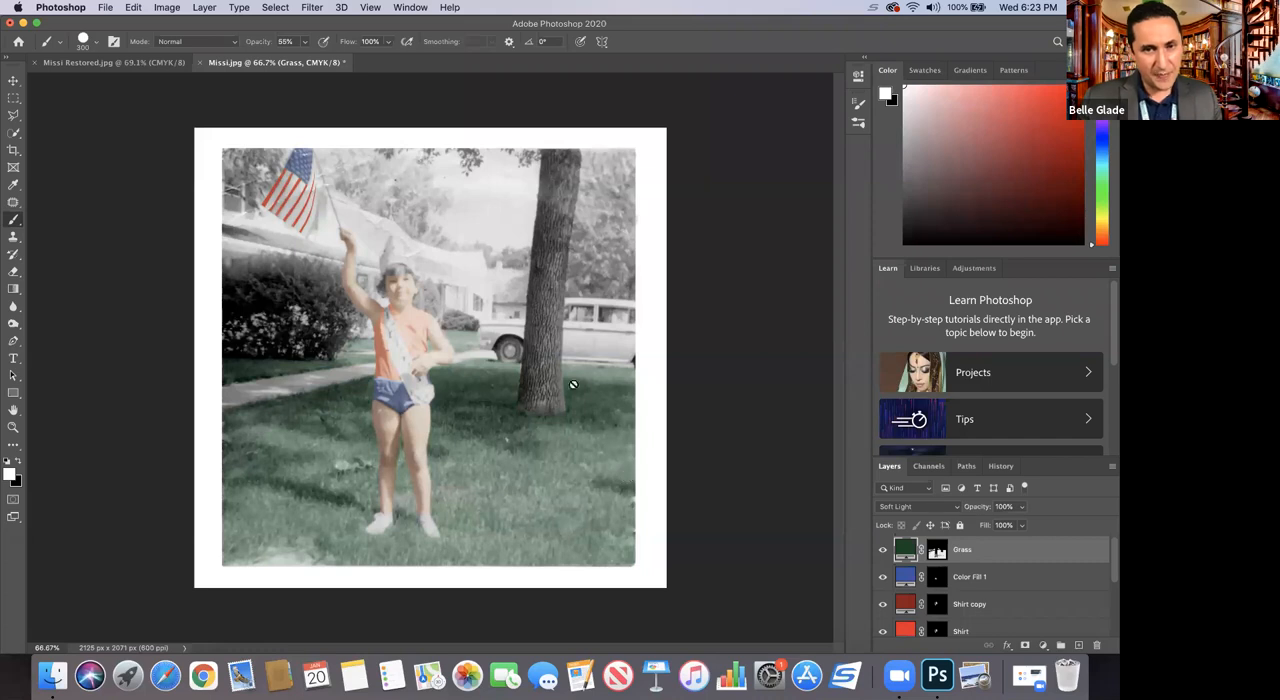
Step: Examine the original Missi.jpg from the desktop's Restoring Old Photos folder in Preview for its colors, and return to Photoshop
{"action": "left_click", "coordinate": [13, 427]}
{"action": "left_click_drag", "start_coordinate": [549, 190], "coordinate": [584, 88]}
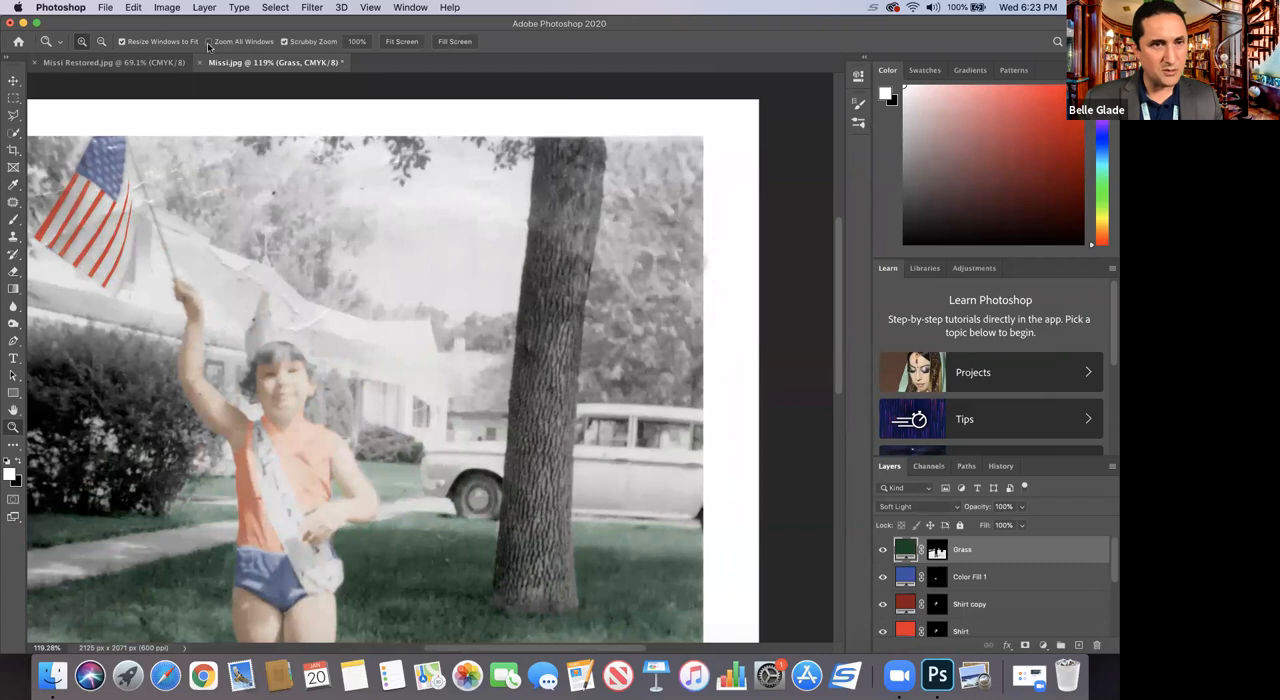
{"action": "left_click", "coordinate": [23, 23]}
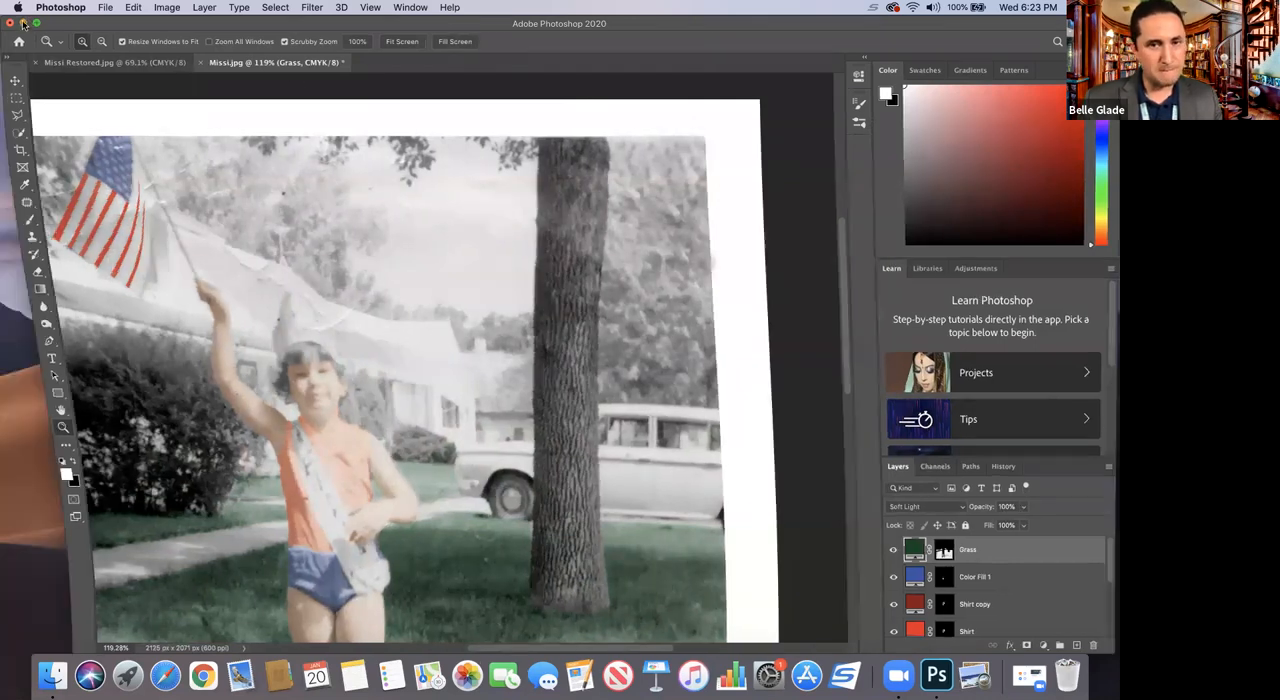
{"action": "double_click", "coordinate": [1060, 160]}
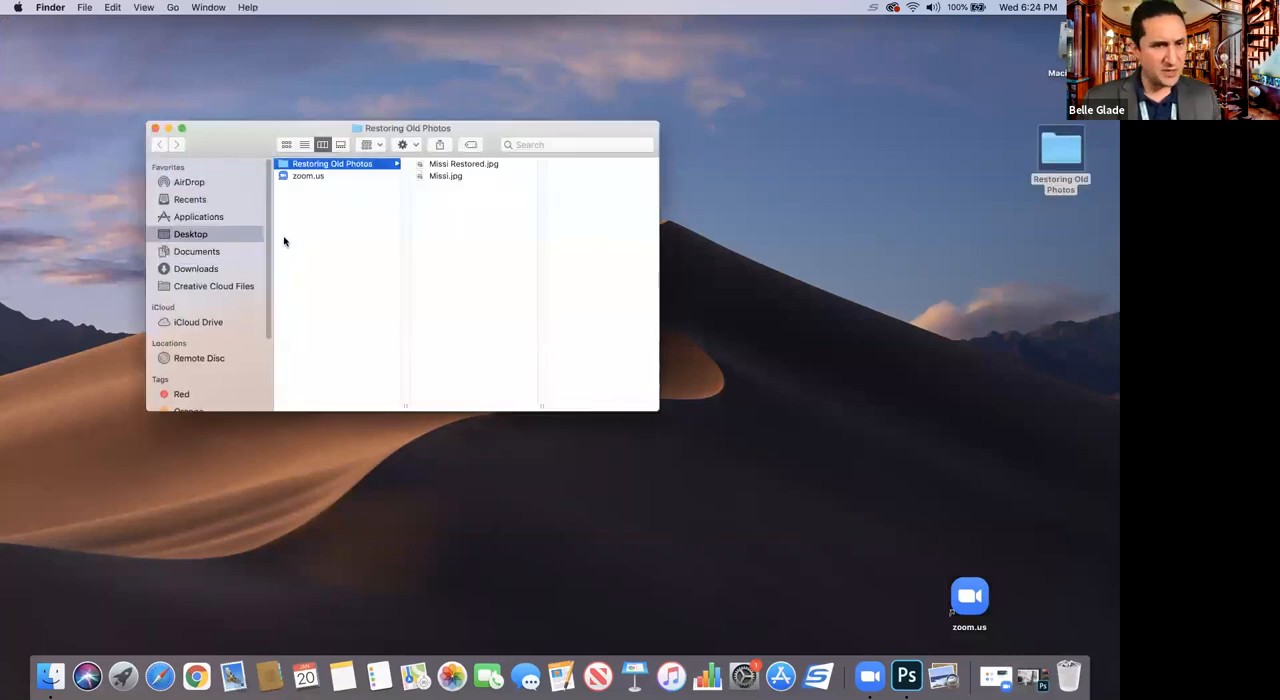
{"action": "left_click", "coordinate": [440, 176]}
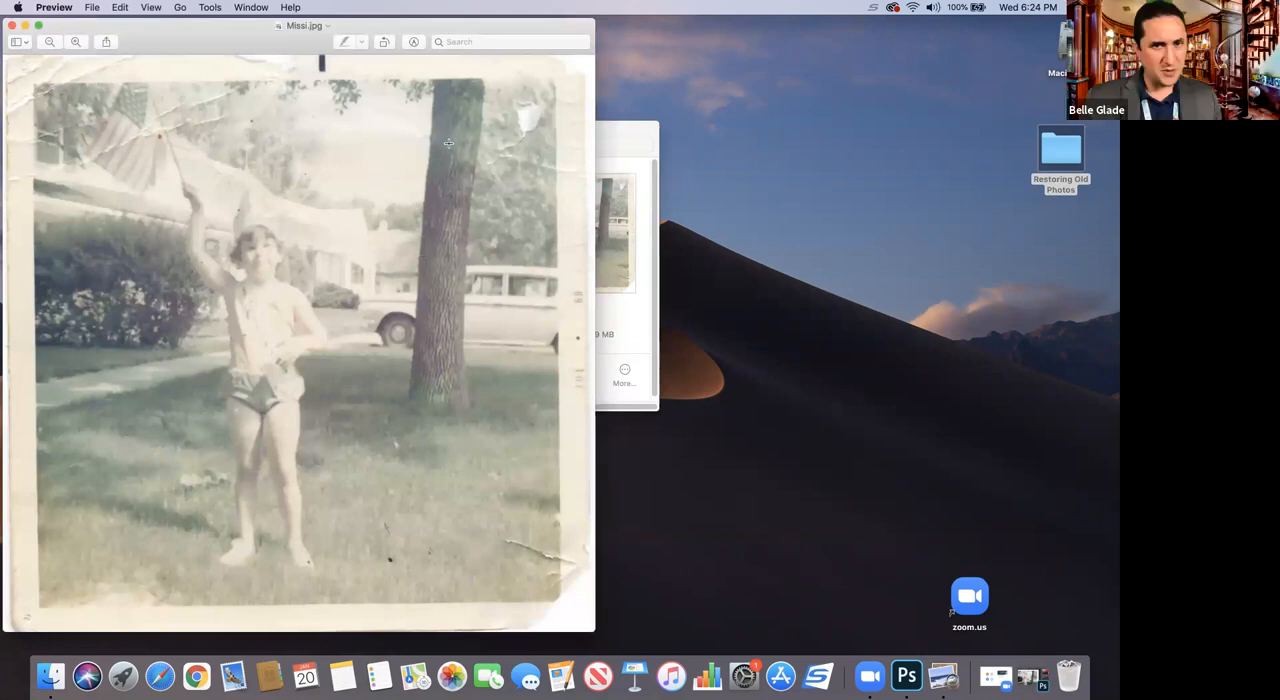
{"action": "left_click", "coordinate": [13, 27]}
{"action": "left_click", "coordinate": [906, 682]}
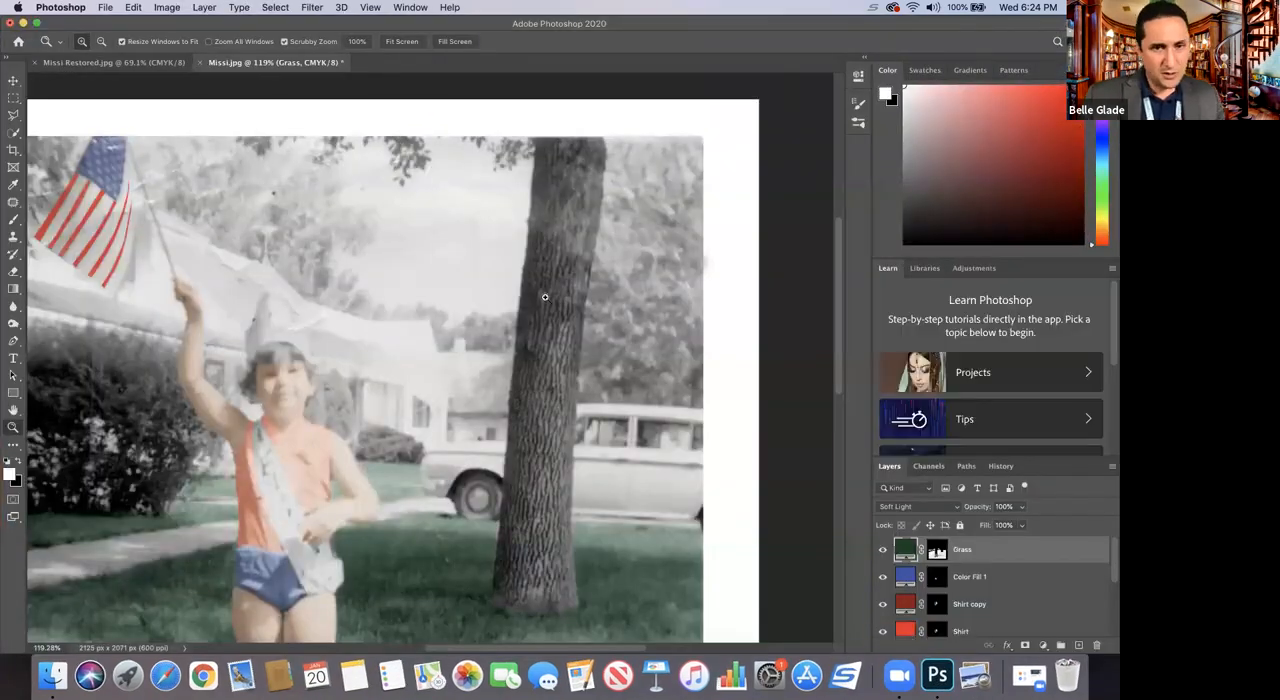
{"action": "left_click", "coordinate": [14, 116]}
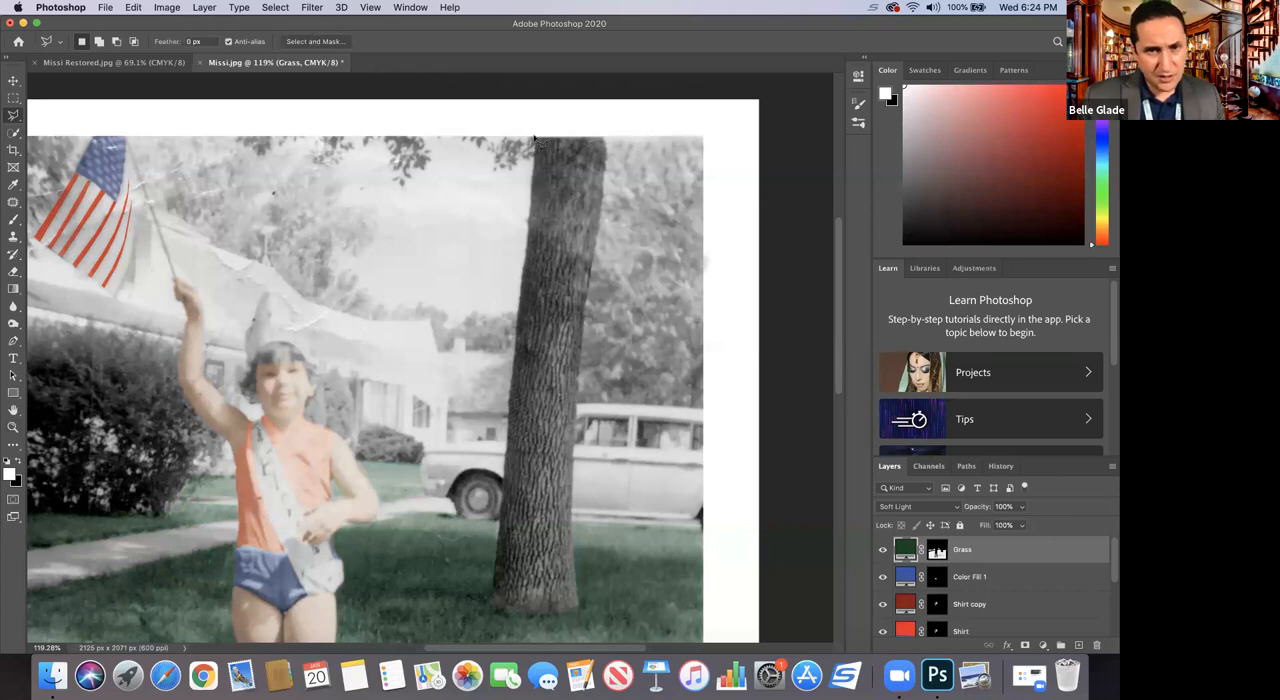
{"action": "mouse_move", "coordinate": [533, 195]}
{"action": "left_mouse_down"}
{"action": "mouse_move", "coordinate": [512, 575]}
{"action": "mouse_move", "coordinate": [505, 480]}
{"action": "mouse_move", "coordinate": [497, 585]}
{"action": "mouse_move", "coordinate": [538, 623]}
{"action": "mouse_move", "coordinate": [578, 622]}
{"action": "mouse_move", "coordinate": [582, 585]}
{"action": "left_mouse_up"}
{"action": "left_click", "coordinate": [575, 578]}
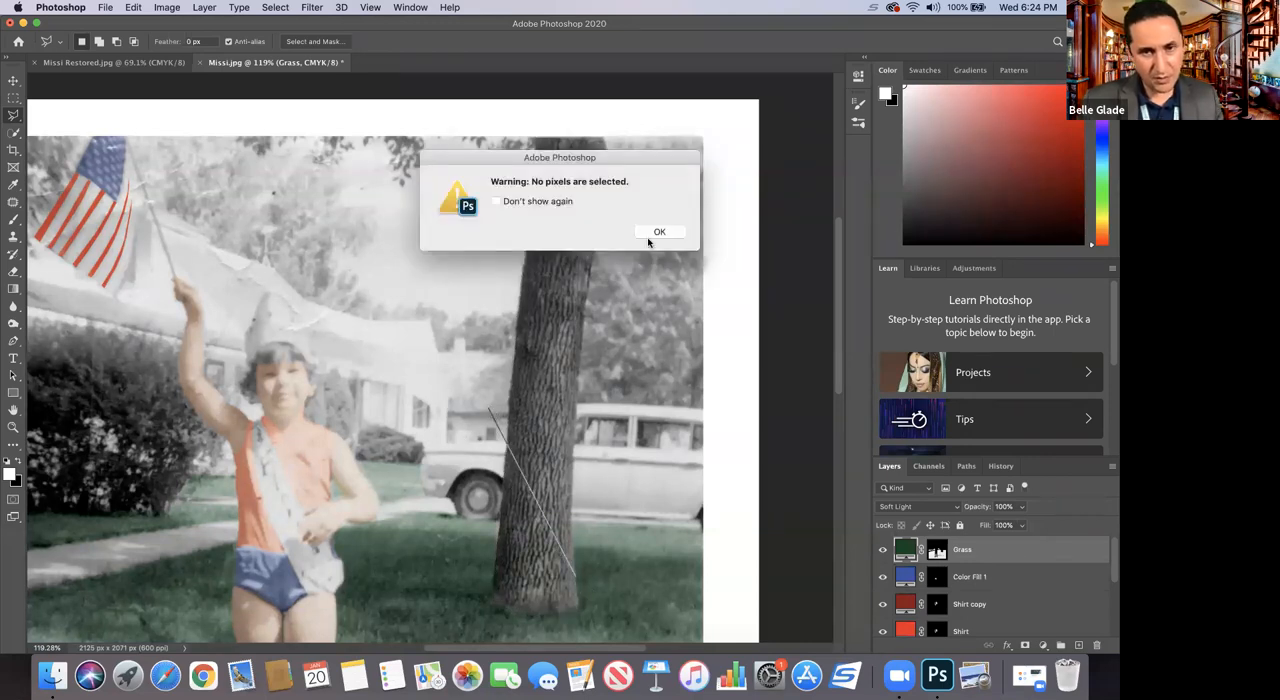
{"action": "left_click", "coordinate": [655, 231]}
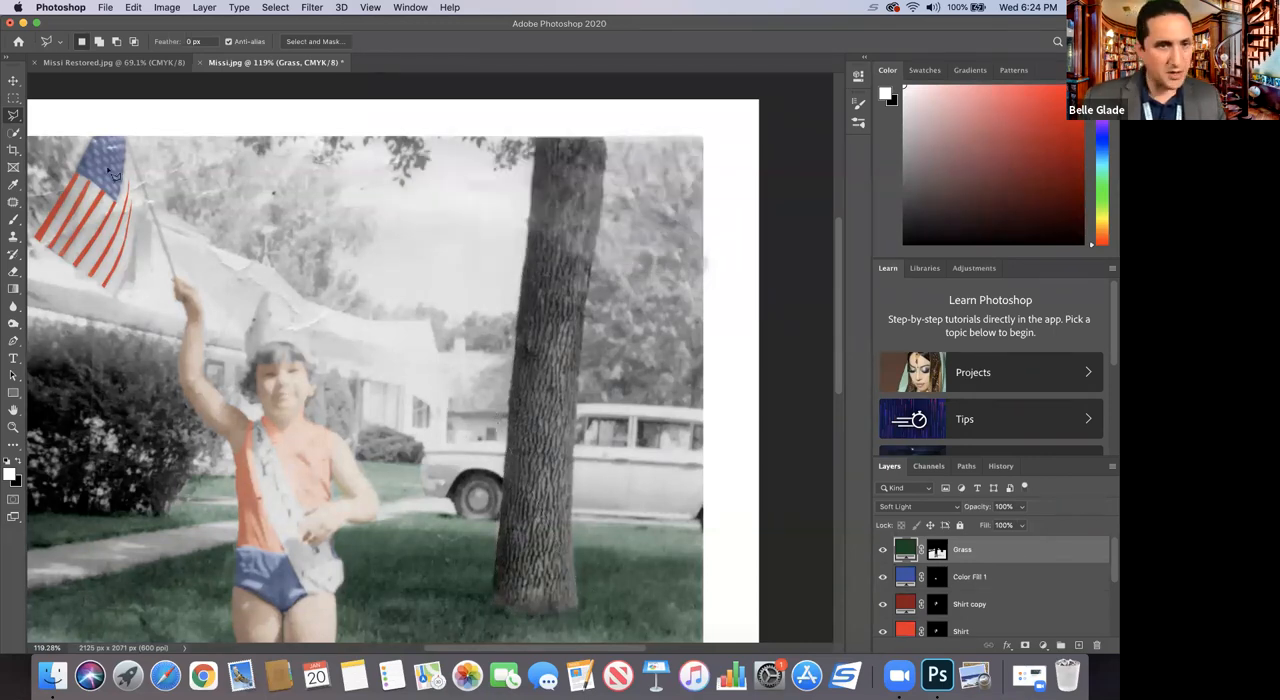
Step: Switch to the Magnetic Lasso tool and start outlining the tree trunk from the upper end of its left edge
{"action": "left_click", "coordinate": [15, 117]}
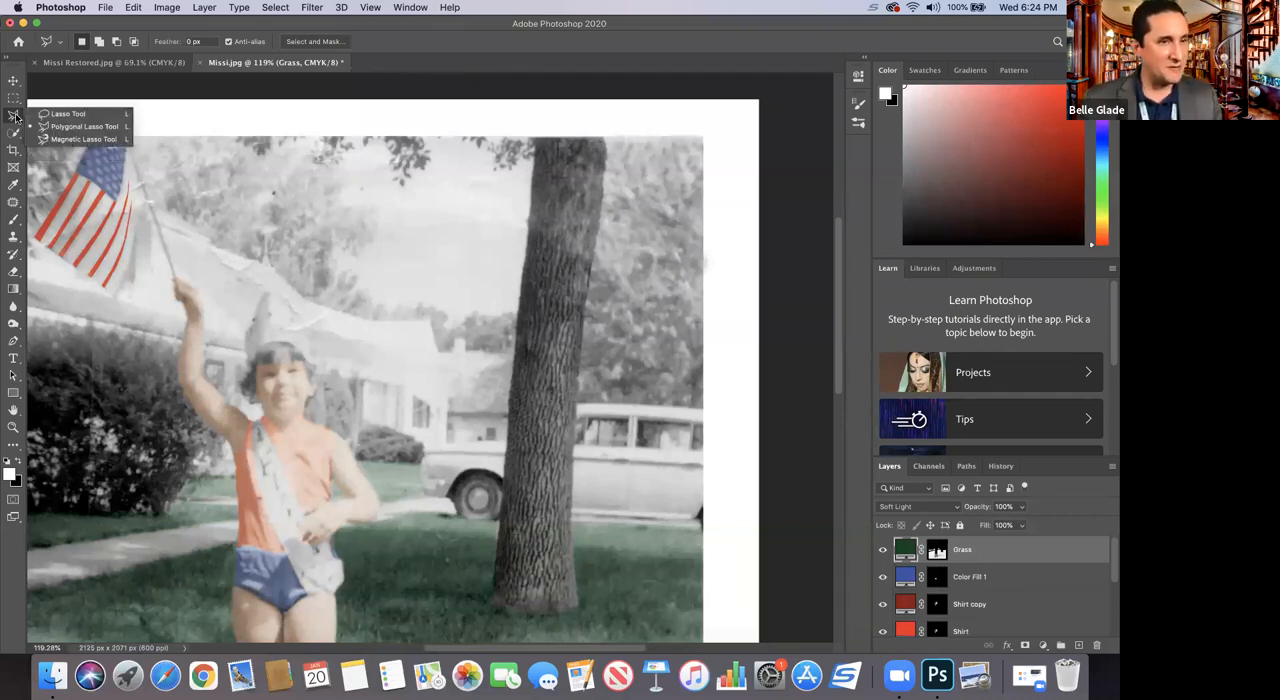
{"action": "left_click", "coordinate": [82, 139]}
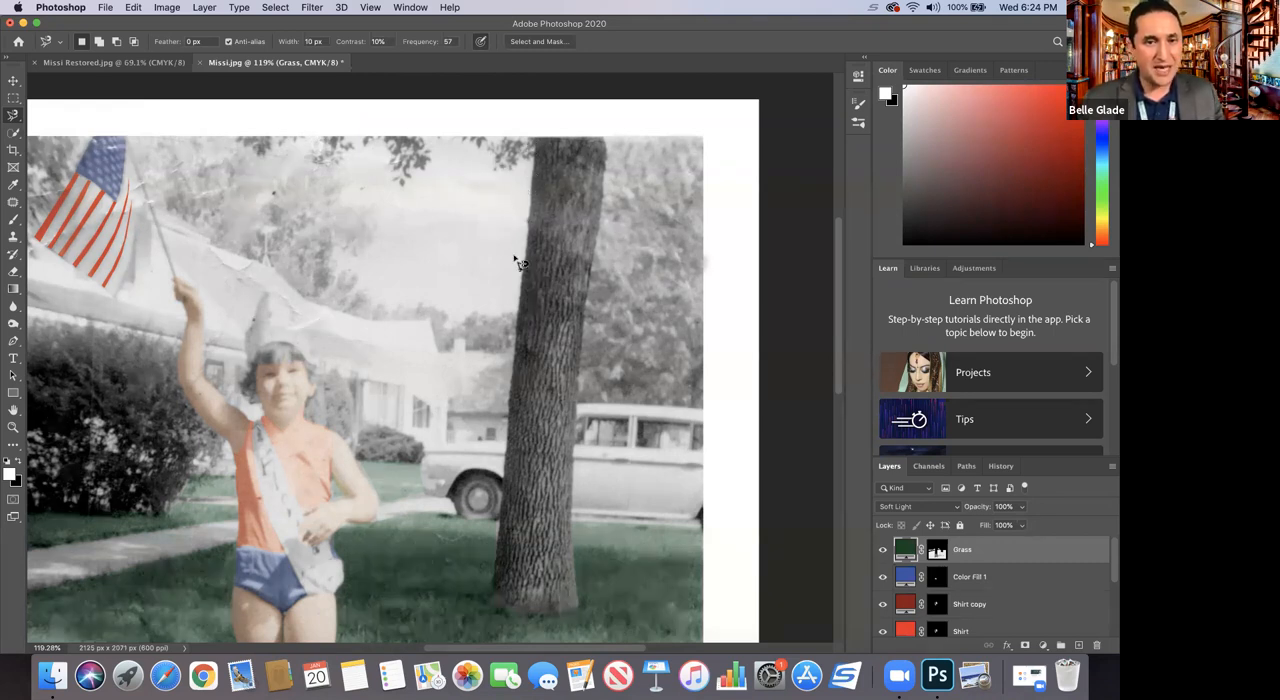
{"action": "left_click", "coordinate": [534, 138]}
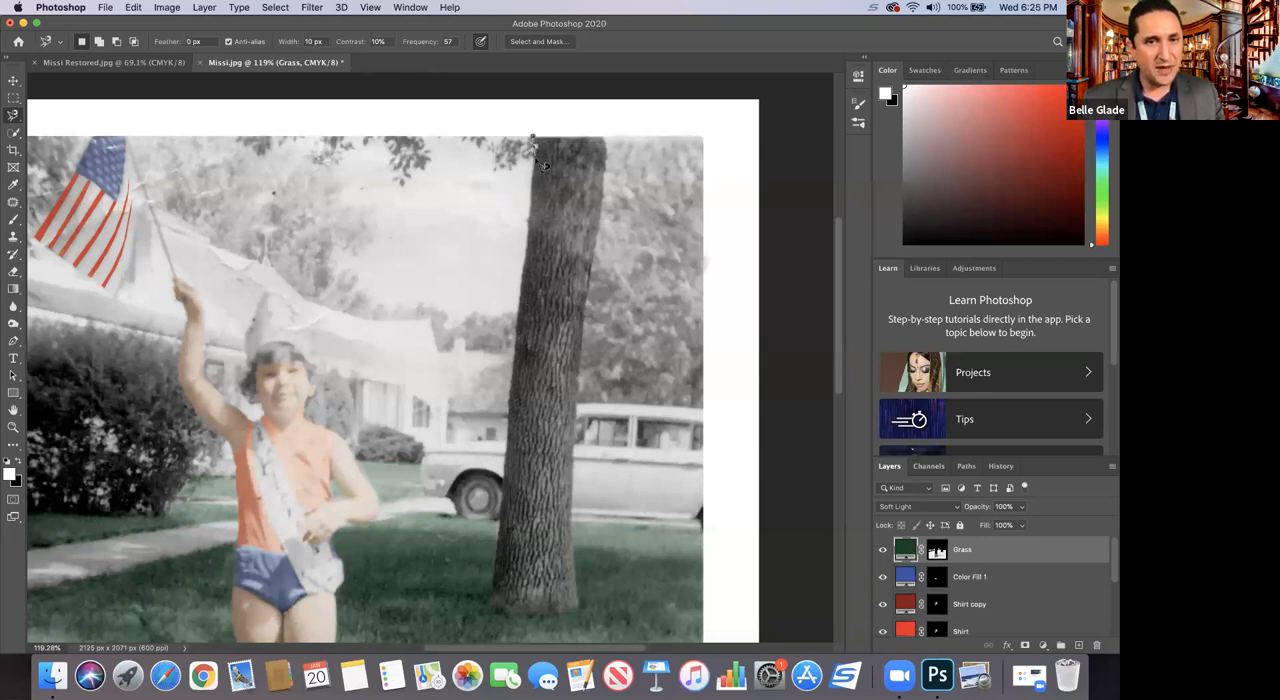
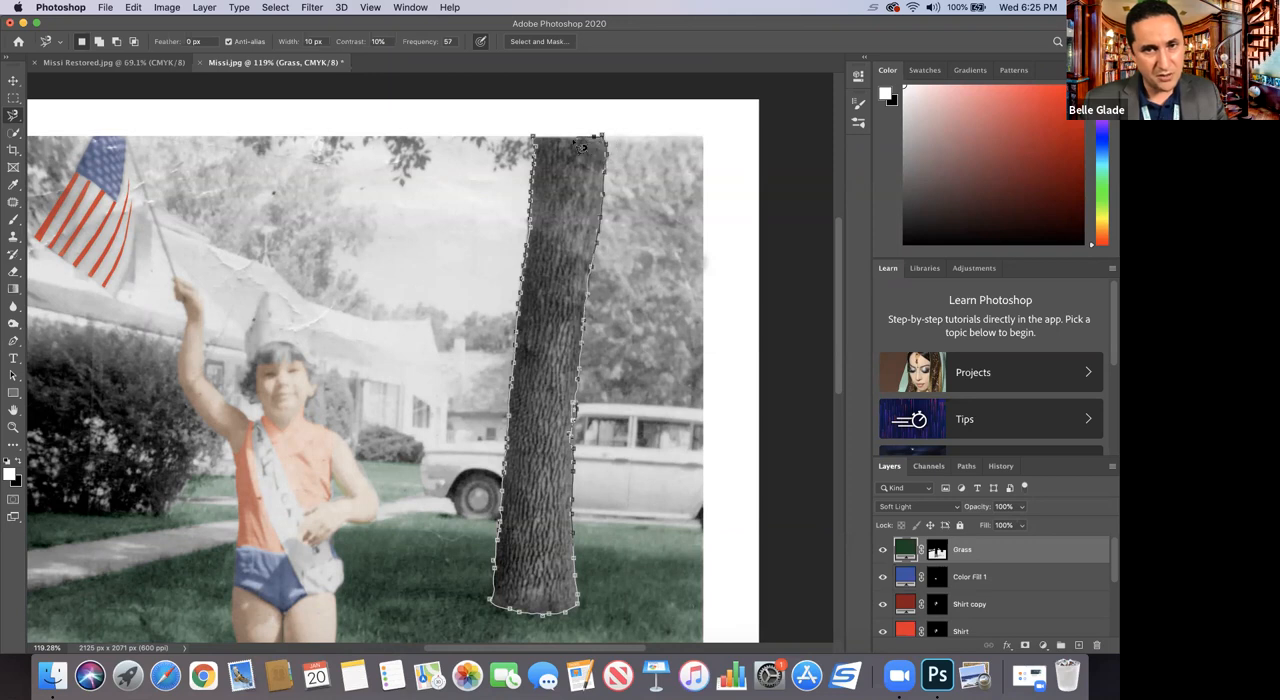
Step: Close the Magnetic Lasso outline around the tree trunk, and clear that selection
{"action": "left_click", "coordinate": [537, 143]}
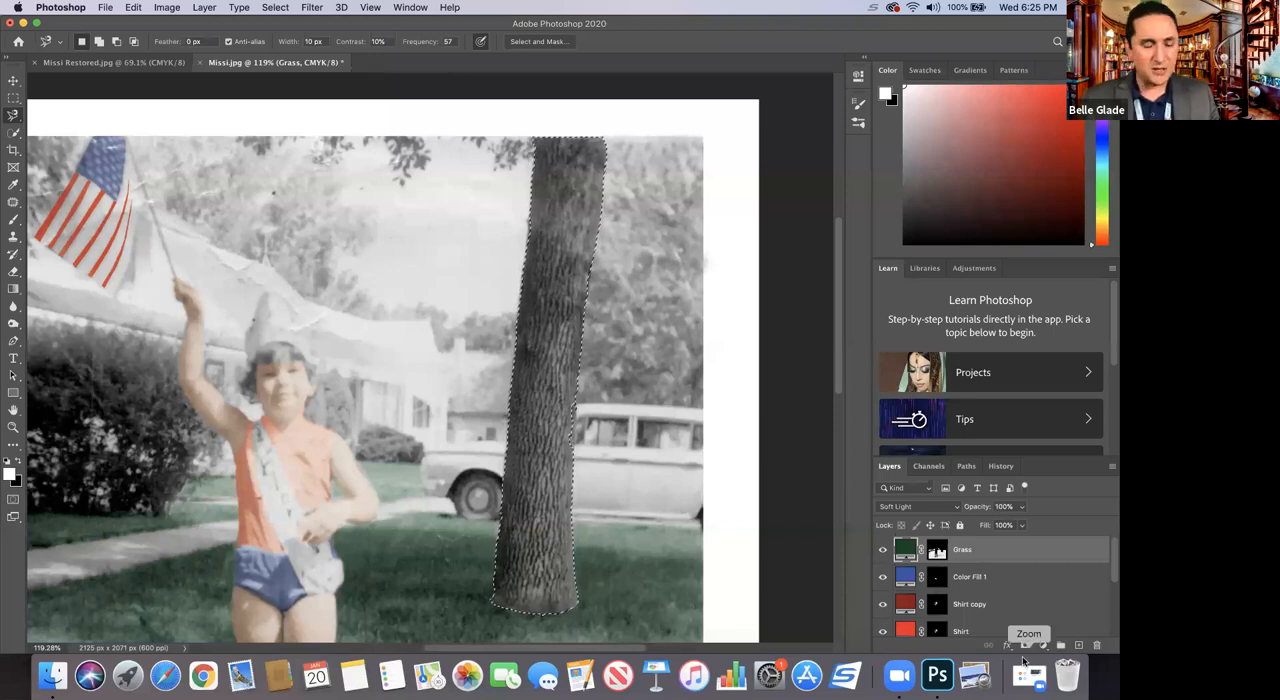
{"action": "key", "text": "super+d"}
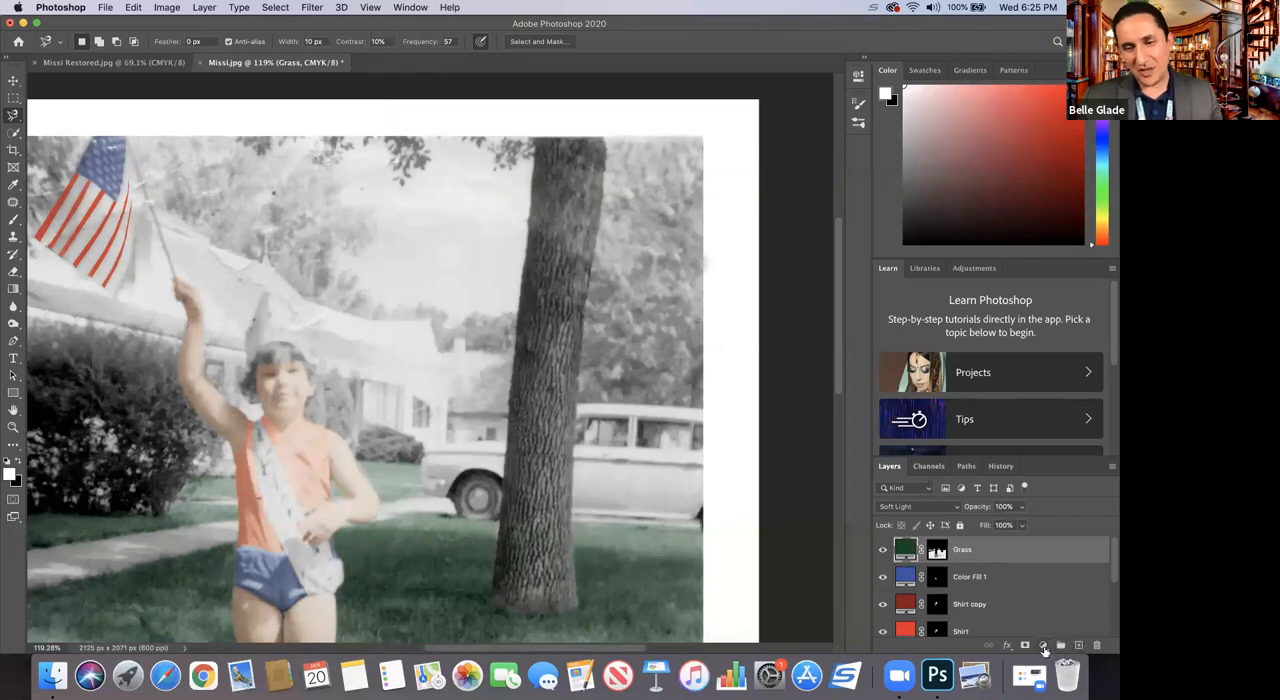
Step: Add a Solid Color fill layer in dark reddish brown 631306 above the Grass layer
{"action": "left_click", "coordinate": [1043, 646]}
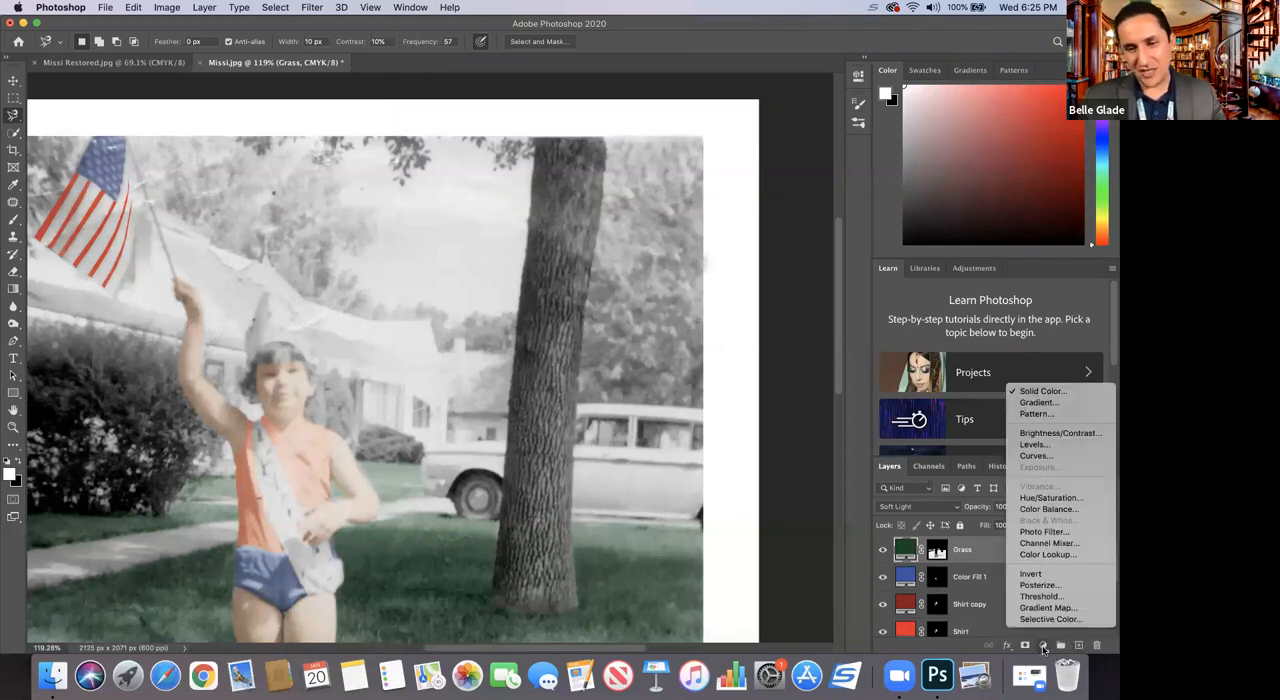
{"action": "left_click", "coordinate": [1030, 391]}
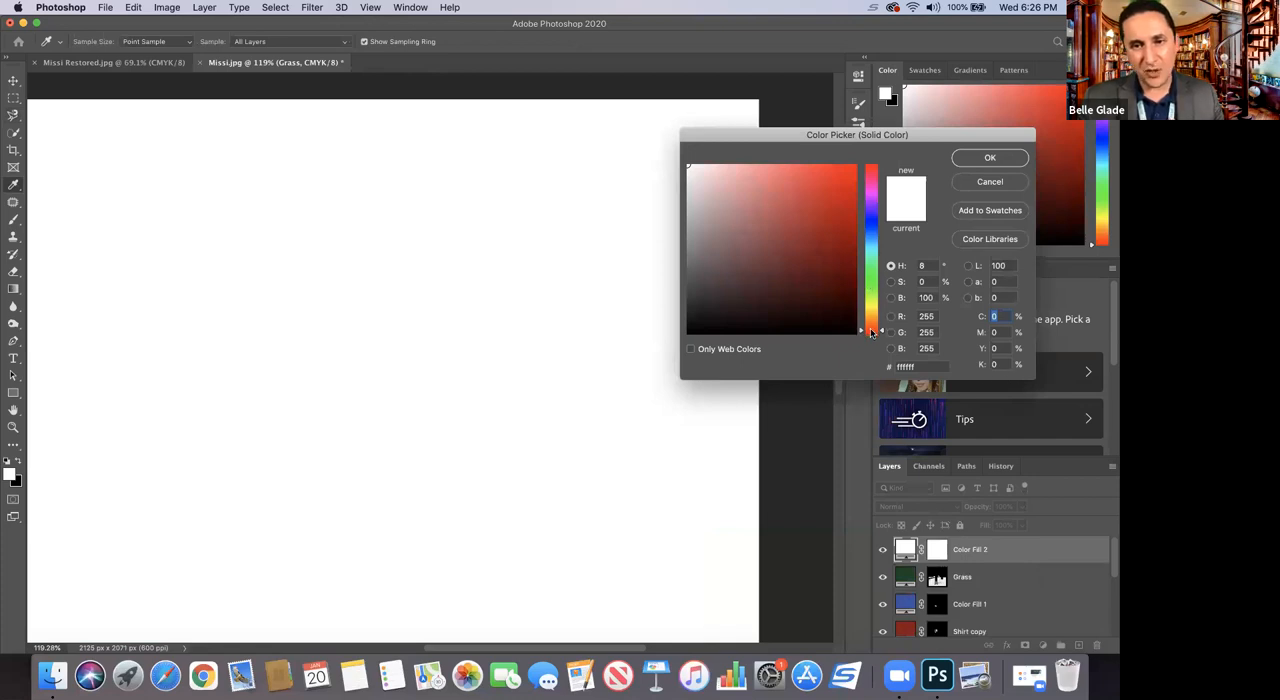
{"action": "mouse_move", "coordinate": [826, 270]}
{"action": "left_mouse_down"}
{"action": "mouse_move", "coordinate": [834, 248]}
{"action": "mouse_move", "coordinate": [846, 267]}
{"action": "left_mouse_up"}
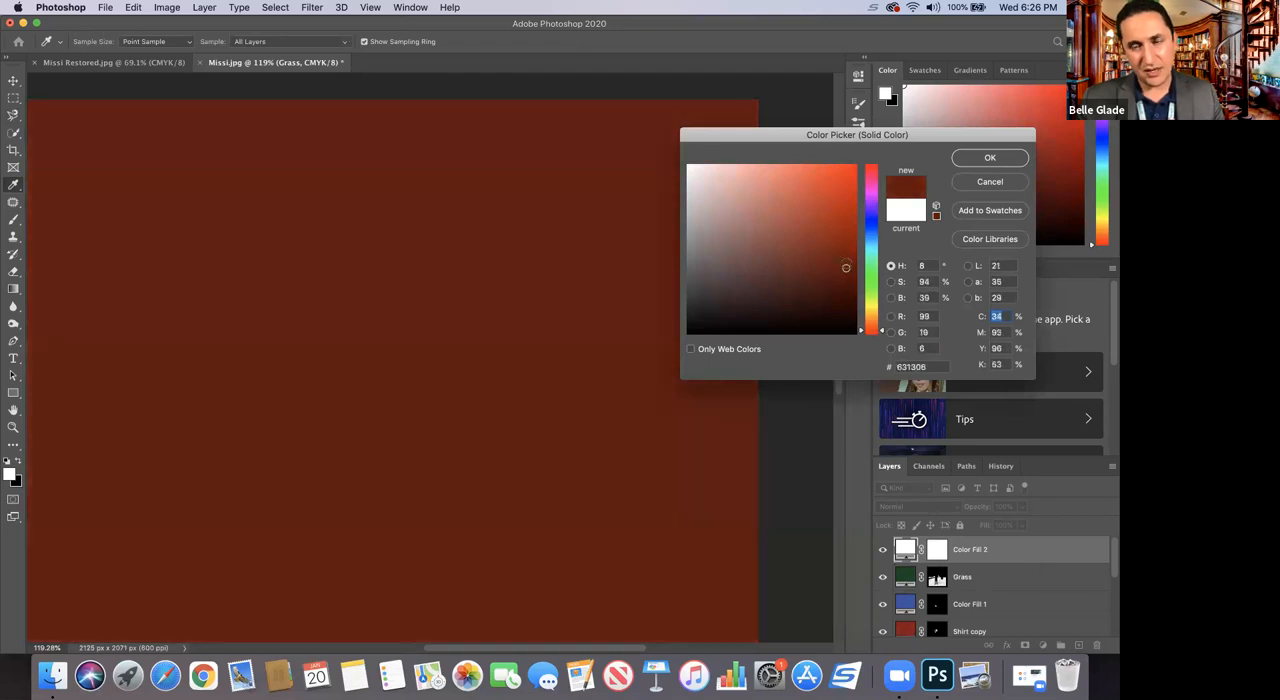
{"action": "left_click", "coordinate": [966, 165]}
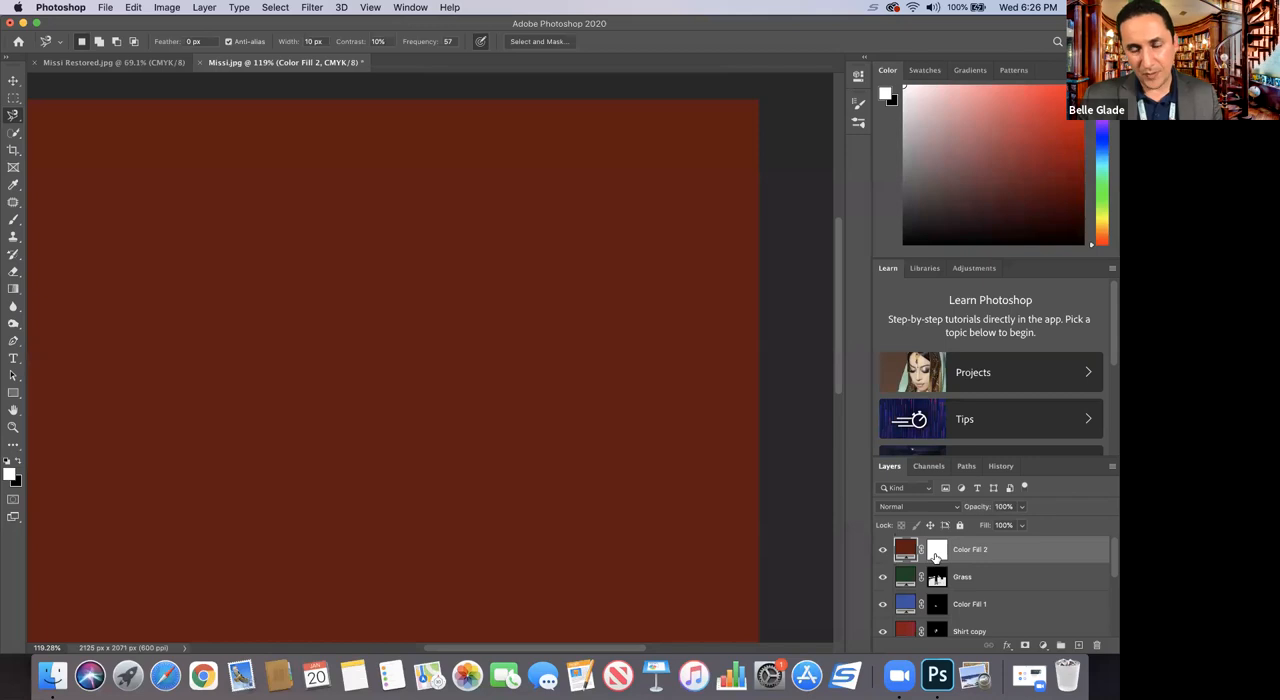
Step: Rename the brown fill layer as Tree and invert its layer mask to black
{"action": "left_click", "coordinate": [936, 552]}
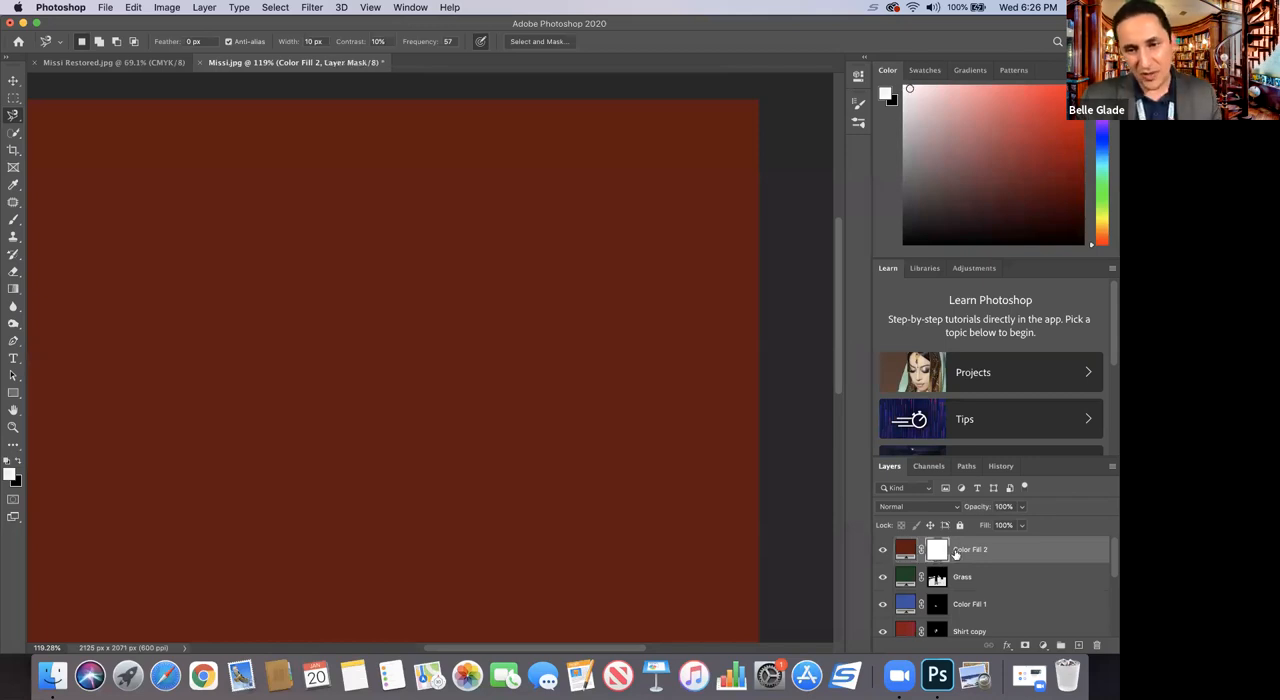
{"action": "double_click", "coordinate": [963, 551]}
{"action": "type", "text": "Tree"}
{"action": "left_click", "coordinate": [1012, 554]}
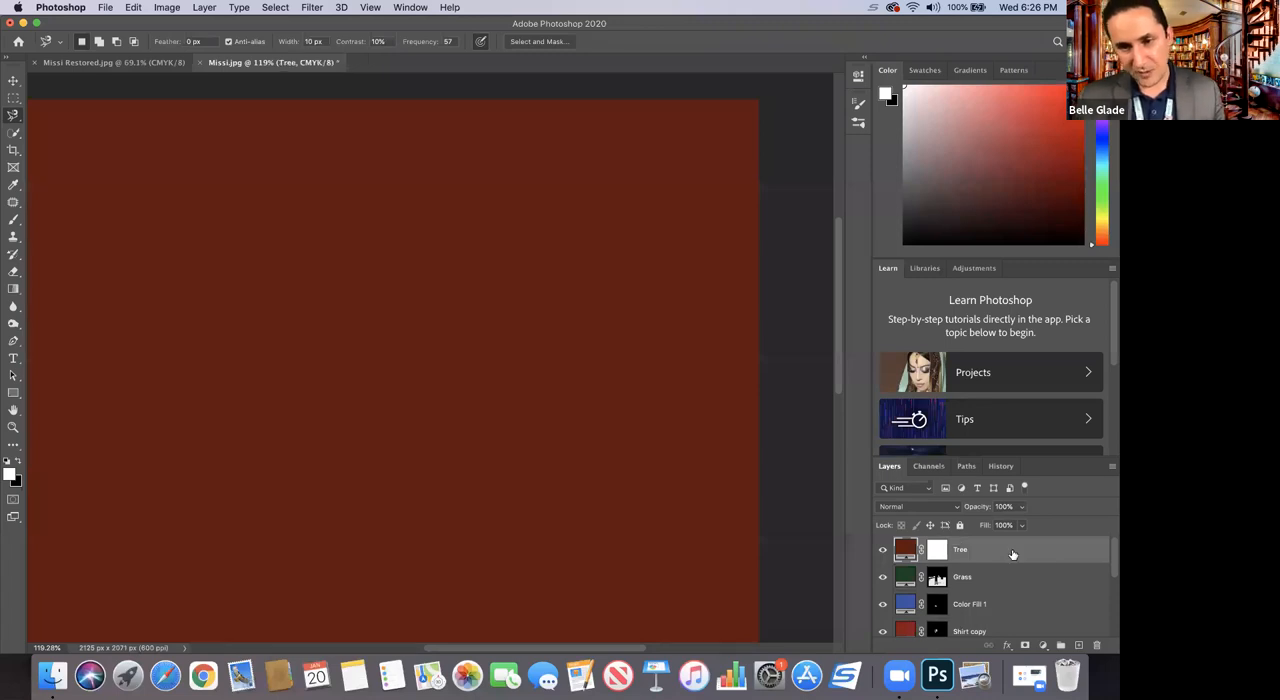
{"action": "left_click", "coordinate": [937, 550]}
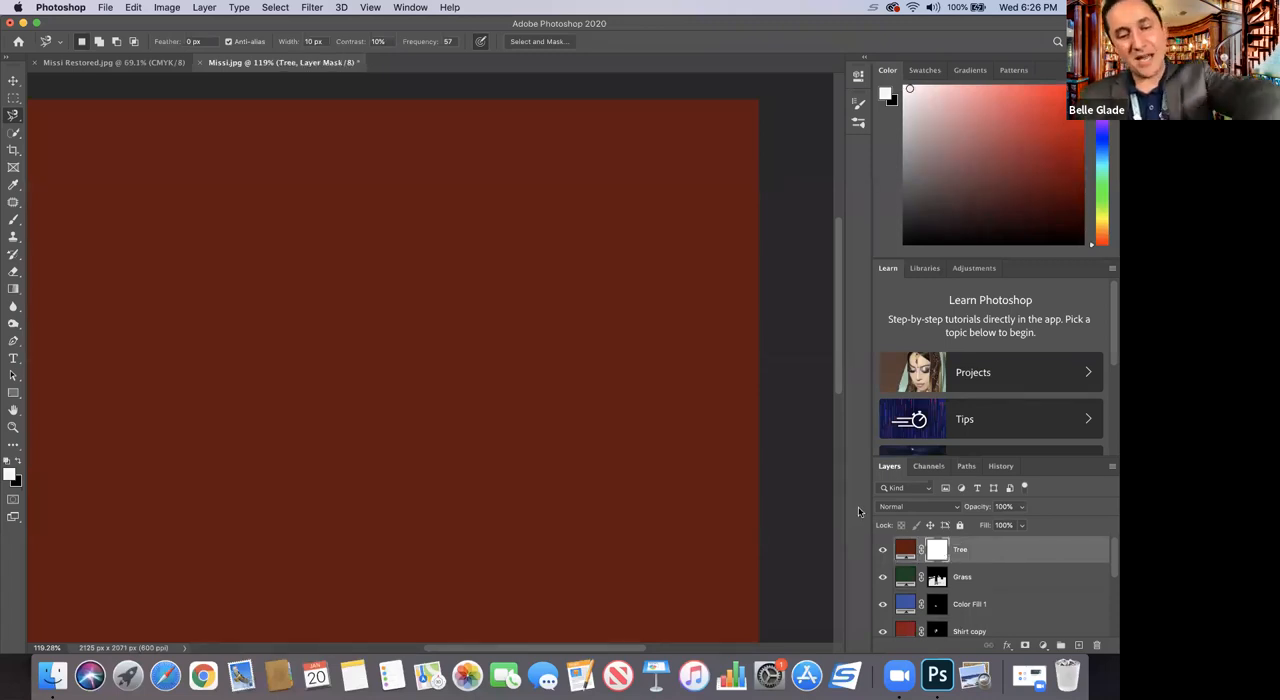
{"action": "key", "text": "super+i"}
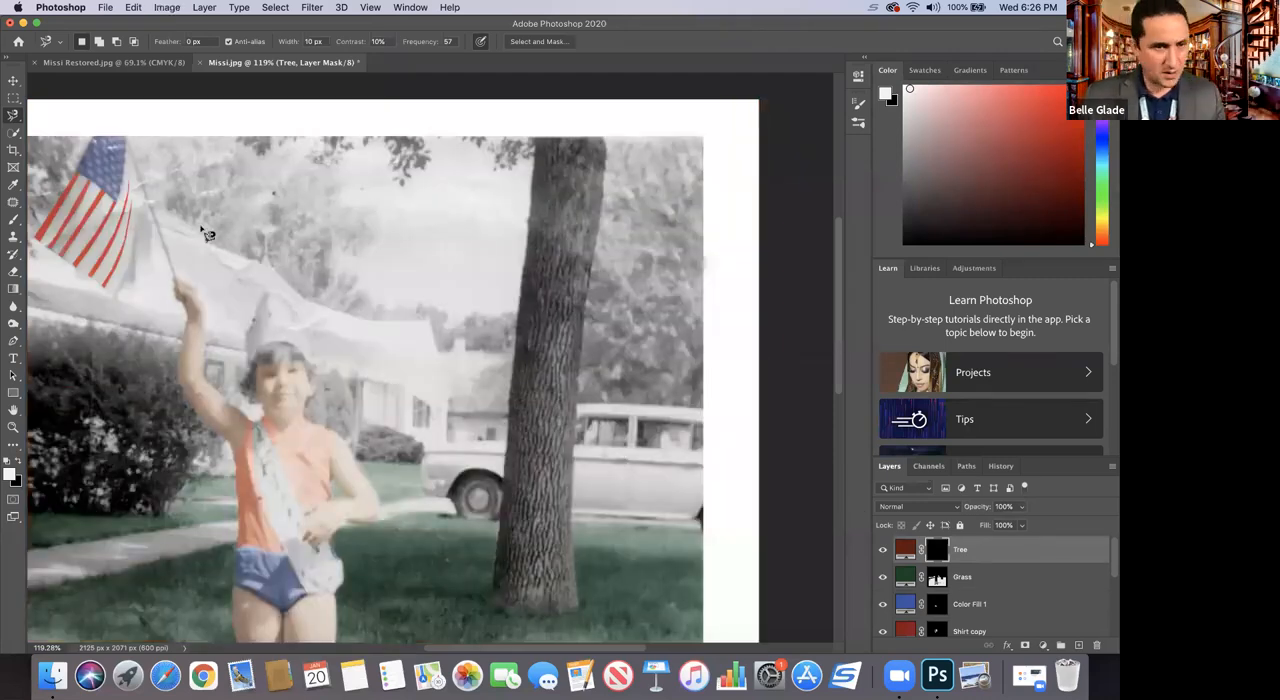
Step: Select the tree trunk by outlining it with the Polygonal Lasso tool from its upper end down around the base
{"action": "left_click", "coordinate": [15, 117]}
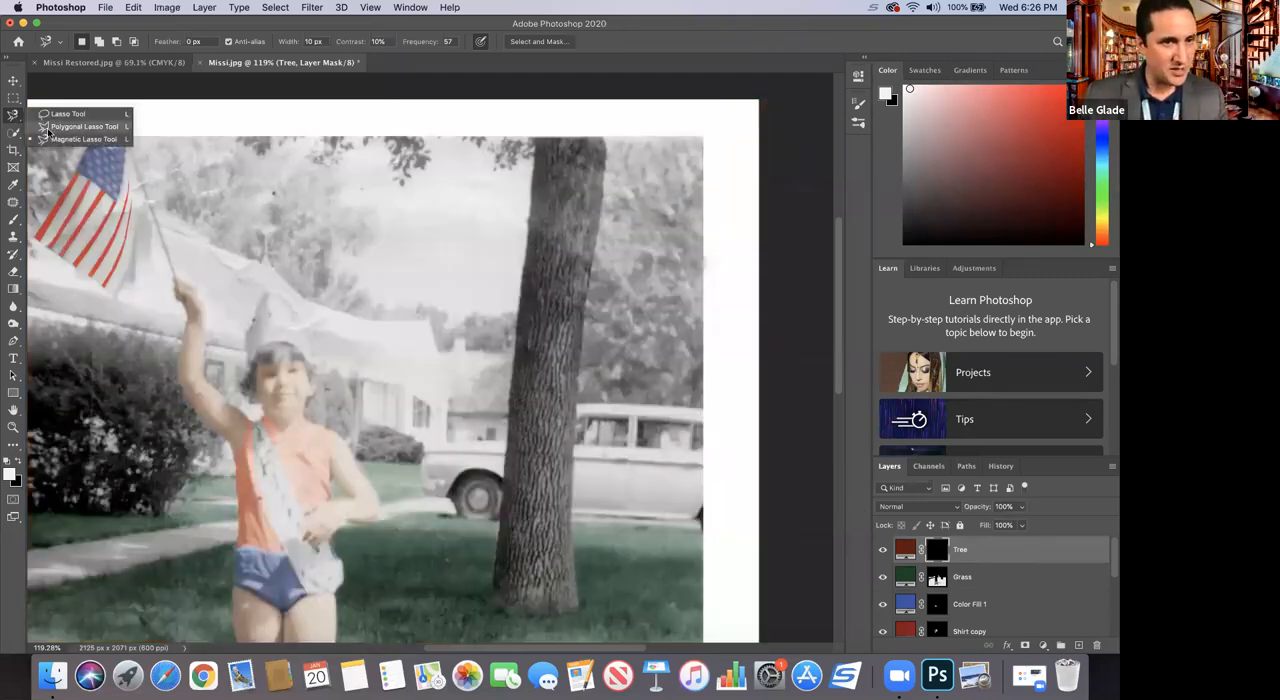
{"action": "left_click", "coordinate": [75, 127]}
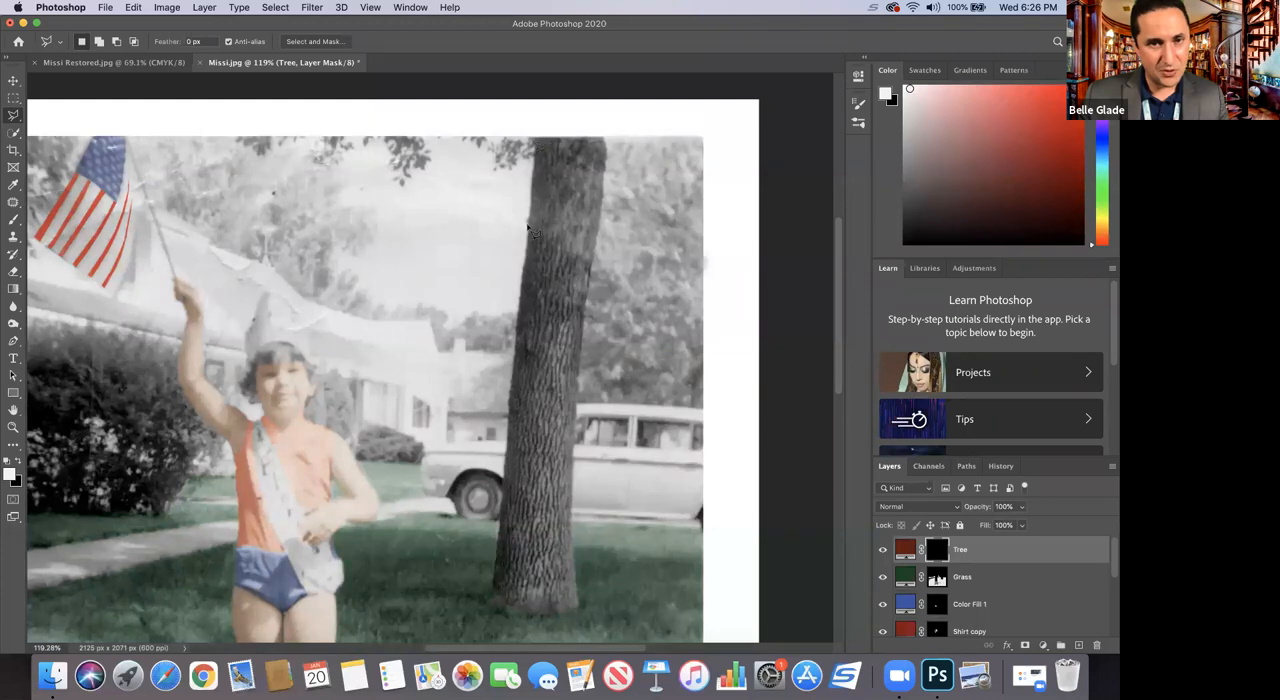
{"action": "left_click", "coordinate": [516, 344]}
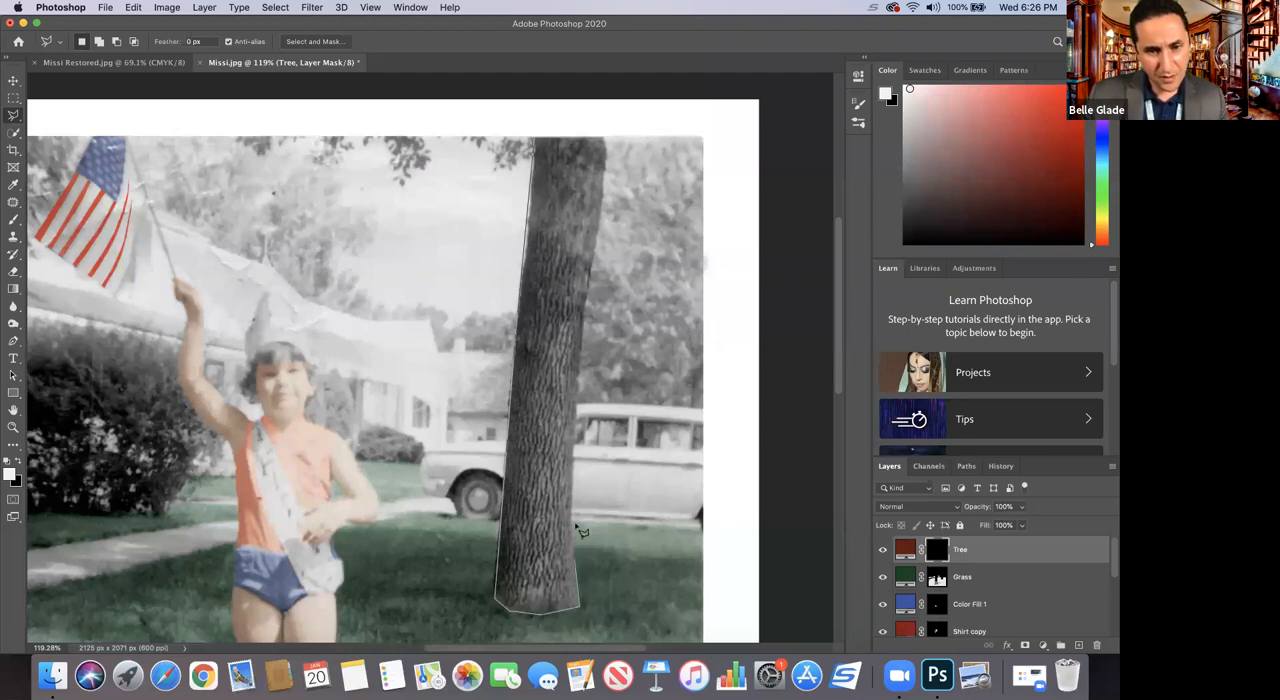
{"action": "left_click", "coordinate": [572, 474]}
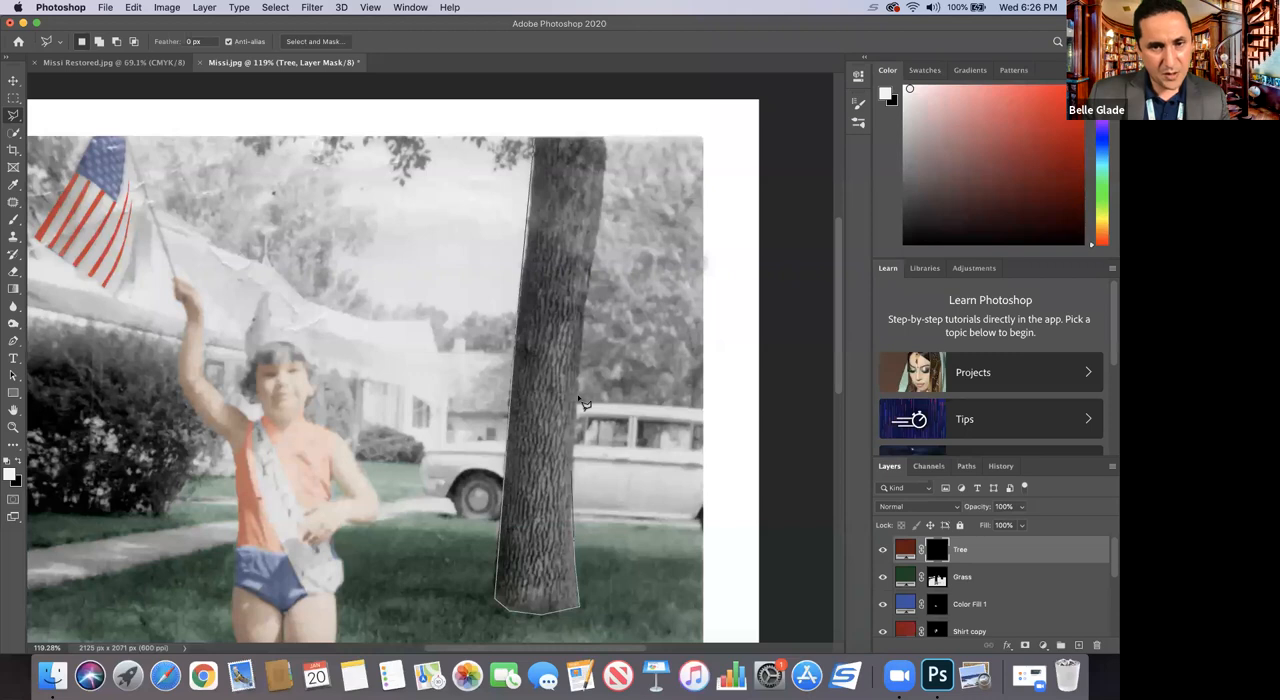
{"action": "left_click", "coordinate": [587, 316]}
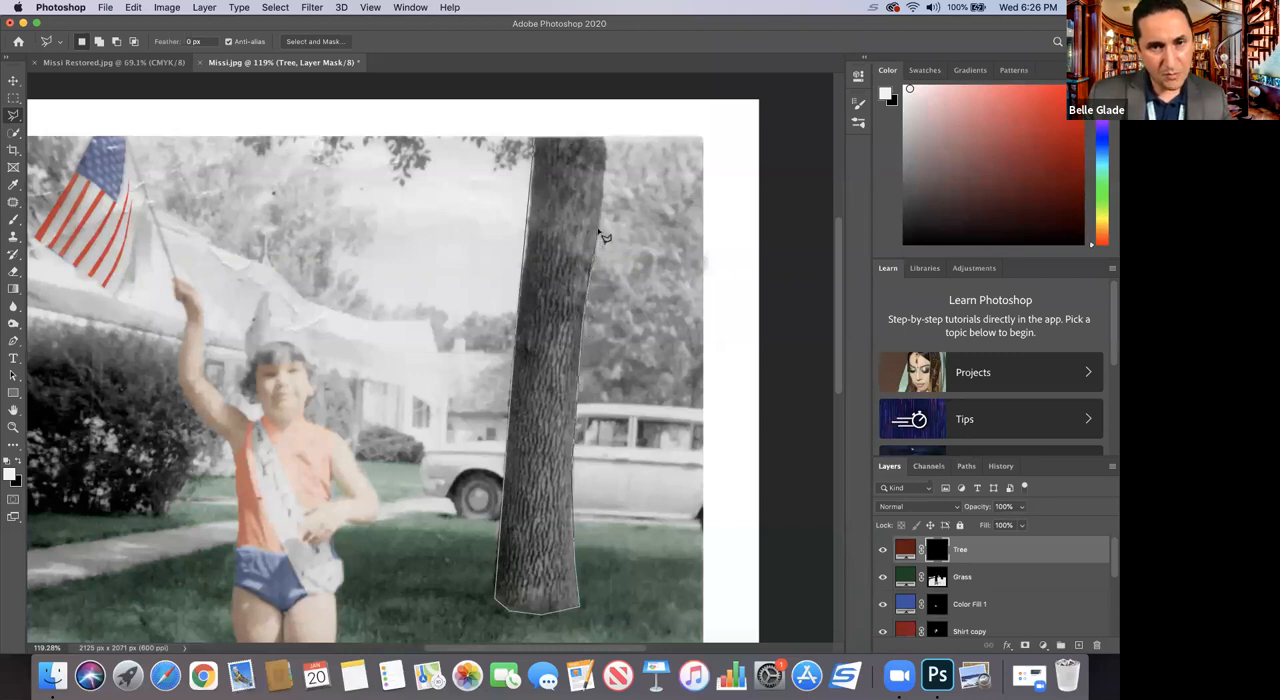
{"action": "left_click", "coordinate": [603, 137]}
{"action": "left_click", "coordinate": [533, 140]}
Step: Set the Tree layer's blending mode to Soft Light and brush white over the selected trunk on its mask
{"action": "key", "text": "b"}
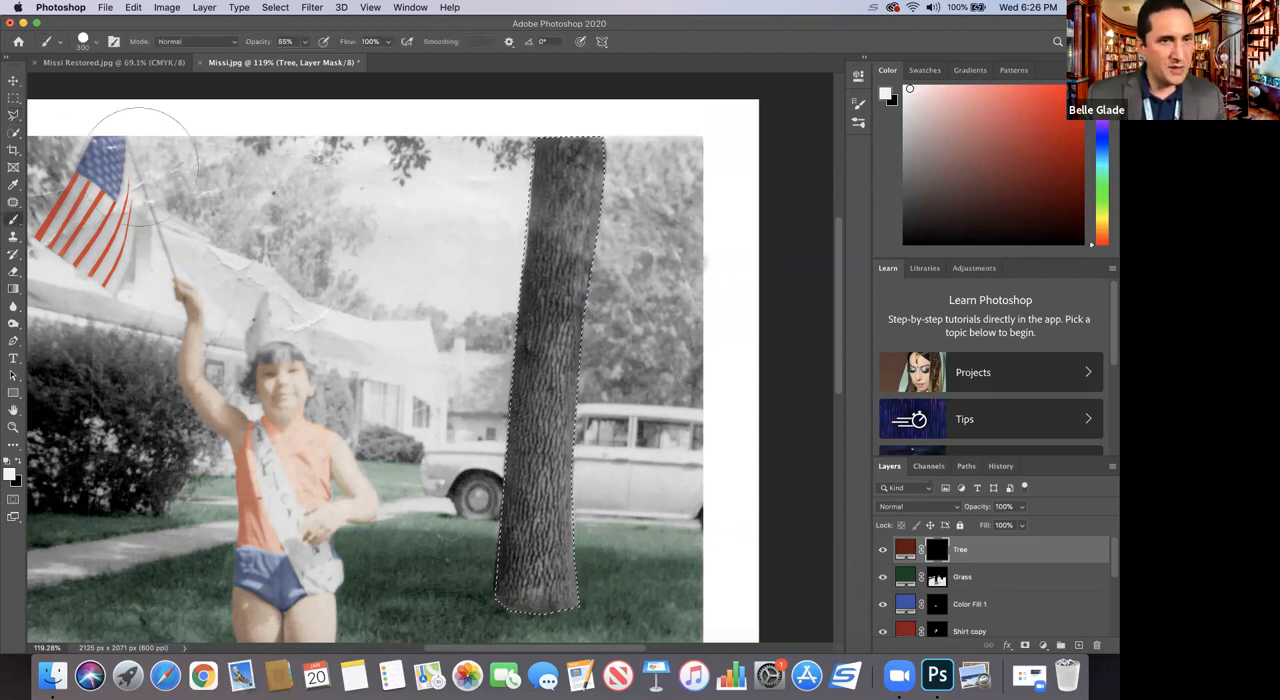
{"action": "left_click", "coordinate": [934, 508]}
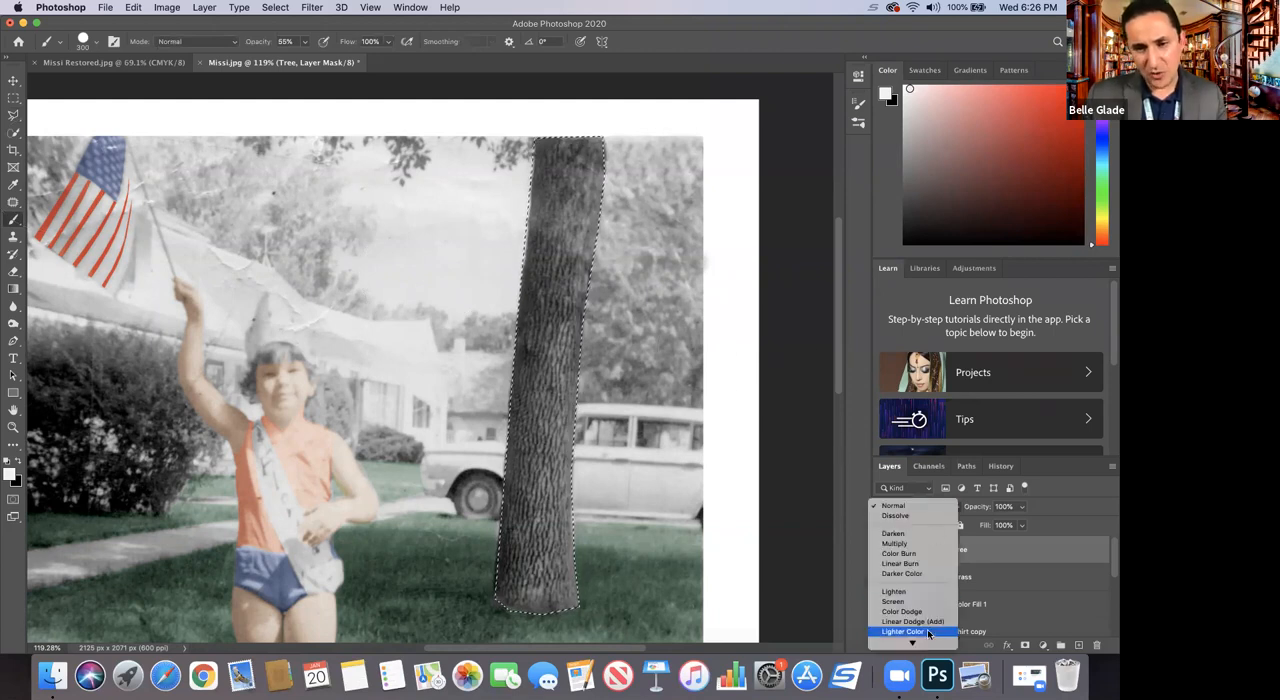
{"action": "mouse_move", "coordinate": [913, 642]}
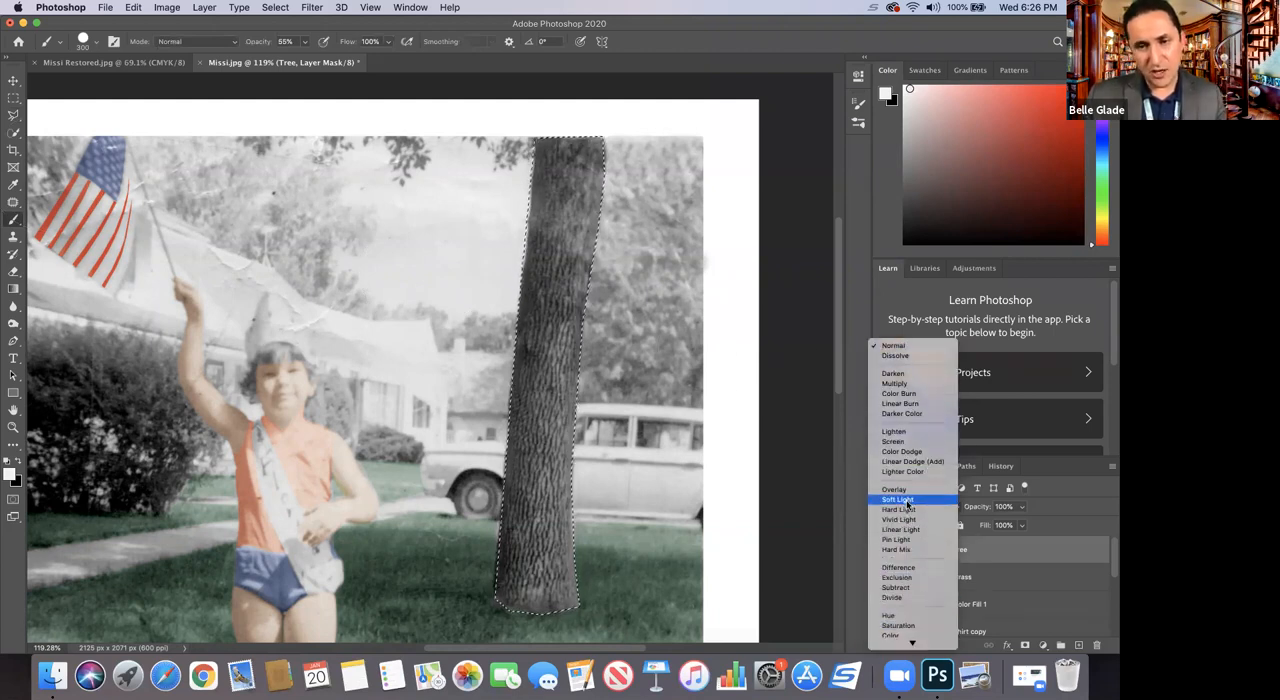
{"action": "left_click", "coordinate": [907, 500]}
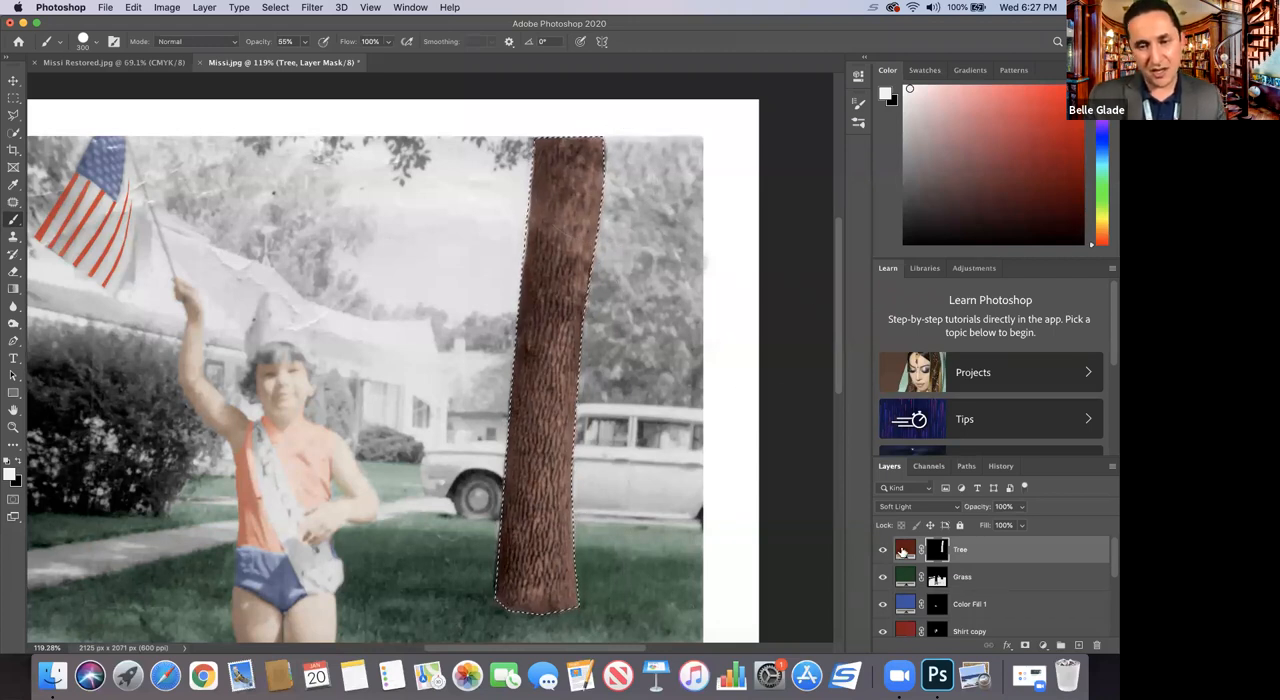
Step: Change the Tree fill color to the darker brown 4c0d04 and clear the trunk selection
{"action": "double_click", "coordinate": [903, 550]}
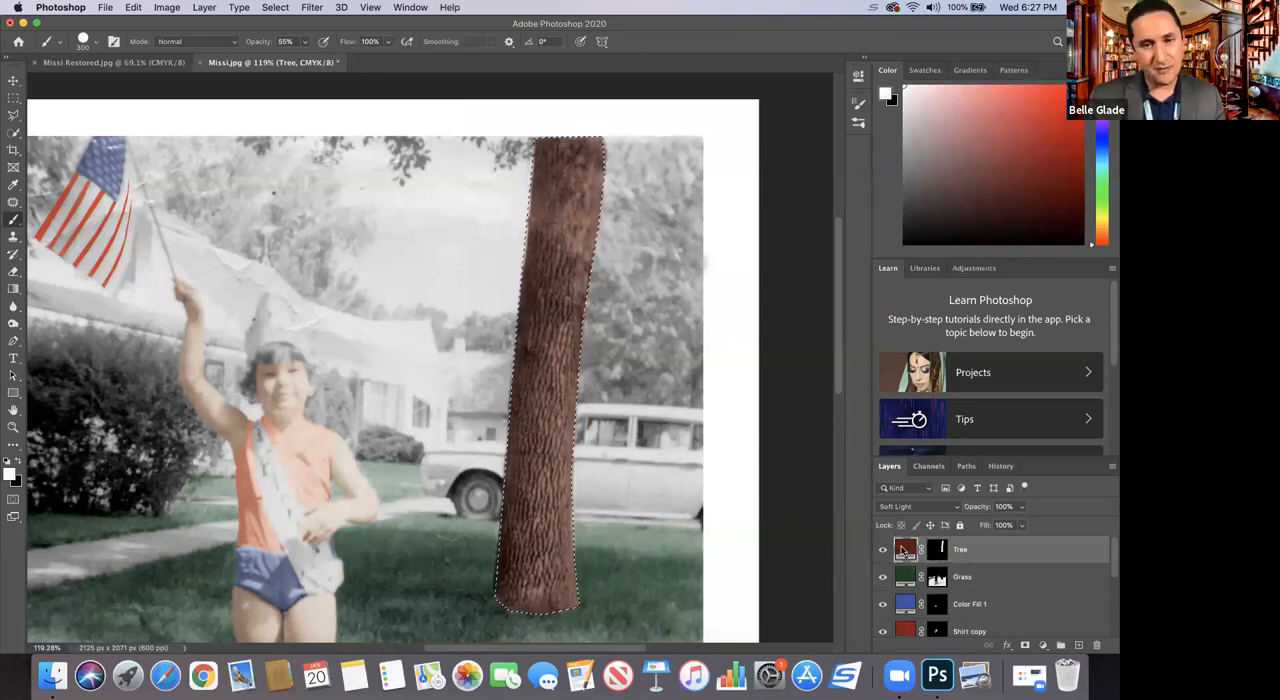
{"action": "mouse_move", "coordinate": [832, 268]}
{"action": "left_mouse_down"}
{"action": "mouse_move", "coordinate": [833, 310]}
{"action": "mouse_move", "coordinate": [837, 219]}
{"action": "mouse_move", "coordinate": [846, 282]}
{"action": "left_mouse_up"}
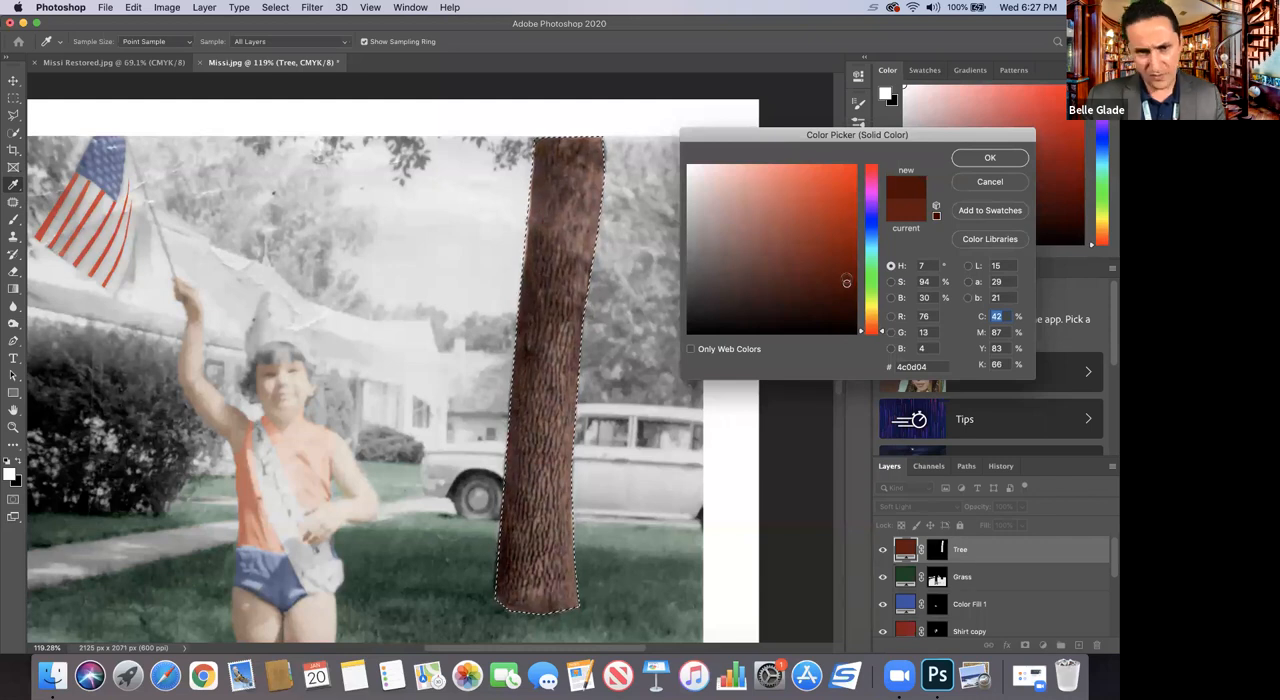
{"action": "left_click", "coordinate": [969, 158]}
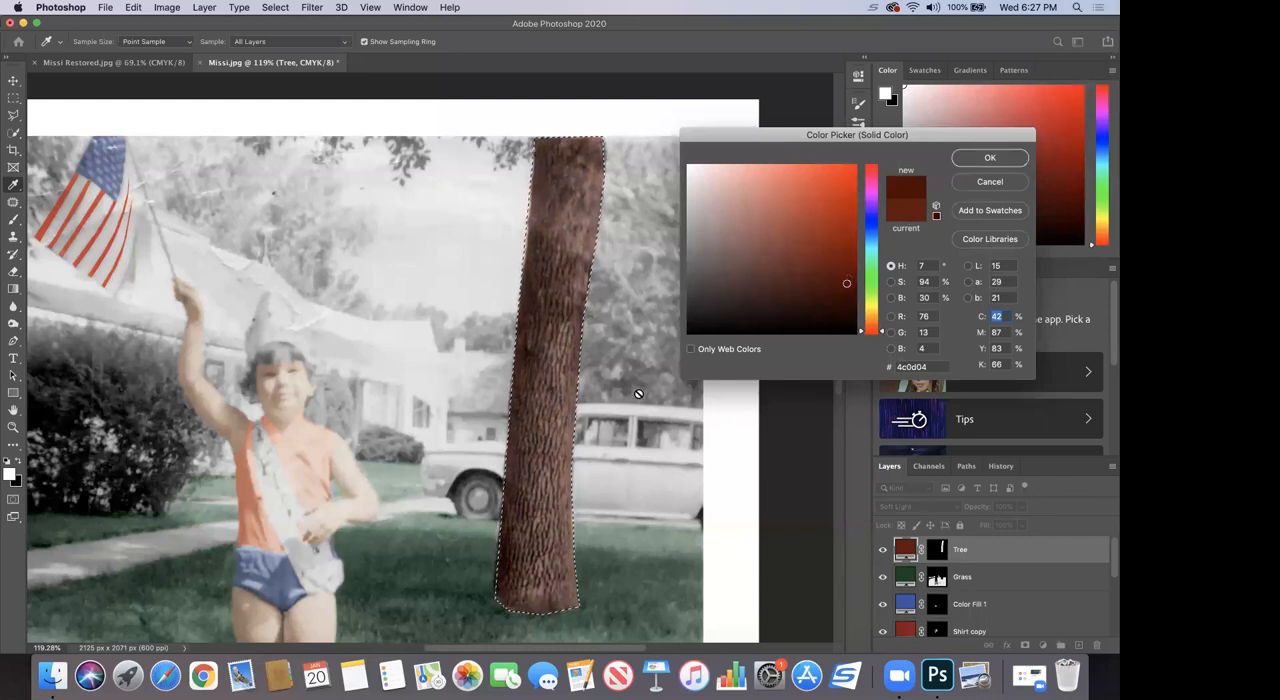
{"action": "key", "text": "b"}
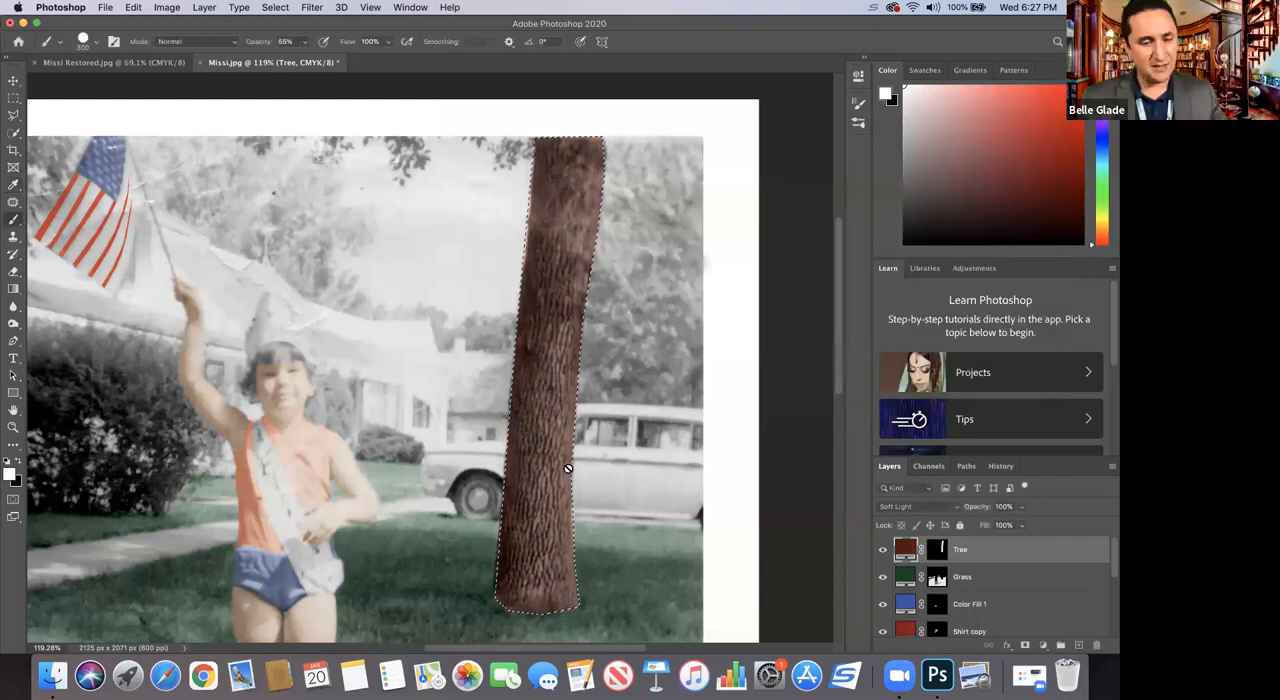
{"action": "key", "text": "super+d"}
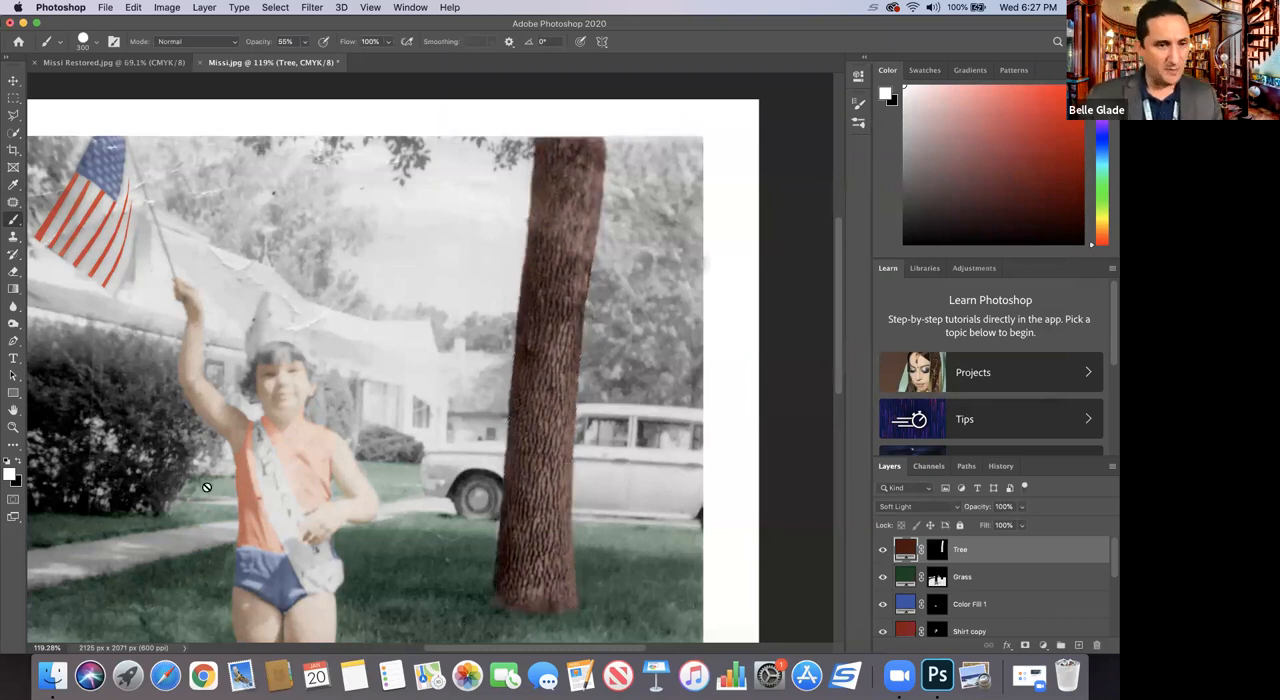
Step: Add a bright yellow Solid Color fill layer above the Tree layer for the parked car
{"action": "left_click", "coordinate": [13, 428]}
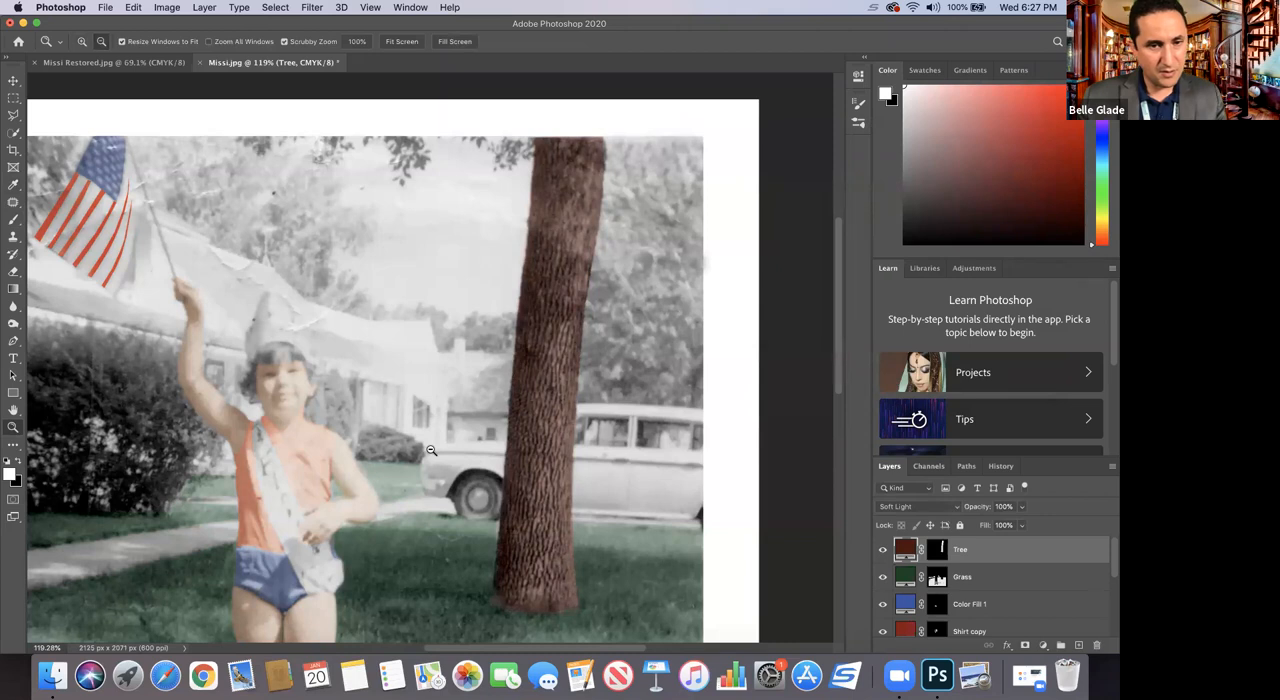
{"action": "left_click", "coordinate": [431, 450], "text": "alt"}
{"action": "left_click", "coordinate": [431, 450], "text": "alt"}
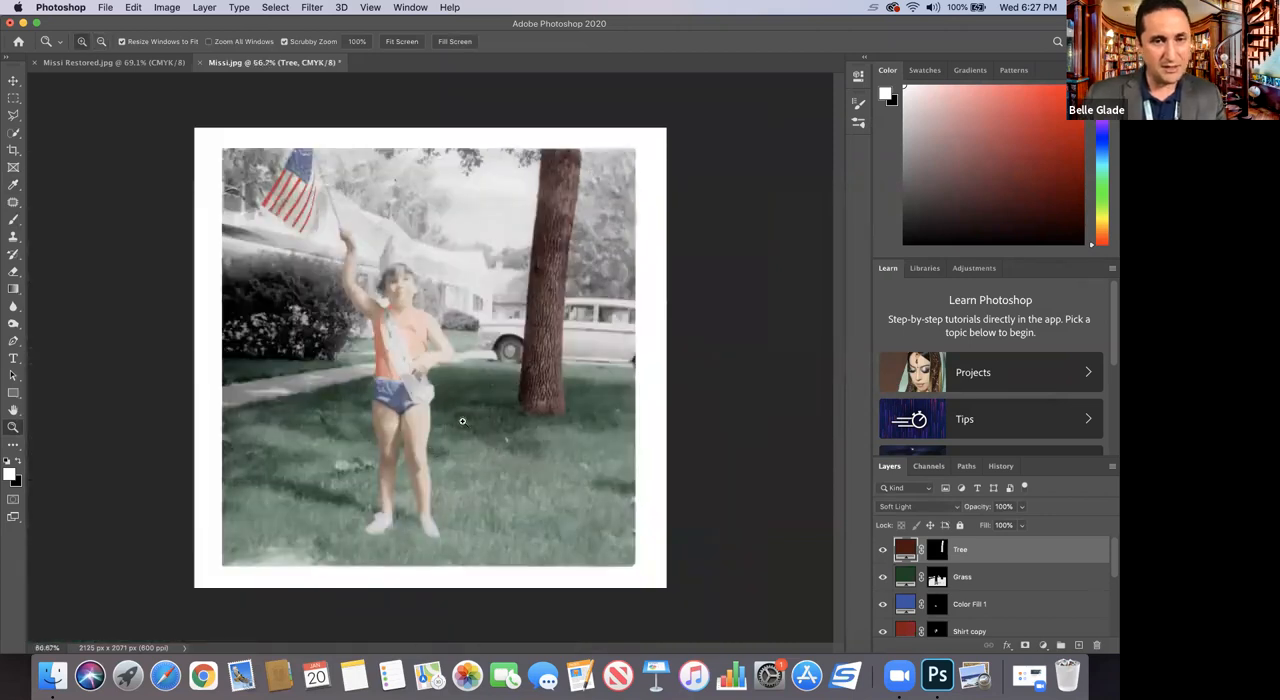
{"action": "left_click_drag", "start_coordinate": [484, 285], "coordinate": [601, 643]}
{"action": "left_click_drag", "start_coordinate": [517, 424], "coordinate": [543, 466]}
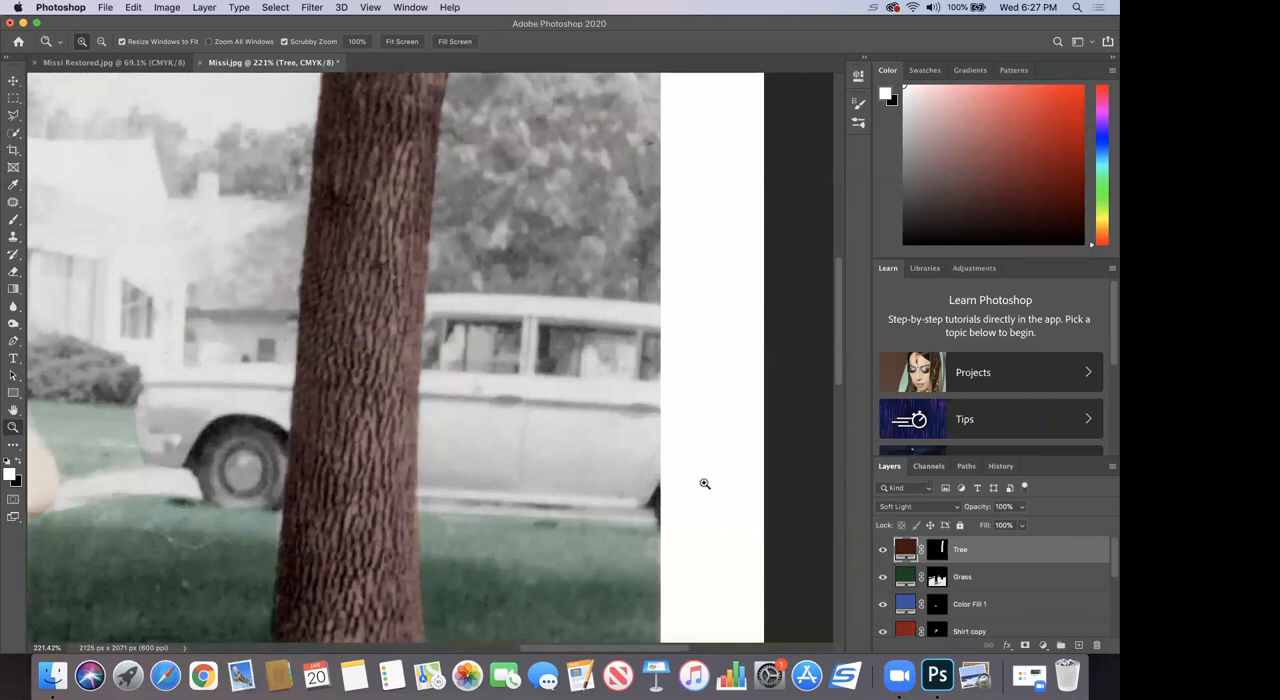
{"action": "left_click", "coordinate": [1043, 647]}
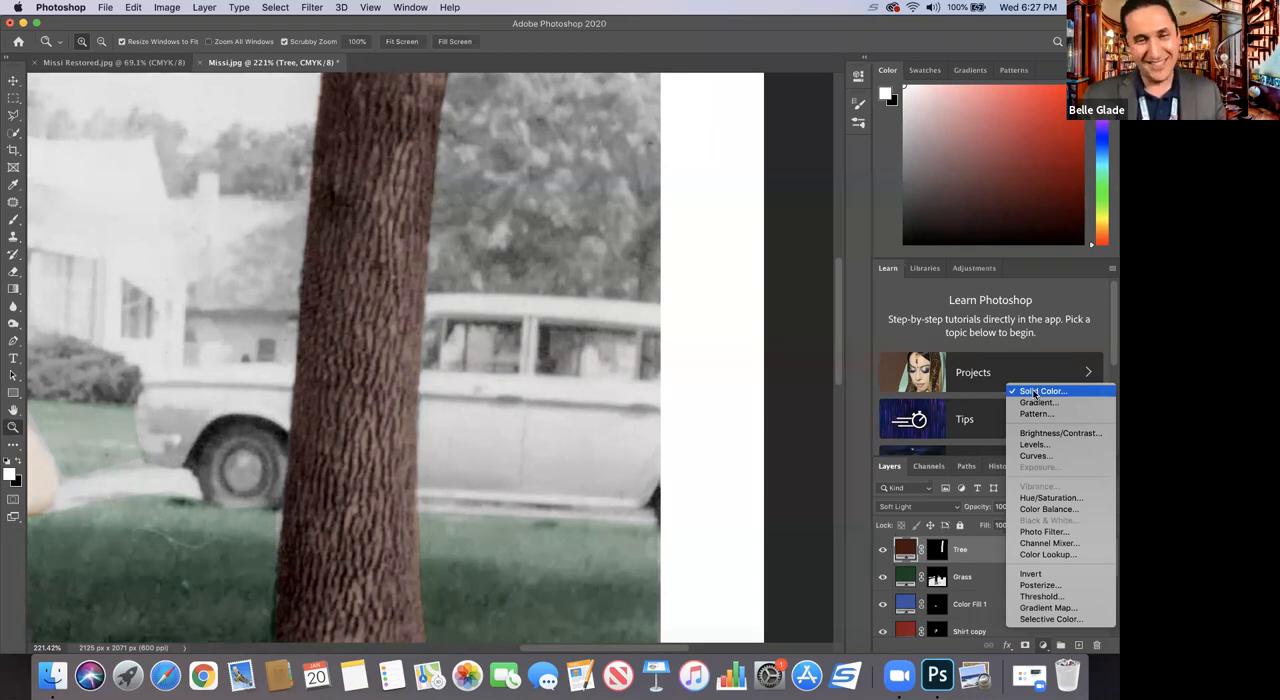
{"action": "left_click", "coordinate": [1036, 394]}
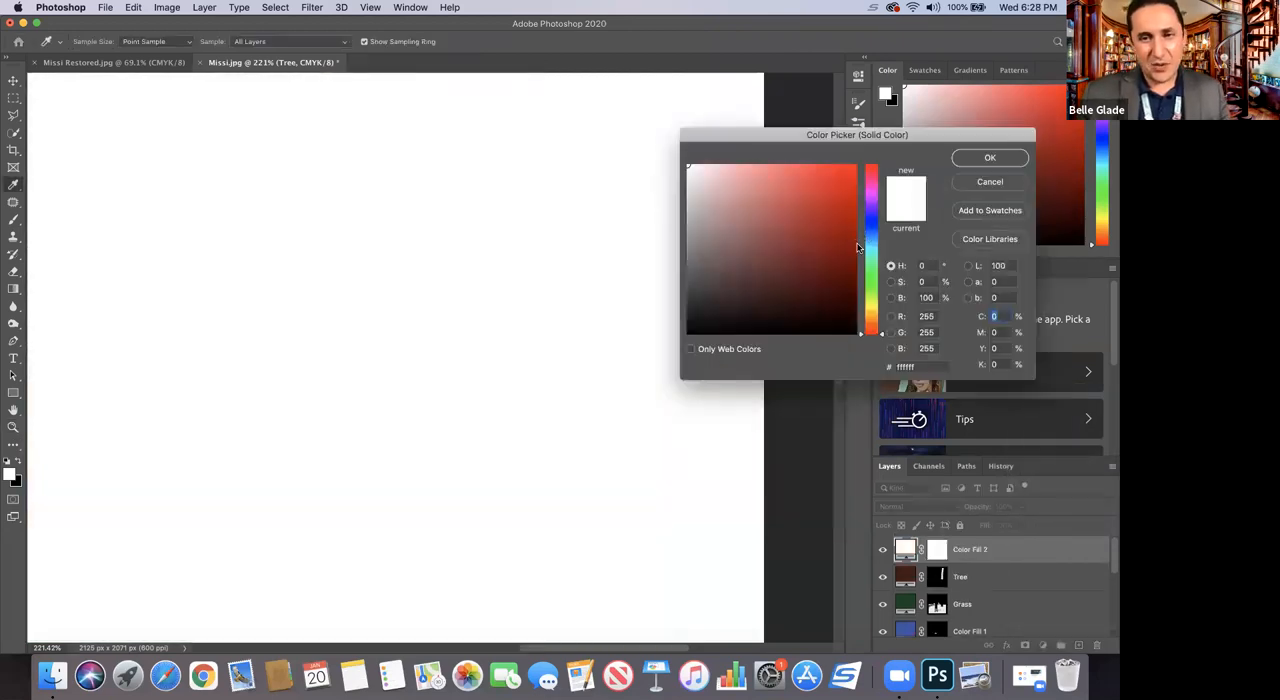
{"action": "left_click", "coordinate": [869, 306]}
{"action": "left_click_drag", "start_coordinate": [842, 193], "coordinate": [851, 171]}
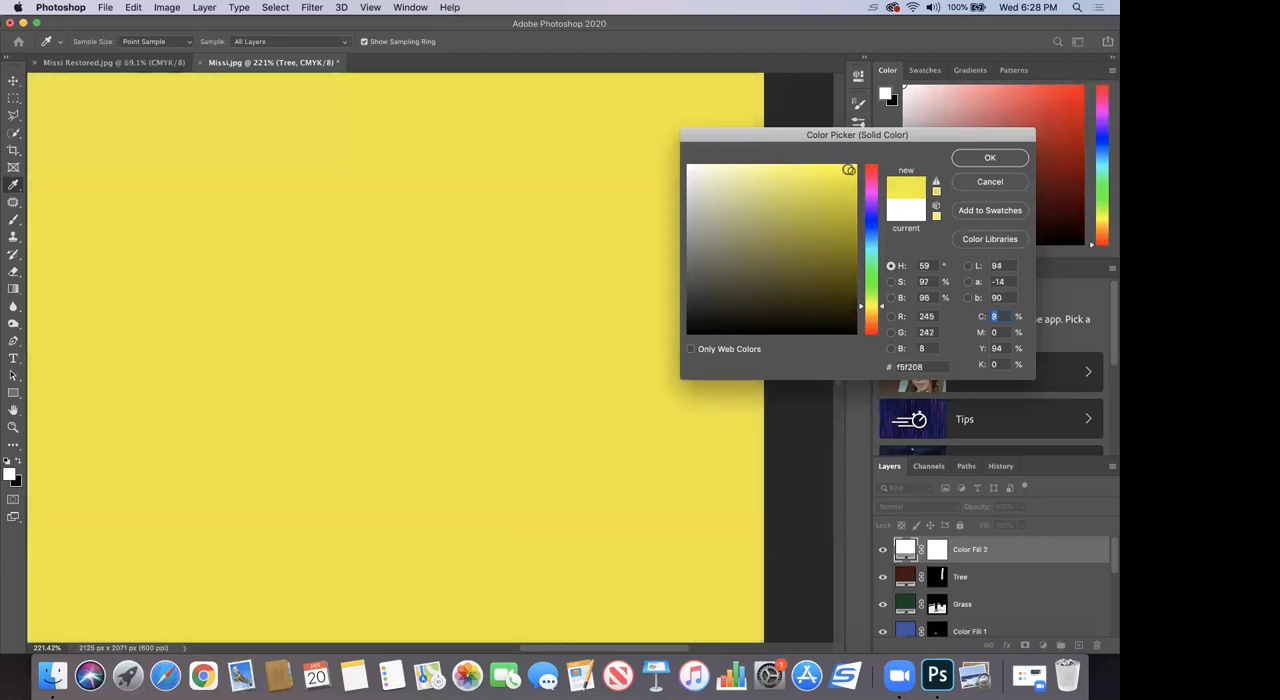
{"action": "mouse_move", "coordinate": [846, 171]}
{"action": "left_mouse_down"}
{"action": "mouse_move", "coordinate": [845, 183]}
{"action": "mouse_move", "coordinate": [851, 172]}
{"action": "left_mouse_up"}
{"action": "left_click", "coordinate": [990, 158]}
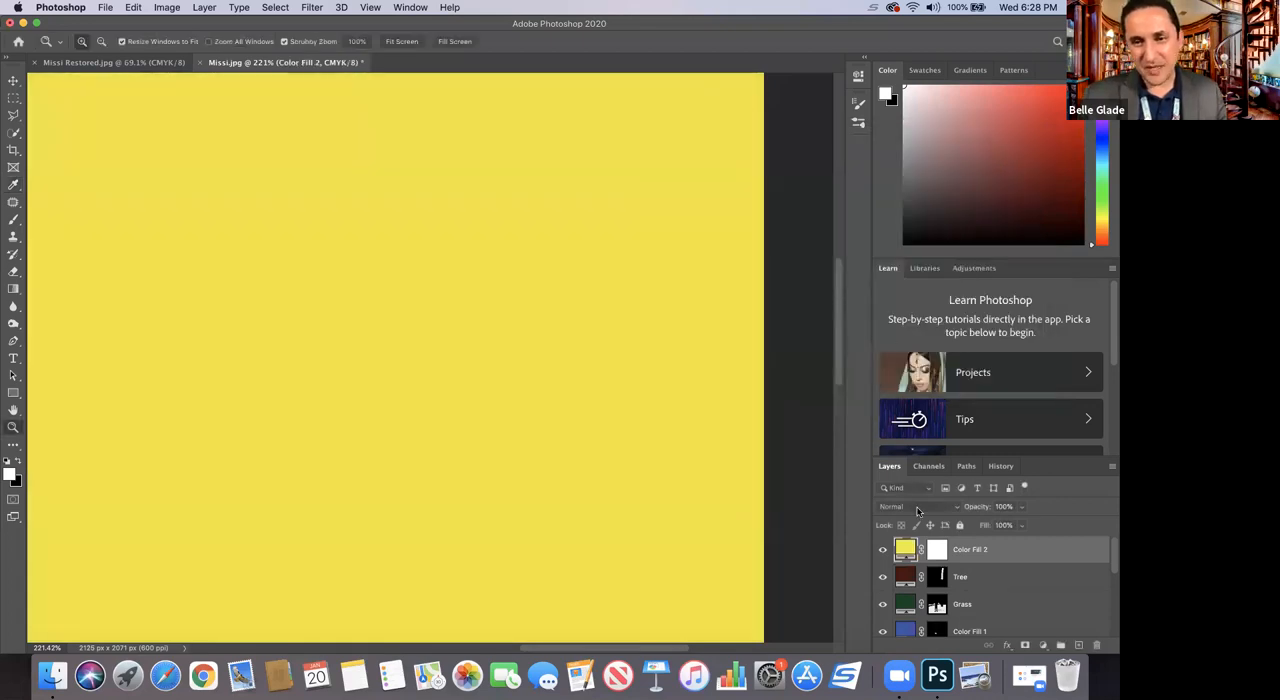
Step: Invert the yellow fill's layer mask to black and outline the car's front section beside the trunk with the Polygonal Lasso tool
{"action": "left_click", "coordinate": [935, 550]}
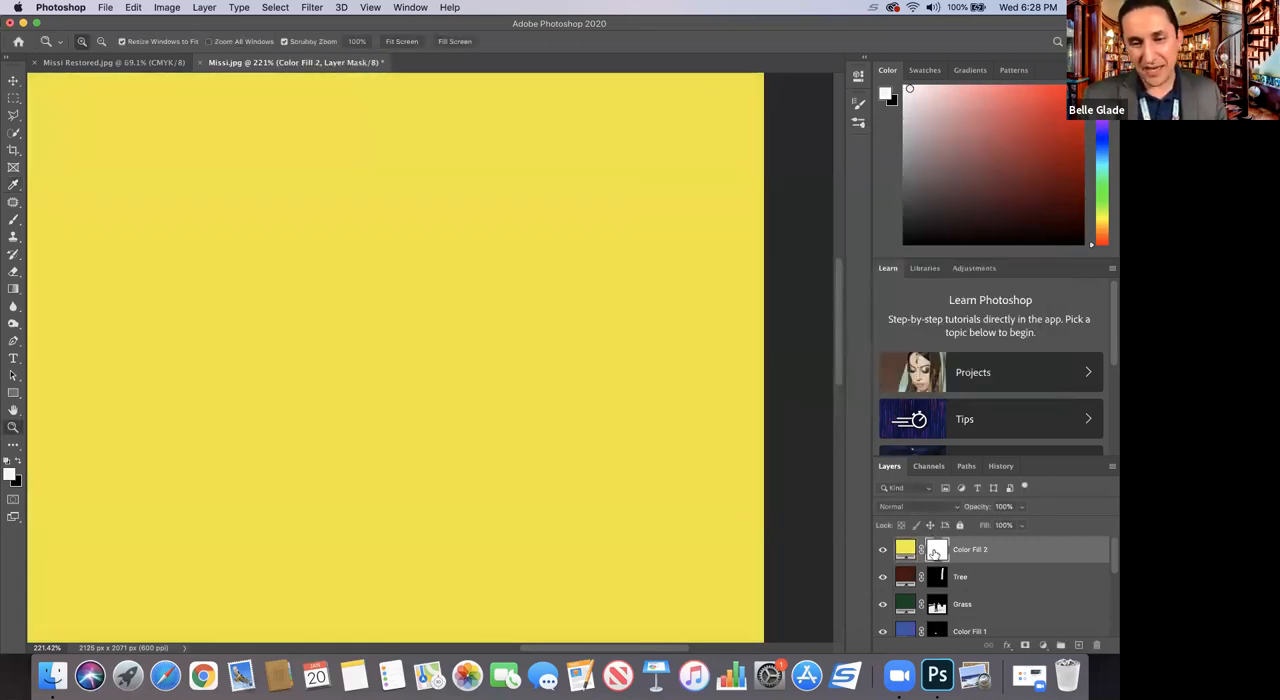
{"action": "key", "text": "super+i"}
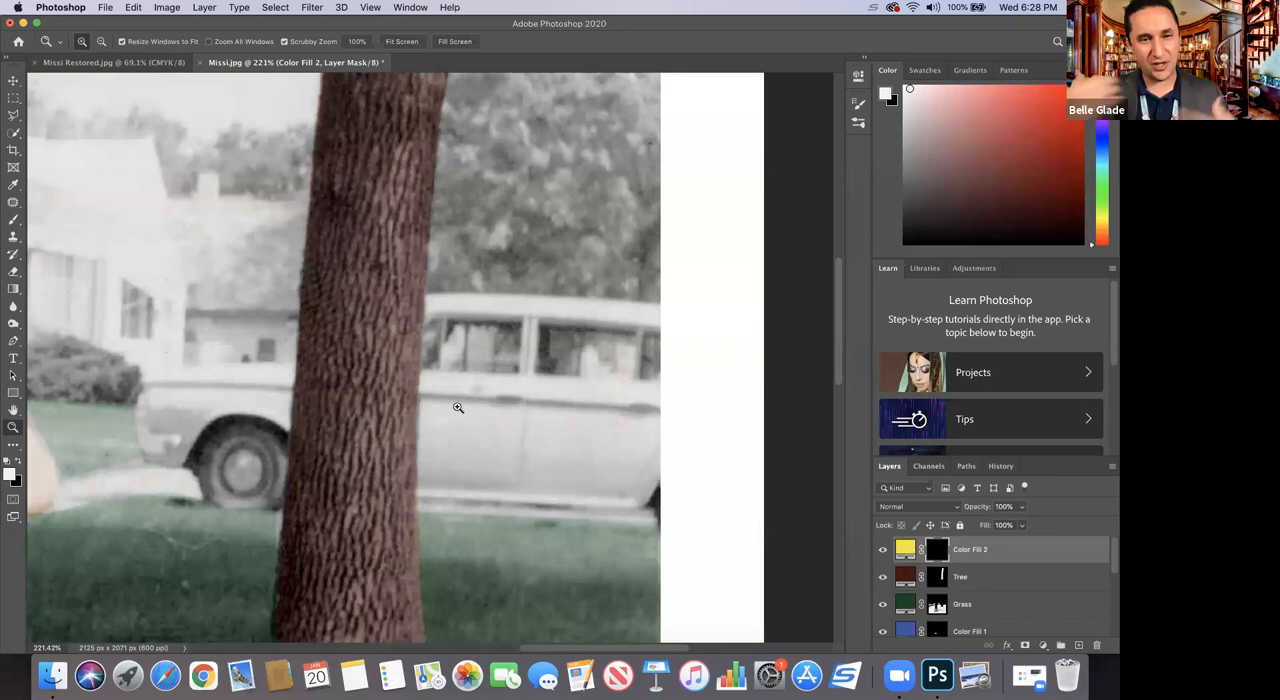
{"action": "left_click", "coordinate": [13, 117]}
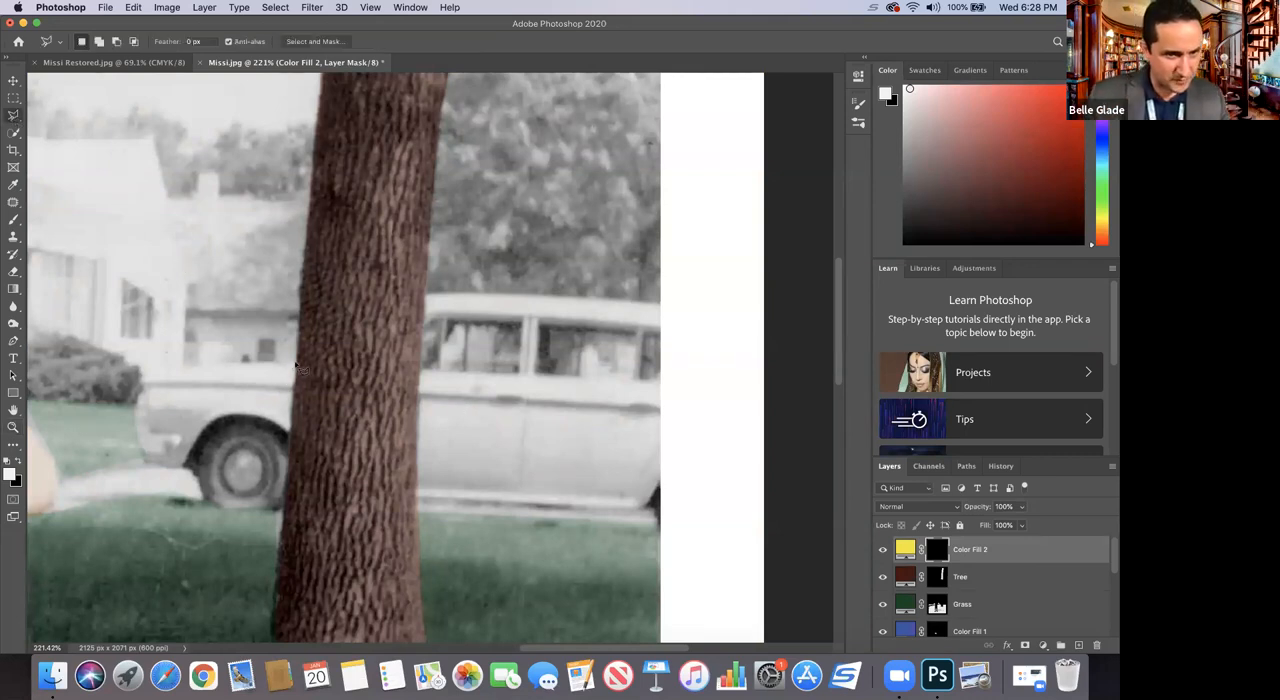
{"action": "mouse_move", "coordinate": [296, 364]}
{"action": "left_mouse_down"}
{"action": "mouse_move", "coordinate": [144, 376]}
{"action": "mouse_move", "coordinate": [137, 433]}
{"action": "mouse_move", "coordinate": [181, 438]}
{"action": "mouse_move", "coordinate": [140, 450]}
{"action": "mouse_move", "coordinate": [143, 464]}
{"action": "mouse_move", "coordinate": [185, 470]}
{"action": "mouse_move", "coordinate": [211, 418]}
{"action": "mouse_move", "coordinate": [236, 414]}
{"action": "mouse_move", "coordinate": [210, 430]}
{"action": "mouse_move", "coordinate": [256, 416]}
{"action": "mouse_move", "coordinate": [284, 433]}
{"action": "mouse_move", "coordinate": [300, 367]}
{"action": "left_mouse_up"}
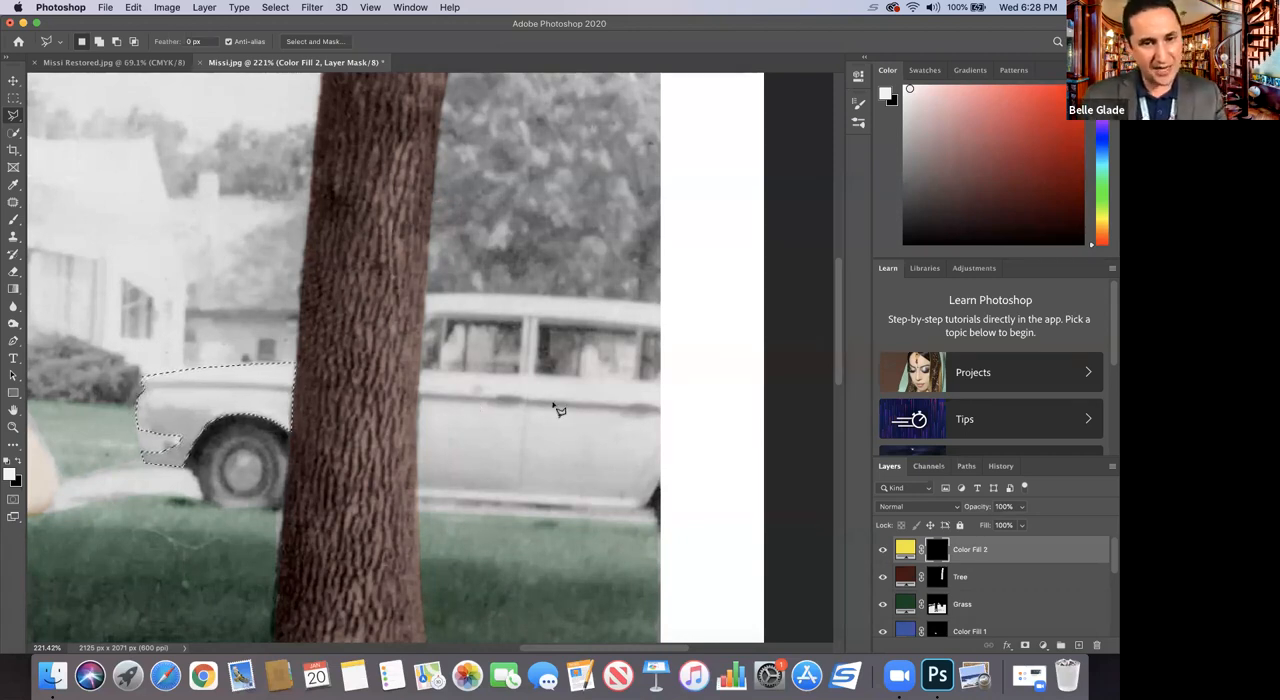
Step: Add the car's roof, window pillars and body beyond the trunk to the selection with the Polygonal Lasso, leaving the windows out
{"action": "key", "text": "shift"}
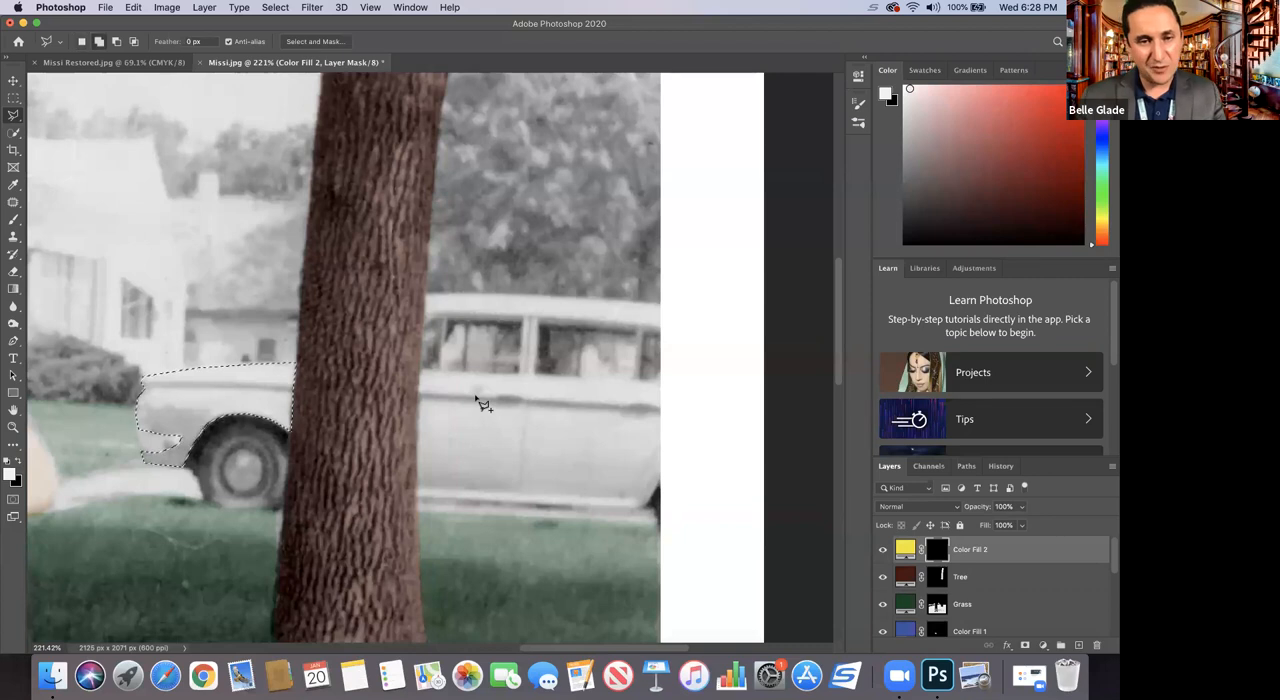
{"action": "left_click", "coordinate": [428, 295]}
{"action": "mouse_move", "coordinate": [560, 295]}
{"action": "left_mouse_down"}
{"action": "mouse_move", "coordinate": [659, 303]}
{"action": "mouse_move", "coordinate": [662, 331]}
{"action": "mouse_move", "coordinate": [440, 320]}
{"action": "mouse_move", "coordinate": [424, 332]}
{"action": "mouse_move", "coordinate": [426, 295]}
{"action": "mouse_move", "coordinate": [445, 316]}
{"action": "mouse_move", "coordinate": [436, 373]}
{"action": "mouse_move", "coordinate": [451, 370]}
{"action": "mouse_move", "coordinate": [448, 322]}
{"action": "left_mouse_up"}
{"action": "mouse_move", "coordinate": [527, 342]}
{"action": "left_mouse_down"}
{"action": "mouse_move", "coordinate": [523, 374]}
{"action": "mouse_move", "coordinate": [538, 381]}
{"action": "left_mouse_up"}
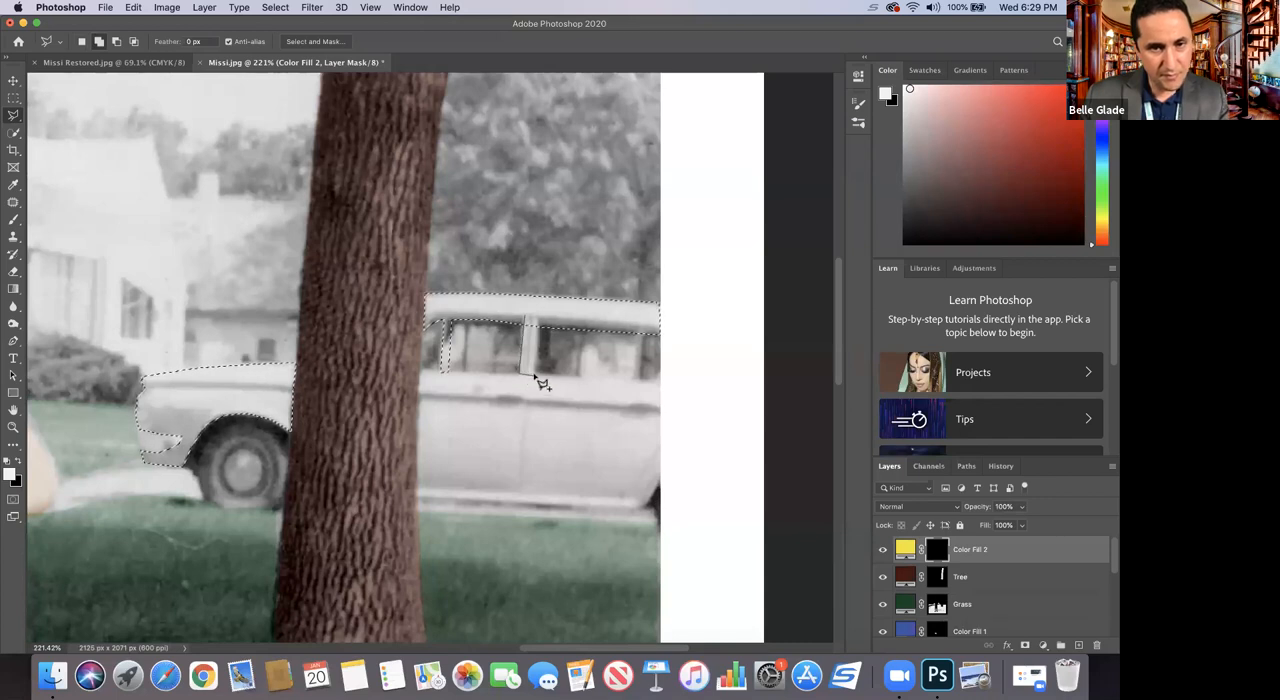
{"action": "left_click_drag", "start_coordinate": [531, 318], "coordinate": [531, 320]}
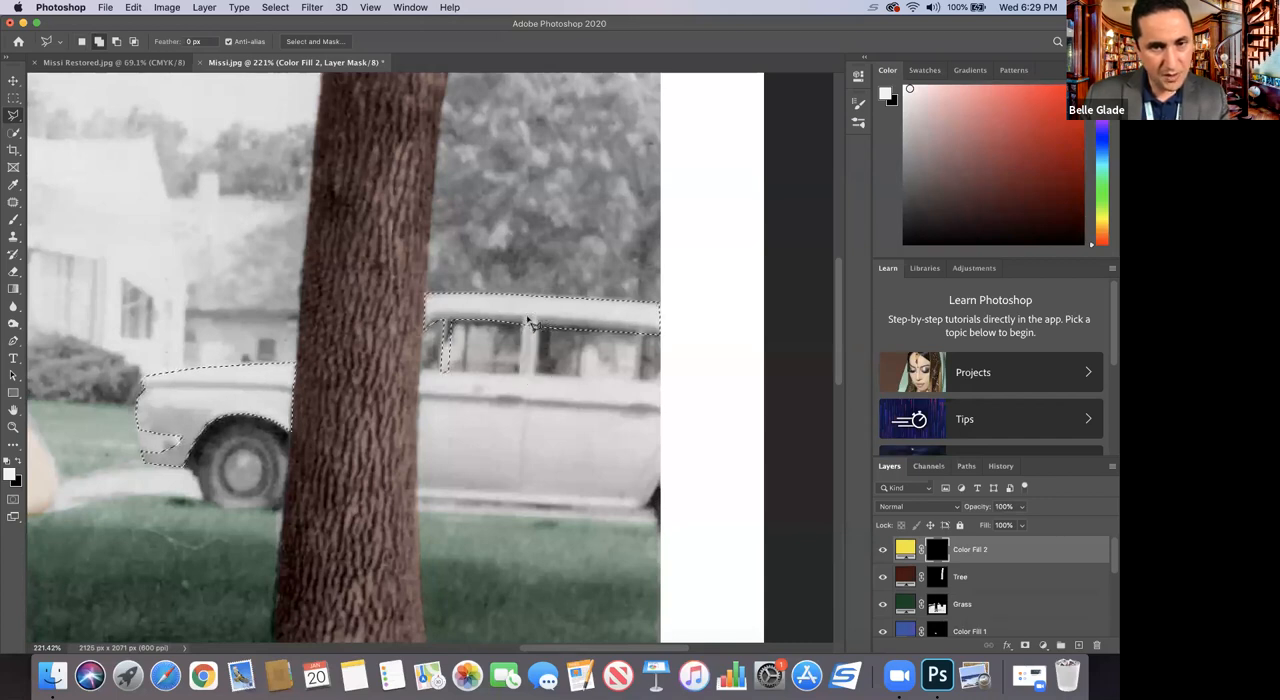
{"action": "left_click_drag", "start_coordinate": [637, 386], "coordinate": [644, 384]}
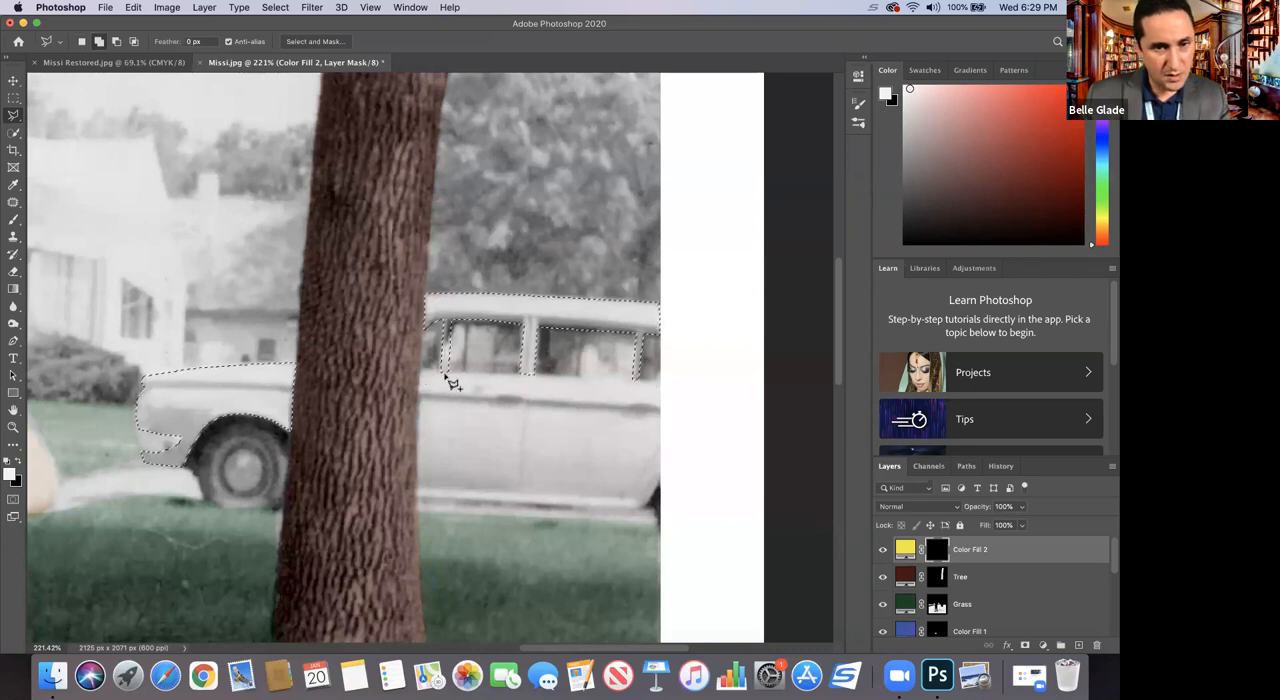
{"action": "left_click_drag", "start_coordinate": [516, 382], "coordinate": [538, 379]}
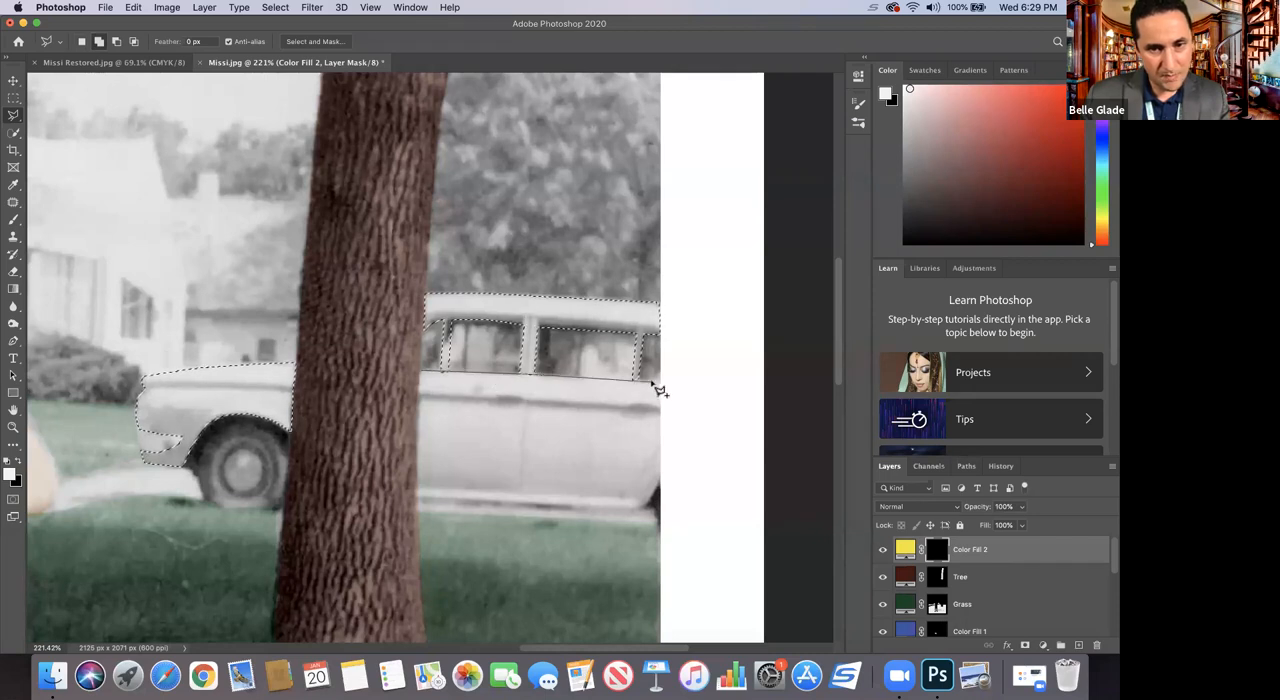
{"action": "mouse_move", "coordinate": [660, 380]}
{"action": "left_mouse_down"}
{"action": "mouse_move", "coordinate": [670, 470]}
{"action": "mouse_move", "coordinate": [659, 526]}
{"action": "mouse_move", "coordinate": [420, 511]}
{"action": "mouse_move", "coordinate": [428, 377]}
{"action": "left_mouse_up"}
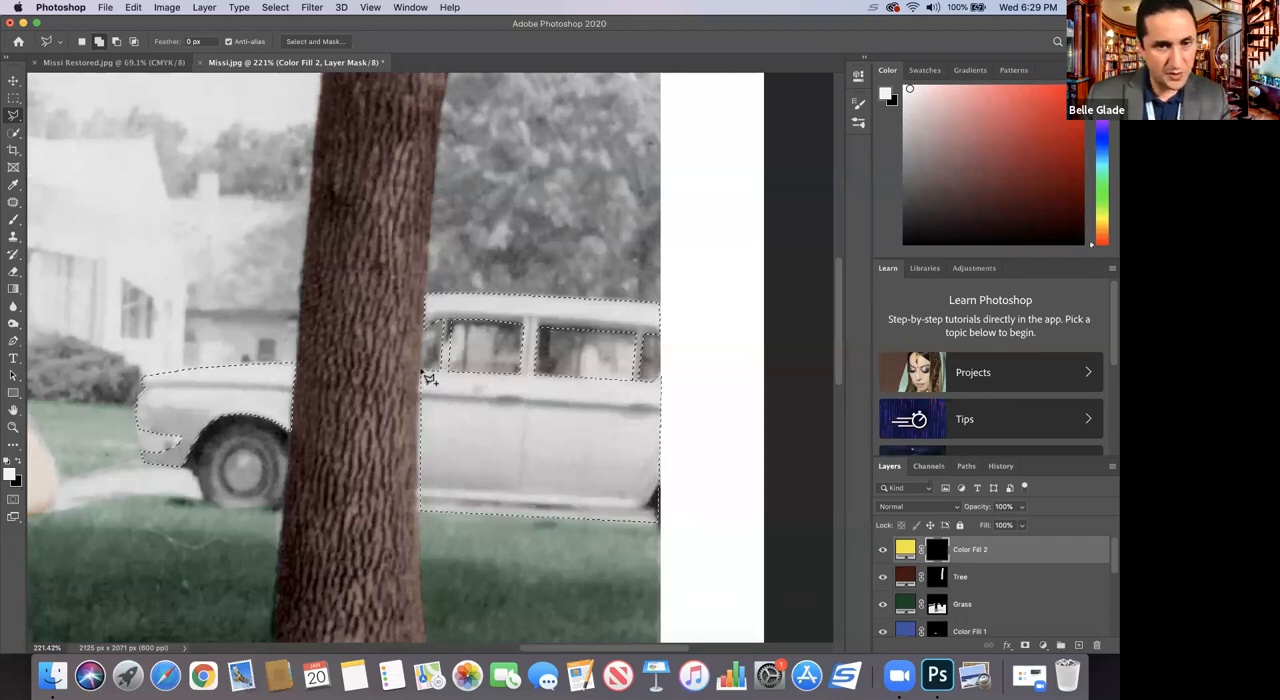
Step: Set the yellow fill layer's blending mode to Soft Light and brush white over the selected car areas on its mask
{"action": "left_click", "coordinate": [12, 220]}
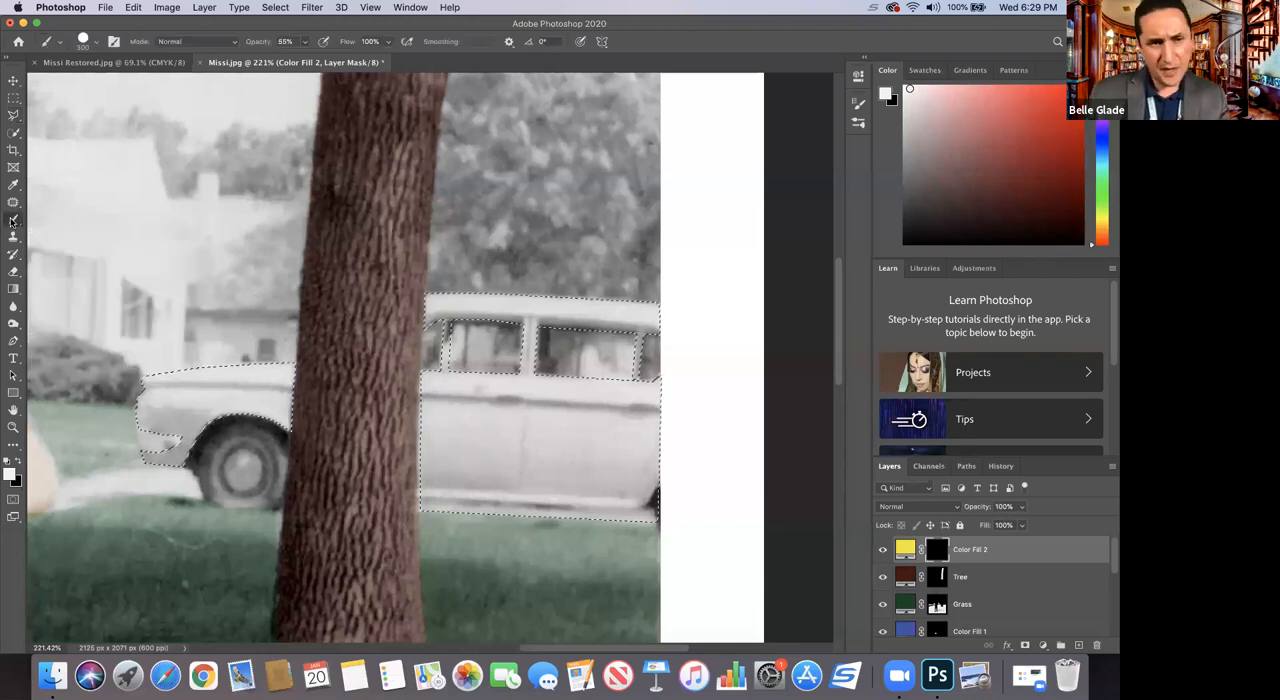
{"action": "left_click", "coordinate": [892, 507]}
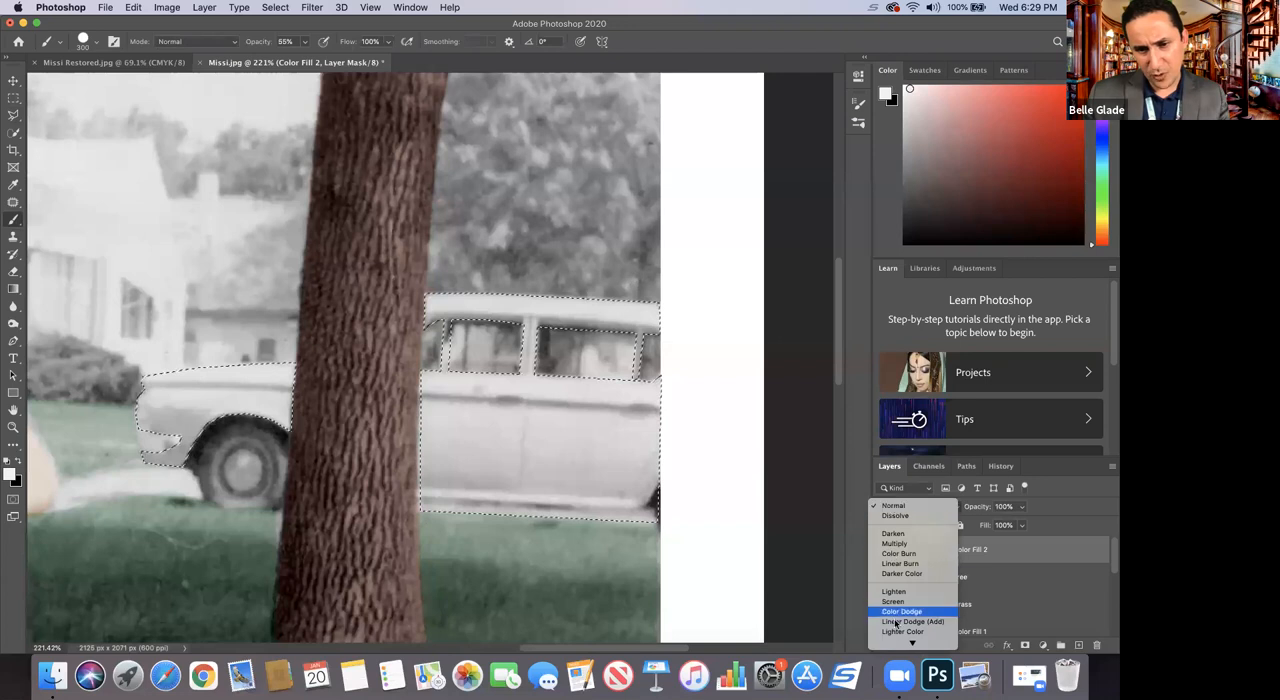
{"action": "mouse_move", "coordinate": [897, 643]}
{"action": "left_click", "coordinate": [897, 540]}
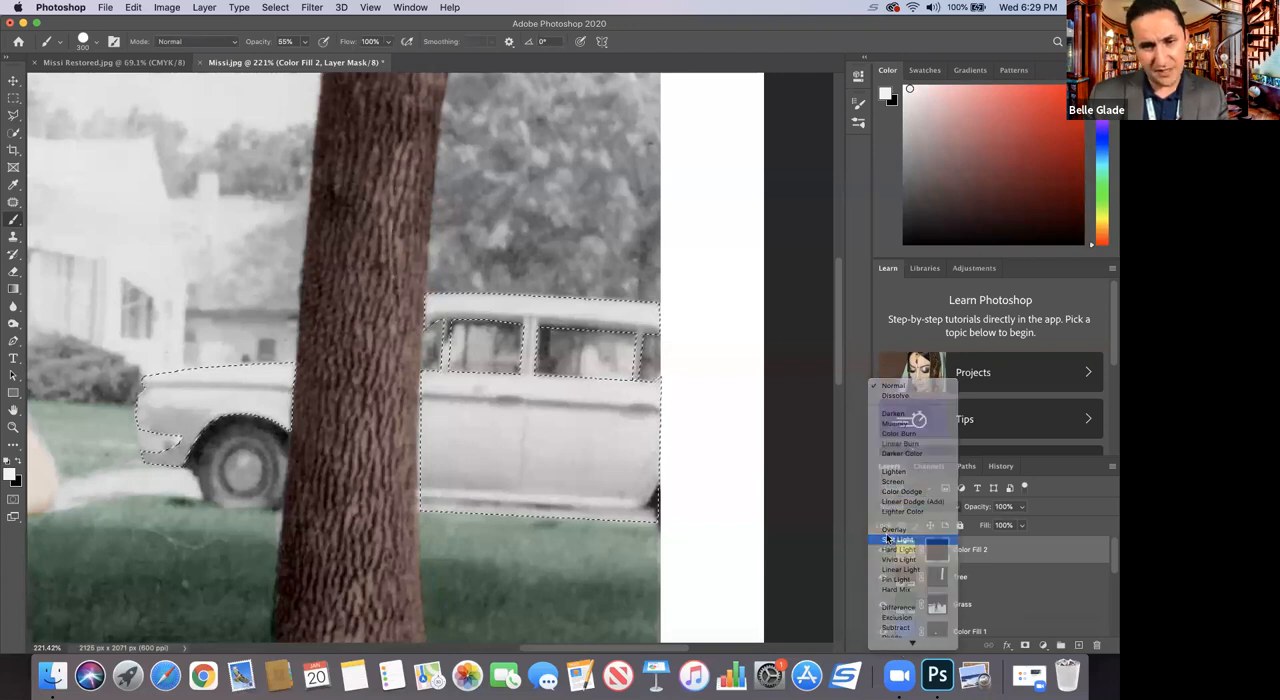
{"action": "left_click_drag", "start_coordinate": [236, 404], "coordinate": [213, 428]}
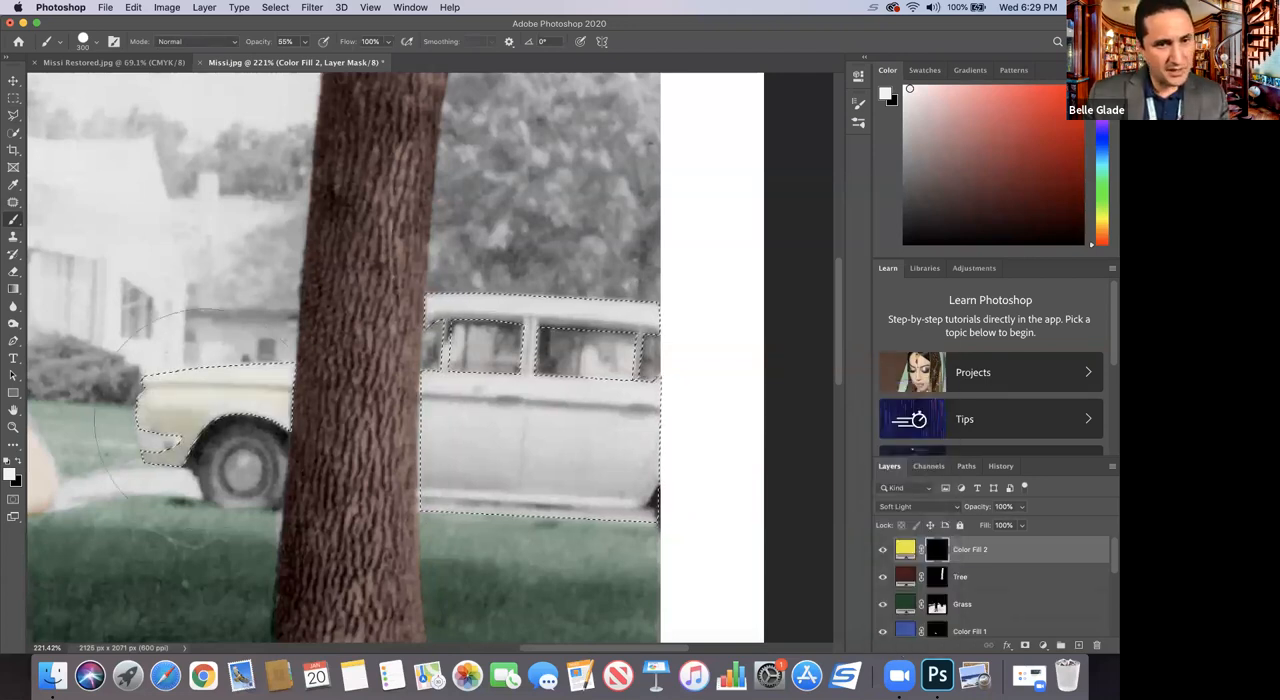
{"action": "mouse_move", "coordinate": [522, 417]}
{"action": "left_mouse_down"}
{"action": "mouse_move", "coordinate": [614, 456]}
{"action": "mouse_move", "coordinate": [577, 334]}
{"action": "left_mouse_up"}
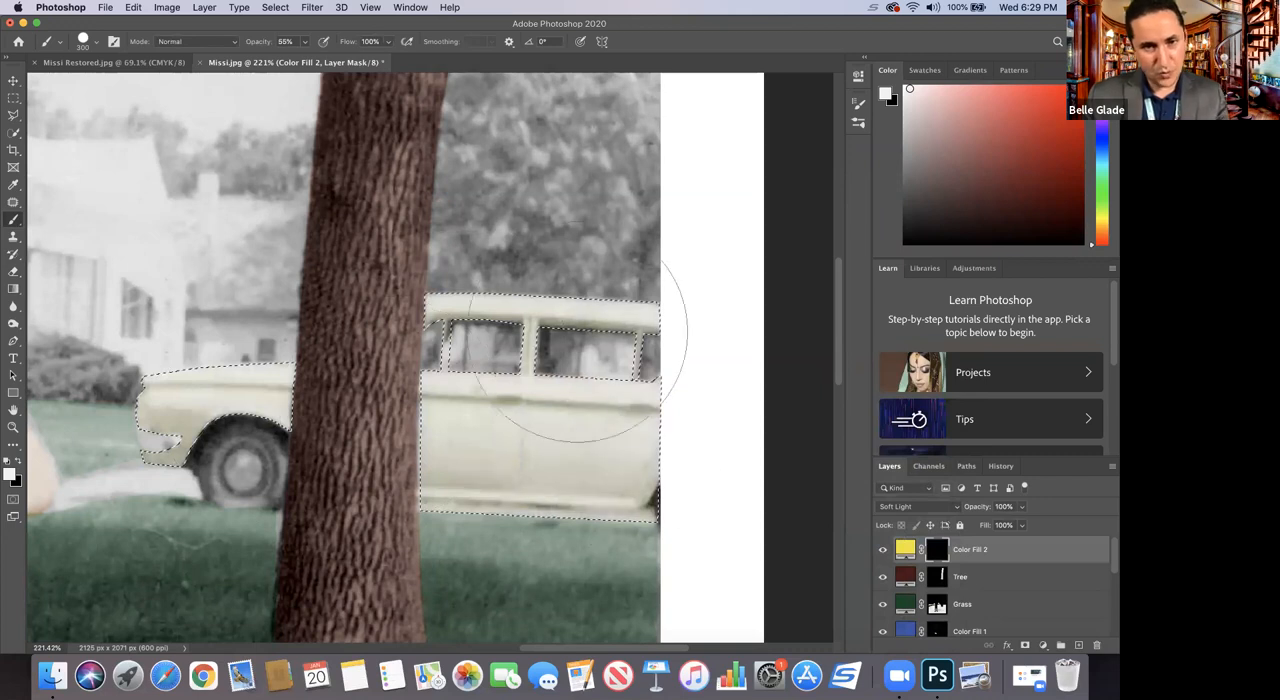
{"action": "mouse_move", "coordinate": [490, 360]}
{"action": "left_mouse_down"}
{"action": "mouse_move", "coordinate": [108, 380]}
{"action": "mouse_move", "coordinate": [330, 357]}
{"action": "mouse_move", "coordinate": [578, 352]}
{"action": "left_mouse_up"}
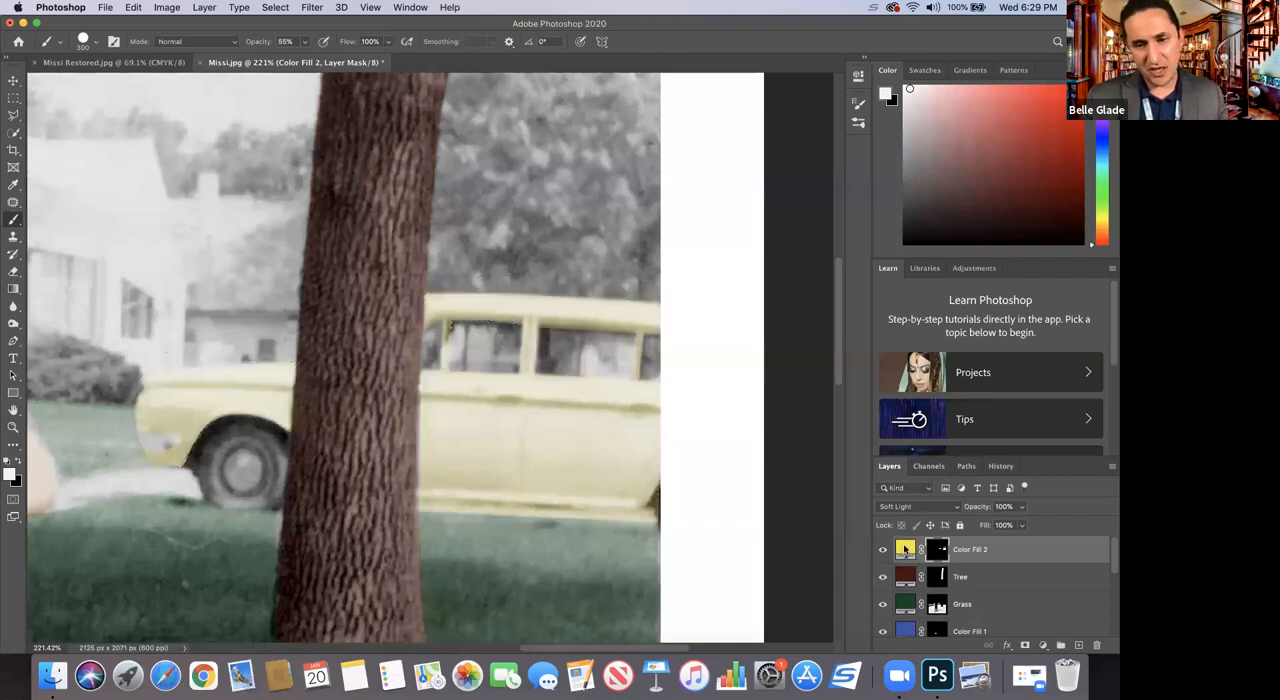
Step: Change the car's fill color to the more saturated yellow efe80c
{"action": "double_click", "coordinate": [905, 549]}
{"action": "left_click_drag", "start_coordinate": [839, 250], "coordinate": [851, 171]}
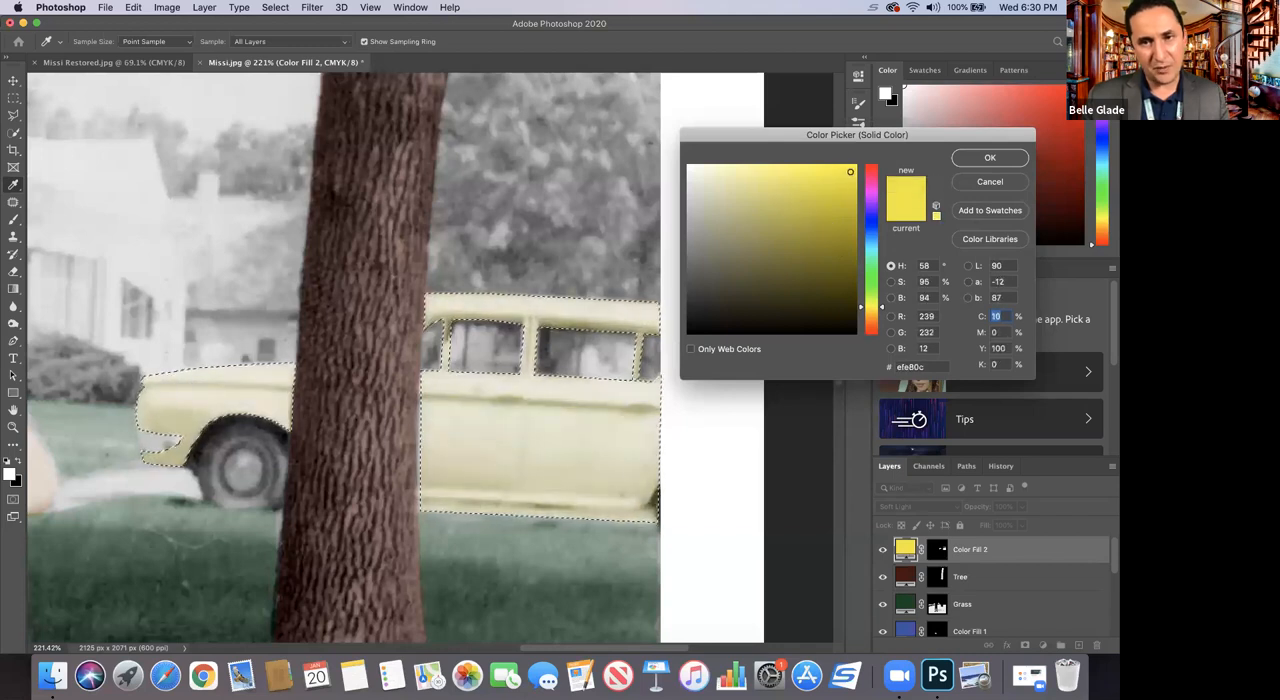
{"action": "left_click", "coordinate": [989, 158]}
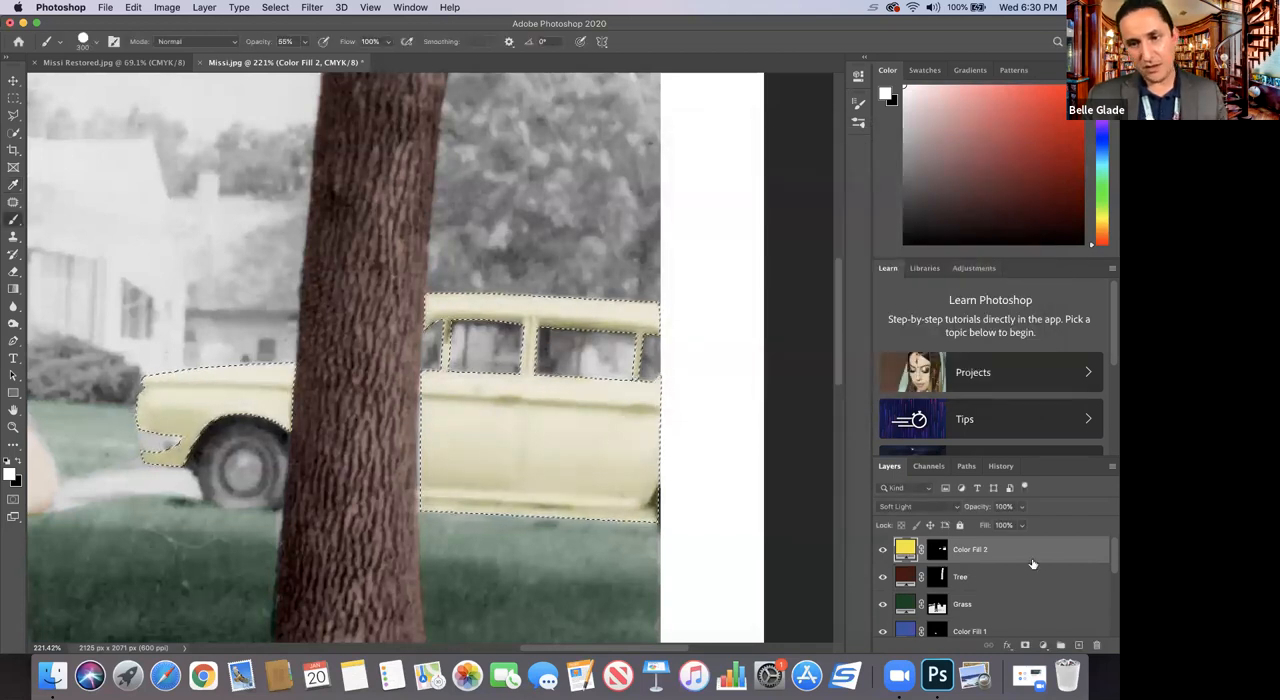
Step: Duplicate the yellow Color Fill 2 layer to intensify the car's color and clear the car selection
{"action": "right_click", "coordinate": [1025, 555]}
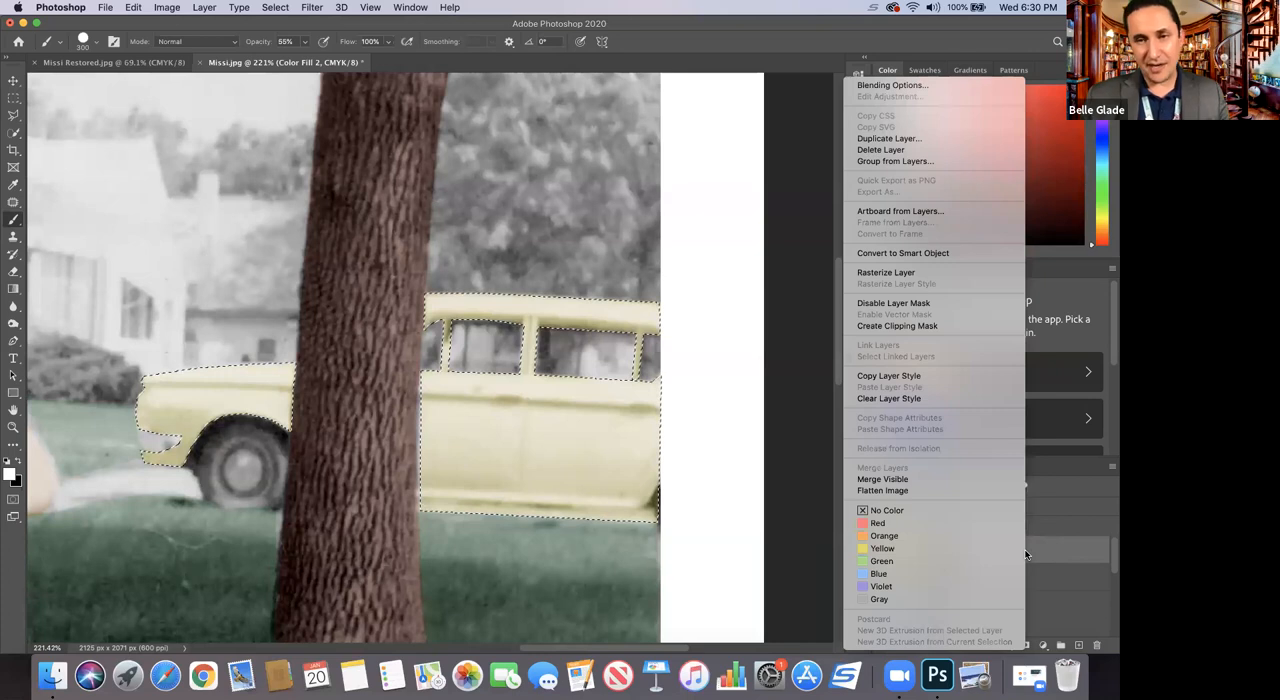
{"action": "left_click", "coordinate": [889, 138]}
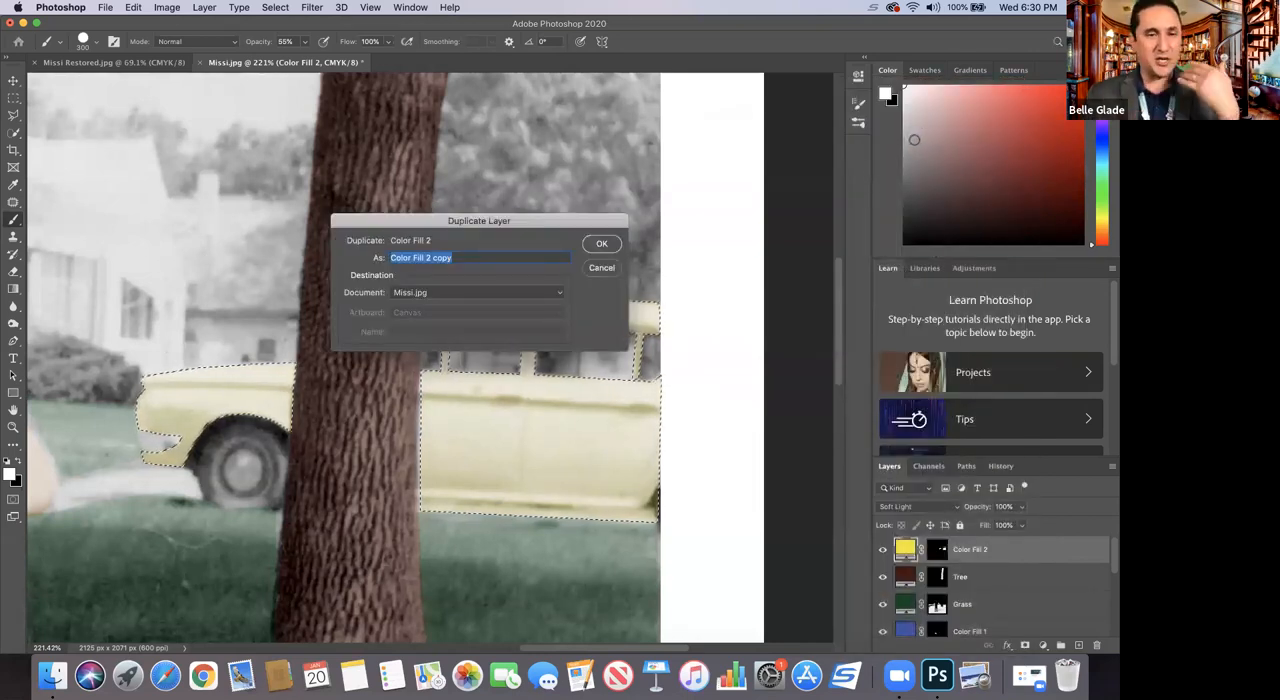
{"action": "left_click", "coordinate": [598, 245]}
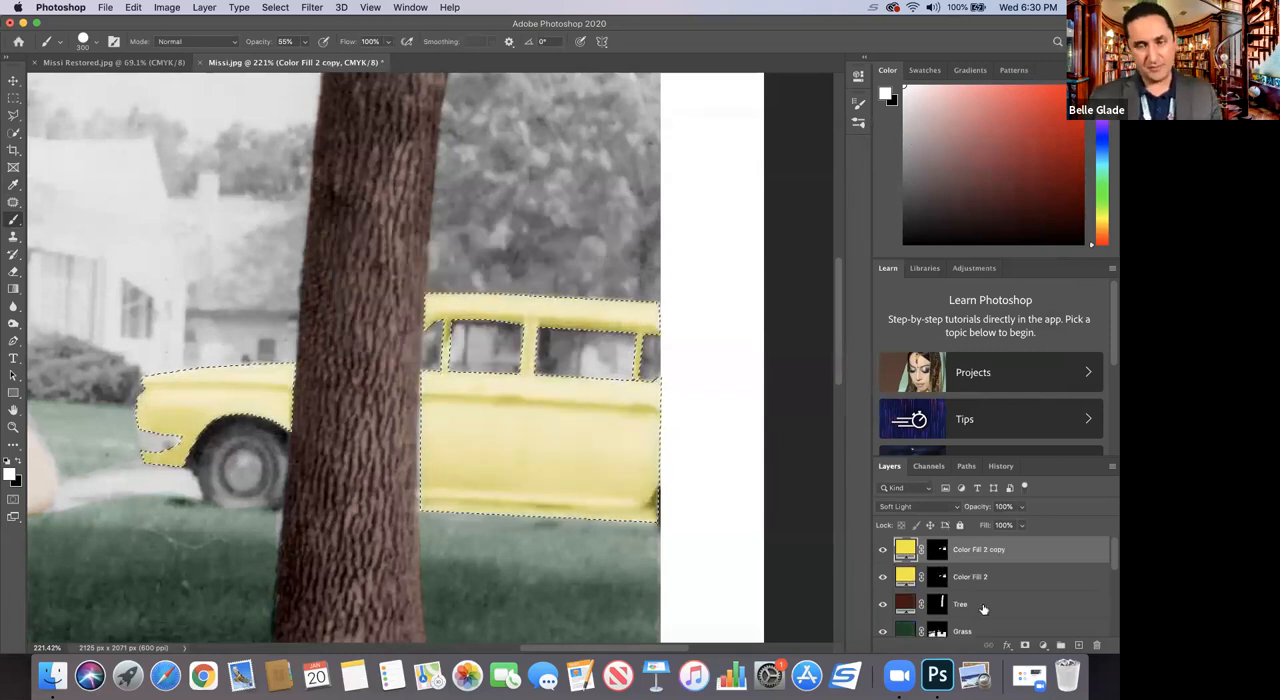
{"action": "left_click", "coordinate": [13, 427]}
{"action": "left_click", "coordinate": [222, 424], "text": "alt"}
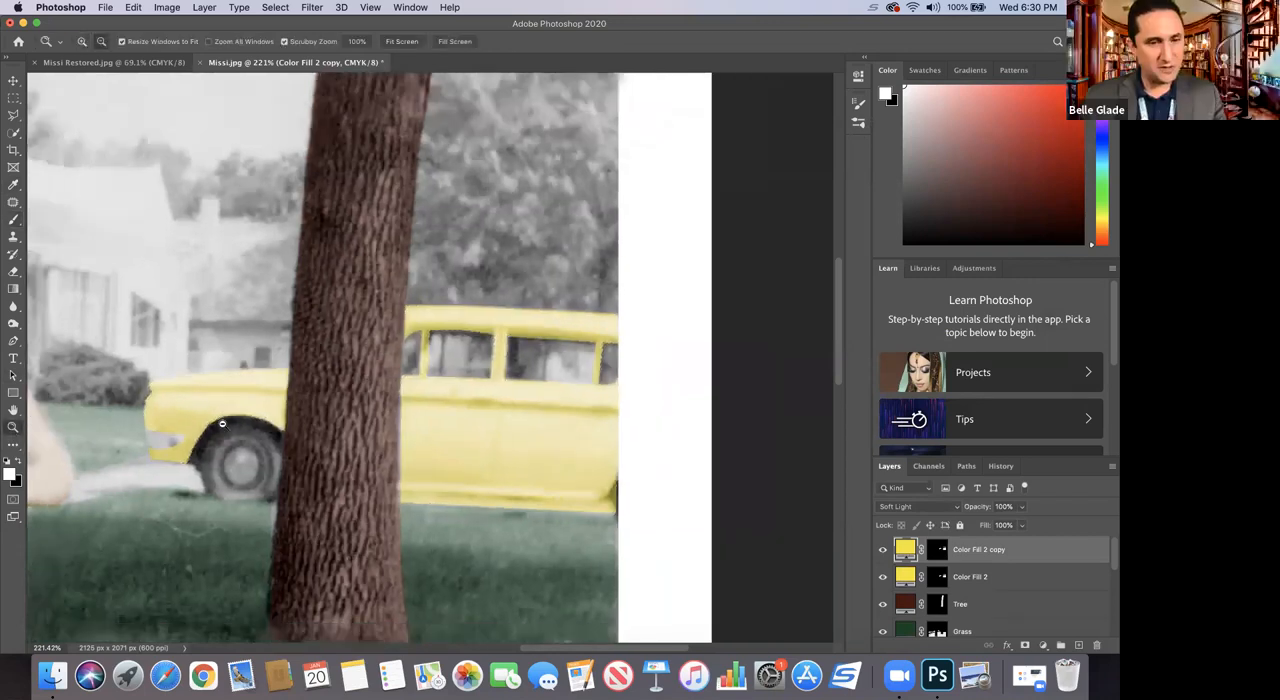
{"action": "left_click", "coordinate": [222, 424], "text": "alt"}
{"action": "left_click", "coordinate": [222, 424], "text": "alt"}
{"action": "left_click", "coordinate": [222, 424], "text": "alt"}
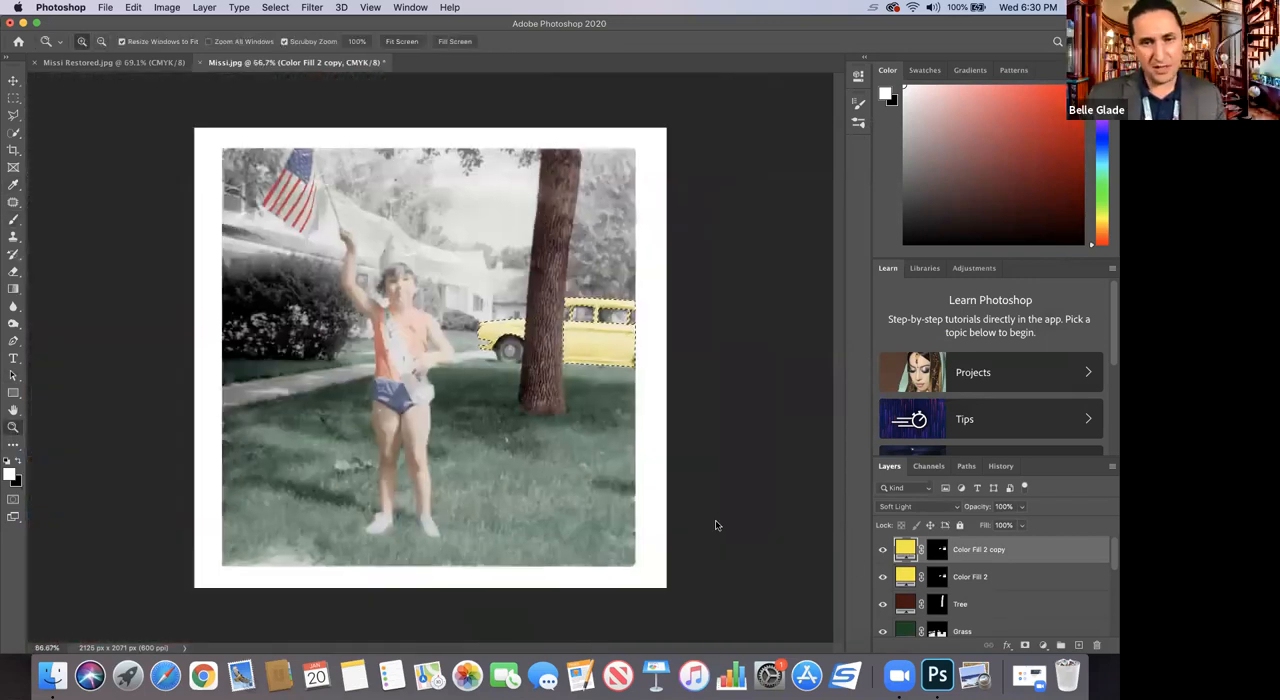
{"action": "key", "text": "super+d"}
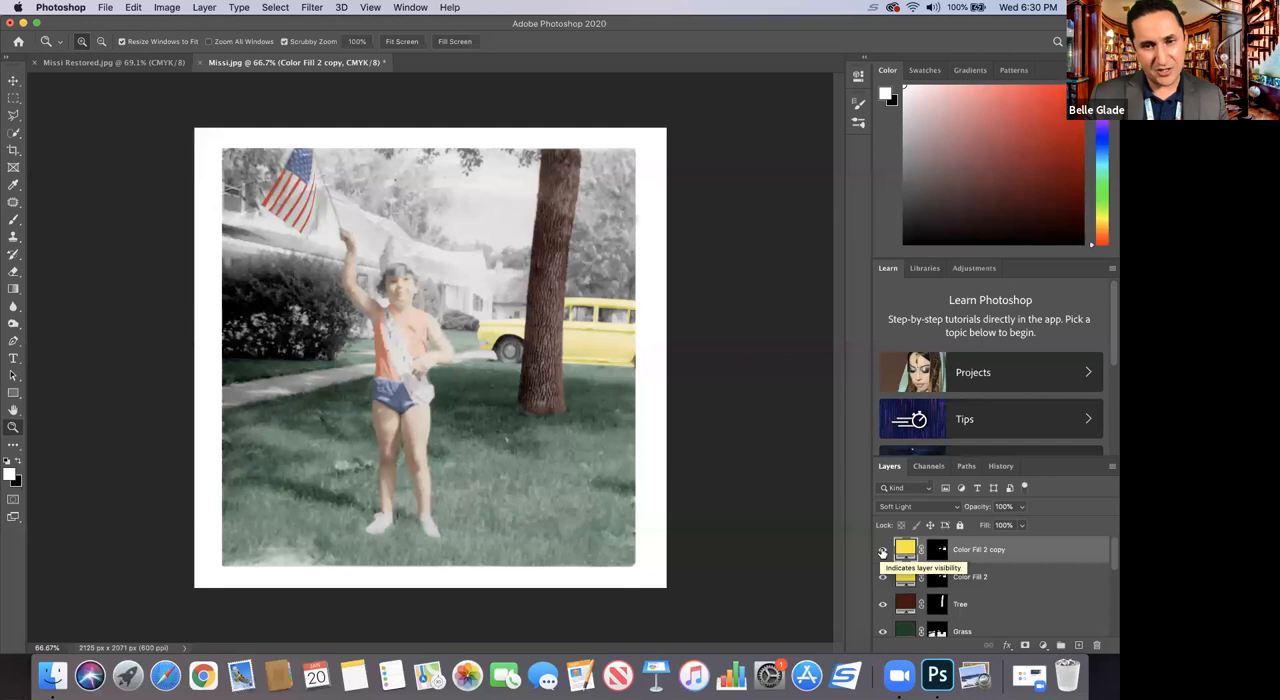
Step: Compare the car with and without the duplicated yellow fill, leaving the Color Fill 2 copy layer hidden
{"action": "left_click", "coordinate": [882, 550]}
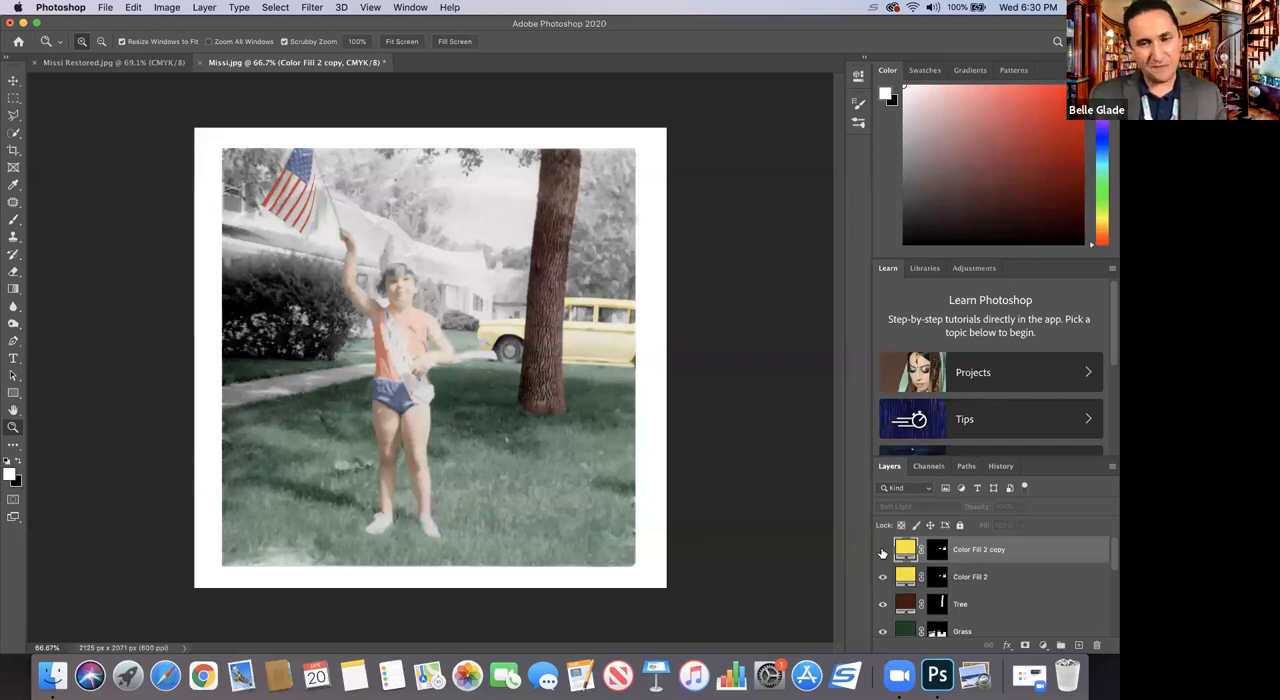
{"action": "left_click", "coordinate": [882, 550]}
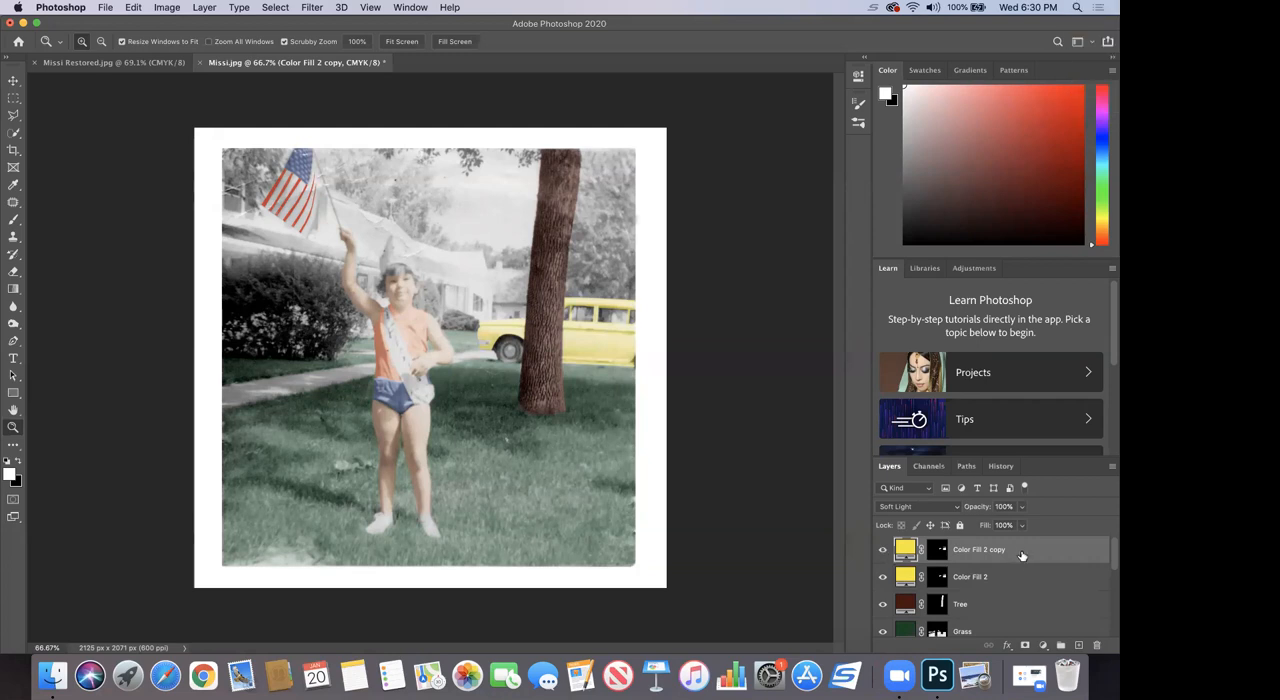
{"action": "left_click", "coordinate": [882, 550]}
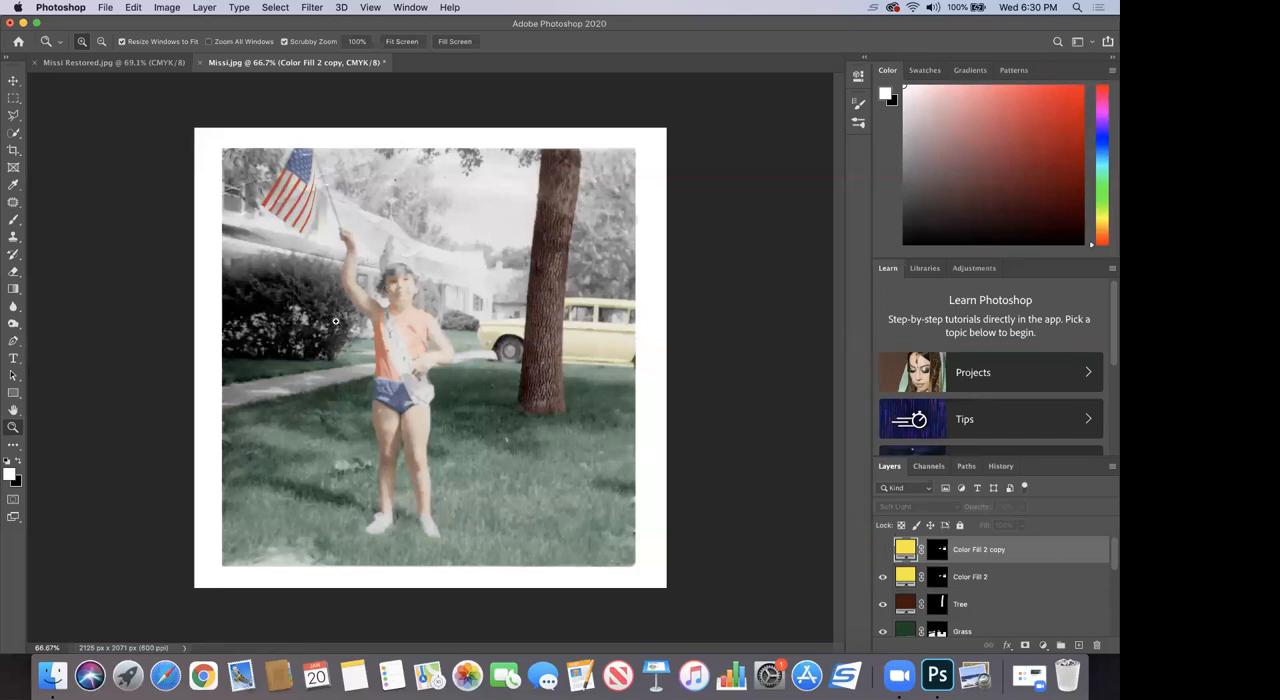
Step: Add a dark green 026907 Solid Color fill layer above the yellow fills for the large bush beside the house
{"action": "left_click_drag", "start_coordinate": [297, 312], "coordinate": [330, 370]}
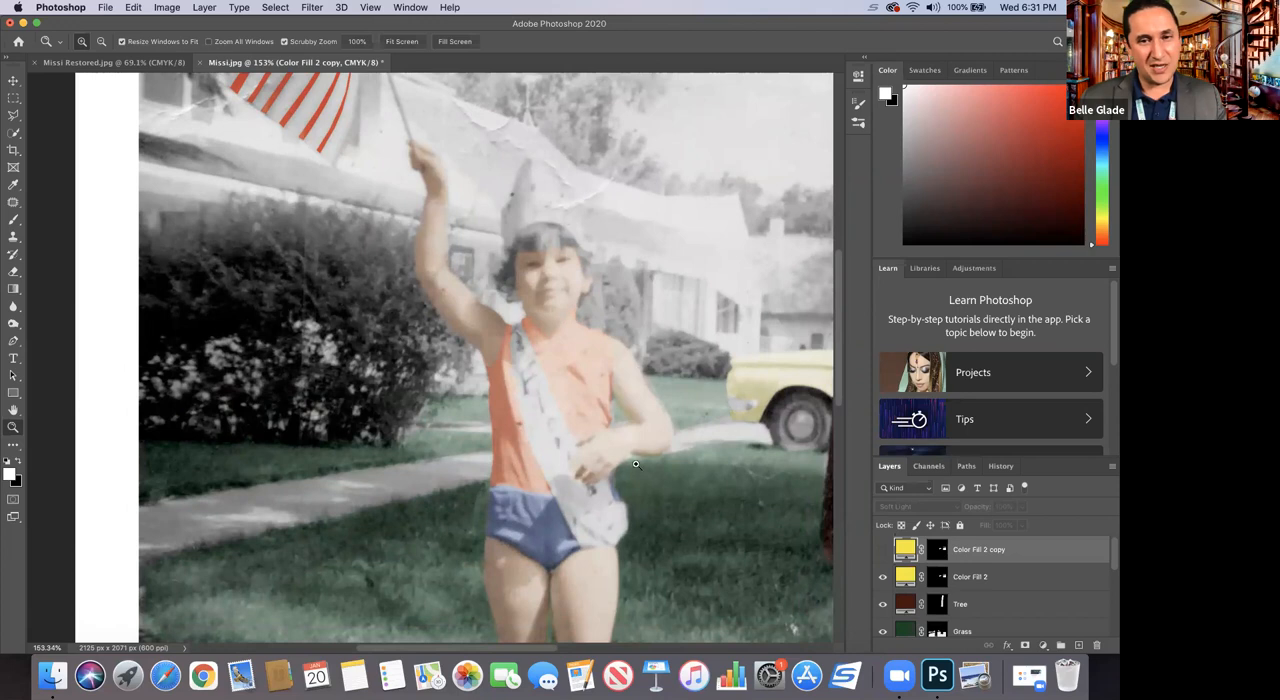
{"action": "scroll", "coordinate": [613, 383], "scroll_direction": "up", "scroll_amount": 2}
{"action": "scroll", "coordinate": [611, 384], "scroll_direction": "down", "scroll_amount": 3}
{"action": "scroll", "coordinate": [609, 384], "scroll_direction": "up", "scroll_amount": 6}
{"action": "scroll", "coordinate": [609, 384], "scroll_direction": "down", "scroll_amount": 6}
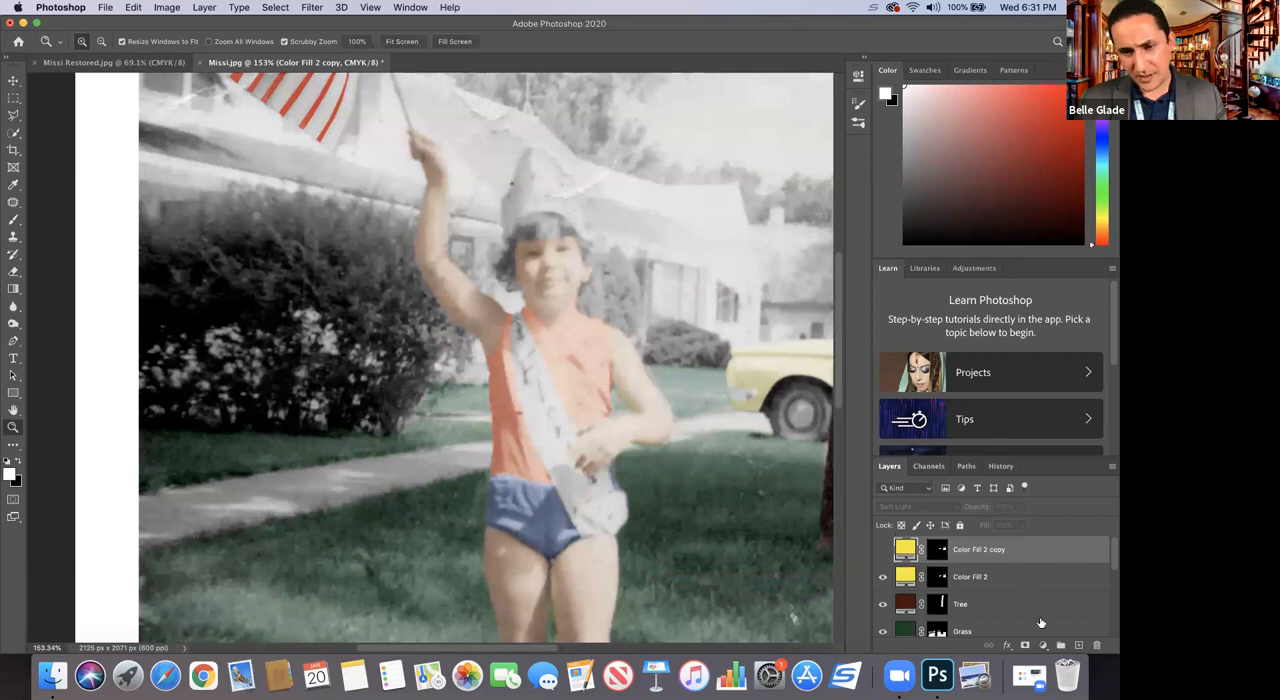
{"action": "left_click", "coordinate": [1044, 645]}
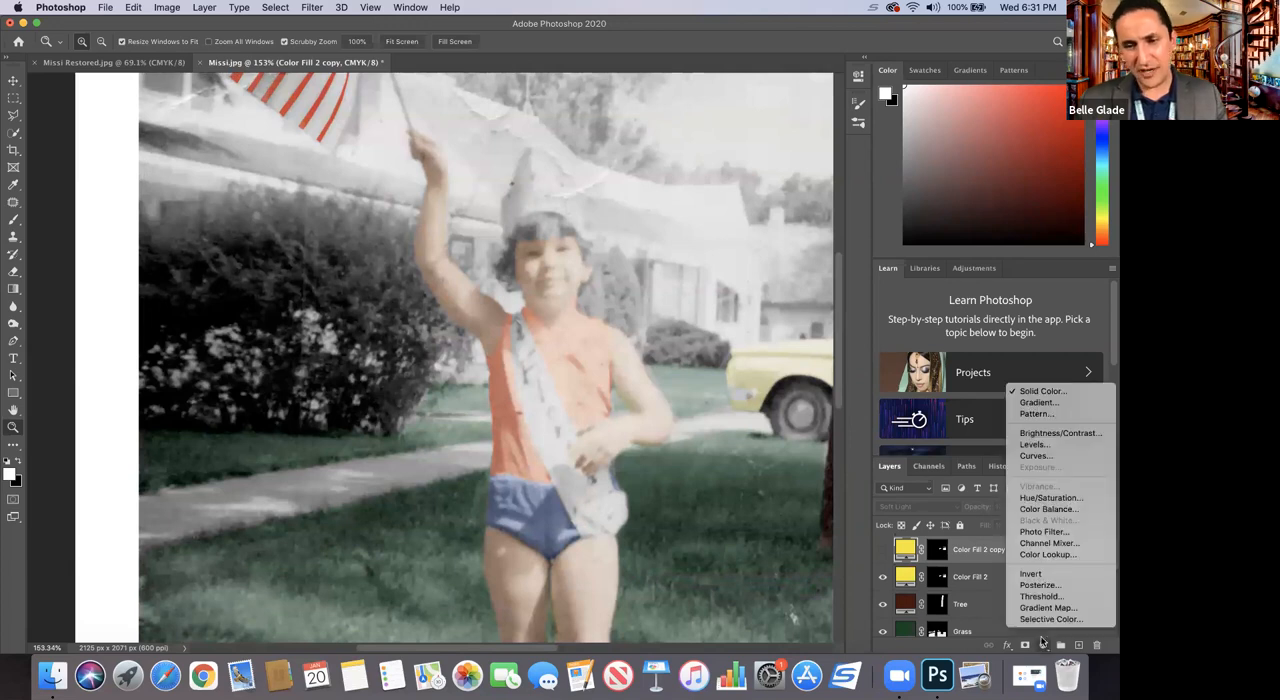
{"action": "left_click", "coordinate": [1030, 392]}
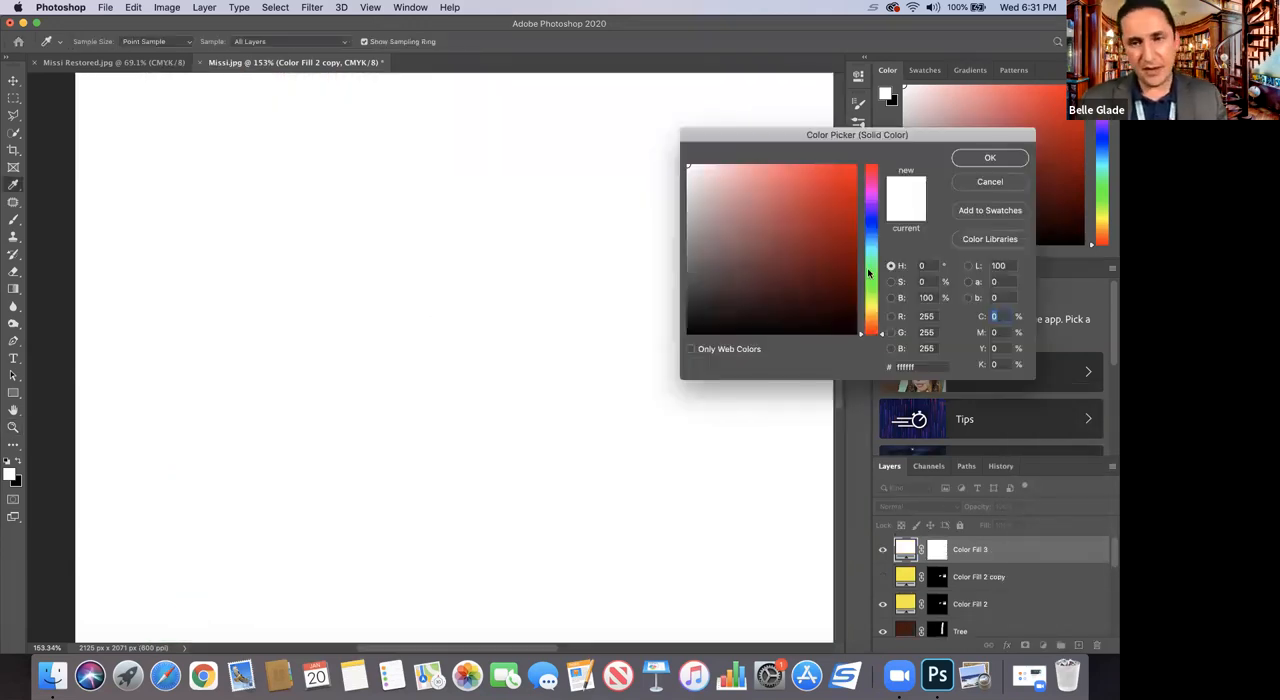
{"action": "left_click", "coordinate": [869, 275]}
{"action": "mouse_move", "coordinate": [843, 305]}
{"action": "left_mouse_down"}
{"action": "mouse_move", "coordinate": [845, 250]}
{"action": "mouse_move", "coordinate": [849, 262]}
{"action": "left_mouse_up"}
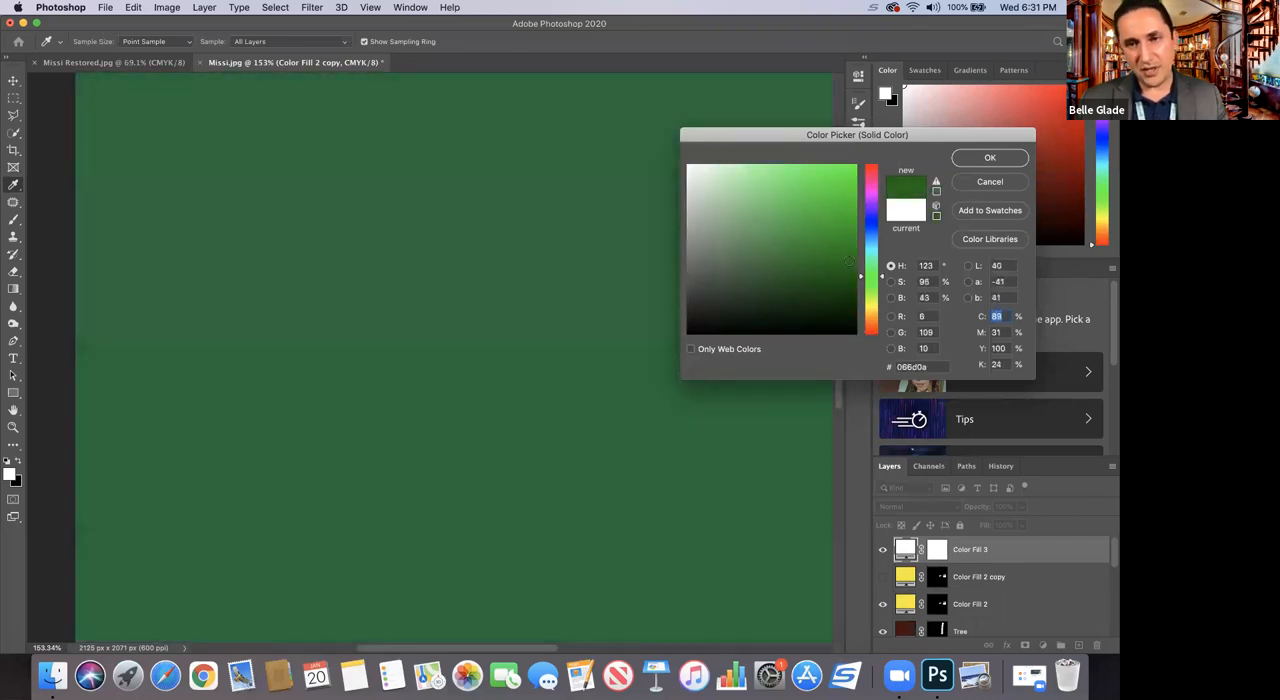
{"action": "left_click", "coordinate": [967, 157]}
Step: Invert the green fill's layer mask to black
{"action": "key", "text": "z"}
{"action": "left_click", "coordinate": [938, 550]}
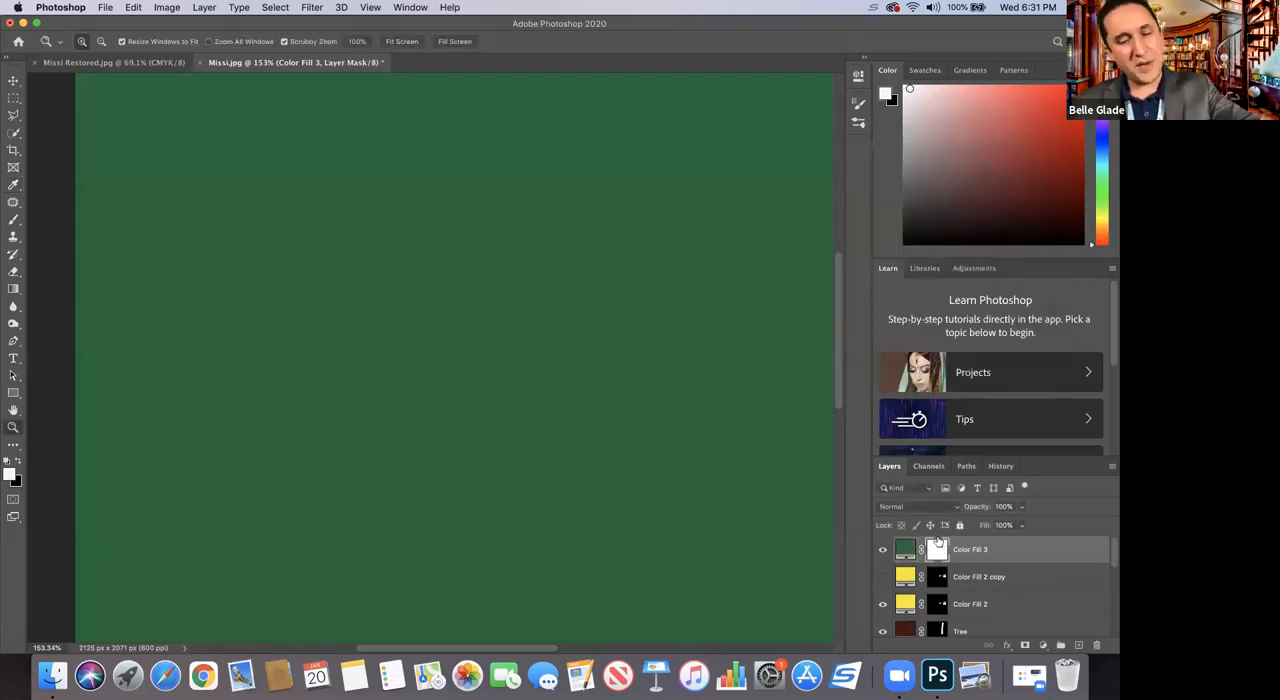
{"action": "key", "text": "super+i"}
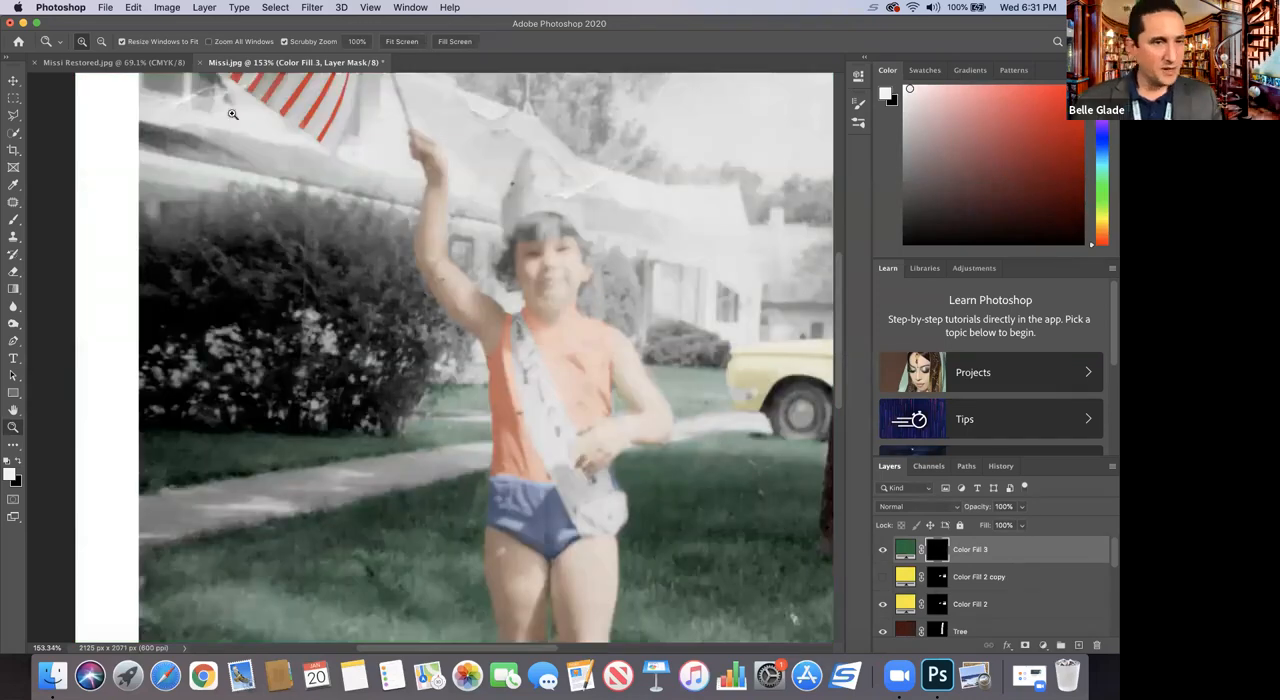
Step: Outline the large bush with the Polygonal Lasso, following its ragged top, the child's raised arm and the grass edge
{"action": "left_click", "coordinate": [12, 117]}
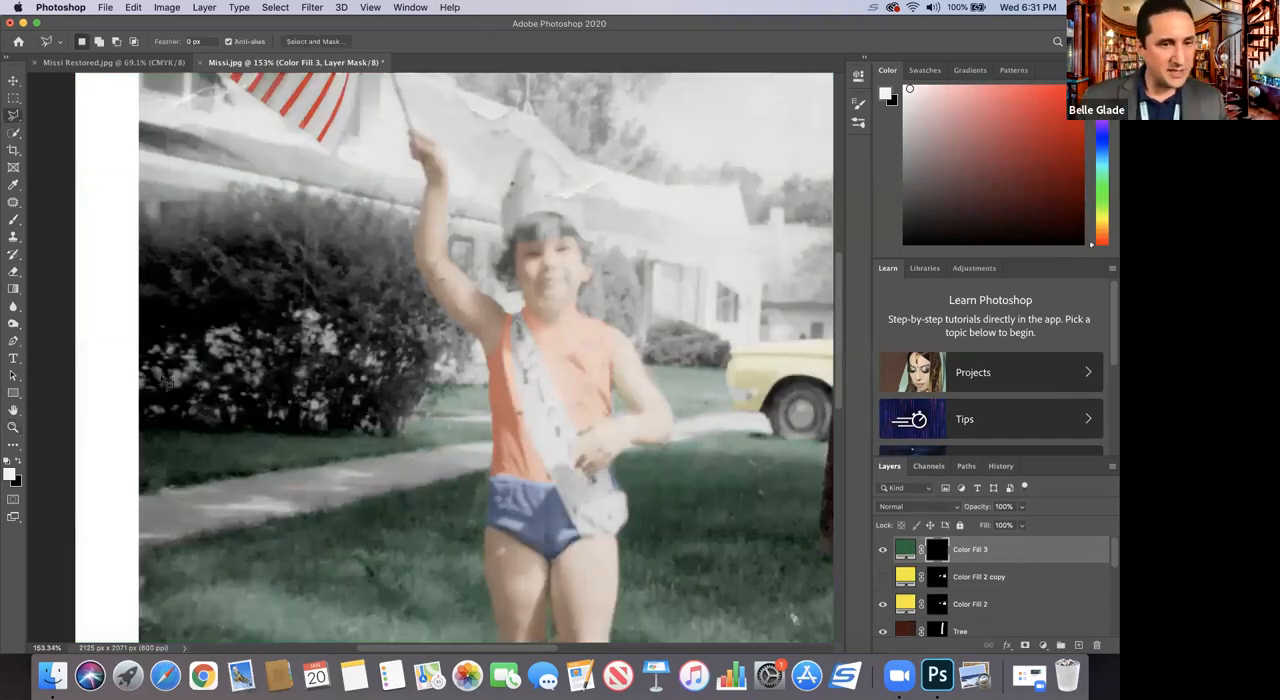
{"action": "left_click", "coordinate": [141, 434]}
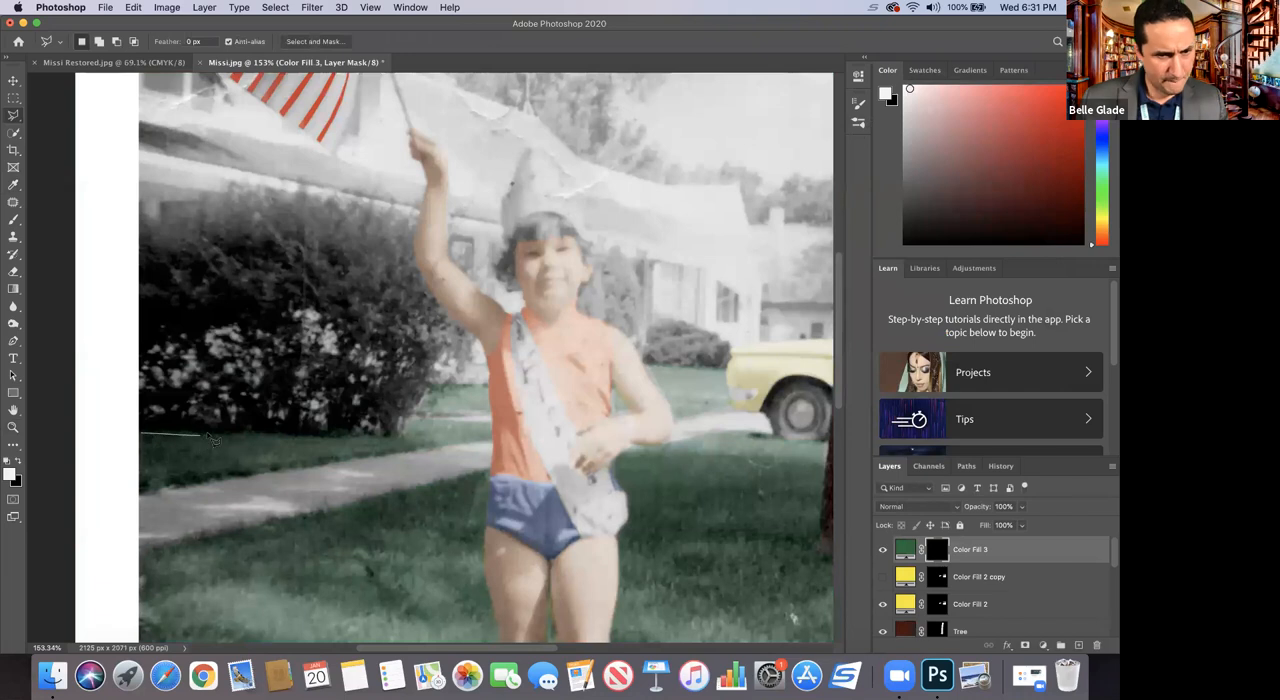
{"action": "left_click", "coordinate": [417, 399]}
{"action": "left_click", "coordinate": [431, 388]}
{"action": "left_click", "coordinate": [447, 386]}
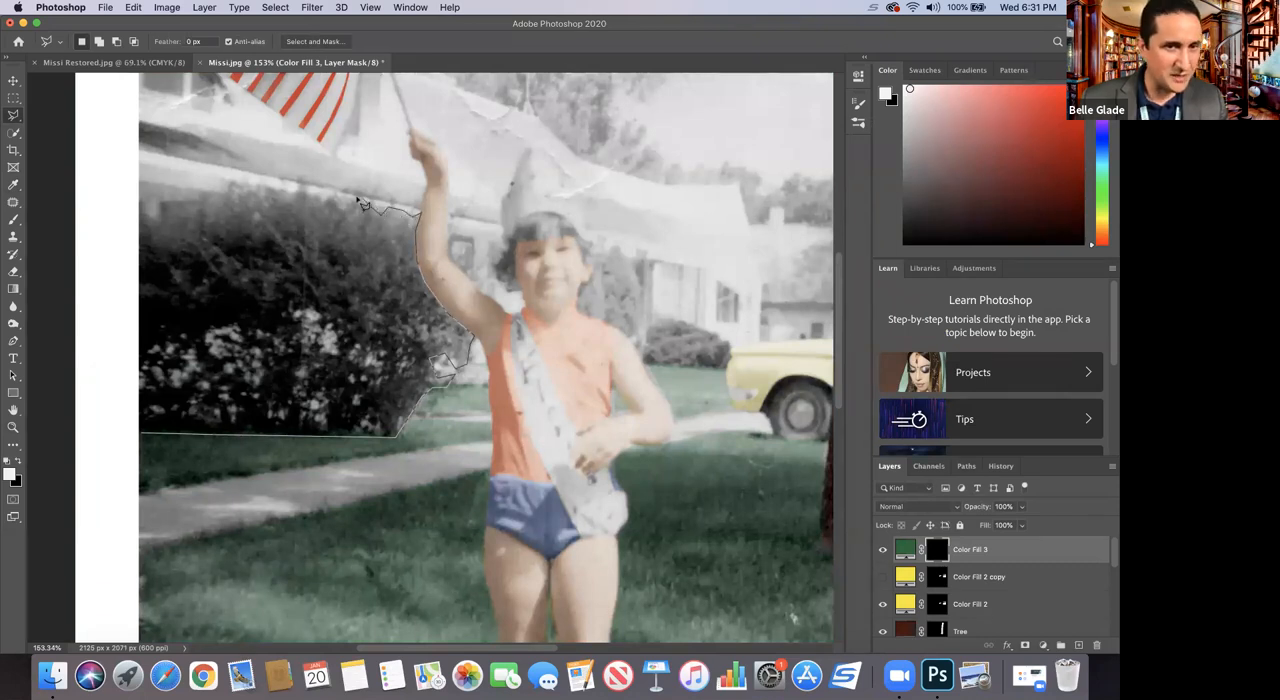
{"action": "mouse_move", "coordinate": [350, 210]}
{"action": "left_mouse_down"}
{"action": "mouse_move", "coordinate": [319, 203]}
{"action": "mouse_move", "coordinate": [300, 179]}
{"action": "mouse_move", "coordinate": [292, 195]}
{"action": "mouse_move", "coordinate": [252, 187]}
{"action": "left_mouse_up"}
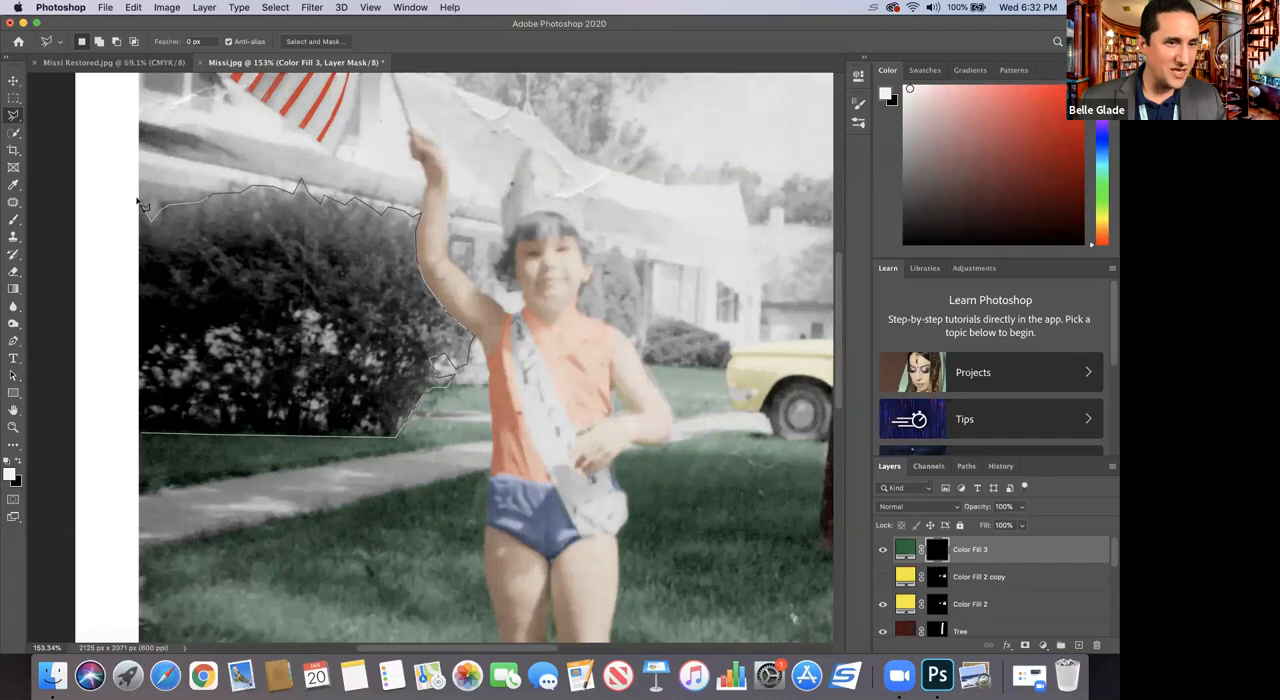
{"action": "mouse_move", "coordinate": [143, 253]}
{"action": "left_mouse_down"}
{"action": "mouse_move", "coordinate": [112, 353]}
{"action": "mouse_move", "coordinate": [147, 438]}
{"action": "left_mouse_up"}
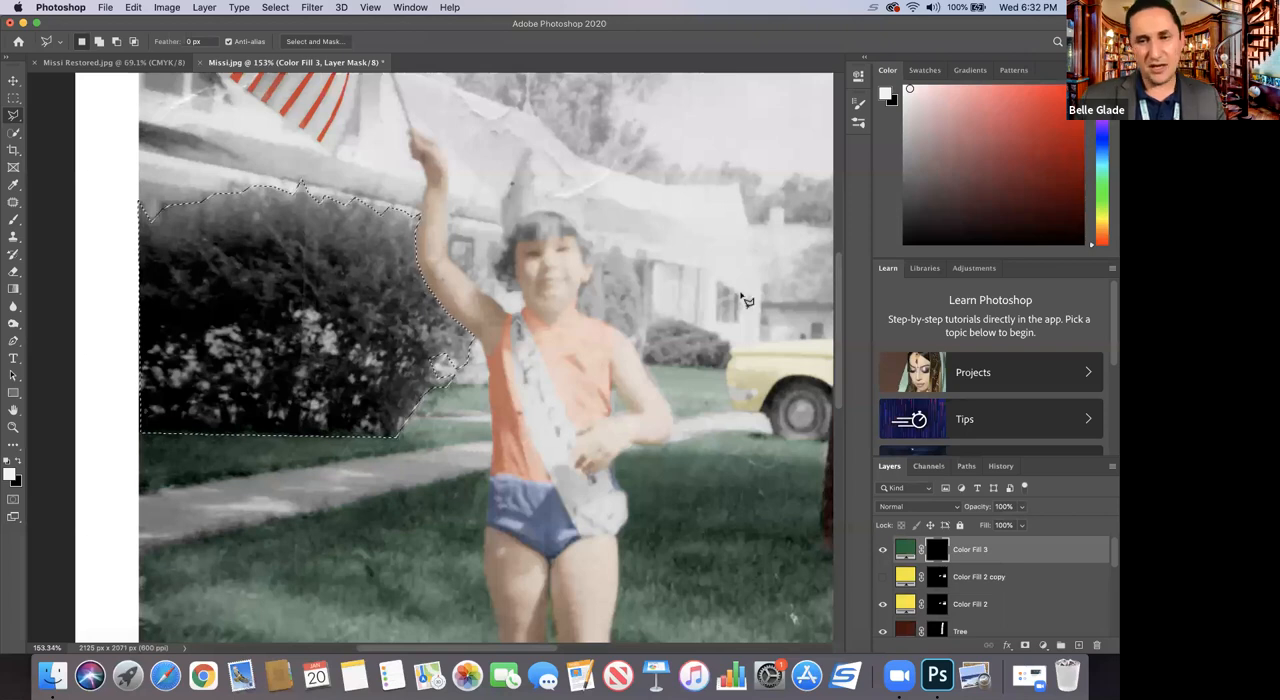
Step: Set the green fill layer's blend mode to Soft Light and paint its mask white with the Brush inside the selected large bush
{"action": "left_click", "coordinate": [13, 222]}
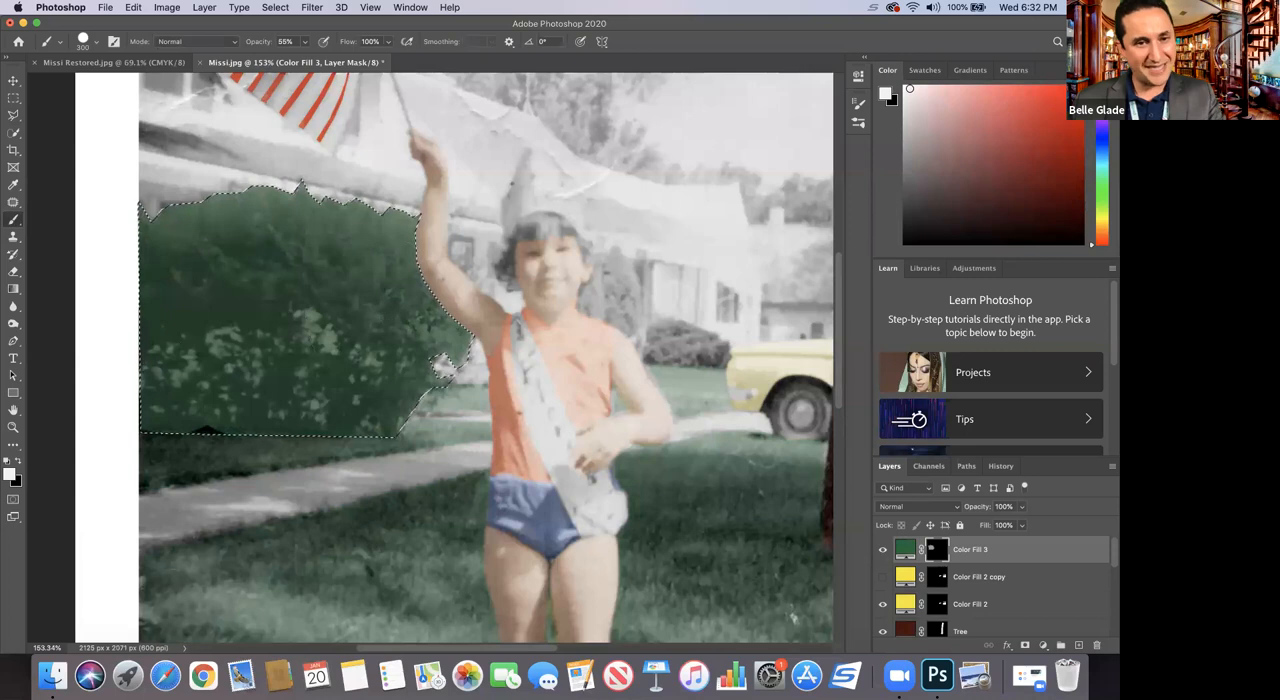
{"action": "left_click", "coordinate": [908, 508]}
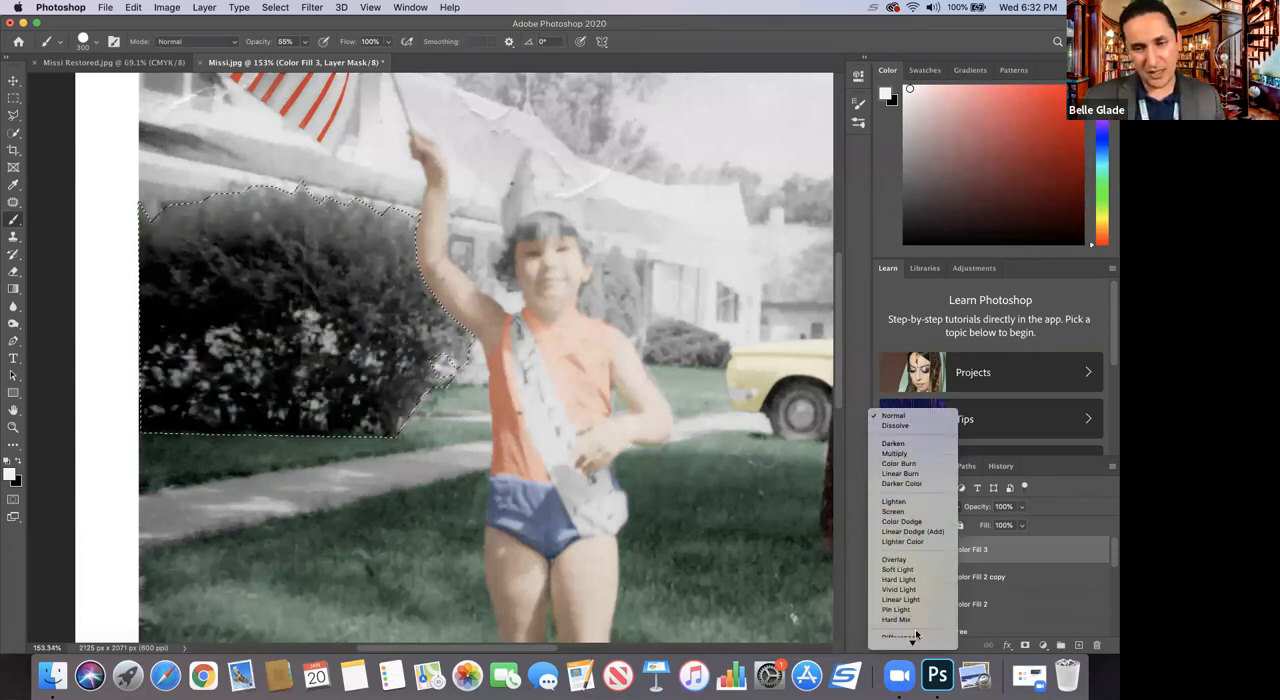
{"action": "left_click", "coordinate": [897, 549]}
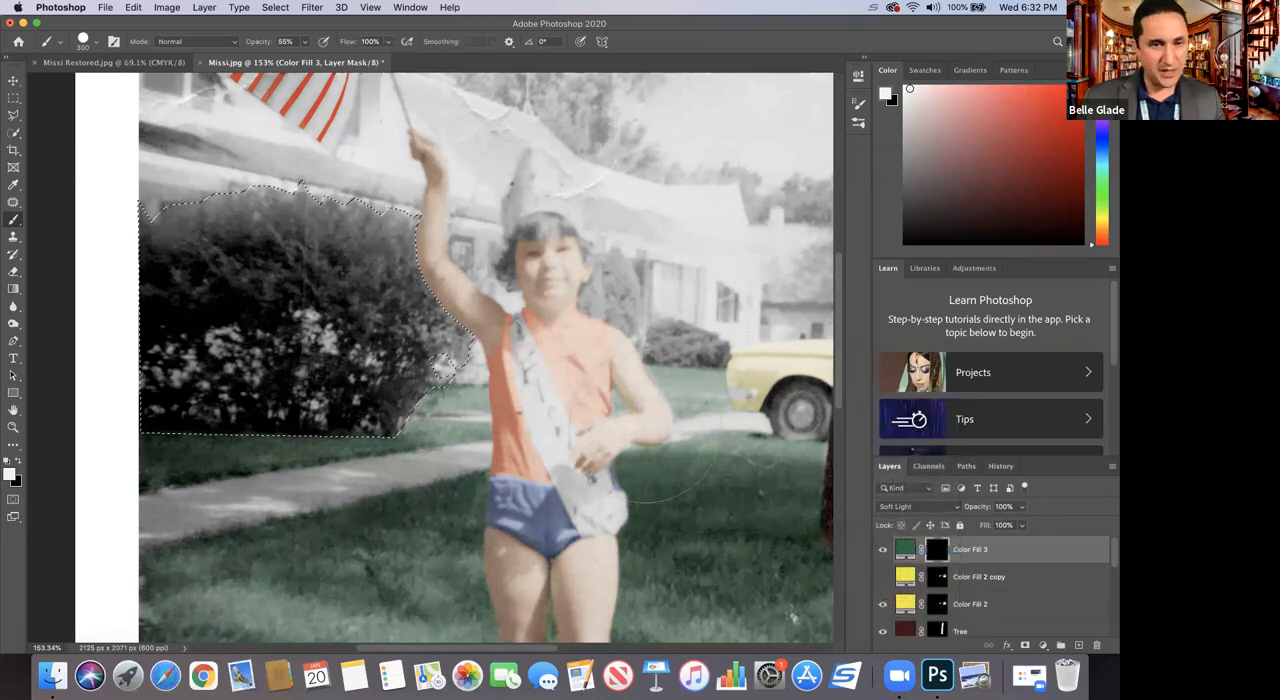
{"action": "mouse_move", "coordinate": [402, 298]}
{"action": "left_mouse_down"}
{"action": "mouse_move", "coordinate": [286, 354]}
{"action": "mouse_move", "coordinate": [225, 344]}
{"action": "mouse_move", "coordinate": [345, 211]}
{"action": "mouse_move", "coordinate": [320, 421]}
{"action": "mouse_move", "coordinate": [200, 334]}
{"action": "left_mouse_up"}
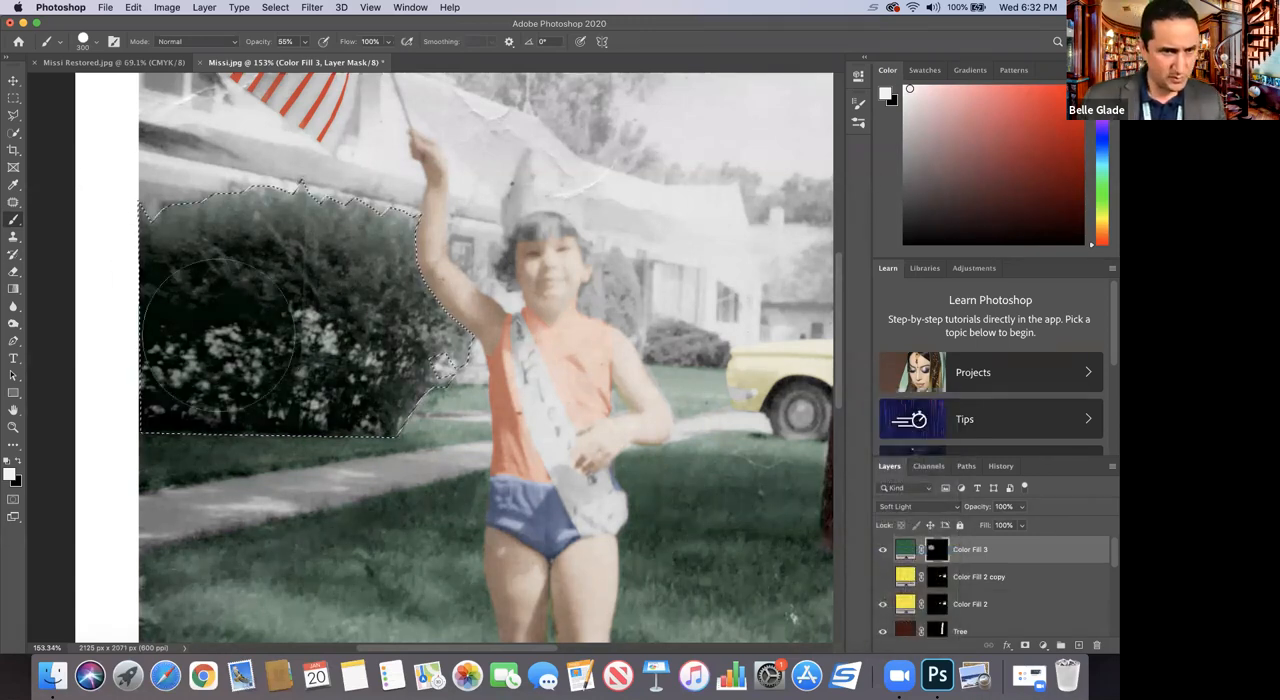
{"action": "mouse_move", "coordinate": [362, 296]}
{"action": "left_mouse_down"}
{"action": "mouse_move", "coordinate": [410, 340]}
{"action": "mouse_move", "coordinate": [280, 328]}
{"action": "mouse_move", "coordinate": [380, 364]}
{"action": "left_mouse_up"}
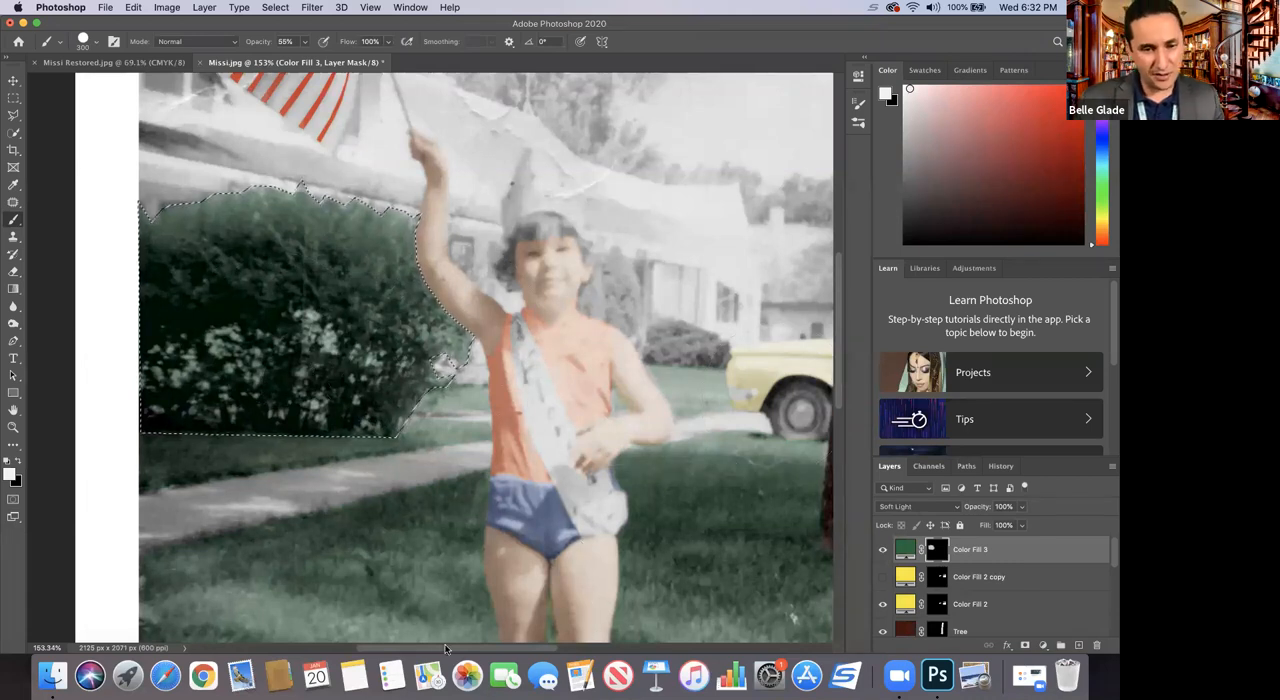
Step: Add the tall shrub beside the child's neck and the low rounded bush near the car to the selection with the Polygonal Lasso
{"action": "left_click_drag", "start_coordinate": [447, 646], "coordinate": [507, 642]}
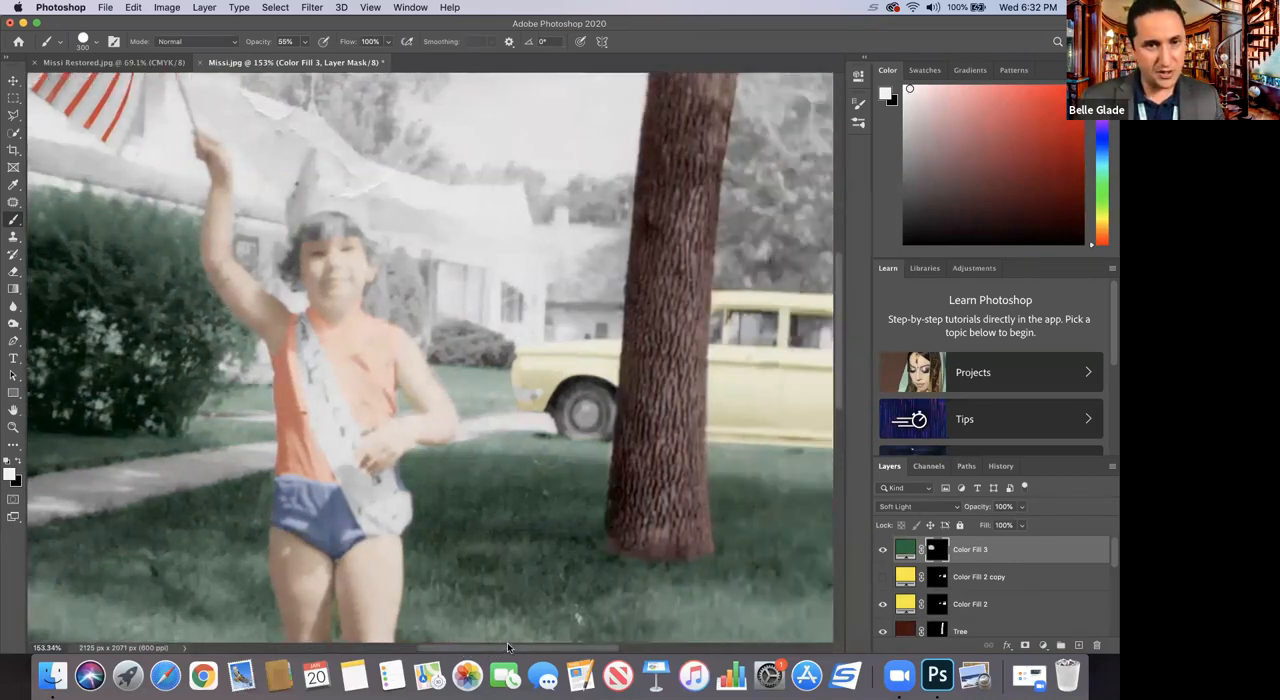
{"action": "left_click", "coordinate": [14, 115]}
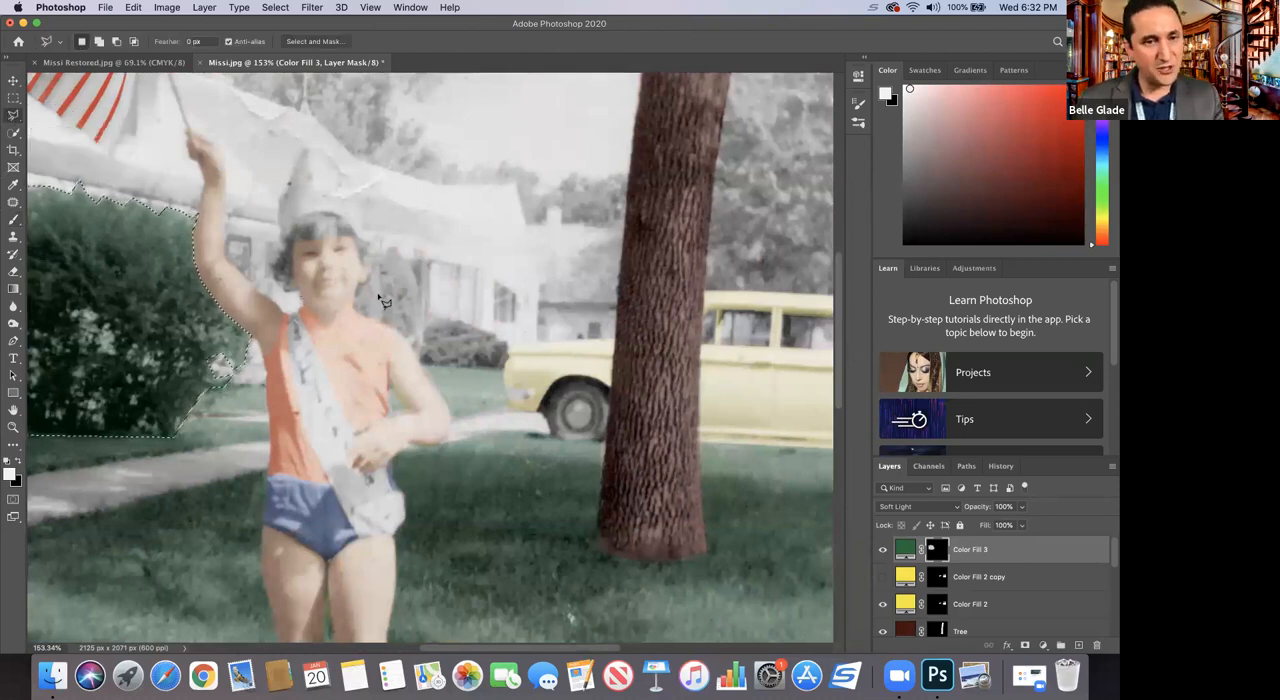
{"action": "key", "text": "shift"}
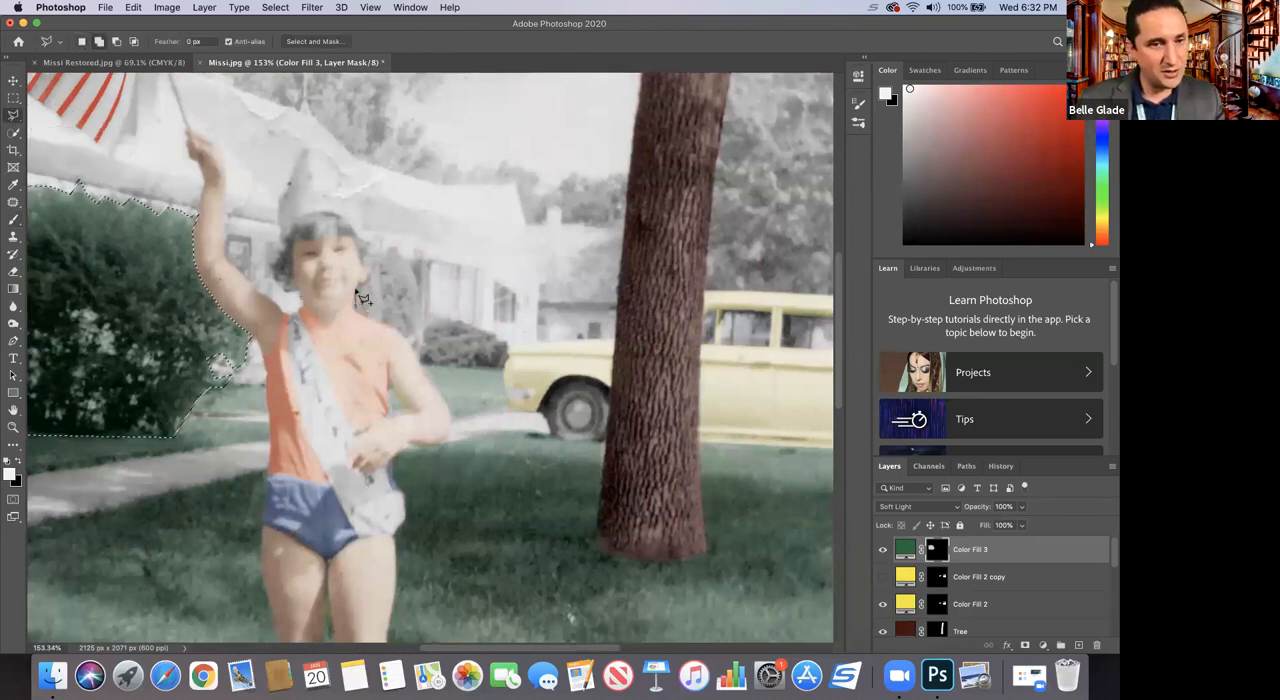
{"action": "left_click", "coordinate": [358, 300]}
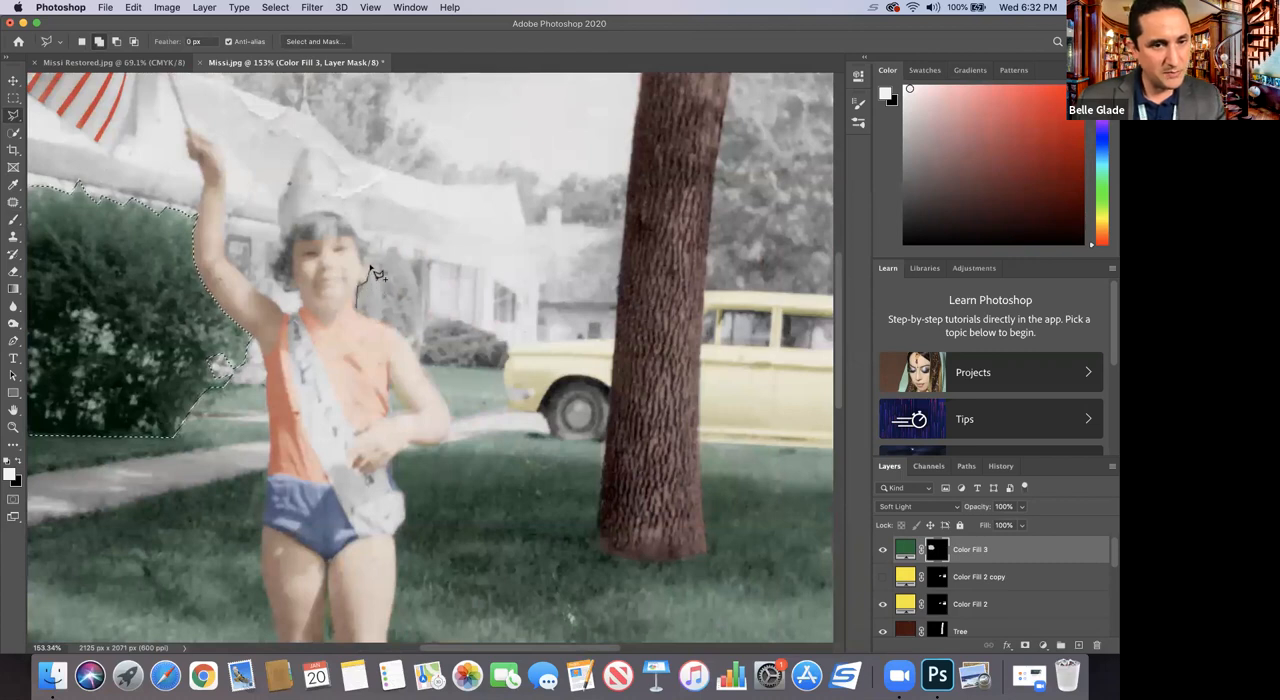
{"action": "left_click", "coordinate": [369, 256]}
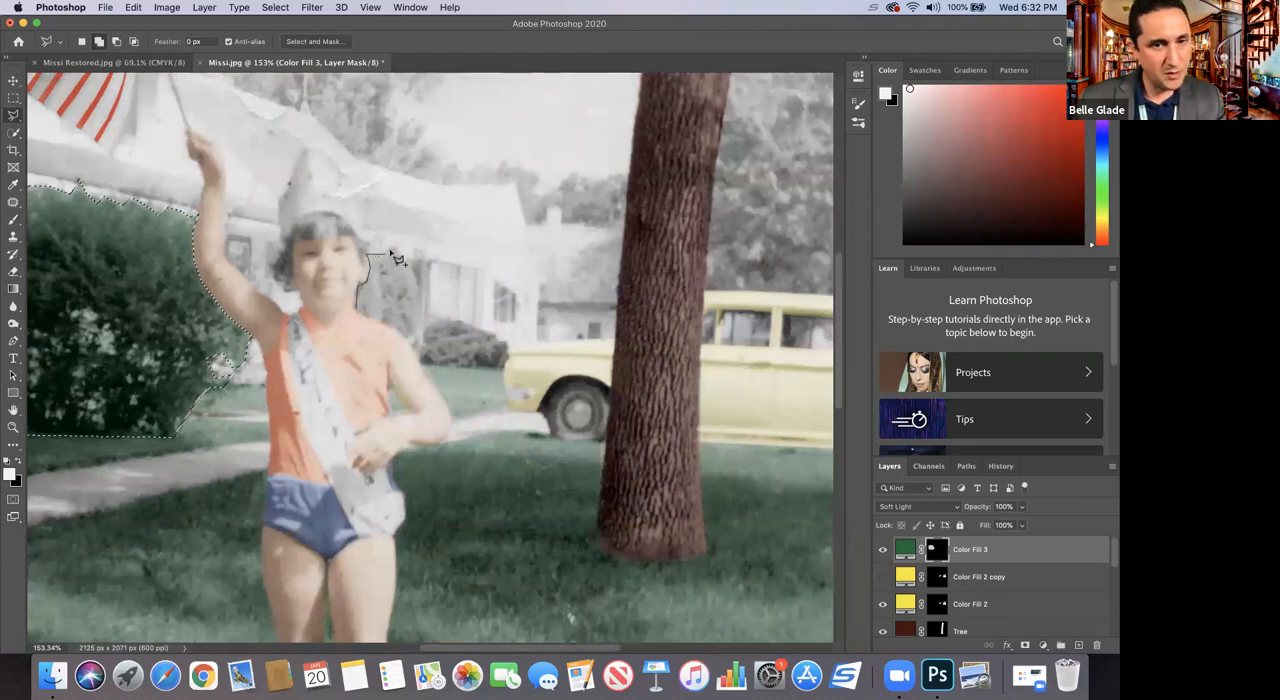
{"action": "left_click", "coordinate": [395, 246]}
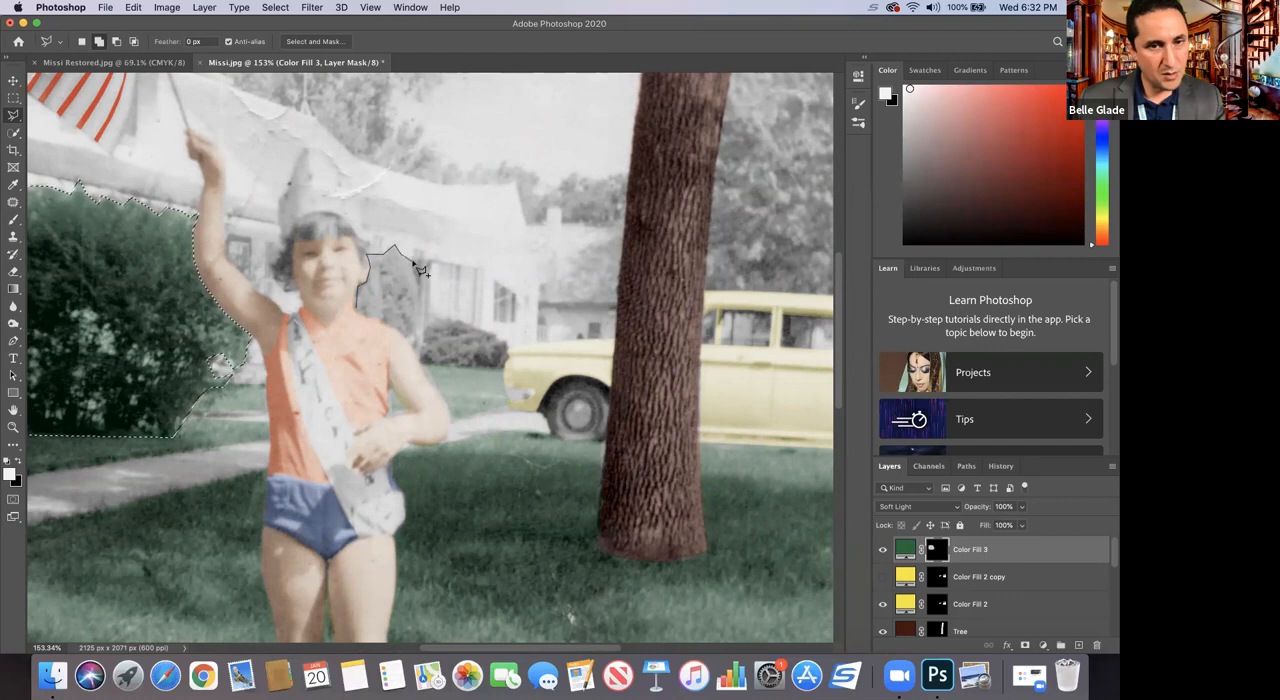
{"action": "left_click", "coordinate": [418, 292]}
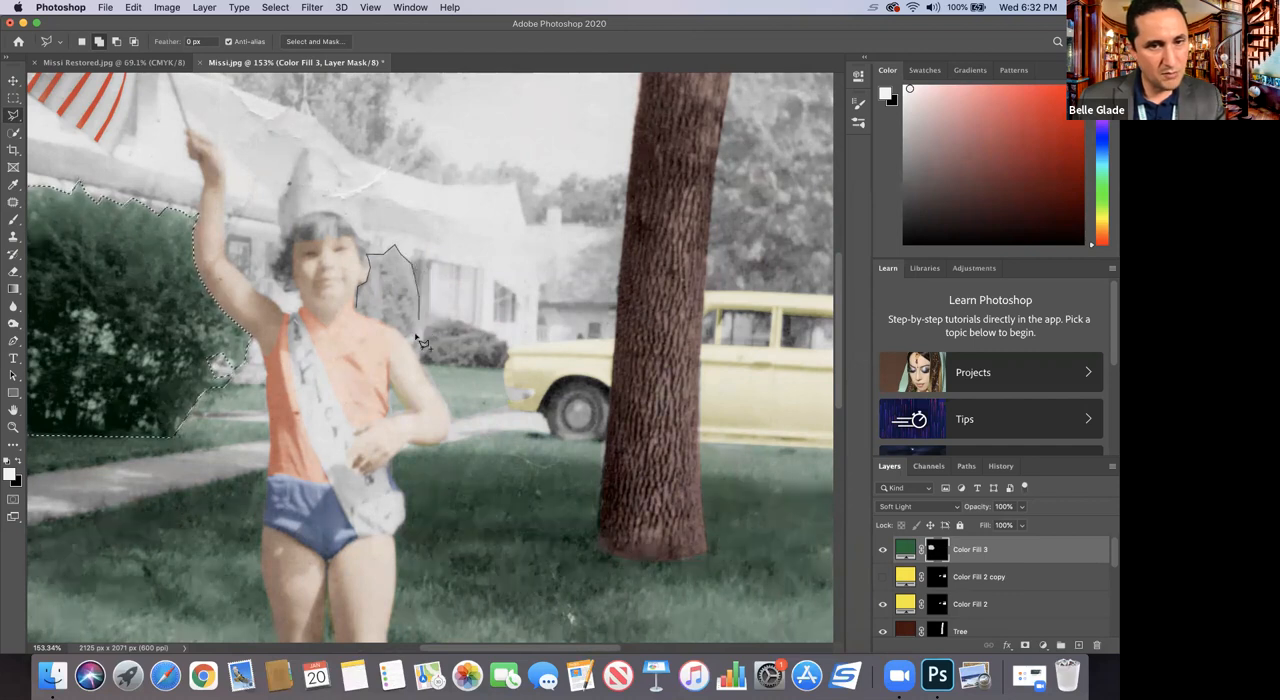
{"action": "left_click", "coordinate": [416, 334]}
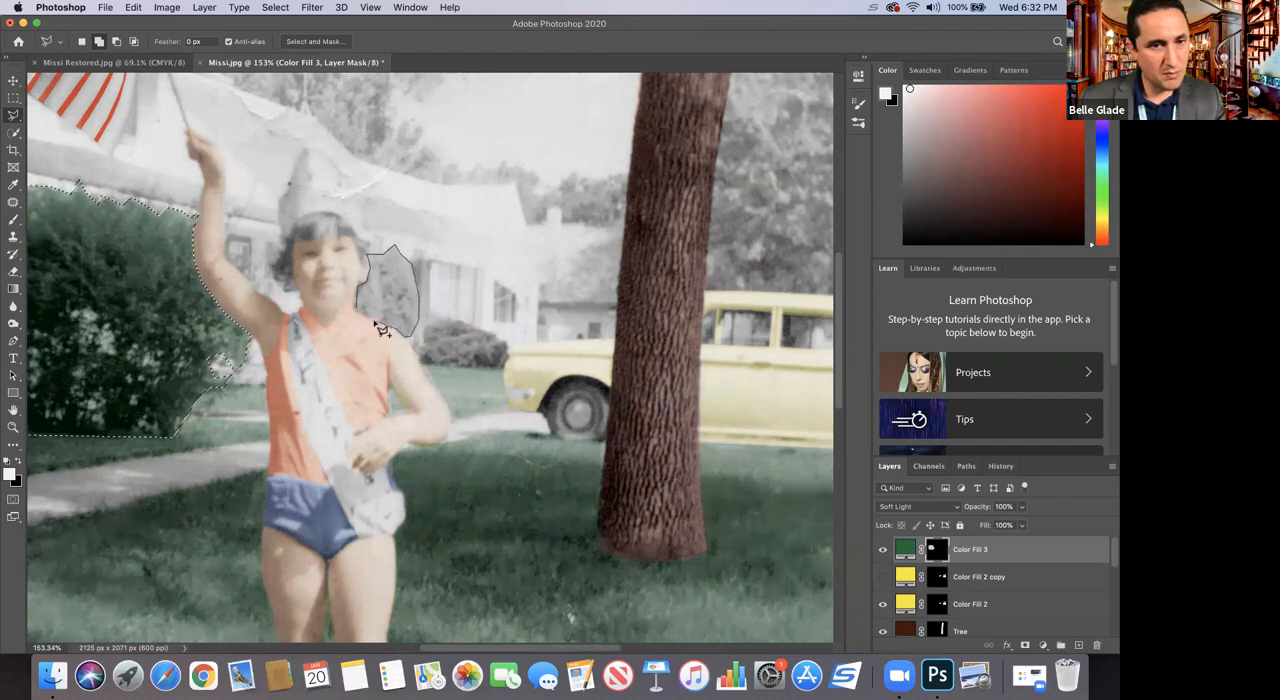
{"action": "left_click", "coordinate": [362, 315]}
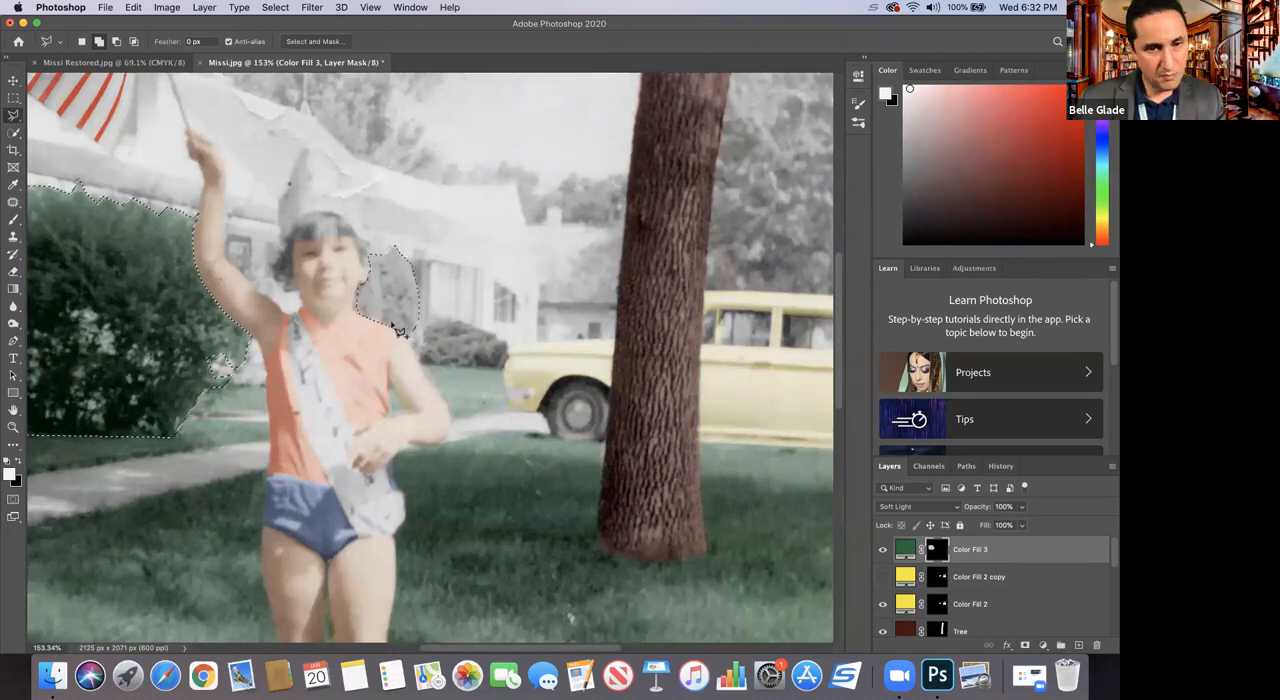
{"action": "mouse_move", "coordinate": [426, 348]}
{"action": "left_mouse_down"}
{"action": "mouse_move", "coordinate": [428, 330]}
{"action": "mouse_move", "coordinate": [446, 325]}
{"action": "mouse_move", "coordinate": [507, 357]}
{"action": "mouse_move", "coordinate": [473, 371]}
{"action": "mouse_move", "coordinate": [422, 358]}
{"action": "left_mouse_up"}
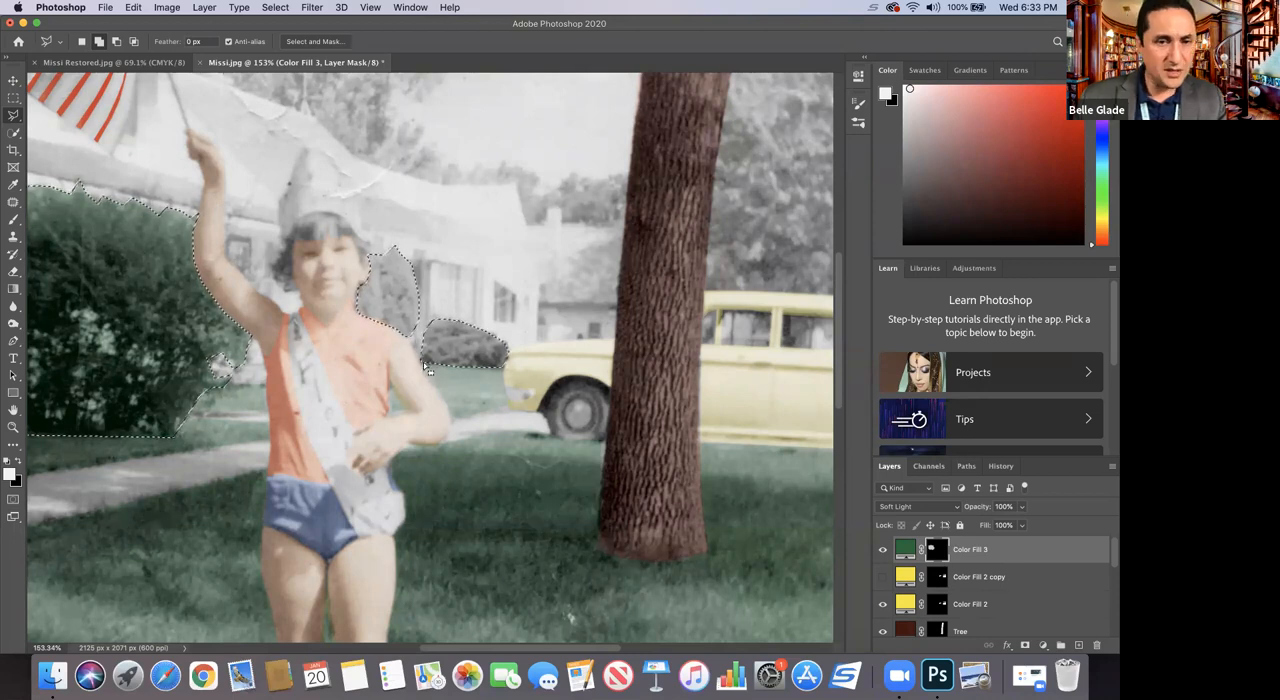
Step: Add the foliage above the car to the selection, bounded by the trunk, the car roof and the photo's edges
{"action": "scroll", "coordinate": [574, 290], "scroll_direction": "up", "scroll_amount": 4}
{"action": "scroll", "coordinate": [574, 302], "scroll_direction": "up", "scroll_amount": 4}
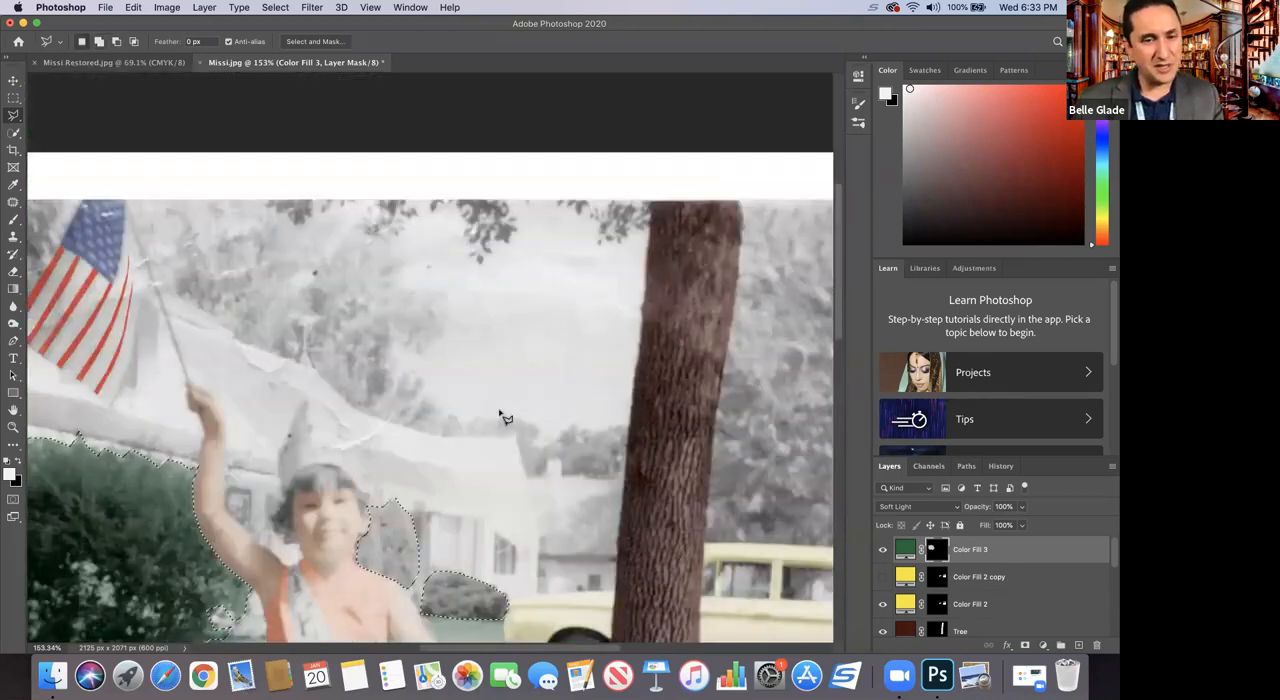
{"action": "key", "text": "shift"}
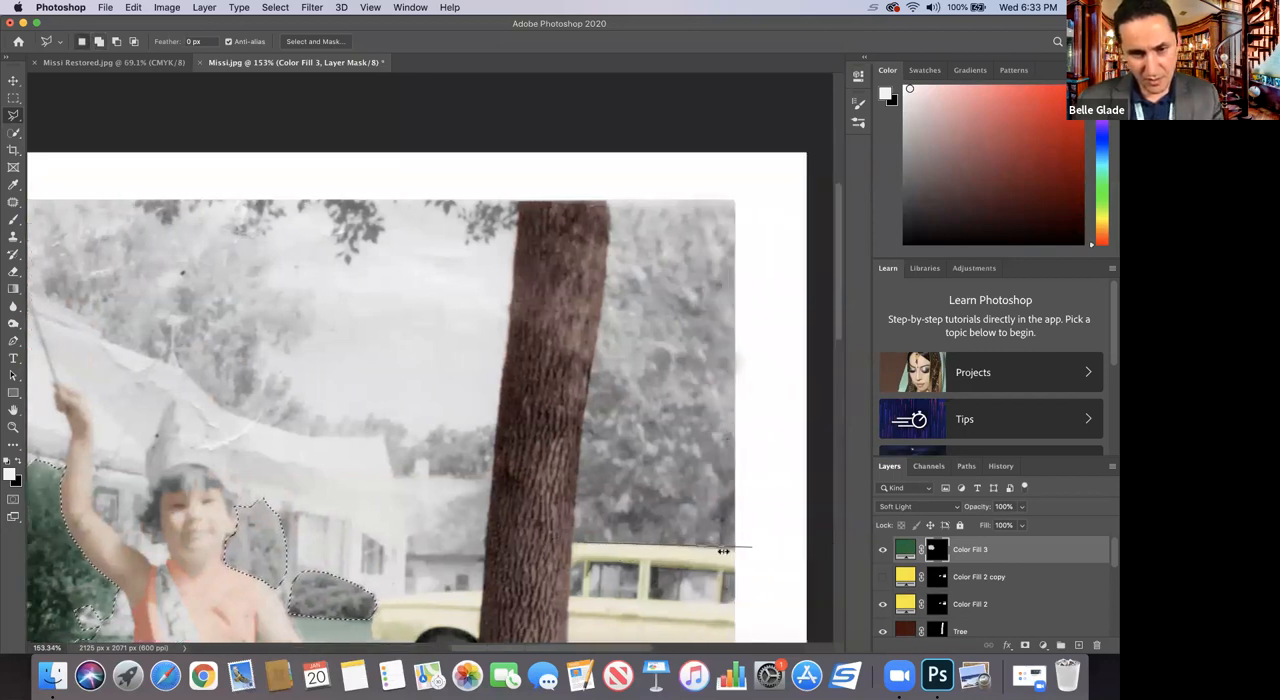
{"action": "left_click", "coordinate": [735, 550]}
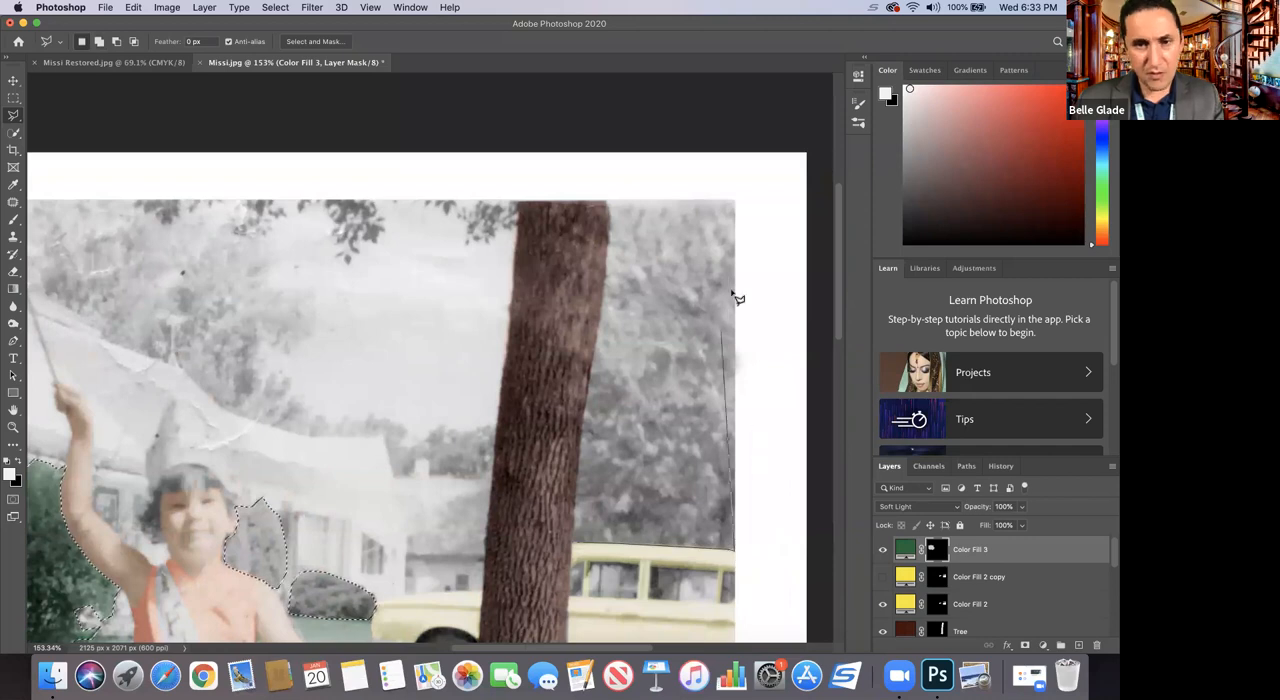
{"action": "left_click", "coordinate": [734, 201]}
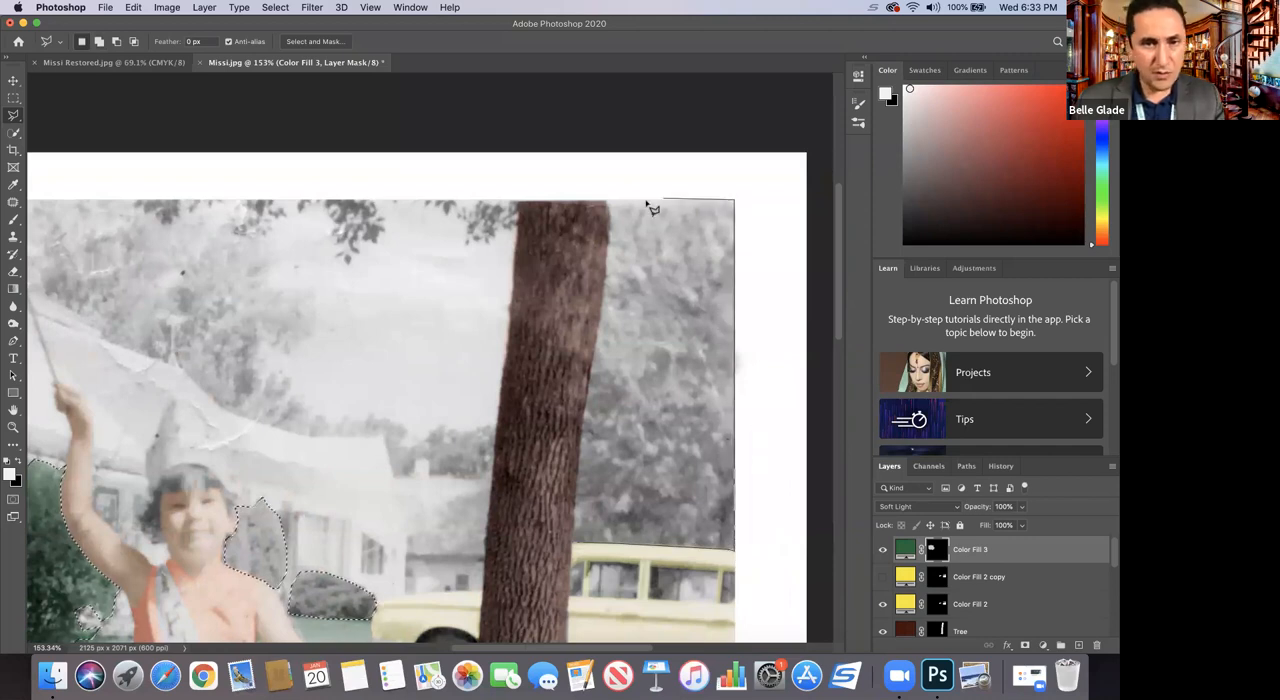
{"action": "left_click", "coordinate": [608, 202]}
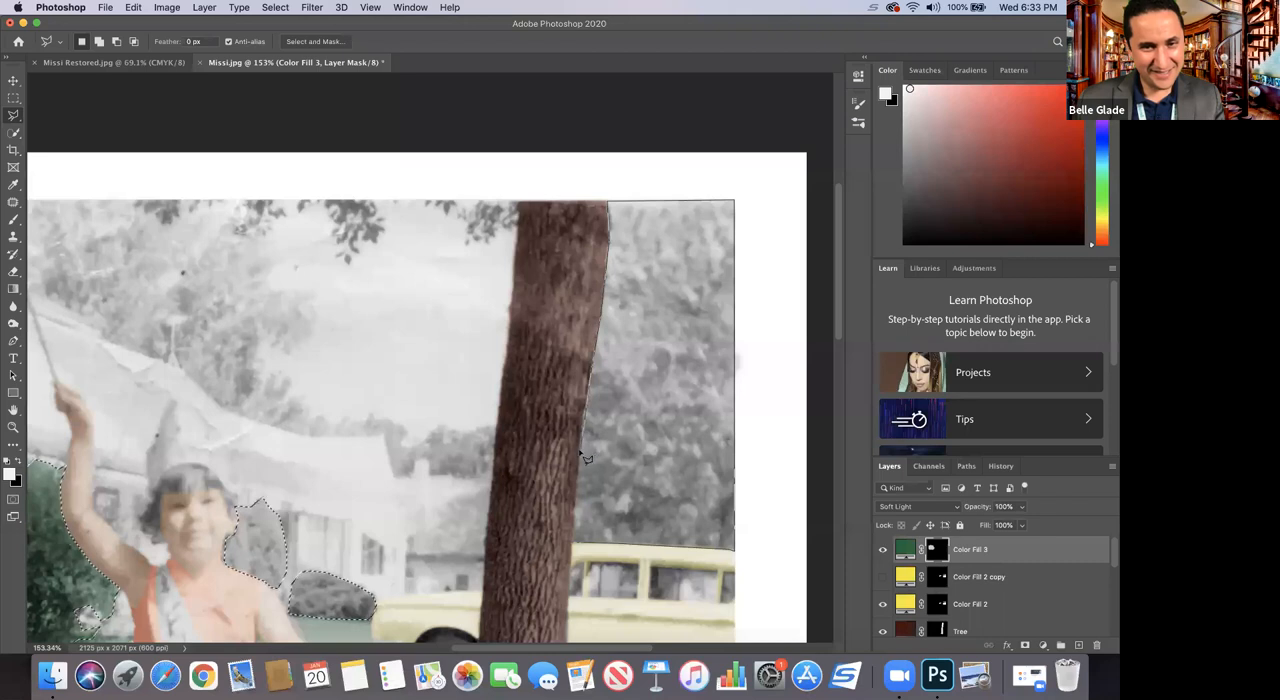
{"action": "left_click", "coordinate": [577, 549]}
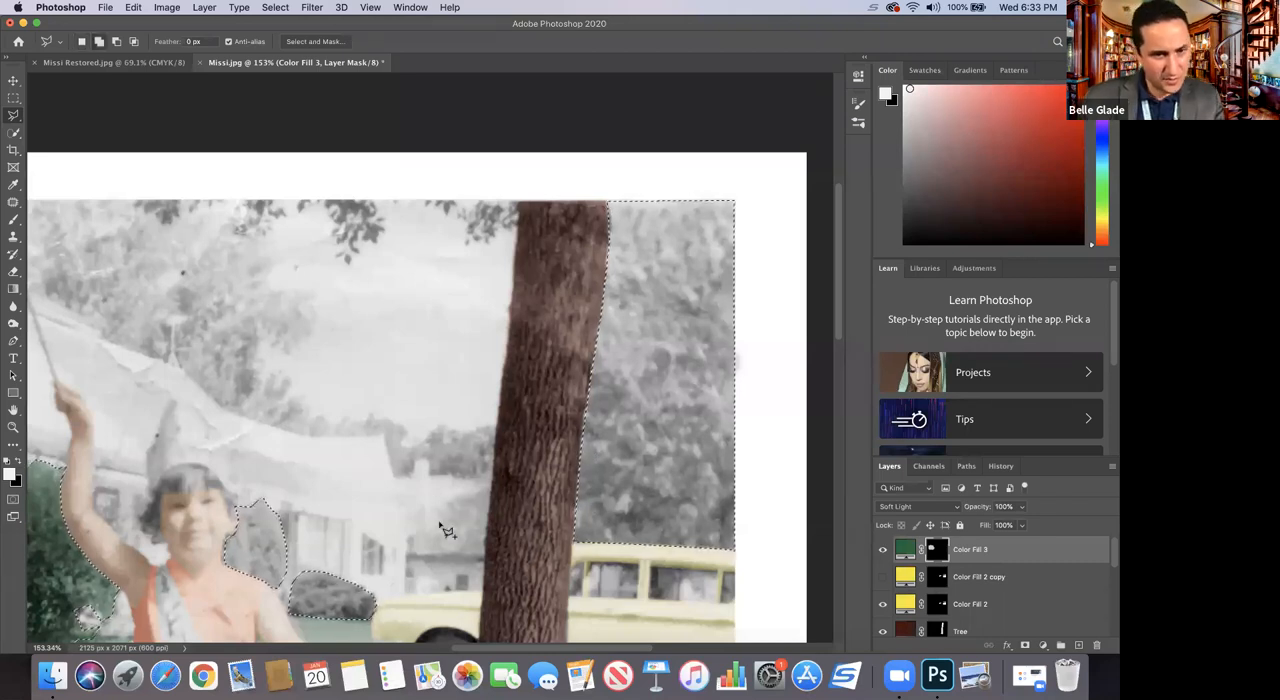
Step: Add the trees behind the house to the selection, following the roofline, flag and ragged foliage edge, plus the distant treetops beside the trunk
{"action": "left_click", "coordinate": [397, 476]}
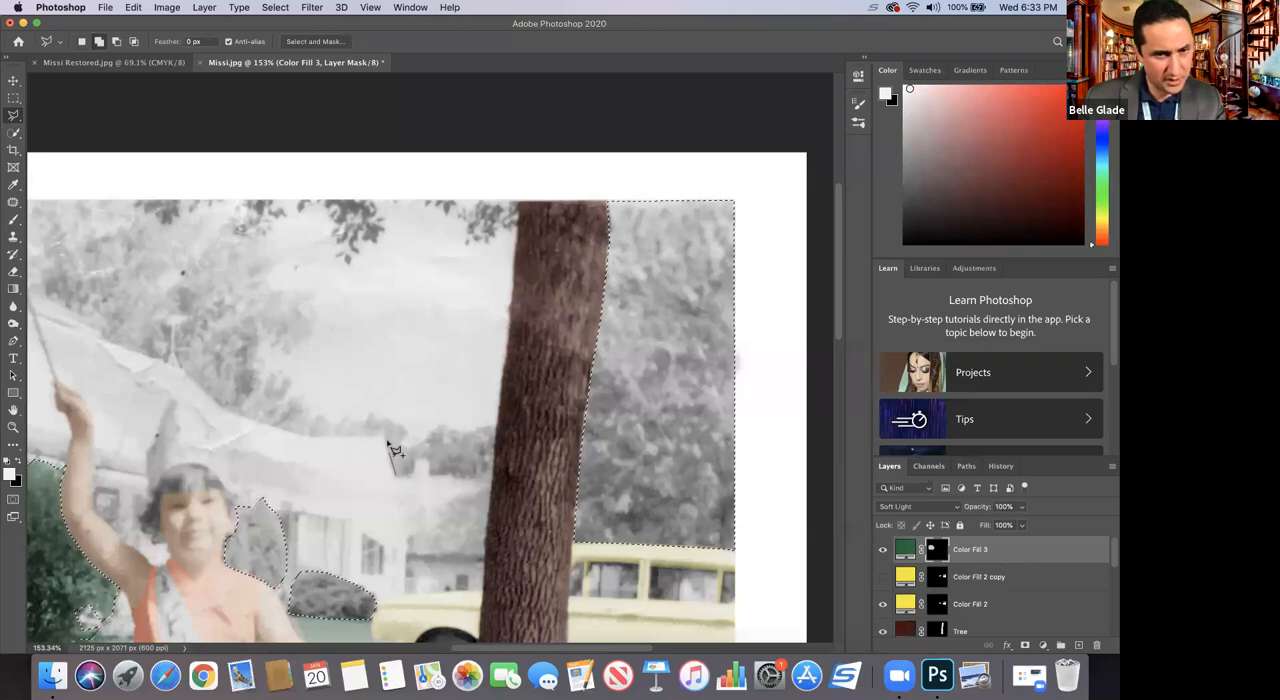
{"action": "left_click", "coordinate": [383, 436]}
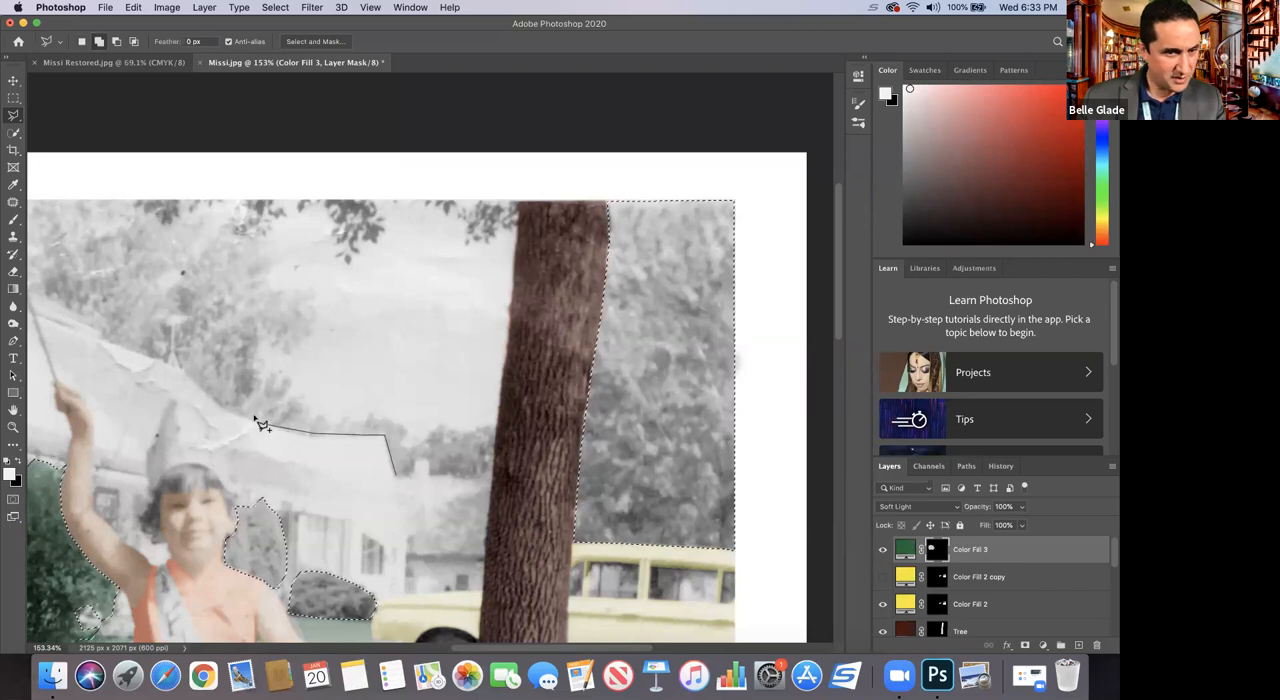
{"action": "left_click", "coordinate": [223, 413]}
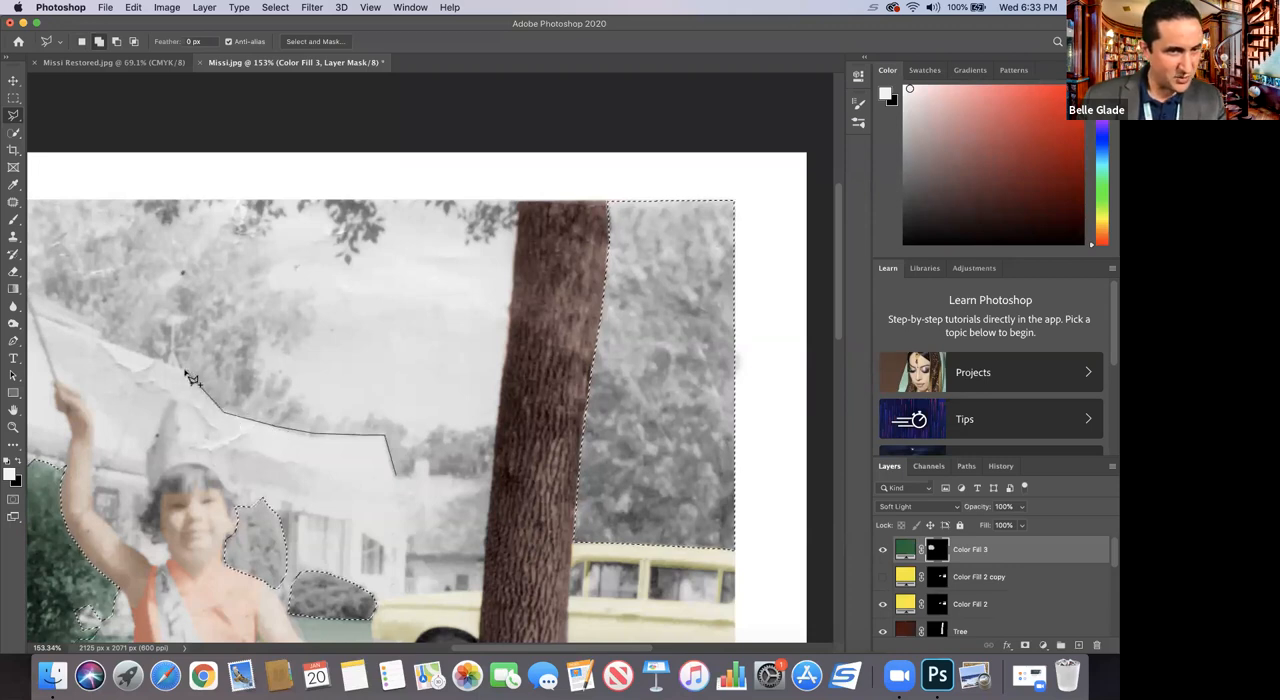
{"action": "left_click", "coordinate": [169, 354]}
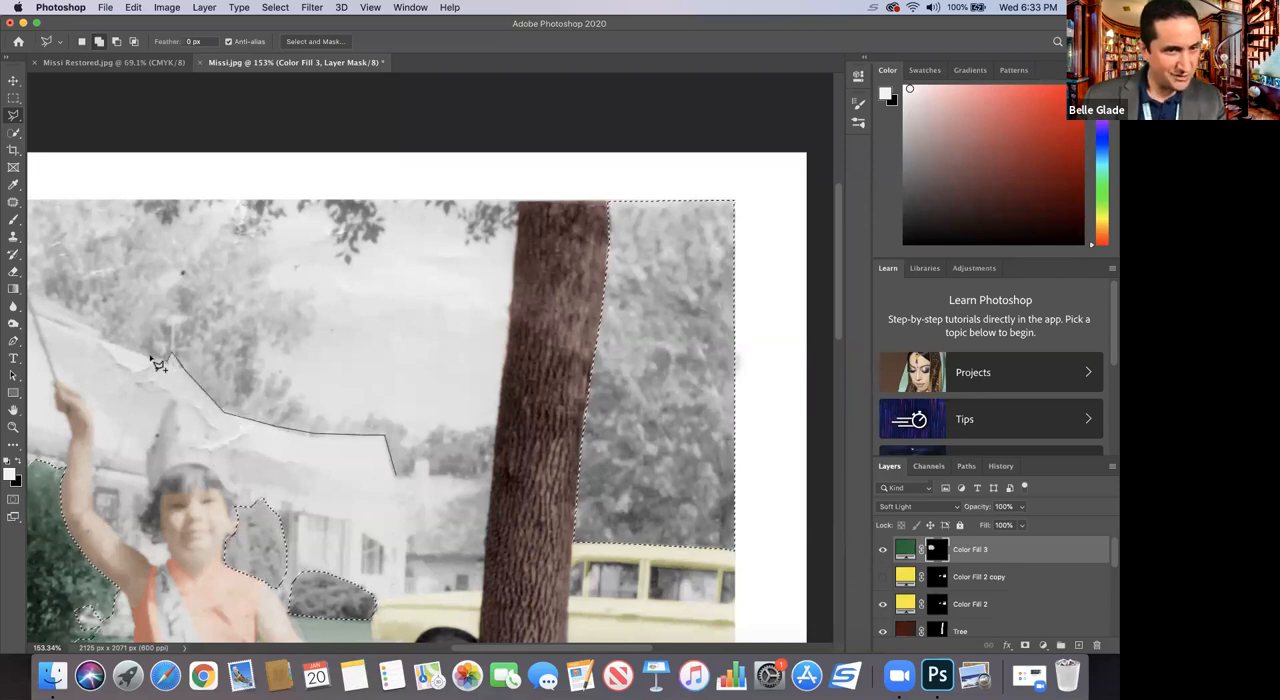
{"action": "left_click", "coordinate": [106, 334]}
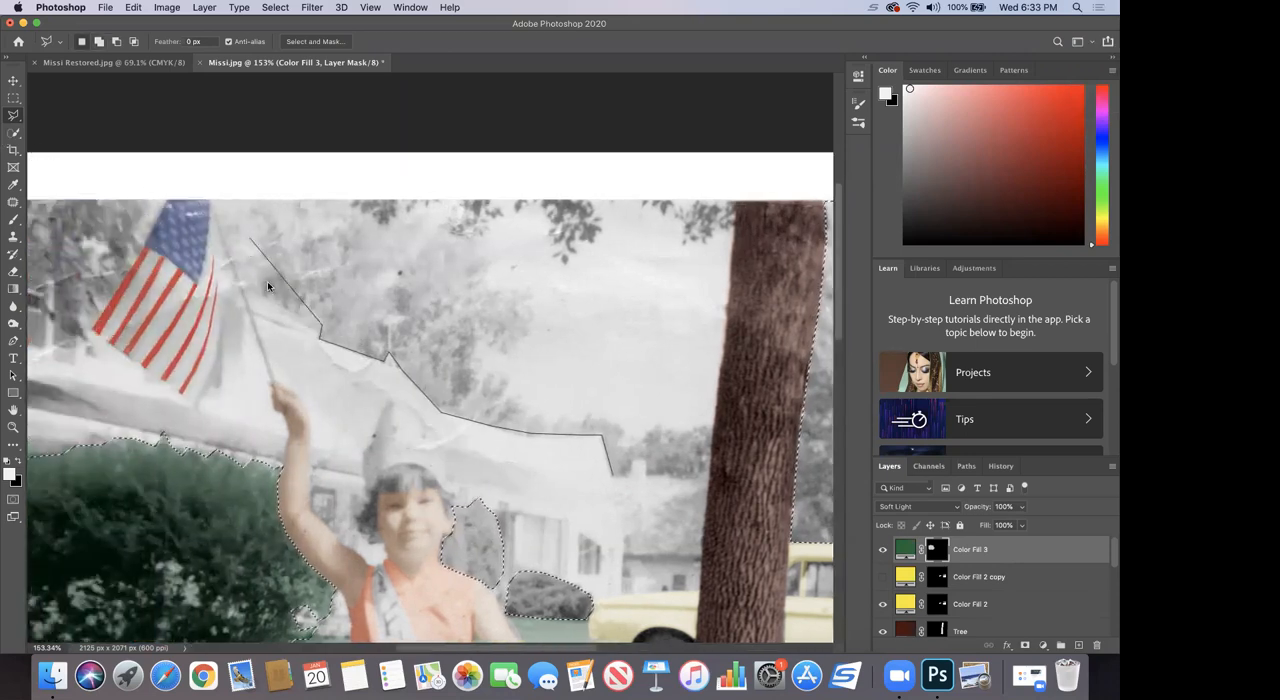
{"action": "left_click", "coordinate": [244, 290]}
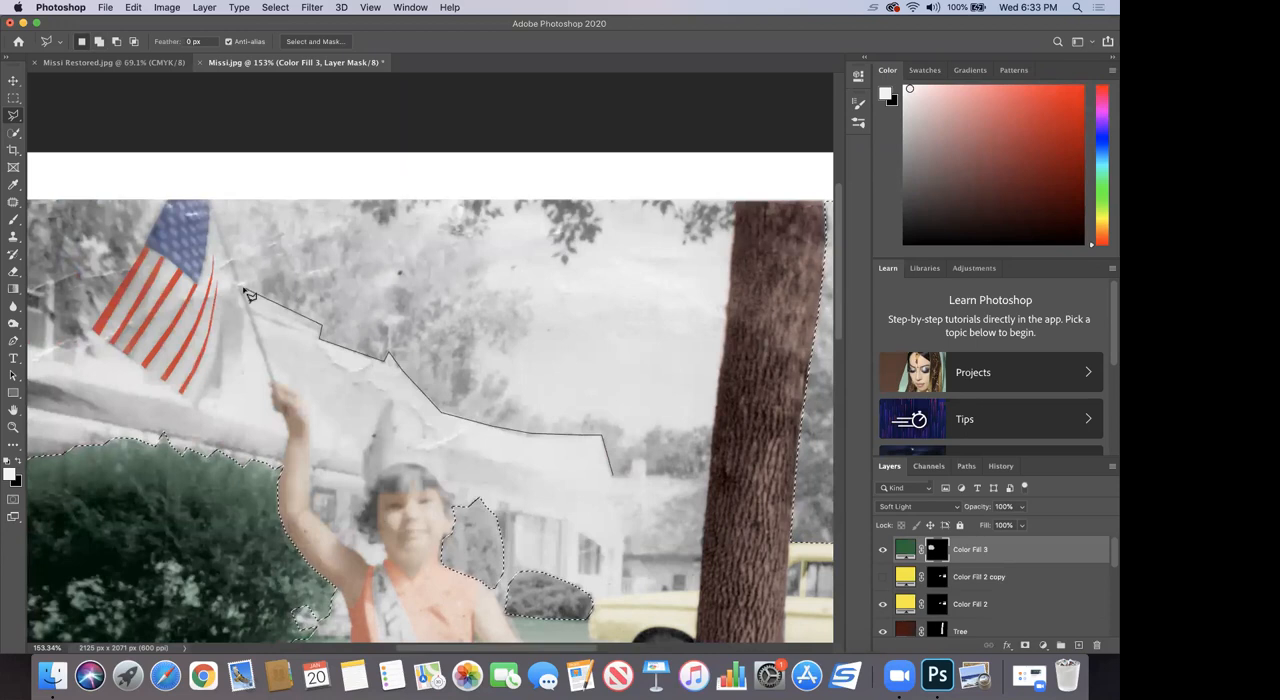
{"action": "left_click", "coordinate": [212, 200]}
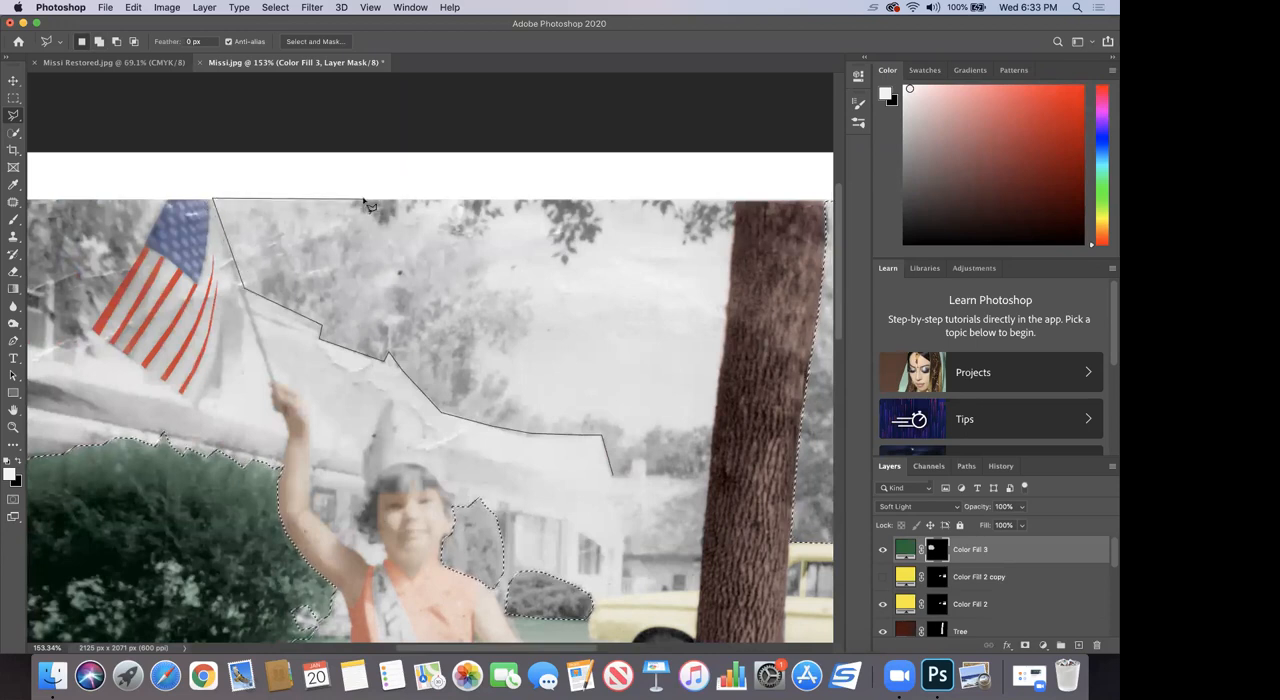
{"action": "left_click", "coordinate": [422, 200]}
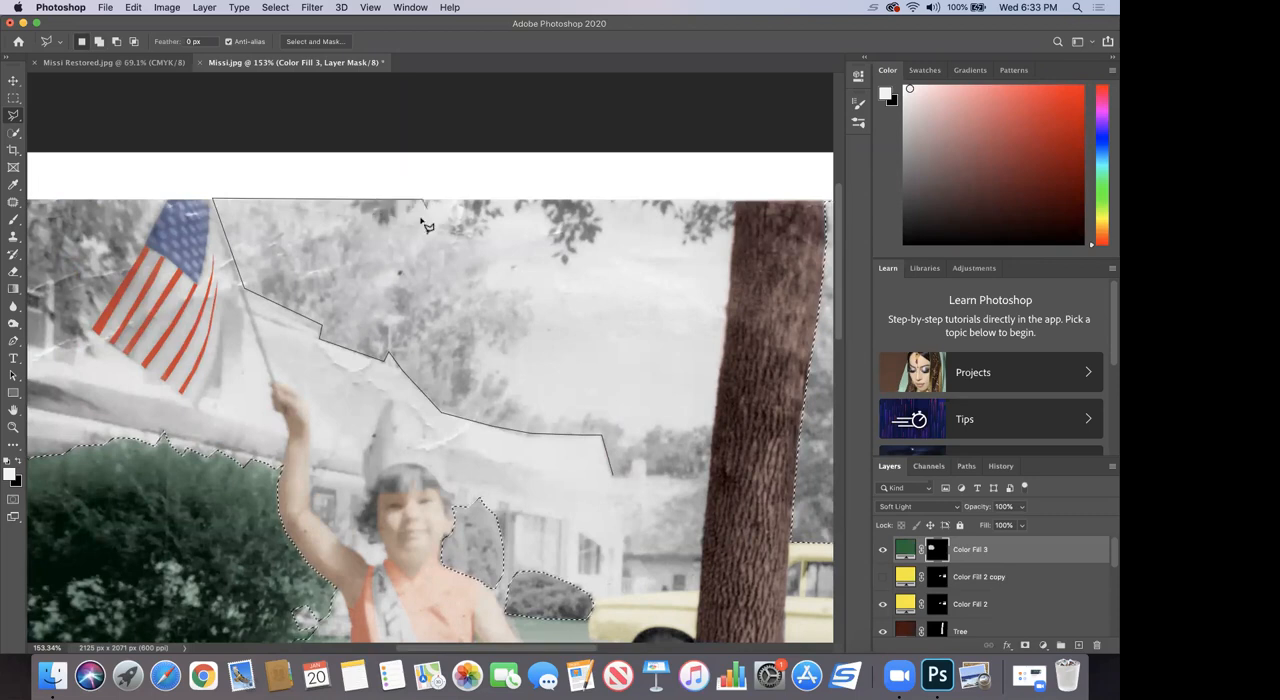
{"action": "left_click", "coordinate": [408, 257]}
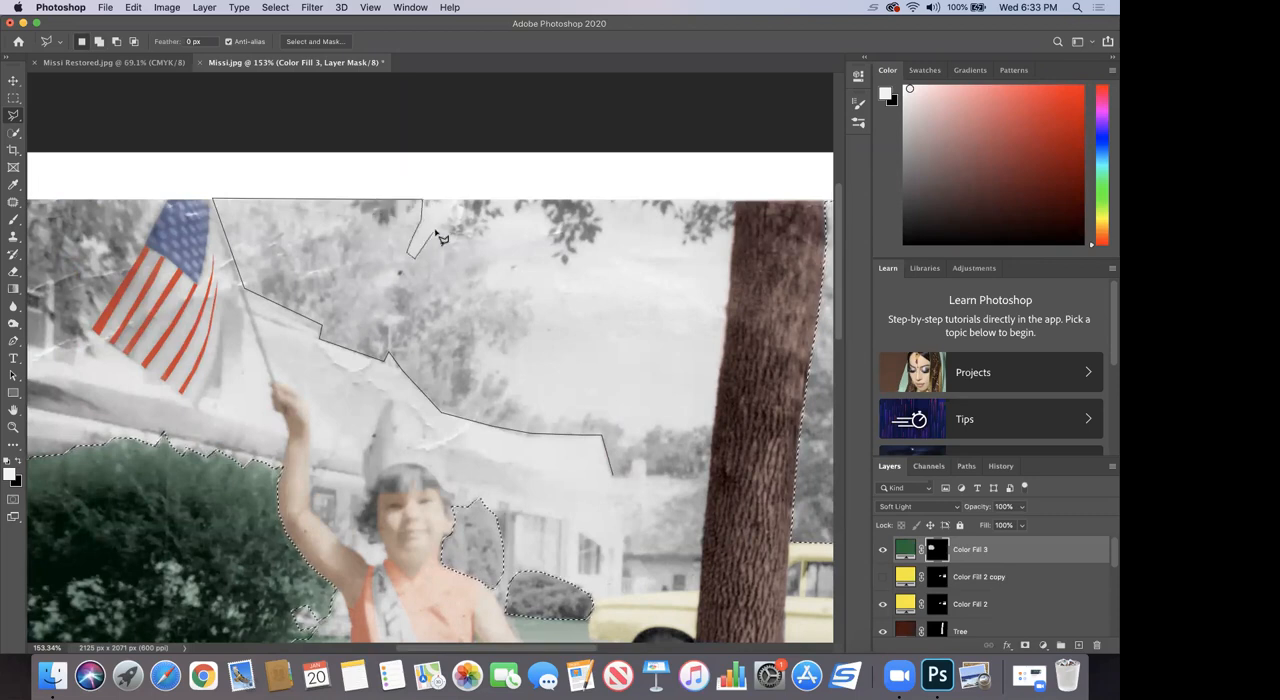
{"action": "left_click", "coordinate": [457, 203]}
{"action": "left_click", "coordinate": [481, 257]}
{"action": "left_click", "coordinate": [489, 288]}
{"action": "left_click", "coordinate": [530, 293]}
{"action": "left_click", "coordinate": [536, 316]}
{"action": "left_click", "coordinate": [509, 351]}
{"action": "left_click", "coordinate": [476, 341]}
{"action": "mouse_move", "coordinate": [502, 385]}
{"action": "left_mouse_down"}
{"action": "mouse_move", "coordinate": [550, 422]}
{"action": "mouse_move", "coordinate": [624, 432]}
{"action": "mouse_move", "coordinate": [620, 450]}
{"action": "mouse_move", "coordinate": [660, 428]}
{"action": "mouse_move", "coordinate": [710, 428]}
{"action": "mouse_move", "coordinate": [707, 471]}
{"action": "mouse_move", "coordinate": [655, 482]}
{"action": "mouse_move", "coordinate": [636, 460]}
{"action": "mouse_move", "coordinate": [634, 482]}
{"action": "mouse_move", "coordinate": [618, 482]}
{"action": "left_mouse_up"}
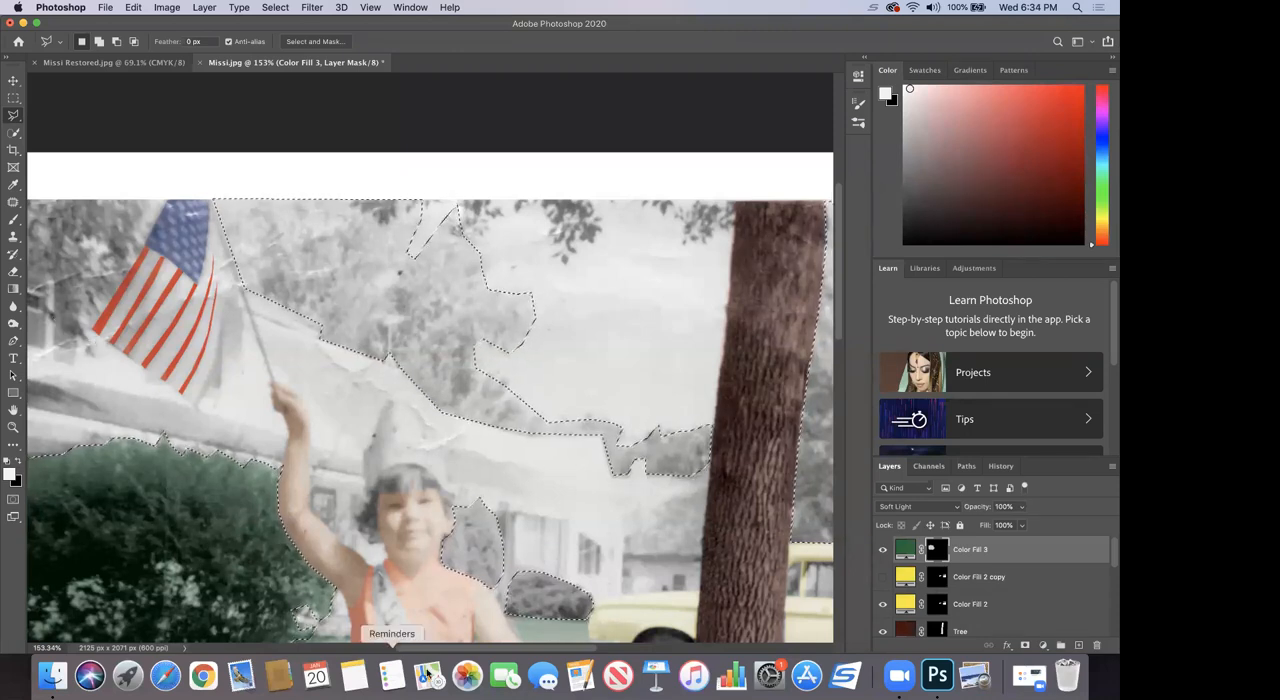
Step: Add the foliage in the photo's upper corner beside the flag to the selection, excluding the flag and the house
{"action": "left_click_drag", "start_coordinate": [394, 645], "coordinate": [342, 645]}
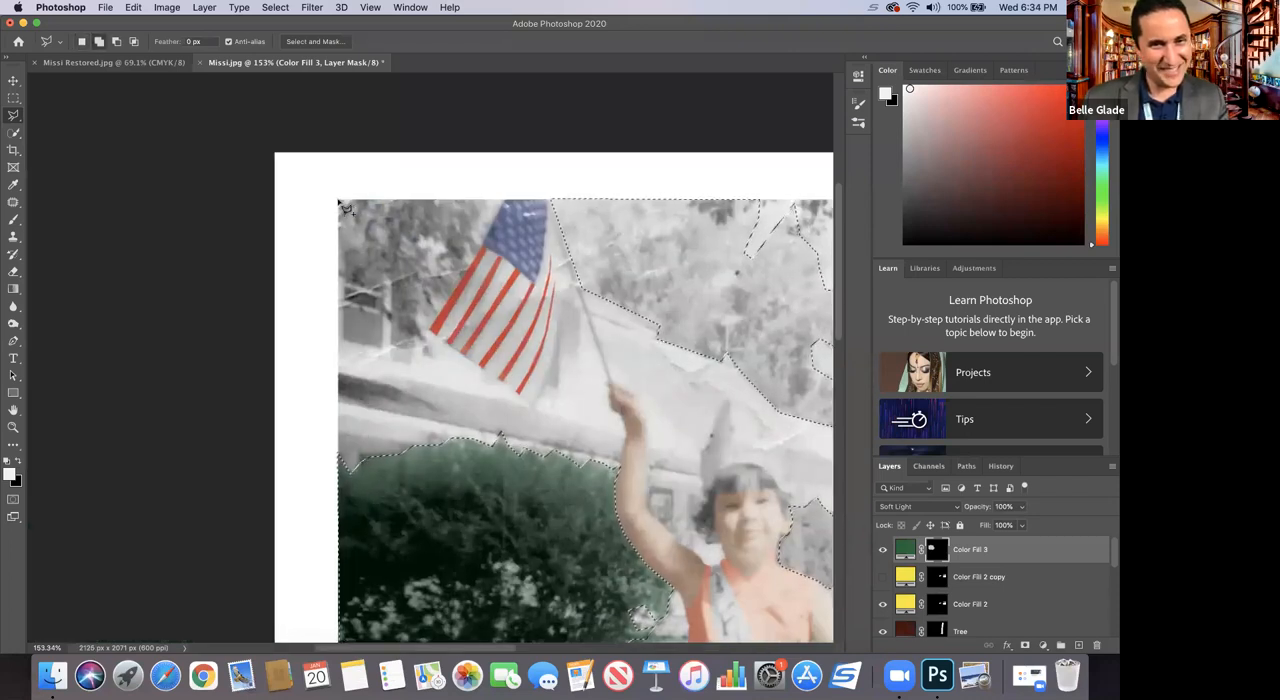
{"action": "mouse_move", "coordinate": [342, 204]}
{"action": "left_mouse_down"}
{"action": "mouse_move", "coordinate": [464, 191]}
{"action": "mouse_move", "coordinate": [506, 202]}
{"action": "mouse_move", "coordinate": [473, 284]}
{"action": "mouse_move", "coordinate": [432, 326]}
{"action": "mouse_move", "coordinate": [410, 314]}
{"action": "mouse_move", "coordinate": [421, 362]}
{"action": "mouse_move", "coordinate": [429, 350]}
{"action": "mouse_move", "coordinate": [393, 320]}
{"action": "mouse_move", "coordinate": [388, 271]}
{"action": "mouse_move", "coordinate": [359, 296]}
{"action": "mouse_move", "coordinate": [342, 203]}
{"action": "left_mouse_up"}
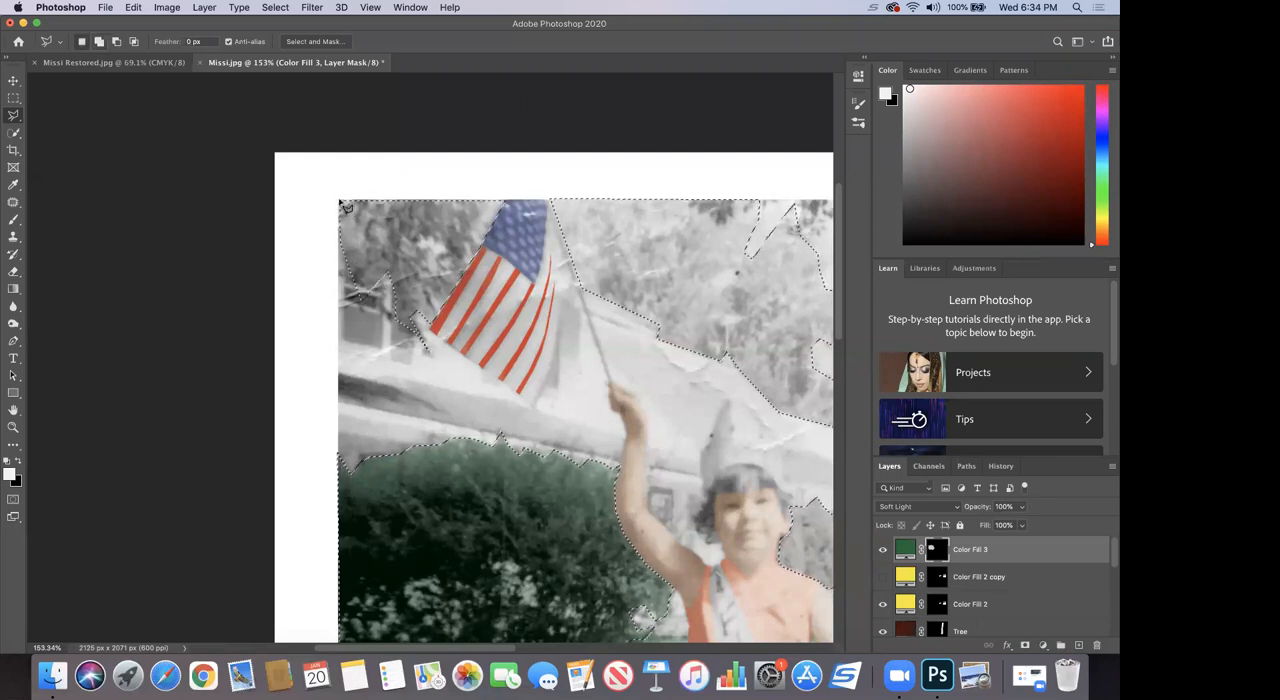
{"action": "left_click", "coordinate": [12, 428]}
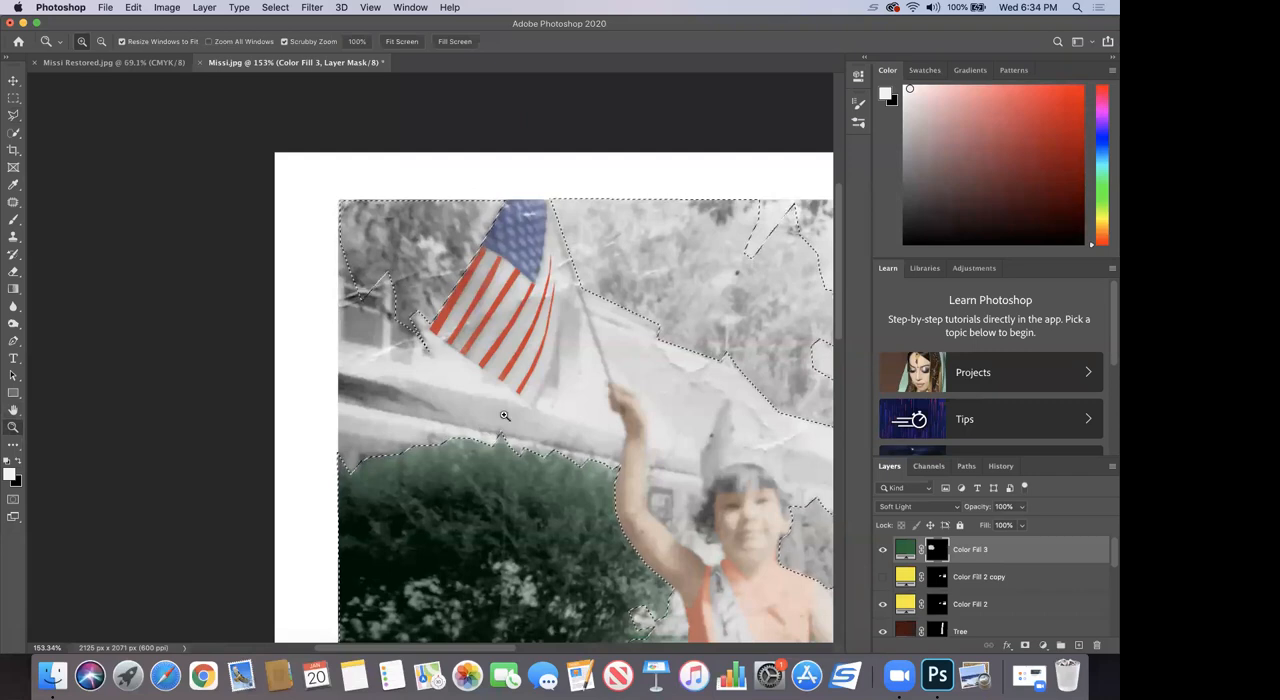
{"action": "left_click", "coordinate": [585, 399], "text": "alt"}
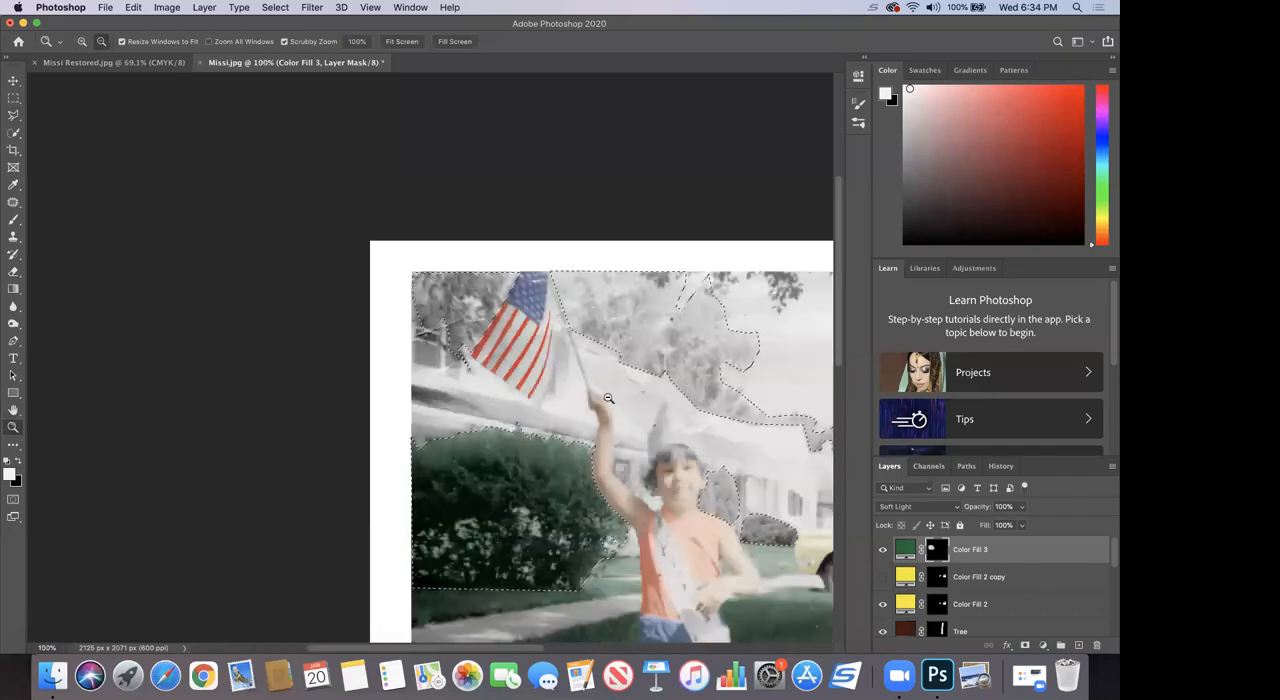
Step: Paint the Color Fill 3 mask white inside the foliage selection to tint the trees green, and clear the selection
{"action": "left_click", "coordinate": [586, 399], "text": "alt"}
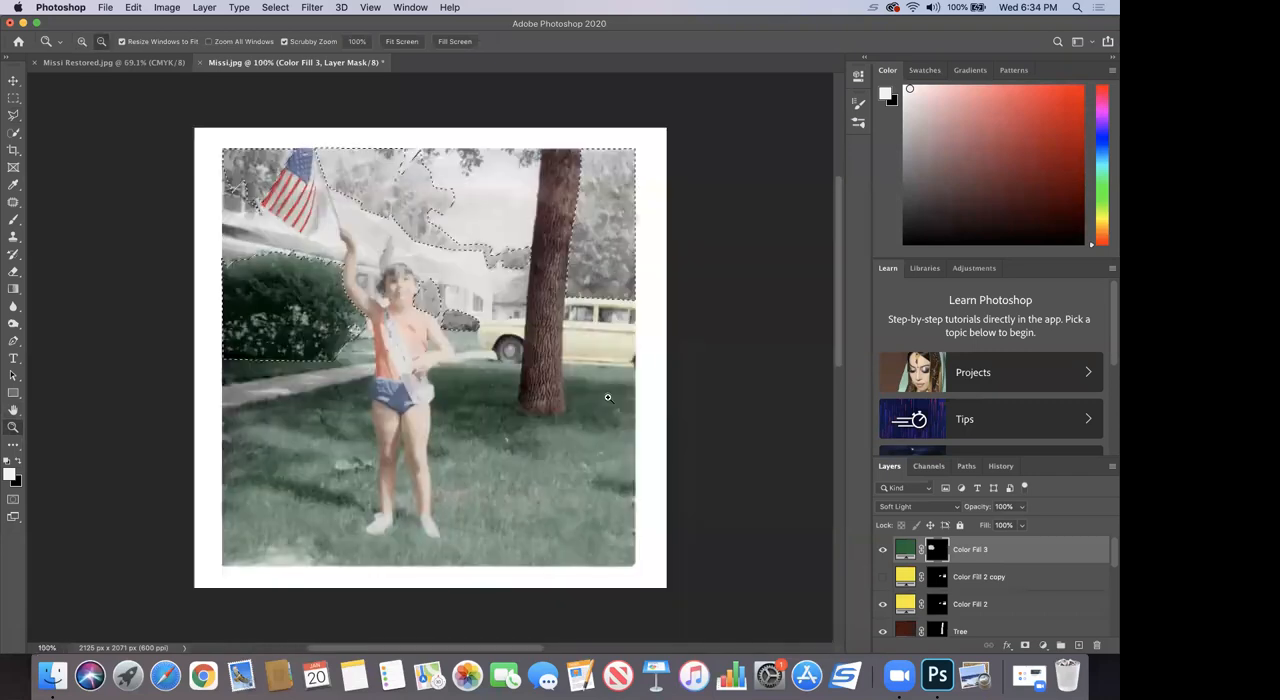
{"action": "left_click", "coordinate": [13, 219]}
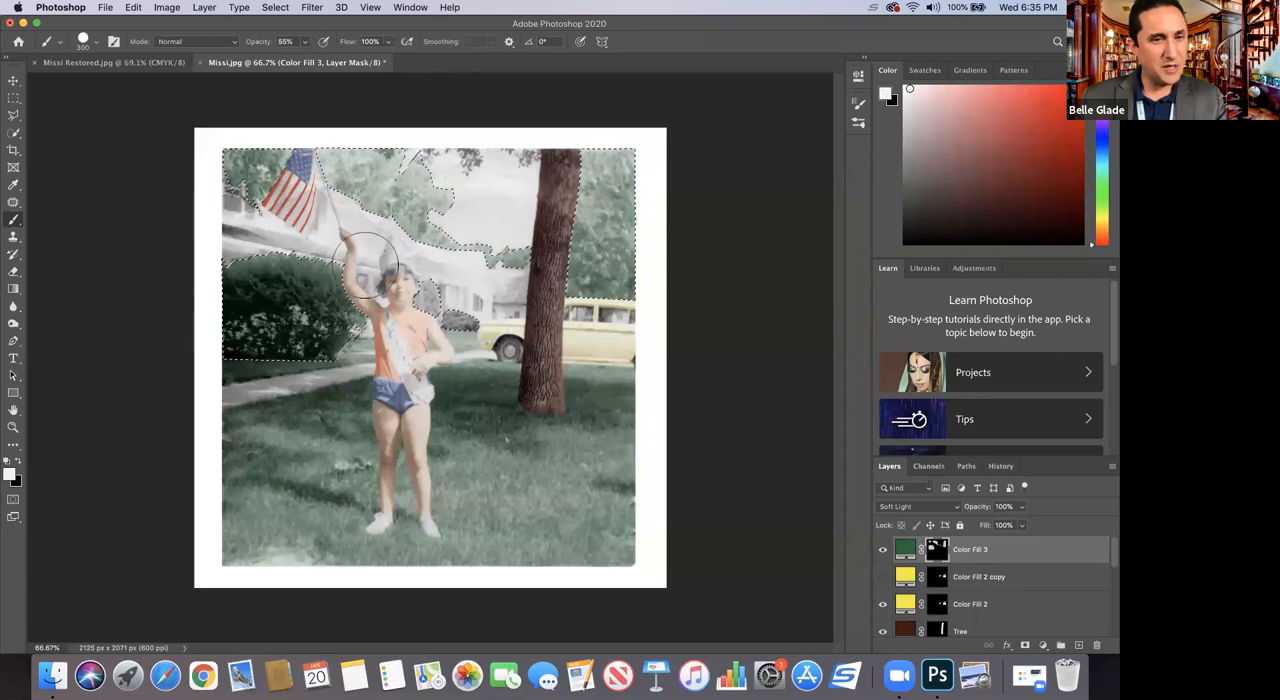
{"action": "left_click", "coordinate": [13, 427]}
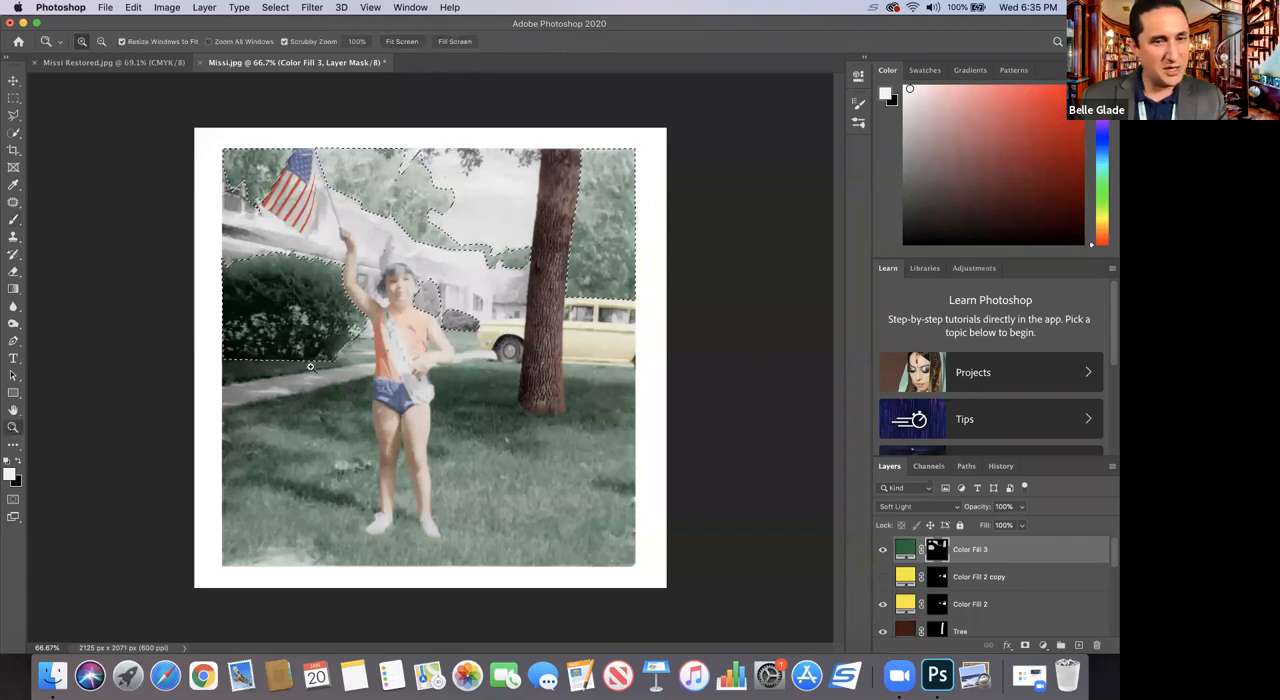
{"action": "left_click_drag", "start_coordinate": [385, 319], "coordinate": [425, 188]}
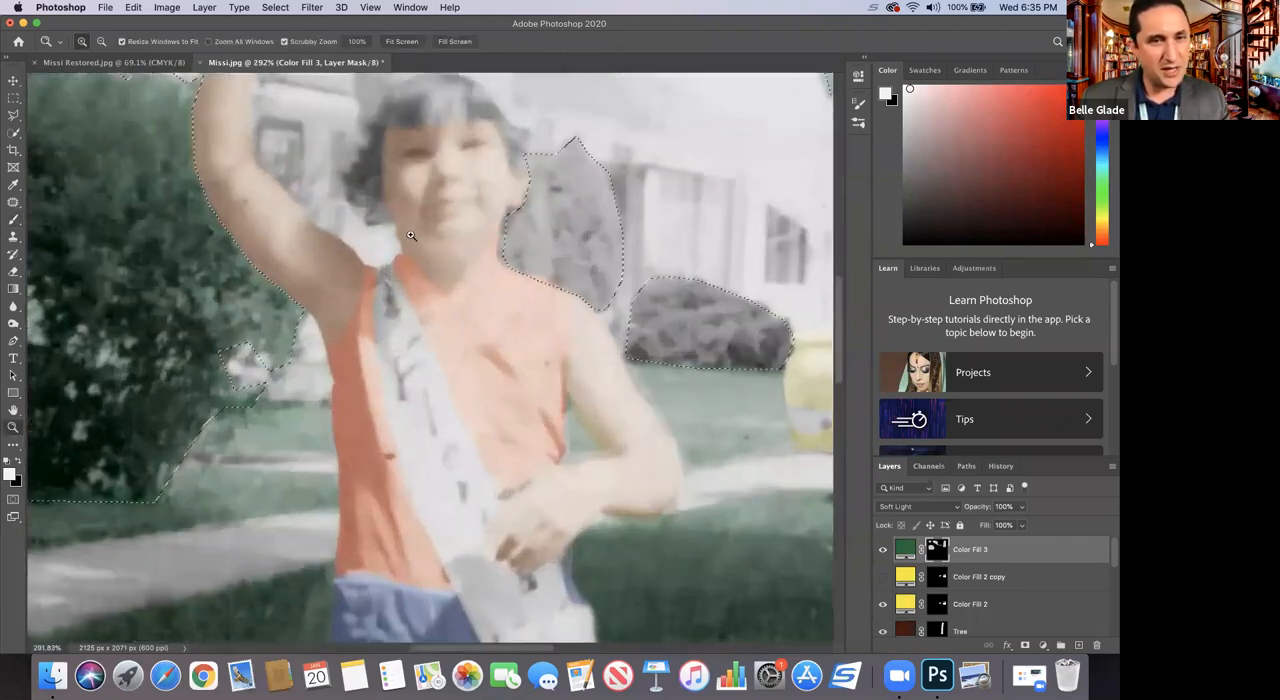
{"action": "scroll", "coordinate": [425, 188], "scroll_direction": "down", "scroll_amount": 3}
{"action": "scroll", "coordinate": [265, 219], "scroll_direction": "up", "scroll_amount": 5}
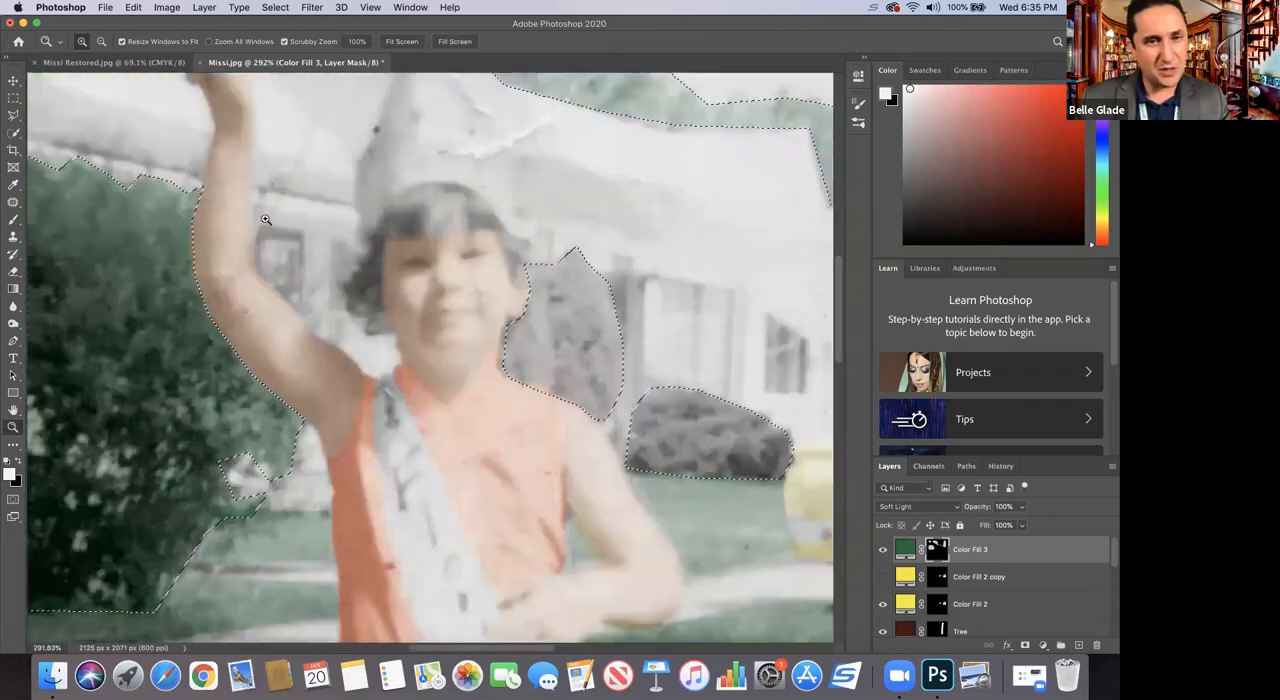
{"action": "key", "text": "super+d"}
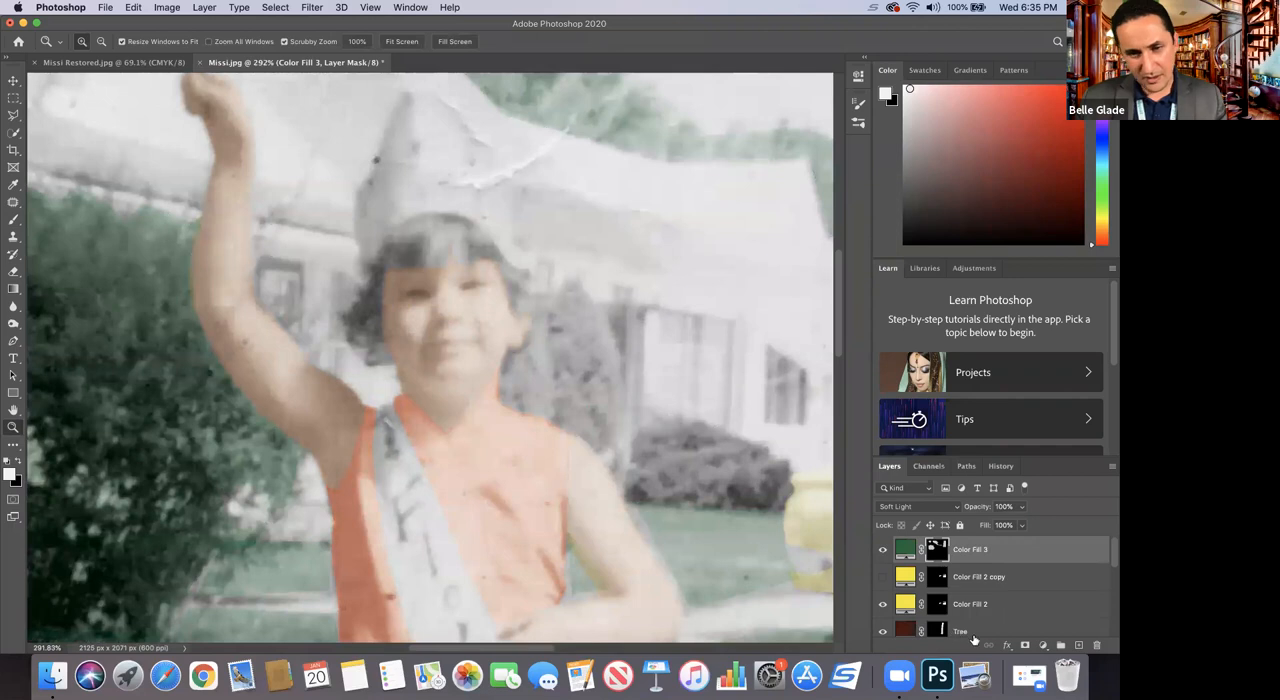
Step: Add a bright yellow Solid Color fill layer with hex f1e90a and invert its mask to black
{"action": "left_click", "coordinate": [1043, 648]}
{"action": "left_click", "coordinate": [1033, 394]}
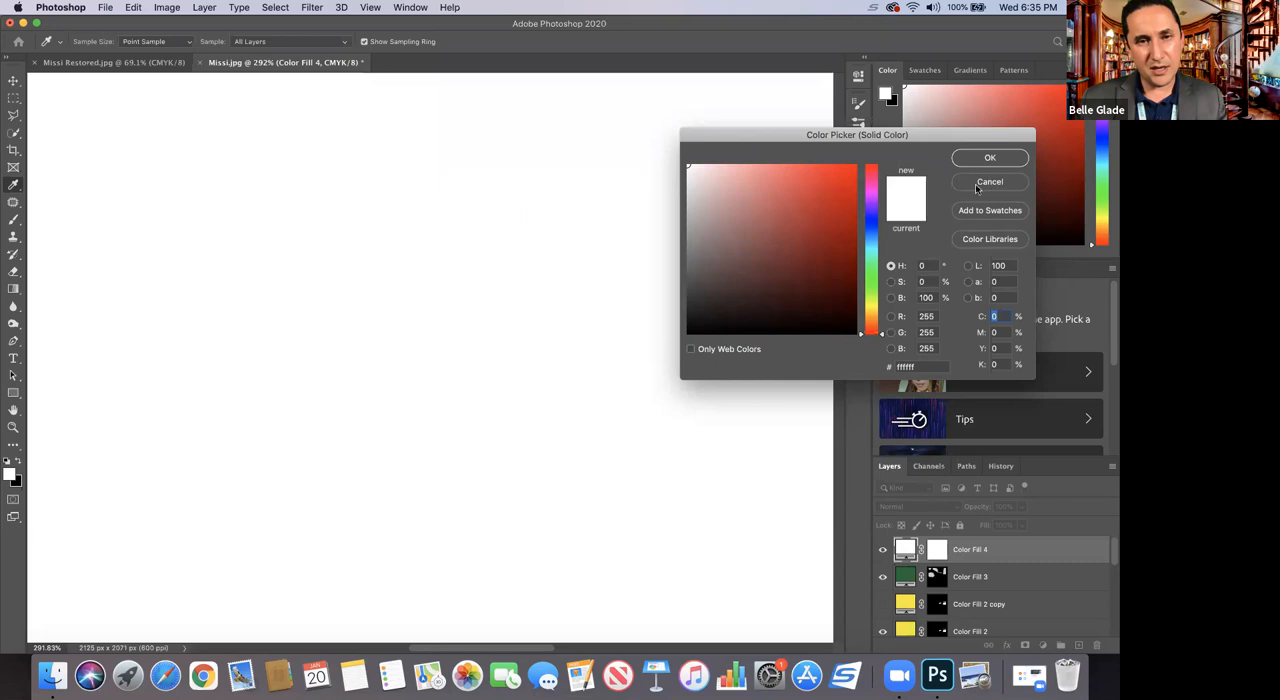
{"action": "left_click", "coordinate": [871, 309]}
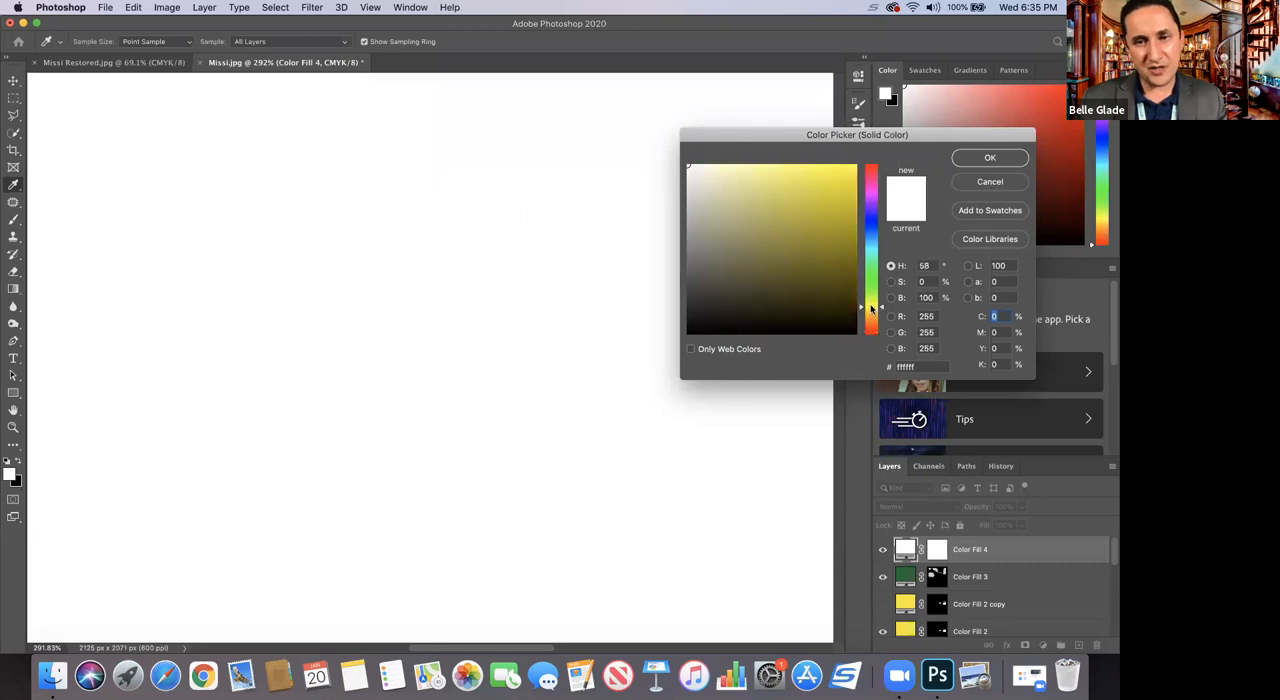
{"action": "left_click", "coordinate": [848, 175]}
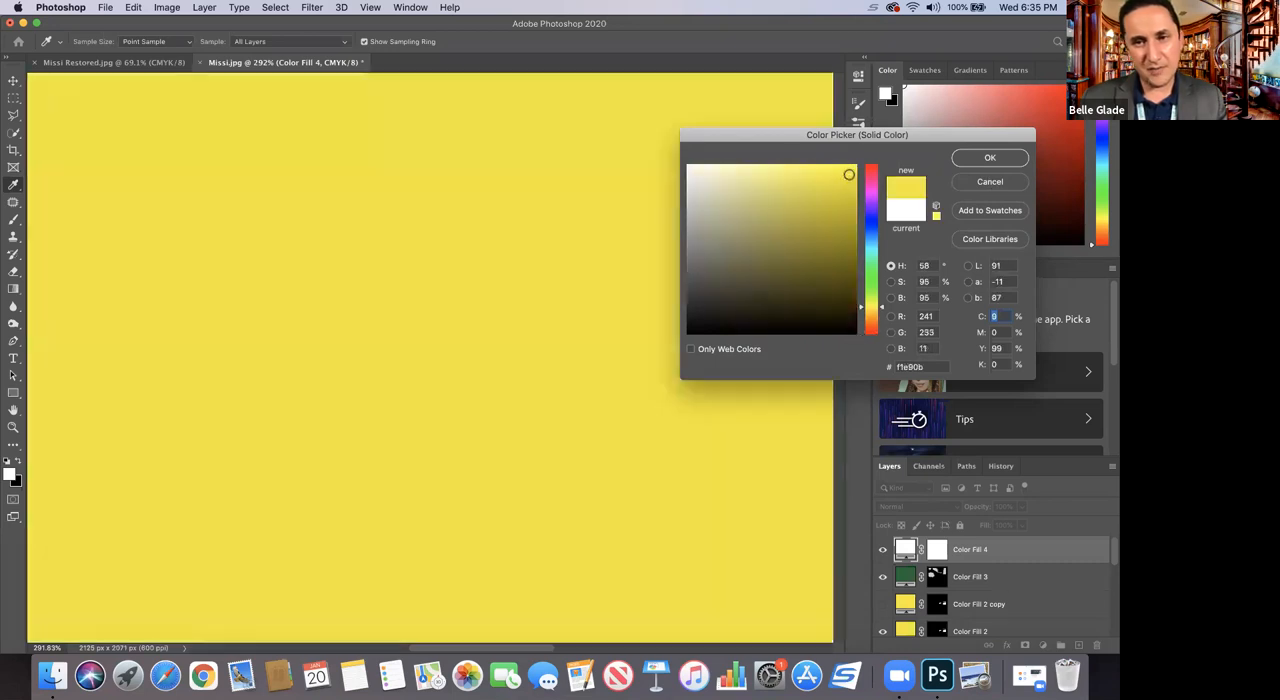
{"action": "left_click", "coordinate": [969, 160]}
{"action": "left_click", "coordinate": [938, 550]}
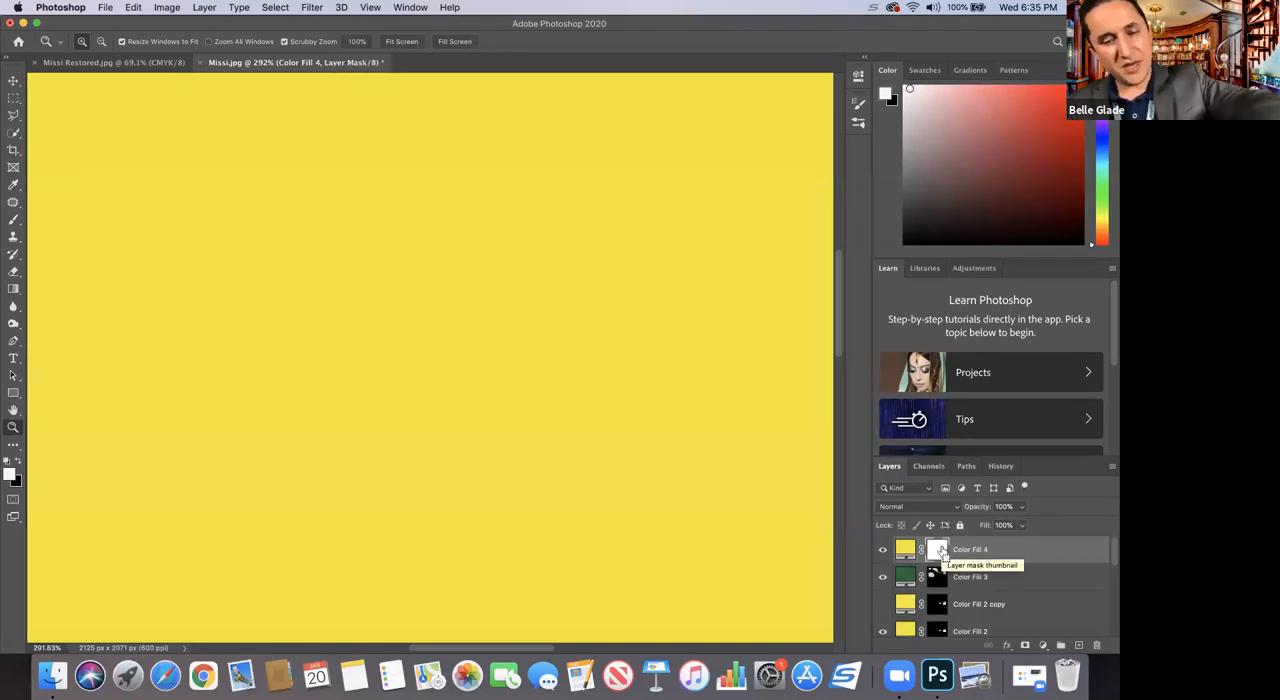
{"action": "key", "text": "super+i"}
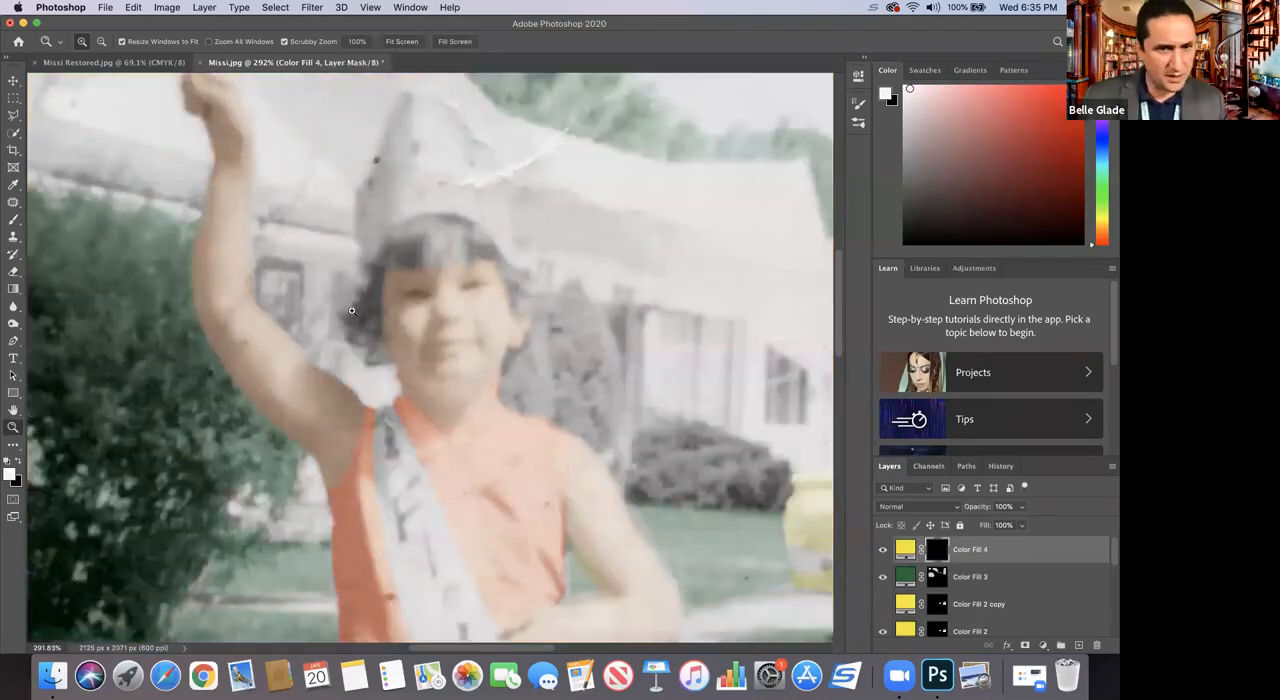
Step: Tint the child's pointed hat yellow by painting its Polygonal Lasso selection white on the mask, with the fill set to Soft Light
{"action": "left_click", "coordinate": [13, 114]}
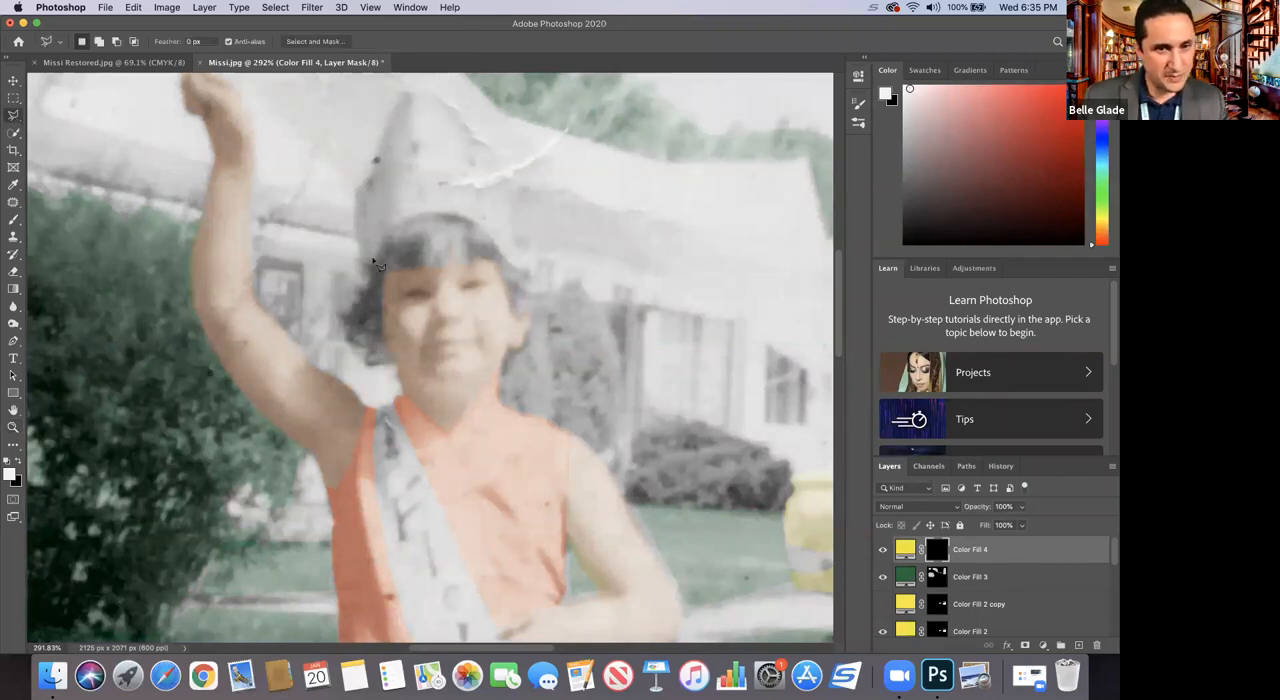
{"action": "mouse_move", "coordinate": [372, 268]}
{"action": "left_mouse_down"}
{"action": "mouse_move", "coordinate": [450, 212]}
{"action": "mouse_move", "coordinate": [531, 272]}
{"action": "mouse_move", "coordinate": [507, 169]}
{"action": "mouse_move", "coordinate": [428, 94]}
{"action": "mouse_move", "coordinate": [400, 101]}
{"action": "mouse_move", "coordinate": [381, 170]}
{"action": "mouse_move", "coordinate": [358, 188]}
{"action": "mouse_move", "coordinate": [366, 268]}
{"action": "left_mouse_up"}
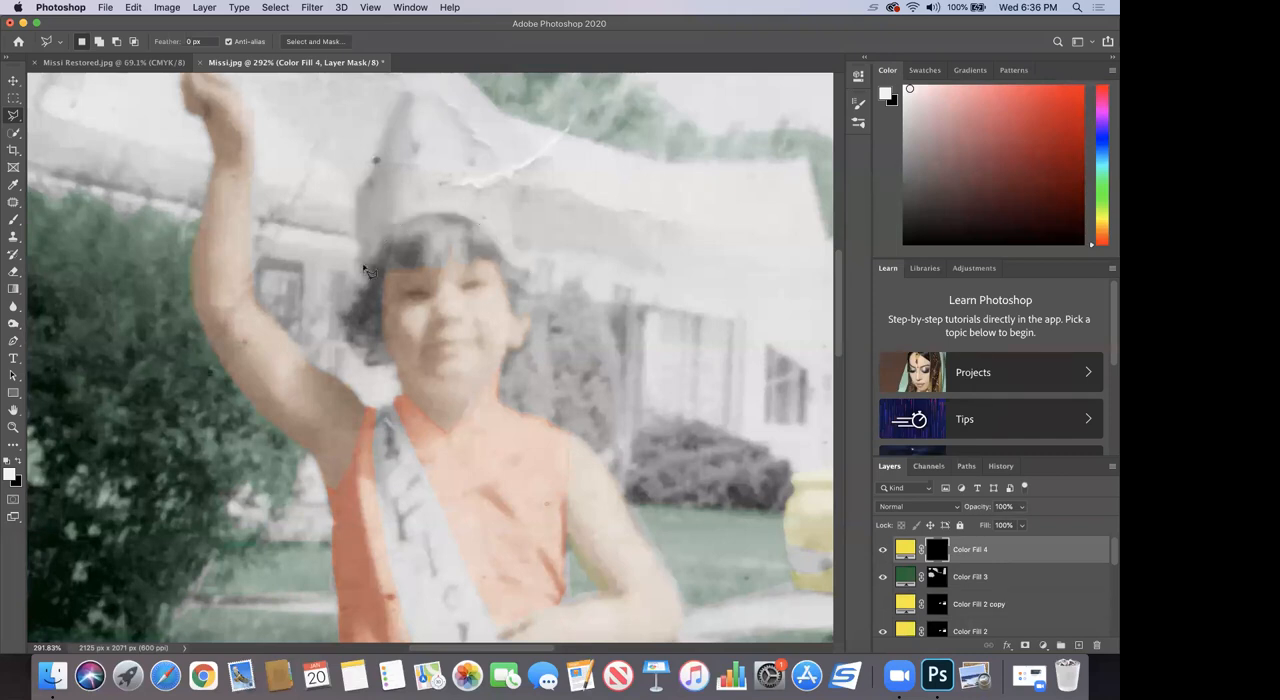
{"action": "left_click", "coordinate": [12, 222]}
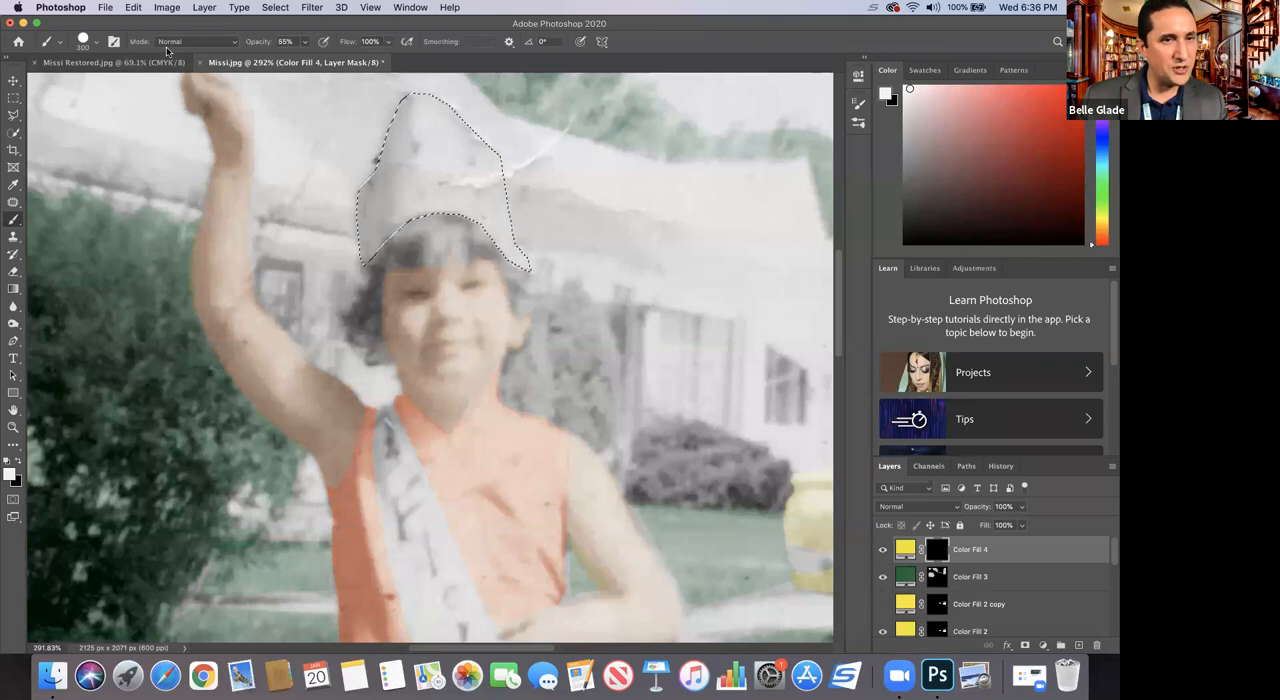
{"action": "left_click", "coordinate": [928, 507]}
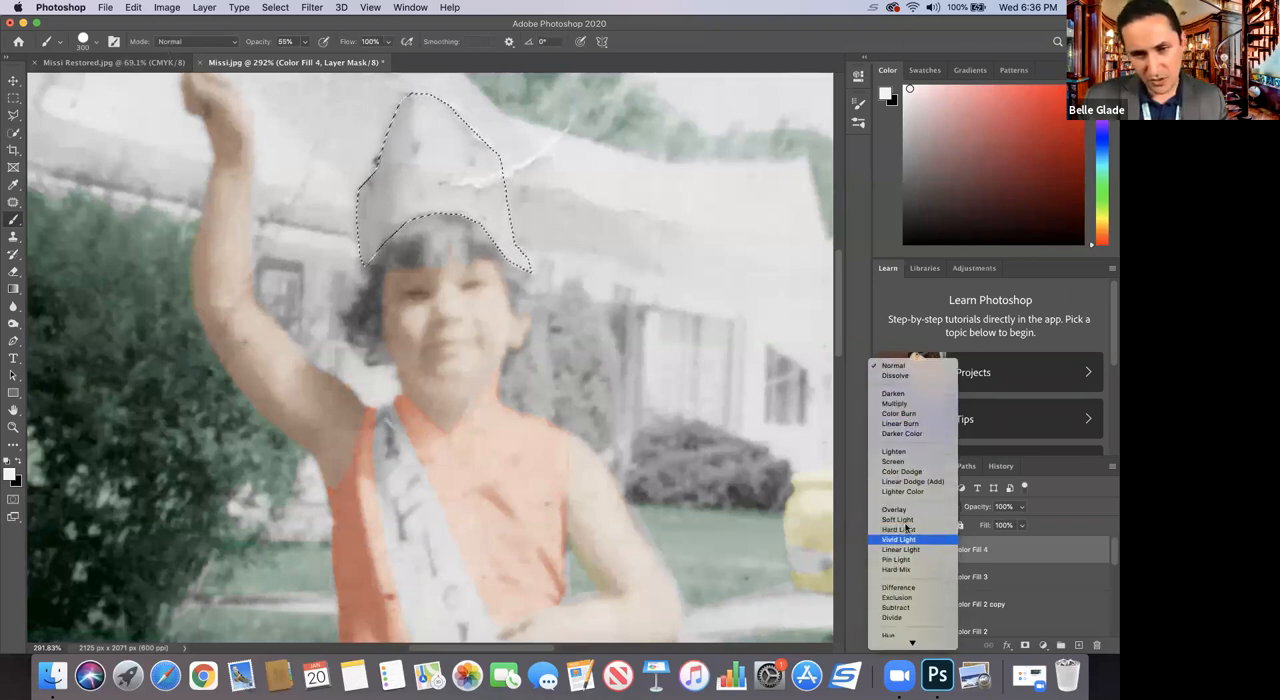
{"action": "left_click", "coordinate": [897, 519]}
{"action": "mouse_move", "coordinate": [455, 230]}
{"action": "left_mouse_down"}
{"action": "mouse_move", "coordinate": [414, 194]}
{"action": "mouse_move", "coordinate": [432, 179]}
{"action": "mouse_move", "coordinate": [395, 196]}
{"action": "mouse_move", "coordinate": [427, 221]}
{"action": "mouse_move", "coordinate": [417, 239]}
{"action": "mouse_move", "coordinate": [514, 156]}
{"action": "mouse_move", "coordinate": [408, 191]}
{"action": "mouse_move", "coordinate": [424, 248]}
{"action": "left_mouse_up"}
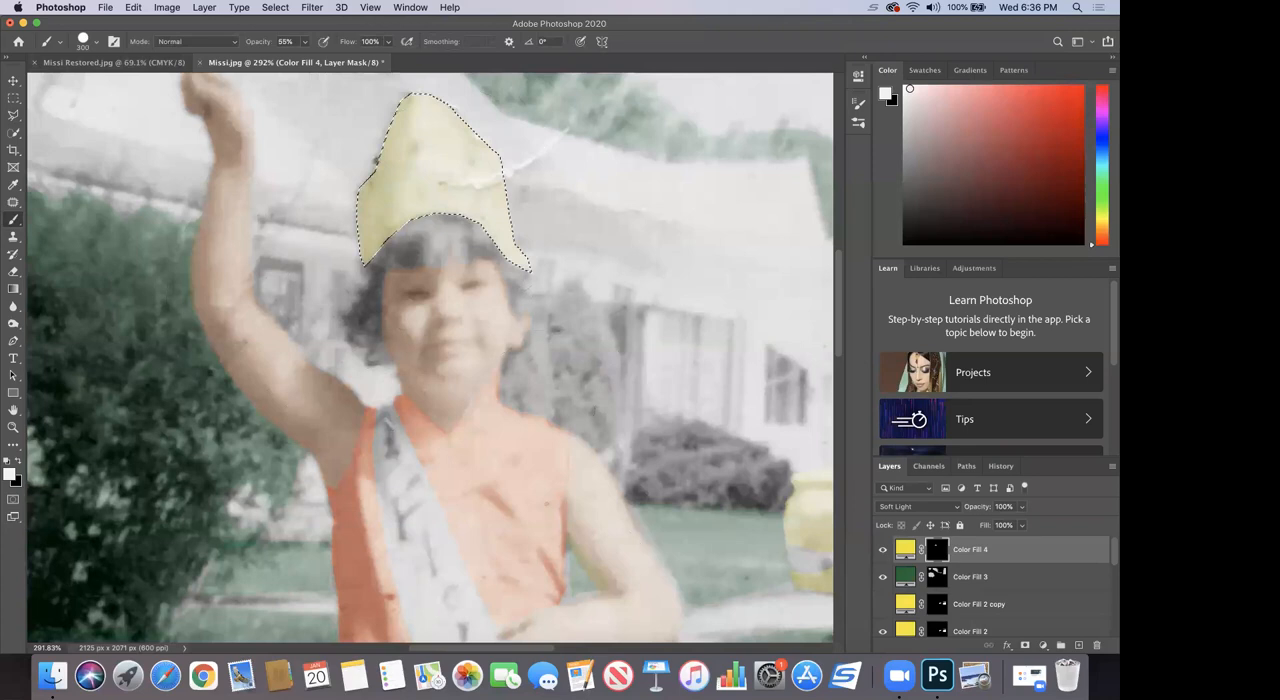
Step: Change the hat's fill color to a darker yellow, hex b6b004
{"action": "left_click", "coordinate": [907, 550]}
{"action": "left_click_drag", "start_coordinate": [827, 246], "coordinate": [841, 211]}
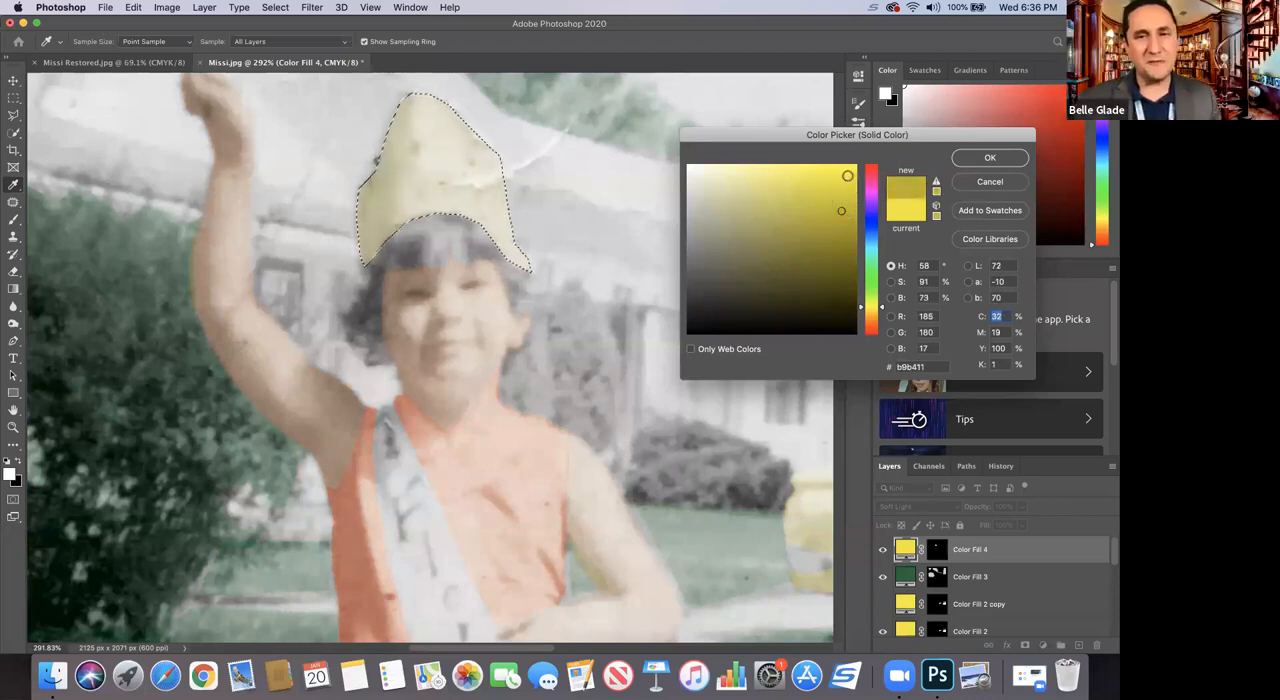
{"action": "left_click", "coordinate": [843, 175]}
{"action": "mouse_move", "coordinate": [820, 226]}
{"action": "left_mouse_down"}
{"action": "mouse_move", "coordinate": [827, 212]}
{"action": "mouse_move", "coordinate": [848, 224]}
{"action": "mouse_move", "coordinate": [849, 202]}
{"action": "left_mouse_up"}
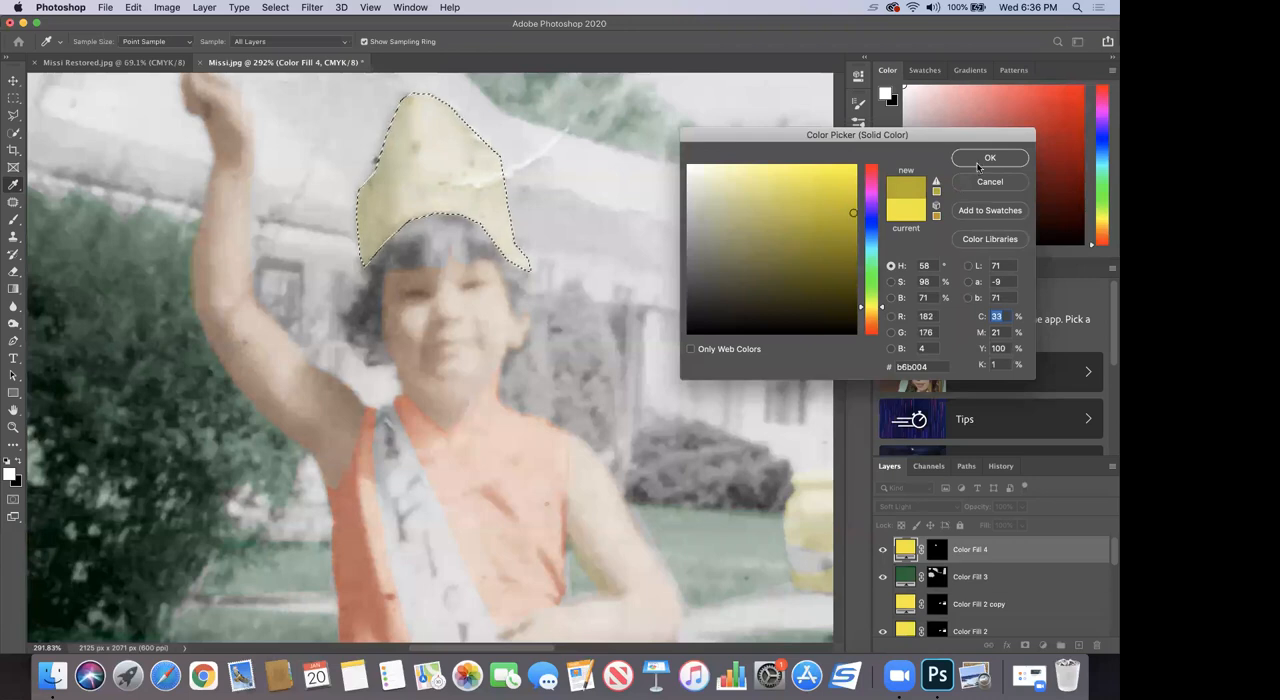
{"action": "left_click", "coordinate": [978, 167]}
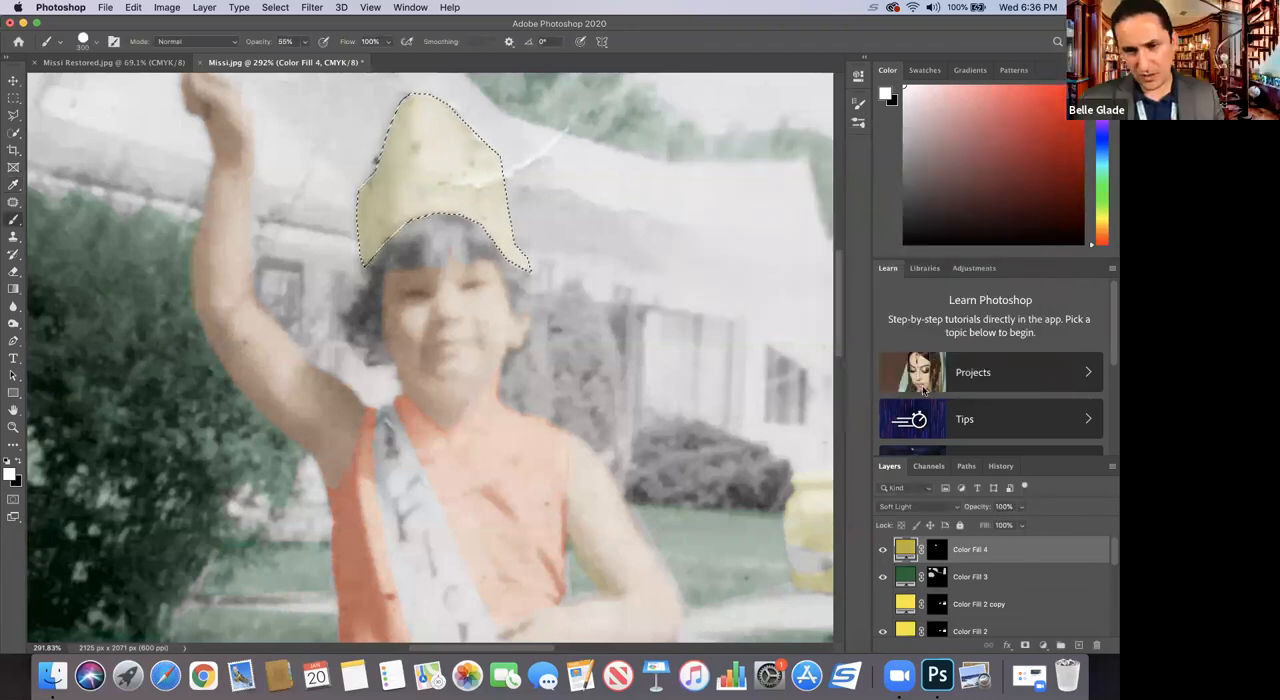
Step: Duplicate the Color Fill 4 layer to intensify the hat's yellow, and clear the selection
{"action": "right_click", "coordinate": [1030, 550]}
{"action": "left_click", "coordinate": [898, 138]}
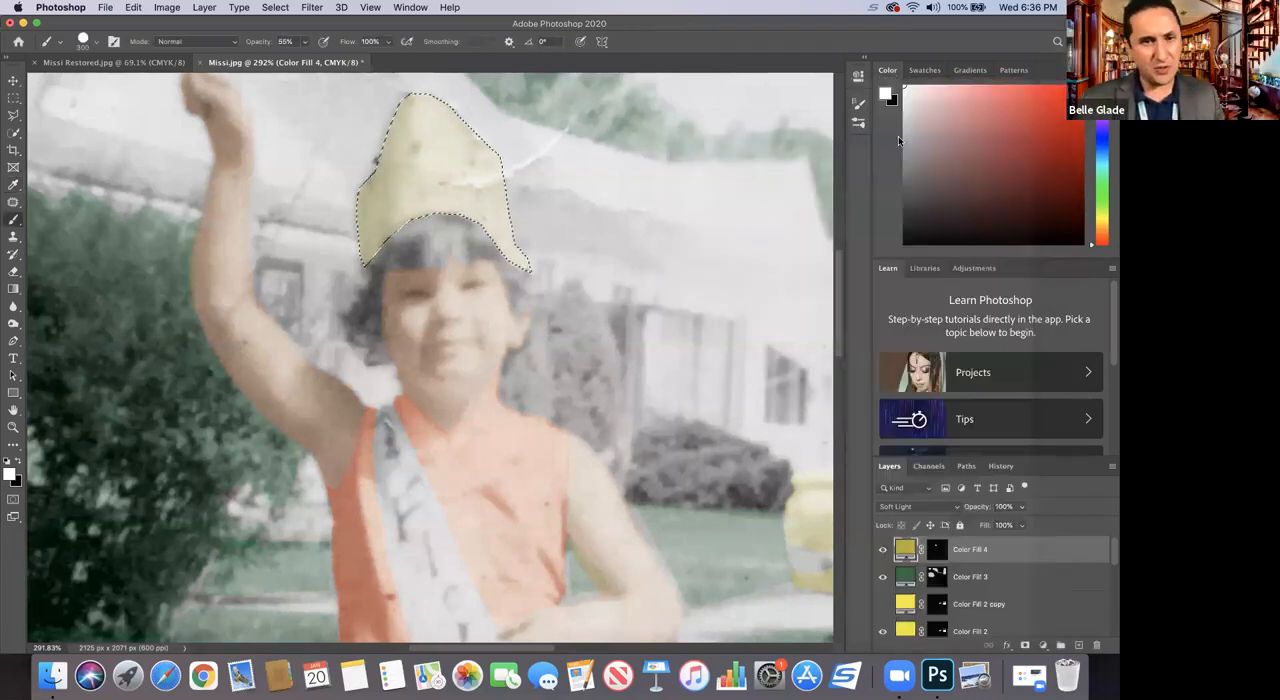
{"action": "left_click", "coordinate": [603, 245]}
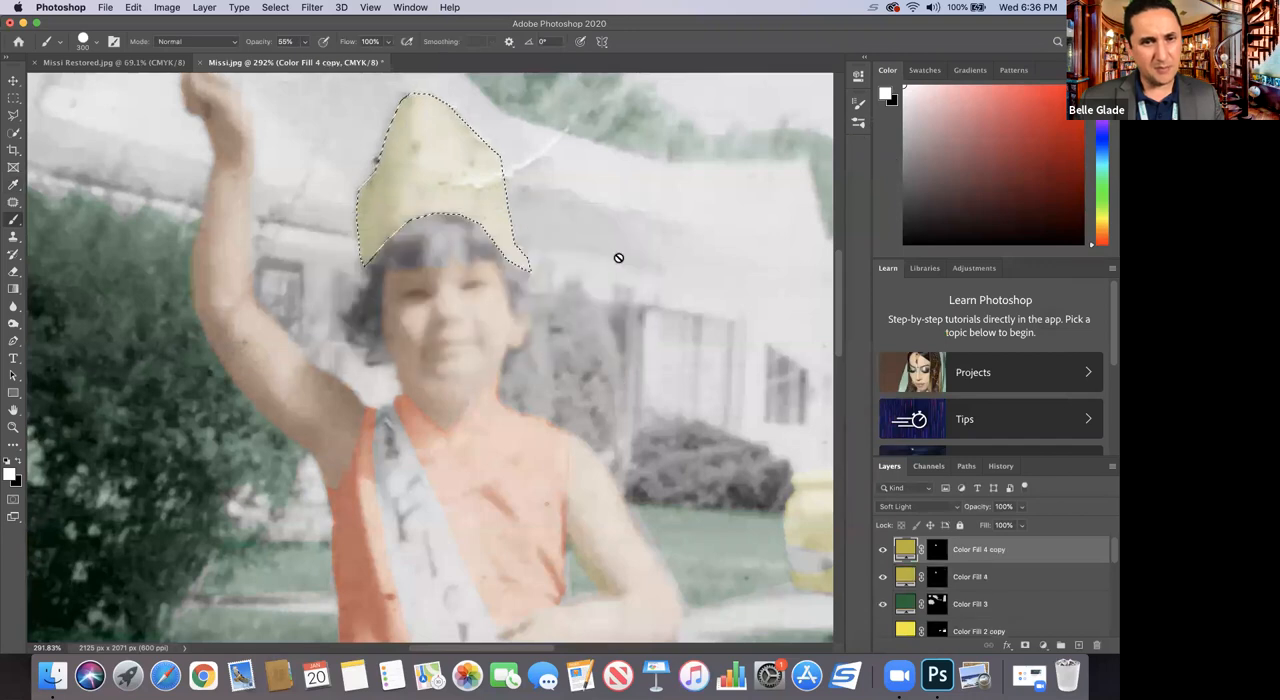
{"action": "key", "text": "super+d"}
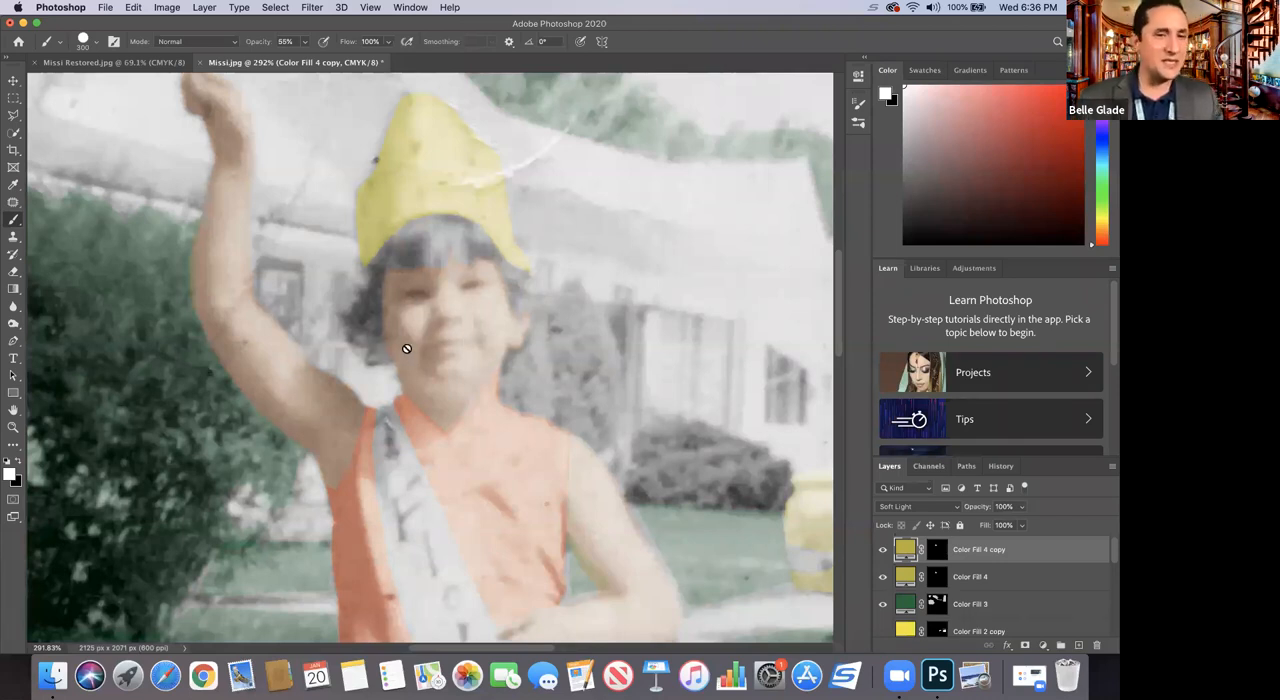
{"action": "left_click", "coordinate": [14, 428]}
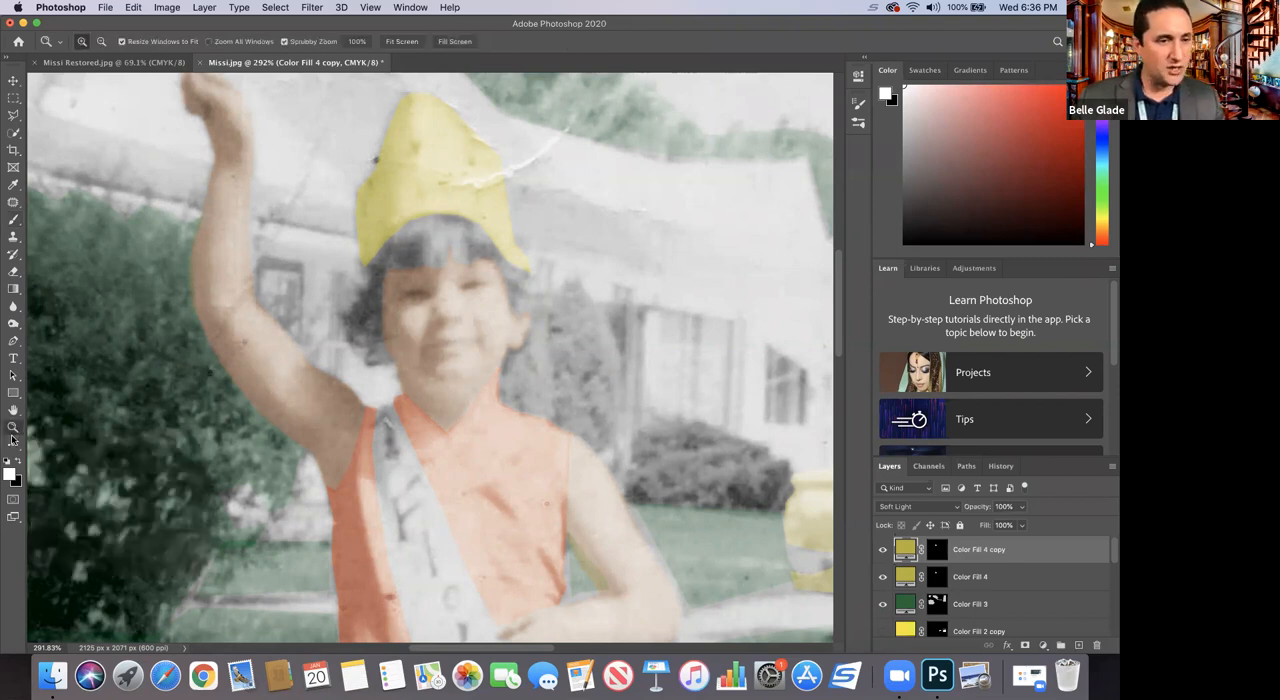
{"action": "key", "text": "alt"}
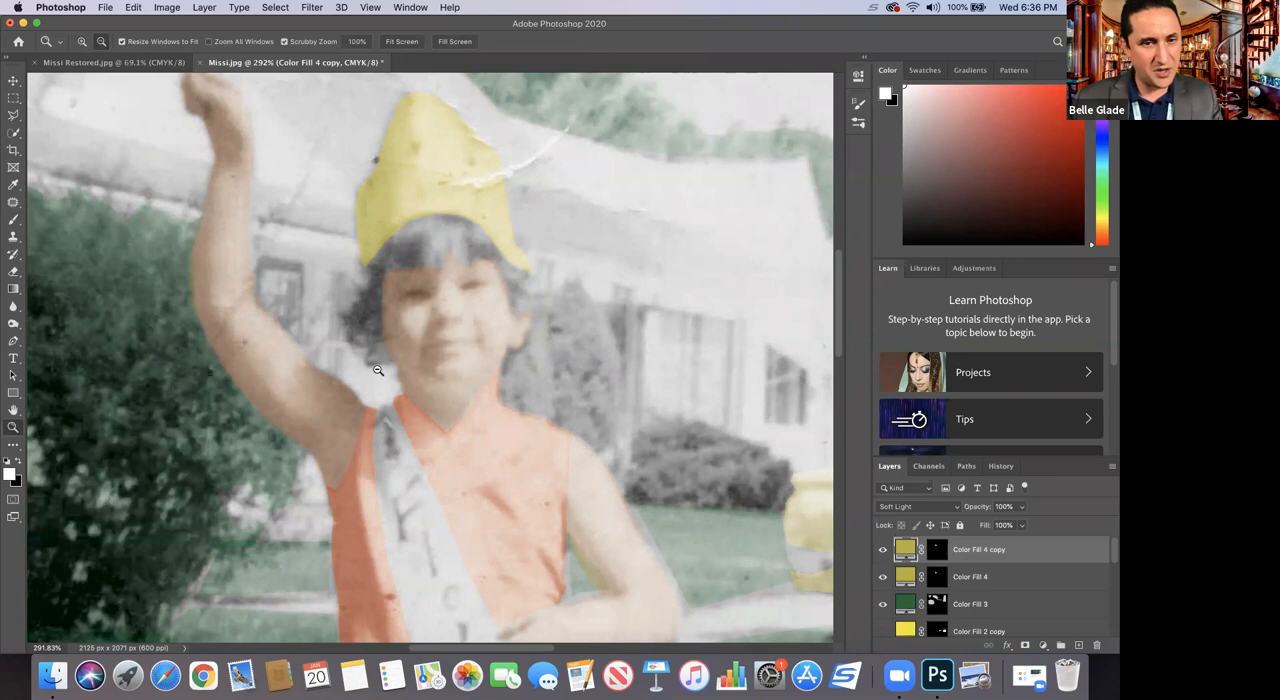
{"action": "left_click", "coordinate": [377, 370], "text": "alt"}
{"action": "left_click", "coordinate": [377, 369], "text": "alt"}
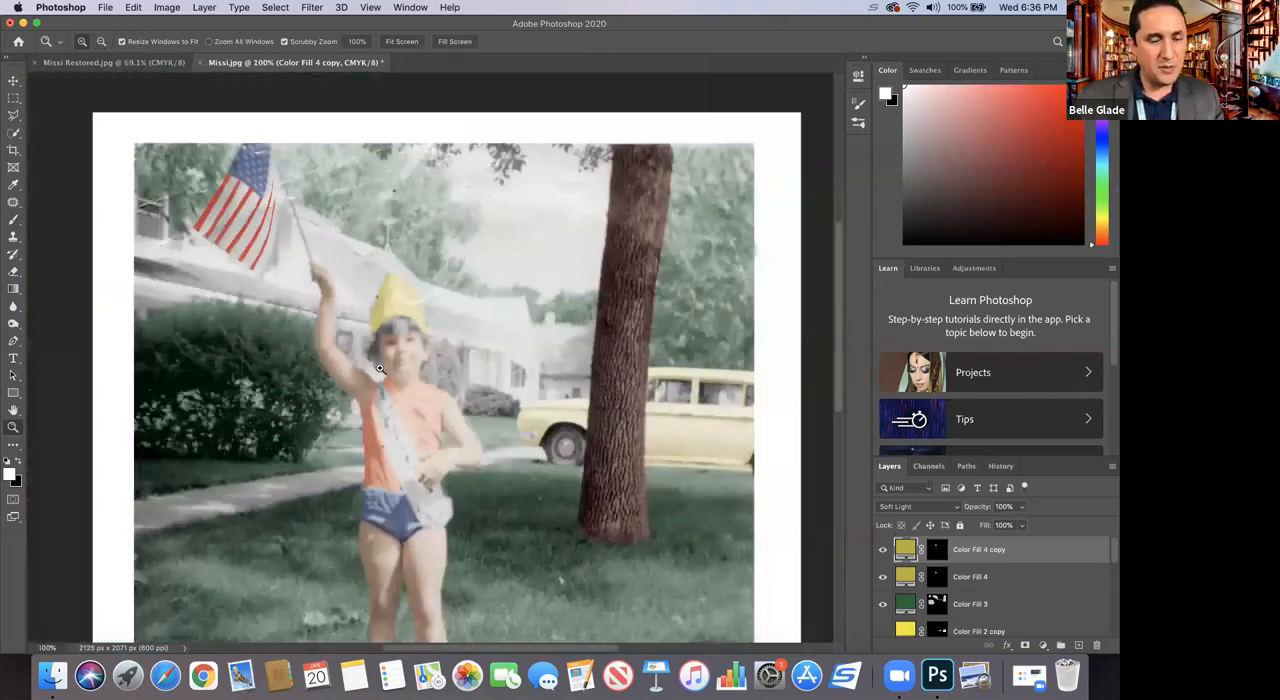
{"action": "left_click_drag", "start_coordinate": [314, 317], "coordinate": [357, 356]}
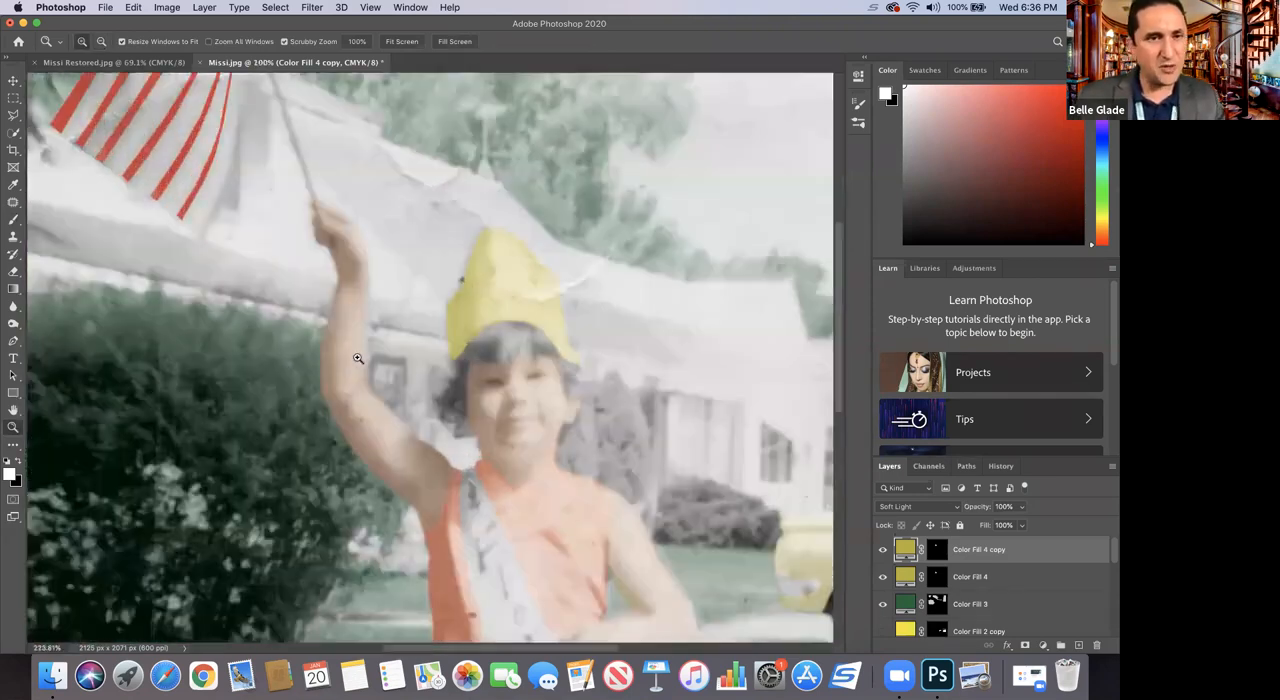
{"action": "left_click", "coordinate": [310, 8]}
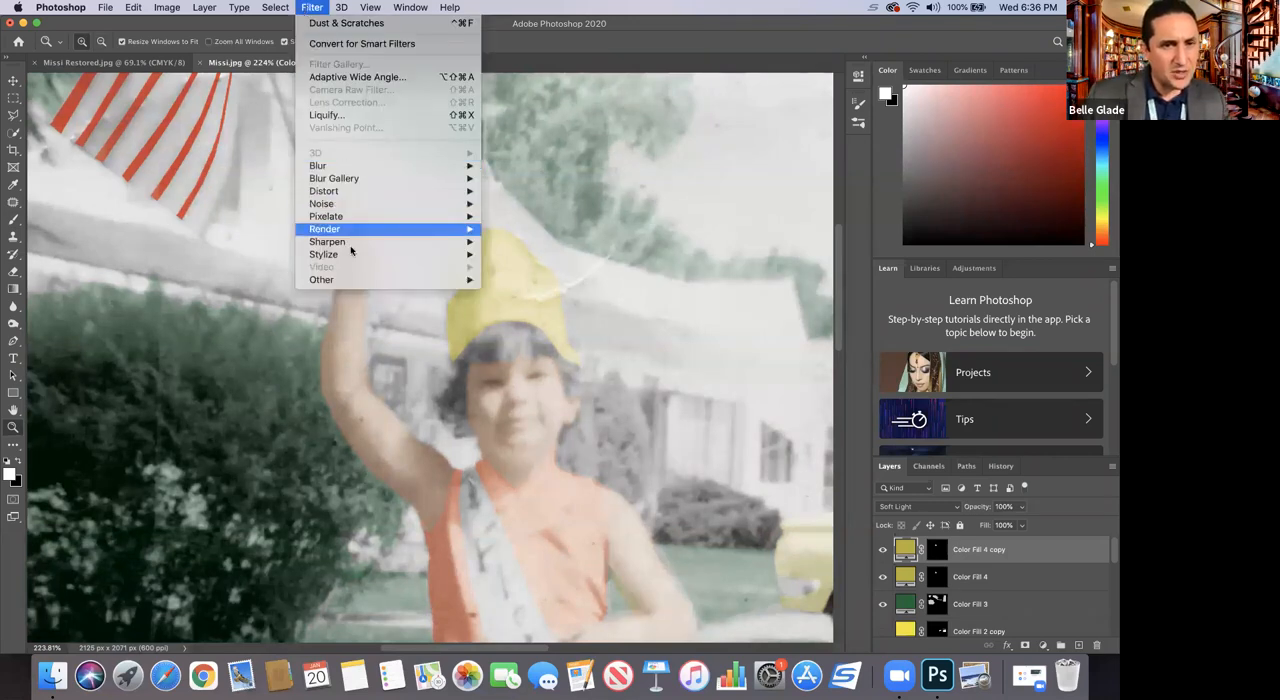
{"action": "mouse_move", "coordinate": [352, 248]}
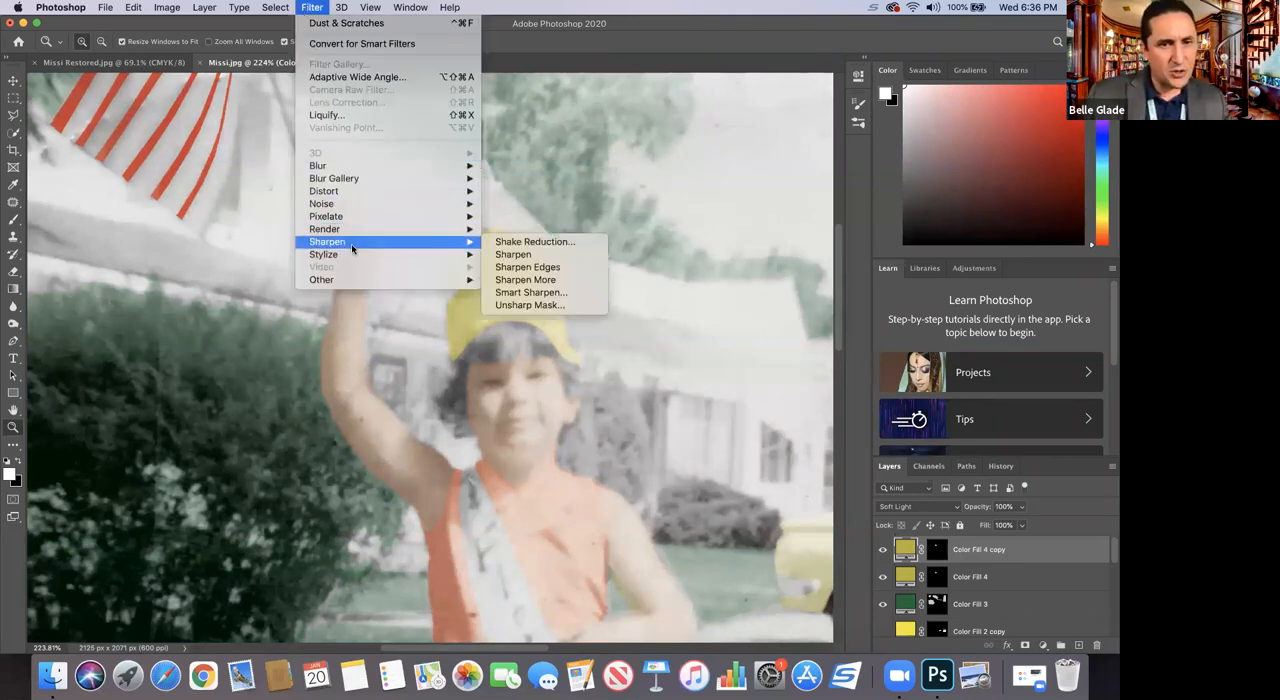
{"action": "left_click", "coordinate": [528, 268]}
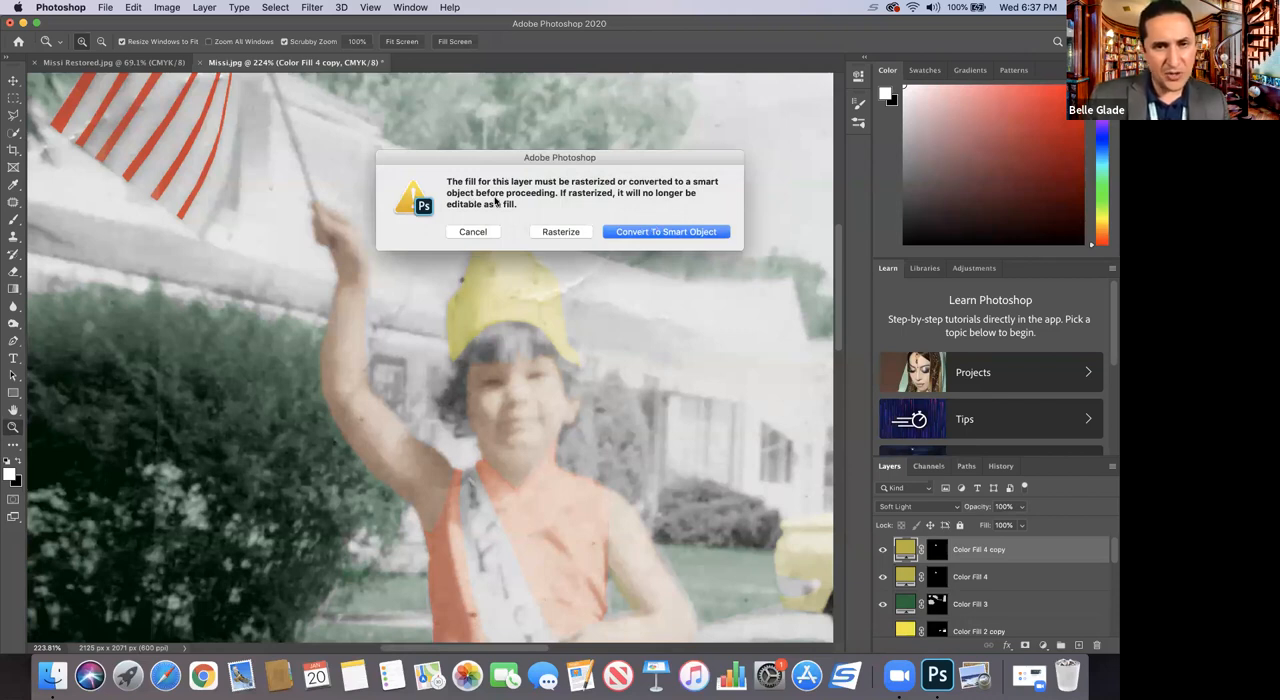
{"action": "left_click", "coordinate": [487, 233]}
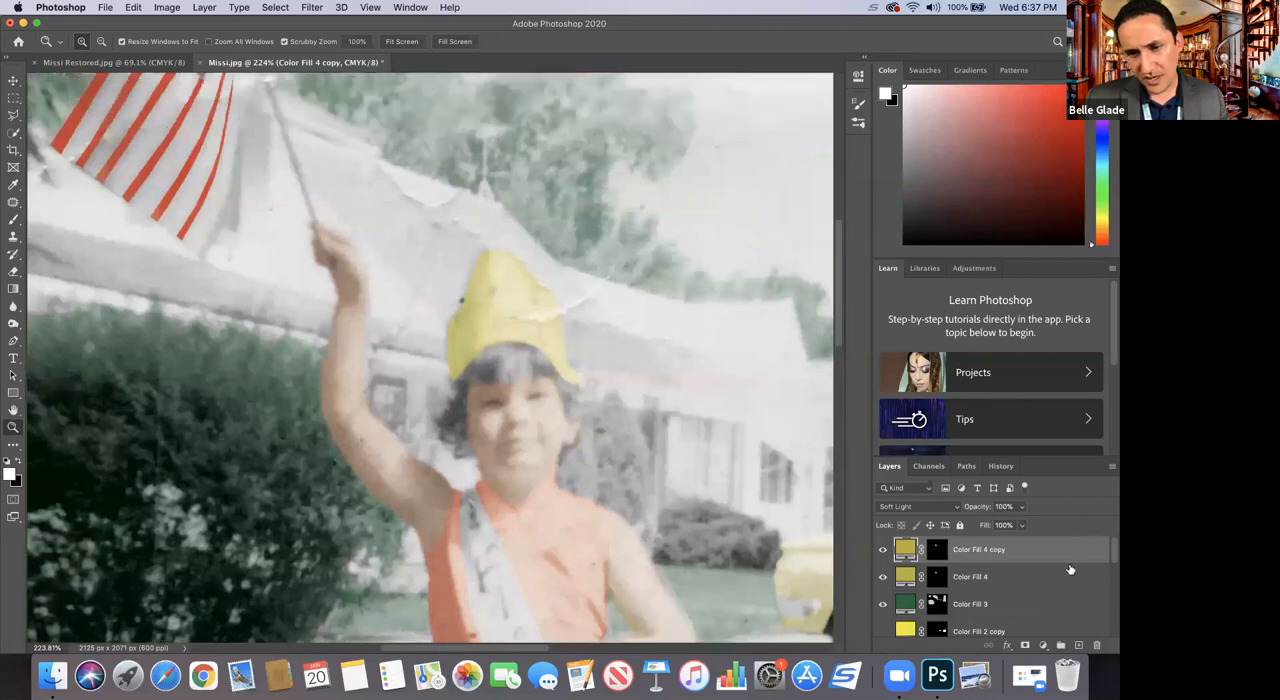
Step: Apply the Sharpen Edges filter to the Background layer
{"action": "left_click", "coordinate": [1071, 586]}
{"action": "scroll", "coordinate": [1070, 582], "scroll_direction": "down", "scroll_amount": 3}
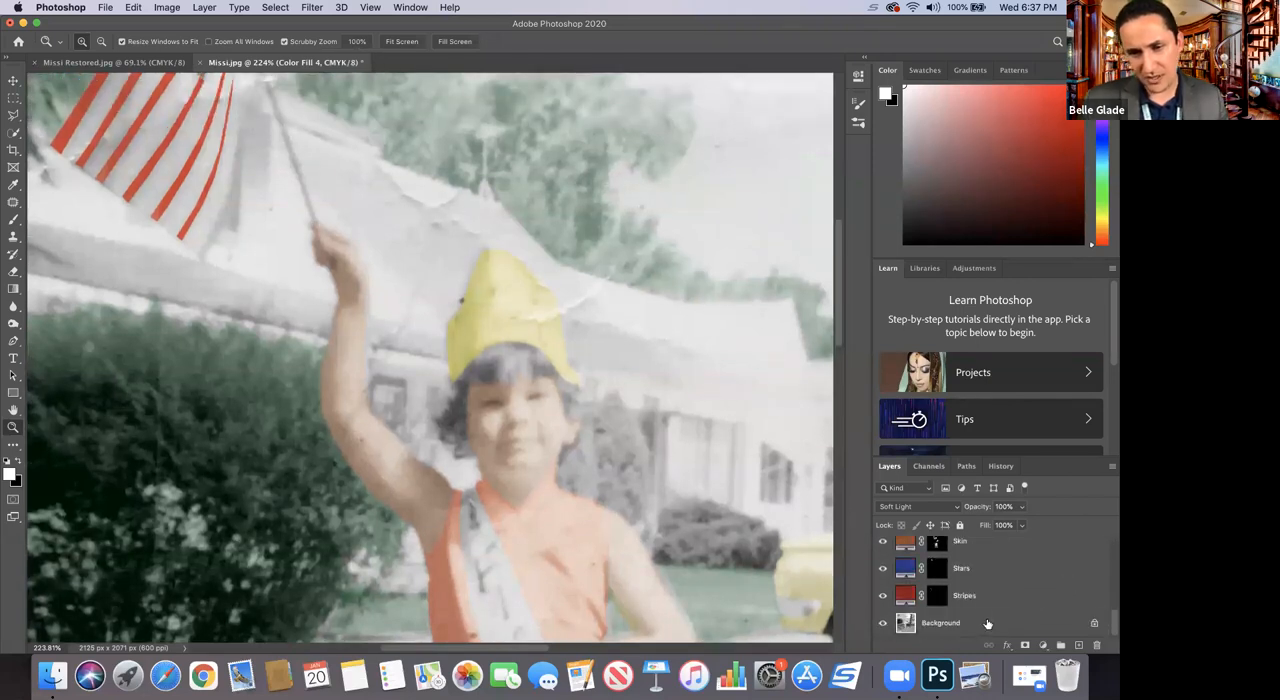
{"action": "left_click", "coordinate": [987, 624]}
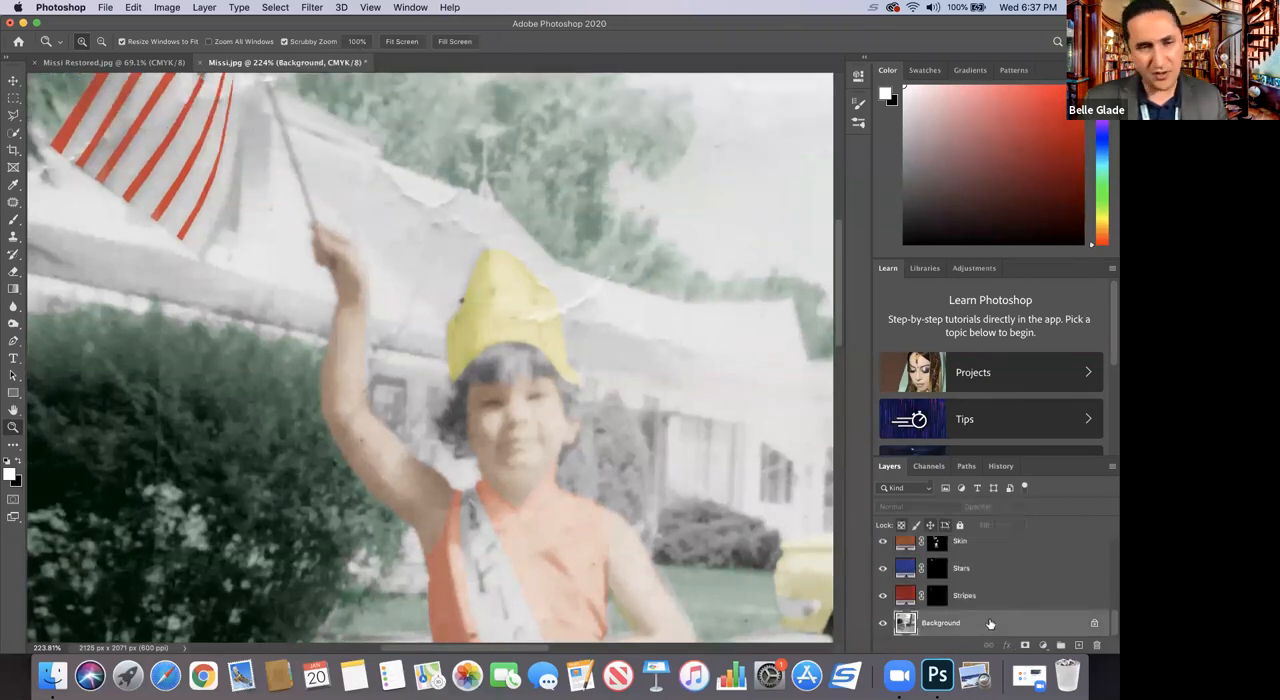
{"action": "left_click", "coordinate": [310, 8]}
{"action": "mouse_move", "coordinate": [440, 242]}
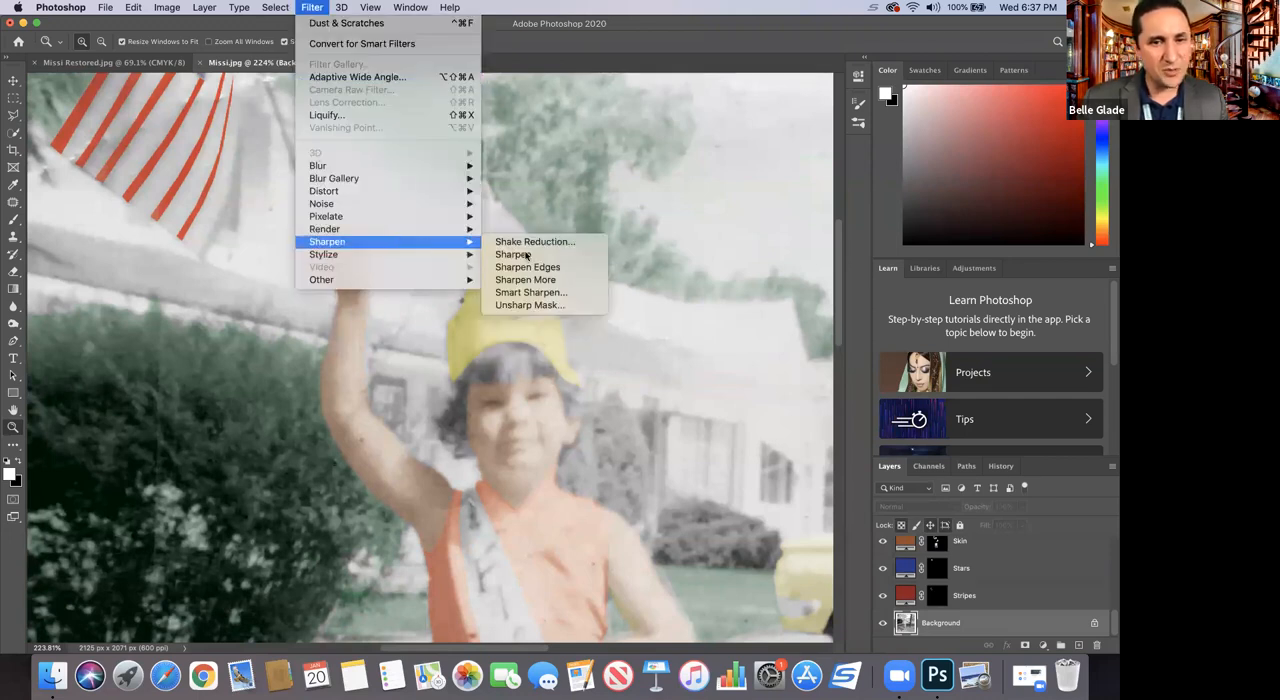
{"action": "left_click", "coordinate": [530, 268]}
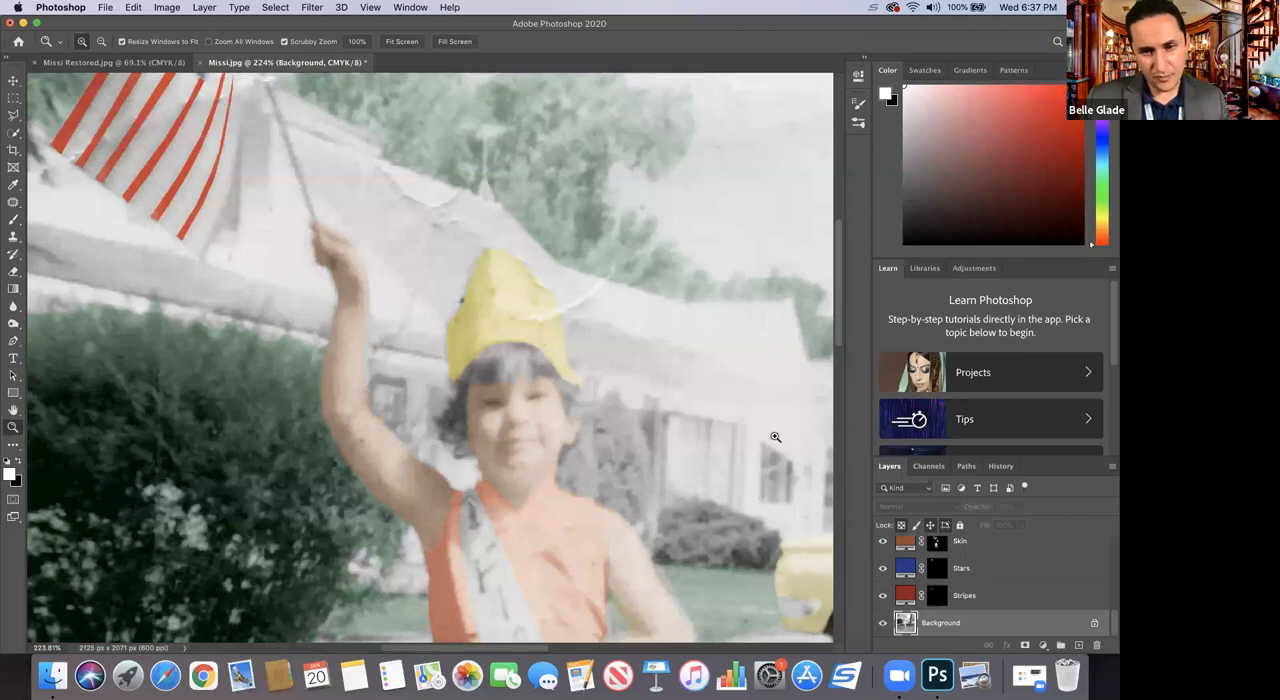
{"action": "left_click", "coordinate": [313, 9]}
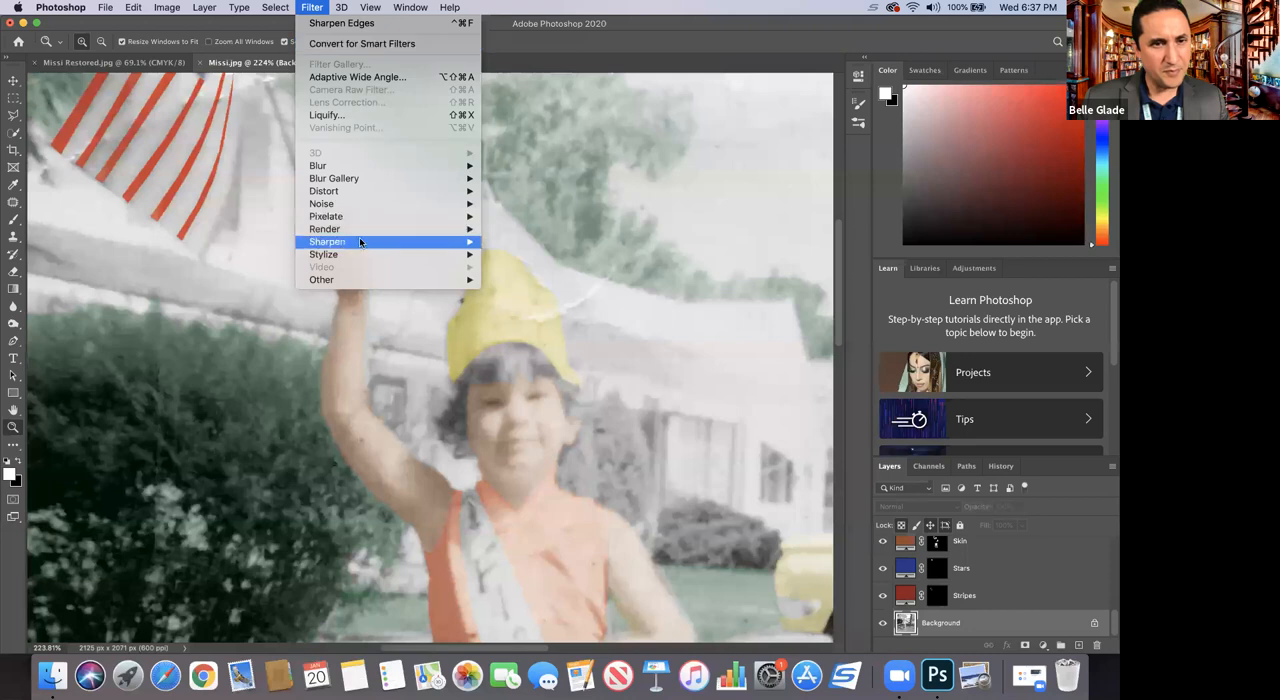
{"action": "mouse_move", "coordinate": [365, 243]}
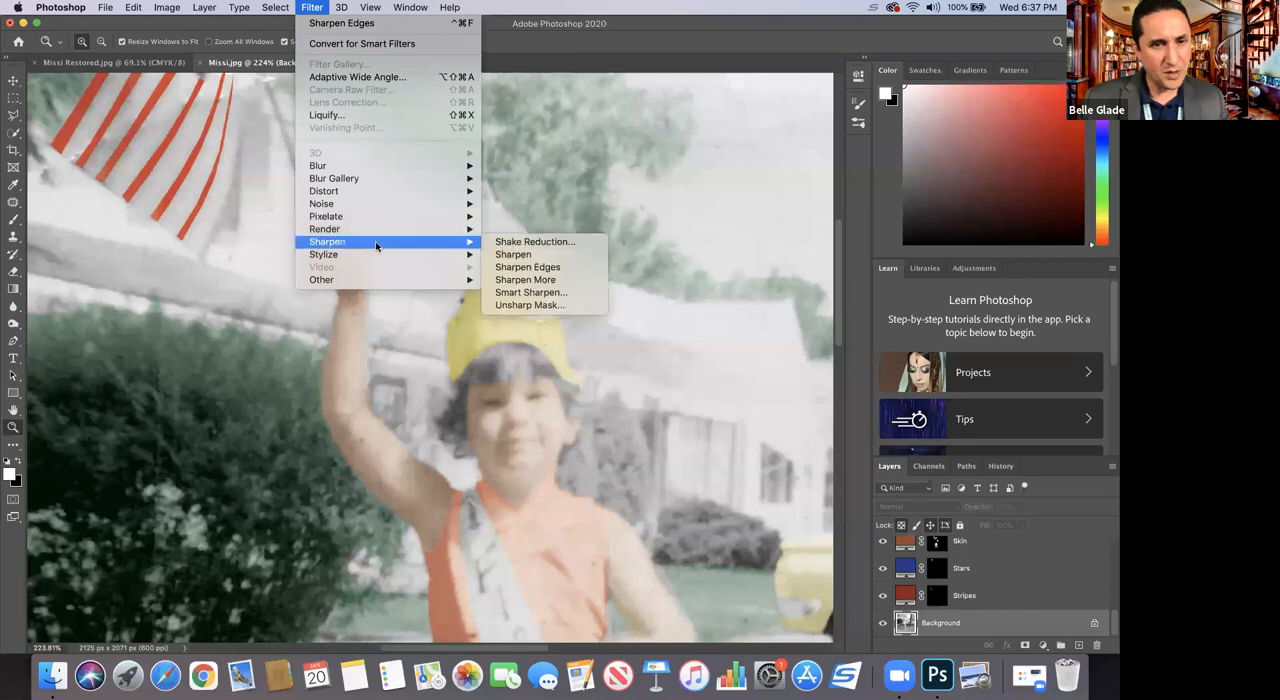
{"action": "left_click", "coordinate": [1021, 609]}
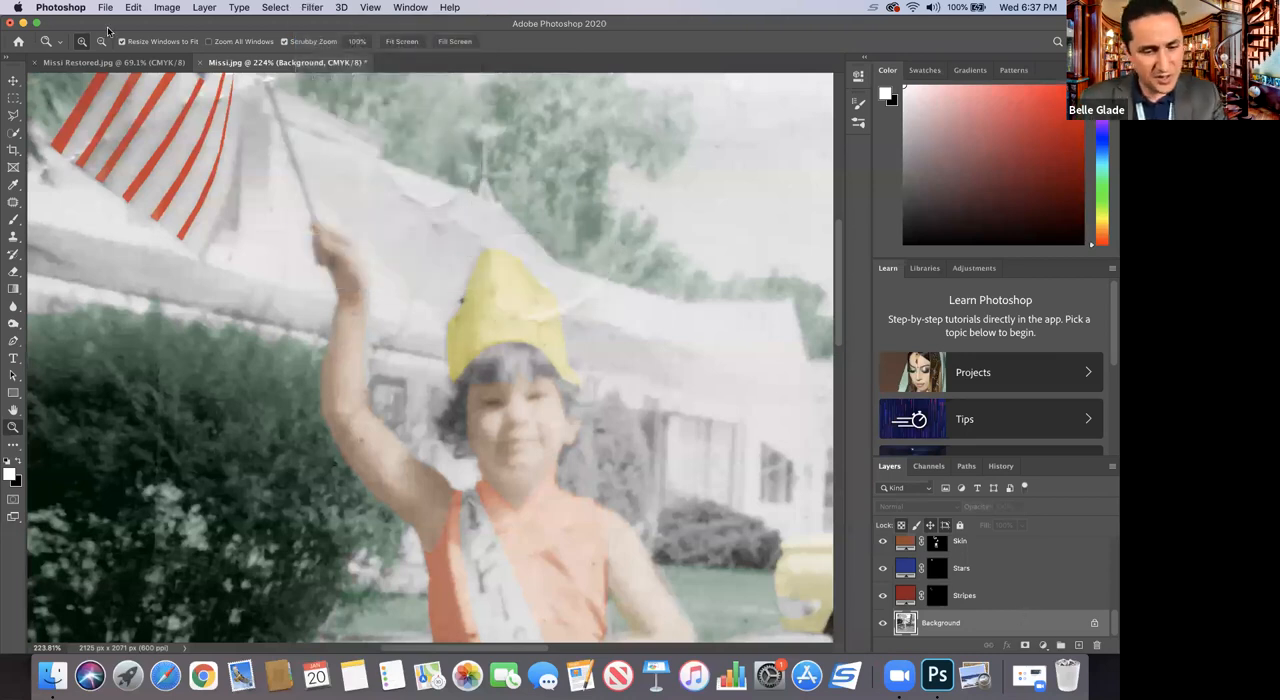
Step: Try the Sharpen More filter on the Background layer, undoing and redoing it to compare its effect on the child's face
{"action": "left_click_drag", "start_coordinate": [458, 383], "coordinate": [490, 428]}
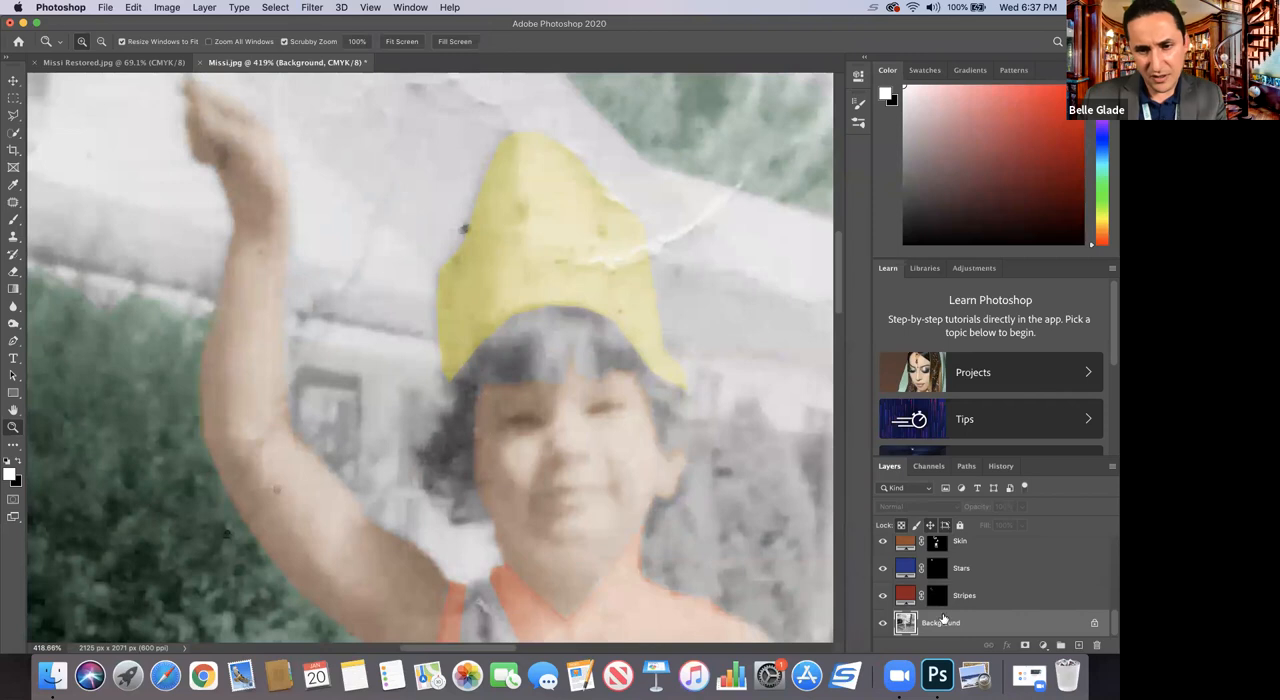
{"action": "left_click", "coordinate": [311, 7]}
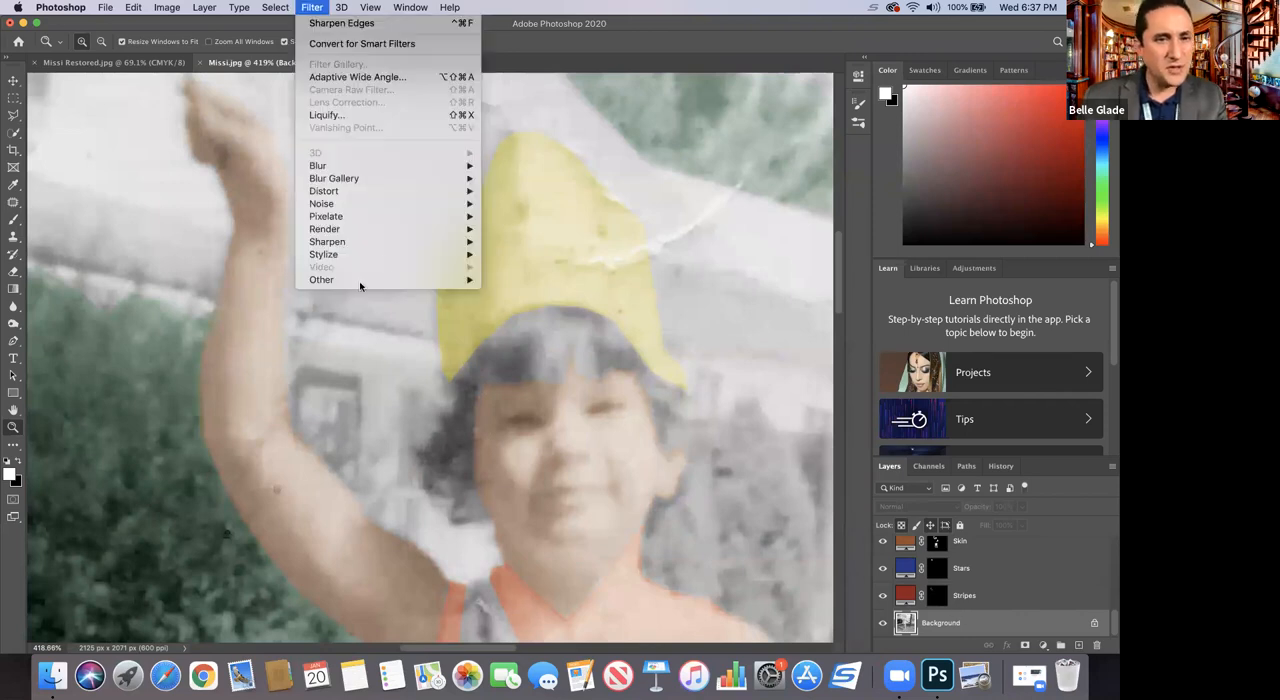
{"action": "mouse_move", "coordinate": [405, 260]}
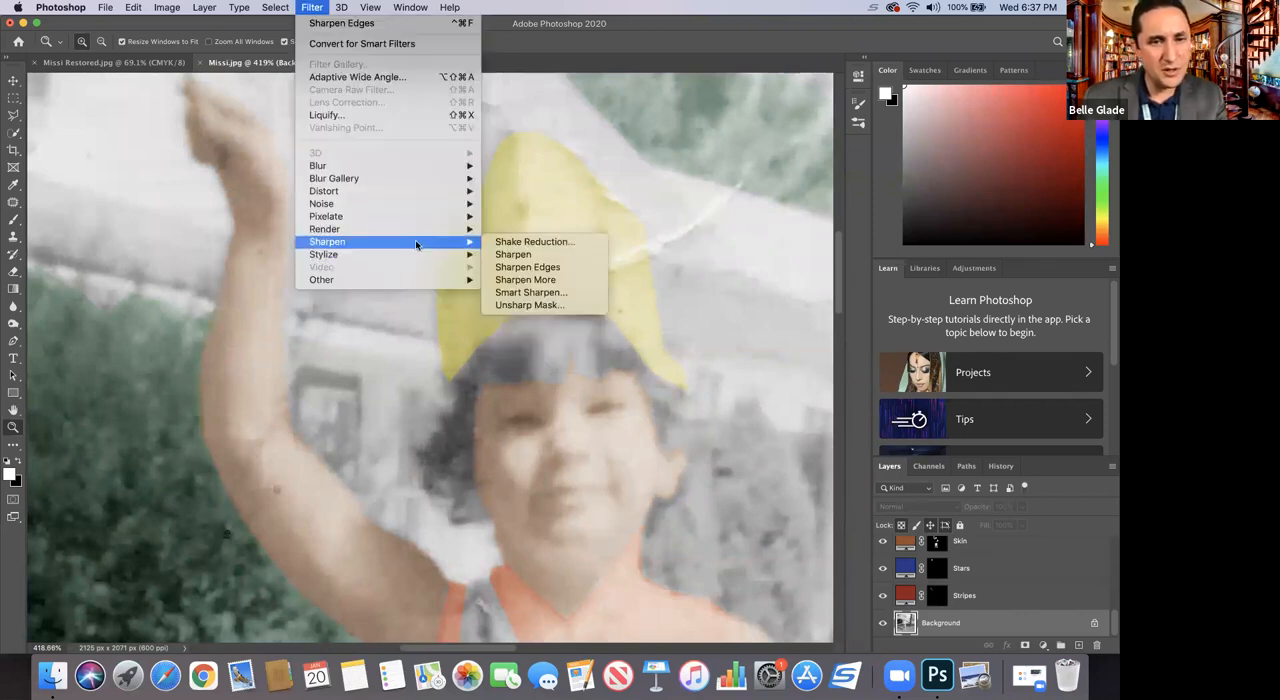
{"action": "left_click", "coordinate": [524, 280]}
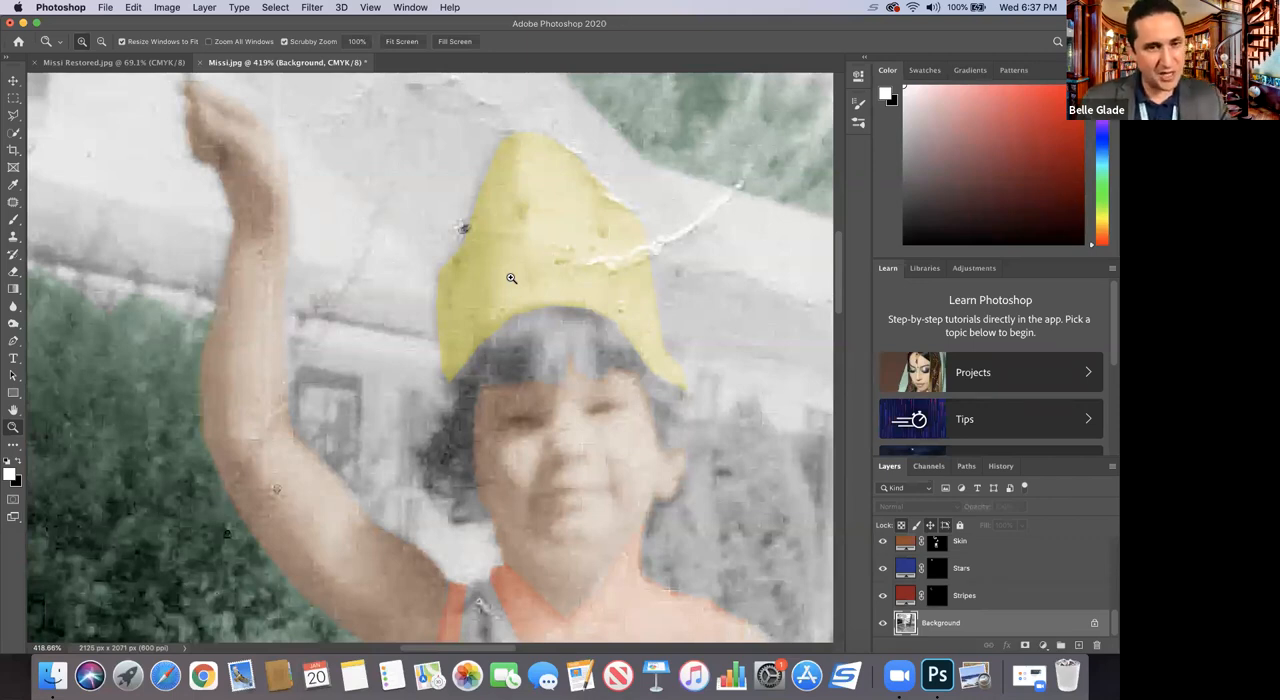
{"action": "key", "text": "super+z"}
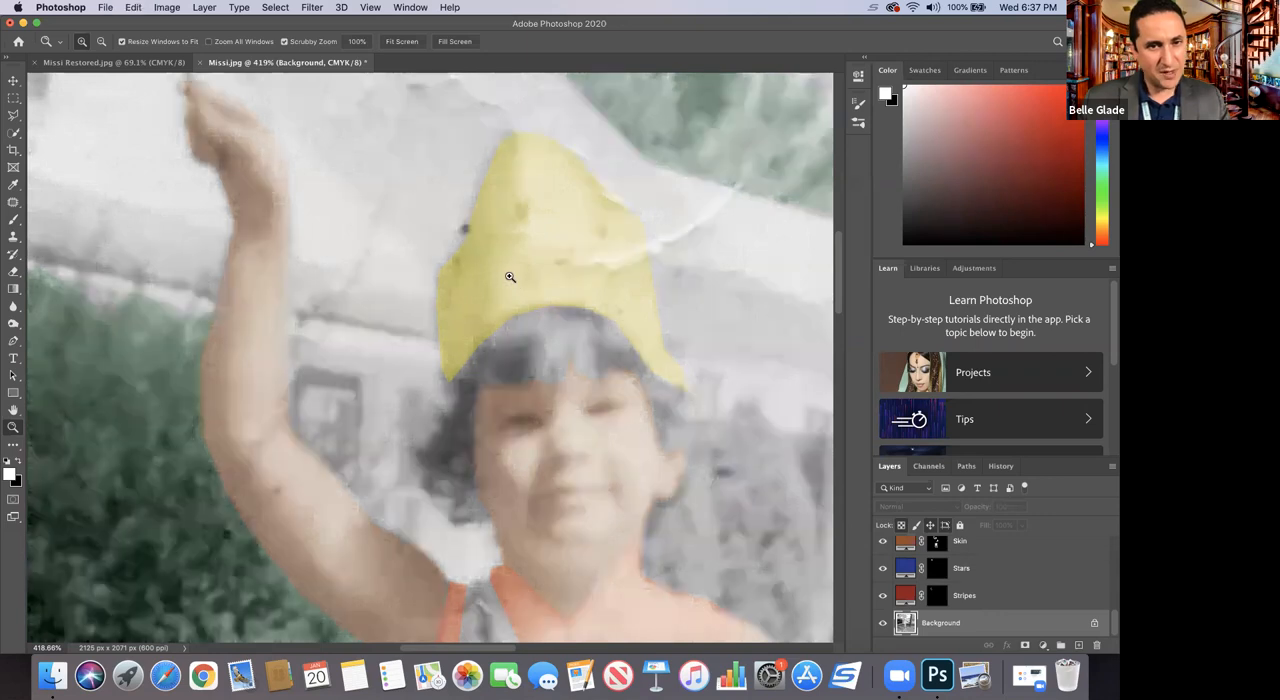
{"action": "left_click", "coordinate": [133, 8]}
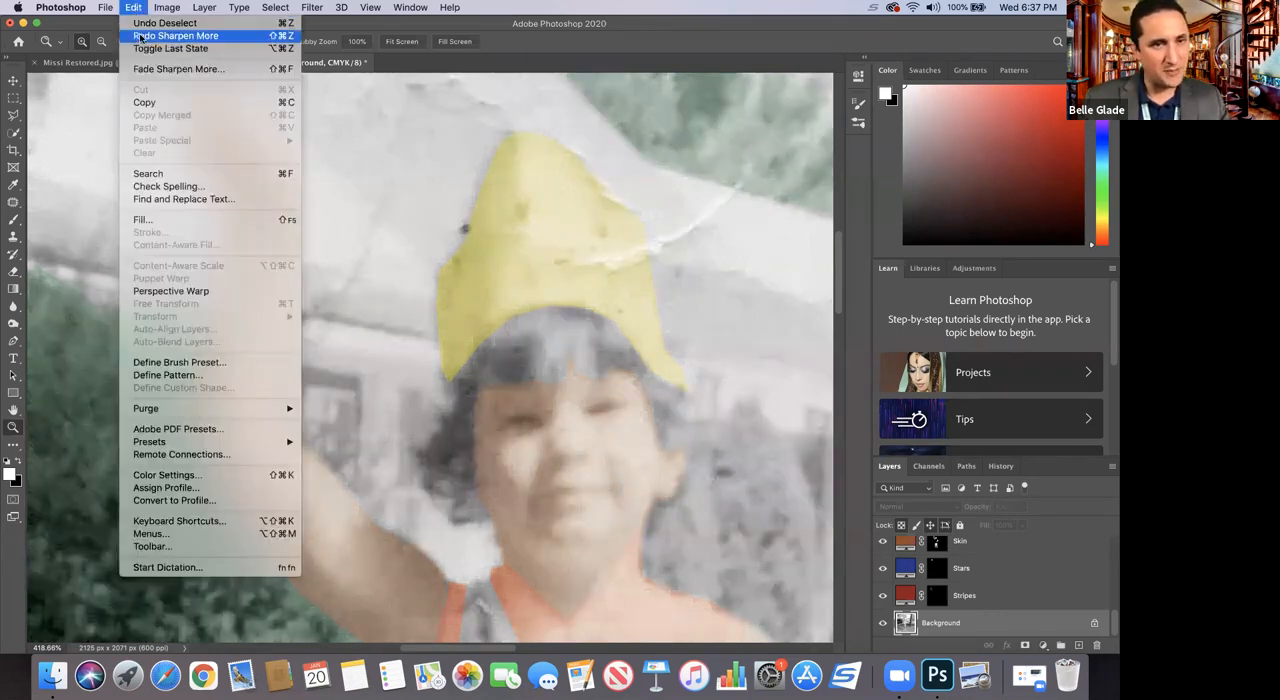
{"action": "left_click", "coordinate": [139, 36]}
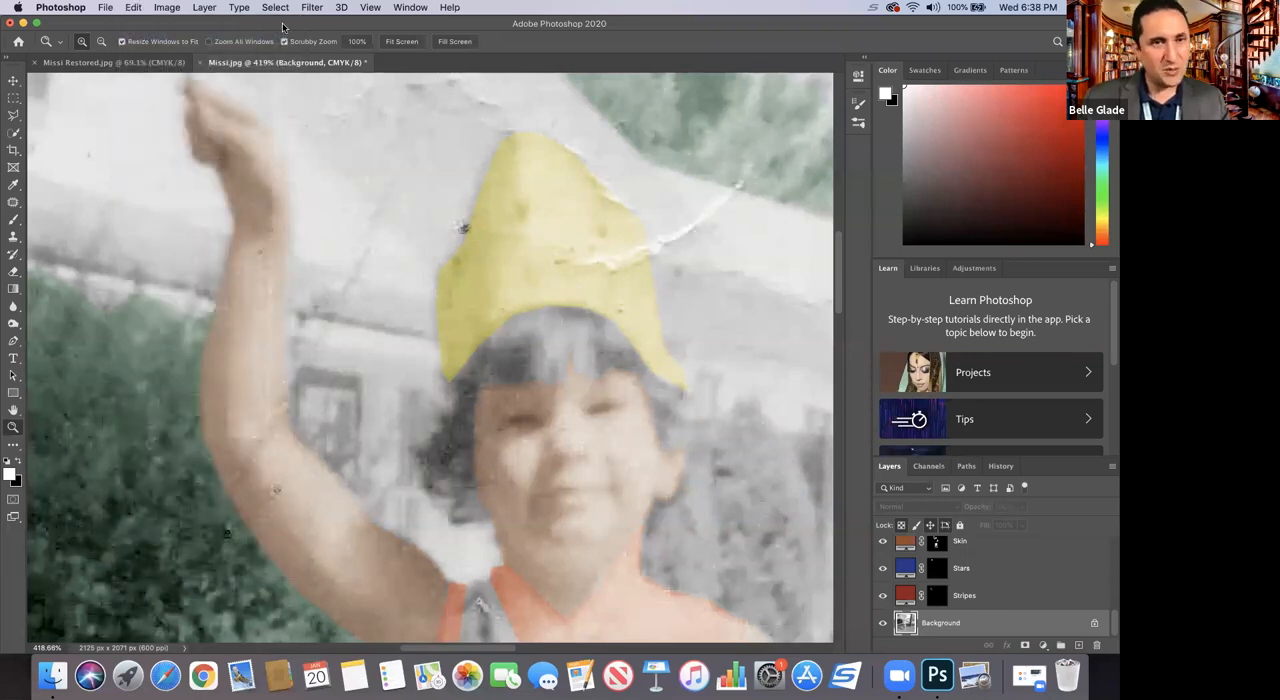
Step: Apply the Sharpen filter to the Background layer
{"action": "left_click", "coordinate": [312, 7]}
{"action": "mouse_move", "coordinate": [368, 245]}
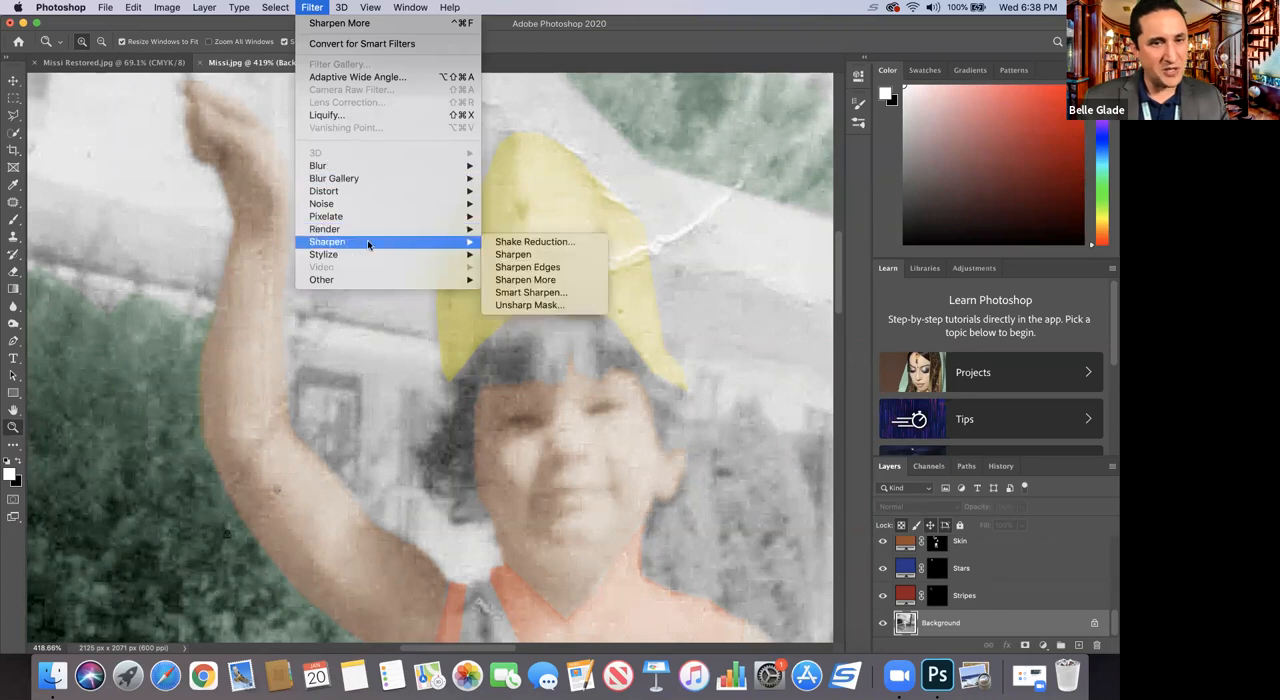
{"action": "left_click", "coordinate": [516, 255]}
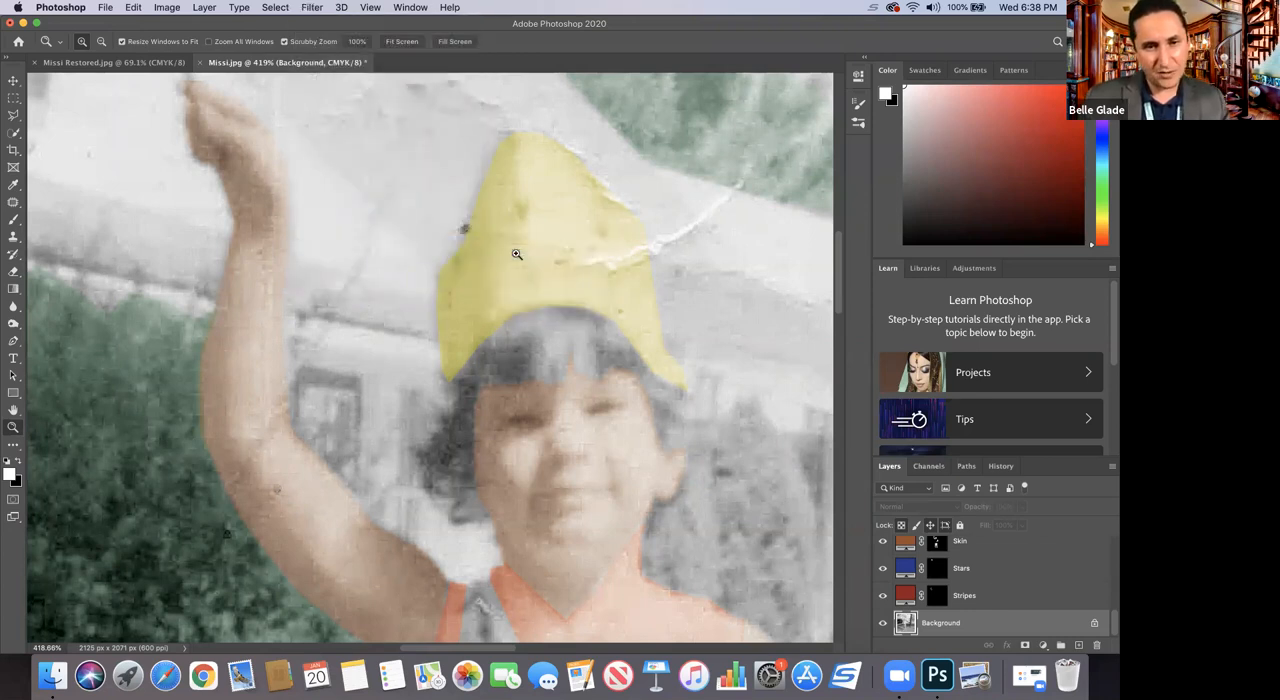
Step: Set the Burn tool's brush size to 31 px and darken shadows on the child's face and hair at 58% exposure
{"action": "left_click", "coordinate": [13, 325]}
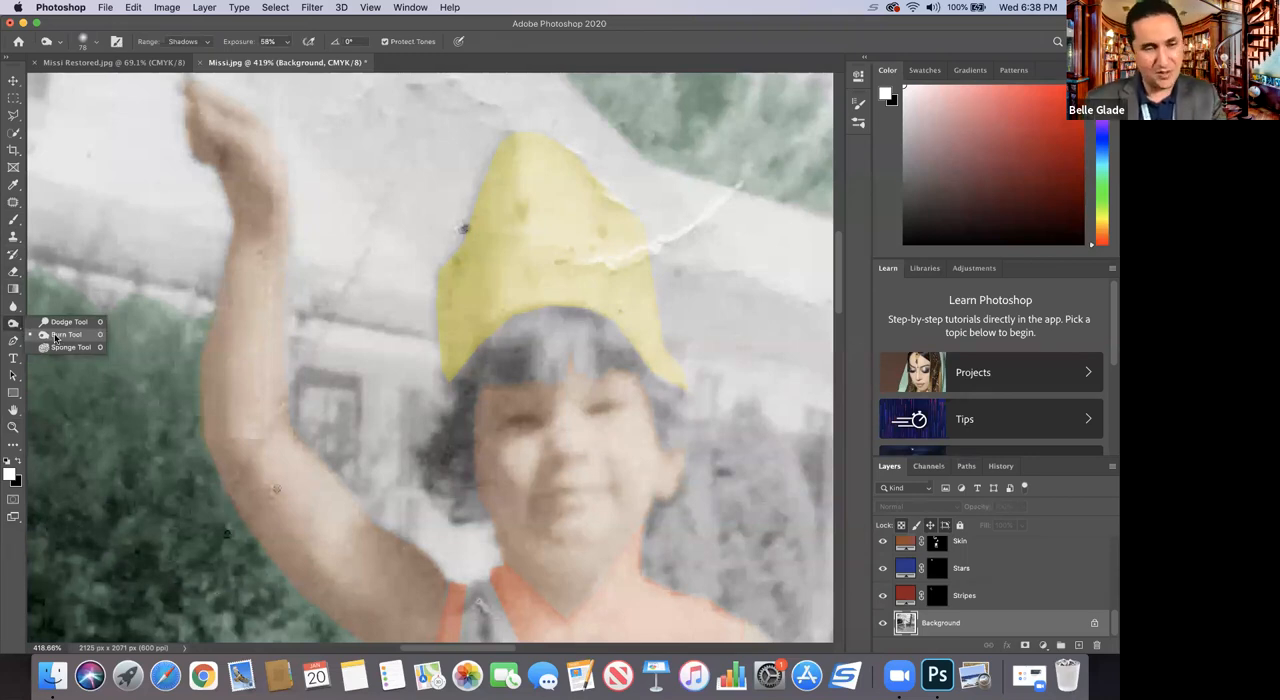
{"action": "left_click", "coordinate": [56, 335]}
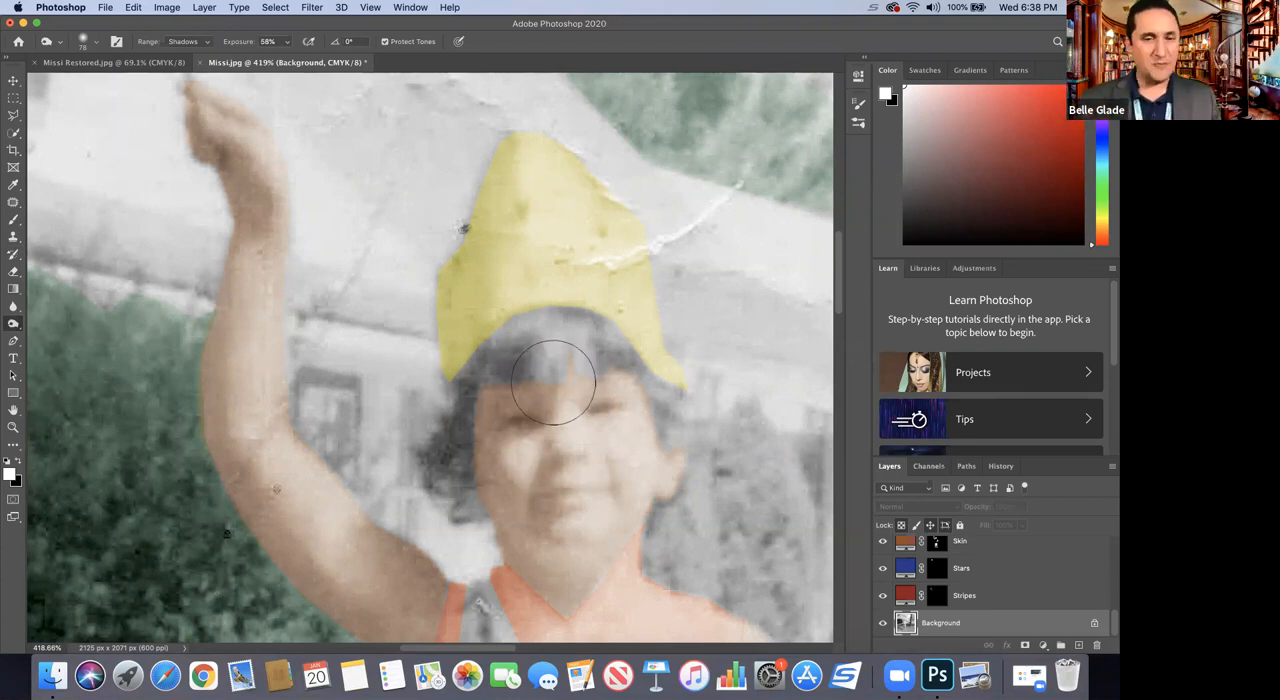
{"action": "left_click", "coordinate": [90, 42]}
{"action": "left_click_drag", "start_coordinate": [103, 84], "coordinate": [88, 87]}
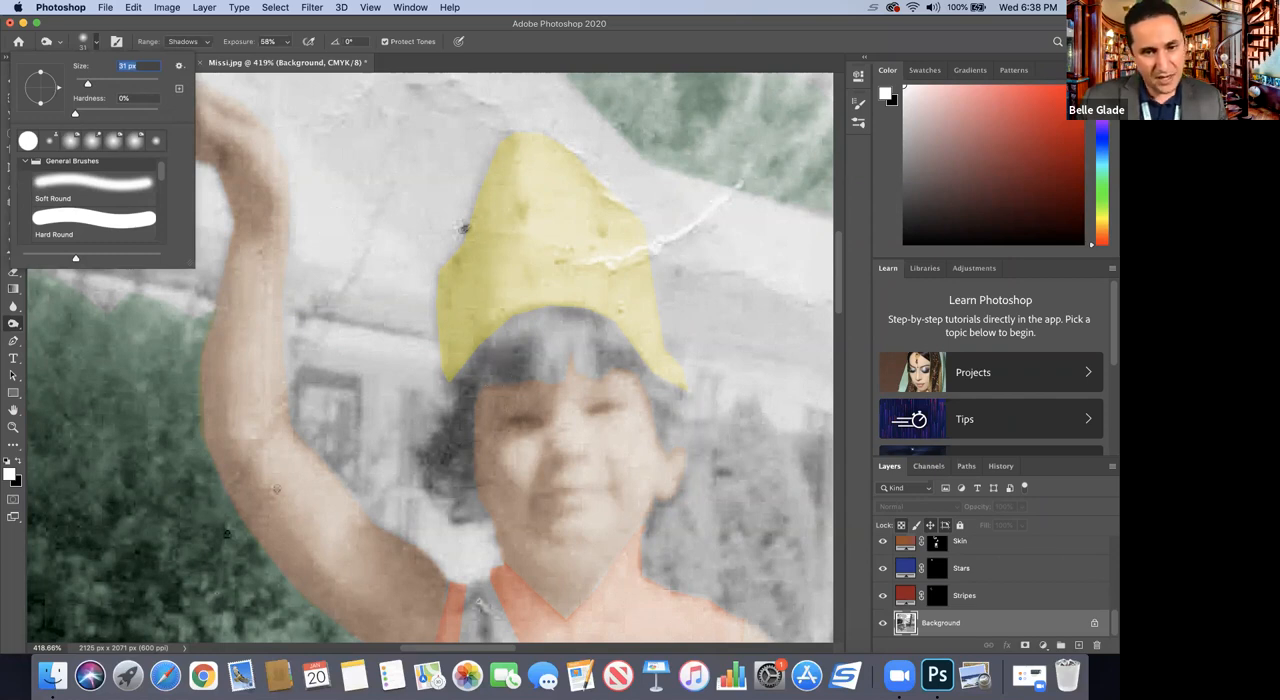
{"action": "key", "text": "Return"}
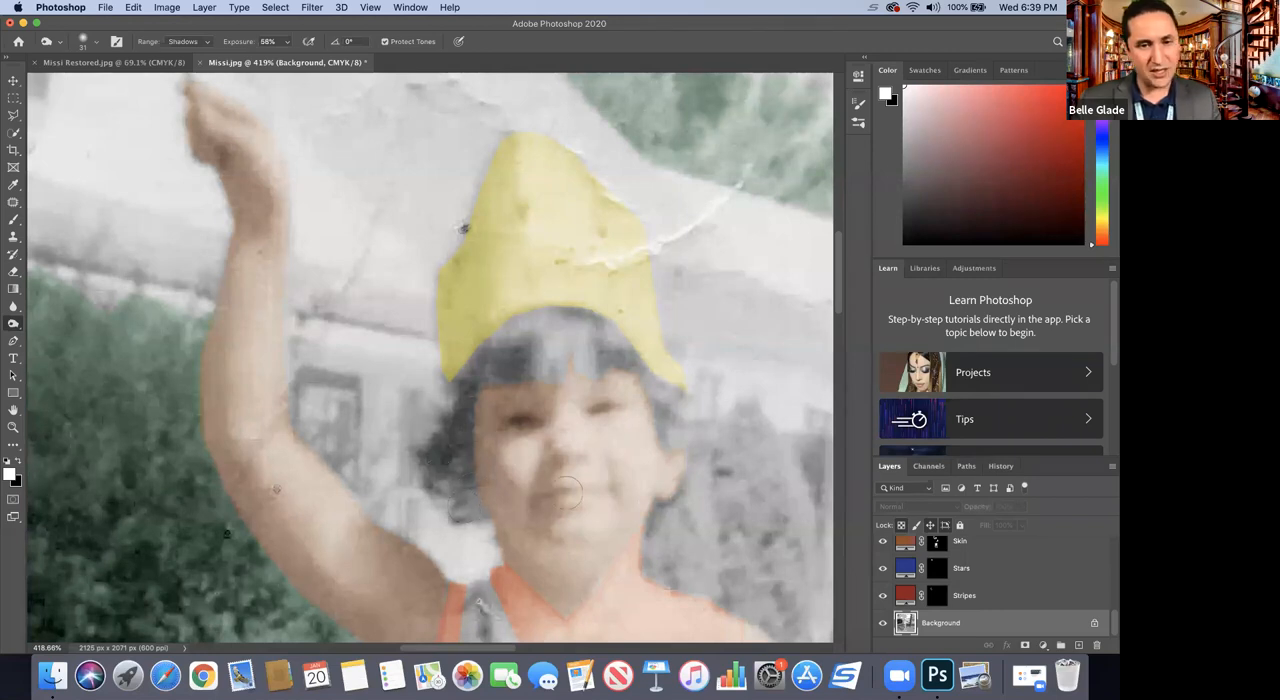
Step: Compare the child's face between the first and last Burn tool states in the history
{"action": "left_click", "coordinate": [1001, 466]}
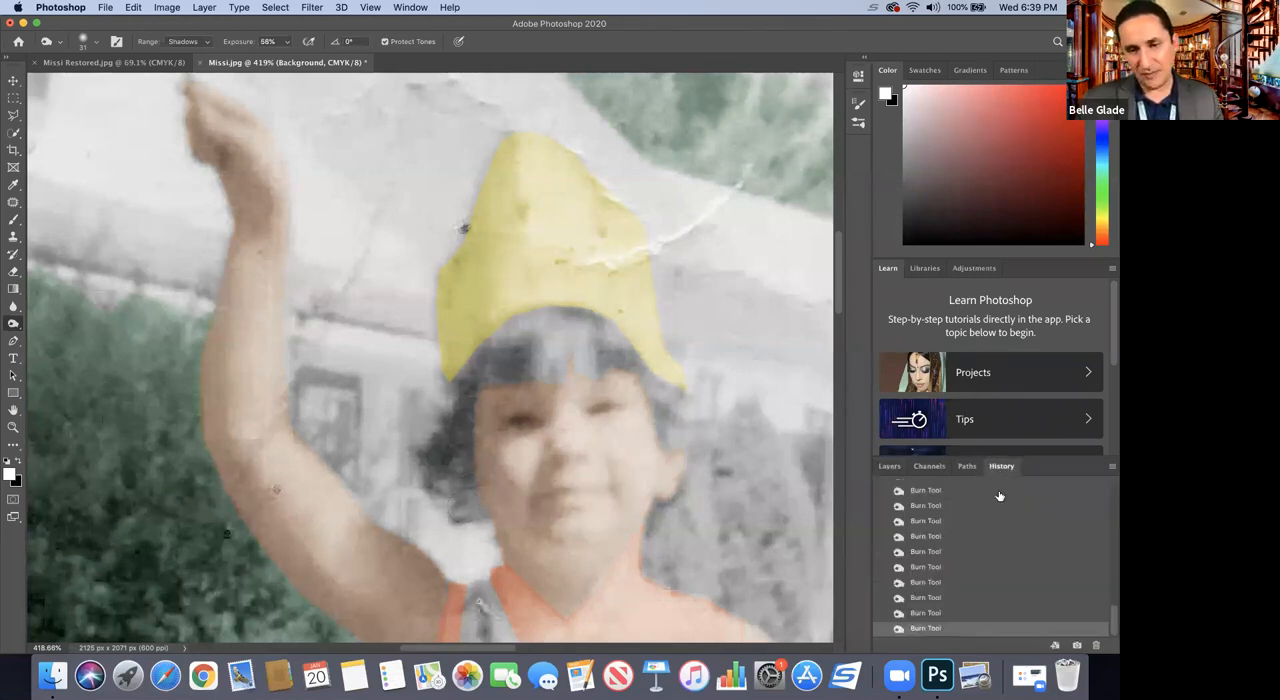
{"action": "scroll", "coordinate": [976, 530], "scroll_direction": "up", "scroll_amount": 1}
{"action": "scroll", "coordinate": [976, 530], "scroll_direction": "up", "scroll_amount": 3}
{"action": "scroll", "coordinate": [976, 530], "scroll_direction": "up", "scroll_amount": 5}
{"action": "scroll", "coordinate": [976, 530], "scroll_direction": "down", "scroll_amount": 3}
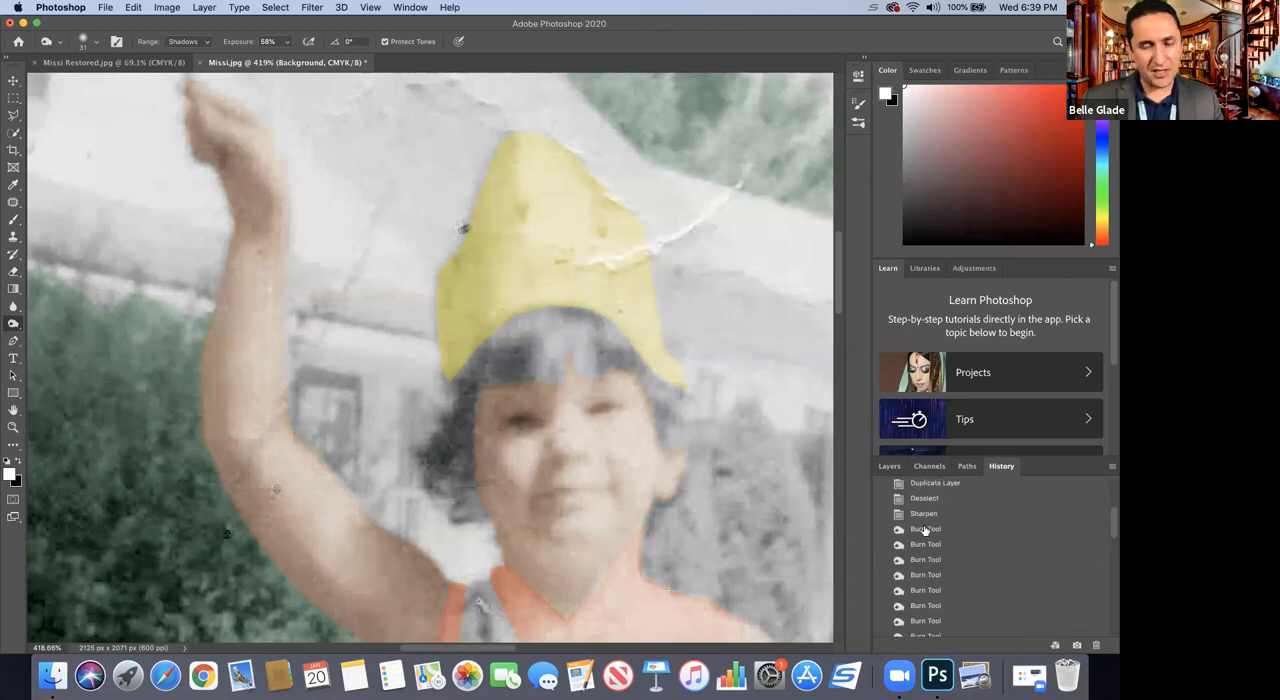
{"action": "left_click", "coordinate": [925, 530]}
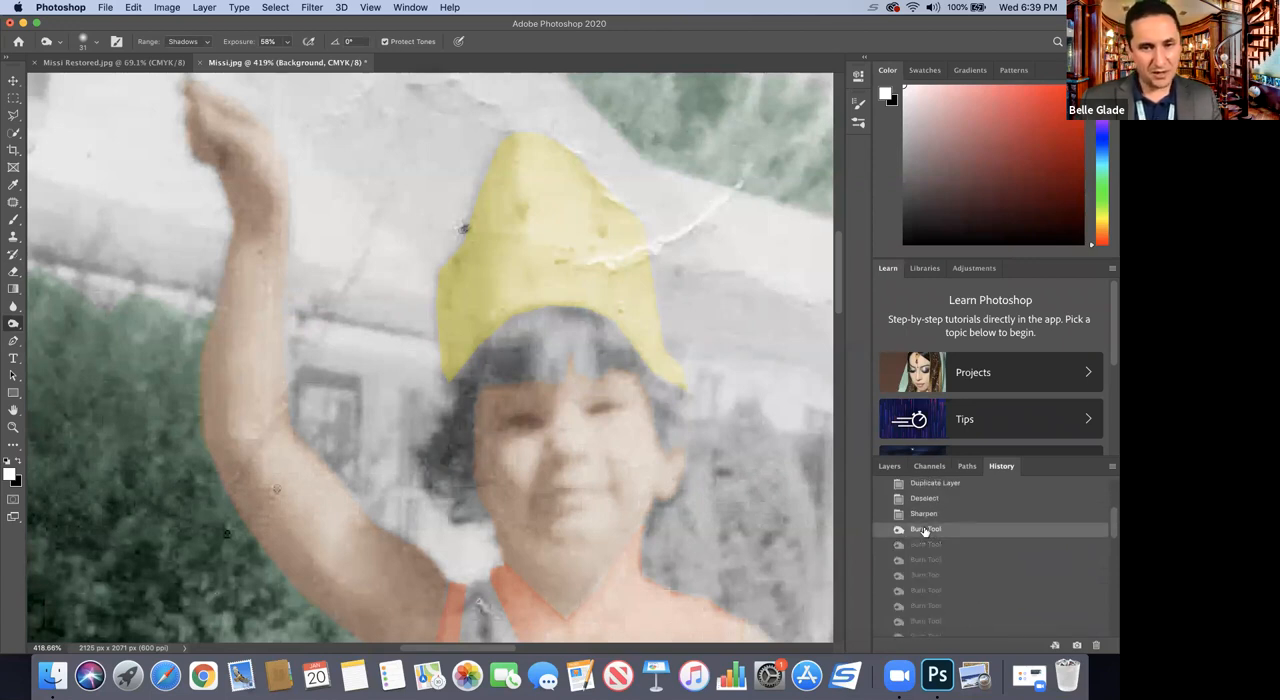
{"action": "left_click_drag", "start_coordinate": [1111, 524], "coordinate": [1108, 628]}
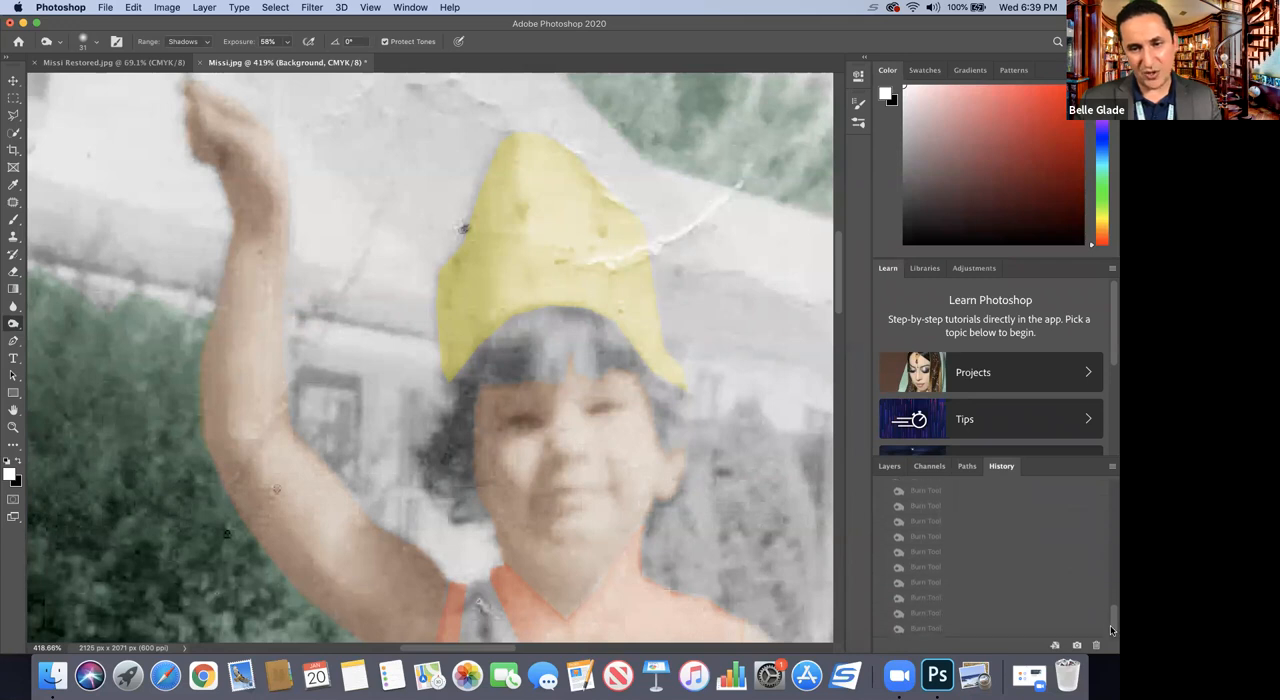
{"action": "left_click", "coordinate": [944, 630]}
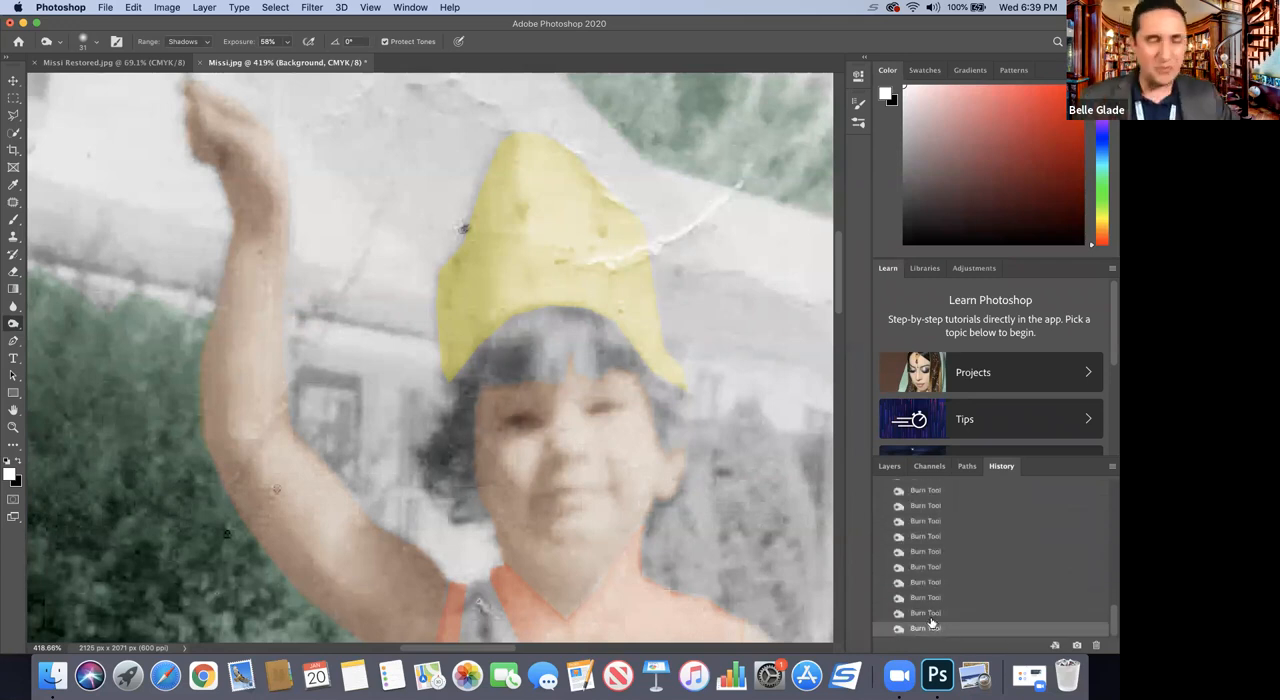
Step: Review the whole photo and revert it to the Sharpen history state, discarding the Burn tool strokes
{"action": "left_click", "coordinate": [14, 428]}
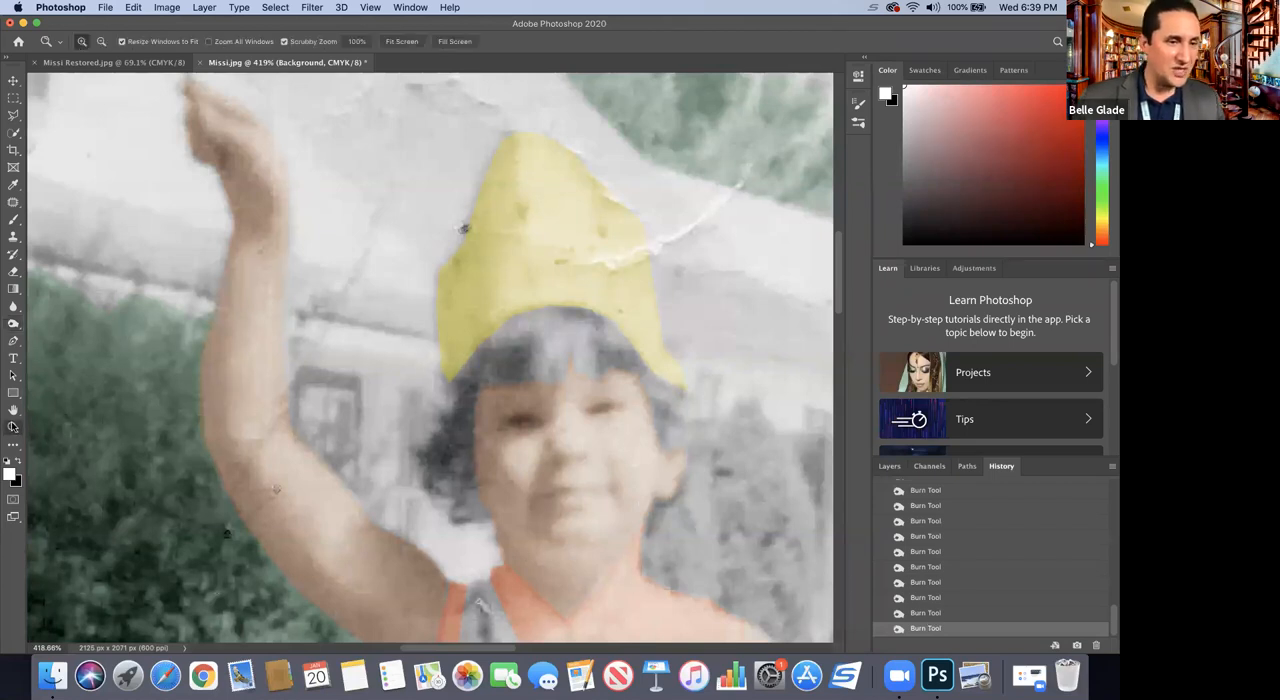
{"action": "left_click", "coordinate": [292, 385], "text": "alt"}
{"action": "left_click", "coordinate": [312, 382], "text": "alt"}
{"action": "left_click", "coordinate": [371, 423], "text": "alt"}
{"action": "left_click", "coordinate": [371, 430], "text": "alt"}
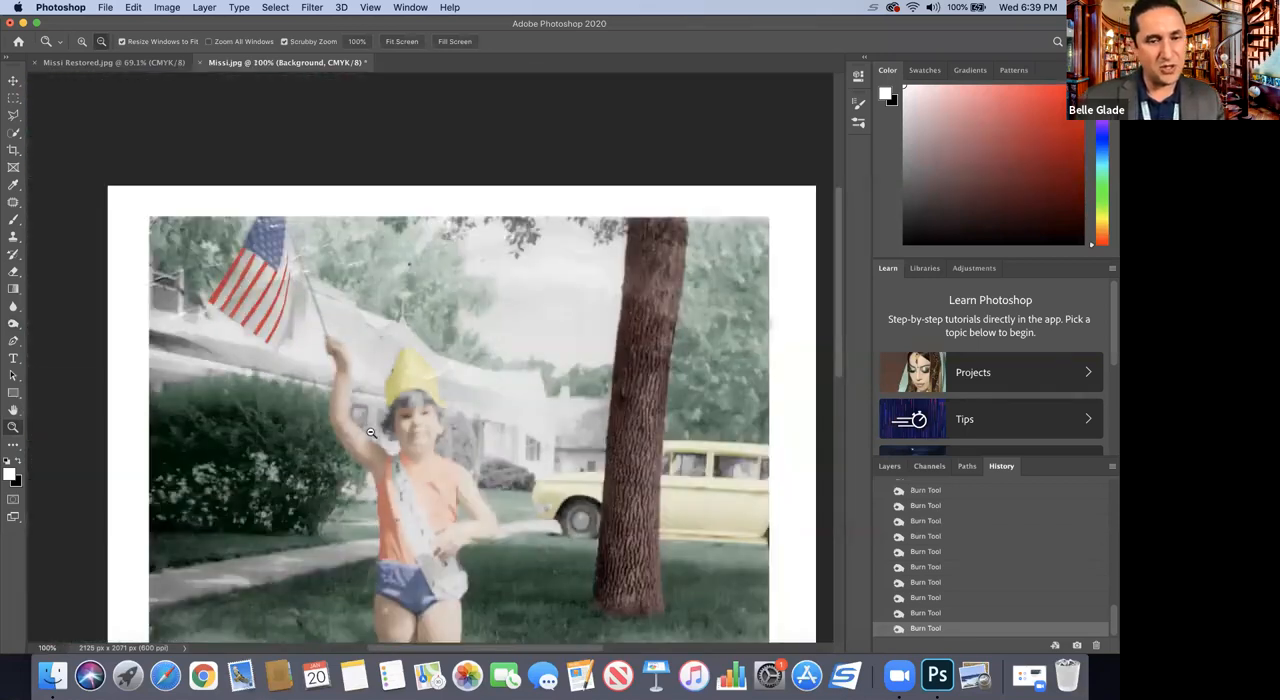
{"action": "left_click", "coordinate": [370, 432], "text": "alt"}
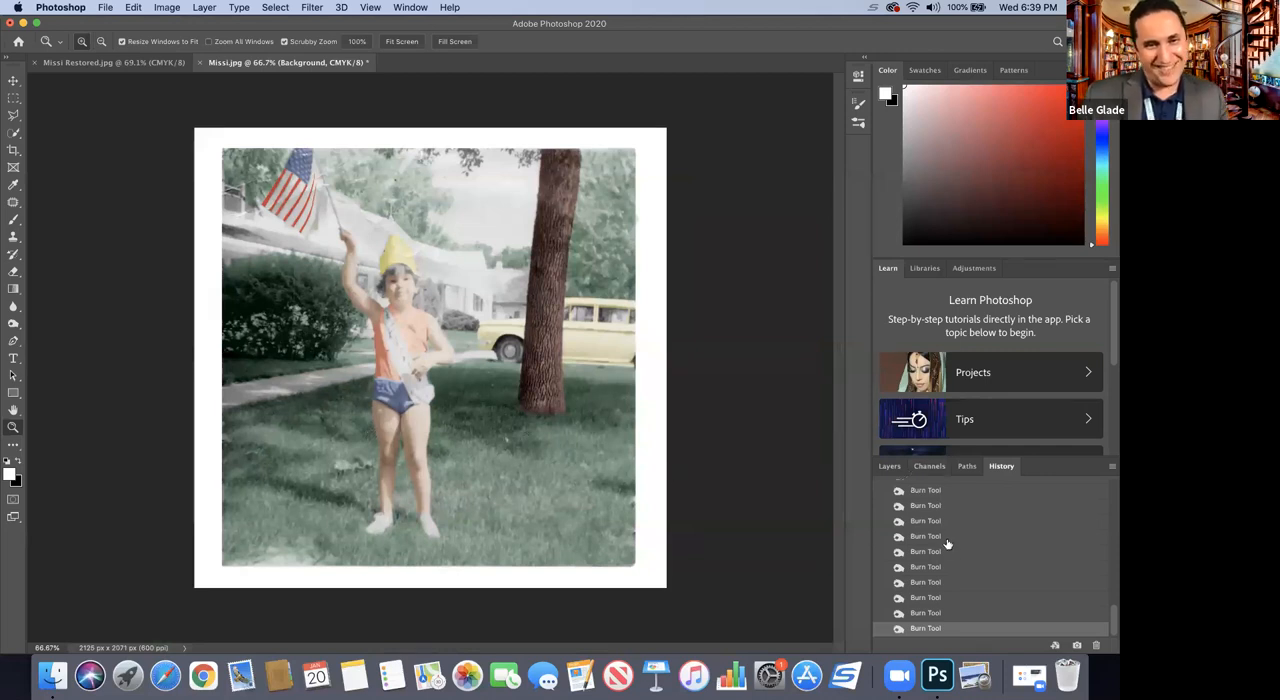
{"action": "scroll", "coordinate": [941, 540], "scroll_direction": "up", "scroll_amount": 3}
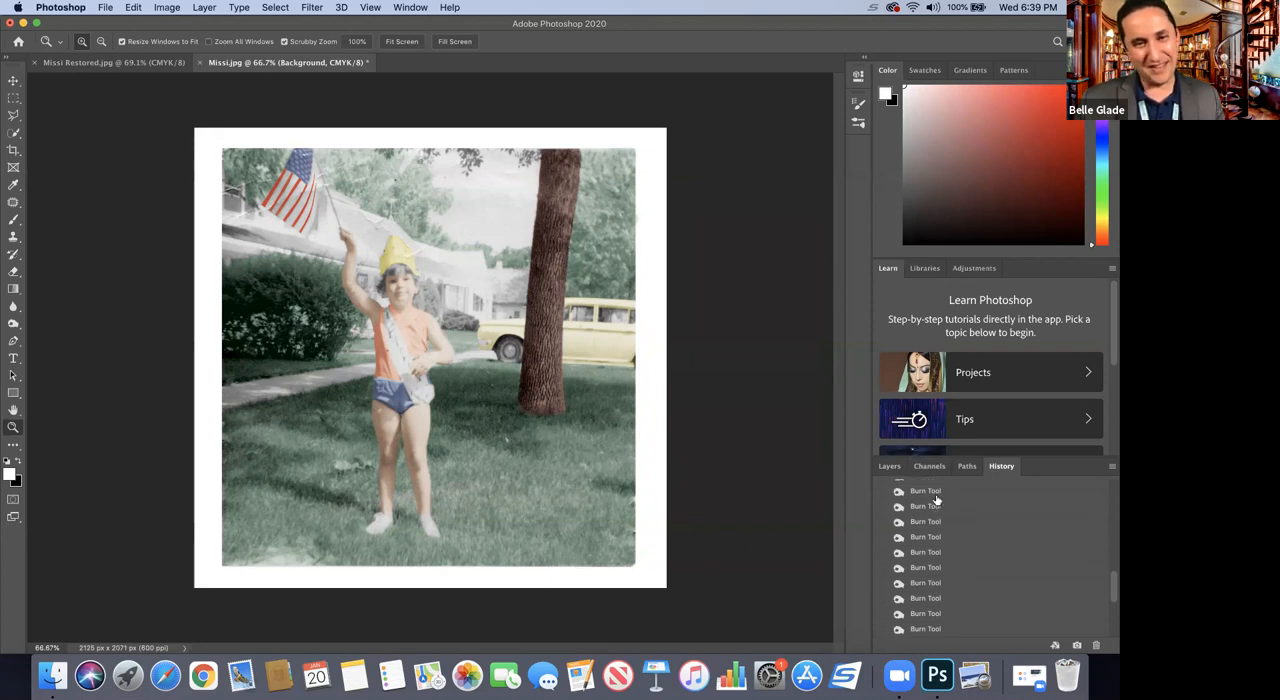
{"action": "scroll", "coordinate": [975, 532], "scroll_direction": "up", "scroll_amount": 3}
{"action": "scroll", "coordinate": [975, 532], "scroll_direction": "up", "scroll_amount": 3}
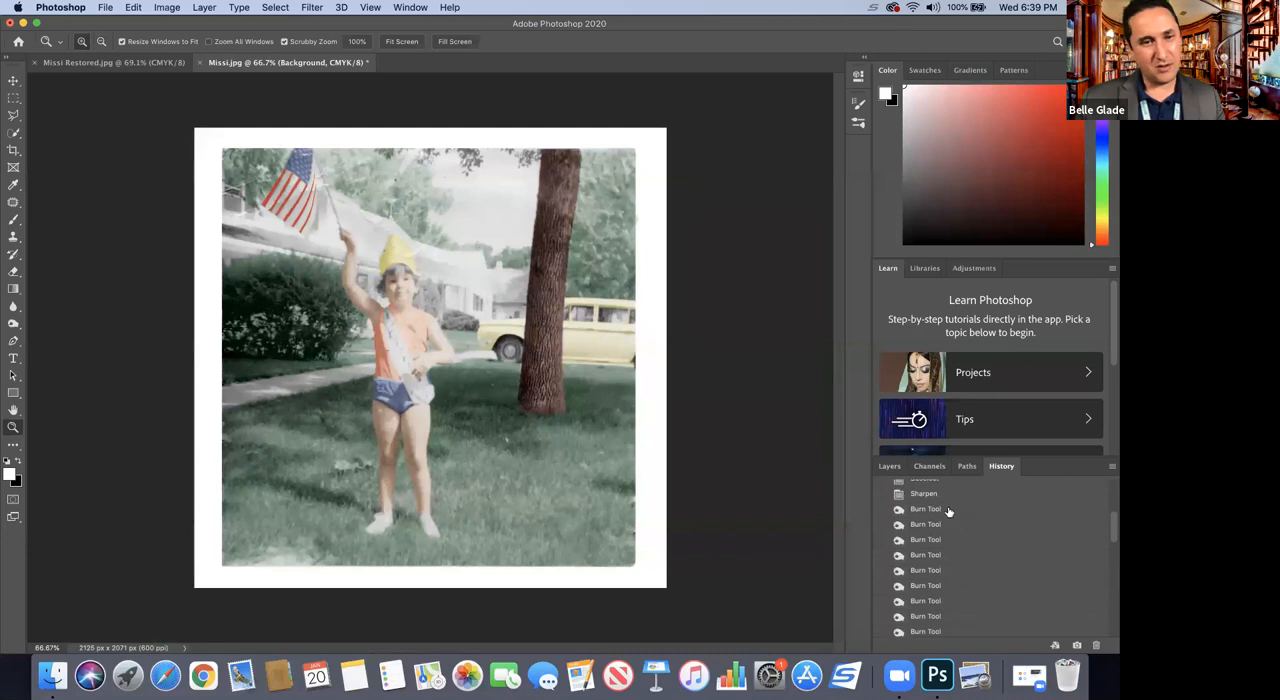
{"action": "left_click", "coordinate": [926, 509]}
{"action": "left_click", "coordinate": [938, 495]}
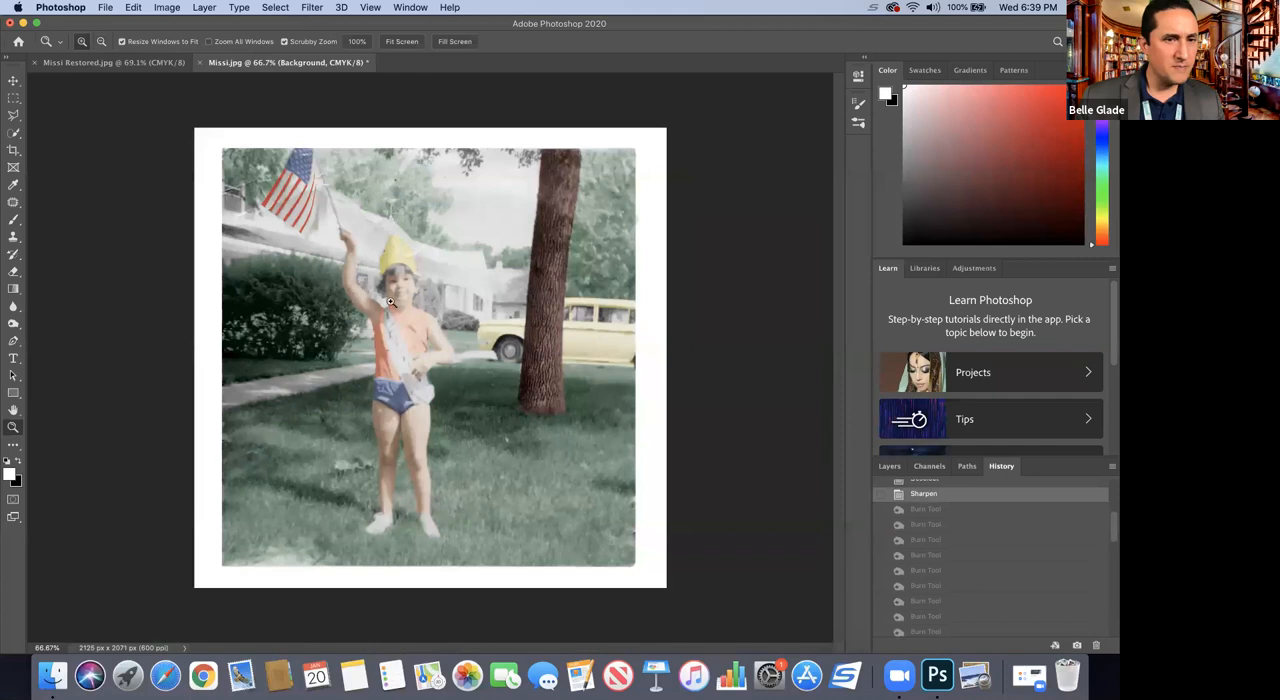
Step: Set the Burn tool's exposure to 25% with the range on Shadows for softer retouching of the child's face
{"action": "left_click", "coordinate": [362, 280]}
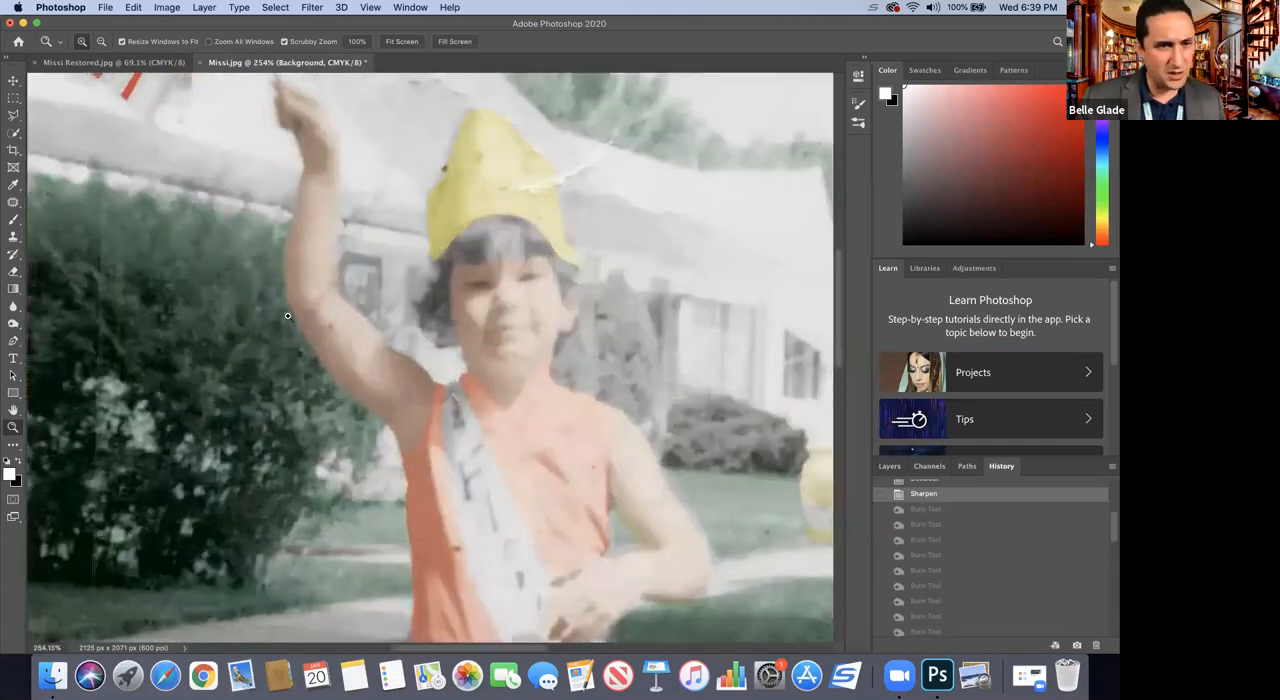
{"action": "left_click", "coordinate": [12, 325]}
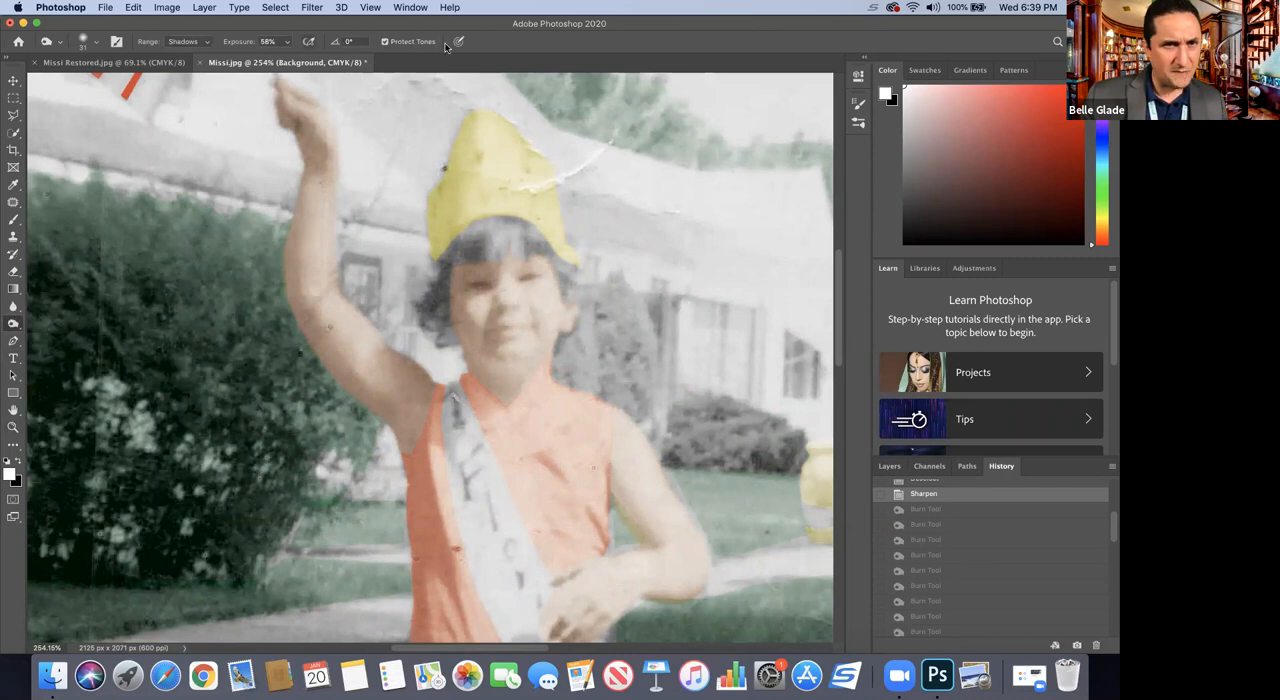
{"action": "left_click", "coordinate": [12, 222]}
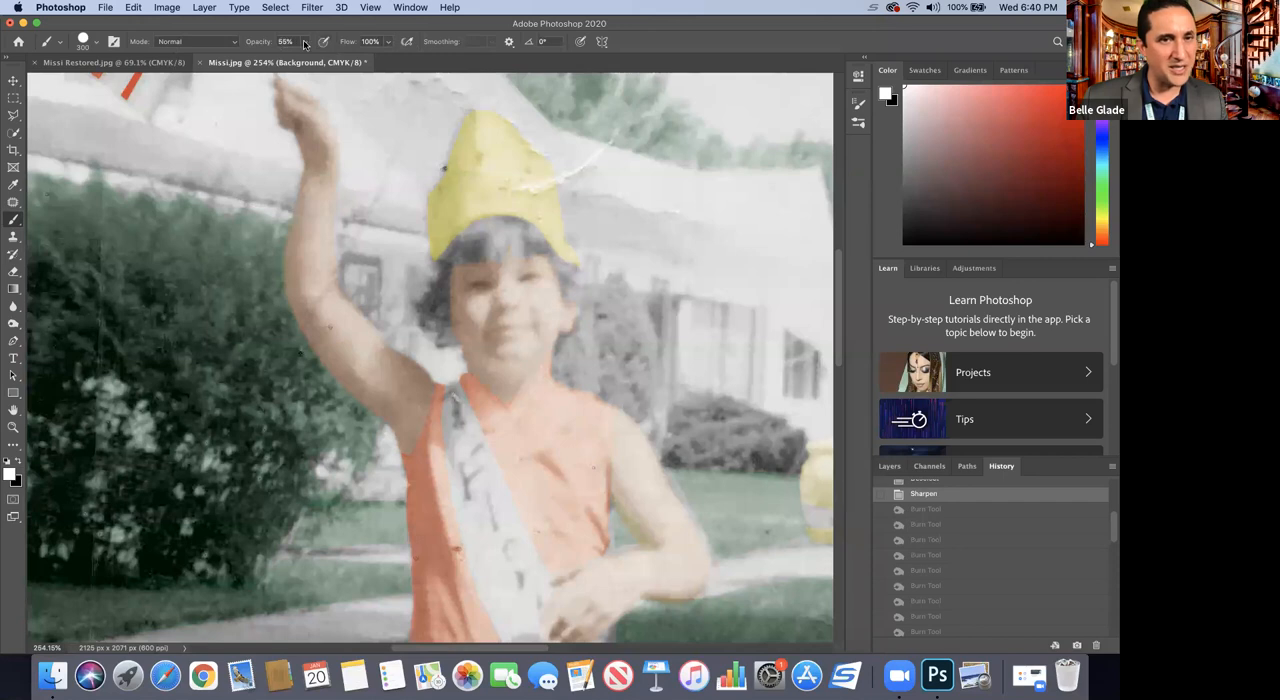
{"action": "left_click", "coordinate": [13, 325]}
{"action": "left_click", "coordinate": [287, 43]}
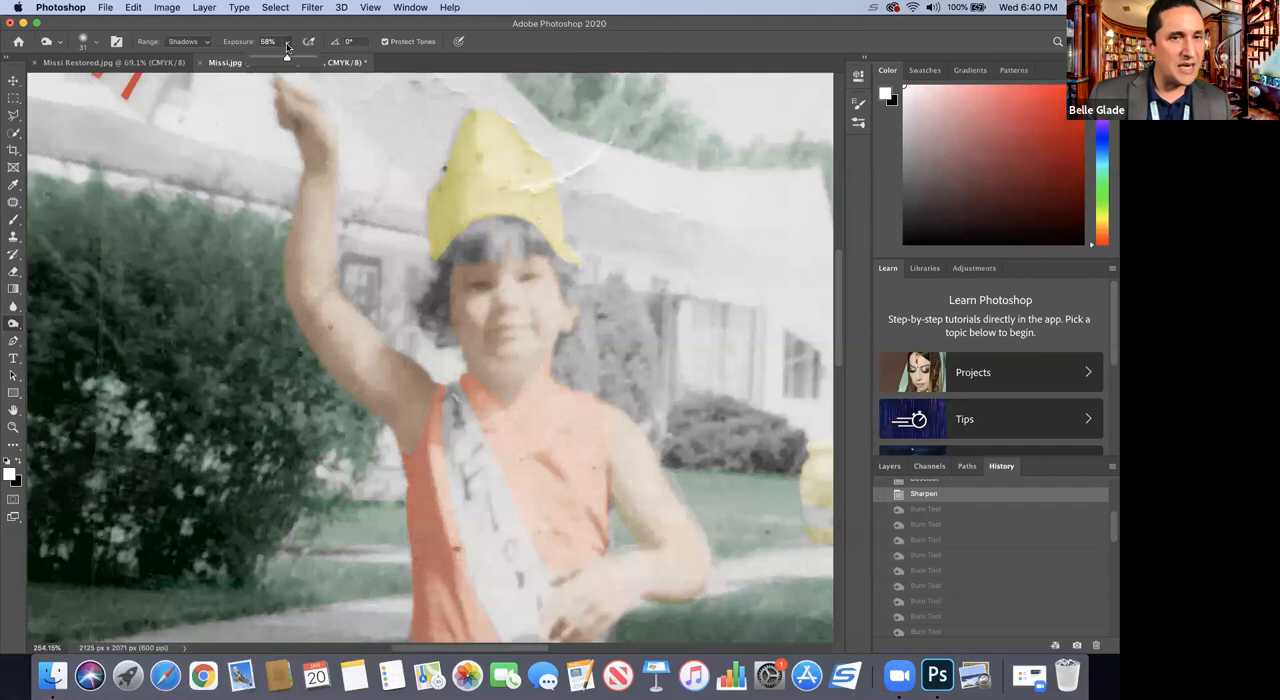
{"action": "left_click_drag", "start_coordinate": [286, 61], "coordinate": [270, 61]}
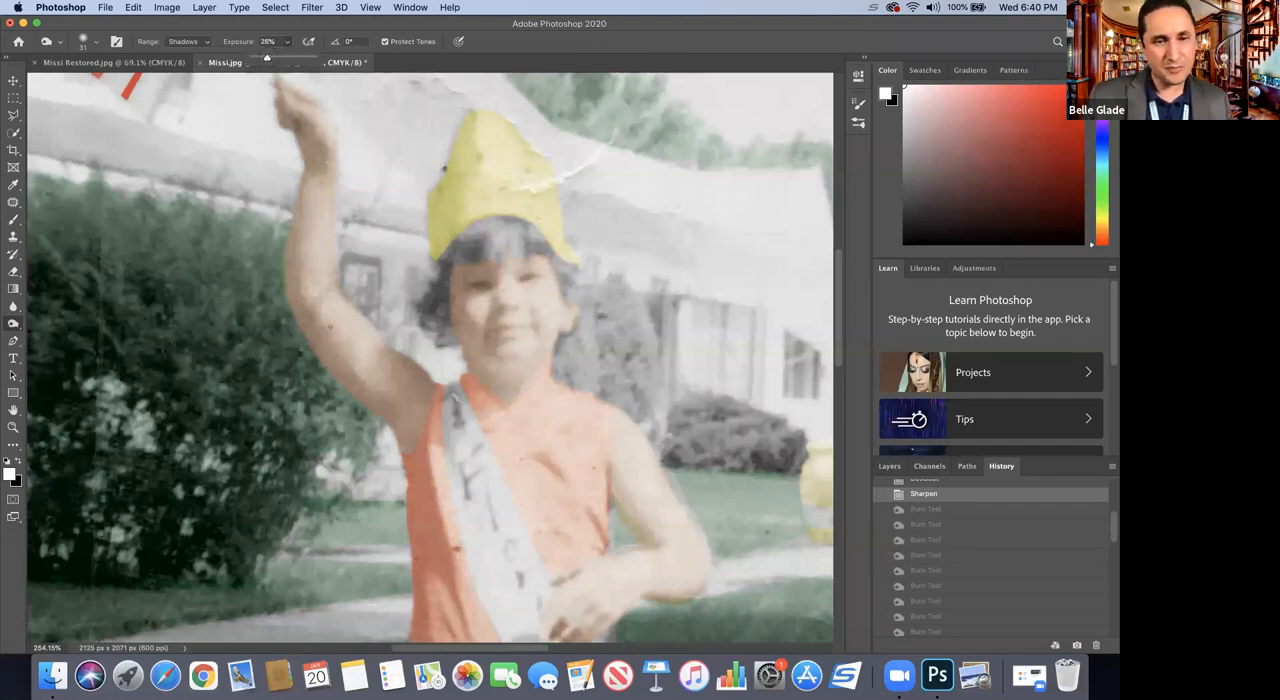
Step: Darken the child's eyes, nose, mouth and the hair beside the face with light Burn tool strokes on the Background layer
{"action": "left_click", "coordinate": [484, 284]}
{"action": "left_click", "coordinate": [522, 280]}
{"action": "left_click", "coordinate": [504, 308]}
{"action": "left_click", "coordinate": [504, 318]}
{"action": "left_click", "coordinate": [510, 302]}
{"action": "left_click", "coordinate": [508, 322]}
{"action": "left_click", "coordinate": [528, 332]}
{"action": "left_click", "coordinate": [567, 341]}
{"action": "left_click", "coordinate": [567, 326]}
{"action": "left_click", "coordinate": [567, 279]}
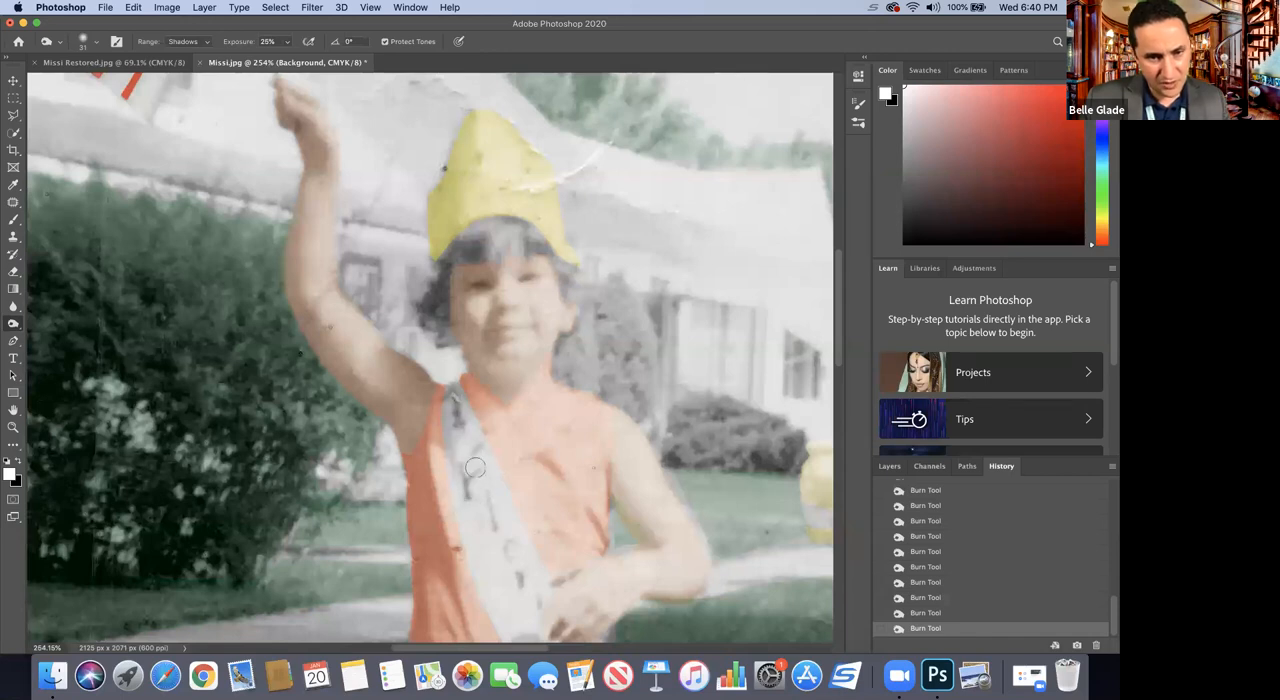
Step: Set the Burn tool's exposure to 55% and darken the lettering on the child's sash on the Background layer
{"action": "left_click", "coordinate": [889, 466]}
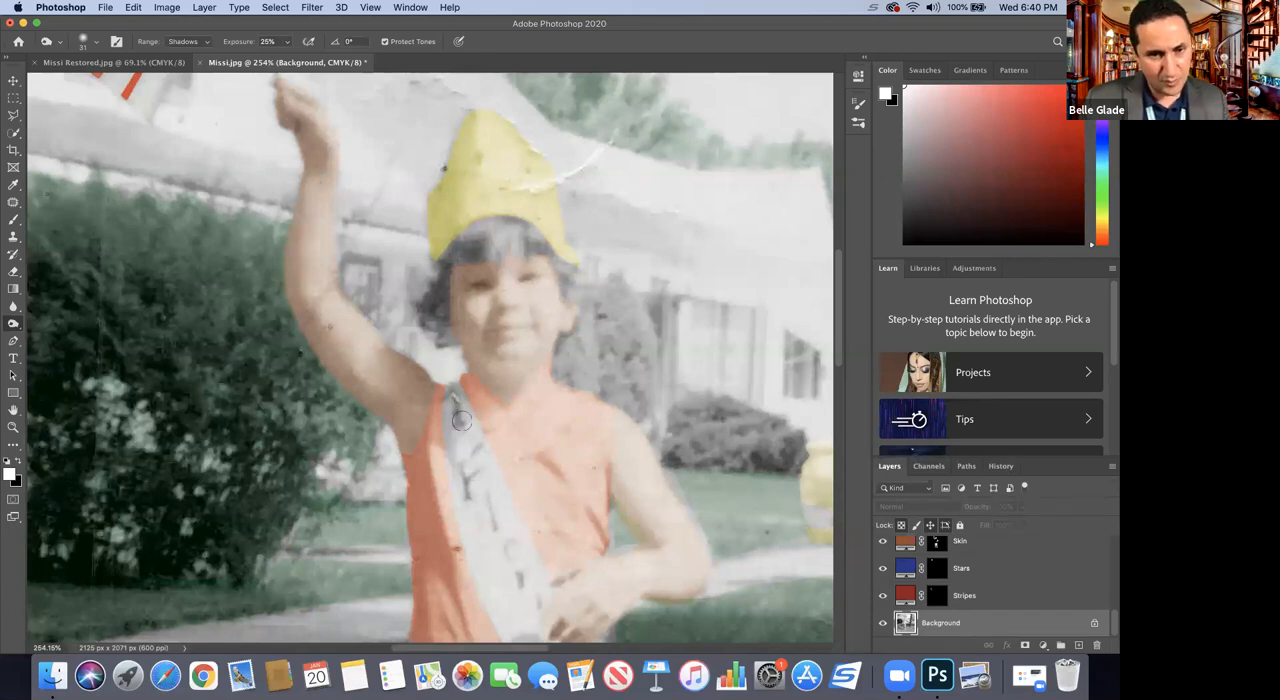
{"action": "left_click", "coordinate": [287, 42]}
{"action": "left_click_drag", "start_coordinate": [296, 60], "coordinate": [305, 60]}
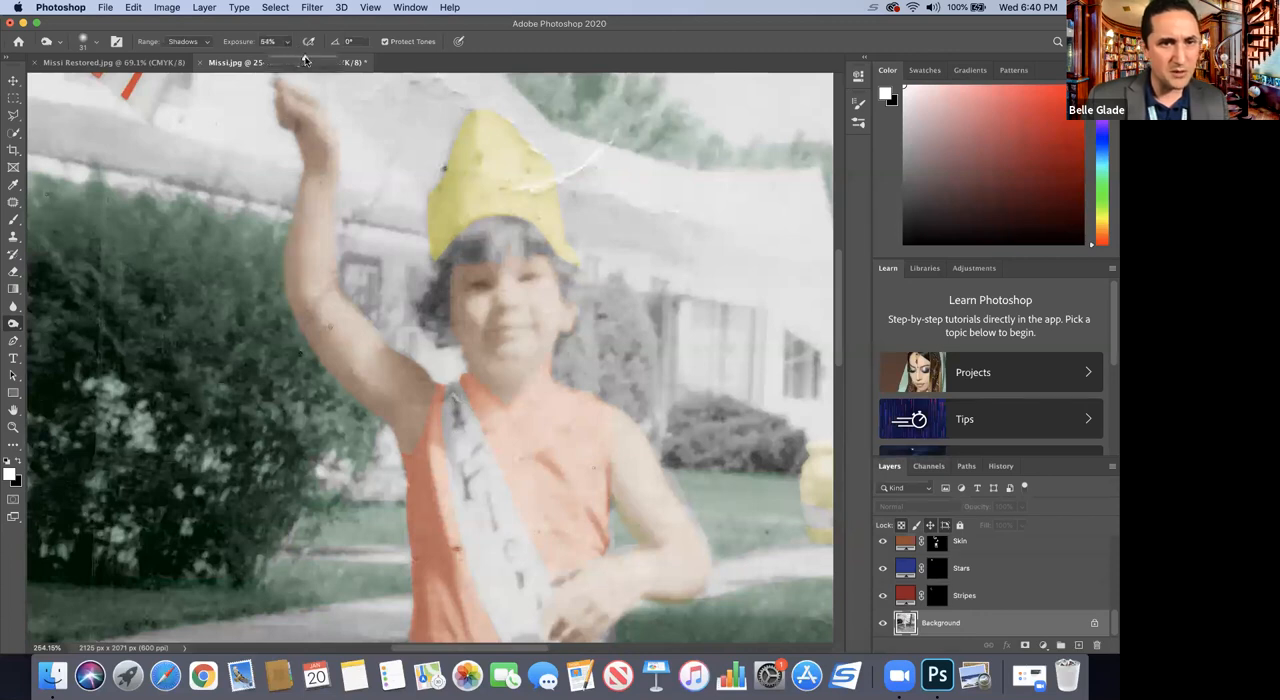
{"action": "left_click", "coordinate": [470, 488]}
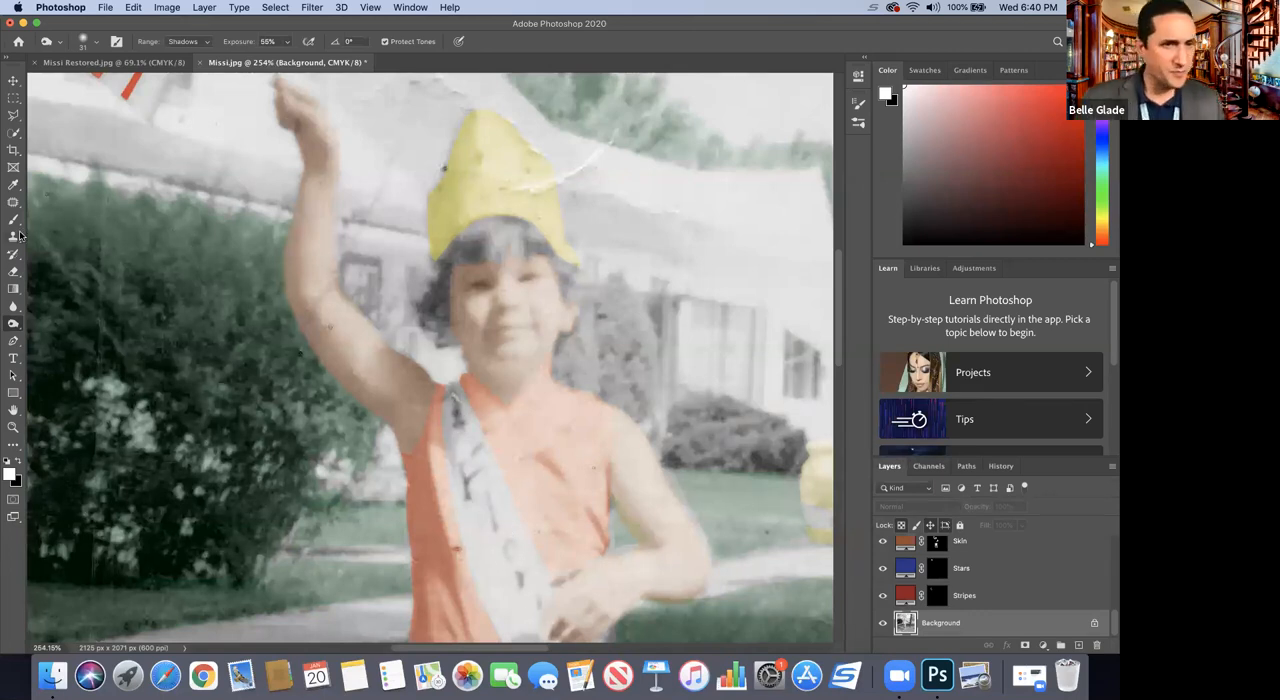
{"action": "left_click", "coordinate": [1043, 645]}
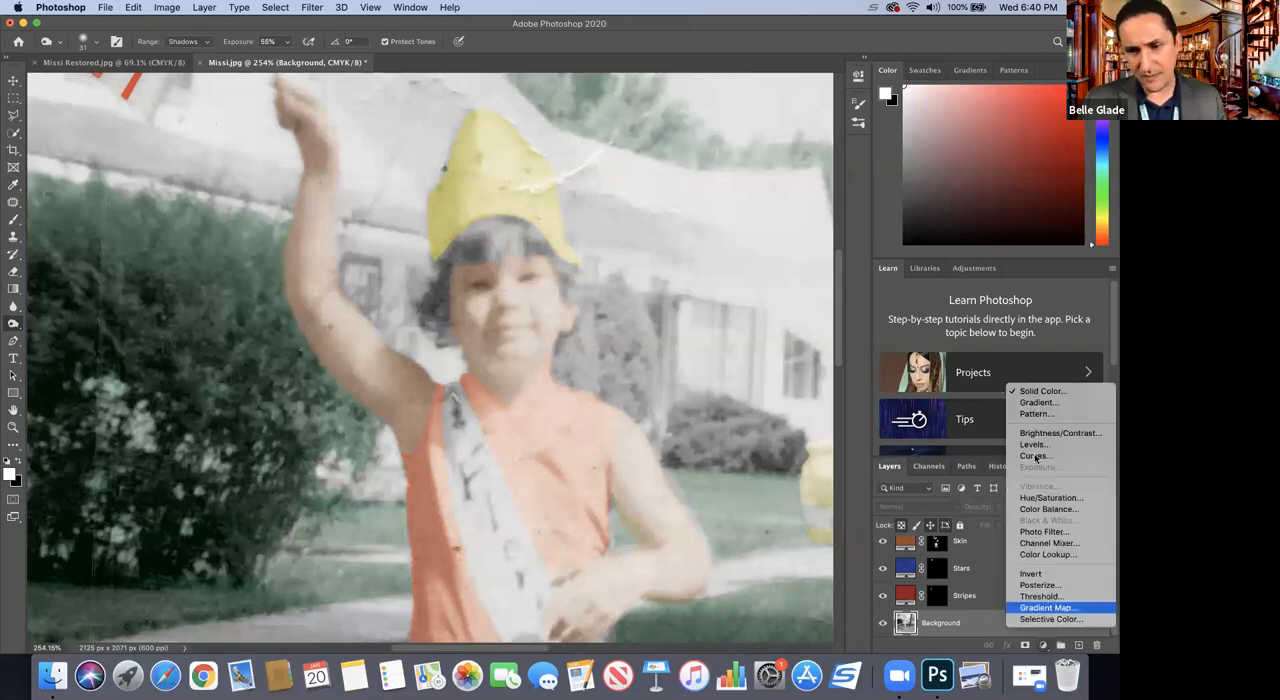
{"action": "left_click", "coordinate": [1048, 395]}
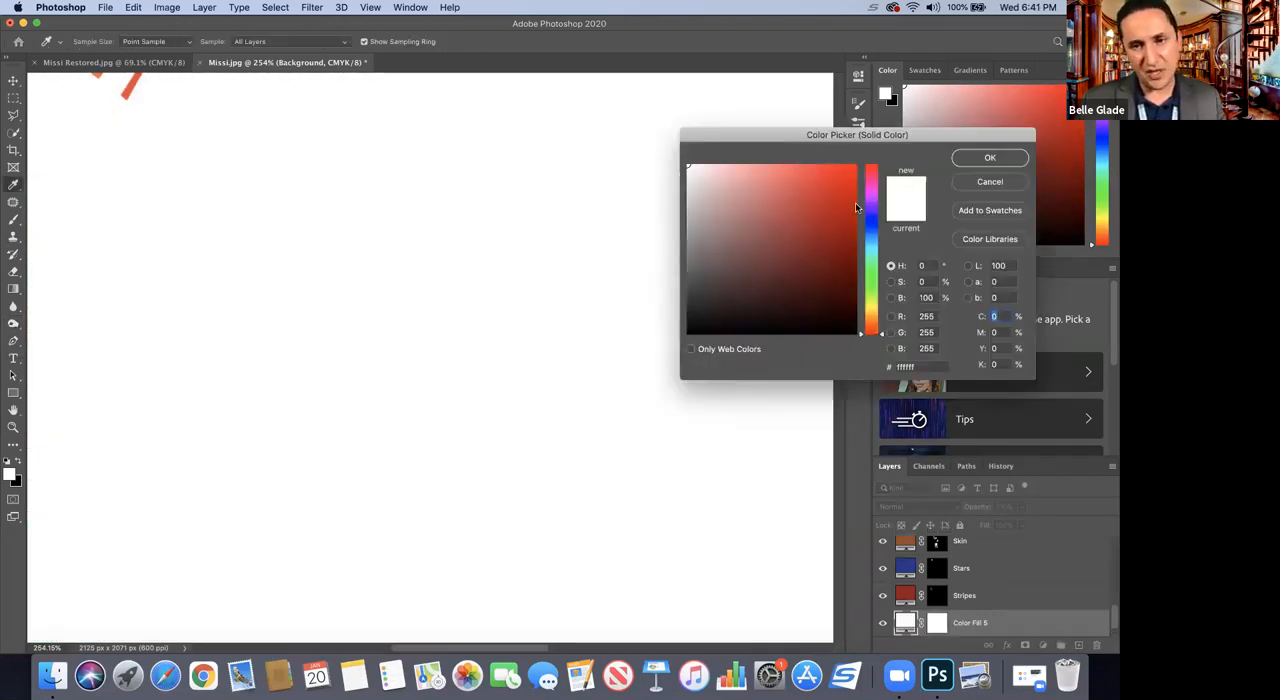
{"action": "left_click", "coordinate": [838, 289]}
{"action": "left_click", "coordinate": [871, 322]}
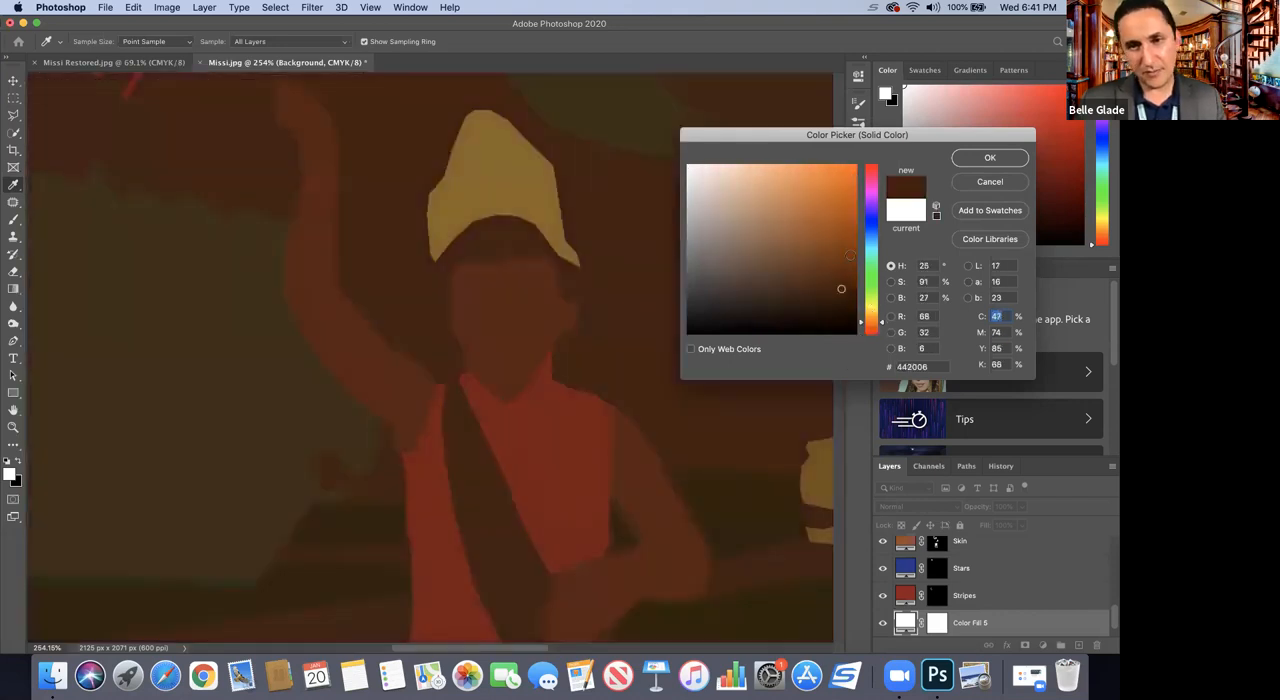
{"action": "left_click", "coordinate": [844, 248]}
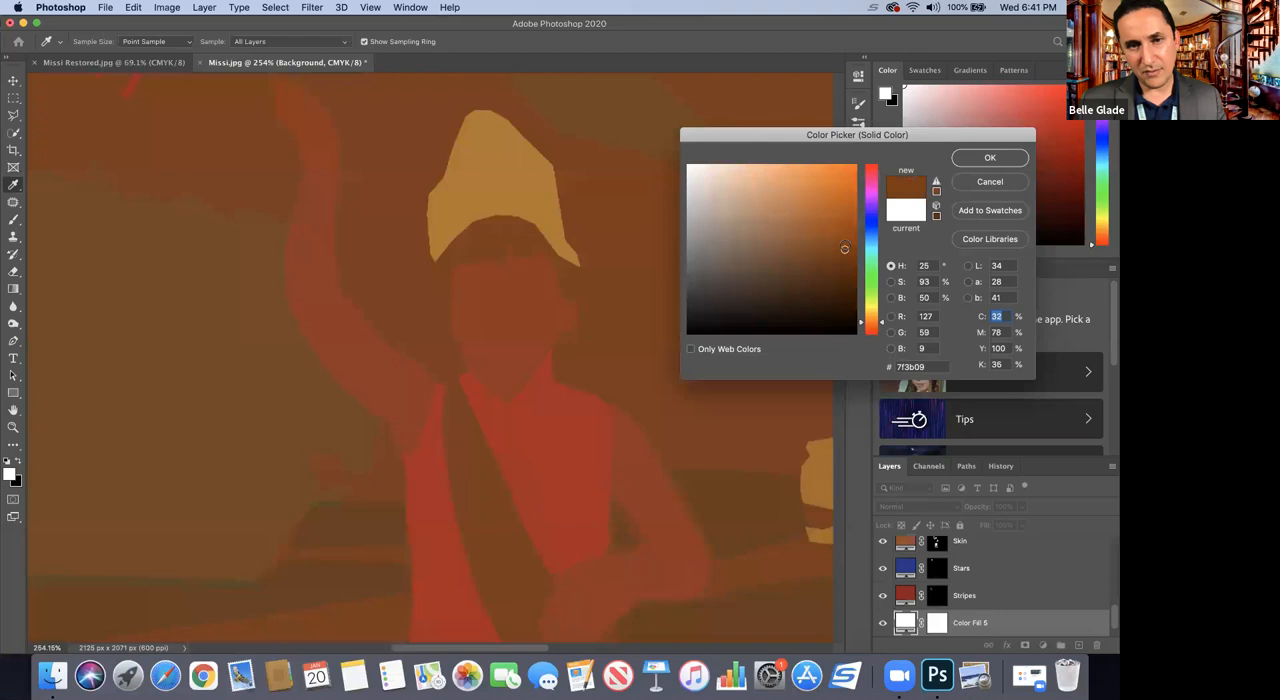
{"action": "key", "text": "Escape"}
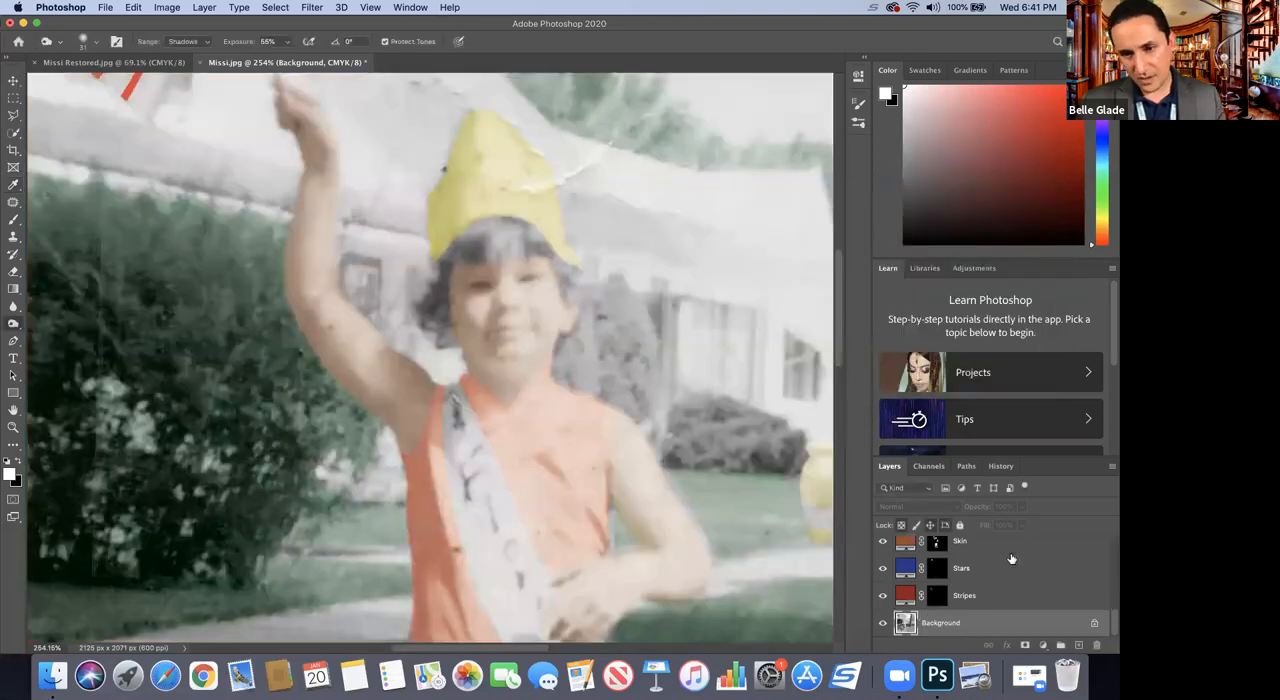
Step: Add a very dark brown #170101 Solid Color fill layer directly above the Skin layer and invert its mask to black
{"action": "left_click", "coordinate": [995, 568]}
{"action": "scroll", "coordinate": [988, 556], "scroll_direction": "up", "scroll_amount": 1}
{"action": "left_click", "coordinate": [988, 556]}
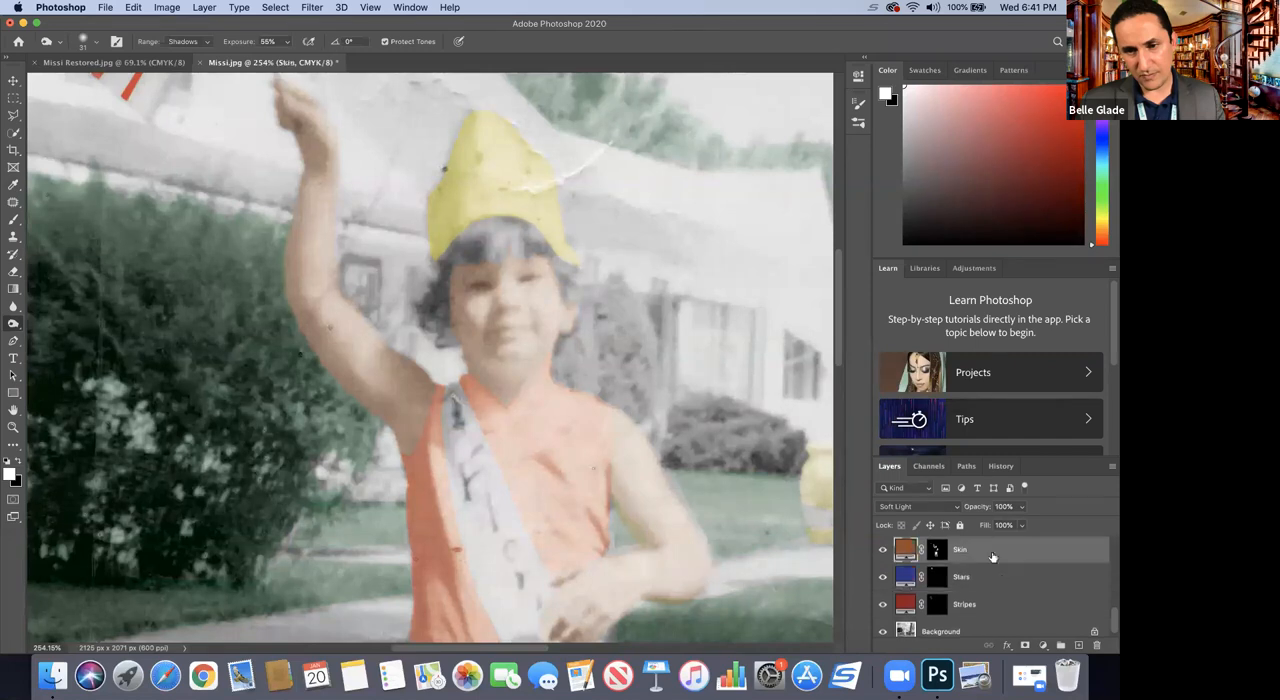
{"action": "left_click", "coordinate": [1043, 645]}
{"action": "left_click", "coordinate": [1035, 391]}
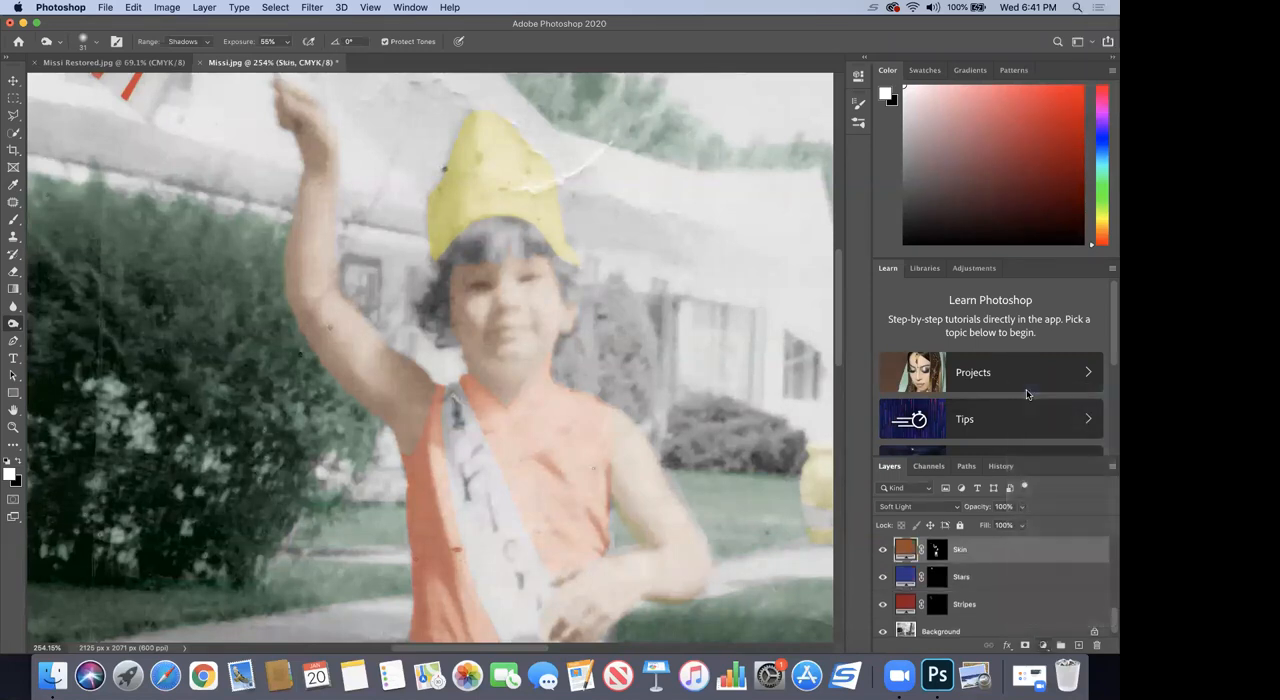
{"action": "left_click", "coordinate": [846, 302]}
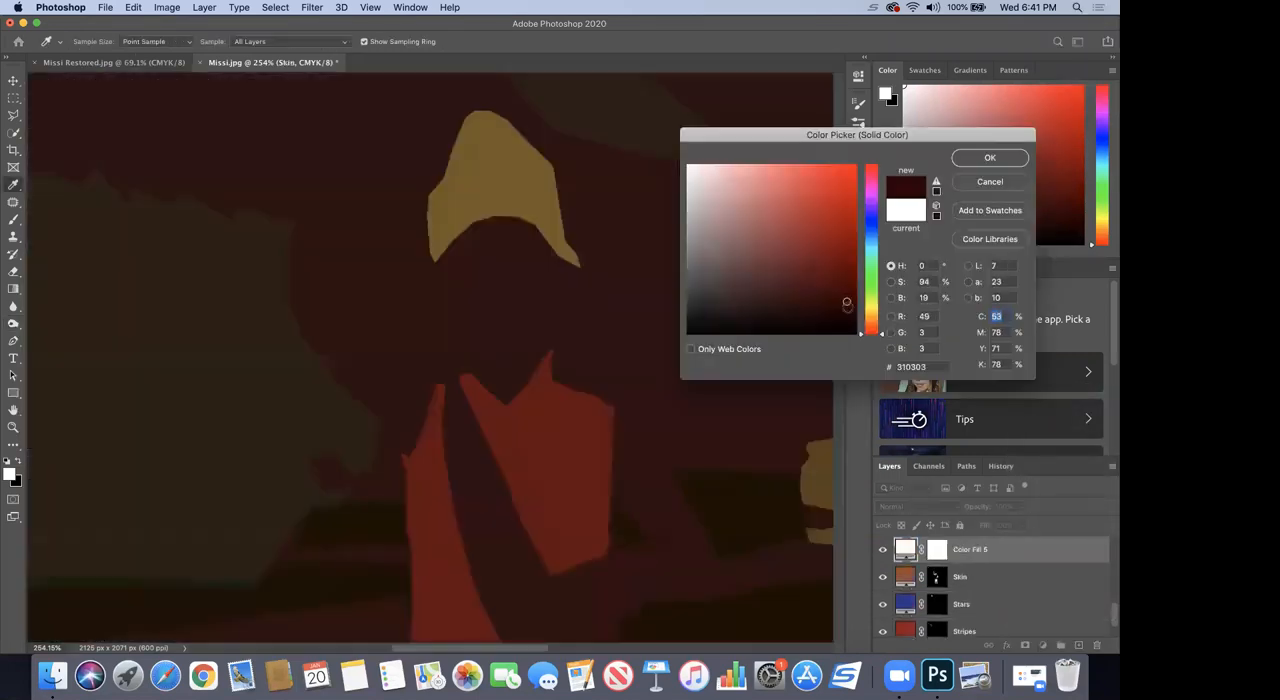
{"action": "left_click", "coordinate": [847, 319]}
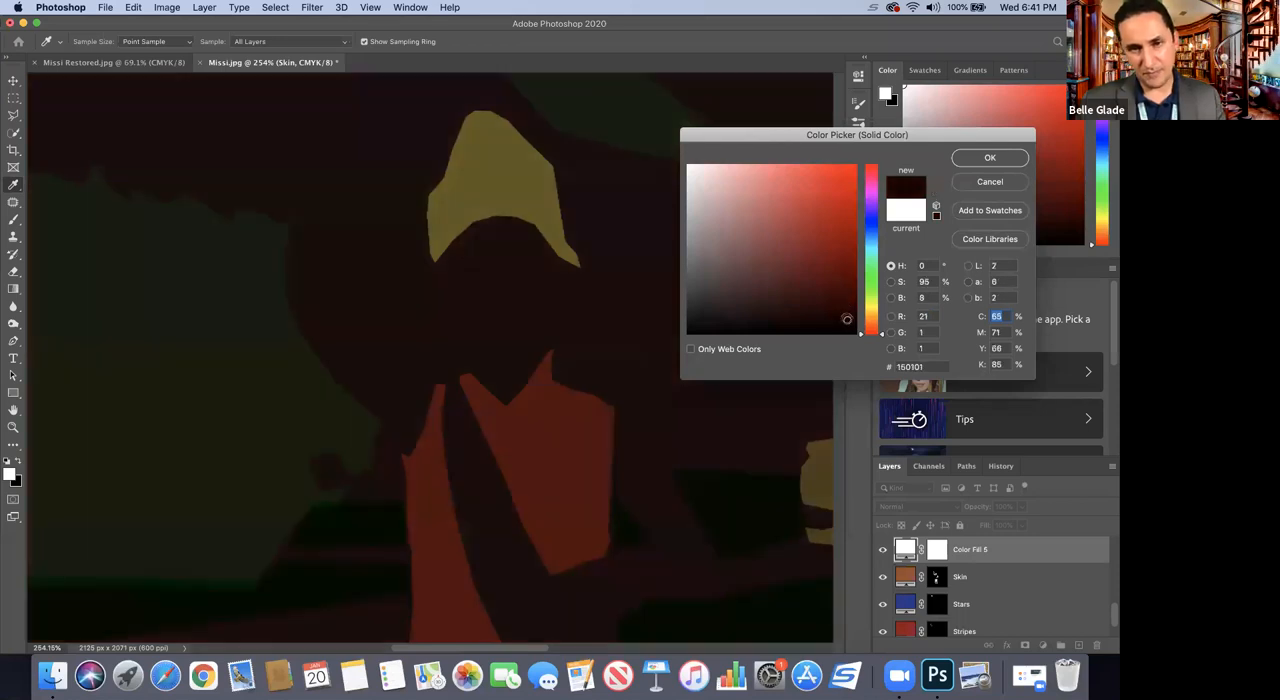
{"action": "left_click", "coordinate": [847, 306]}
{"action": "left_click", "coordinate": [849, 319]}
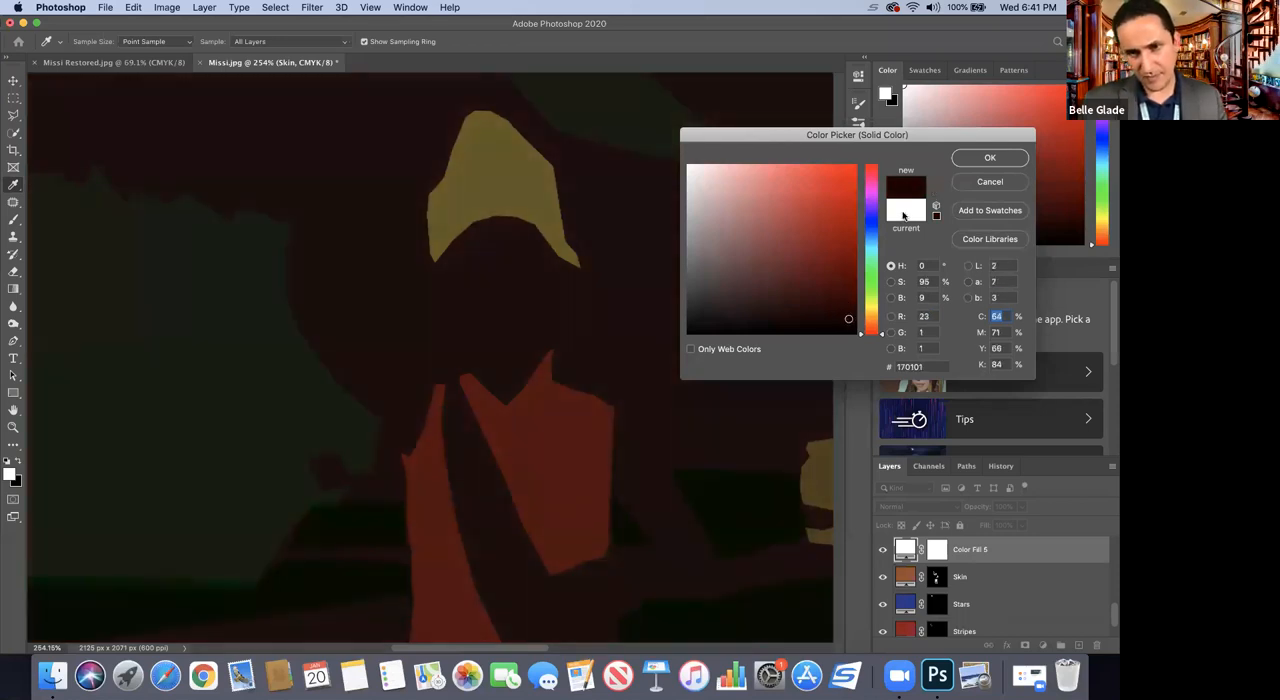
{"action": "left_click", "coordinate": [966, 159]}
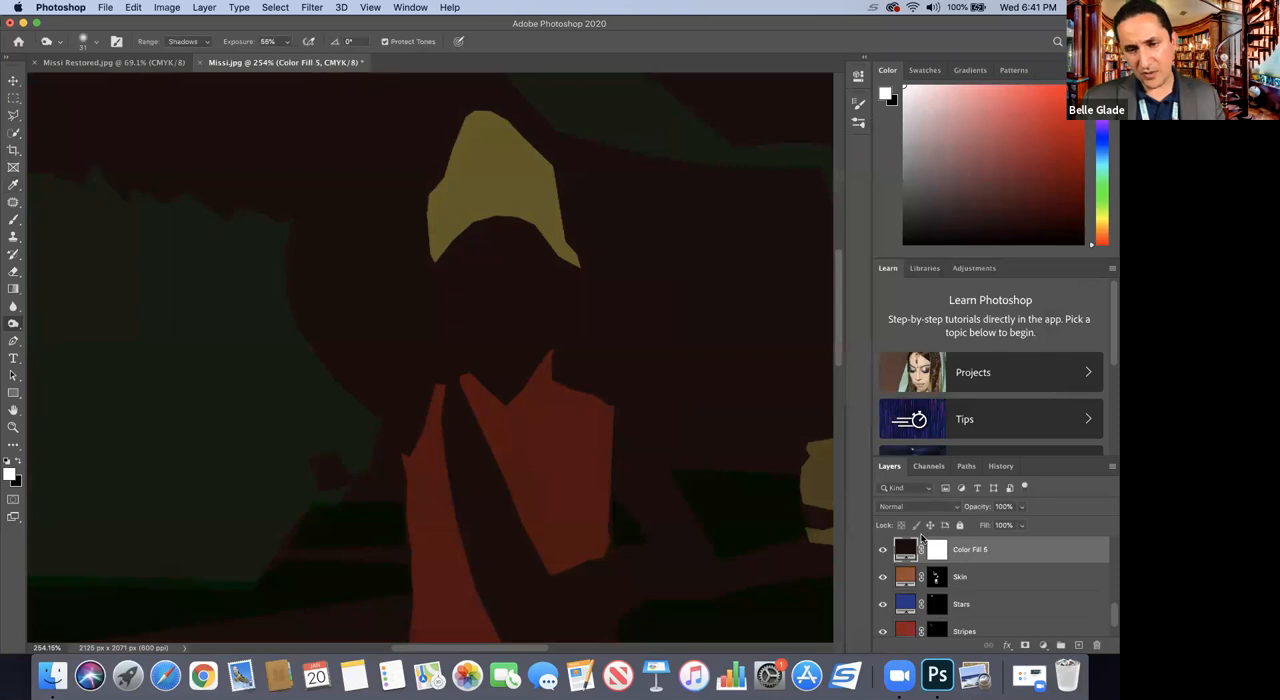
{"action": "left_click", "coordinate": [932, 548]}
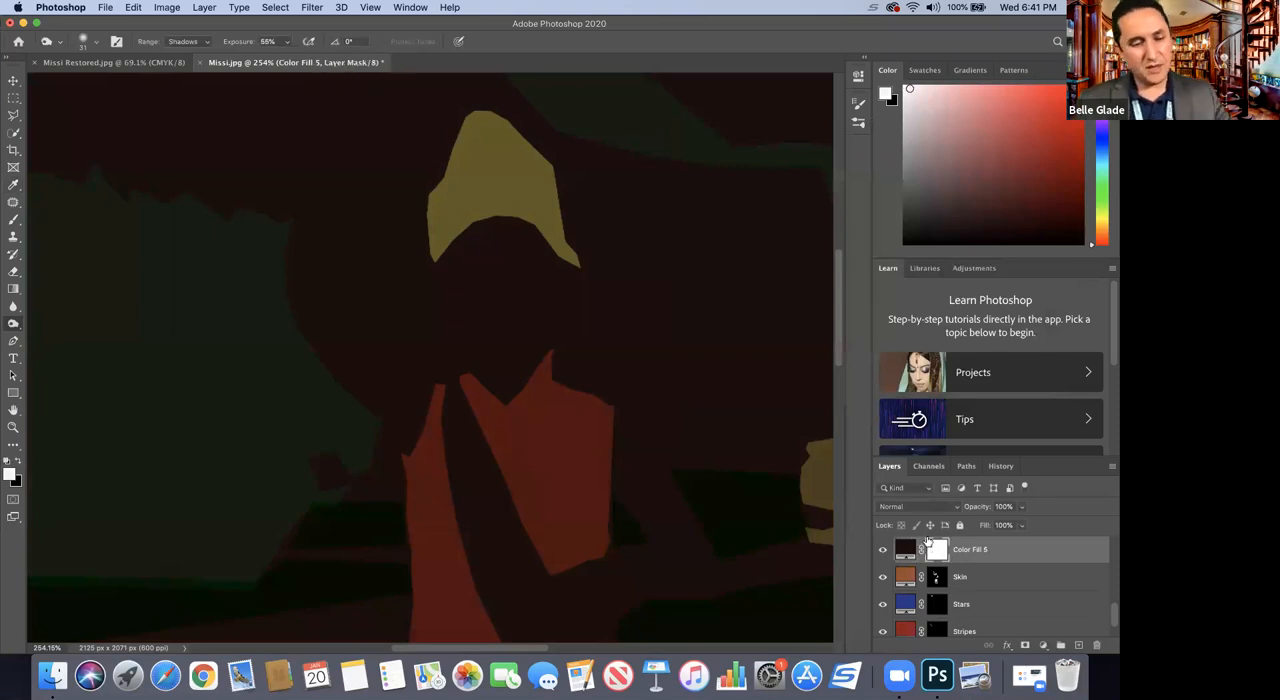
{"action": "key", "text": "super+i"}
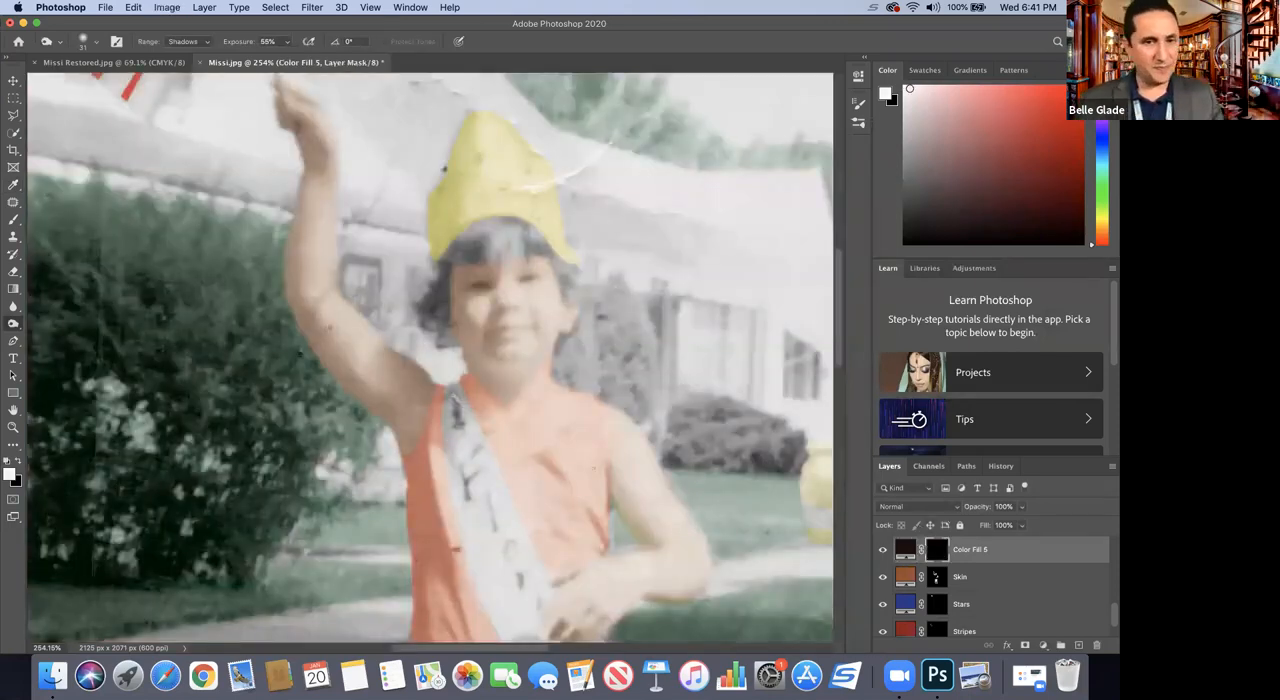
Step: Select the child's hair, including the bangs and both sides of the face, with the Polygonal Lasso tool
{"action": "left_click", "coordinate": [14, 117]}
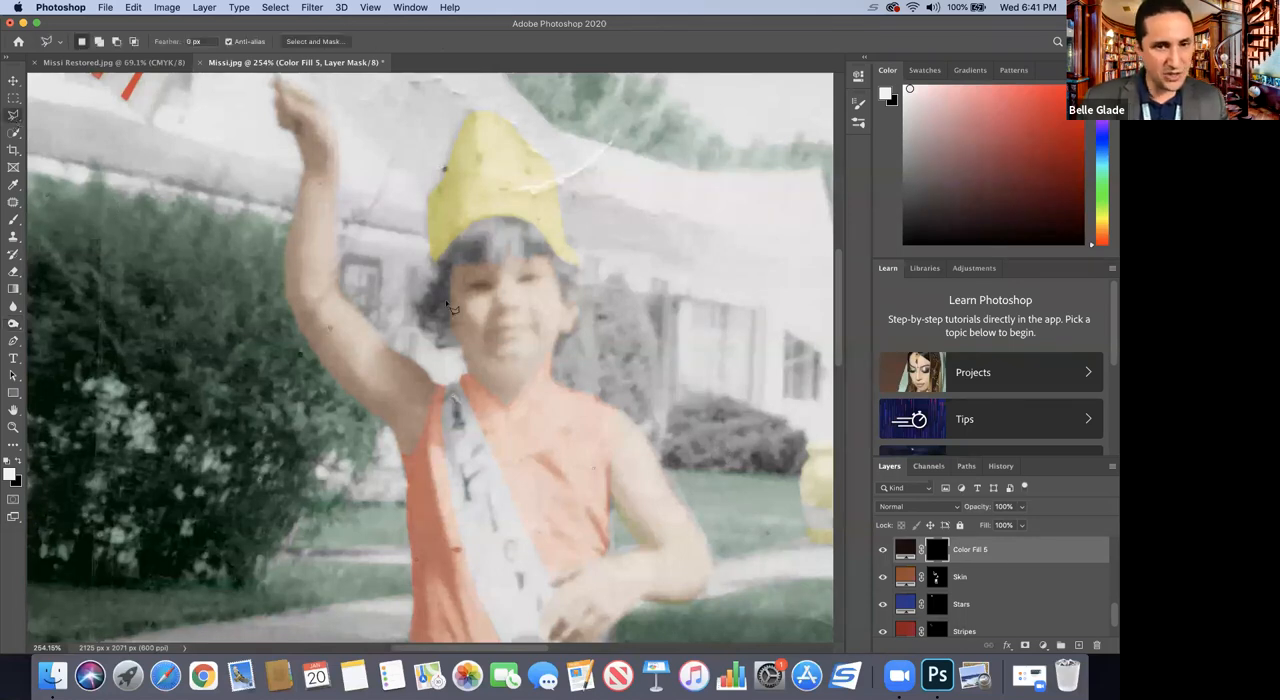
{"action": "mouse_move", "coordinate": [451, 302]}
{"action": "left_mouse_down"}
{"action": "mouse_move", "coordinate": [450, 268]}
{"action": "mouse_move", "coordinate": [505, 263]}
{"action": "mouse_move", "coordinate": [510, 239]}
{"action": "mouse_move", "coordinate": [515, 259]}
{"action": "mouse_move", "coordinate": [546, 258]}
{"action": "mouse_move", "coordinate": [569, 308]}
{"action": "mouse_move", "coordinate": [583, 301]}
{"action": "mouse_move", "coordinate": [580, 271]}
{"action": "mouse_move", "coordinate": [506, 218]}
{"action": "mouse_move", "coordinate": [523, 217]}
{"action": "mouse_move", "coordinate": [474, 226]}
{"action": "mouse_move", "coordinate": [437, 277]}
{"action": "left_mouse_up"}
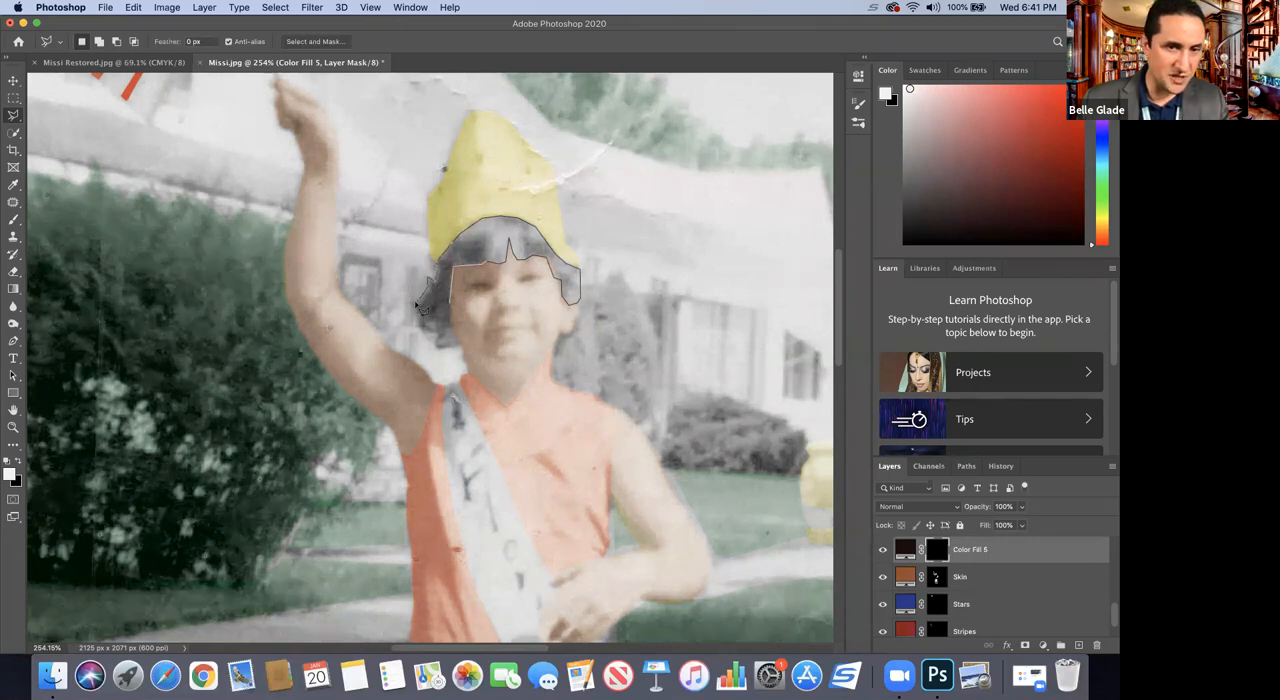
{"action": "left_click", "coordinate": [410, 301]}
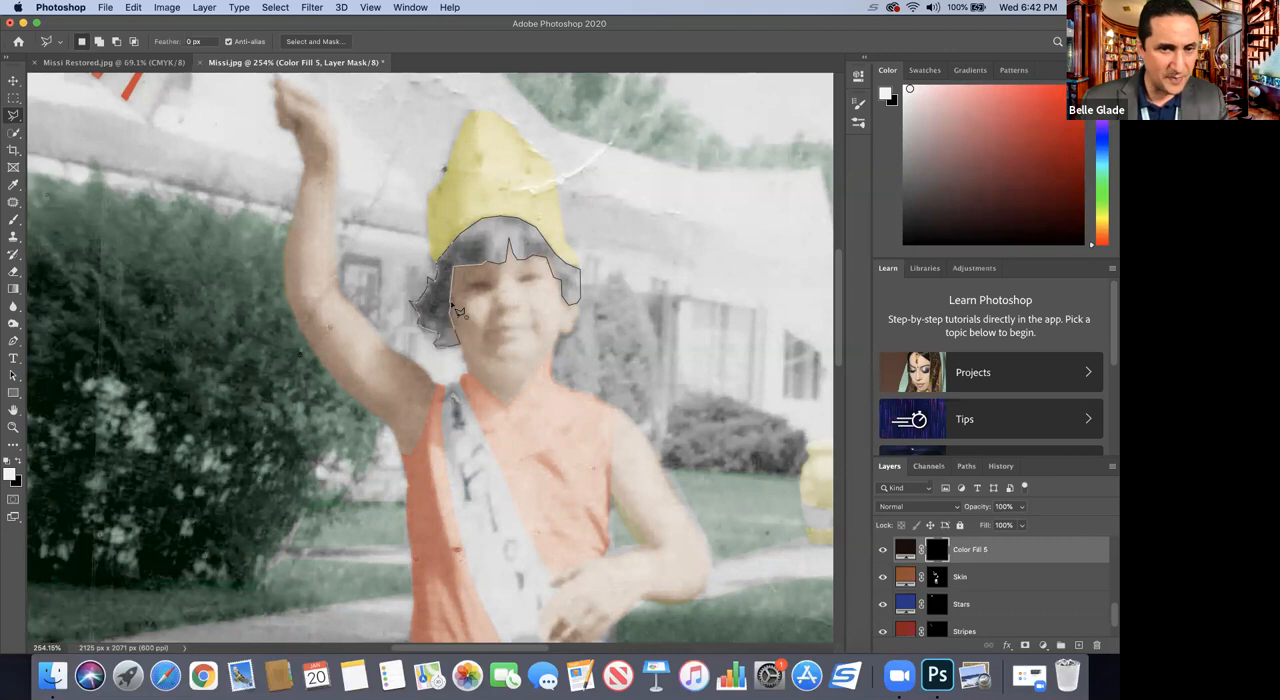
{"action": "left_click", "coordinate": [452, 305]}
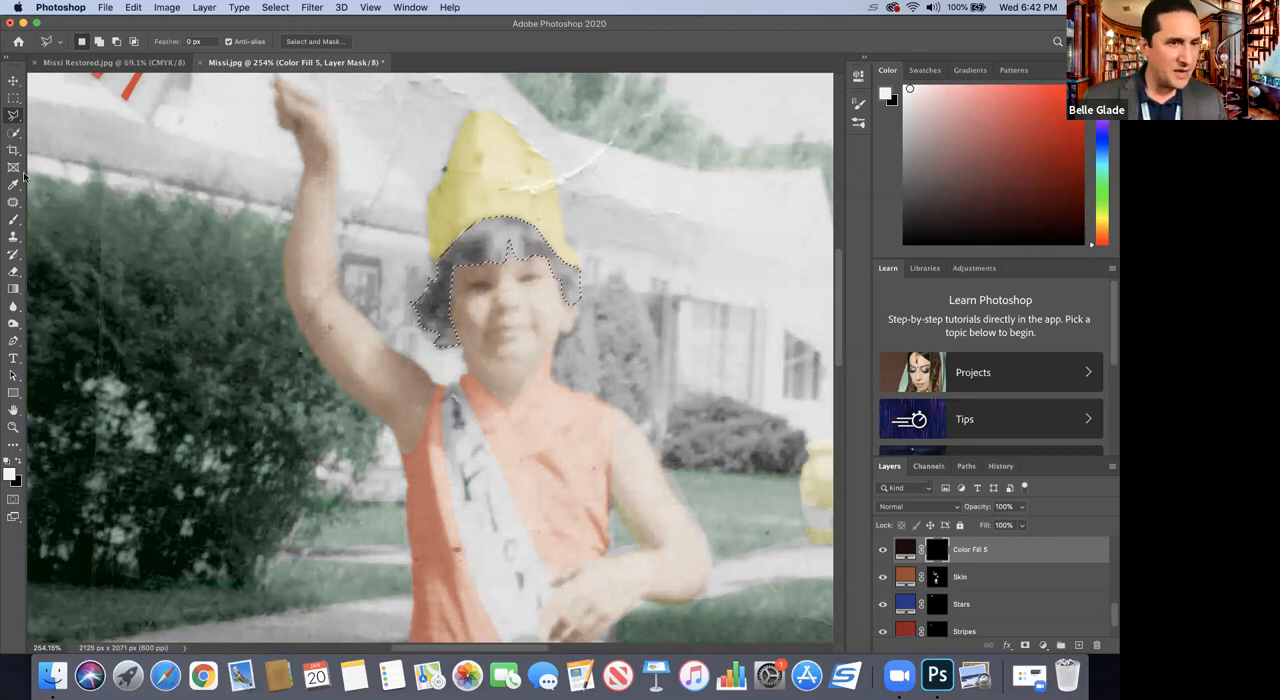
Step: Set the dark brown fill layer to Soft Light and paint the selected hair white on its mask at 55% brush opacity
{"action": "left_click", "coordinate": [14, 222]}
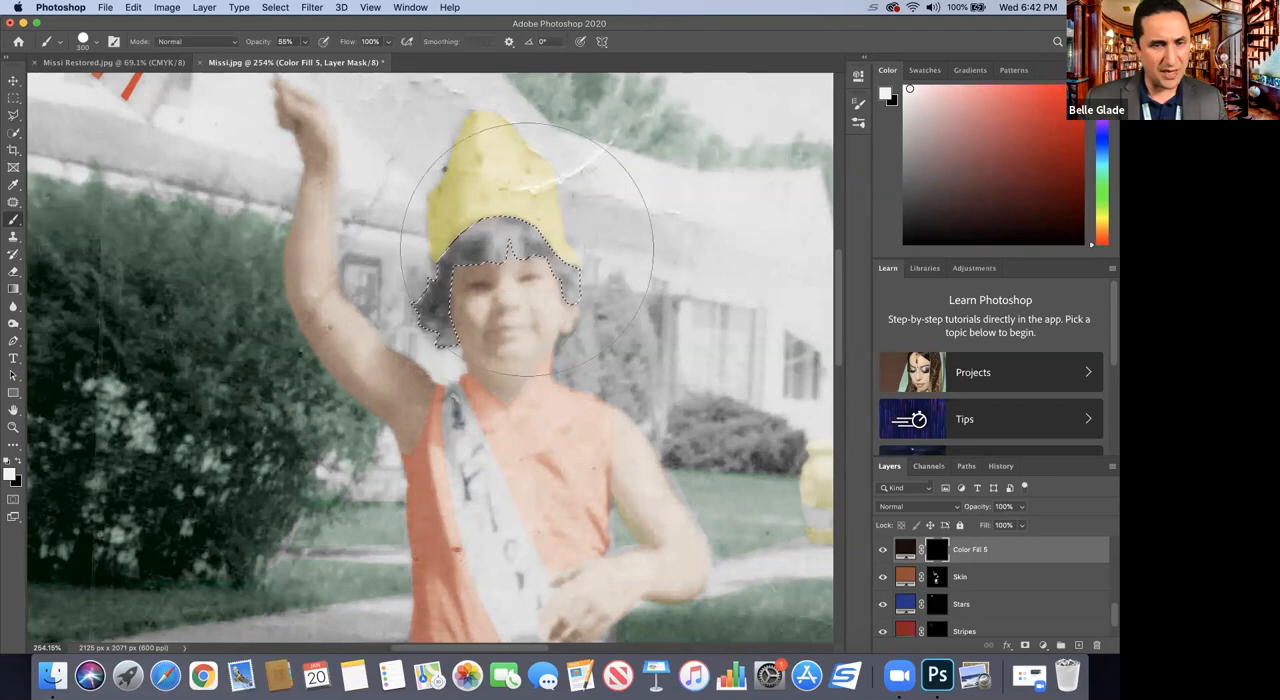
{"action": "left_click", "coordinate": [915, 508]}
{"action": "left_click", "coordinate": [920, 593]}
{"action": "left_click", "coordinate": [905, 508]}
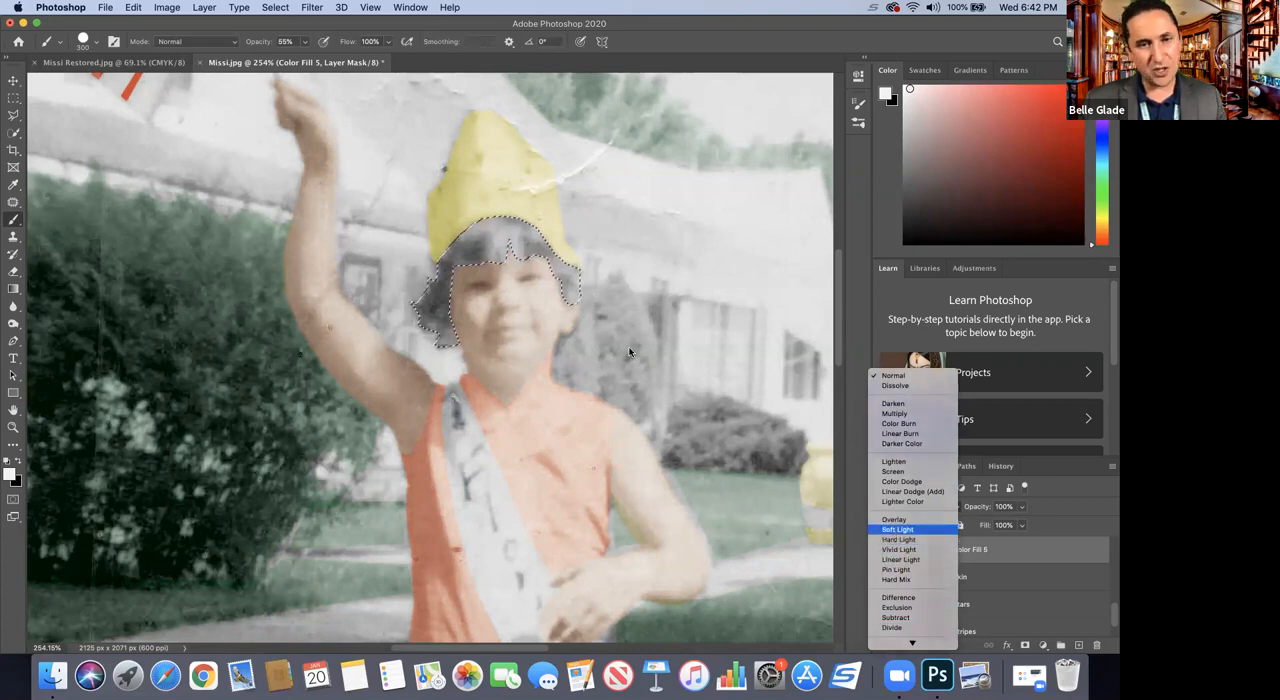
{"action": "left_click", "coordinate": [897, 529]}
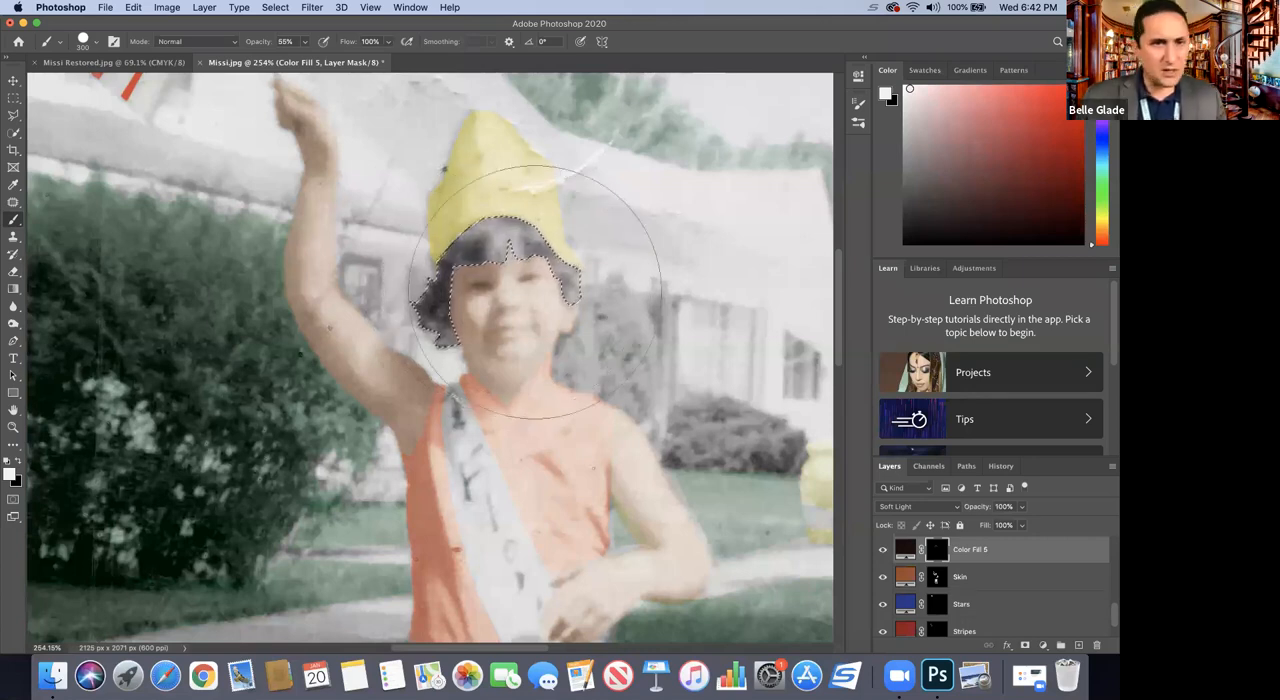
Step: Raise the brush opacity to 75%, paint over the selected hair again on the mask, and deselect it
{"action": "left_click", "coordinate": [307, 44]}
{"action": "left_click_drag", "start_coordinate": [306, 57], "coordinate": [316, 57]}
{"action": "left_click", "coordinate": [483, 298]}
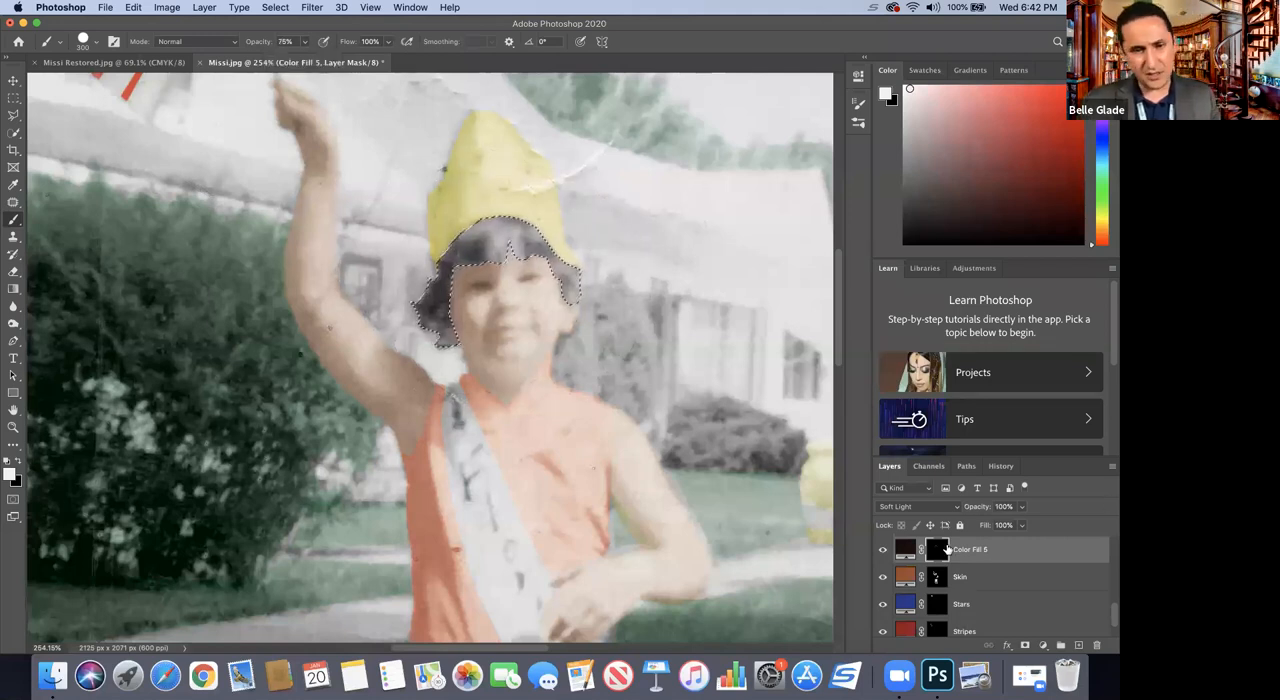
{"action": "key", "text": "super+d"}
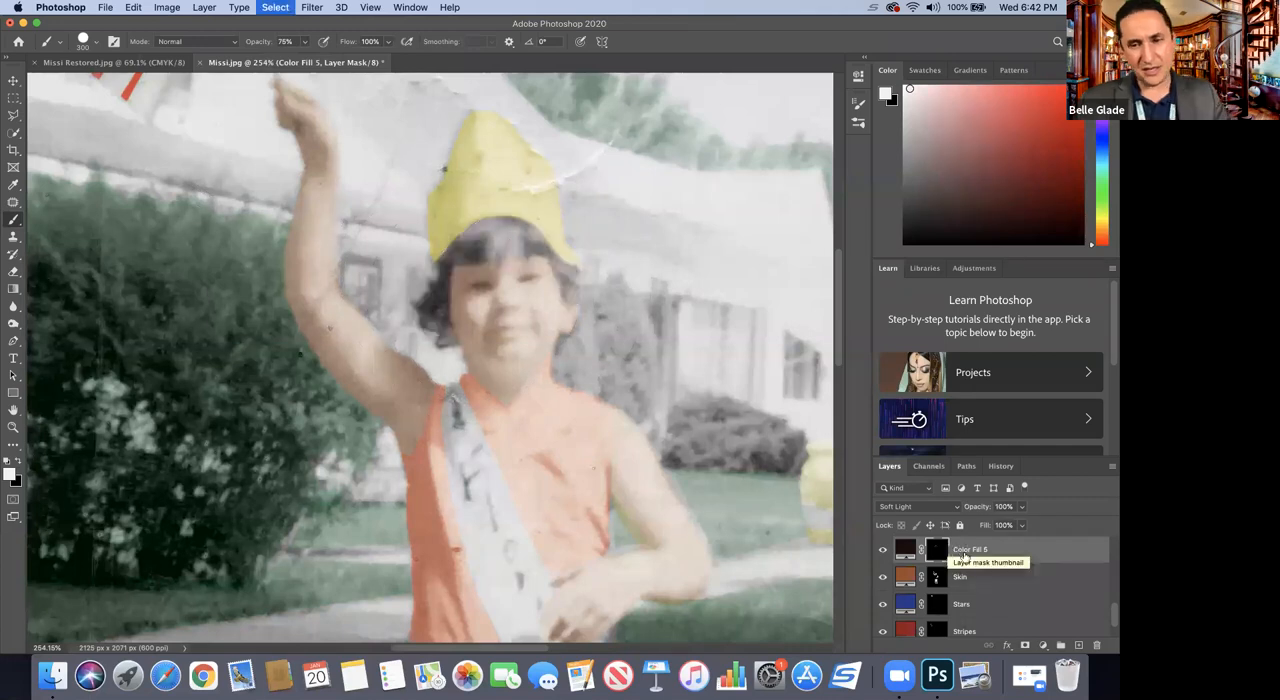
Step: Duplicate the dark brown hair fill layer within Missi.jpg to deepen the hair color
{"action": "right_click", "coordinate": [1013, 555]}
{"action": "left_click", "coordinate": [928, 139]}
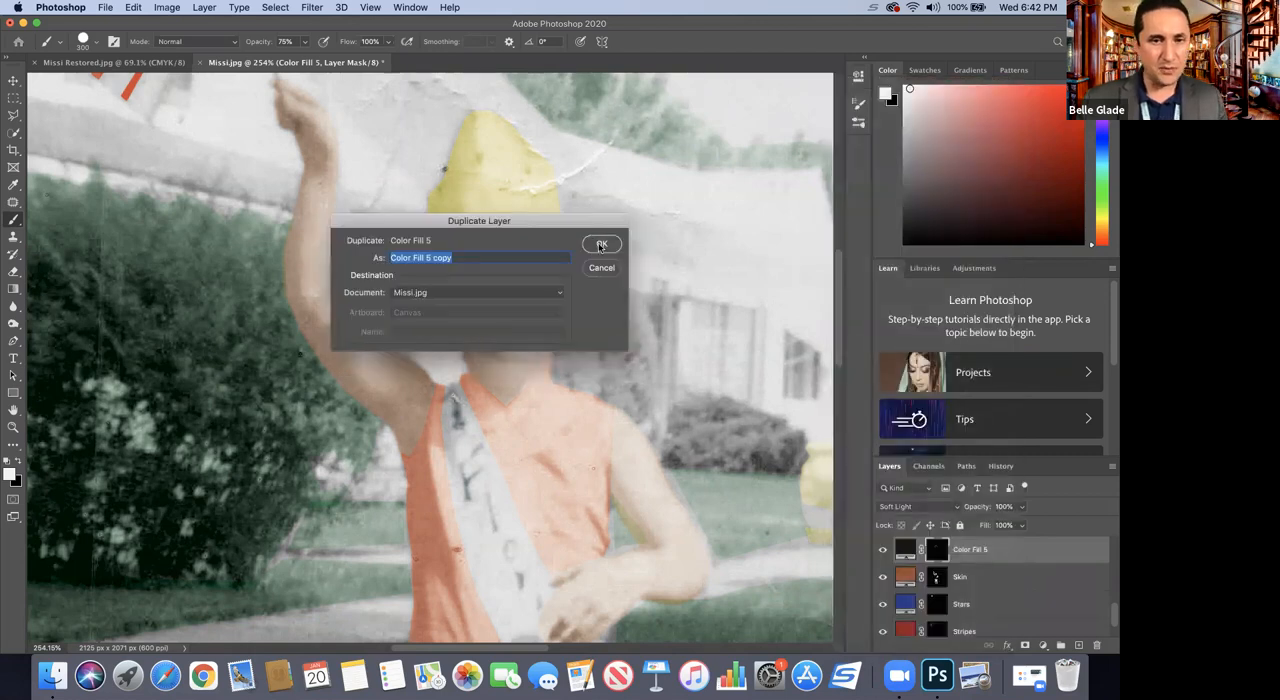
{"action": "left_click", "coordinate": [601, 245]}
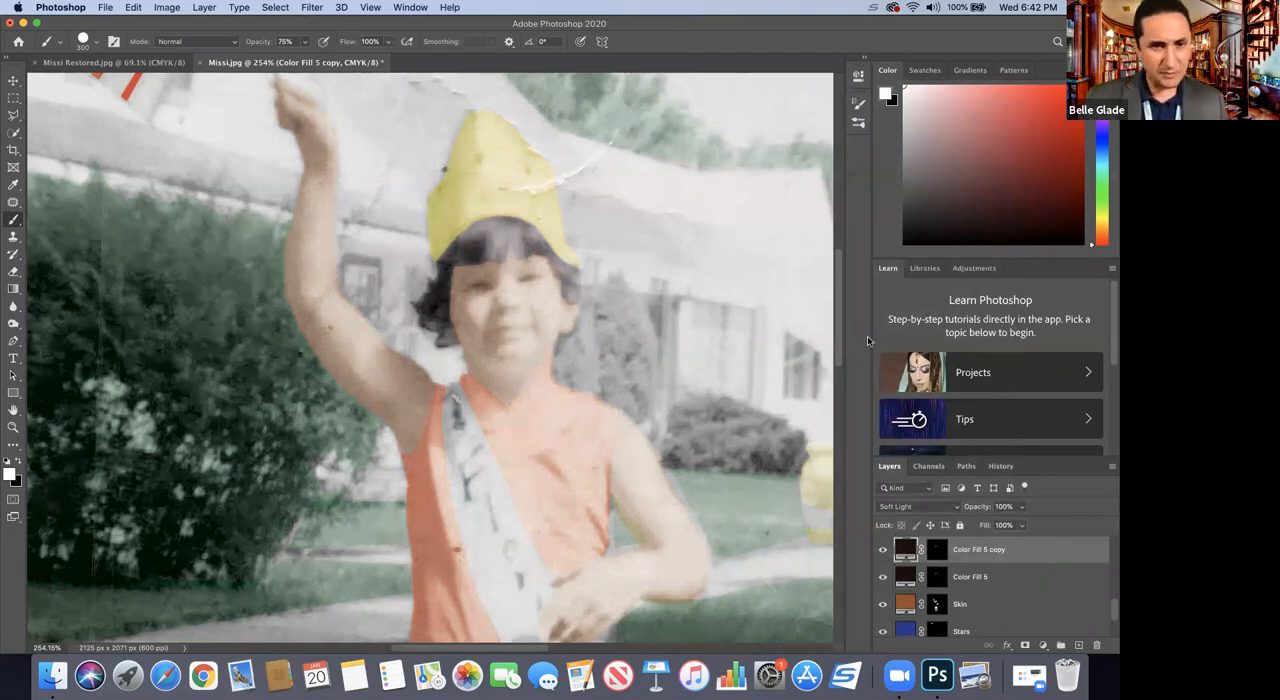
Step: Review the new hair color on the whole photo and look through the layer stack
{"action": "left_click", "coordinate": [13, 428]}
{"action": "left_click", "coordinate": [286, 420], "text": "alt"}
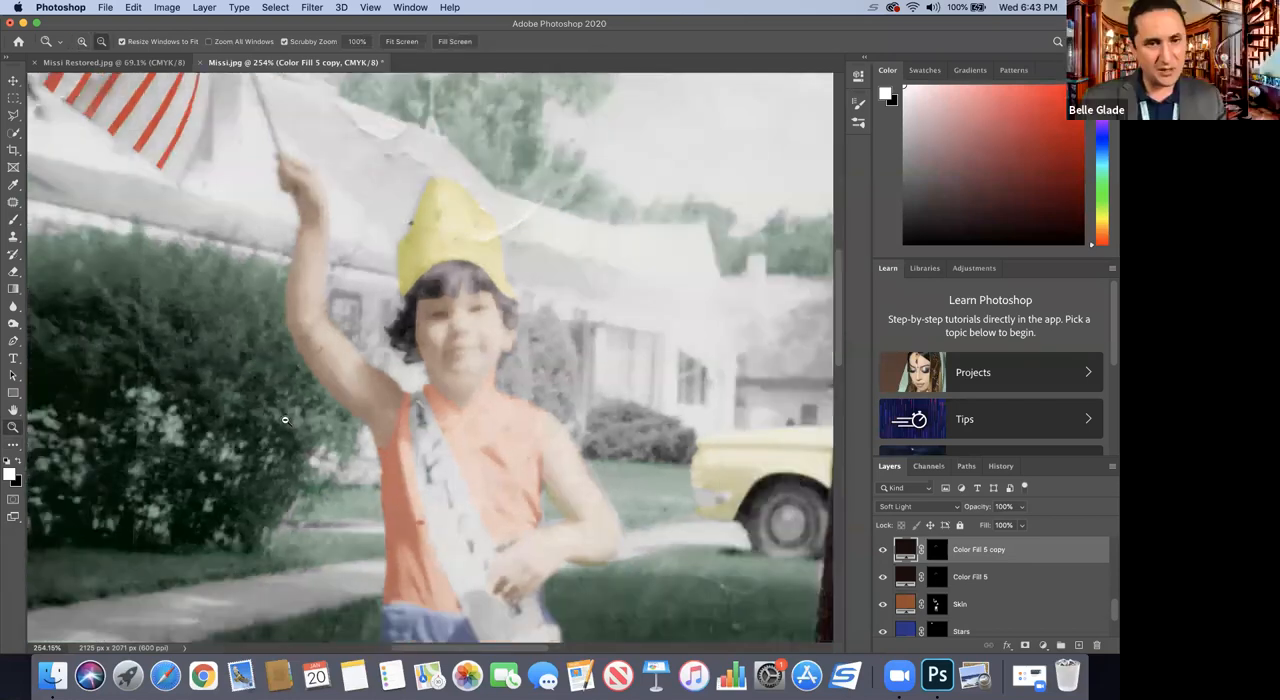
{"action": "left_click", "coordinate": [286, 420], "text": "alt"}
{"action": "left_click", "coordinate": [285, 420], "text": "alt"}
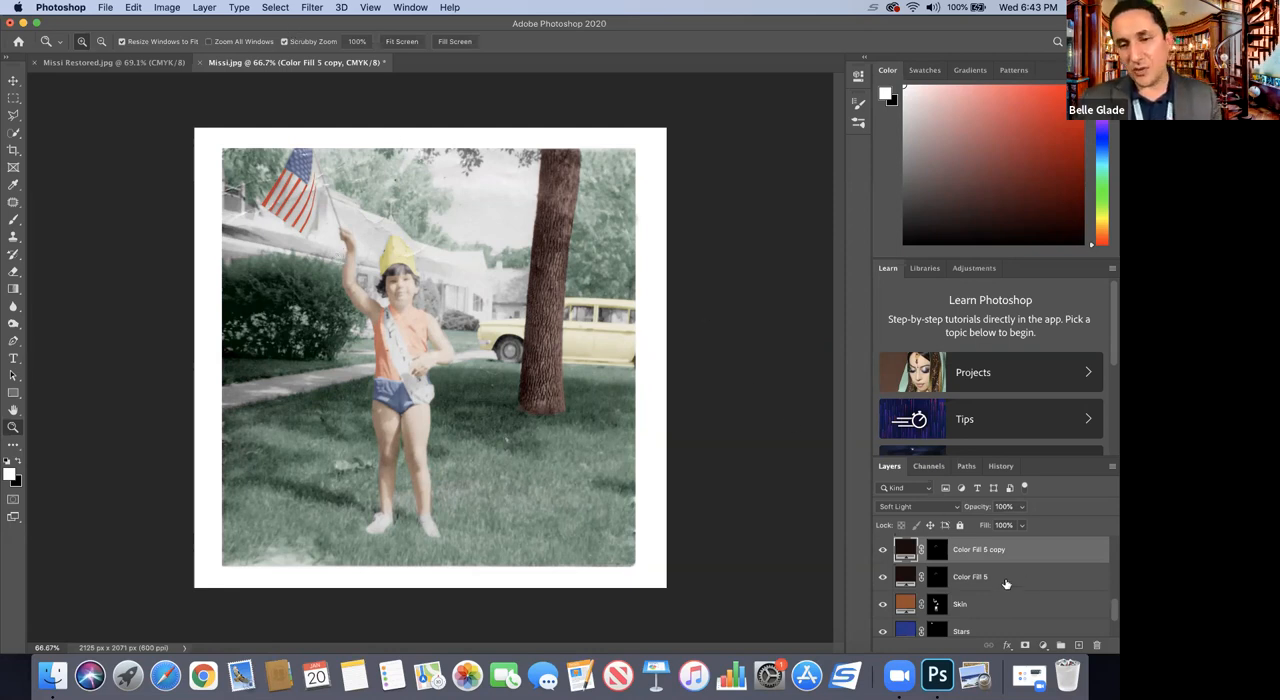
{"action": "scroll", "coordinate": [1006, 585], "scroll_direction": "down", "scroll_amount": 3}
{"action": "scroll", "coordinate": [1012, 581], "scroll_direction": "up", "scroll_amount": 8}
{"action": "scroll", "coordinate": [1012, 587], "scroll_direction": "down", "scroll_amount": 5}
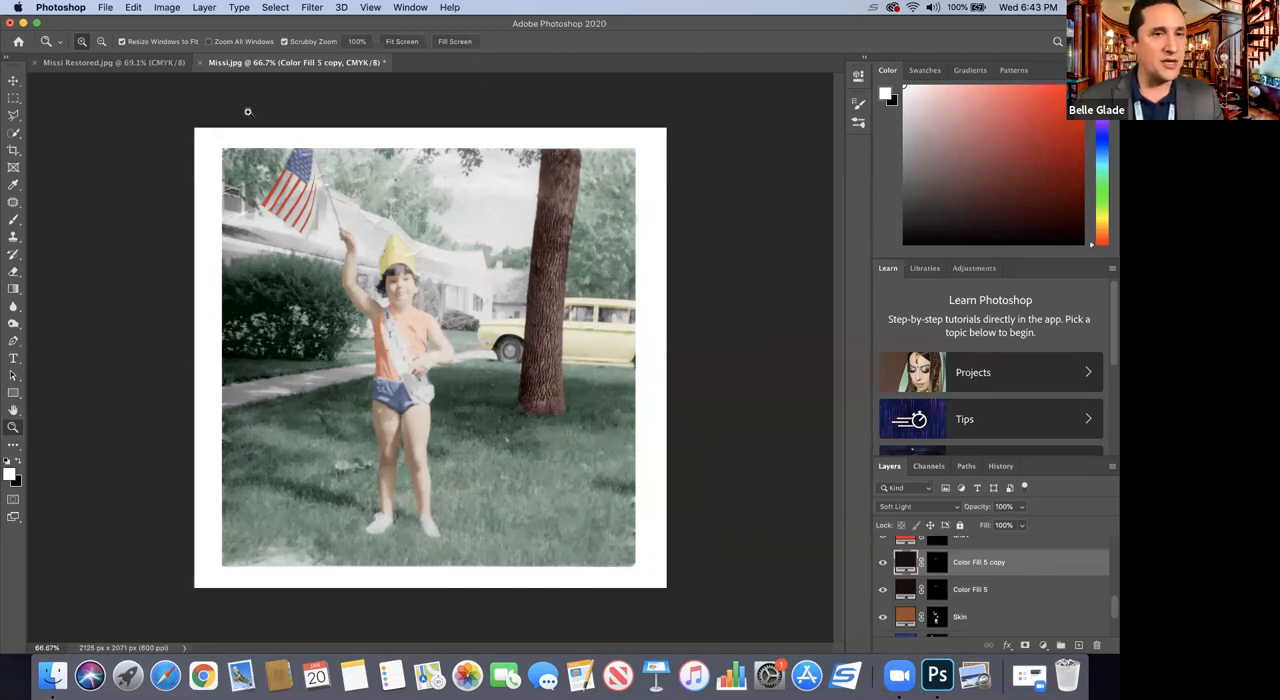
Step: Flatten the image into a single Background layer, discarding the hidden layers
{"action": "left_click", "coordinate": [206, 8]}
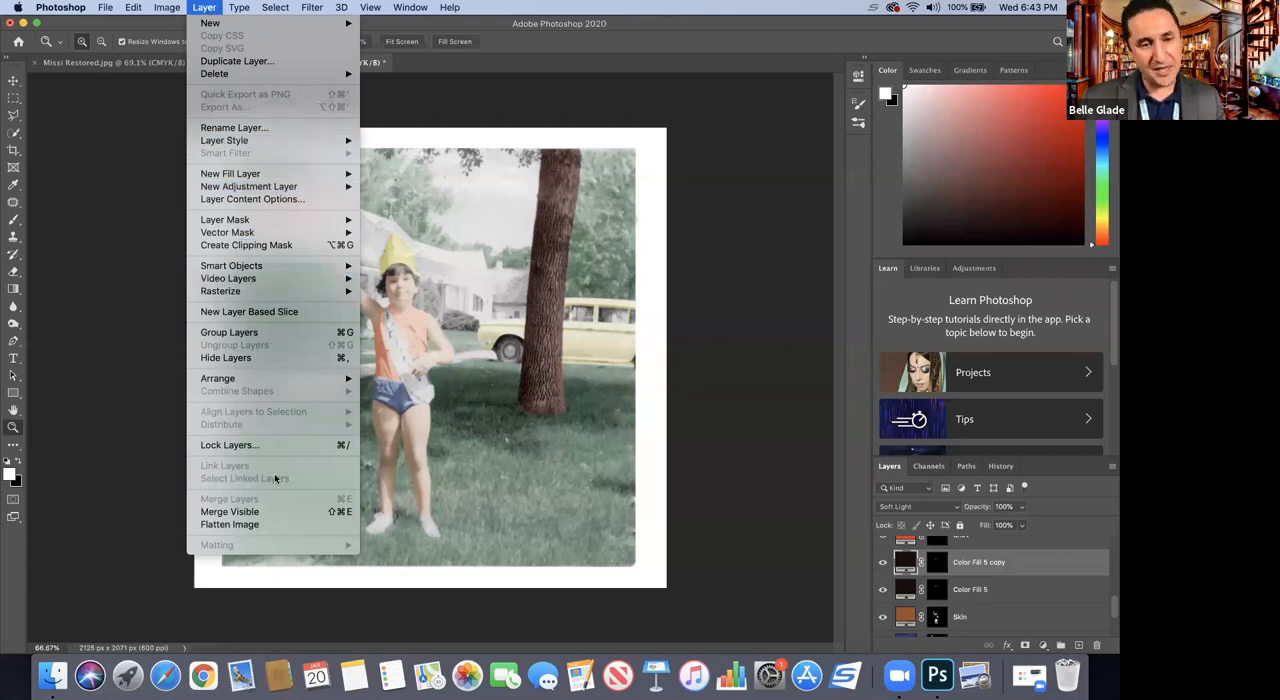
{"action": "left_click", "coordinate": [254, 526]}
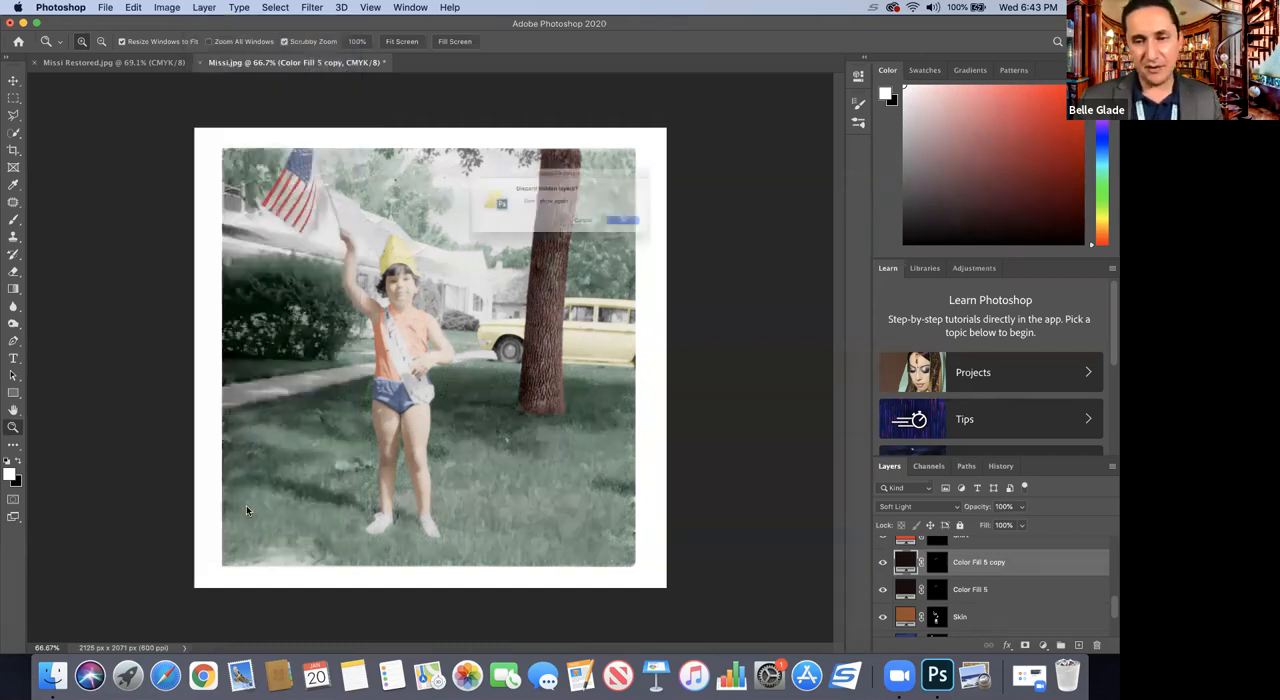
{"action": "left_click", "coordinate": [656, 231]}
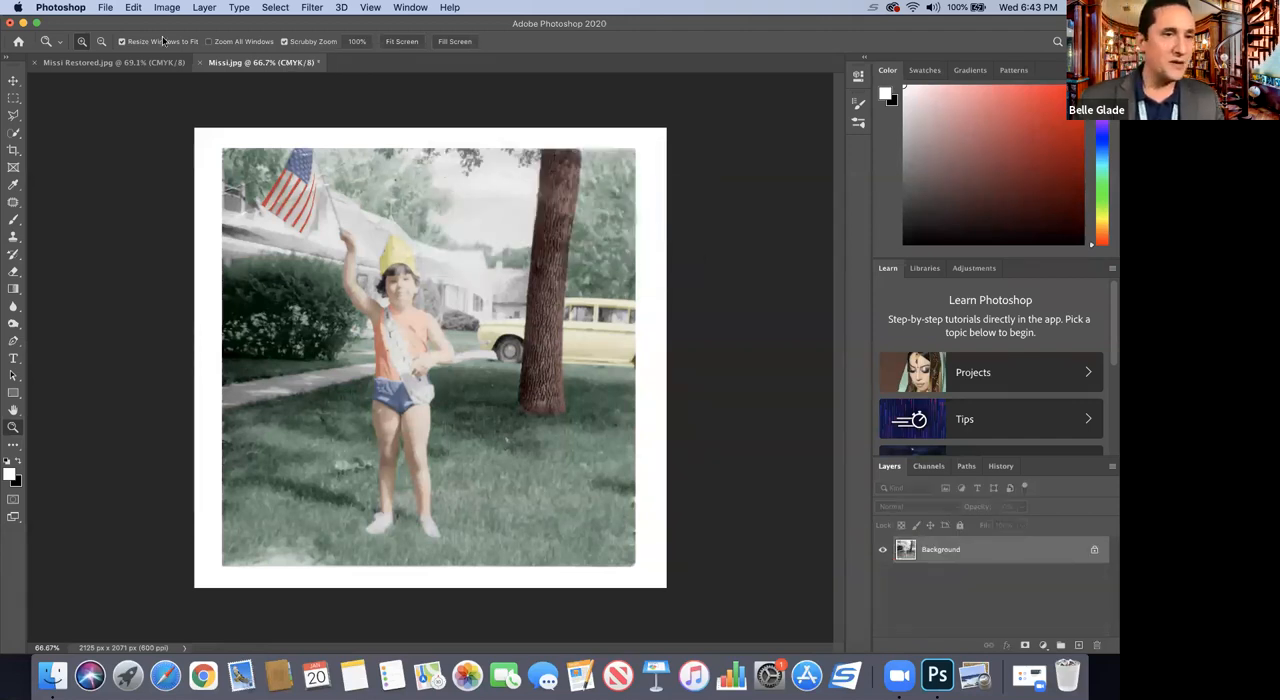
Step: Save the flattened photo on the computer's Desktop as a JPEG named Missi After.jpg, with quality 12 (Maximum) and the Baseline ("Standard") format
{"action": "left_click", "coordinate": [105, 7]}
{"action": "left_click", "coordinate": [134, 155]}
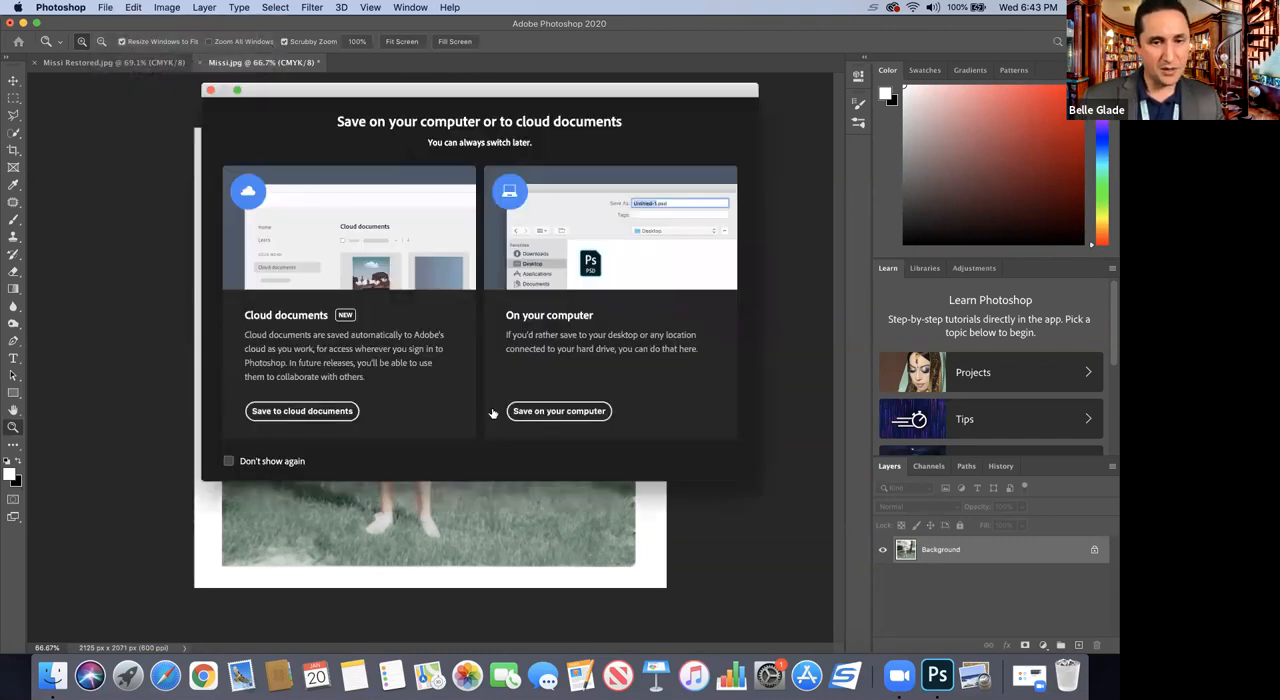
{"action": "left_click", "coordinate": [531, 411]}
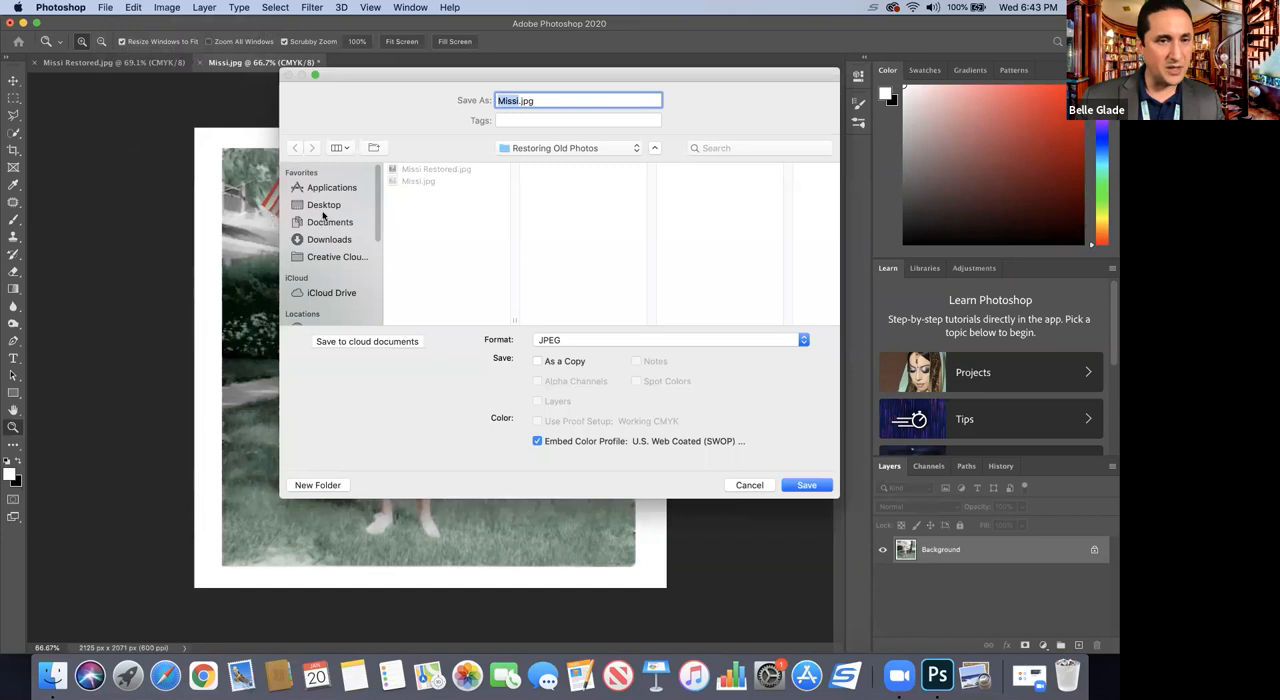
{"action": "left_click", "coordinate": [321, 207]}
{"action": "key", "text": "Right"}
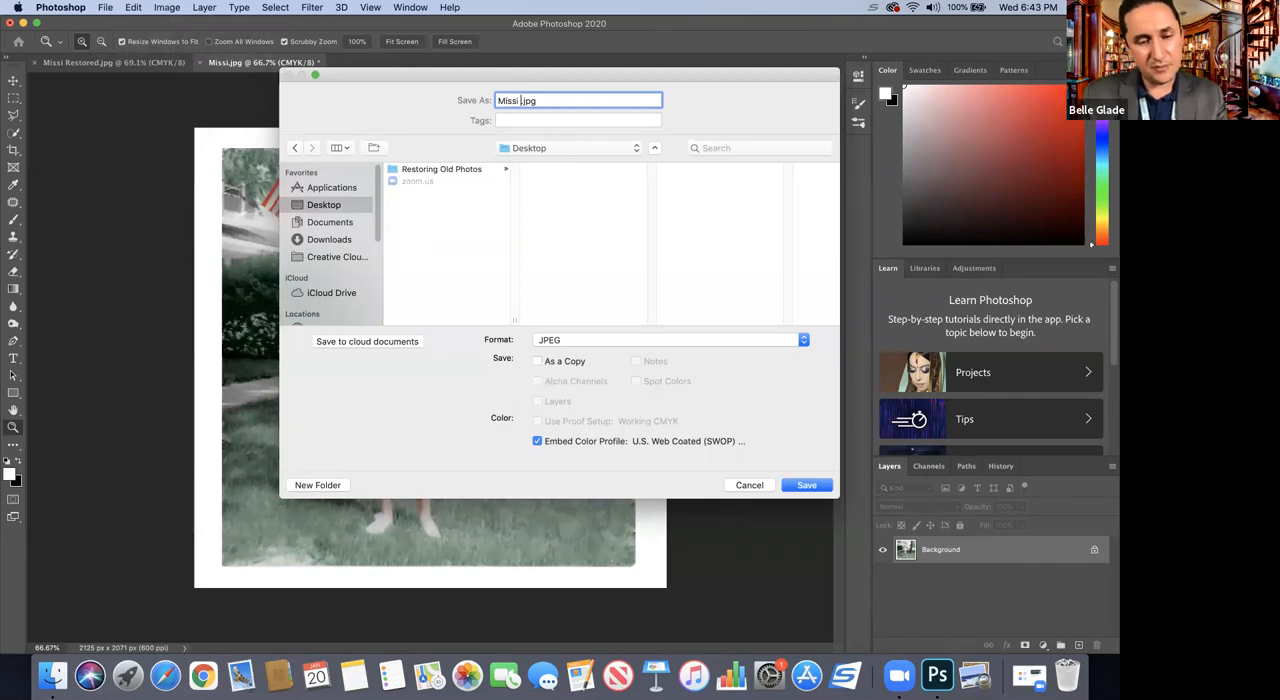
{"action": "type", "text": "After"}
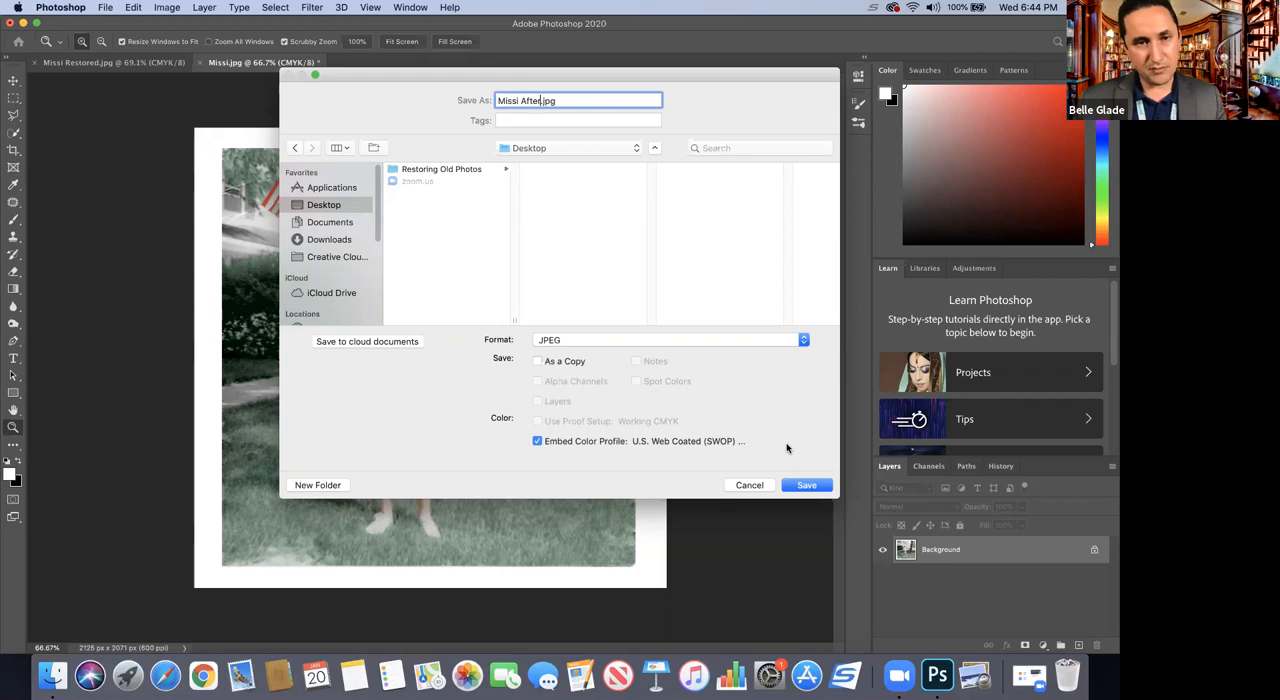
{"action": "left_click", "coordinate": [793, 487]}
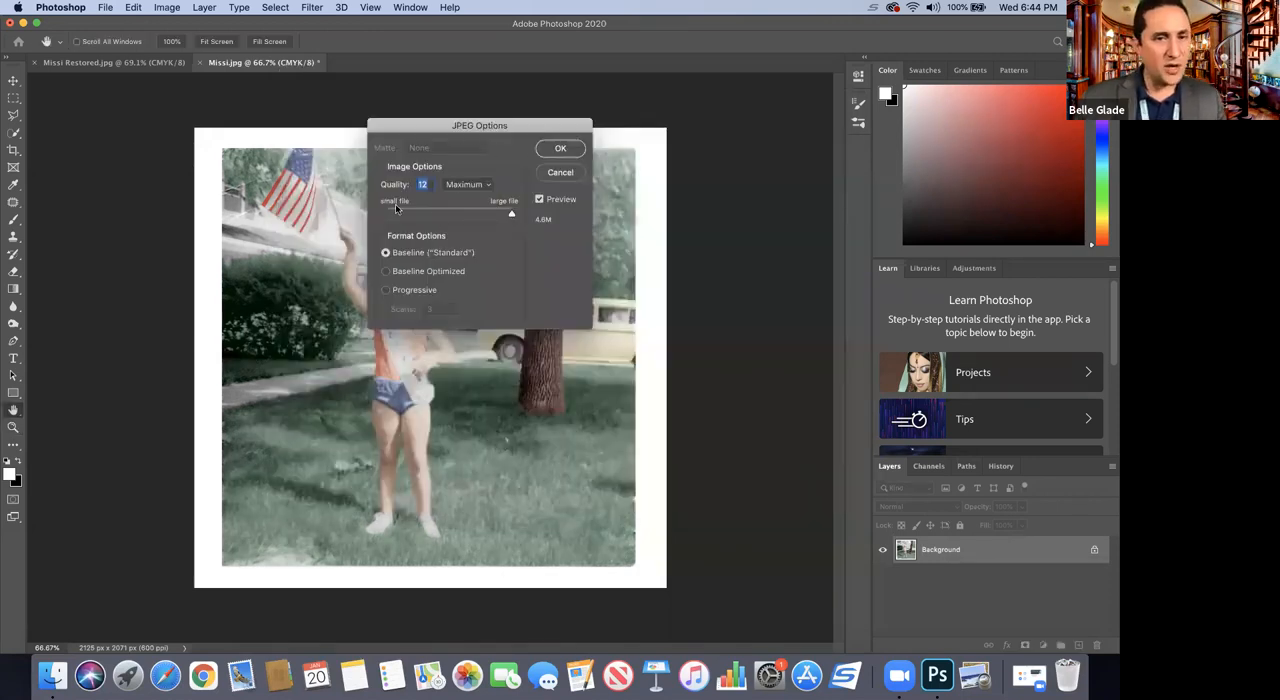
{"action": "mouse_move", "coordinate": [510, 217]}
{"action": "left_mouse_down"}
{"action": "mouse_move", "coordinate": [405, 220]}
{"action": "mouse_move", "coordinate": [511, 211]}
{"action": "left_mouse_up"}
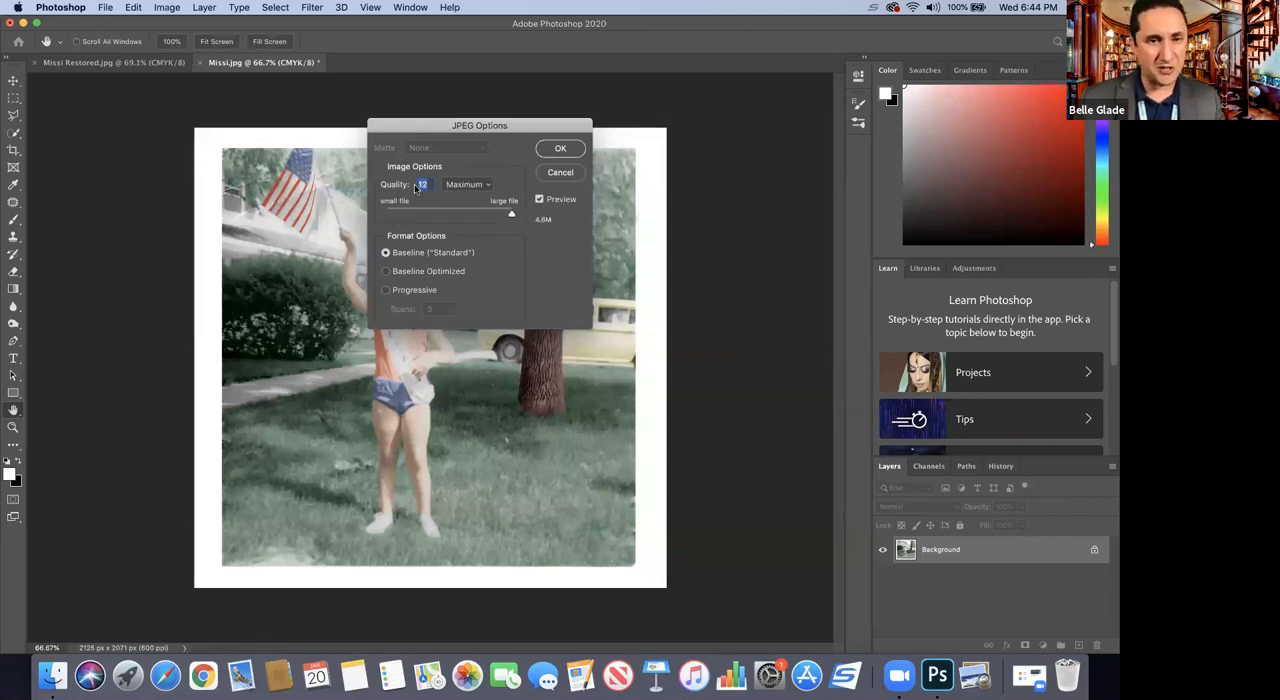
{"action": "left_click", "coordinate": [560, 148]}
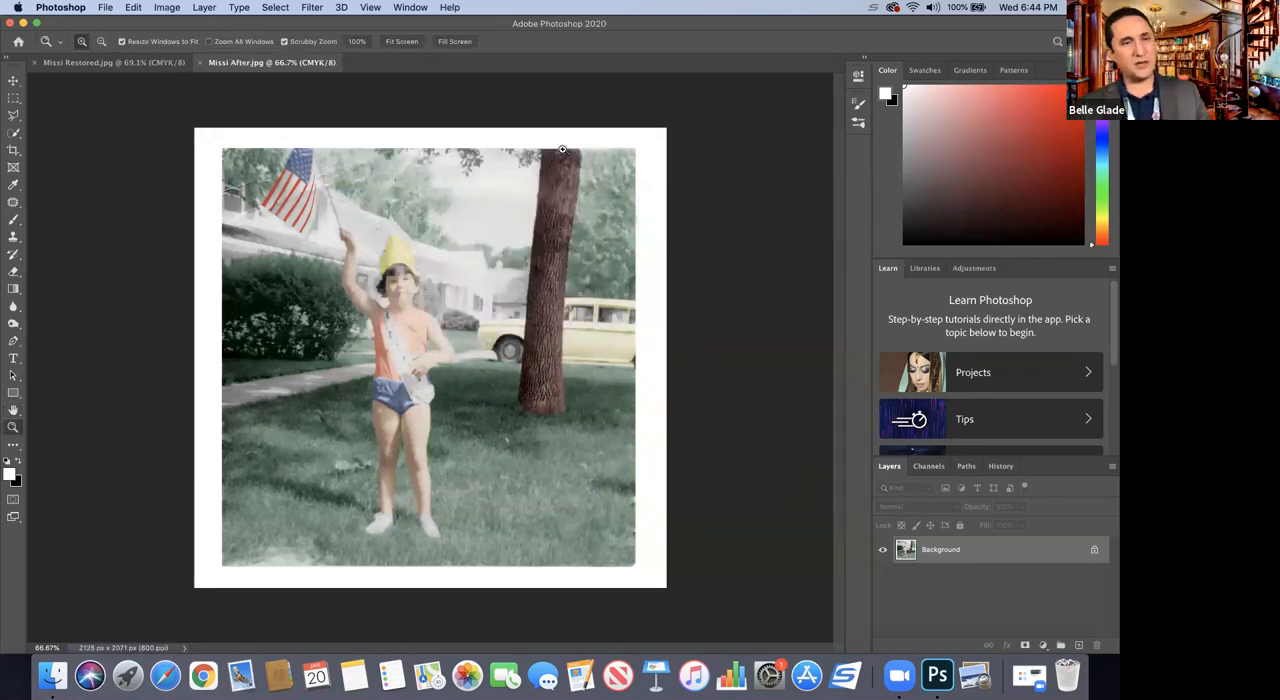
Step: Compare the saved Missi After.jpg with the reference version in Missi Restored.jpg
{"action": "left_click", "coordinate": [157, 66]}
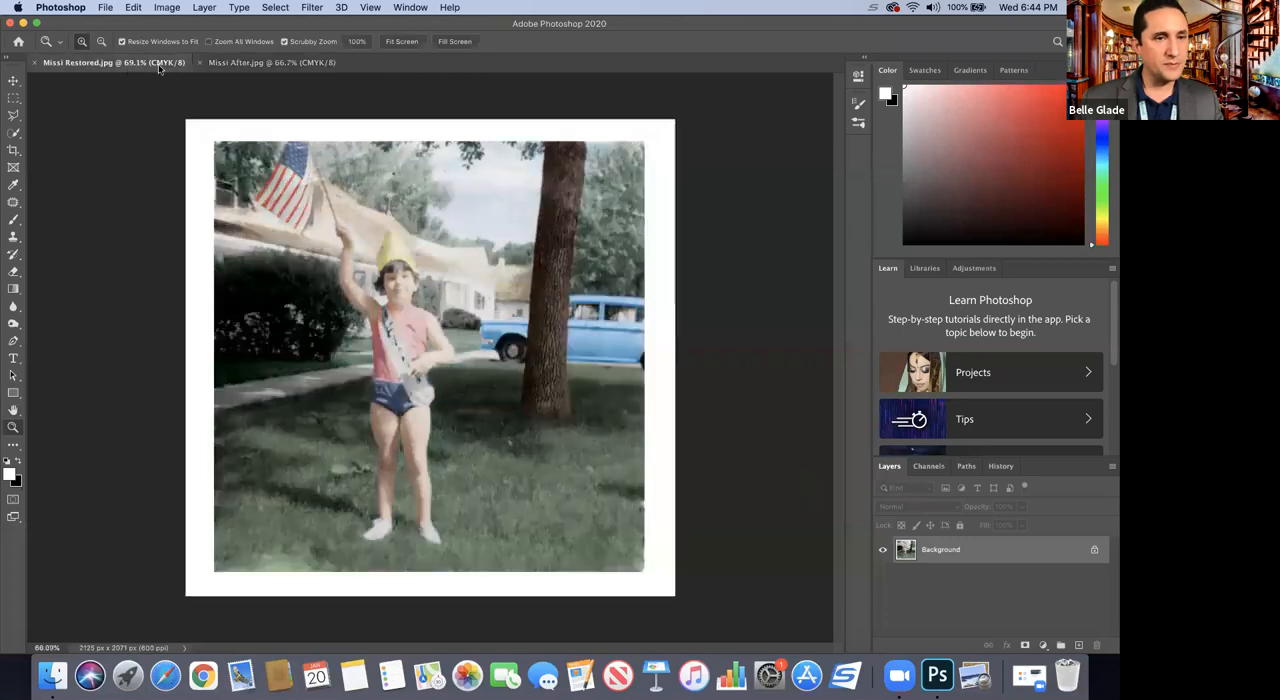
{"action": "left_click", "coordinate": [240, 65]}
{"action": "left_click", "coordinate": [148, 66]}
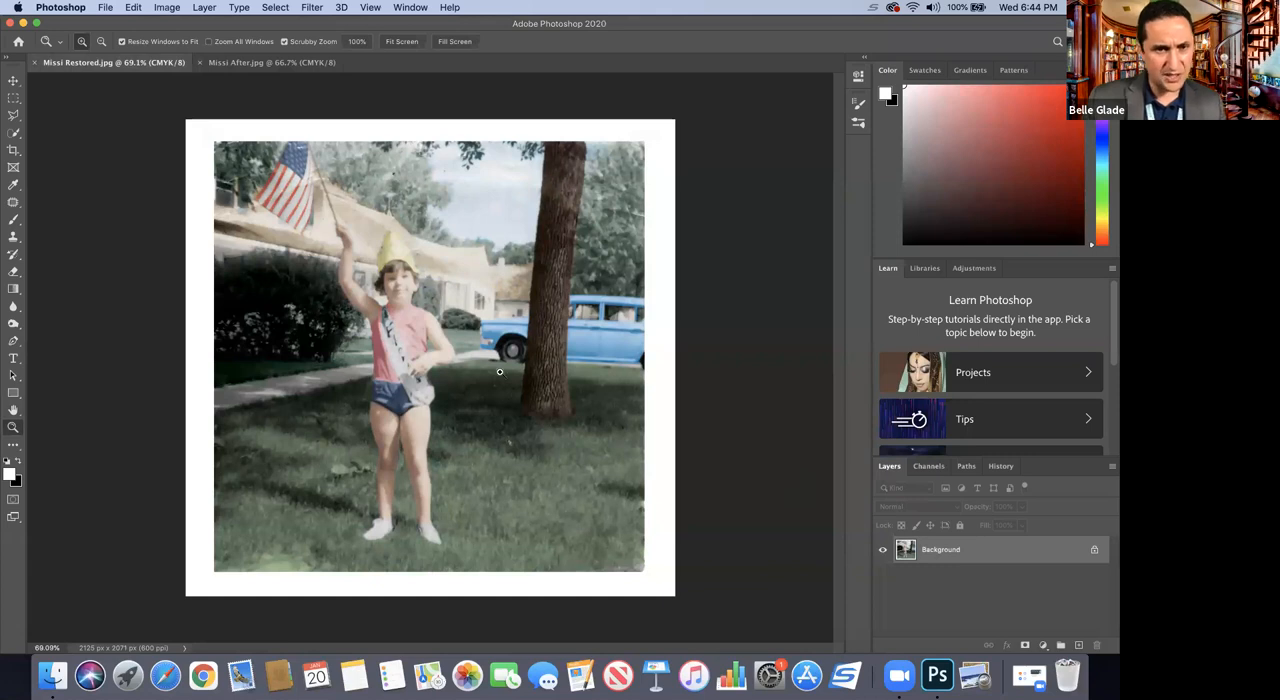
{"action": "left_click", "coordinate": [248, 63]}
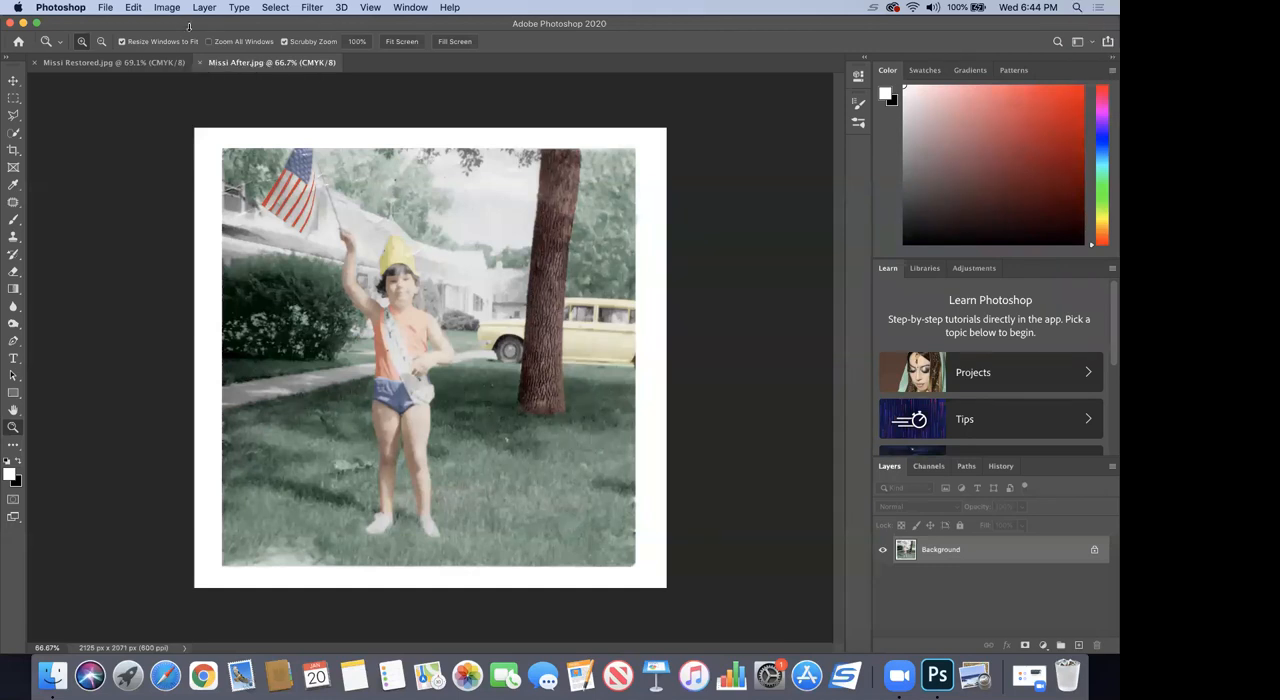
Step: View the original Missi.jpg from the Restoring Old Photos folder in Preview and bring back the Photoshop window to compare it with the result
{"action": "left_click", "coordinate": [975, 677]}
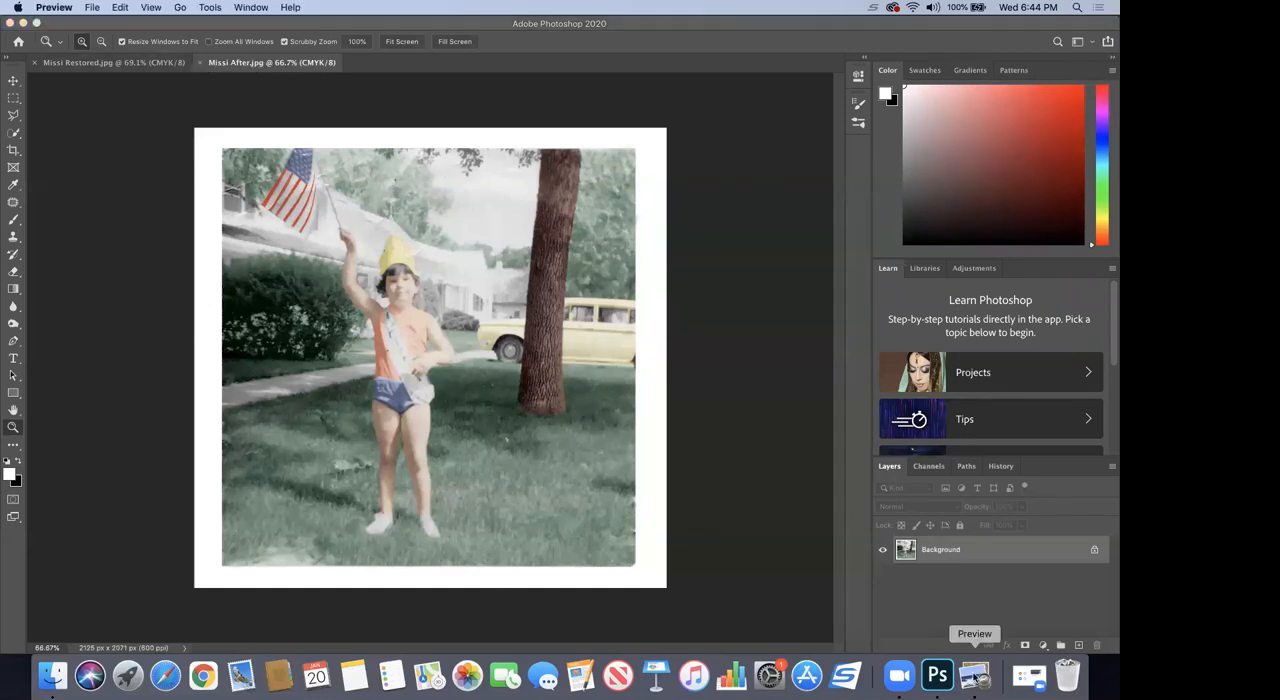
{"action": "left_click", "coordinate": [23, 25]}
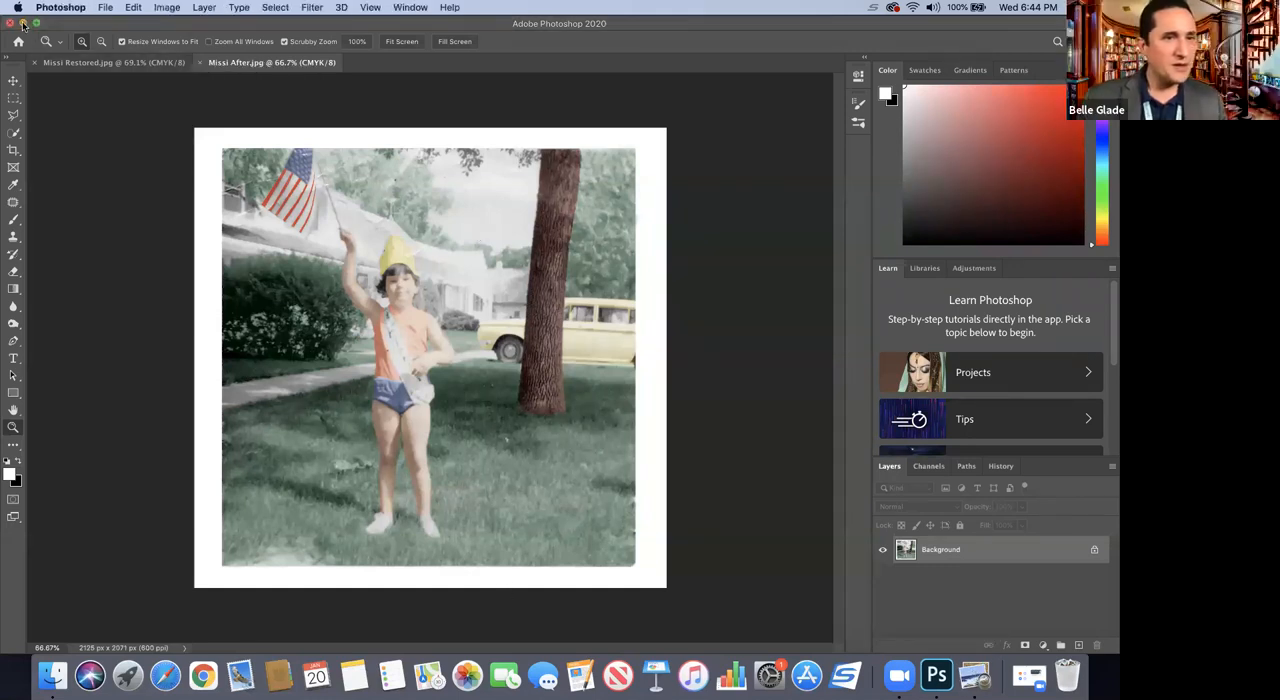
{"action": "left_click", "coordinate": [23, 24]}
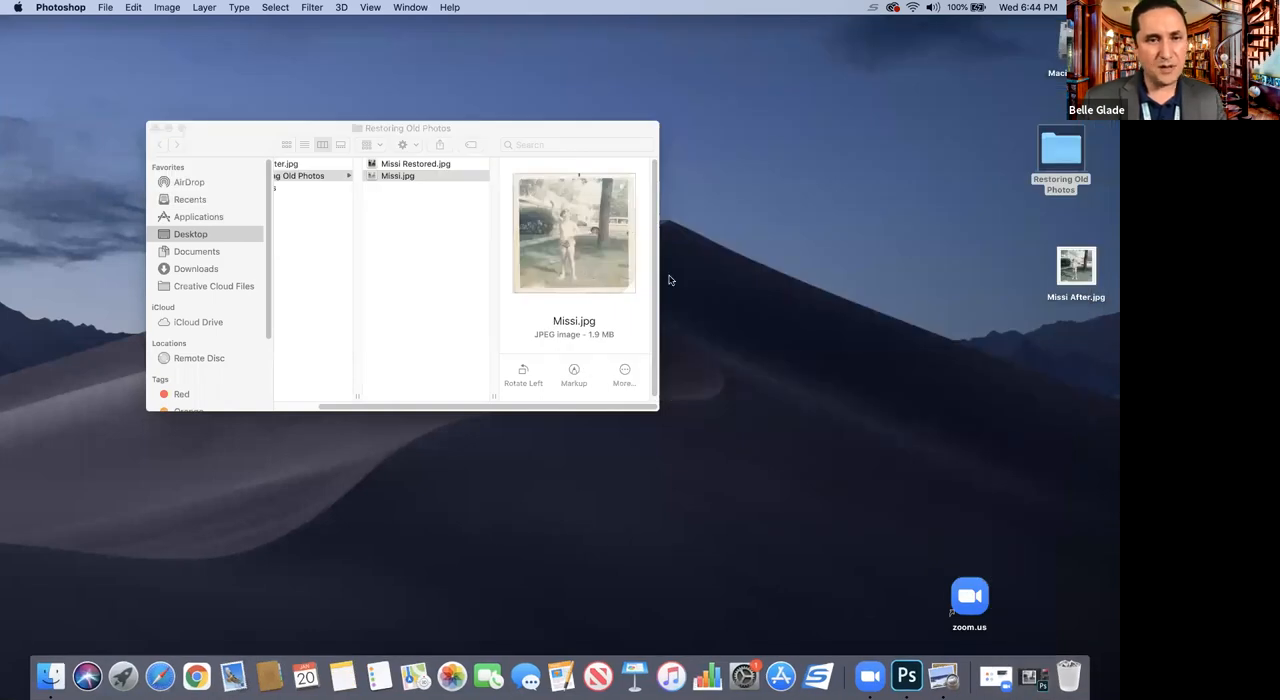
{"action": "left_click", "coordinate": [404, 178]}
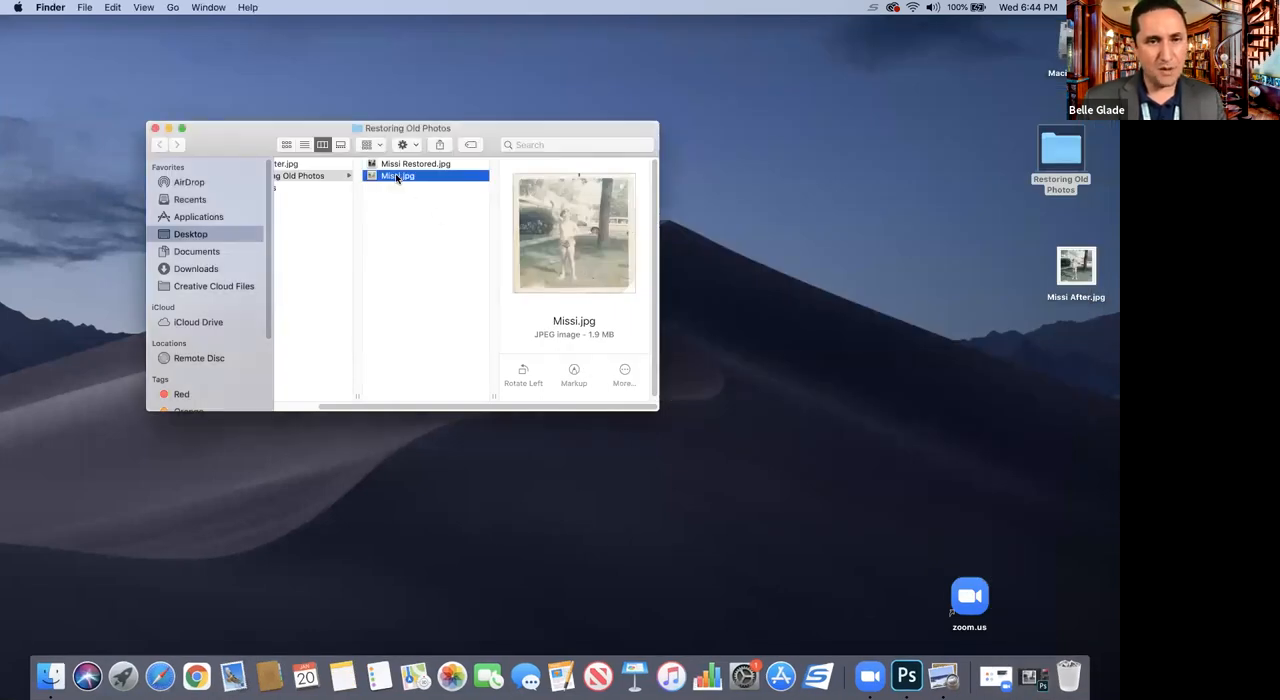
{"action": "double_click", "coordinate": [397, 177]}
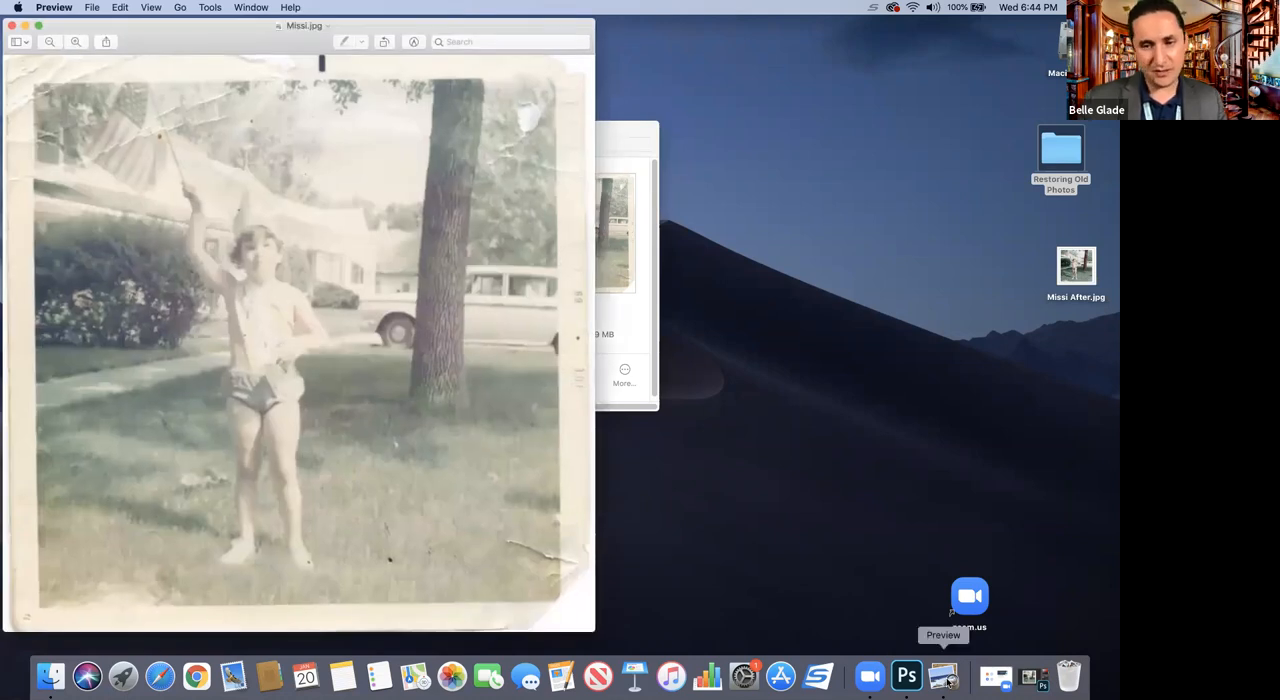
{"action": "left_click", "coordinate": [996, 678]}
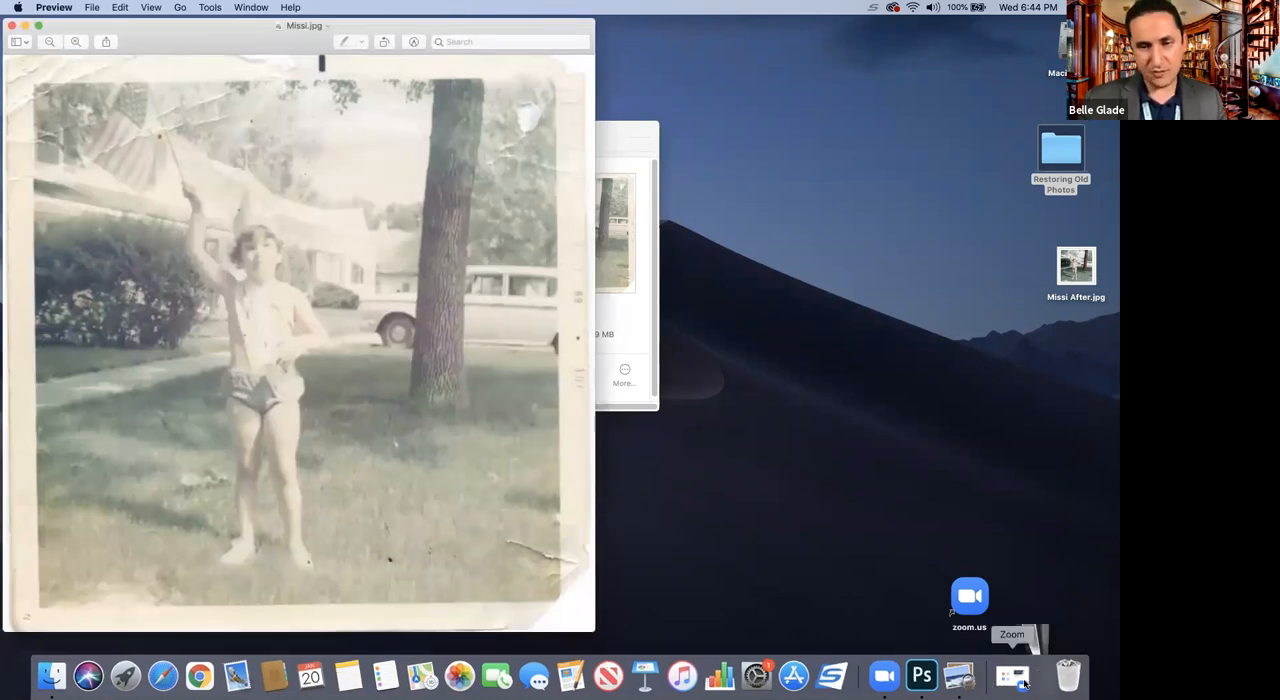